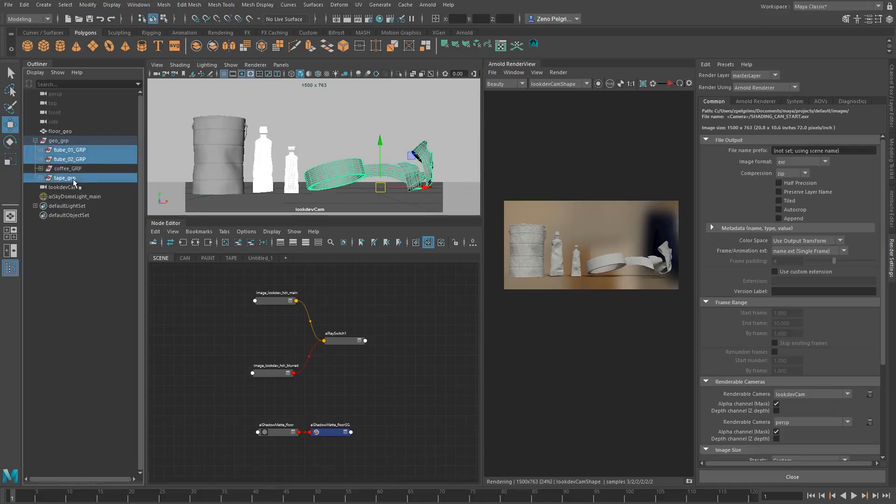
# Hide the tube_01_GRP, tube_02_GRP and tape_grp groups and select the coffee can
pyautogui.hotkey('ctrl', 'h')
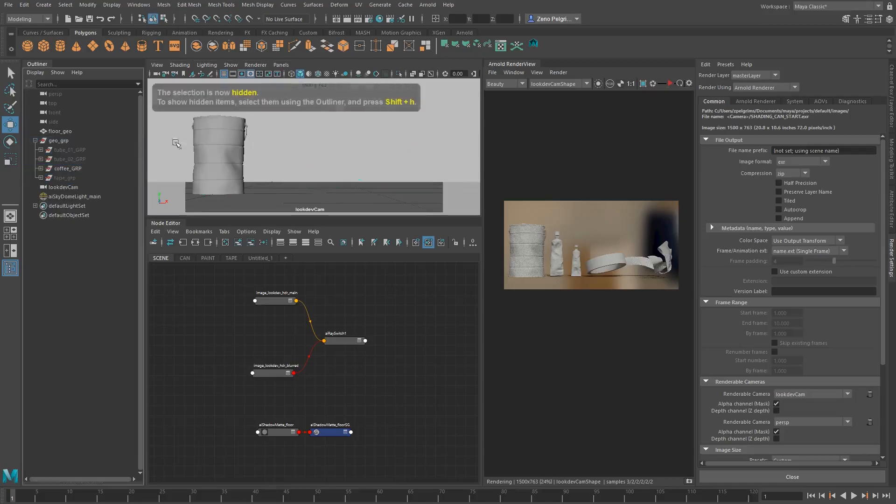
pyautogui.click(220, 148)
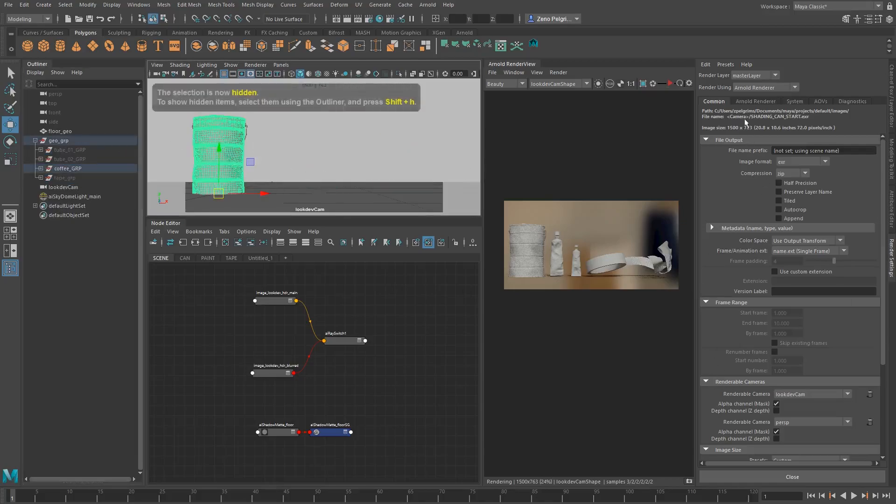
# Set the render image size to 1000 pixels wide and 1500 pixels high
pyautogui.click(747, 102)
pyautogui.click(714, 101)
pyautogui.scroll(-10, 747, 280)
pyautogui.click(783, 369)
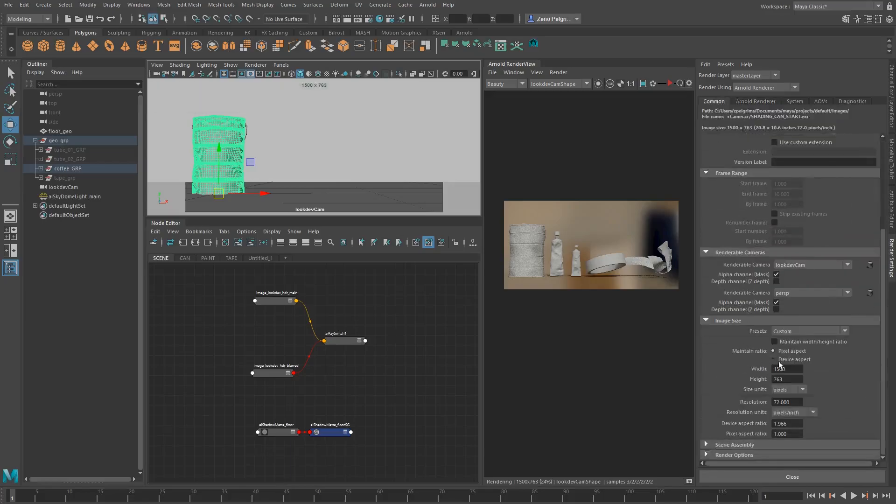
pyautogui.press('Tab')
pyautogui.hotkey('shift', 'Tab')
pyautogui.write('1000')
pyautogui.press('Tab')
pyautogui.write('1500')
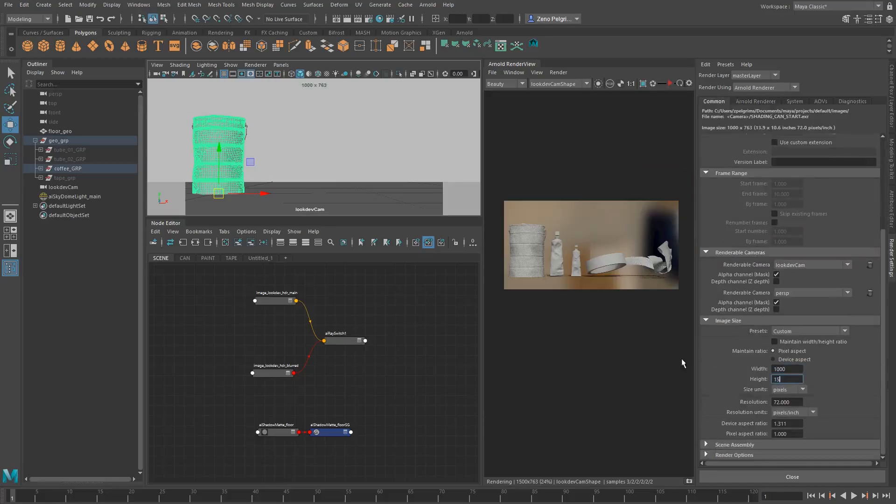
pyautogui.press('Return')
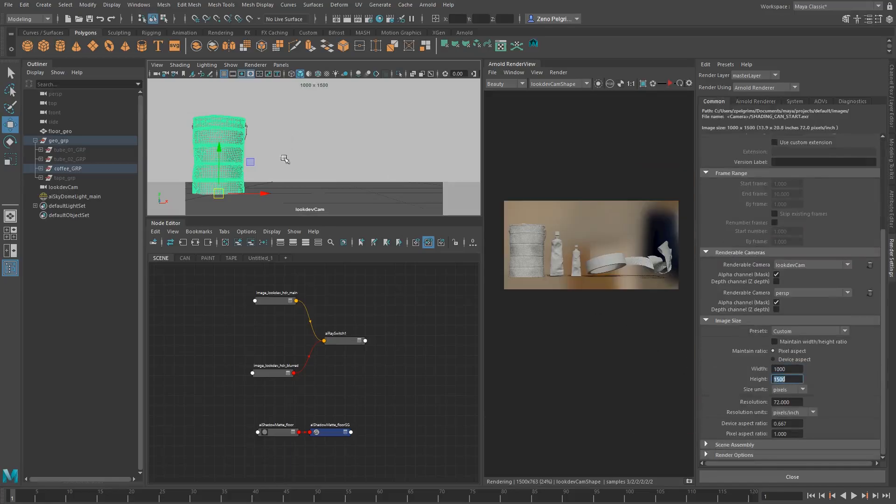
# Centre the coffee can in the lookdevCam view and start the interactive Arnold render
pyautogui.keyDown('alt'); pyautogui.moveTo(284, 158); pyautogui.dragTo(353, 166, button='middle'); pyautogui.keyUp('alt')
pyautogui.keyDown('alt'); pyautogui.moveTo(352, 166); pyautogui.dragTo(384, 174, button='right'); pyautogui.keyUp('alt')
pyautogui.keyDown('alt'); pyautogui.moveTo(384, 174); pyautogui.dragTo(400, 182, button='middle'); pyautogui.keyUp('alt')
pyautogui.keyDown('alt'); pyautogui.moveTo(401, 182); pyautogui.dragTo(415, 172, button='right'); pyautogui.keyUp('alt')
pyautogui.keyDown('alt'); pyautogui.moveTo(414, 172); pyautogui.dragTo(395, 156, button='middle'); pyautogui.keyUp('alt')
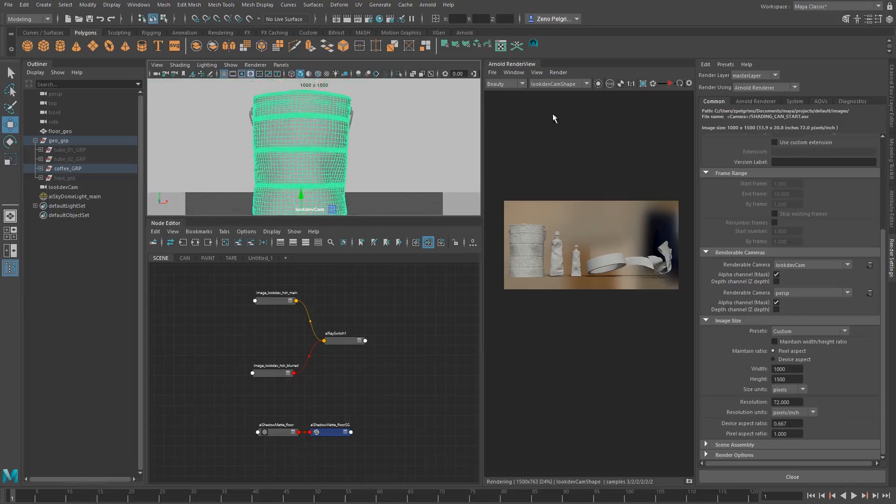
pyautogui.click(670, 84)
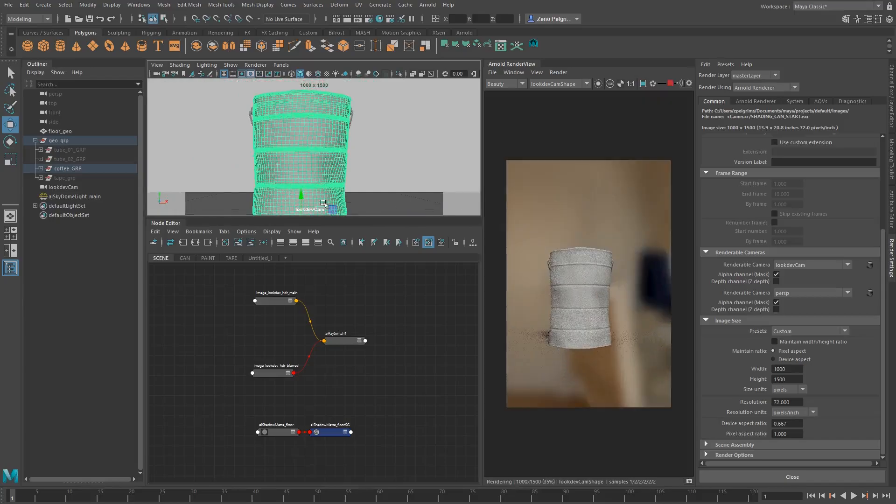
# Adjust the lookdevCam distance and position so the whole can fits inside the portrait render frame
pyautogui.keyDown('alt'); pyautogui.moveTo(292, 161); pyautogui.dragTo(297, 152, button='middle'); pyautogui.keyUp('alt')
pyautogui.keyDown('alt'); pyautogui.moveTo(310, 154); pyautogui.dragTo(369, 156, button='right'); pyautogui.keyUp('alt')
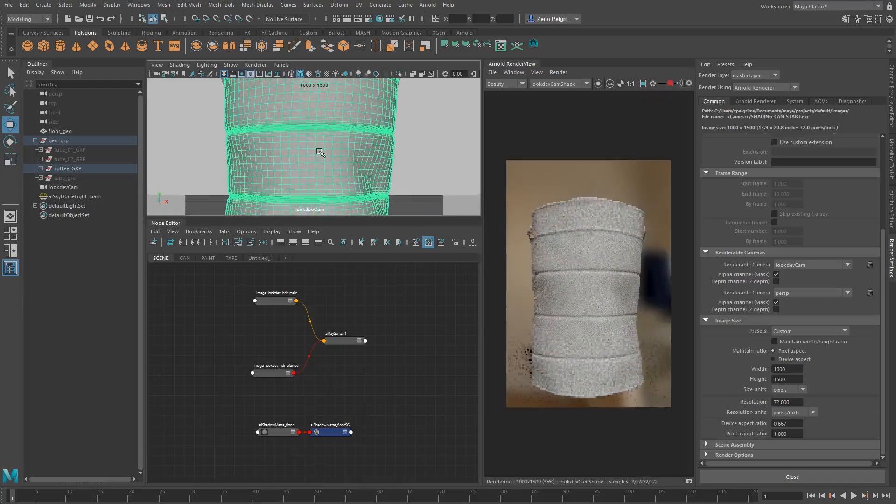
pyautogui.keyDown('alt'); pyautogui.moveTo(316, 158); pyautogui.dragTo(325, 156); pyautogui.keyUp('alt')
pyautogui.keyDown('alt'); pyautogui.moveTo(326, 156); pyautogui.dragTo(310, 153, button='right'); pyautogui.keyUp('alt')
pyautogui.keyDown('alt'); pyautogui.moveTo(310, 152); pyautogui.dragTo(305, 145); pyautogui.keyUp('alt')
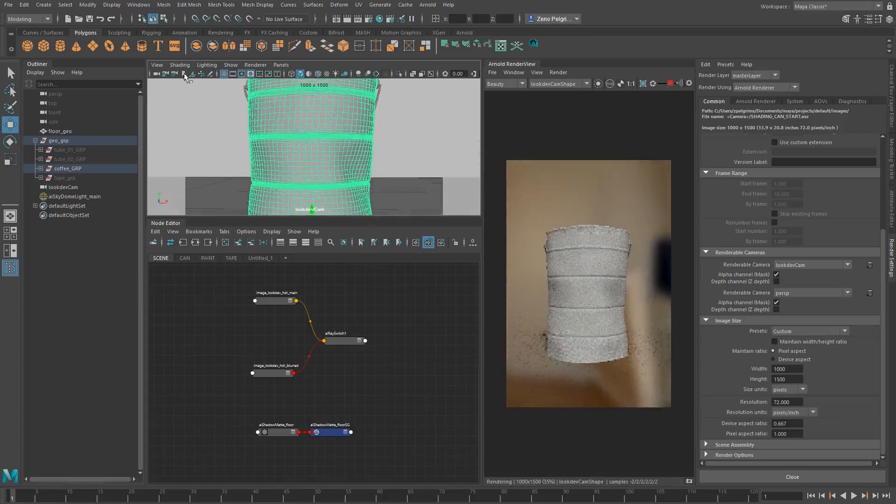
# Set the focal length of lookdevCam to 85
pyautogui.click(156, 76)
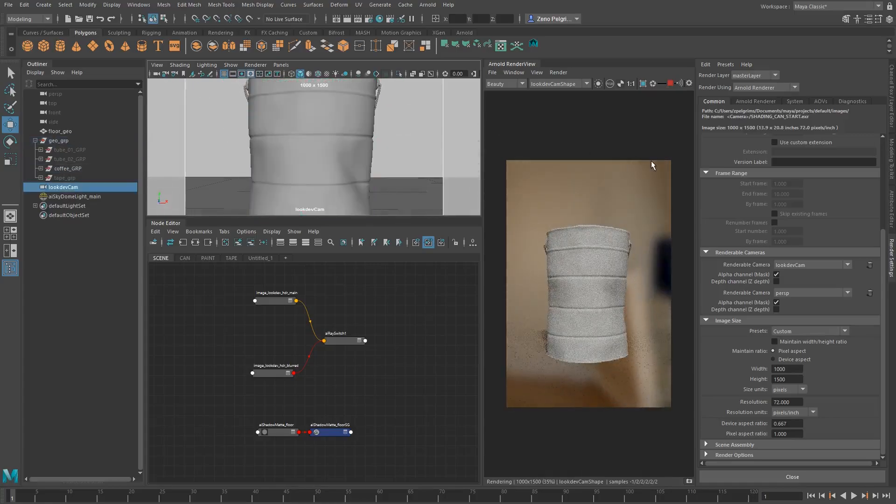
pyautogui.click(892, 205)
pyautogui.moveTo(764, 198); pyautogui.dragTo(620, 186)
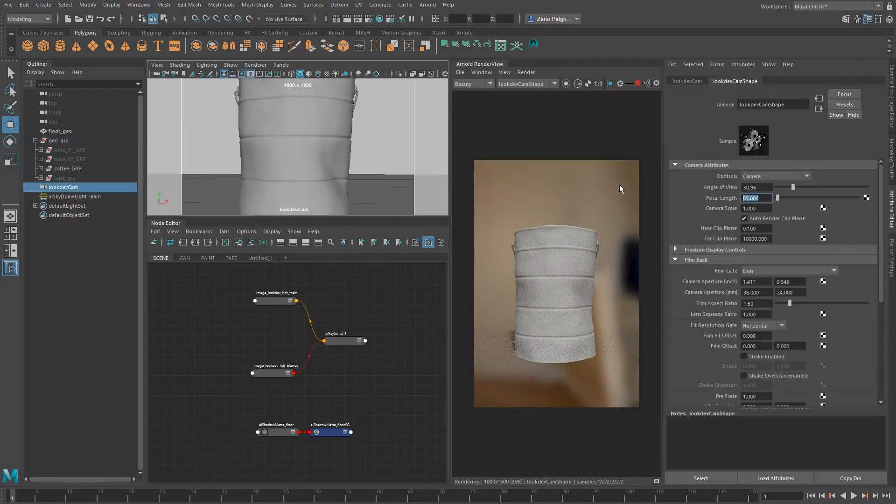
pyautogui.write('85')
pyautogui.press('Return')
# Orbit lookdevCam around the can so its handle shows at the side, and move closer to fill the frame
pyautogui.keyDown('alt'); pyautogui.moveTo(354, 159); pyautogui.dragTo(306, 162); pyautogui.keyUp('alt')
pyautogui.keyDown('alt'); pyautogui.moveTo(305, 162); pyautogui.dragTo(316, 166, button='right'); pyautogui.keyUp('alt')
pyautogui.keyDown('alt'); pyautogui.moveTo(307, 163); pyautogui.dragTo(300, 158, button='middle'); pyautogui.keyUp('alt')
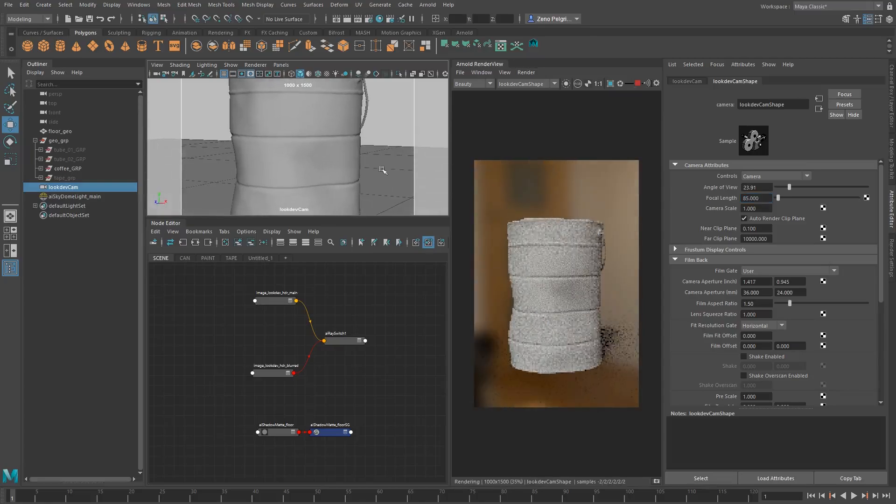
pyautogui.moveTo(252, 146)
pyautogui.keyDown('alt'); pyautogui.mouseDown(button='right')
pyautogui.moveTo(276, 146)
pyautogui.moveTo(267, 144)
pyautogui.mouseUp(button='right'); pyautogui.keyUp('alt')
pyautogui.keyDown('alt'); pyautogui.moveTo(267, 144); pyautogui.dragTo(267, 137, button='middle'); pyautogui.keyUp('alt')
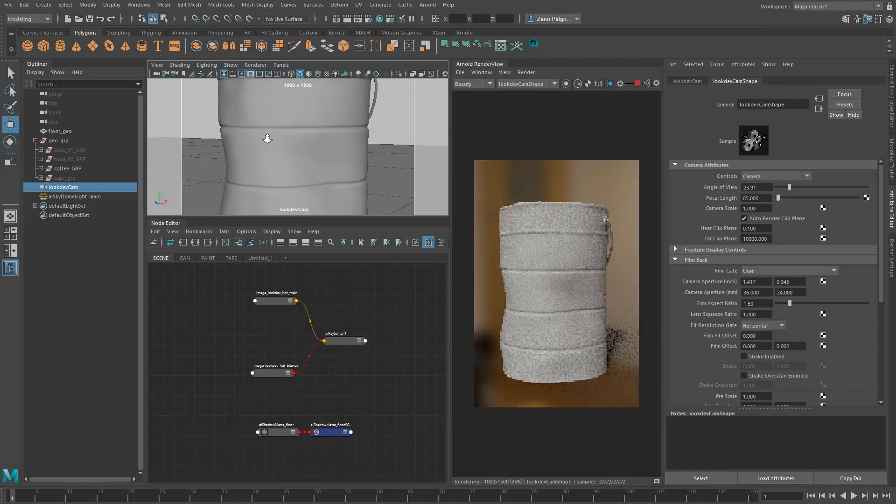
pyautogui.keyDown('alt'); pyautogui.moveTo(267, 138); pyautogui.dragTo(274, 139, button='right'); pyautogui.keyUp('alt')
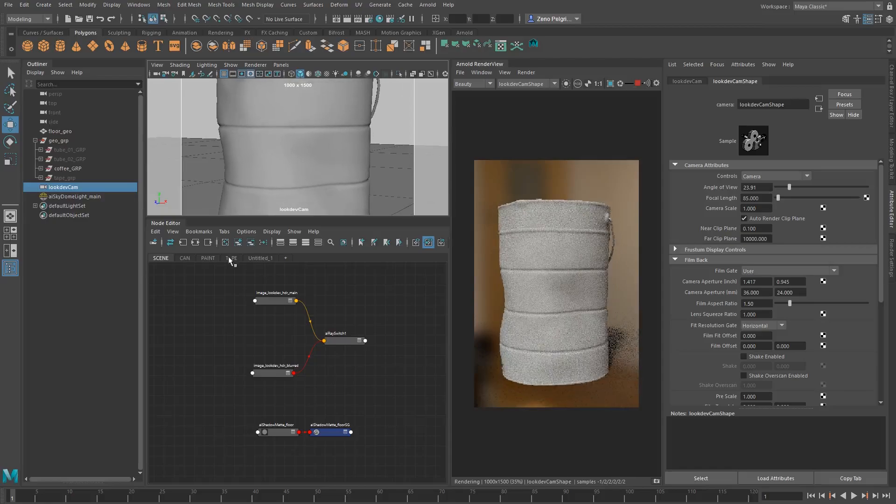
# Switch the node graph to the empty CAN workspace
pyautogui.click(187, 257)
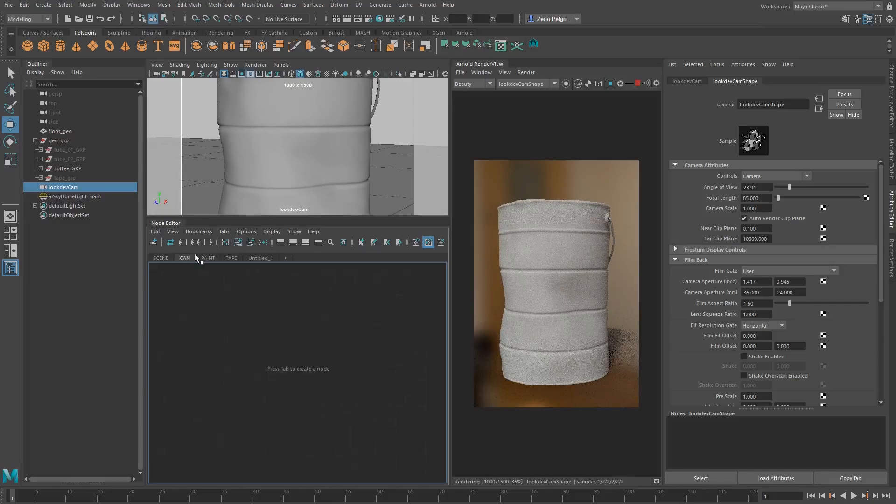
pyautogui.click(231, 258)
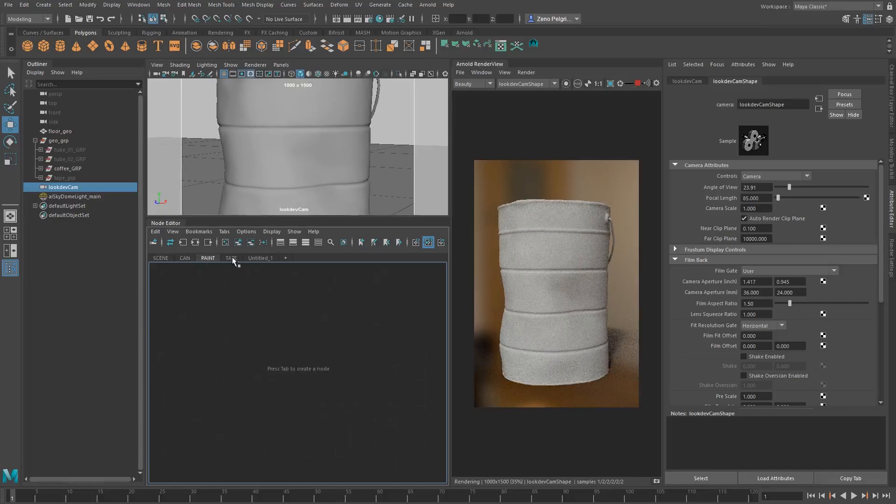
pyautogui.click(184, 257)
pyautogui.click(67, 196)
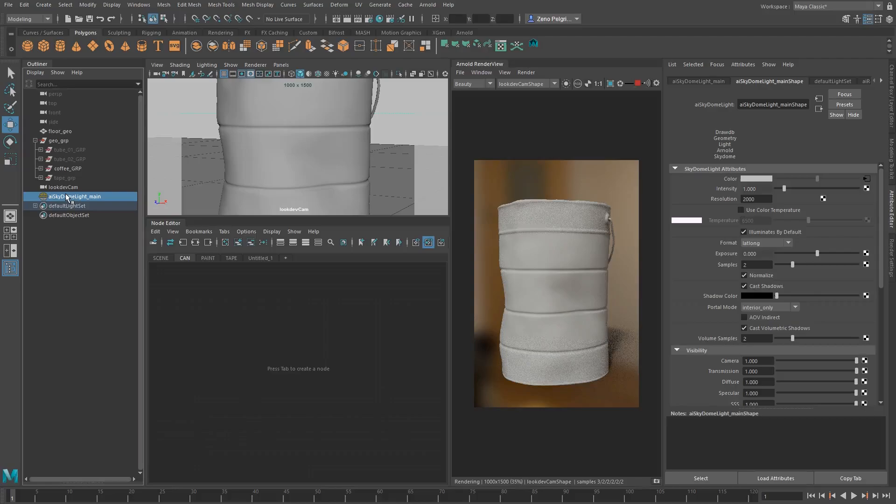
pyautogui.click(274, 326)
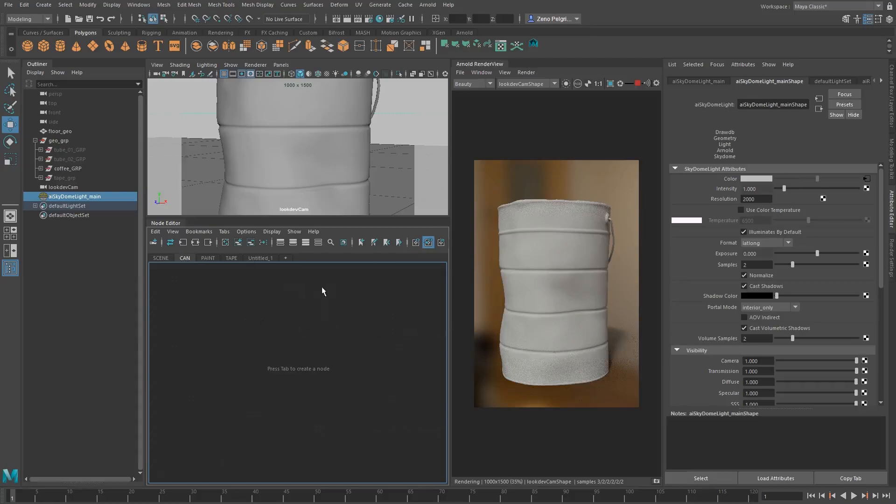
pyautogui.click(539, 249)
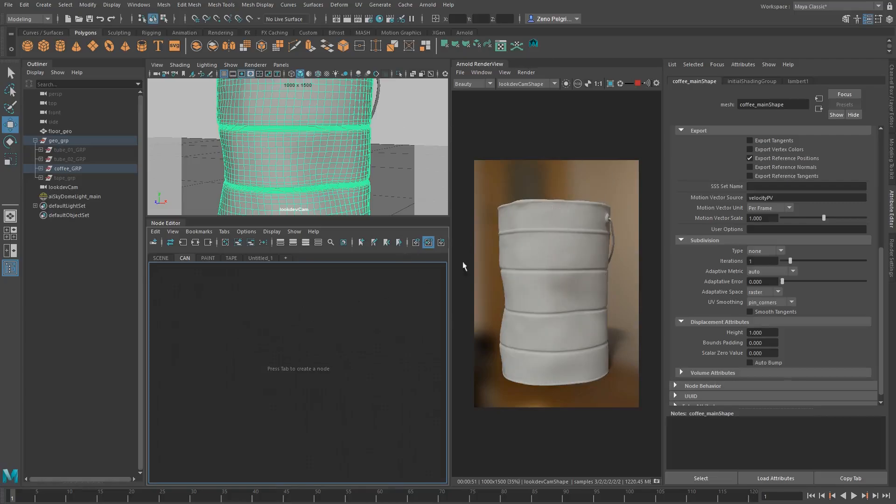
# Create an aiStandardSurface shader in the CAN node graph
pyautogui.press('Tab')
pyautogui.write('ai')
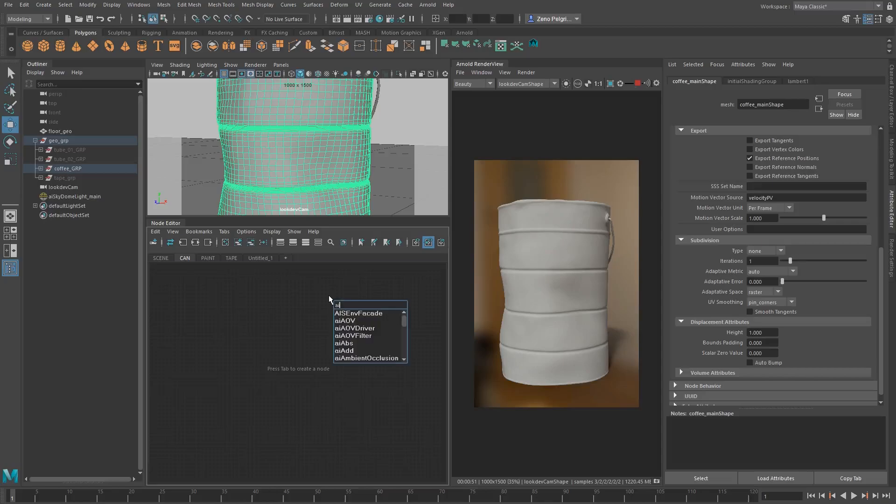
pyautogui.write('stande')
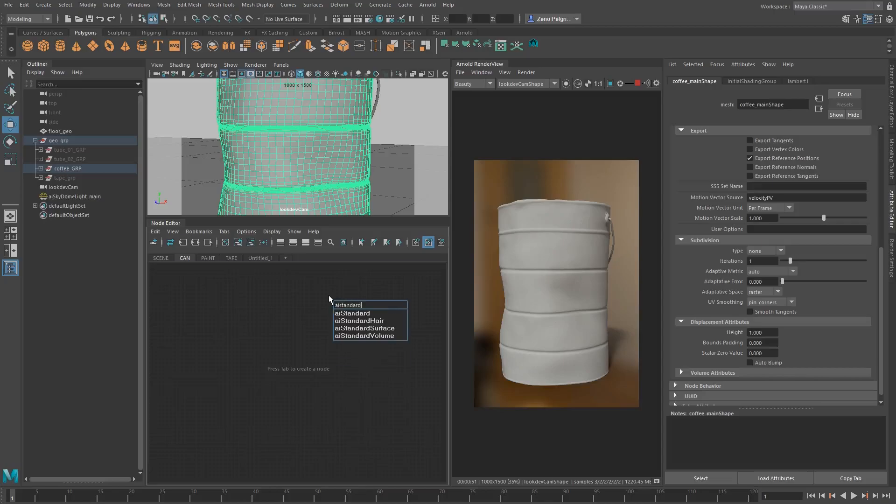
pyautogui.press('Down')
pyautogui.press('Down')
pyautogui.press('Down')
pyautogui.press('Return')
pyautogui.keyDown('alt'); pyautogui.moveTo(312, 332); pyautogui.dragTo(253, 387, button='middle'); pyautogui.keyUp('alt')
pyautogui.keyDown('alt'); pyautogui.moveTo(252, 387); pyautogui.dragTo(337, 341, button='right'); pyautogui.keyUp('alt')
pyautogui.keyDown('alt'); pyautogui.moveTo(337, 342); pyautogui.dragTo(340, 371, button='middle'); pyautogui.keyUp('alt')
pyautogui.keyDown('alt'); pyautogui.moveTo(340, 371); pyautogui.dragTo(385, 366, button='right'); pyautogui.keyUp('alt')
# Rename the new aiStandardSurface shader to mat_can_rust
pyautogui.doubleClick(281, 335)
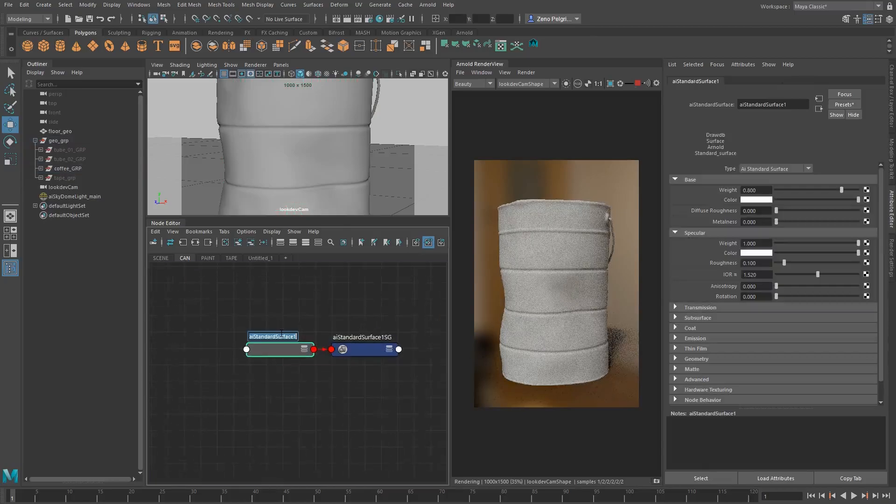
pyautogui.write('mat_can_rust')
pyautogui.hotkey('ctrl', 'a')
pyautogui.press('Return')
pyautogui.click(374, 296)
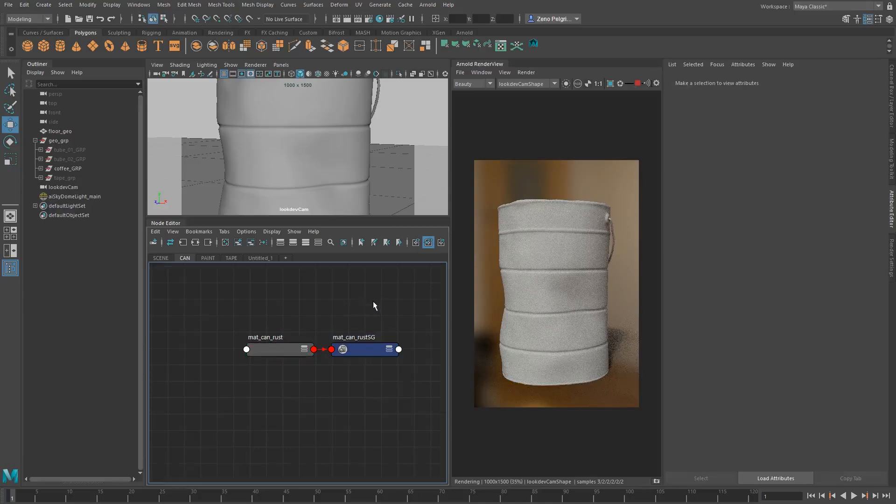
# Assign the mat_can_rust material to the main mesh of the coffee can
pyautogui.keyDown('alt'); pyautogui.moveTo(374, 303); pyautogui.dragTo(273, 306, button='right'); pyautogui.keyUp('alt')
pyautogui.keyDown('alt'); pyautogui.moveTo(273, 307); pyautogui.dragTo(244, 310, button='middle'); pyautogui.keyUp('alt')
pyautogui.keyDown('alt'); pyautogui.moveTo(245, 310); pyautogui.dragTo(370, 323, button='right'); pyautogui.keyUp('alt')
pyautogui.keyDown('alt'); pyautogui.moveTo(370, 322); pyautogui.dragTo(322, 305, button='middle'); pyautogui.keyUp('alt')
pyautogui.keyDown('alt'); pyautogui.moveTo(322, 305); pyautogui.dragTo(264, 302, button='right'); pyautogui.keyUp('alt')
pyautogui.keyDown('alt'); pyautogui.moveTo(264, 301); pyautogui.dragTo(280, 324, button='middle'); pyautogui.keyUp('alt')
pyautogui.keyDown('alt'); pyautogui.moveTo(280, 324); pyautogui.dragTo(313, 327, button='right'); pyautogui.keyUp('alt')
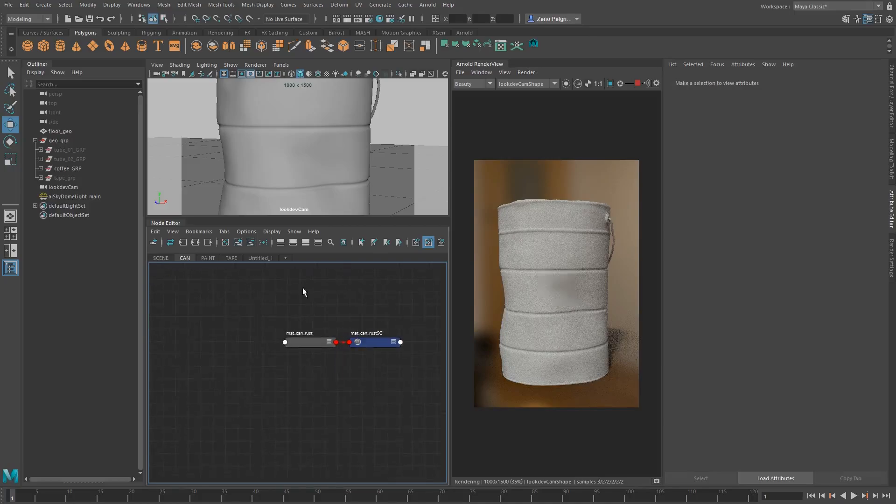
pyautogui.keyDown('alt'); pyautogui.moveTo(278, 322); pyautogui.dragTo(284, 286, button='middle'); pyautogui.keyUp('alt')
pyautogui.click(313, 306)
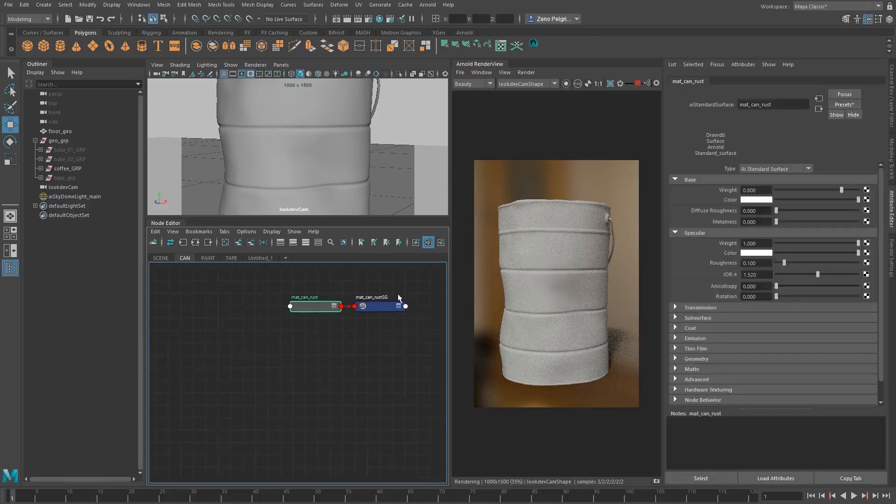
pyautogui.click(544, 274)
pyautogui.moveTo(315, 298); pyautogui.dragTo(318, 282, button='right')
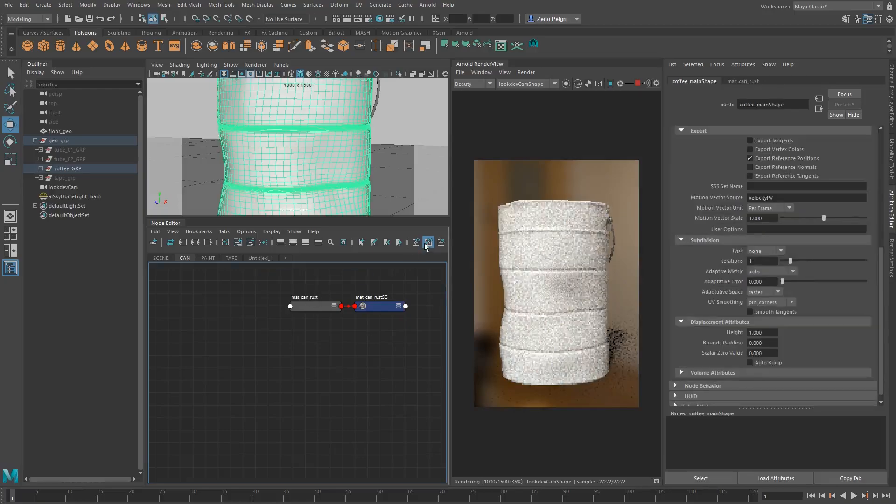
# Try a base weight of 0 on mat_can_rust, and settle on about 0.351
pyautogui.click(743, 80)
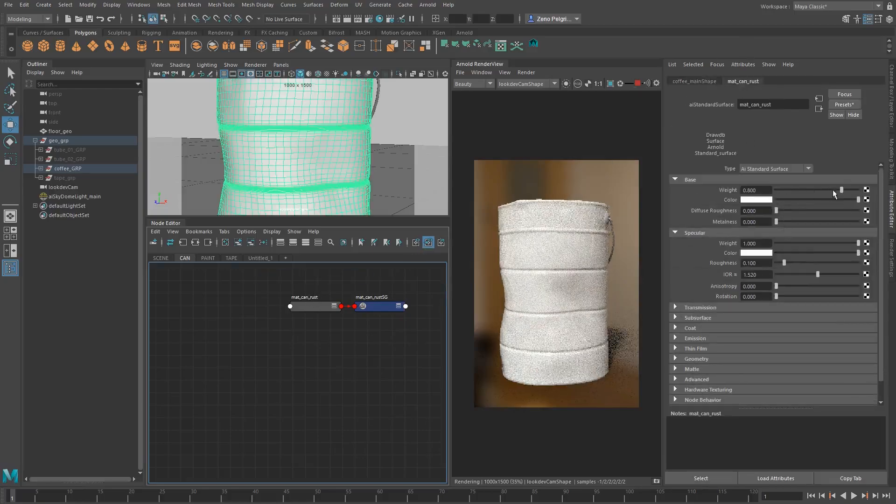
pyautogui.moveTo(835, 190); pyautogui.dragTo(776, 190)
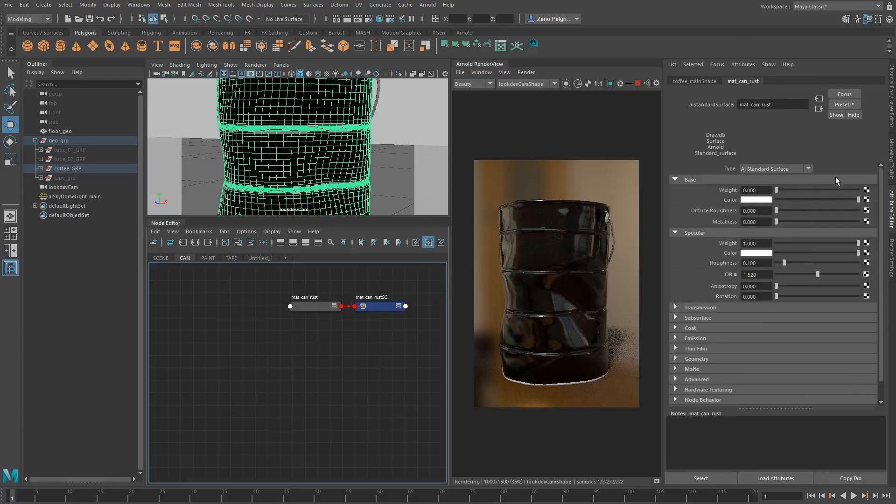
pyautogui.moveTo(836, 190); pyautogui.dragTo(805, 190)
# Add an aiImage node beside mat_can_rust in the CAN node graph
pyautogui.keyDown('alt'); pyautogui.moveTo(265, 321); pyautogui.dragTo(273, 364, button='middle'); pyautogui.keyUp('alt')
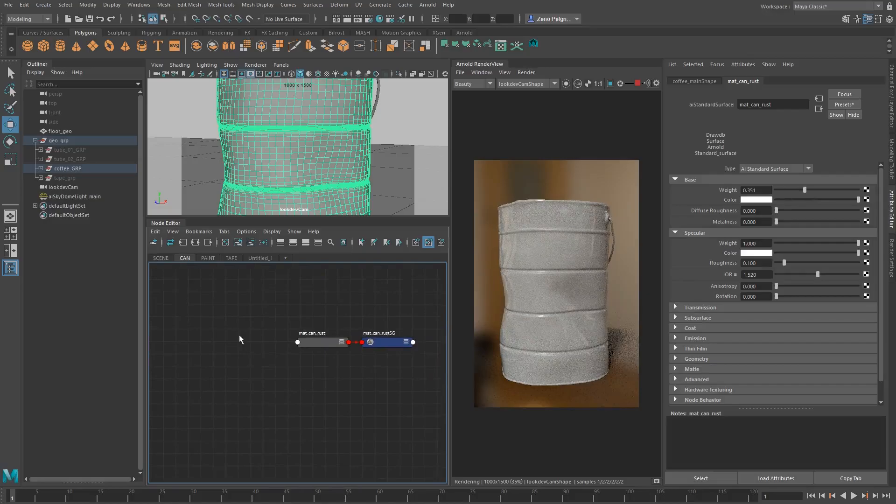
pyautogui.keyDown('alt'); pyautogui.moveTo(222, 304); pyautogui.dragTo(236, 329, button='middle'); pyautogui.keyUp('alt')
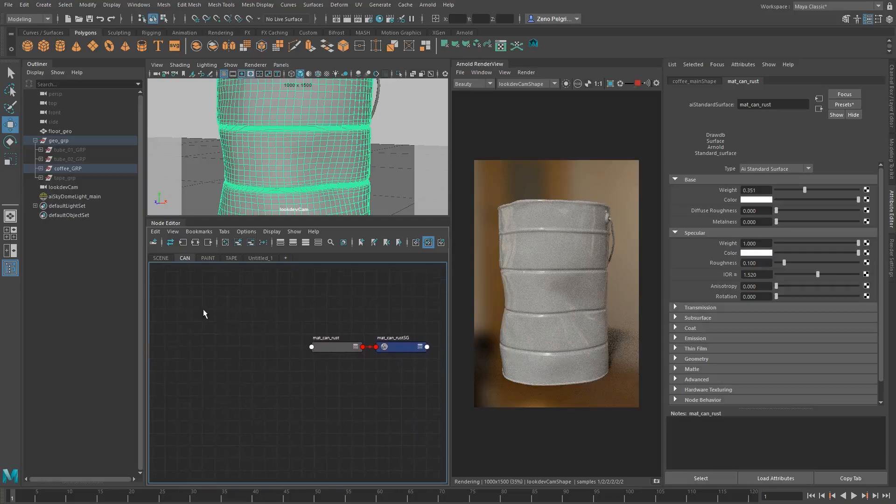
pyautogui.press('Tab')
pyautogui.write('a')
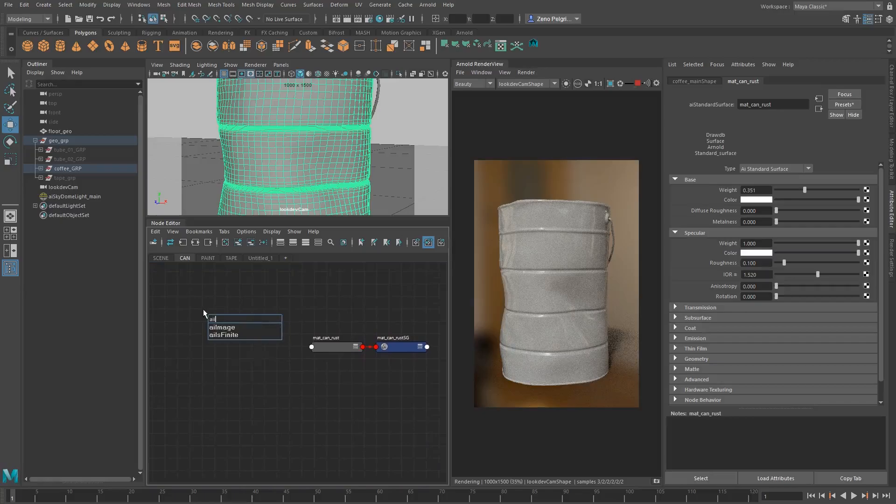
pyautogui.press('Down')
pyautogui.press('Return')
pyautogui.press('Return')
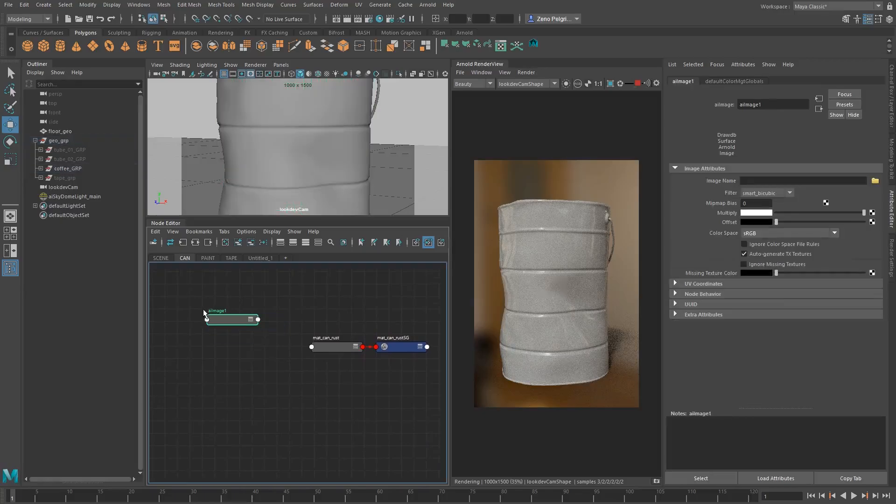
# Load TexturesCom_Rust_1024_albedo.tif from the project's ASSETS\tex folder as the aiImage node's image
pyautogui.click(876, 181)
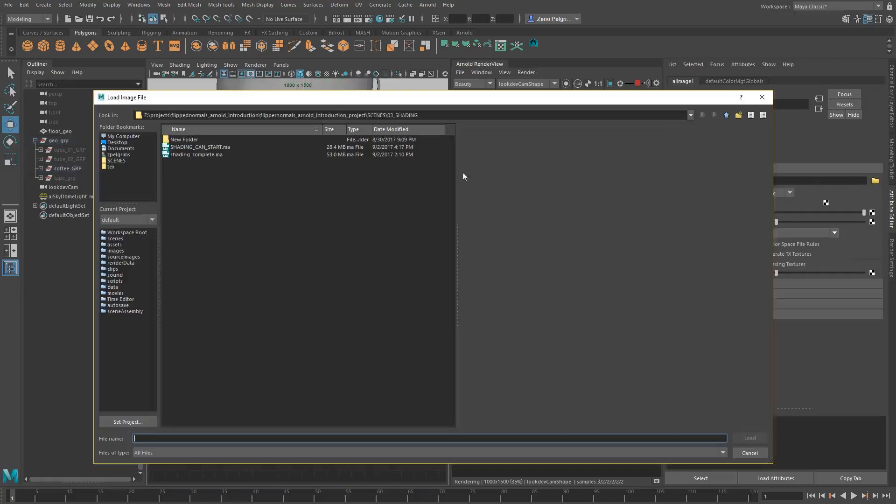
pyautogui.click(727, 116)
pyautogui.click(726, 115)
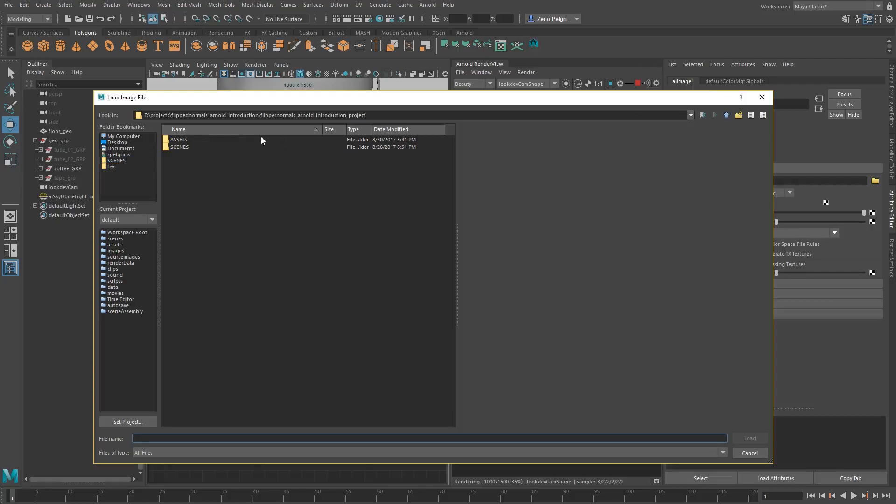
pyautogui.doubleClick(188, 139)
pyautogui.doubleClick(181, 146)
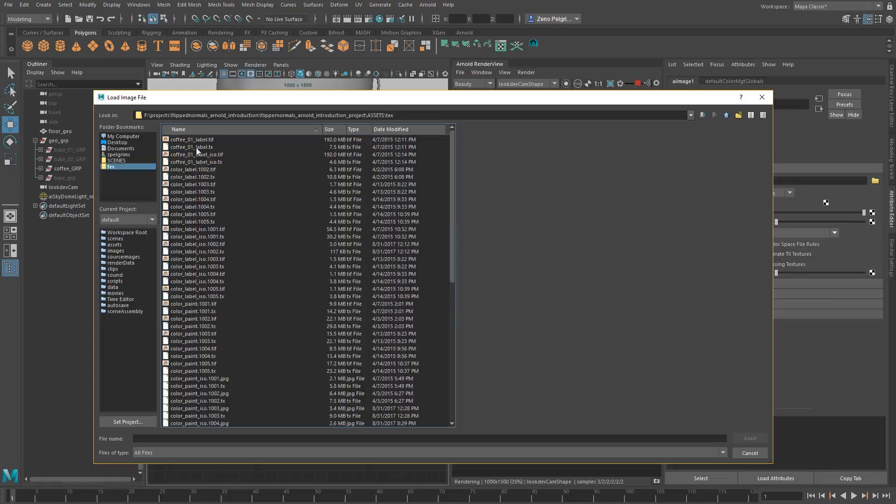
pyautogui.scroll(-12, 199, 264)
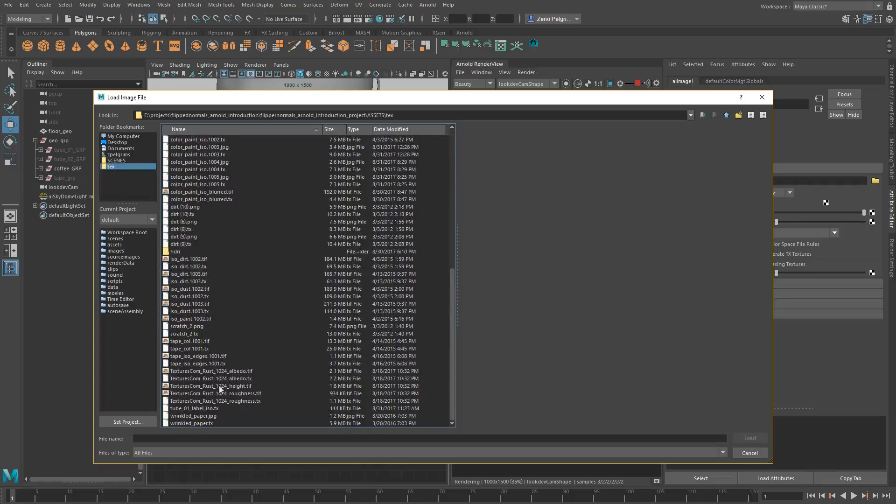
pyautogui.click(180, 373)
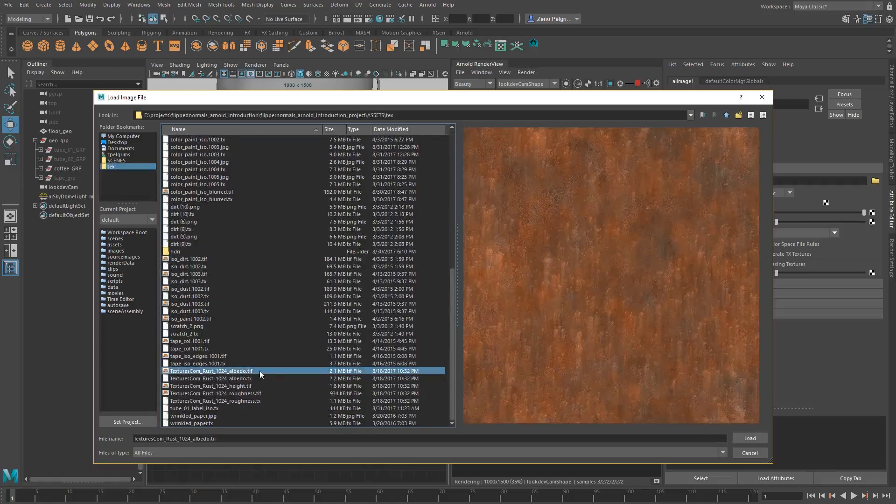
pyautogui.click(749, 438)
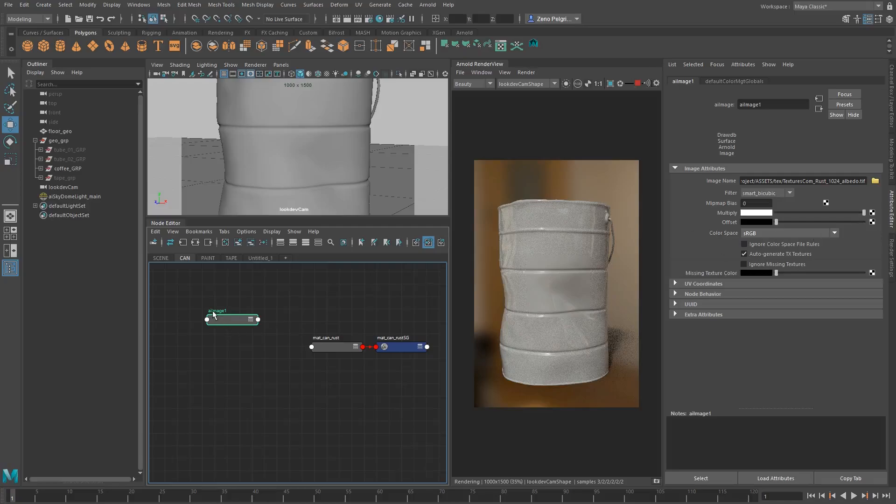
# Rename the aiImage node holding the rust albedo texture to image_rust_color
pyautogui.doubleClick(214, 310)
pyautogui.write('image_')
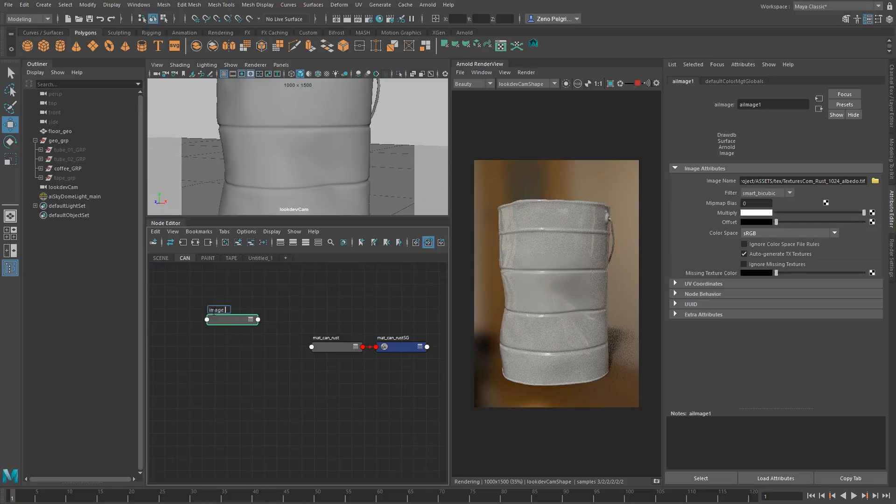
pyautogui.write('rust_color')
pyautogui.press('Return')
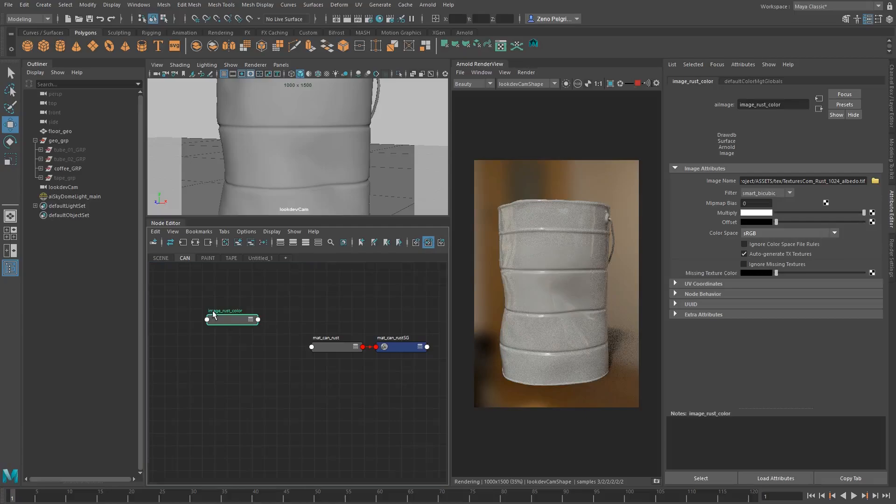
# Duplicate image_rust_color, place the copy below the original, and load TexturesCom_Rust_1024_roughness.tif into it
pyautogui.hotkey('ctrl', 'd')
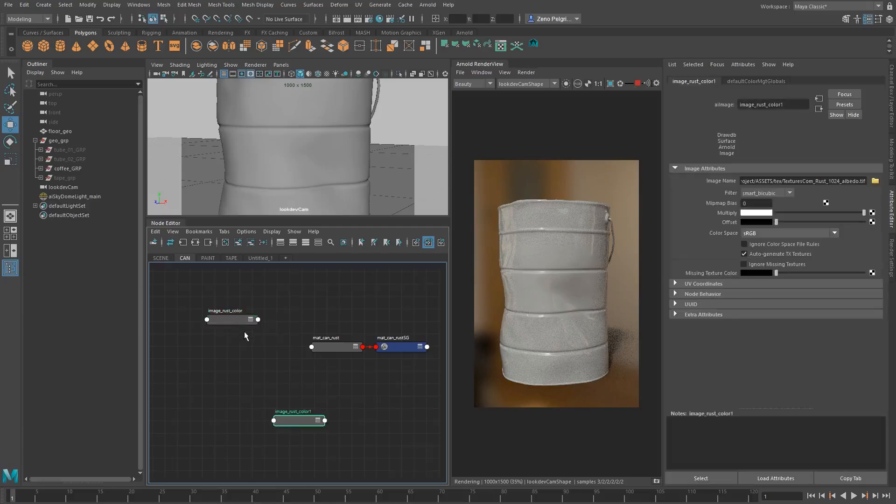
pyautogui.moveTo(296, 426); pyautogui.dragTo(230, 357)
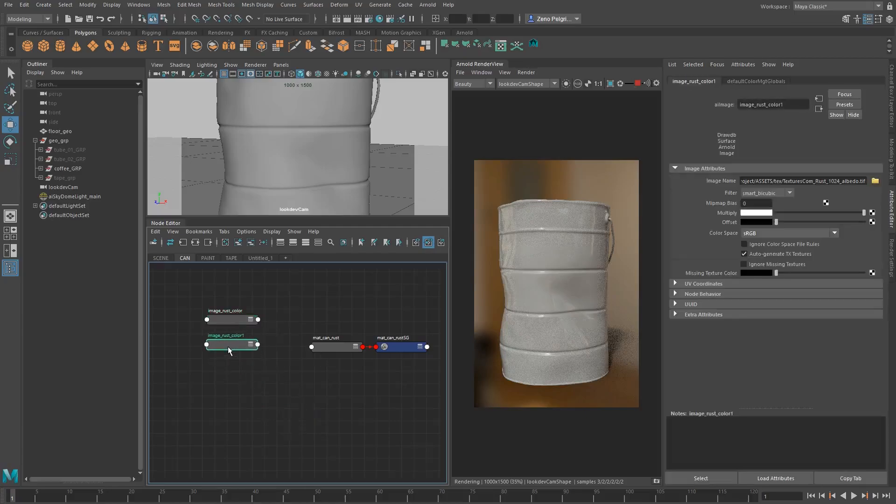
pyautogui.click(875, 180)
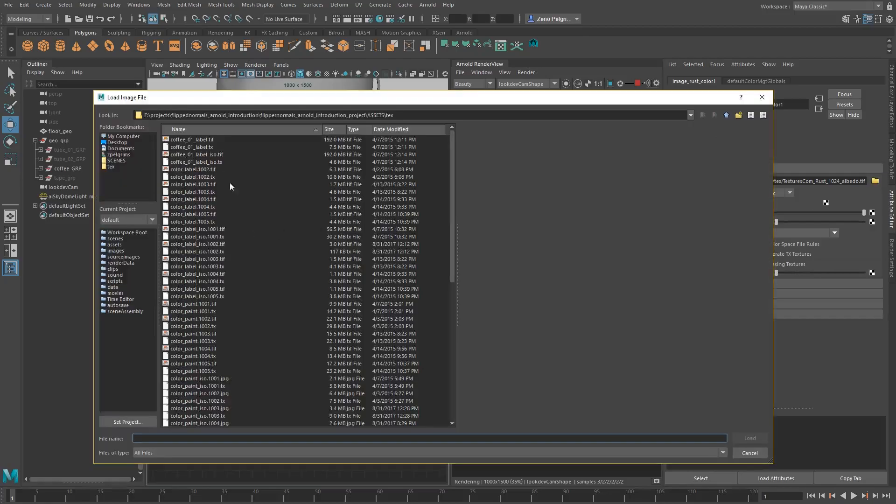
pyautogui.scroll(-15, 211, 285)
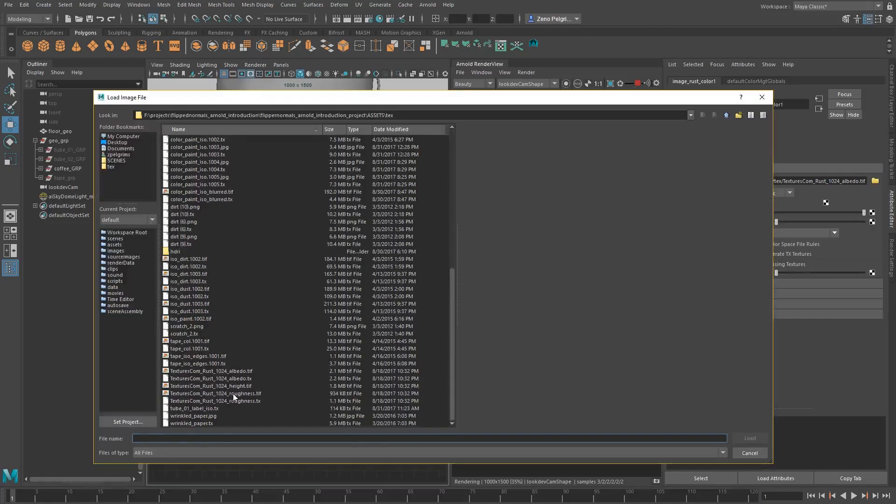
pyautogui.click(234, 394)
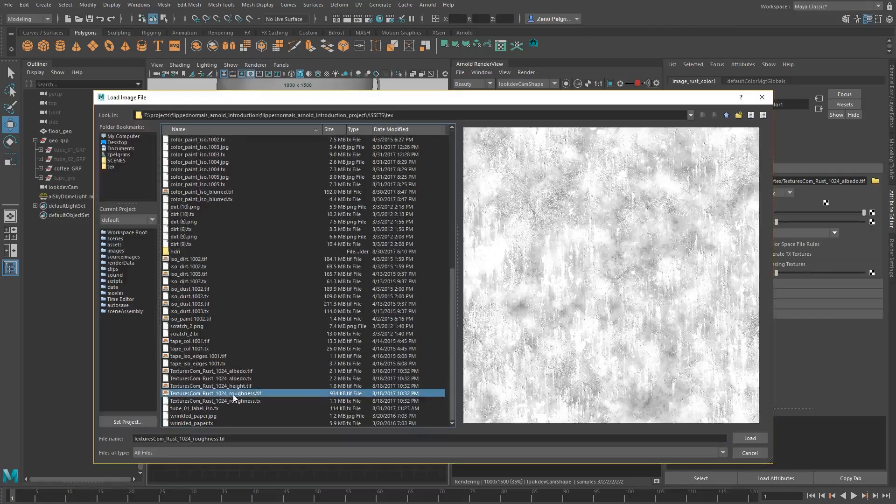
pyautogui.click(750, 439)
# Rename the duplicated image node to image_rust_roughness and move it further below image_rust_color
pyautogui.moveTo(237, 343)
pyautogui.mouseDown()
pyautogui.moveTo(237, 355)
pyautogui.moveTo(254, 347)
pyautogui.mouseUp()
pyautogui.click(239, 345)
pyautogui.doubleClick(239, 346)
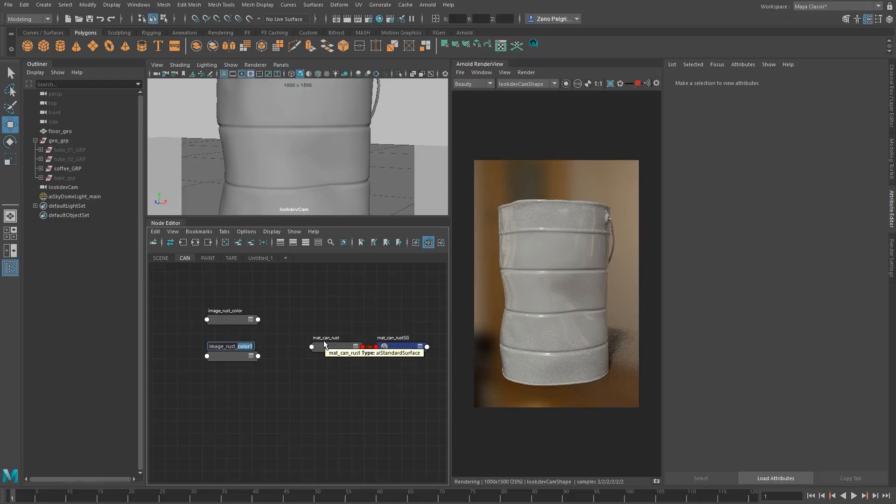
pyautogui.write('sp')
pyautogui.write('ughness')
pyautogui.press('Return')
pyautogui.keyDown('alt'); pyautogui.moveTo(288, 363); pyautogui.dragTo(262, 342, button='middle'); pyautogui.keyUp('alt')
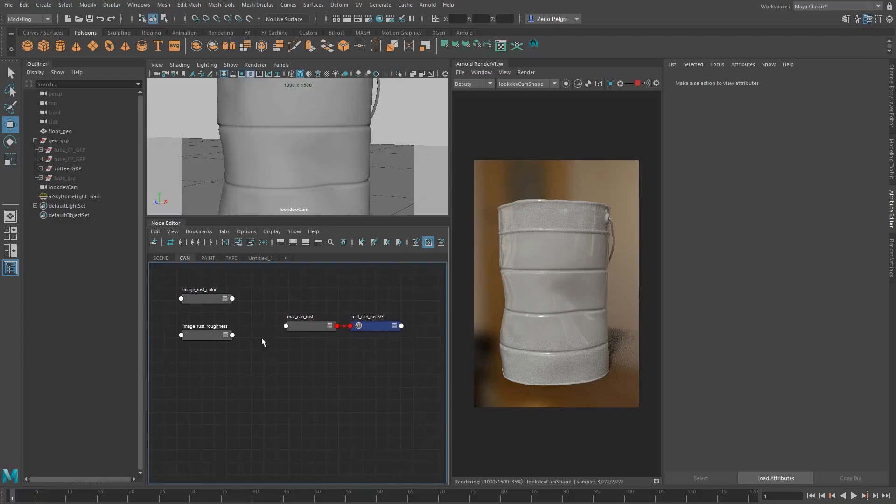
pyautogui.click(195, 362)
pyautogui.moveTo(195, 364); pyautogui.dragTo(196, 368)
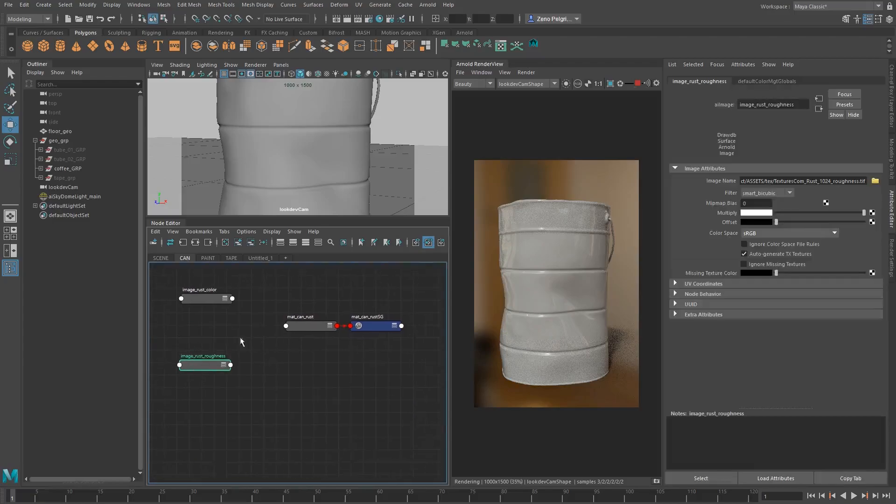
# Connect image_rust_color to the base color of mat_can_rust, with the base weight set to 1
pyautogui.click(304, 326)
pyautogui.moveTo(720, 207); pyautogui.dragTo(731, 200, button='middle')
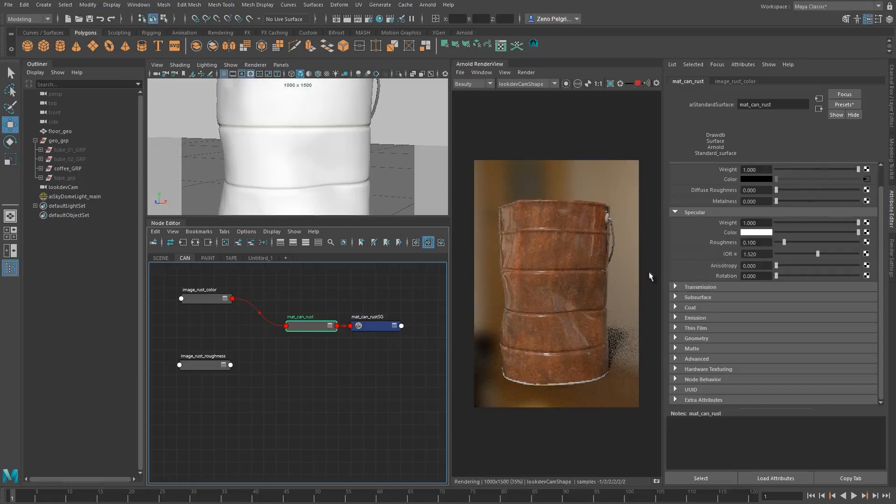
pyautogui.scroll(2, 535, 253)
pyautogui.scroll(-1, 535, 253)
pyautogui.moveTo(331, 334)
pyautogui.mouseDown(button='middle')
pyautogui.moveTo(346, 321)
pyautogui.moveTo(344, 346)
pyautogui.mouseUp(button='middle')
# Isolate image_rust_color in the Arnold render, set its UV Scale U and Scale V to 3, and inspect the tiling
pyautogui.click(215, 307)
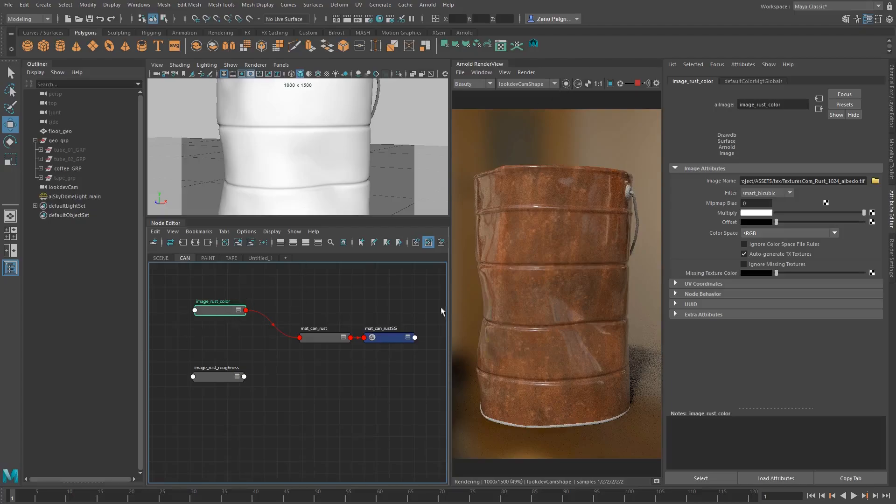
pyautogui.click(566, 84)
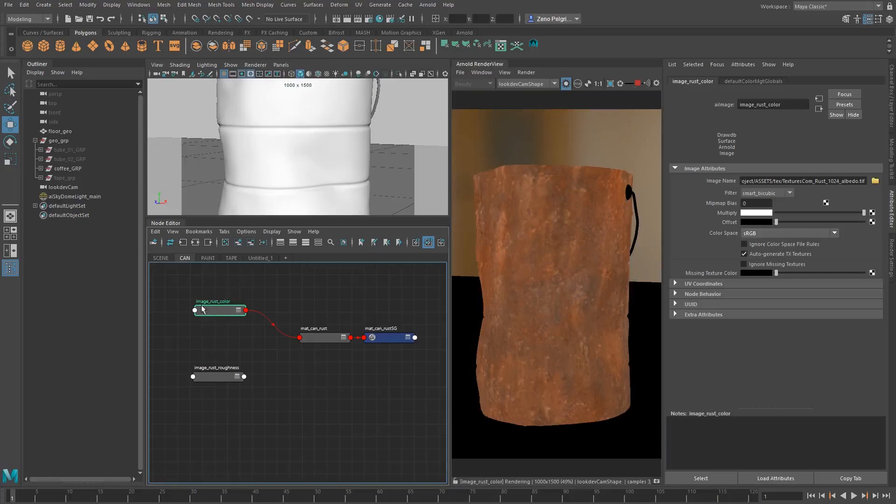
pyautogui.click(708, 284)
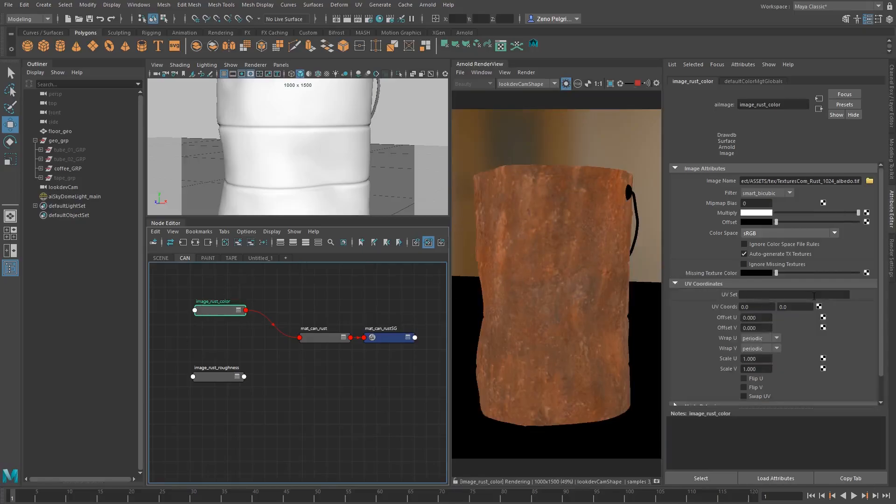
pyautogui.moveTo(764, 359); pyautogui.dragTo(685, 356)
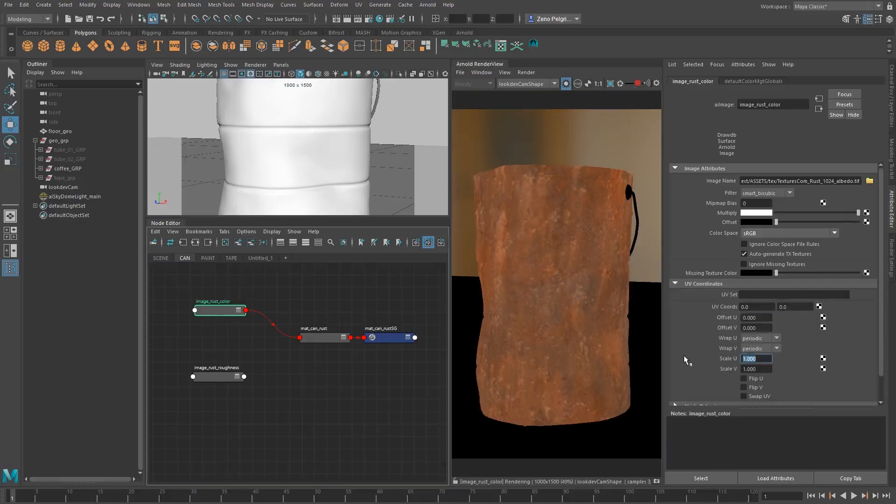
pyautogui.write('3')
pyautogui.press('Tab')
pyautogui.write('3')
pyautogui.press('Tab')
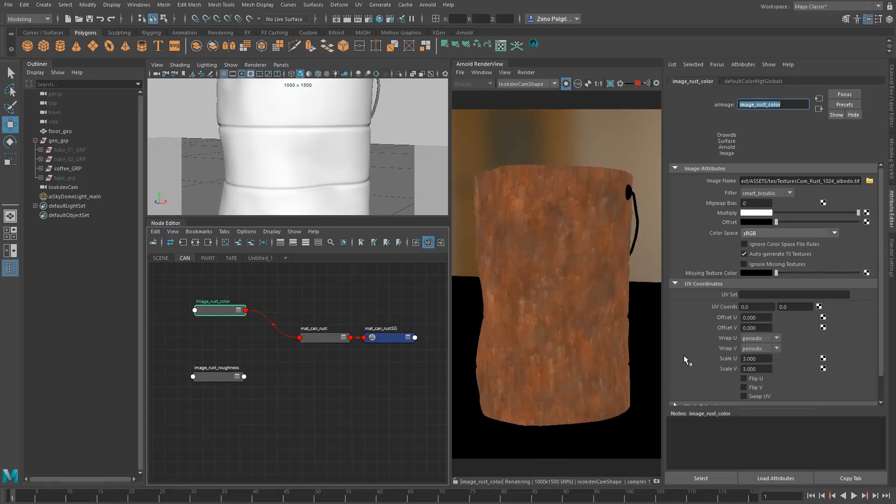
pyautogui.scroll(4, 604, 273)
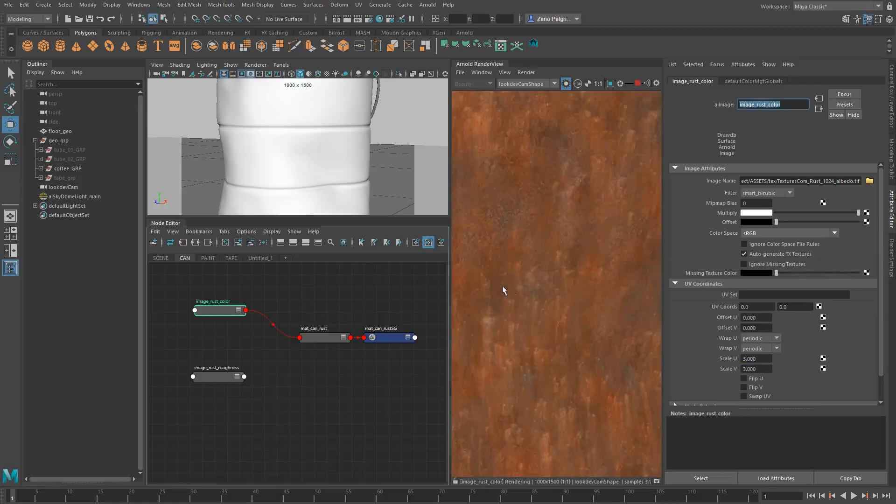
pyautogui.scroll(-4, 534, 281)
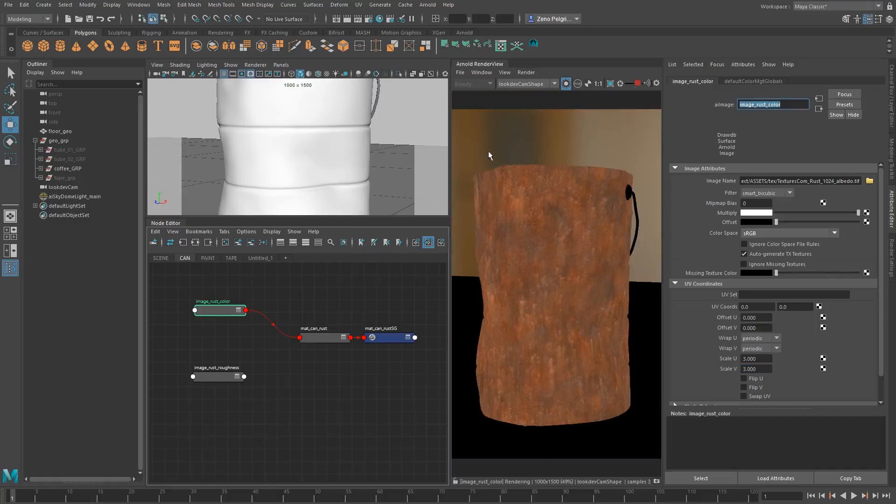
pyautogui.scroll(4, 530, 256)
pyautogui.scroll(-4, 523, 259)
# Set the UV Scale U and Scale V of image_rust_roughness to 3
pyautogui.click(212, 377)
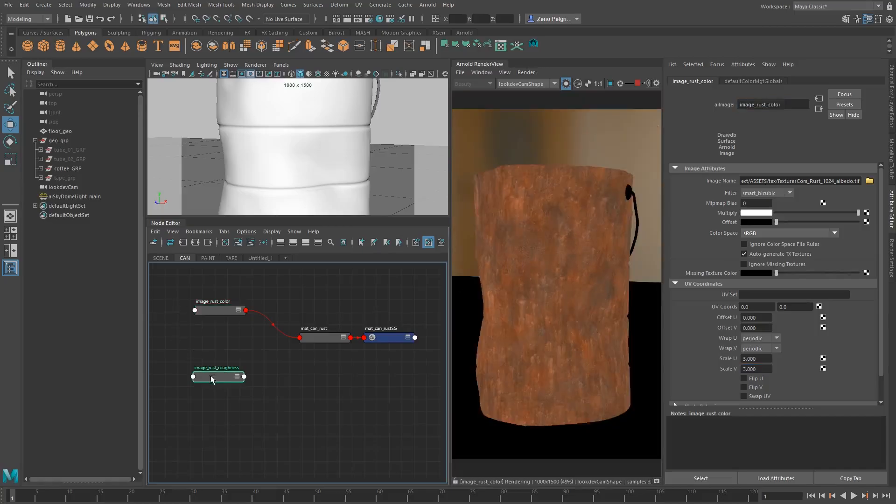
pyautogui.moveTo(765, 359); pyautogui.dragTo(656, 357)
pyautogui.write('3')
pyautogui.press('Tab')
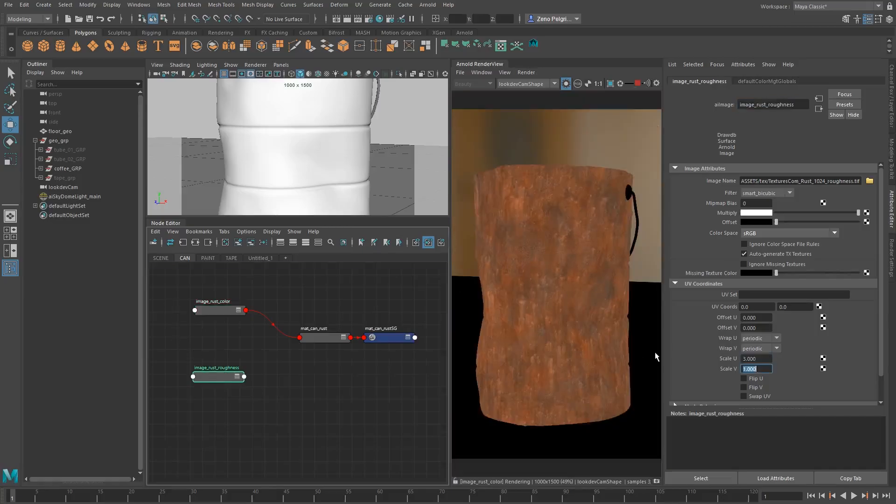
pyautogui.write('3')
pyautogui.press('Tab')
pyautogui.moveTo(215, 379); pyautogui.dragTo(207, 380)
pyautogui.keyDown('alt'); pyautogui.moveTo(266, 390); pyautogui.dragTo(261, 378, button='middle'); pyautogui.keyUp('alt')
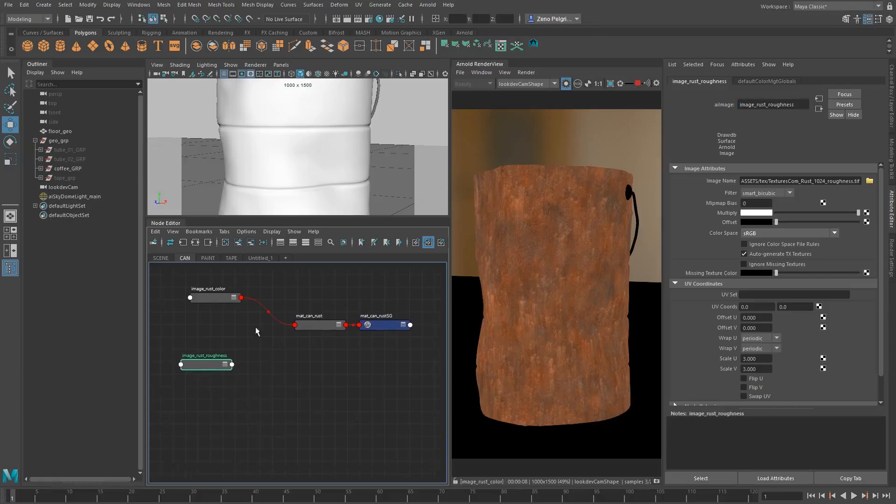
# Turn off the isolated shader render and rearrange the two image nodes to the side of mat_can_rust
pyautogui.click(565, 83)
pyautogui.keyDown('alt'); pyautogui.moveTo(229, 333); pyautogui.dragTo(260, 332, button='middle'); pyautogui.keyUp('alt')
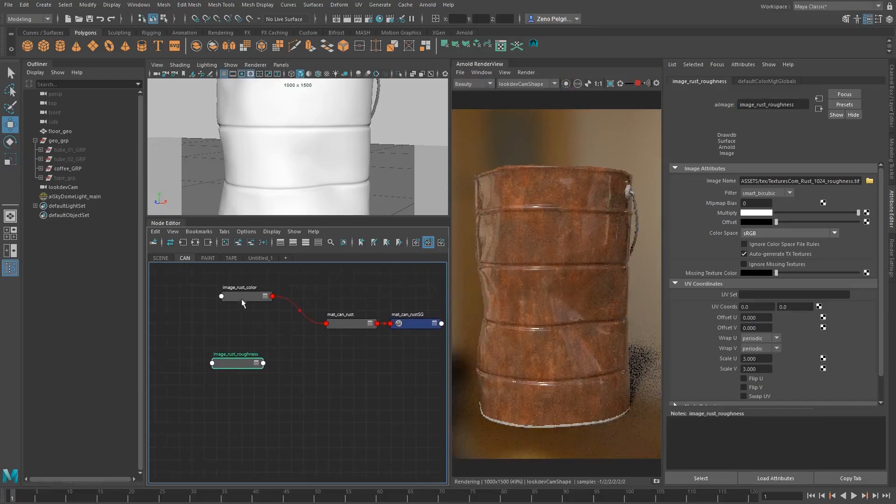
pyautogui.moveTo(236, 291); pyautogui.dragTo(227, 284)
pyautogui.keyDown('alt'); pyautogui.moveTo(236, 355); pyautogui.dragTo(171, 382, button='middle'); pyautogui.keyUp('alt')
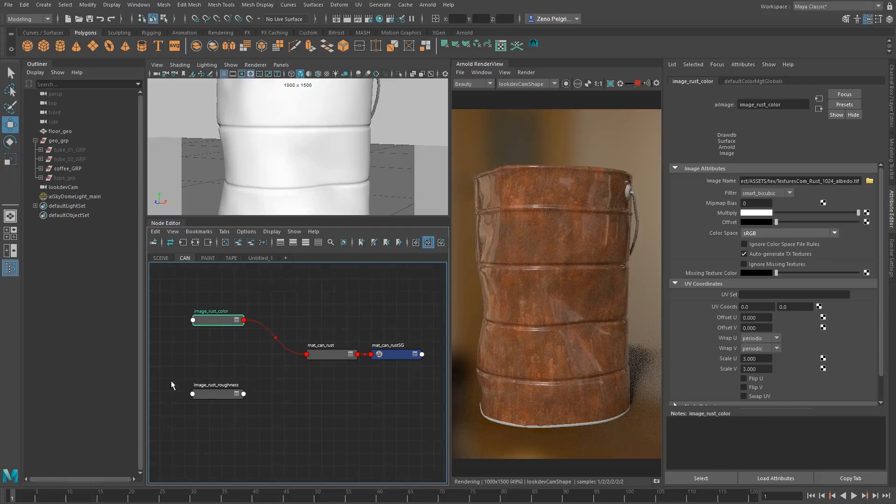
# Add an alRemapColor node to the CAN graph and place it above the link from image_rust_color to mat_can_rust
pyautogui.click(275, 281)
pyautogui.press('Tab')
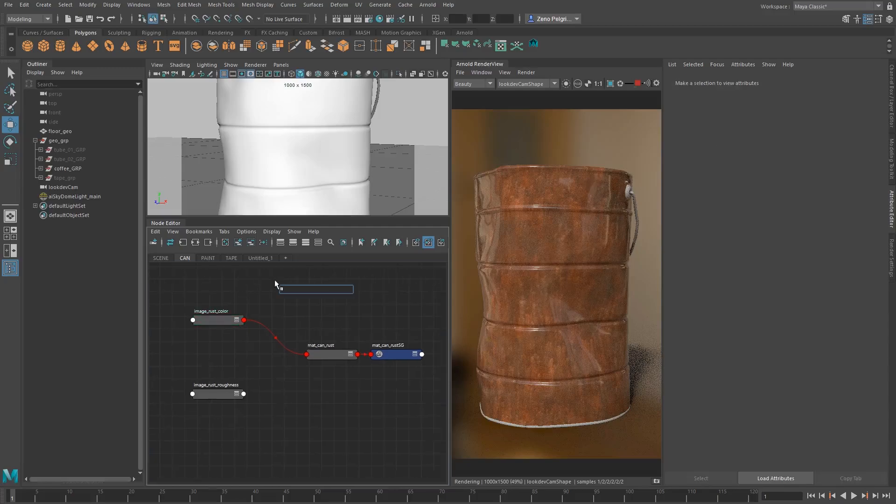
pyautogui.write('alremap')
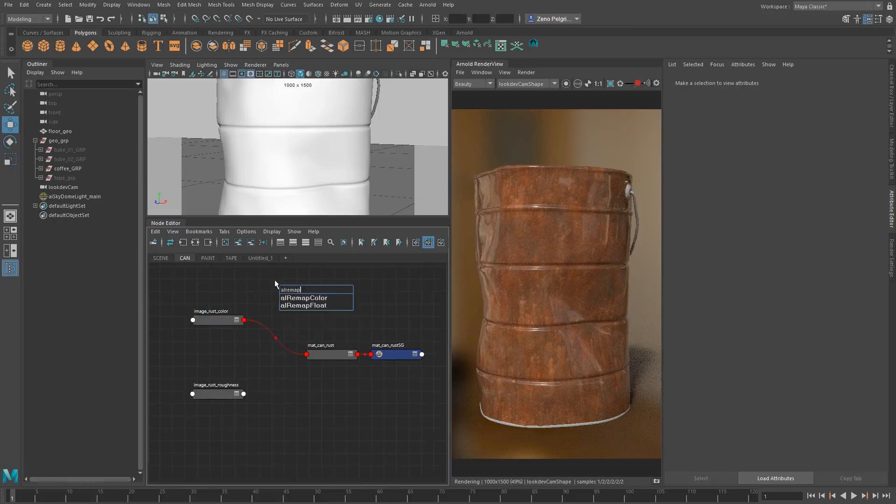
pyautogui.press('Down')
pyautogui.press('Return')
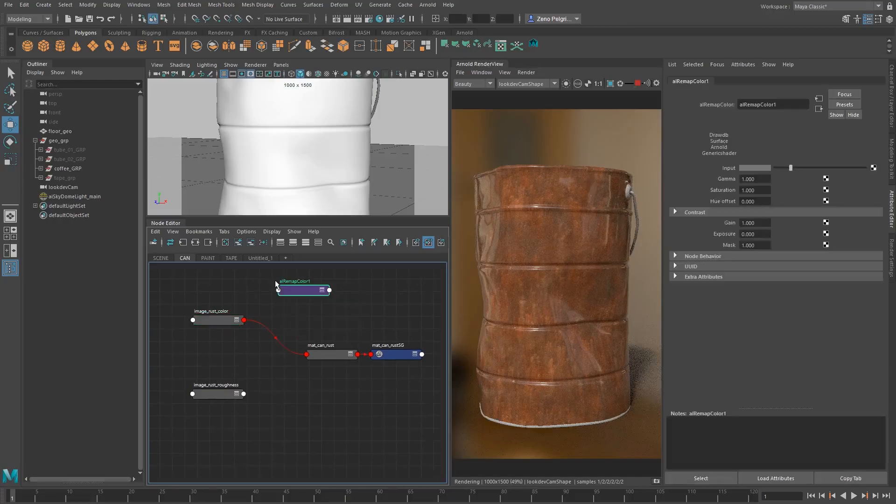
pyautogui.moveTo(276, 281); pyautogui.dragTo(262, 291)
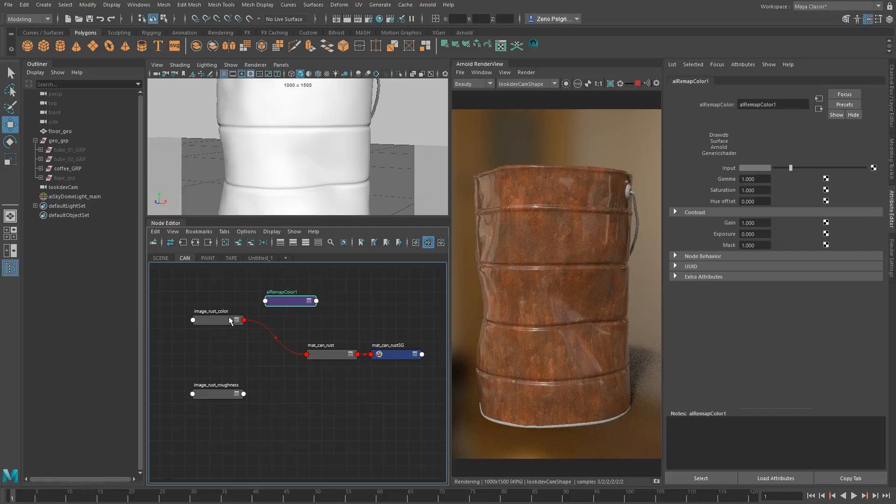
# Route image_rust_color through alRemapColor1's Input and connect the remap node to mat_can_rust's base Color
pyautogui.moveTo(678, 174); pyautogui.dragTo(729, 169, button='middle')
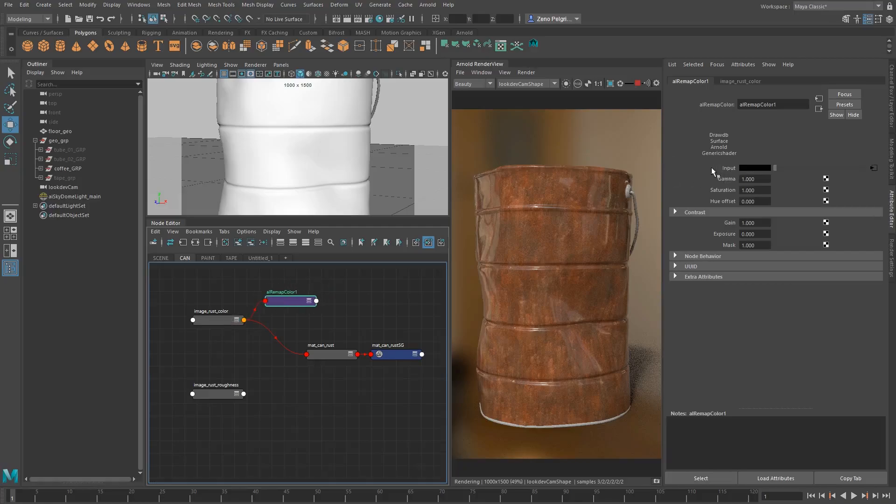
pyautogui.click(315, 349)
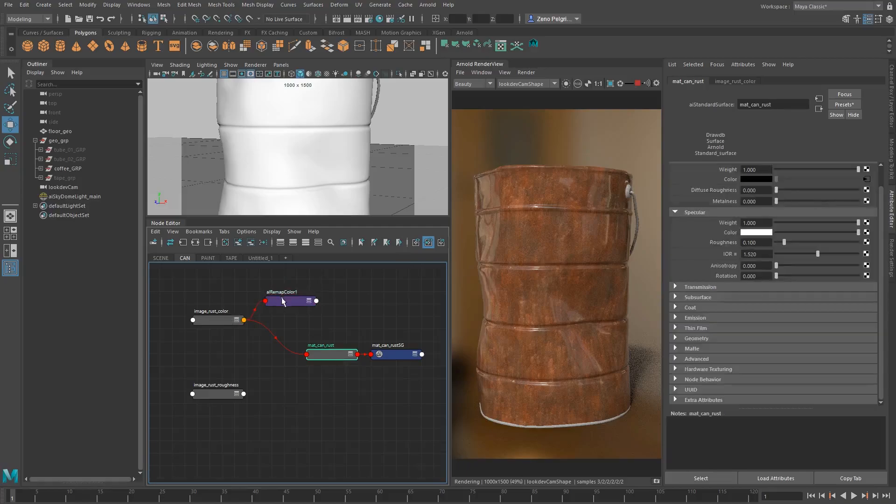
pyautogui.moveTo(730, 181); pyautogui.dragTo(729, 180, button='middle')
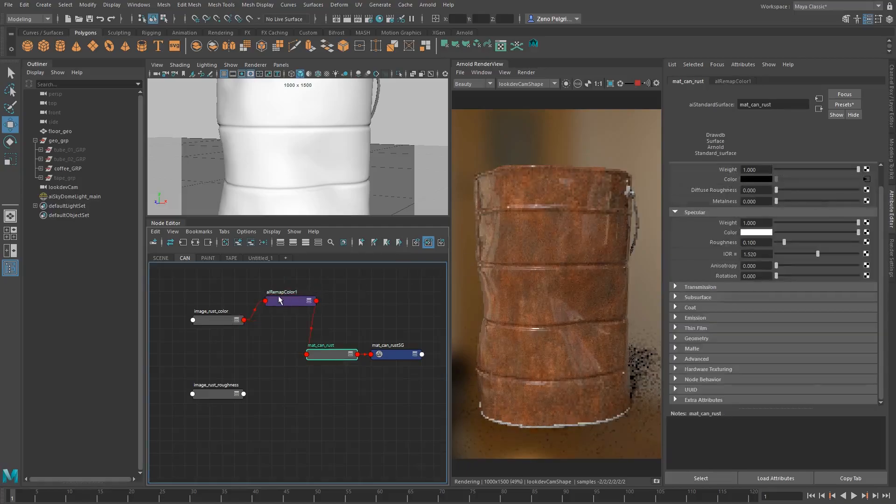
# Set the Gain of alRemapColor1 to 0.5 and check the darkened rust in the render
pyautogui.click(280, 299)
pyautogui.keyDown('ctrl'); pyautogui.moveTo(763, 224); pyautogui.dragTo(702, 221); pyautogui.keyUp('ctrl')
pyautogui.write('.5')
pyautogui.press('Return')
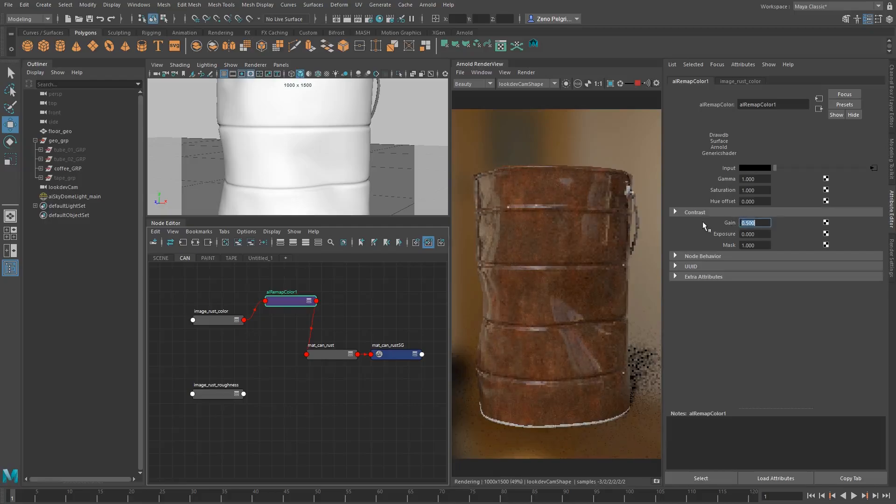
pyautogui.scroll(-2, 540, 296)
pyautogui.scroll(2, 540, 296)
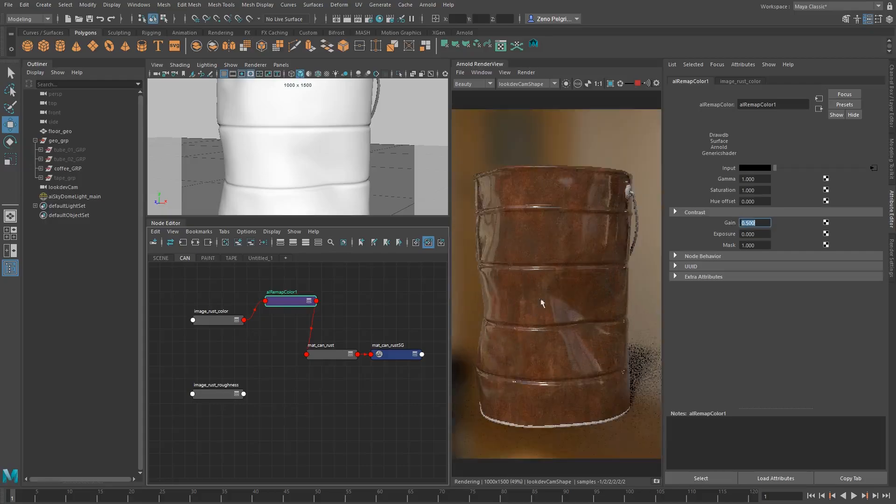
pyautogui.moveTo(539, 299); pyautogui.dragTo(545, 304, button='middle')
# Raise the base Metalness of mat_can_rust to 1
pyautogui.click(323, 355)
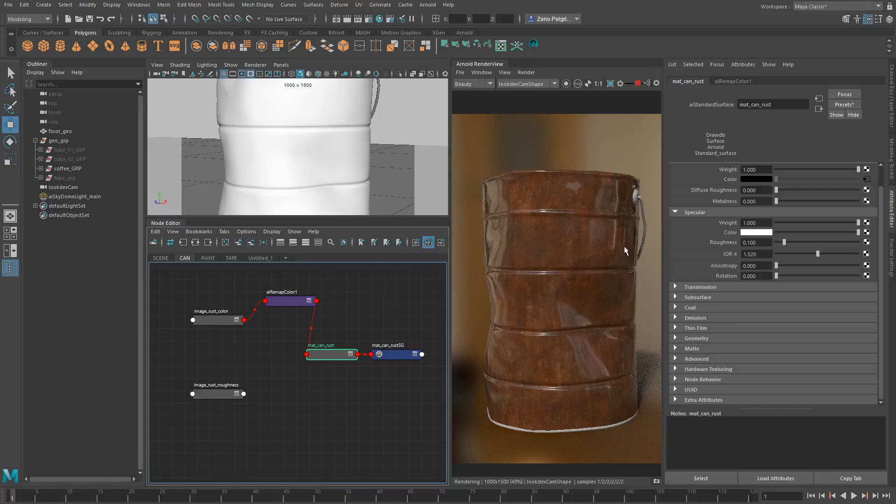
pyautogui.scroll(1, 724, 200)
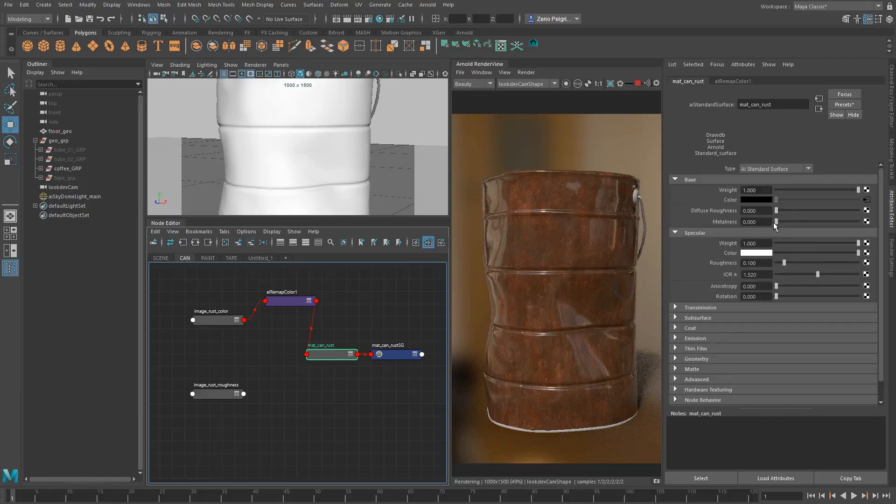
pyautogui.moveTo(777, 222); pyautogui.dragTo(882, 223)
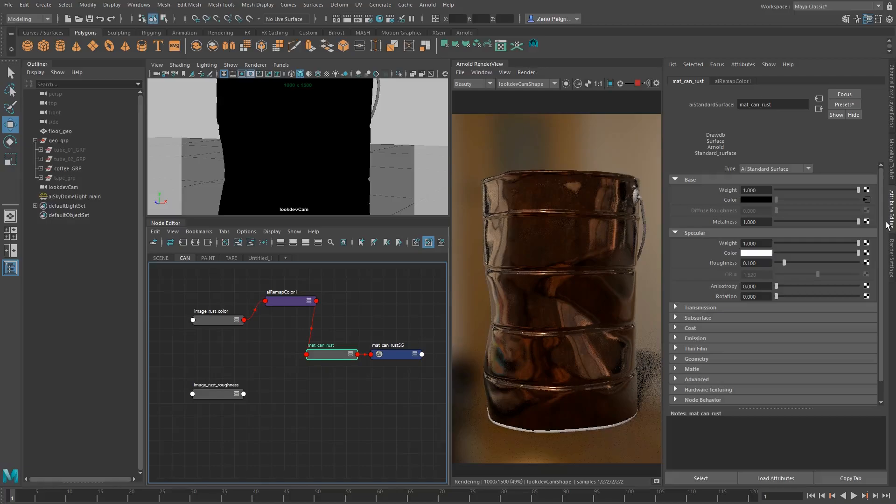
pyautogui.moveTo(887, 222); pyautogui.dragTo(866, 222)
# Try higher specular Roughness values on mat_can_rust, settling on 0.4
pyautogui.moveTo(790, 262); pyautogui.dragTo(808, 260)
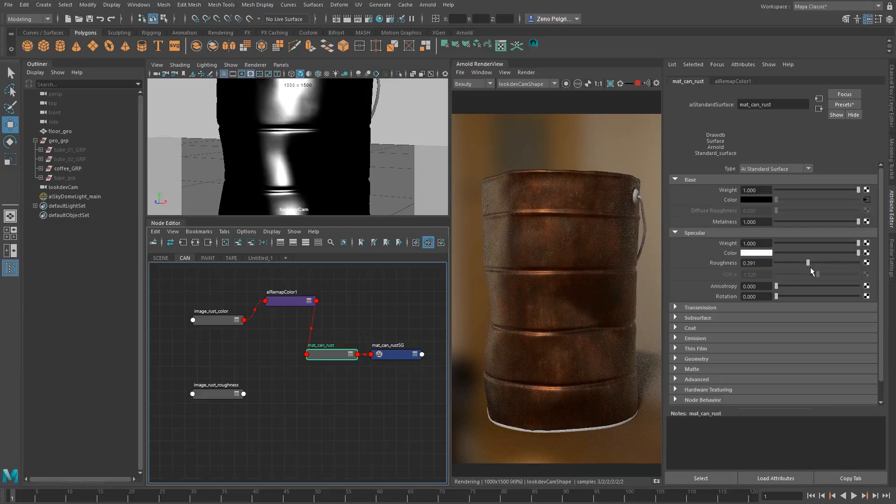
pyautogui.moveTo(808, 263); pyautogui.dragTo(813, 263)
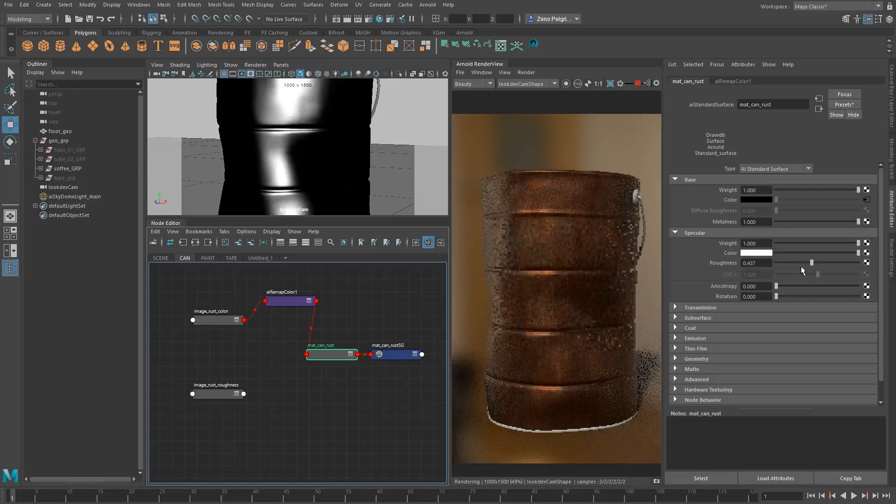
pyautogui.doubleClick(750, 264)
pyautogui.write('4')
pyautogui.press('Return')
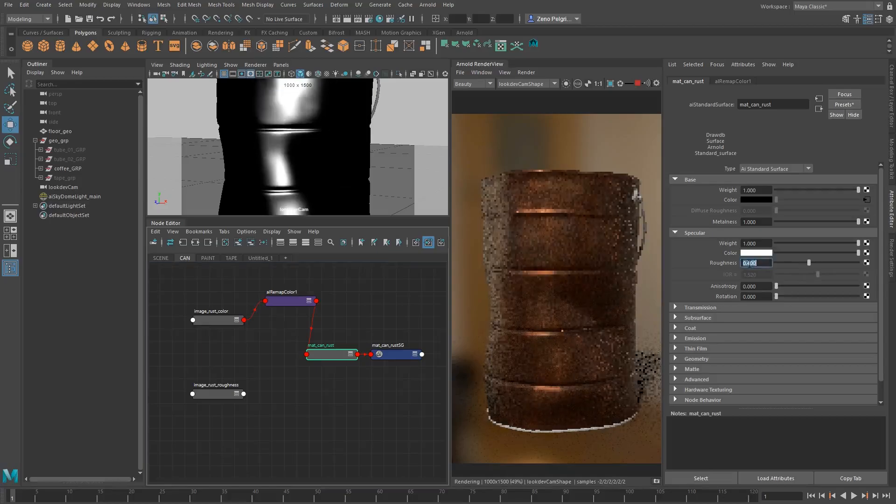
# Inspect the metallic rust up close, store a snapshot of the render and stop the live rendering
pyautogui.scroll(3, 560, 245)
pyautogui.scroll(-3, 560, 245)
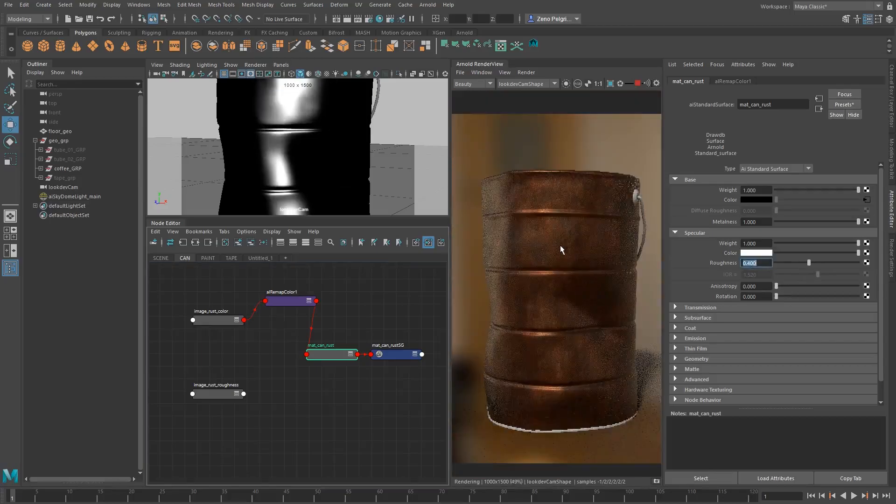
pyautogui.scroll(1, 570, 250)
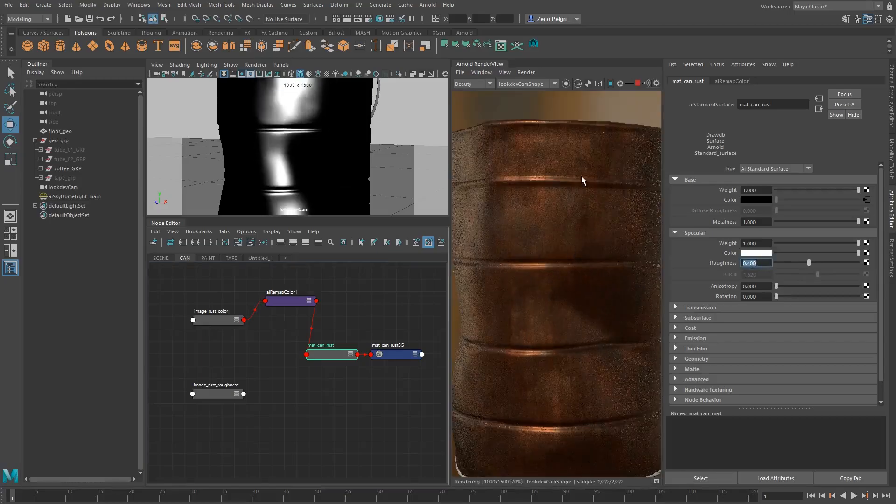
pyautogui.scroll(-1, 582, 177)
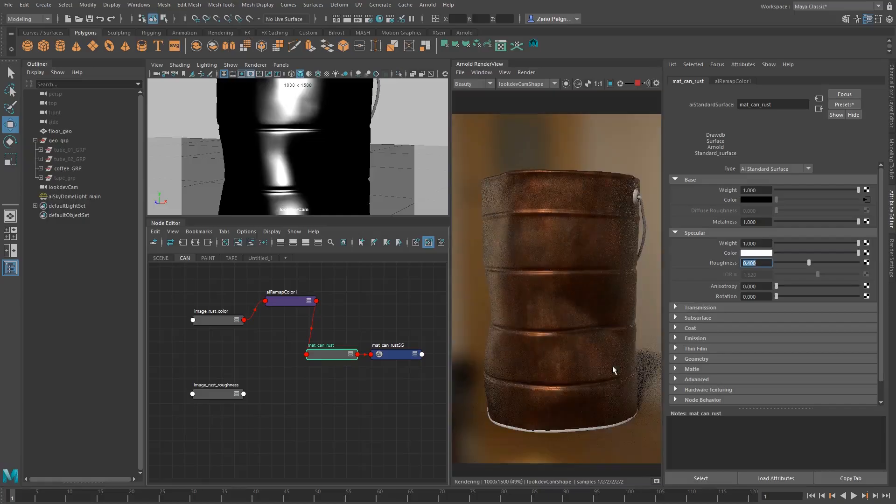
pyautogui.click(656, 482)
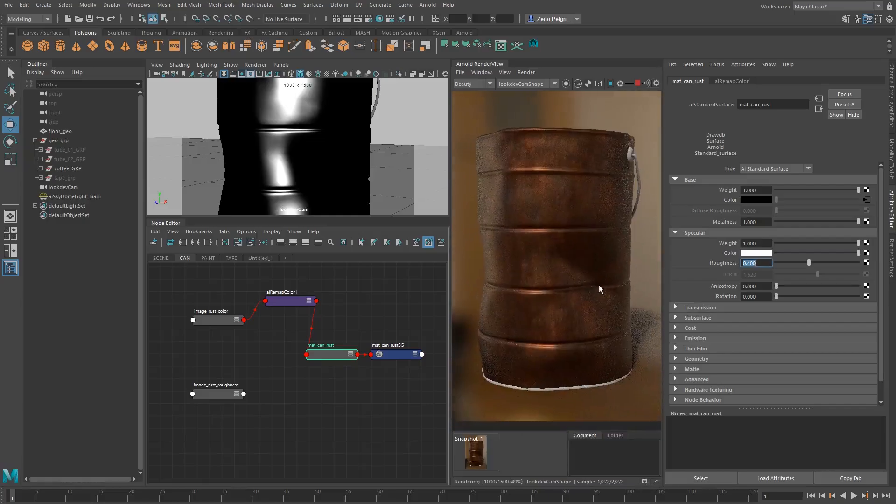
pyautogui.click(638, 83)
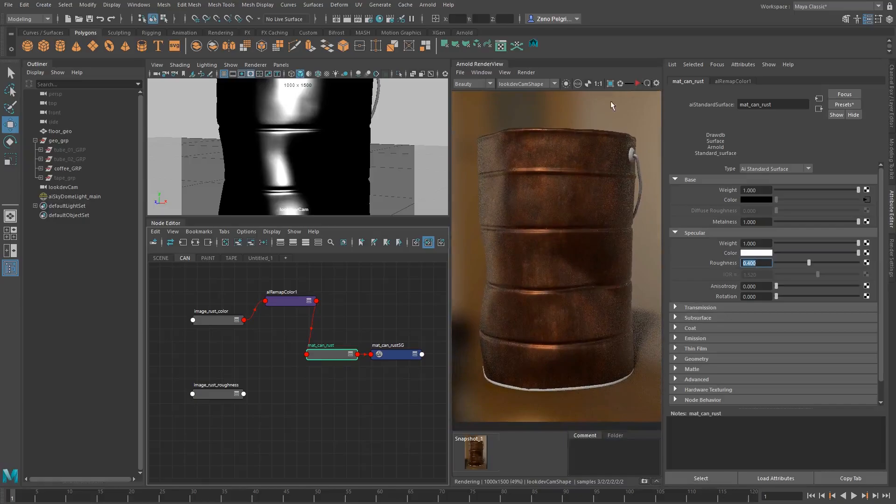
# Add an alRemapFloat node to the CAN graph beside image_rust_roughness
pyautogui.keyDown('alt'); pyautogui.moveTo(339, 317); pyautogui.dragTo(343, 280, button='middle'); pyautogui.keyUp('alt')
pyautogui.click(294, 350)
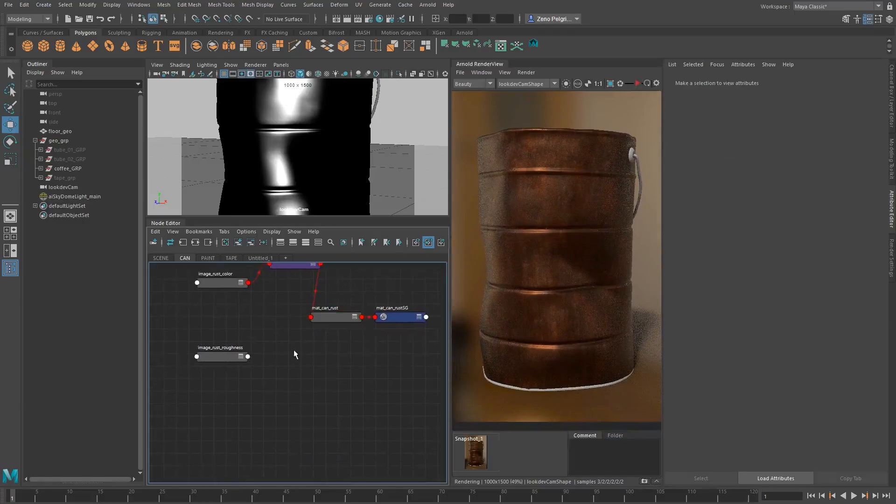
pyautogui.press('Tab')
pyautogui.write('ai')
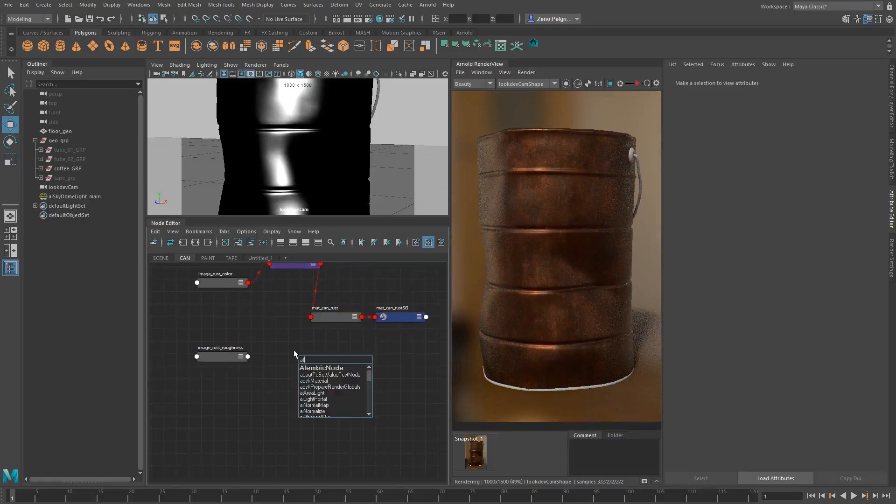
pyautogui.write('RemapFloat')
pyautogui.press('Return')
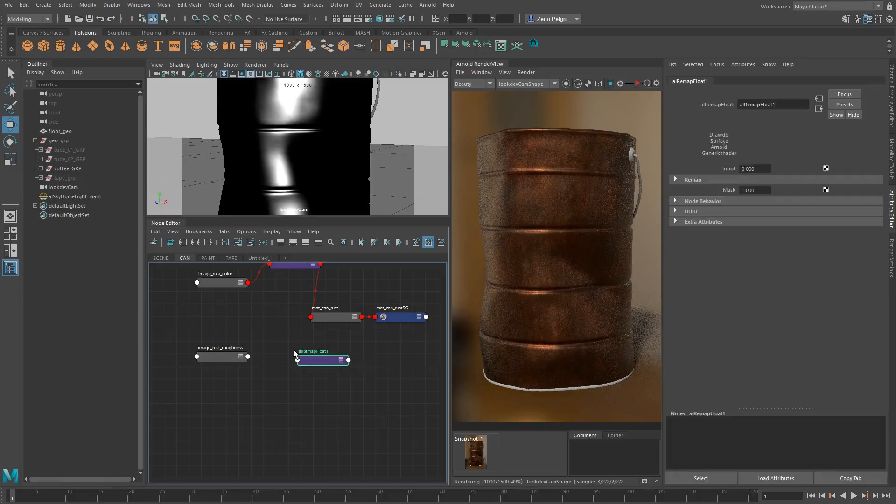
# Spread out the CAN graph, placing alRemapFloat1 closer to image_rust_roughness and moving mat_can_rust with its shading group farther from the remap nodes
pyautogui.click(339, 321)
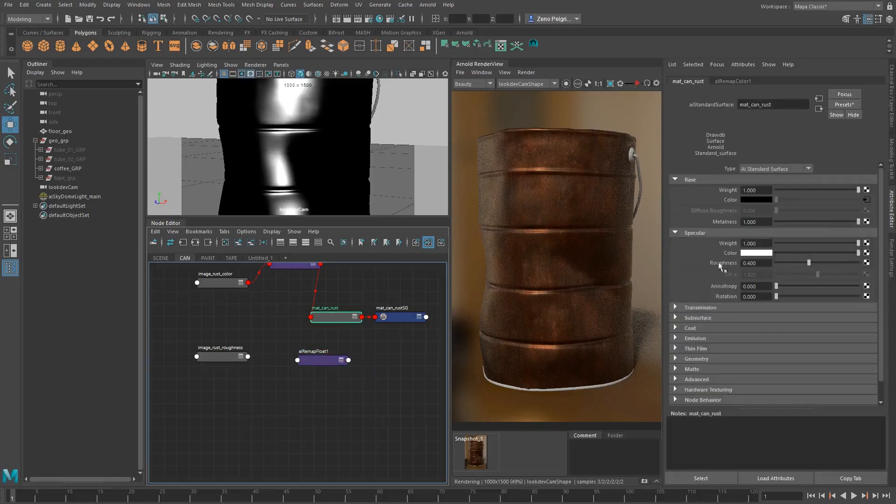
pyautogui.click(747, 264)
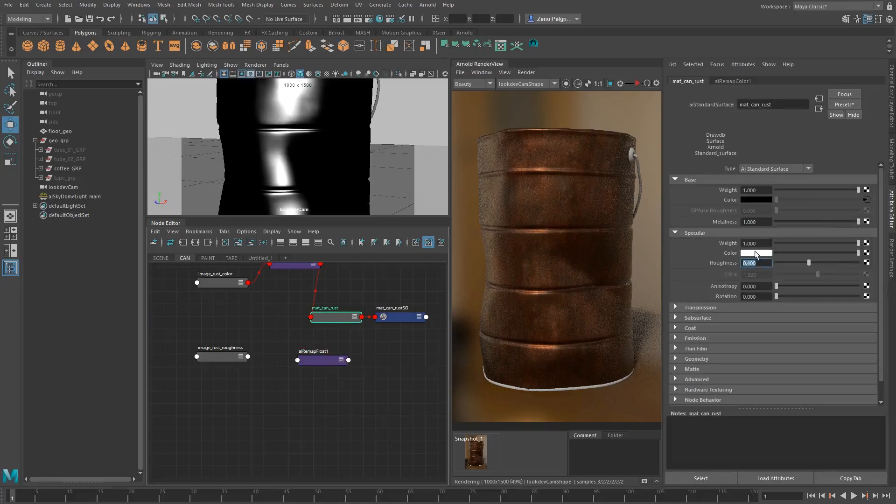
pyautogui.click(756, 254)
pyautogui.keyDown('alt'); pyautogui.moveTo(335, 298); pyautogui.dragTo(334, 320, button='middle'); pyautogui.keyUp('alt')
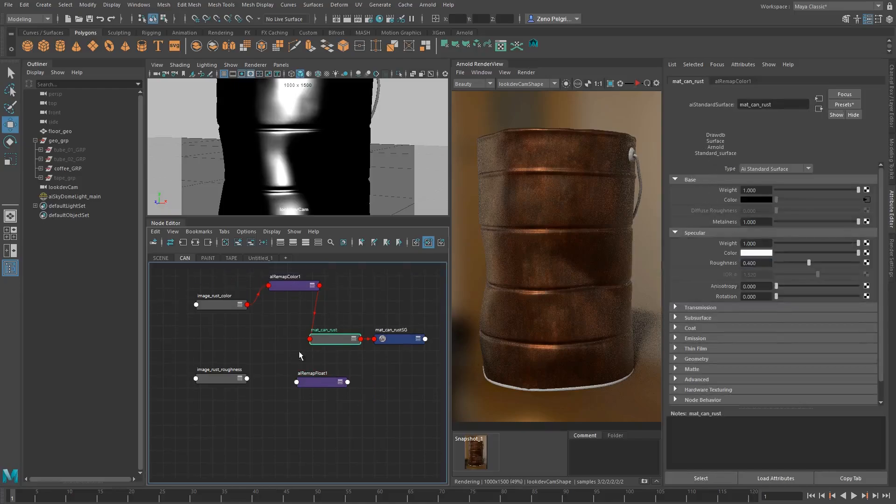
pyautogui.moveTo(319, 381); pyautogui.dragTo(307, 381)
pyautogui.moveTo(358, 318); pyautogui.dragTo(391, 343)
pyautogui.moveTo(393, 335); pyautogui.dragTo(436, 331)
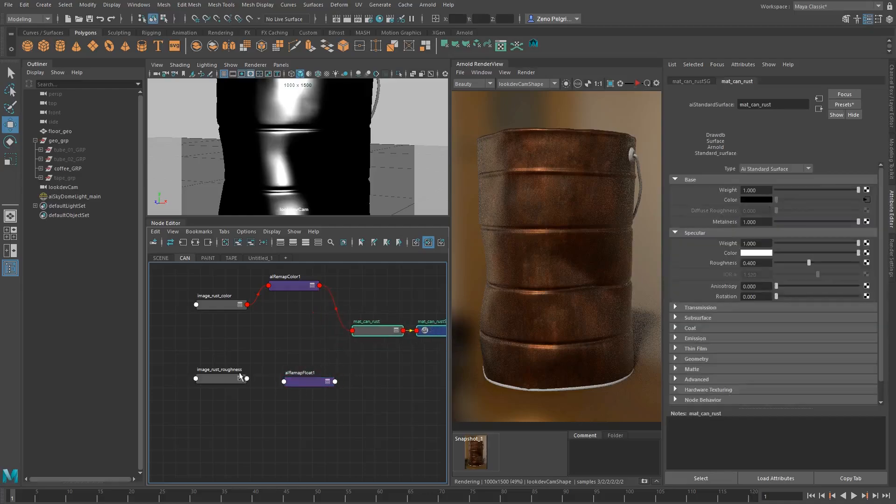
# Connect outColorR of image_rust_roughness to the input of alRemapFloat1 using the Connection Editor
pyautogui.click(295, 382)
pyautogui.moveTo(222, 379); pyautogui.dragTo(731, 169, button='middle')
pyautogui.click(167, 269)
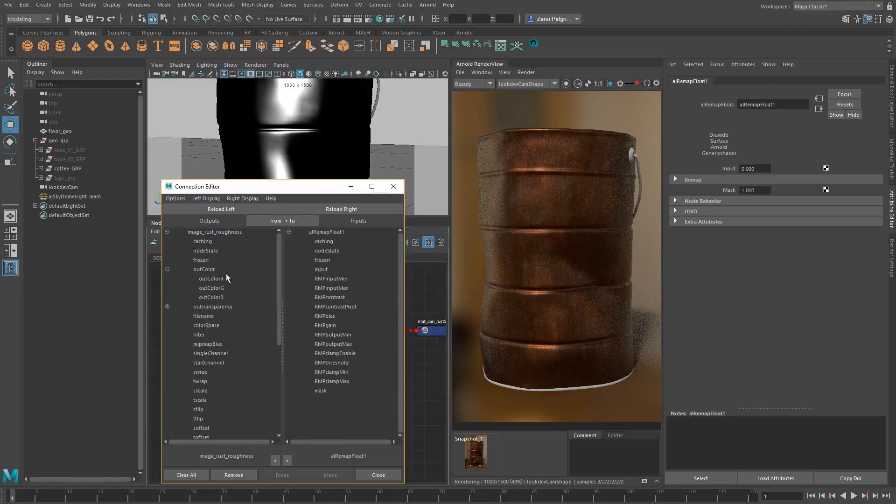
pyautogui.click(215, 278)
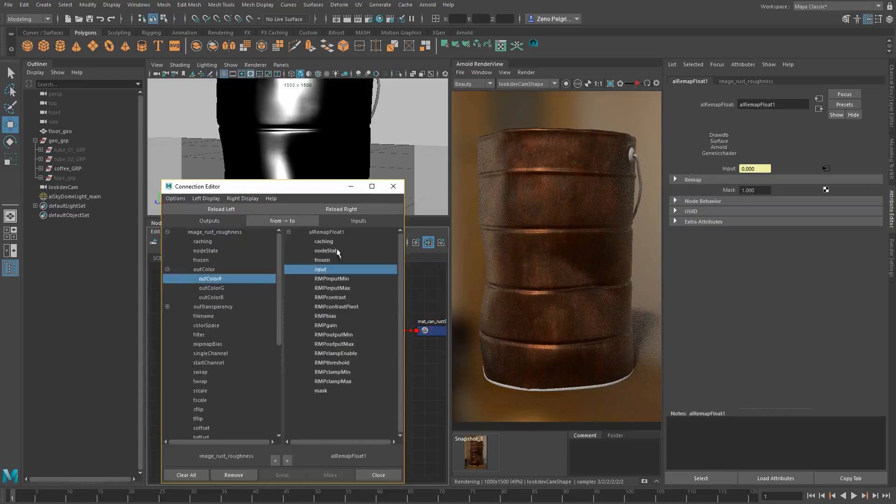
pyautogui.click(320, 269)
pyautogui.click(223, 287)
pyautogui.click(221, 297)
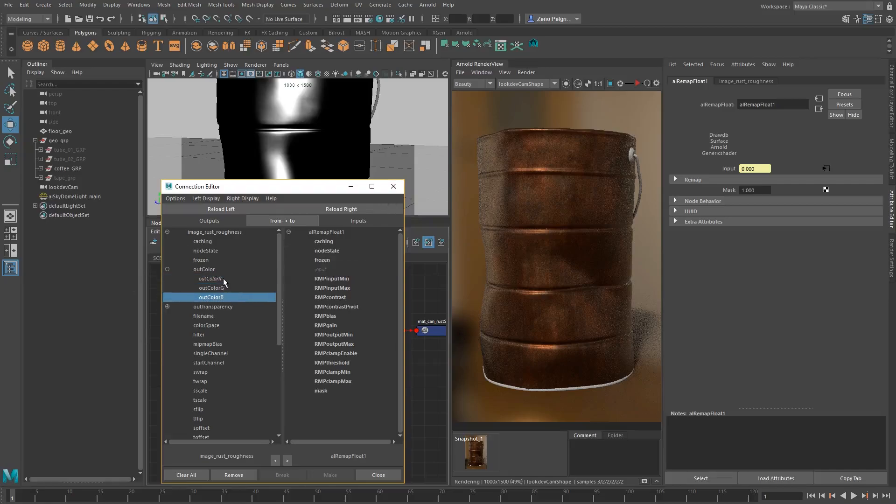
pyautogui.click(225, 289)
pyautogui.click(221, 278)
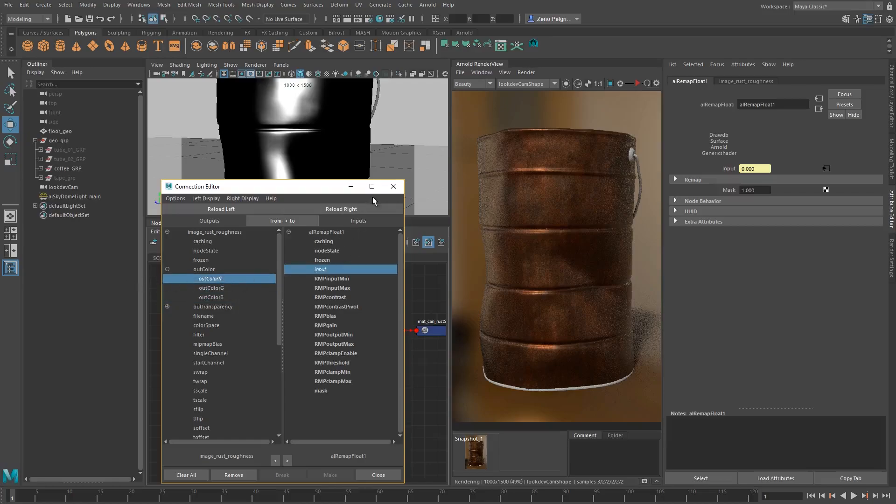
pyautogui.click(378, 474)
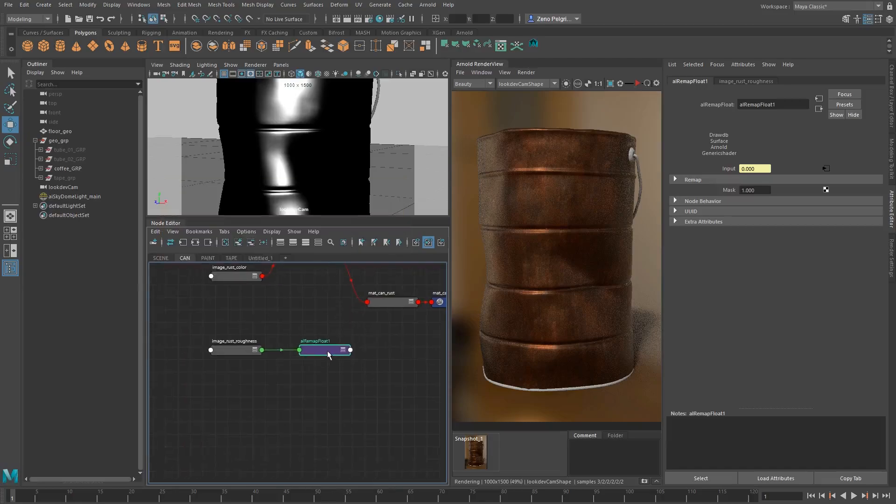
# Connect alRemapFloat1 to the specular Roughness of mat_can_rust
pyautogui.moveTo(330, 301); pyautogui.dragTo(313, 337, button='middle')
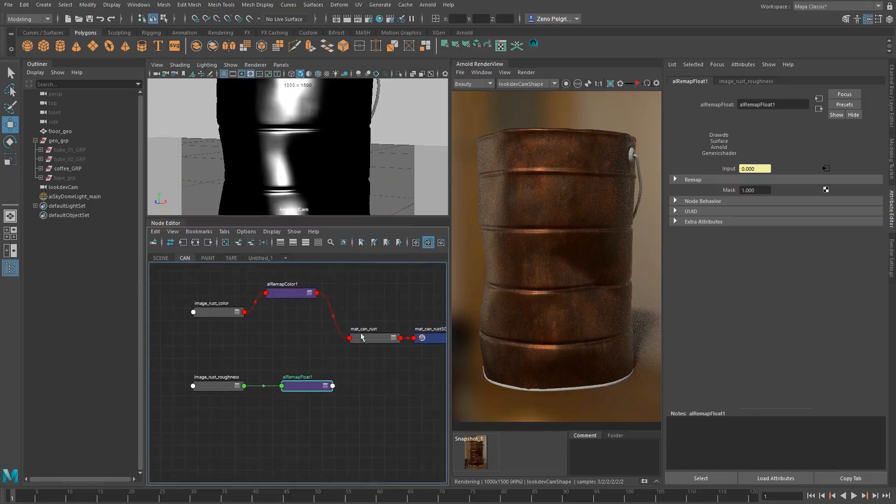
pyautogui.click(375, 335)
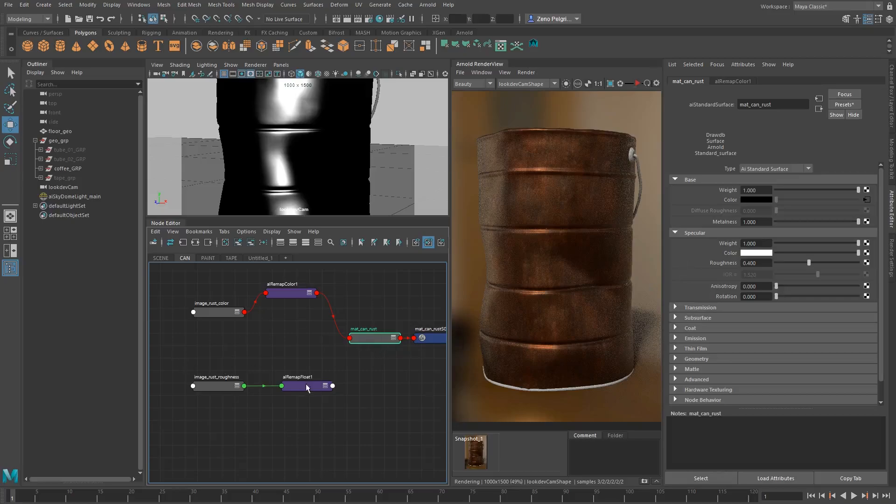
pyautogui.moveTo(307, 387); pyautogui.dragTo(711, 263, button='middle')
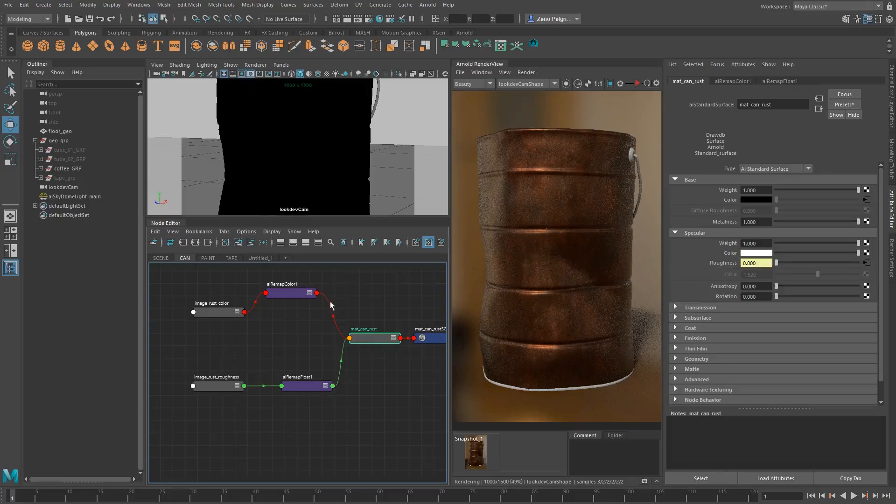
# Examine the Color Space options and the Image Name of the image_rust_roughness node
pyautogui.moveTo(330, 306); pyautogui.dragTo(359, 297, button='middle')
pyautogui.click(236, 378)
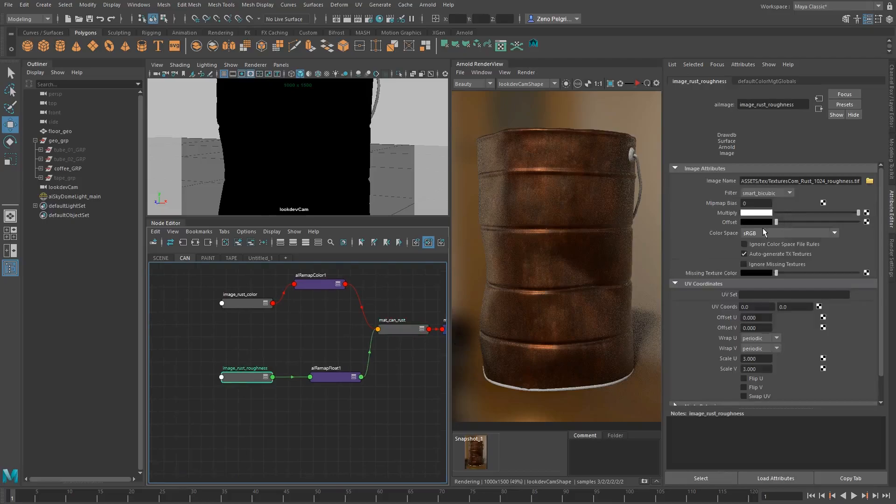
pyautogui.click(760, 234)
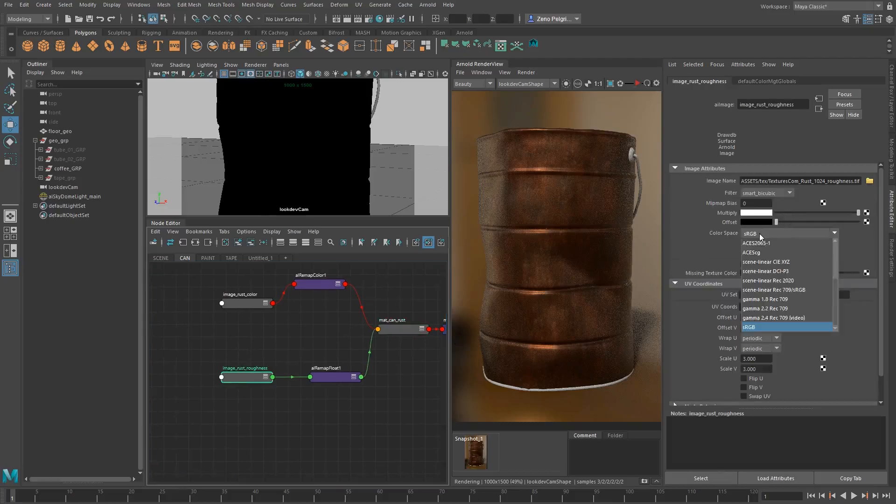
pyautogui.click(784, 234)
pyautogui.click(784, 235)
pyautogui.click(784, 236)
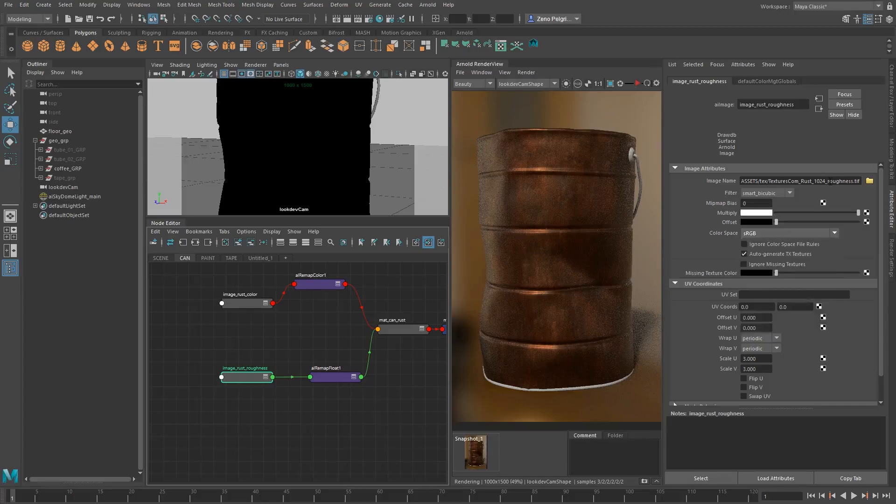
pyautogui.moveTo(829, 181); pyautogui.dragTo(852, 180)
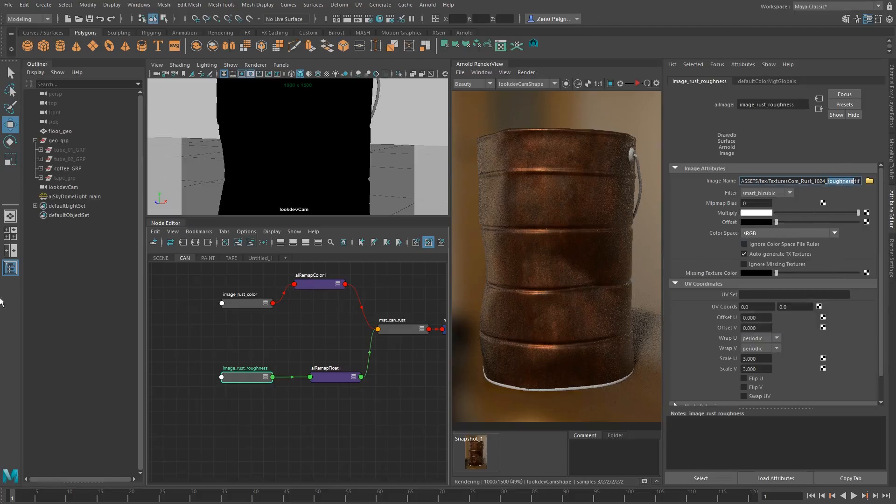
# Recheck the Color Space setting of image_rust_roughness and look over the attributes of alRemapFloat1
pyautogui.click(235, 378)
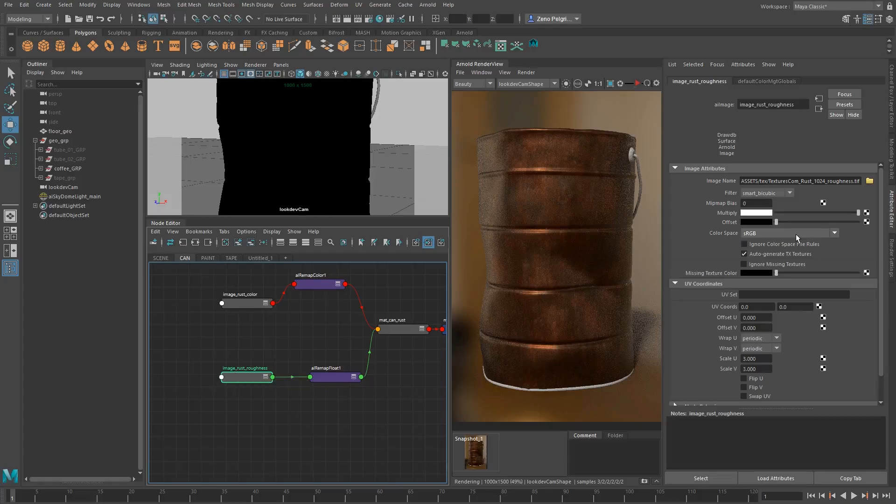
pyautogui.click(784, 233)
pyautogui.click(779, 233)
pyautogui.click(324, 377)
pyautogui.keyDown('alt'); pyautogui.moveTo(332, 315); pyautogui.dragTo(289, 339, button='middle'); pyautogui.keyUp('alt')
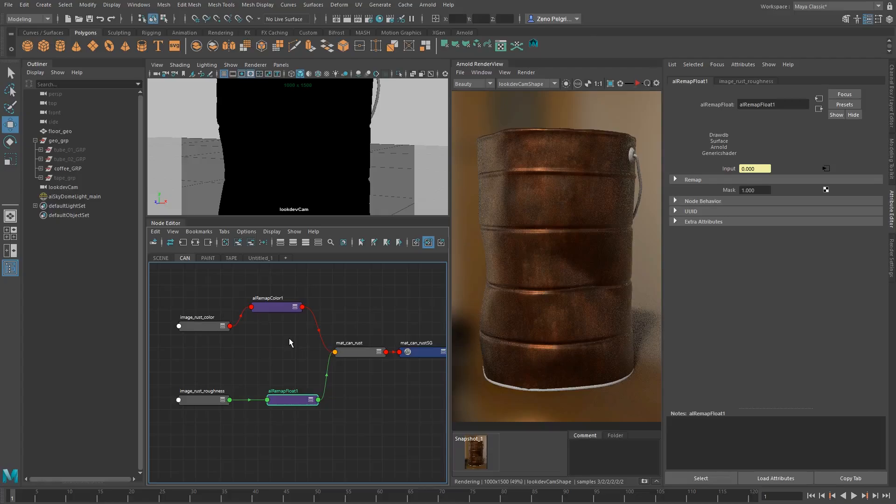
pyautogui.keyDown('alt'); pyautogui.moveTo(290, 339); pyautogui.dragTo(296, 325, button='middle'); pyautogui.keyUp('alt')
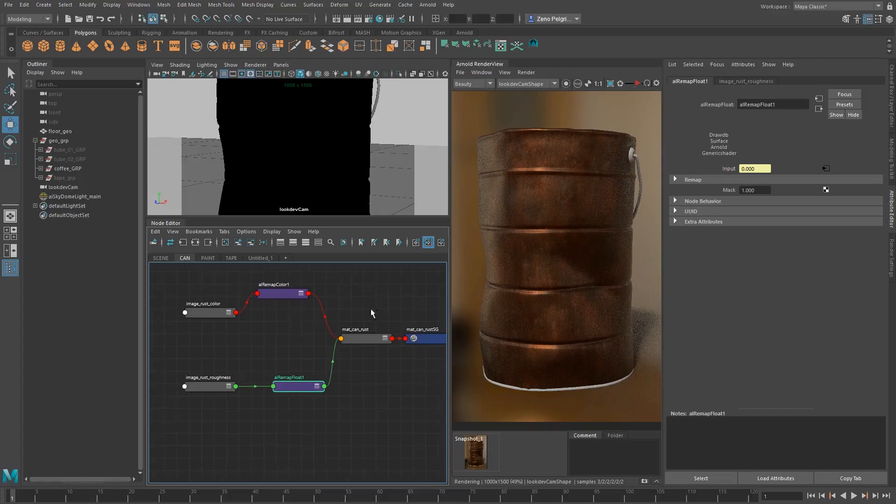
# Select mat_can_rust, restart the interactive render, and inspect the can using a temporary render region on its upper part
pyautogui.click(355, 342)
pyautogui.click(638, 83)
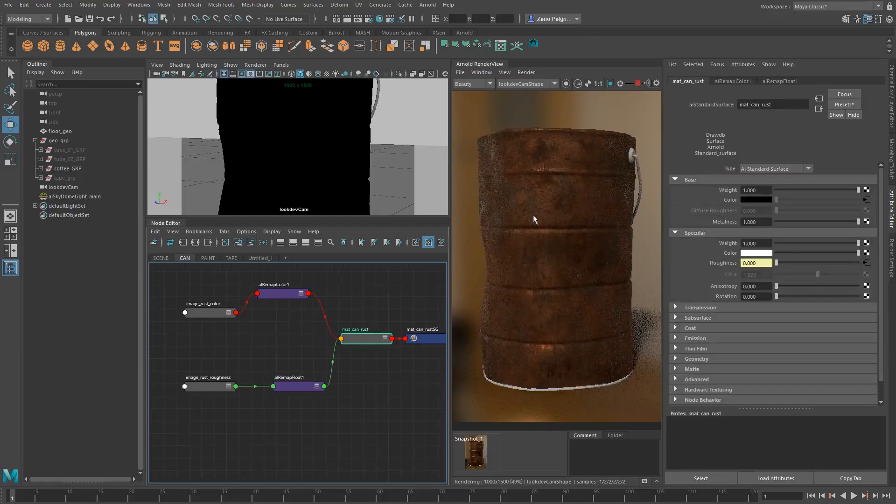
pyautogui.scroll(2, 557, 157)
pyautogui.moveTo(536, 151); pyautogui.dragTo(542, 220, button='middle')
pyautogui.keyDown('shift'); pyautogui.moveTo(502, 165); pyautogui.dragTo(607, 273); pyautogui.keyUp('shift')
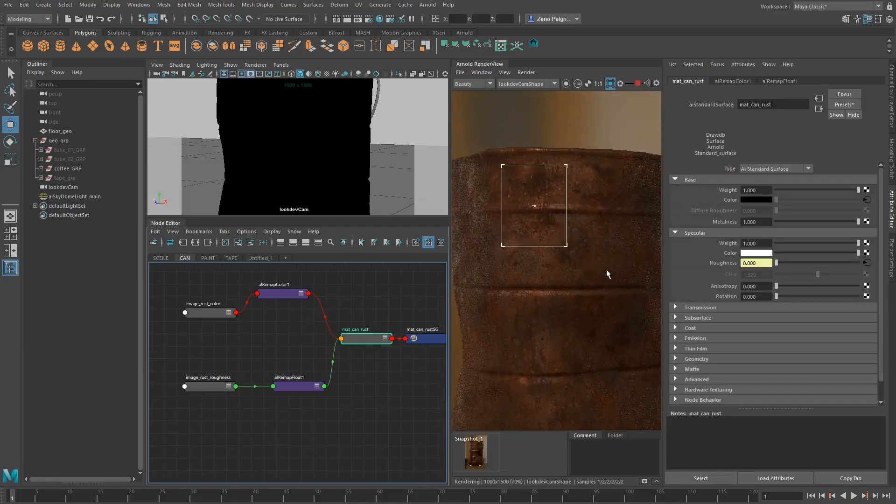
pyautogui.scroll(-2, 589, 236)
pyautogui.moveTo(580, 312); pyautogui.dragTo(570, 267, button='middle')
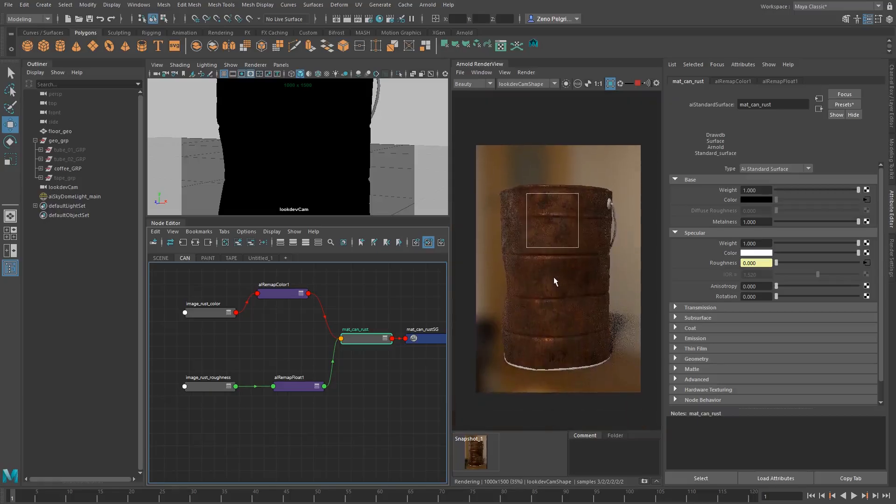
pyautogui.keyDown('shift'); pyautogui.click(550, 279); pyautogui.keyUp('shift')
pyautogui.scroll(1, 545, 295)
# Isolate alRemapFloat1 in the render to inspect the roughness texture on the can
pyautogui.click(301, 386)
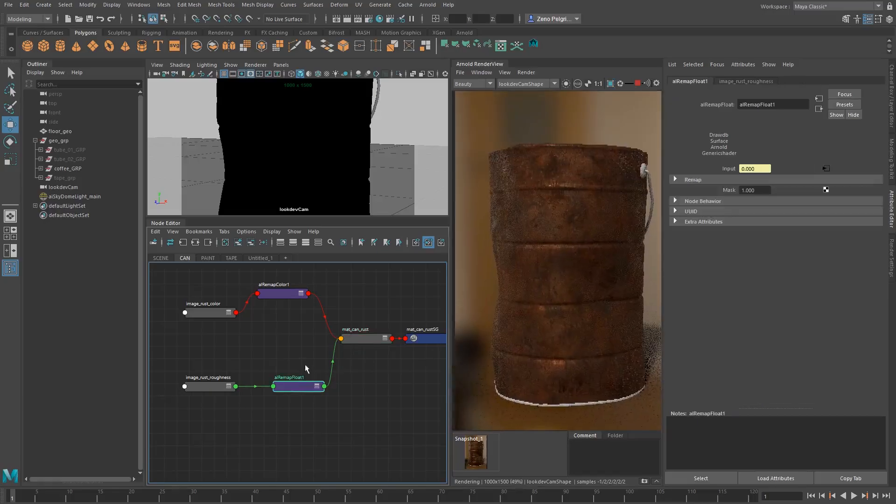
pyautogui.click(565, 84)
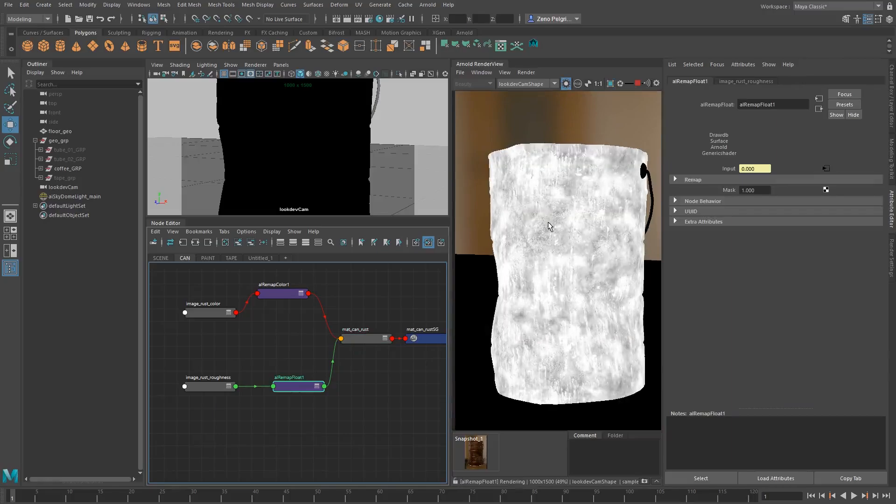
pyautogui.scroll(1, 549, 226)
pyautogui.scroll(-1, 549, 226)
# Widen the Arnold RenderView and turn on Display Pixel Information in its status bar
pyautogui.moveTo(451, 211); pyautogui.dragTo(359, 182)
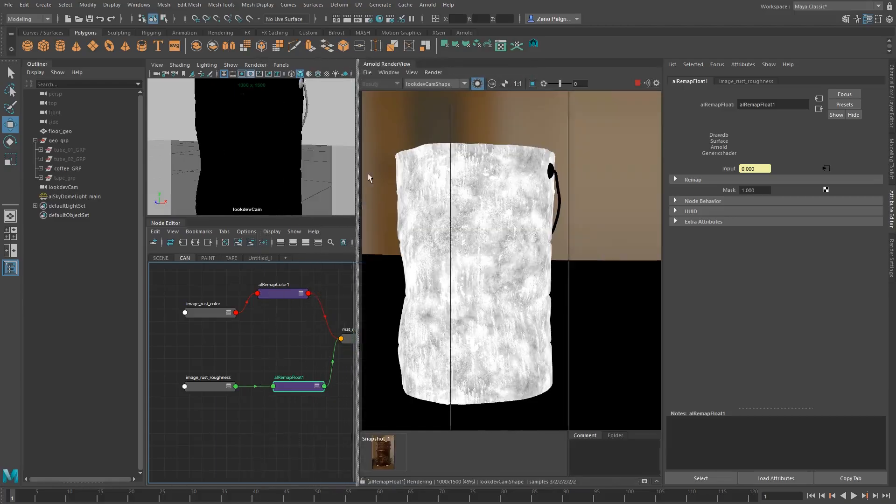
pyautogui.click(411, 72)
pyautogui.moveTo(389, 73)
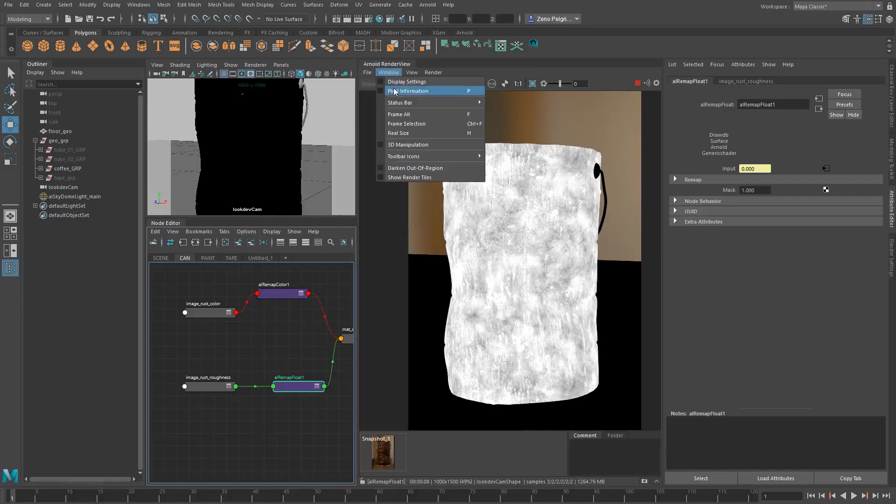
pyautogui.moveTo(399, 103)
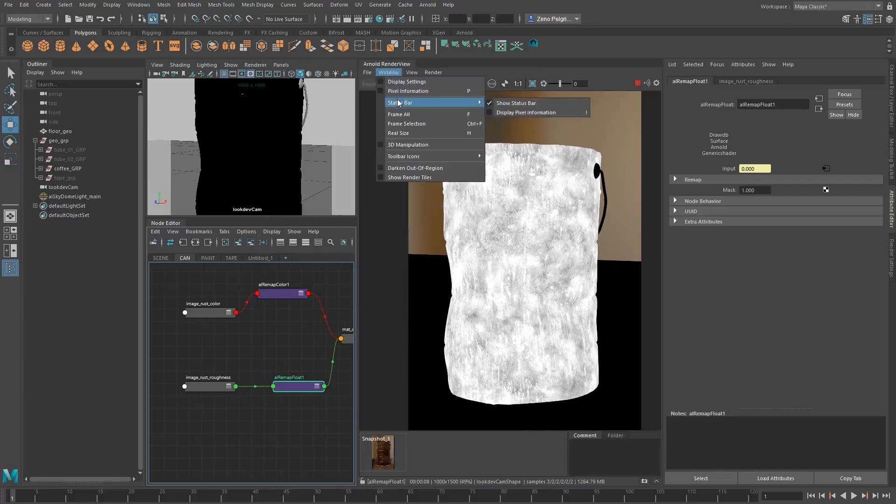
pyautogui.click(521, 113)
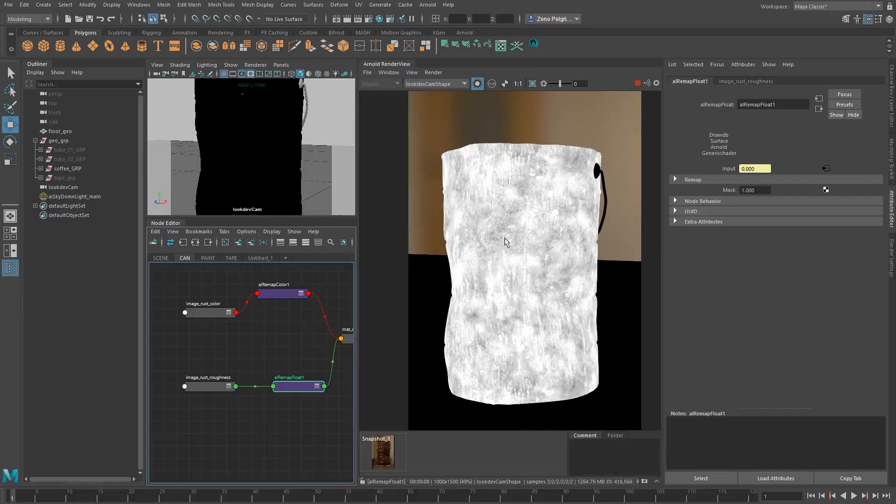
pyautogui.moveTo(358, 236); pyautogui.dragTo(321, 245)
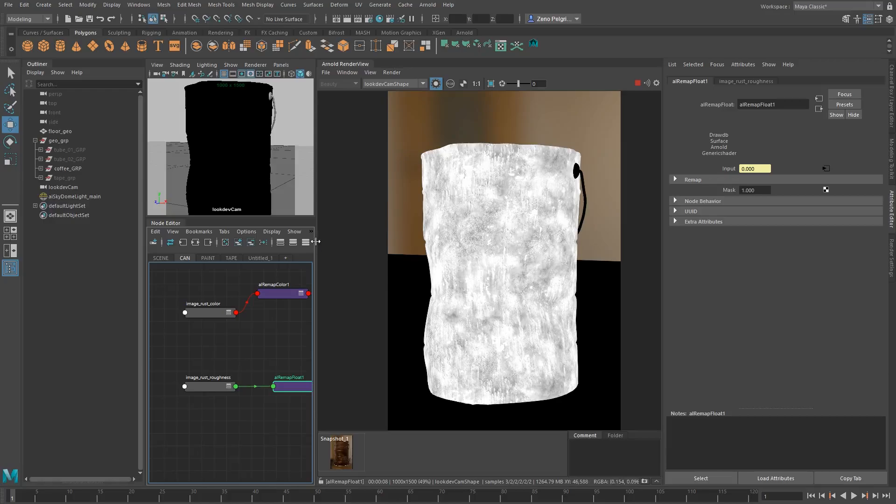
pyautogui.moveTo(315, 241); pyautogui.dragTo(381, 244)
# Set alRemapFloat1's Input min to 0.310 and Input max to 1.010 while viewing its isolated output on the can
pyautogui.click(503, 84)
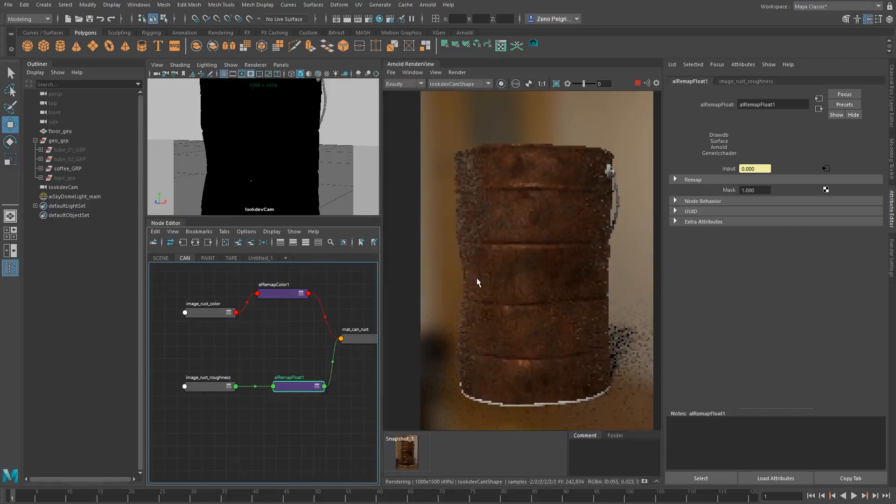
pyautogui.keyDown('alt'); pyautogui.moveTo(294, 388); pyautogui.dragTo(233, 383, button='middle'); pyautogui.keyUp('alt')
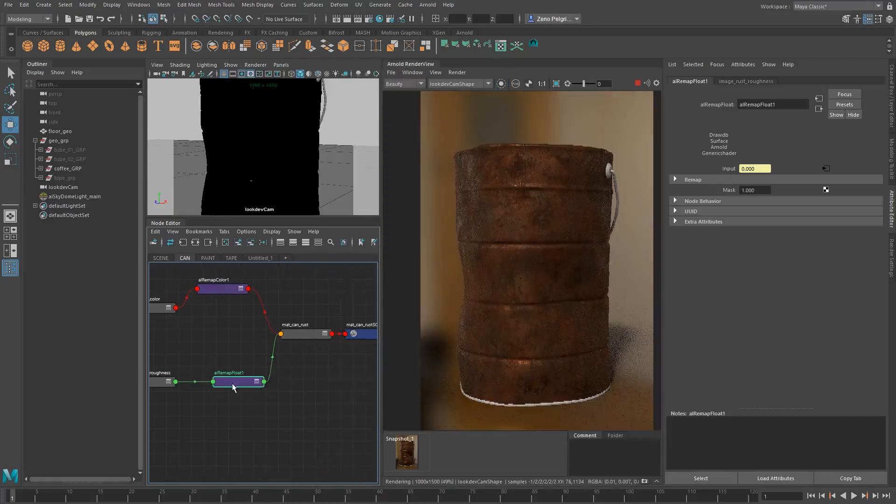
pyautogui.click(694, 180)
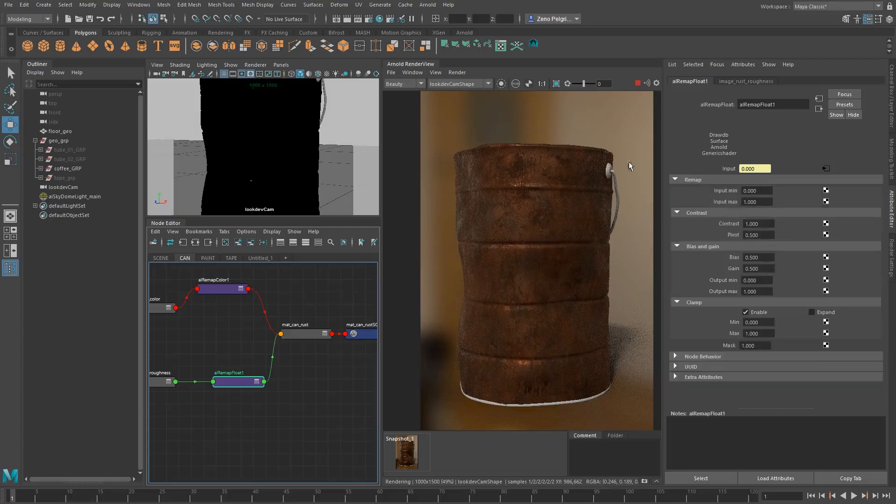
pyautogui.click(501, 84)
pyautogui.moveTo(760, 190)
pyautogui.keyDown('ctrl'); pyautogui.mouseDown()
pyautogui.moveTo(800, 189)
pyautogui.moveTo(748, 201)
pyautogui.moveTo(761, 201)
pyautogui.moveTo(758, 189)
pyautogui.moveTo(780, 192)
pyautogui.moveTo(762, 201)
pyautogui.mouseUp(); pyautogui.keyUp('ctrl')
pyautogui.hotkey('ctrl', 'z')
pyautogui.hotkey('ctrl', 'z')
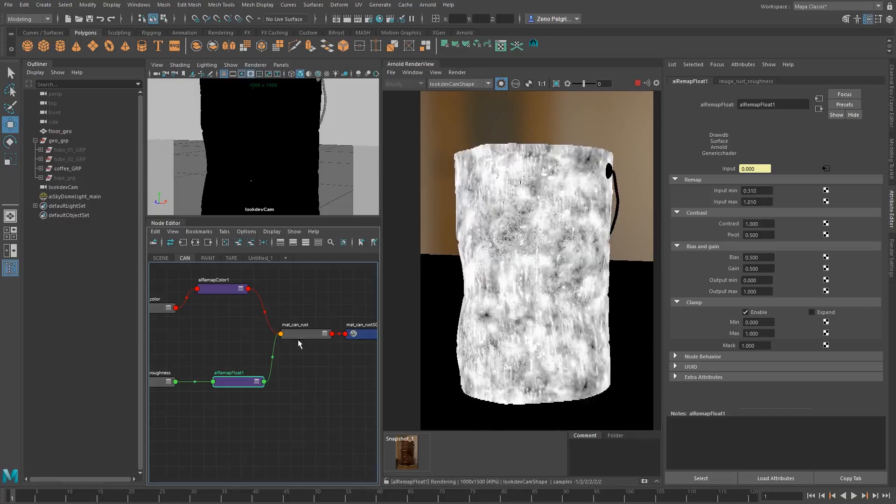
# Set alRemapFloat1's Output min to 0.280 and Output max to 0.570
pyautogui.keyDown('alt'); pyautogui.moveTo(299, 341); pyautogui.dragTo(314, 345, button='middle'); pyautogui.keyUp('alt')
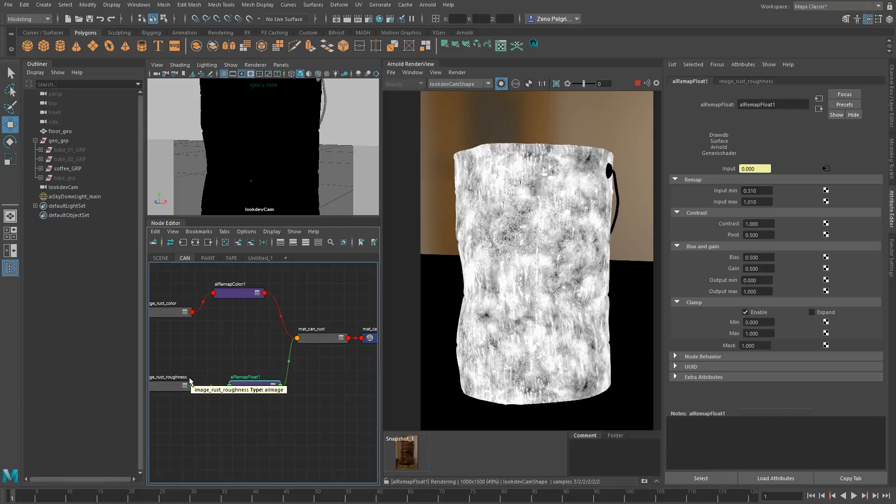
pyautogui.keyDown('alt'); pyautogui.moveTo(161, 391); pyautogui.dragTo(245, 337, button='middle'); pyautogui.keyUp('alt')
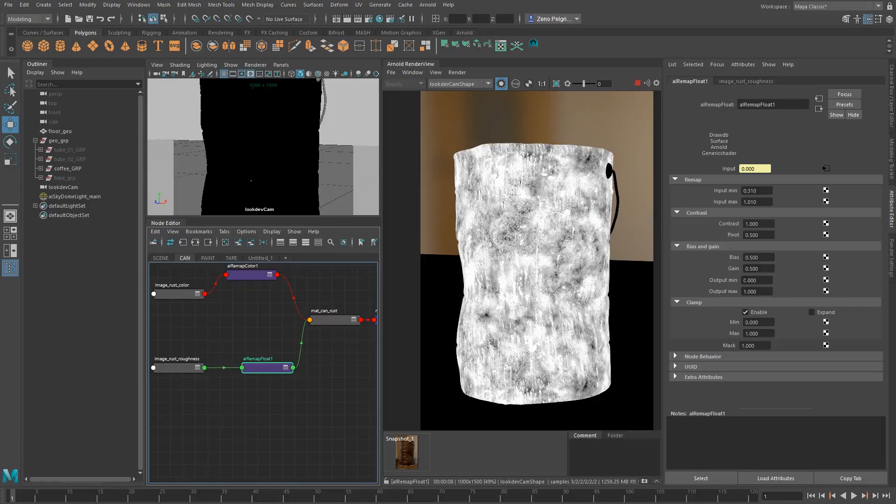
pyautogui.keyDown('ctrl'); pyautogui.moveTo(746, 280); pyautogui.dragTo(753, 281); pyautogui.keyUp('ctrl')
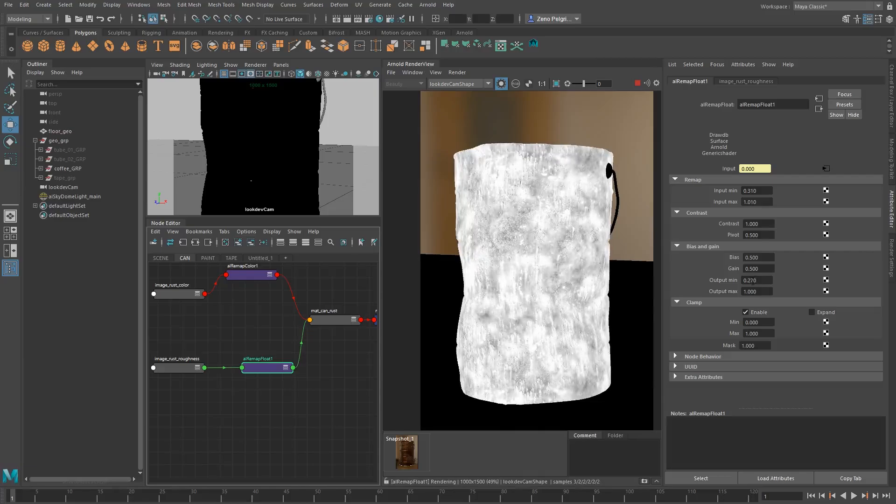
pyautogui.keyDown('ctrl'); pyautogui.moveTo(753, 281); pyautogui.dragTo(742, 295); pyautogui.keyUp('ctrl')
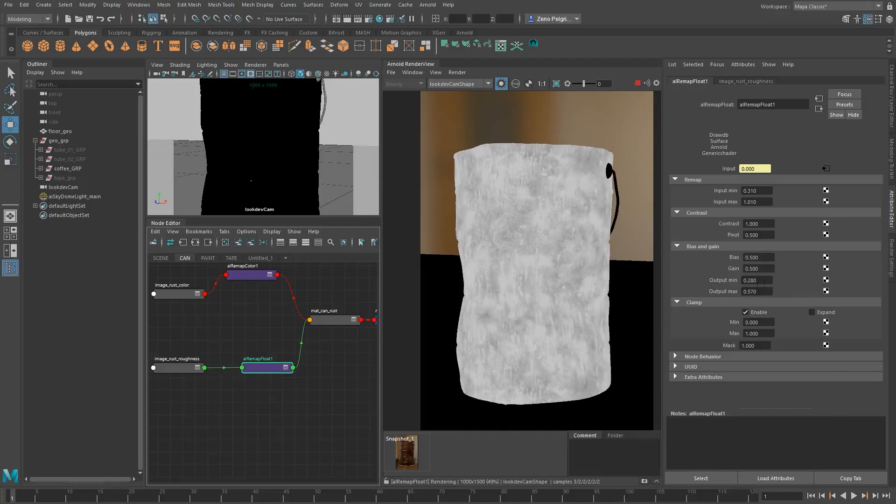
# Return to the beauty render, compare it repeatedly with Snapshot_1, and inspect the can's surface up close
pyautogui.click(338, 320)
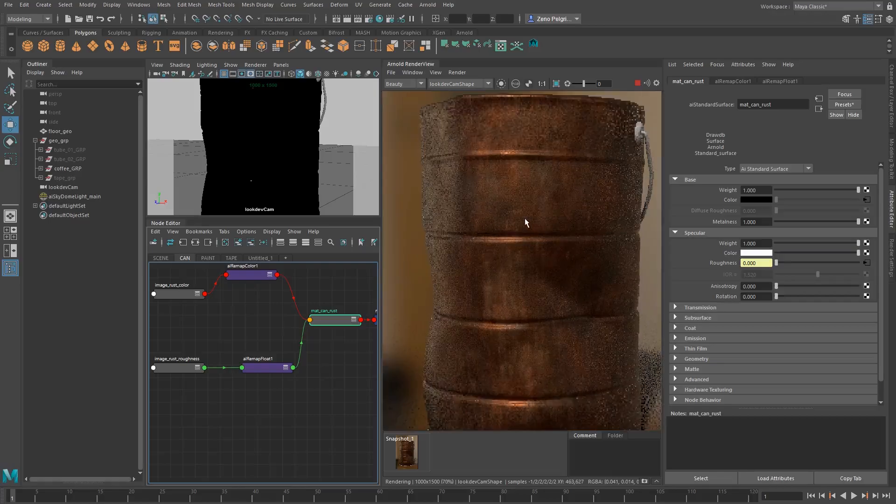
pyautogui.click(409, 452)
pyautogui.click(409, 453)
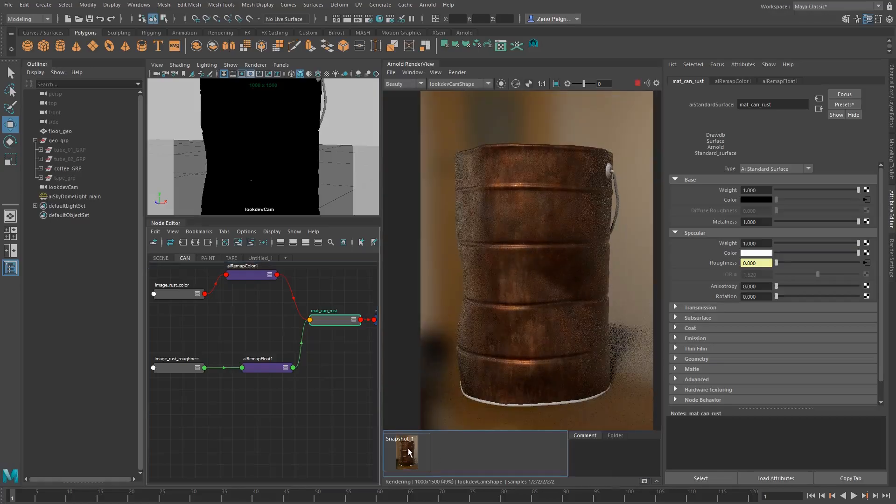
pyautogui.click(409, 452)
pyautogui.click(409, 453)
pyautogui.click(409, 453)
pyautogui.click(409, 452)
pyautogui.click(409, 453)
pyautogui.click(409, 452)
pyautogui.click(409, 453)
pyautogui.click(409, 452)
pyautogui.click(409, 452)
pyautogui.click(409, 452)
pyautogui.click(409, 453)
pyautogui.click(409, 453)
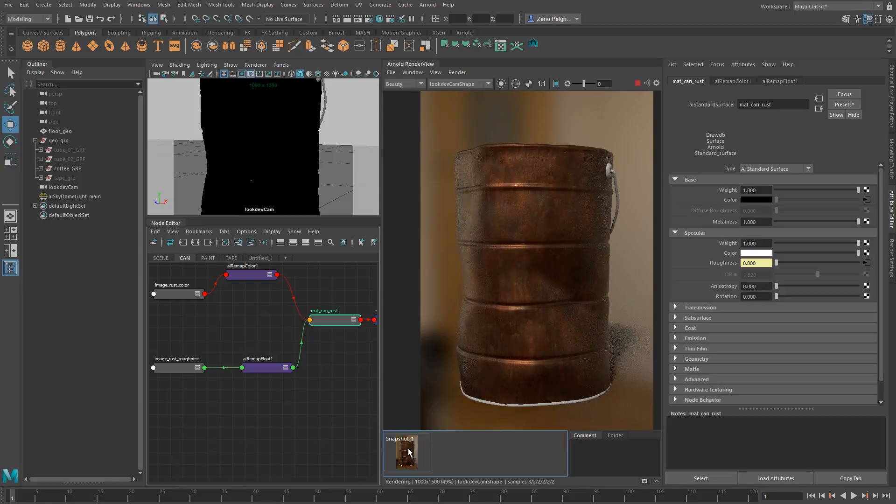
pyautogui.scroll(3, 536, 341)
pyautogui.moveTo(519, 209)
pyautogui.mouseDown()
pyautogui.moveTo(532, 296)
pyautogui.moveTo(514, 258)
pyautogui.moveTo(509, 201)
pyautogui.mouseUp()
pyautogui.click(513, 199)
pyautogui.scroll(-4, 514, 198)
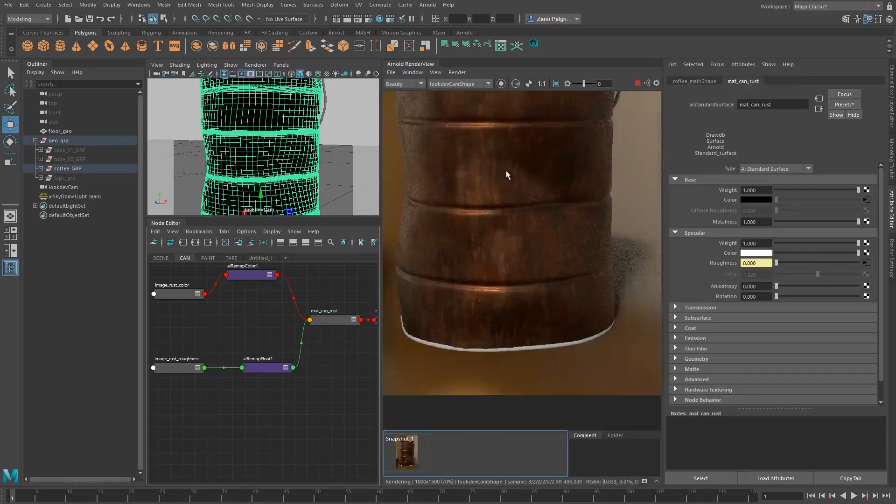
pyautogui.moveTo(468, 267); pyautogui.dragTo(481, 239)
# Align image_rust_color with alRemapColor1 and image_rust_roughness with alRemapFloat1 in two tidy rows of the CAN graph
pyautogui.moveTo(247, 371)
pyautogui.keyDown('alt'); pyautogui.mouseDown(button='middle')
pyautogui.moveTo(242, 332)
pyautogui.moveTo(254, 378)
pyautogui.mouseUp(button='middle'); pyautogui.keyUp('alt')
pyautogui.scroll(-2, 240, 334)
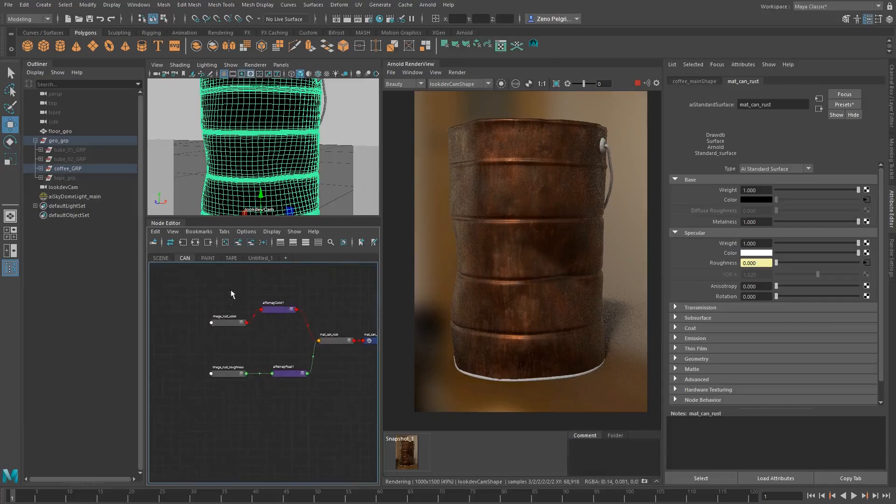
pyautogui.moveTo(278, 312); pyautogui.dragTo(283, 325)
pyautogui.moveTo(214, 354); pyautogui.dragTo(281, 371)
pyautogui.click(229, 288)
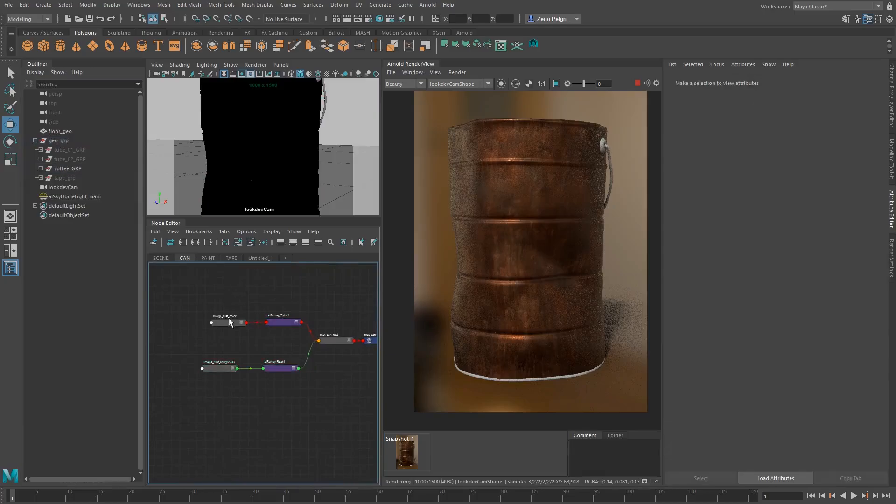
pyautogui.moveTo(228, 321); pyautogui.dragTo(272, 320)
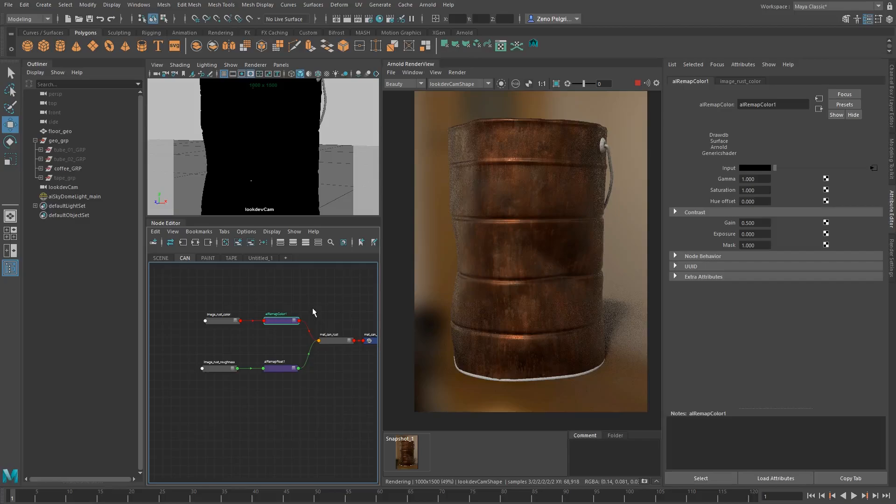
pyautogui.keyDown('alt'); pyautogui.moveTo(312, 307); pyautogui.dragTo(265, 288, button='middle'); pyautogui.keyUp('alt')
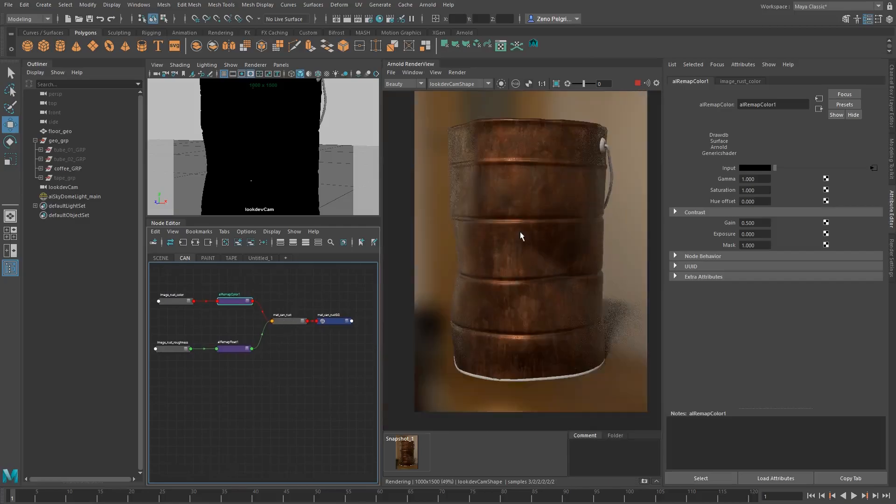
# Store a second snapshot of the current rusty can render
pyautogui.moveTo(555, 223); pyautogui.dragTo(552, 235, button='middle')
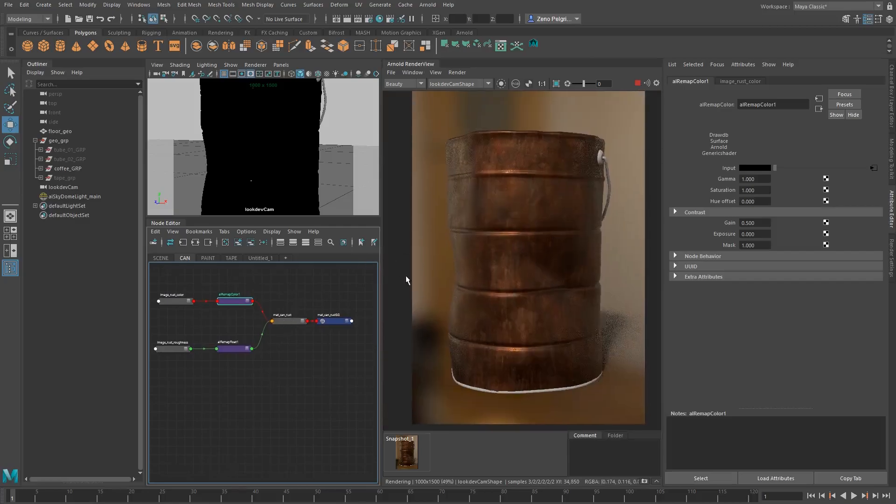
pyautogui.click(644, 481)
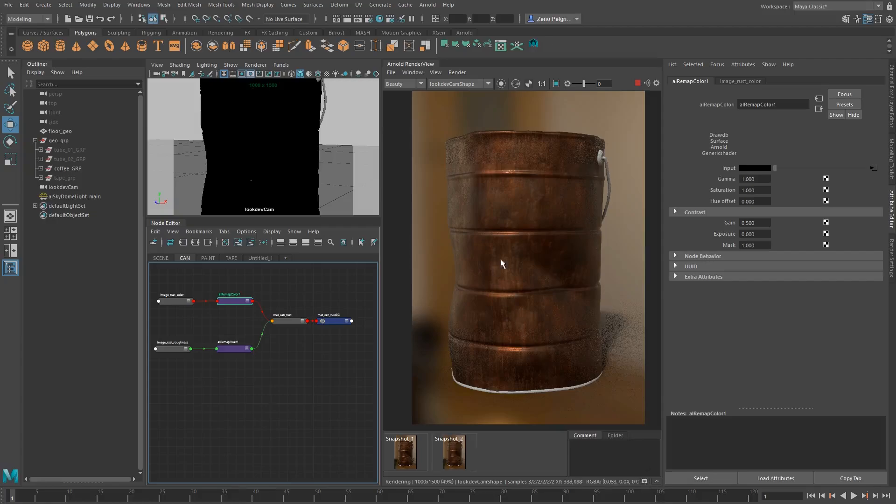
pyautogui.moveTo(521, 247); pyautogui.dragTo(516, 260, button='middle')
# Create an aiStandardSurface shader with its shading group beneath the rust network in the CAN graph
pyautogui.moveTo(256, 390)
pyautogui.mouseDown(button='middle')
pyautogui.moveTo(250, 382)
pyautogui.moveTo(244, 394)
pyautogui.mouseUp(button='middle')
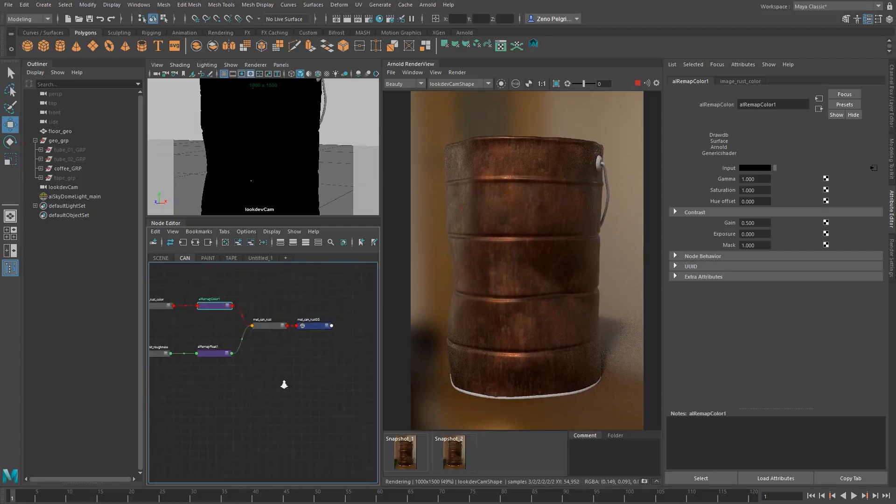
pyautogui.keyDown('alt'); pyautogui.moveTo(284, 384); pyautogui.dragTo(220, 373, button='right'); pyautogui.keyUp('alt')
pyautogui.keyDown('alt'); pyautogui.moveTo(220, 374); pyautogui.dragTo(225, 336, button='middle'); pyautogui.keyUp('alt')
pyautogui.moveTo(257, 373); pyautogui.dragTo(245, 366, button='middle')
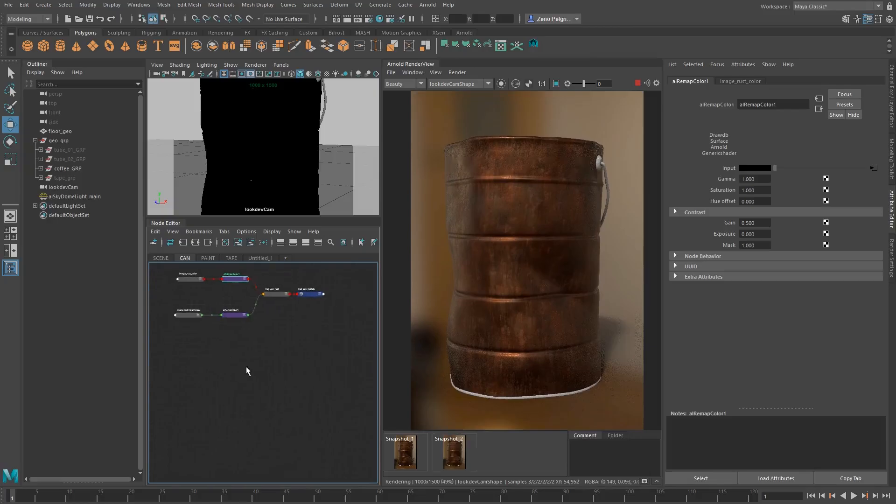
pyautogui.keyDown('alt'); pyautogui.moveTo(245, 354); pyautogui.dragTo(292, 368, button='right'); pyautogui.keyUp('alt')
pyautogui.keyDown('alt'); pyautogui.moveTo(273, 367); pyautogui.dragTo(252, 389, button='middle'); pyautogui.keyUp('alt')
pyautogui.keyDown('alt'); pyautogui.moveTo(252, 388); pyautogui.dragTo(242, 393, button='right'); pyautogui.keyUp('alt')
pyautogui.click(242, 394)
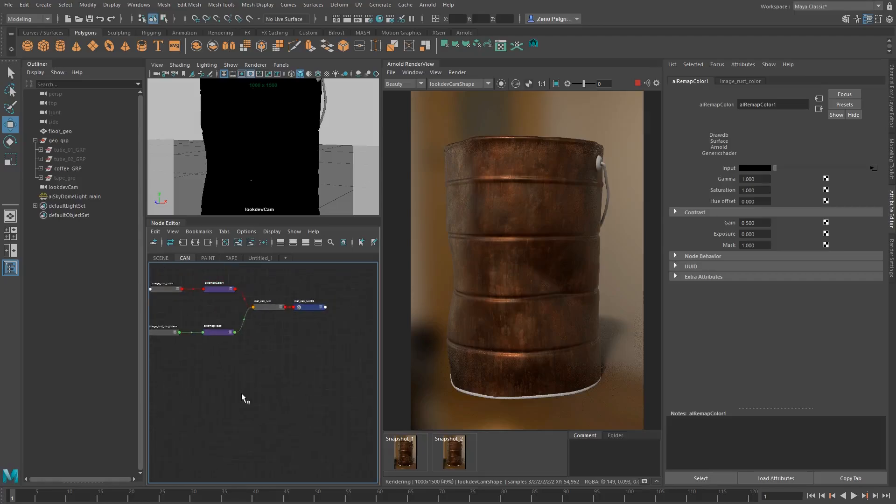
pyautogui.press('Tab')
pyautogui.write('aistandar')
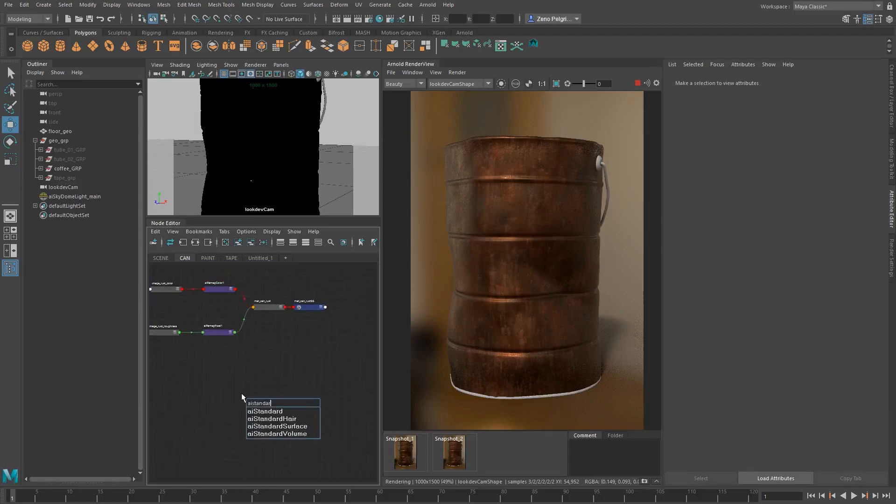
pyautogui.write('d')
pyautogui.press('Down')
pyautogui.press('Down')
pyautogui.press('Down')
pyautogui.press('Return')
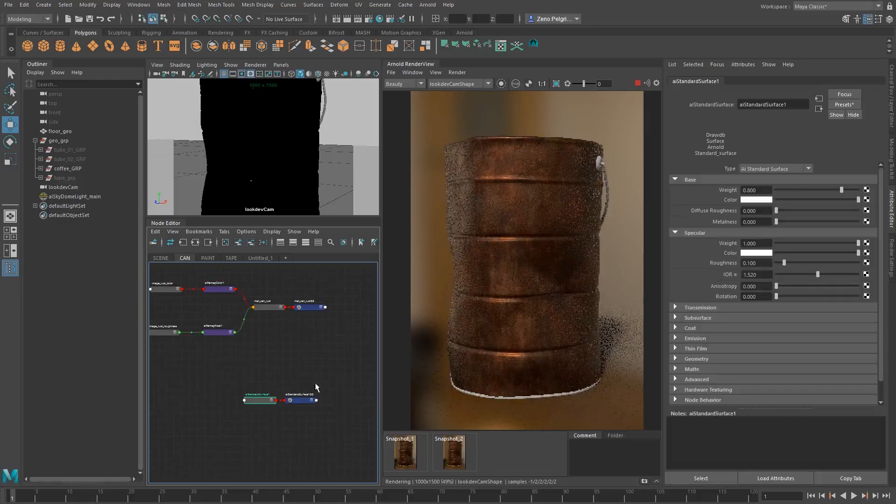
pyautogui.moveTo(259, 384); pyautogui.dragTo(302, 404)
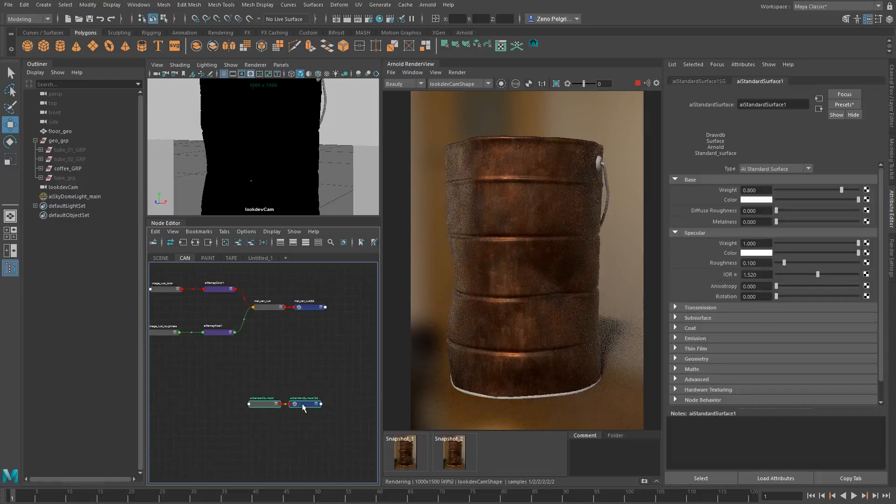
pyautogui.click(286, 363)
# Rename the new surface shader mat_can_tin and its shading group mat_can_tinSG
pyautogui.doubleClick(270, 399)
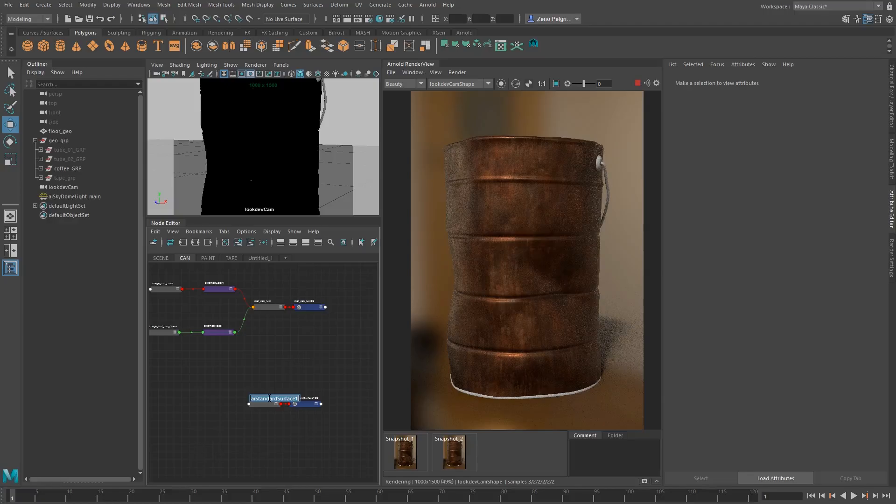
pyautogui.write('mat')
pyautogui.doubleClick(270, 397)
pyautogui.hotkey('ctrl', 'c')
pyautogui.click(300, 358)
pyautogui.doubleClick(306, 399)
pyautogui.hotkey('ctrl', 'v')
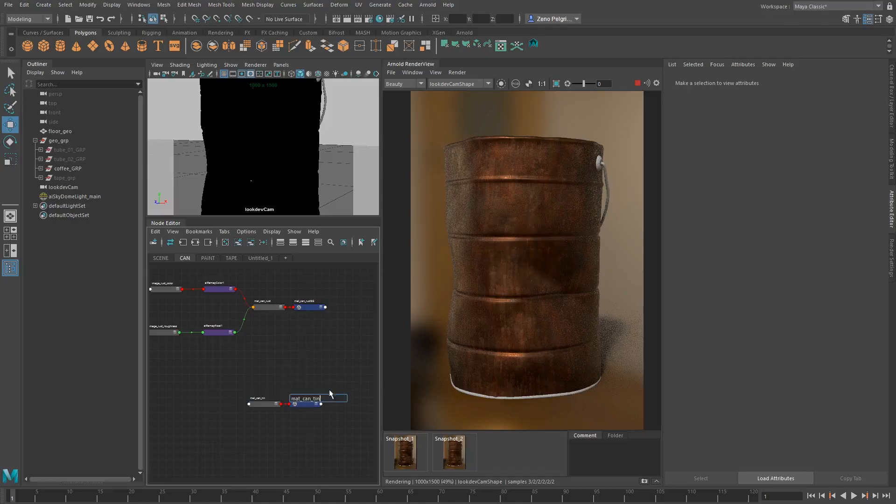
pyautogui.press('Return')
# Move the mat_can_tin shader and its shading group further below the rust nodes
pyautogui.keyDown('alt'); pyautogui.moveTo(301, 376); pyautogui.dragTo(293, 320, button='middle'); pyautogui.keyUp('alt')
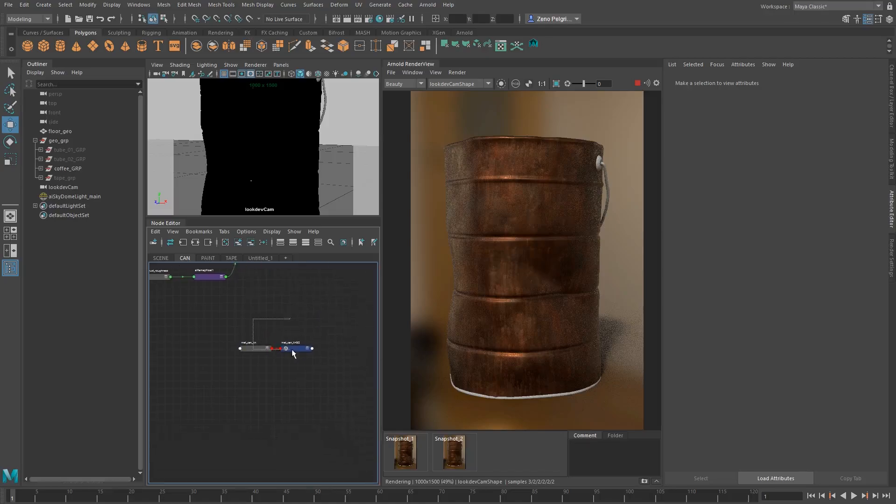
pyautogui.moveTo(292, 349); pyautogui.dragTo(298, 352)
pyautogui.moveTo(297, 350); pyautogui.dragTo(300, 371)
# Store another snapshot of the rusty can render, and assign mat_can_tin to the coffee can
pyautogui.click(500, 234)
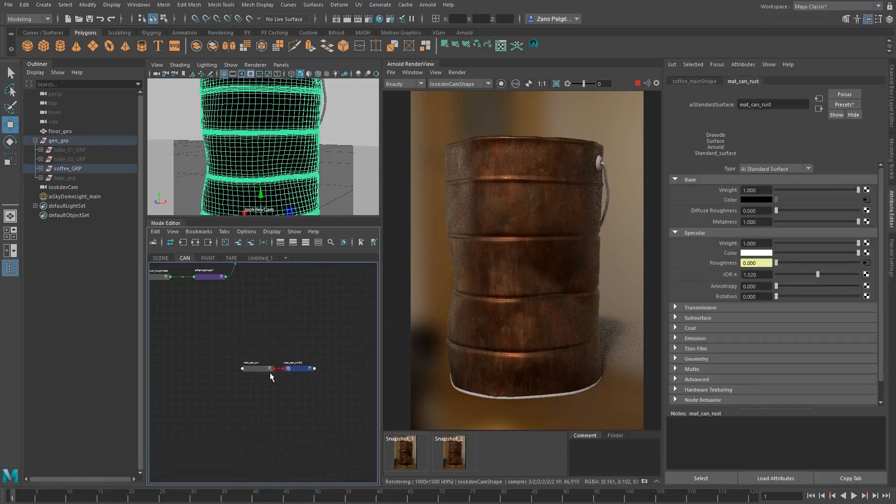
pyautogui.click(457, 451)
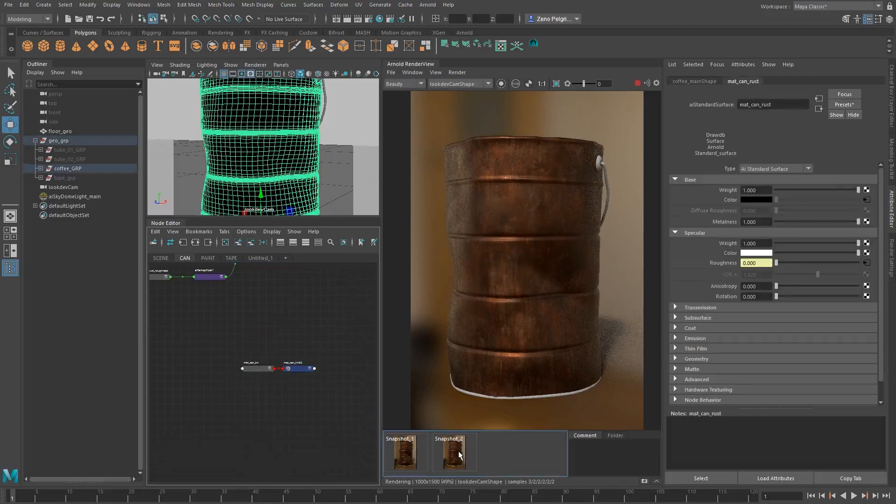
pyautogui.click(448, 452)
pyautogui.click(448, 452)
pyautogui.click(644, 482)
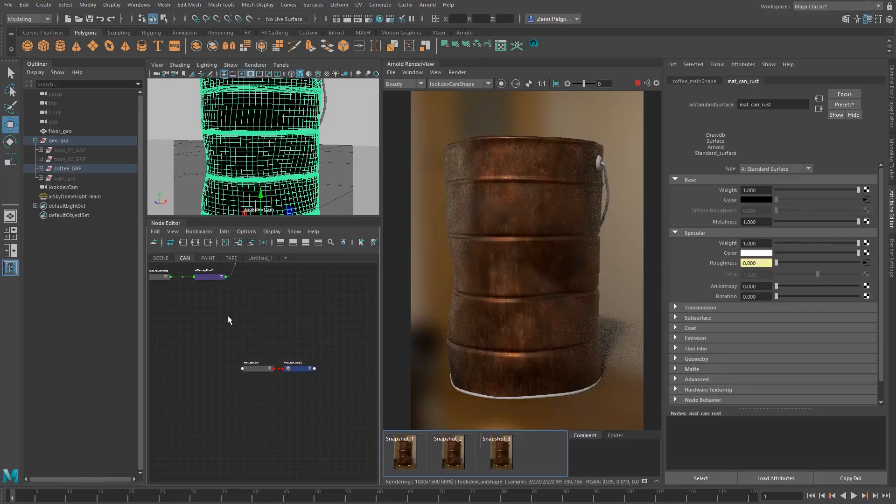
pyautogui.click(256, 370)
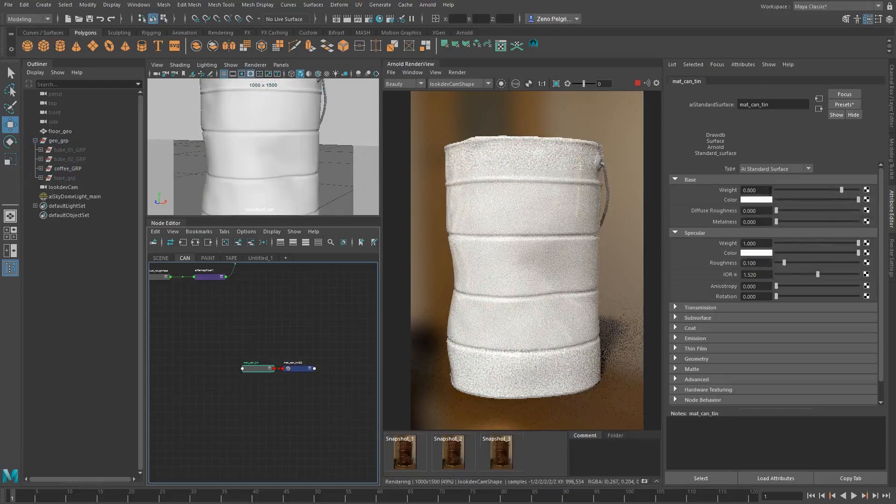
# Set mat_can_tin's base weight to 1.000 and its base color to a muted tan
pyautogui.moveTo(846, 190); pyautogui.dragTo(862, 190)
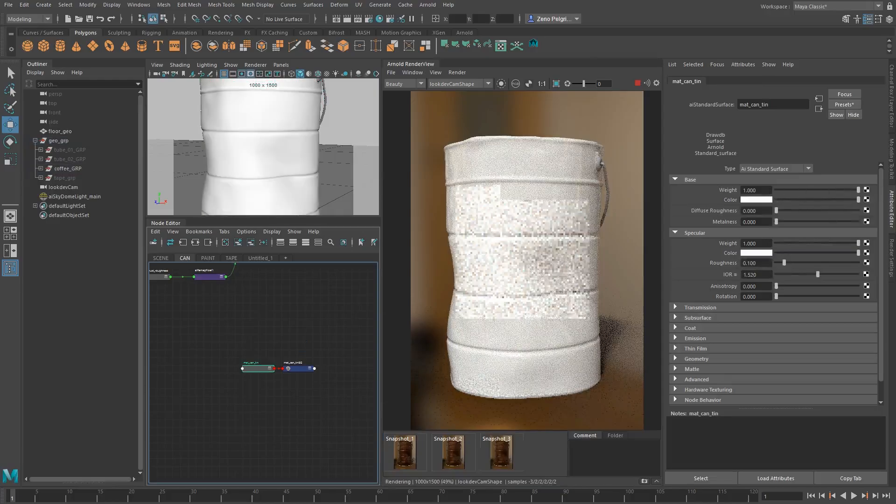
pyautogui.click(753, 201)
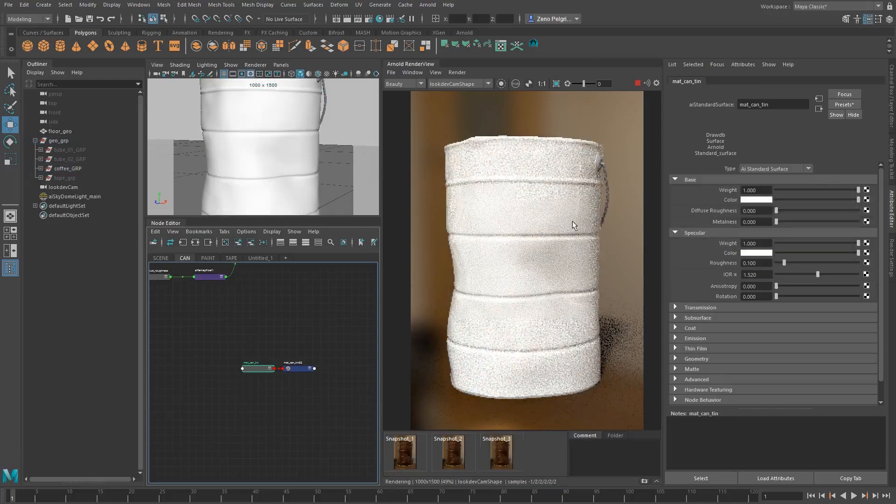
pyautogui.click(749, 201)
pyautogui.click(838, 192)
pyautogui.click(818, 212)
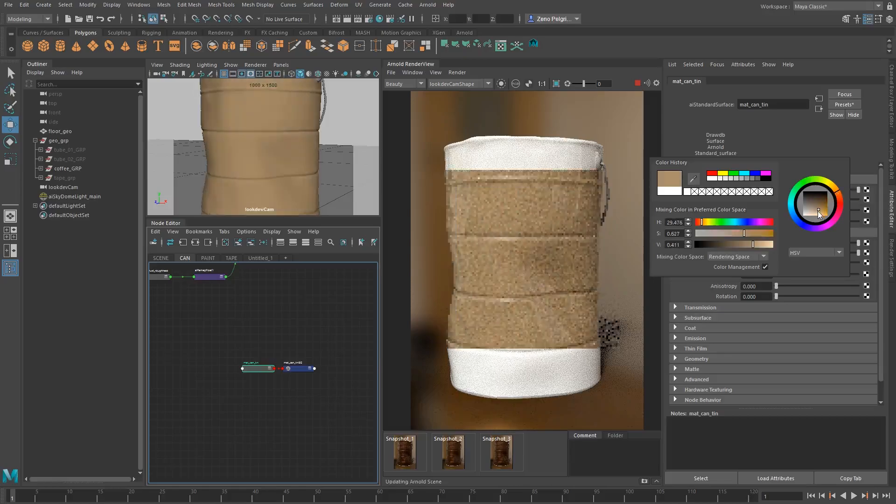
pyautogui.click(814, 208)
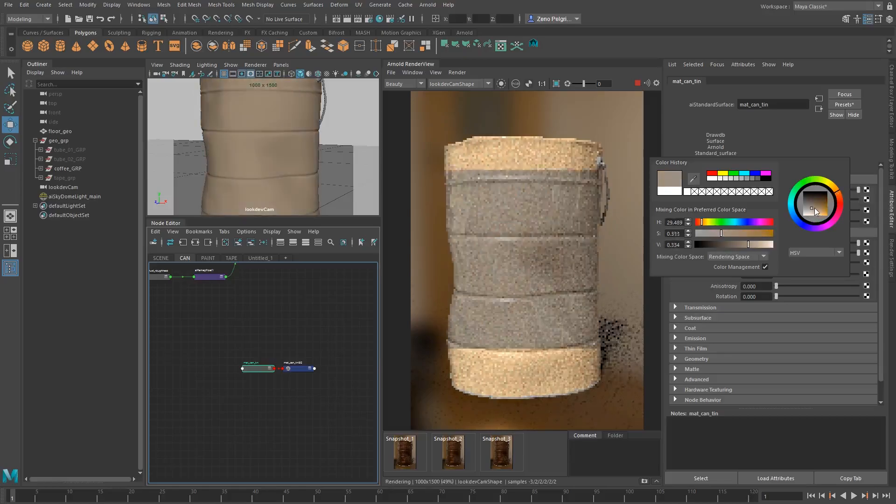
pyautogui.moveTo(815, 208); pyautogui.dragTo(817, 208)
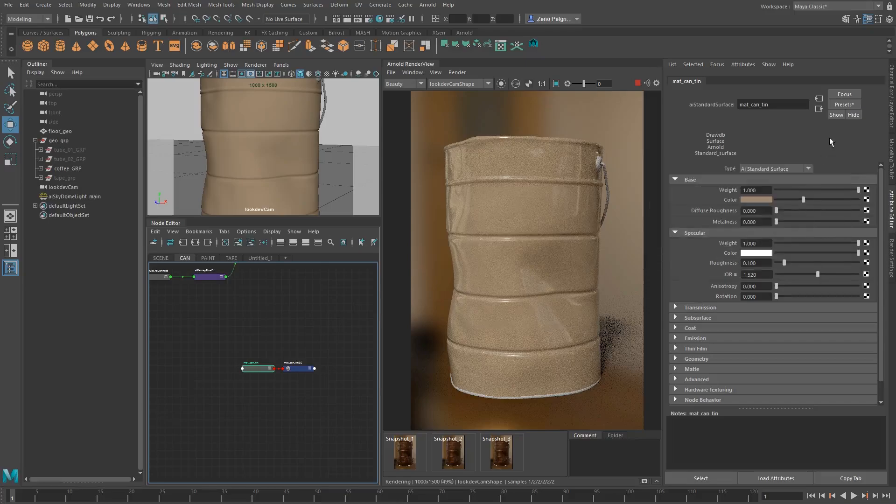
# Set mat_can_tin's metalness to 1.000 and its specular roughness to 0.300
pyautogui.moveTo(778, 221); pyautogui.dragTo(891, 221)
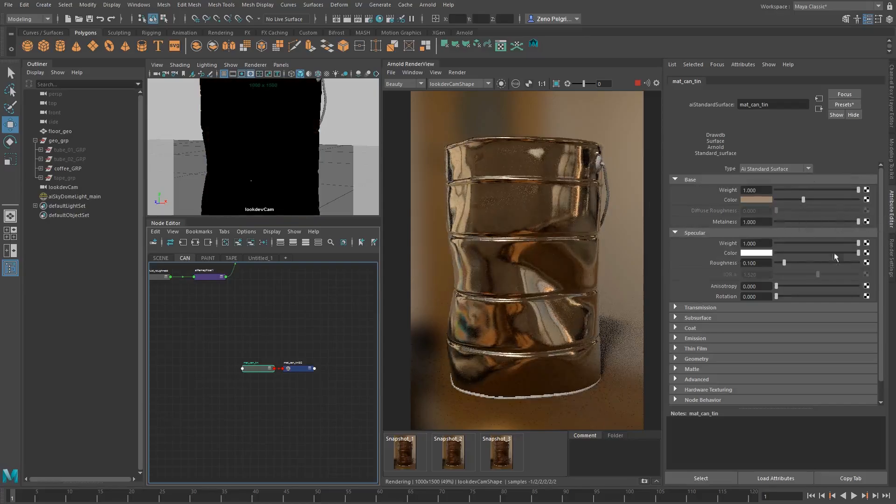
pyautogui.moveTo(785, 263); pyautogui.dragTo(694, 259)
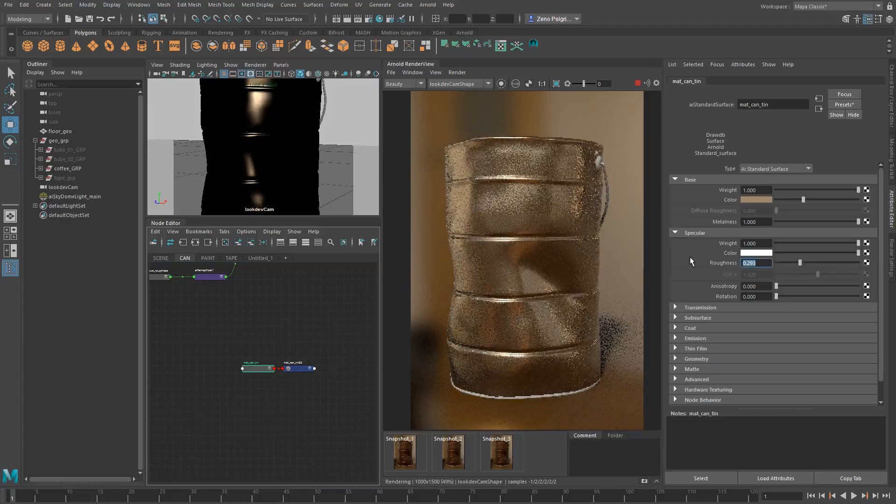
pyautogui.write('.3')
pyautogui.press('Return')
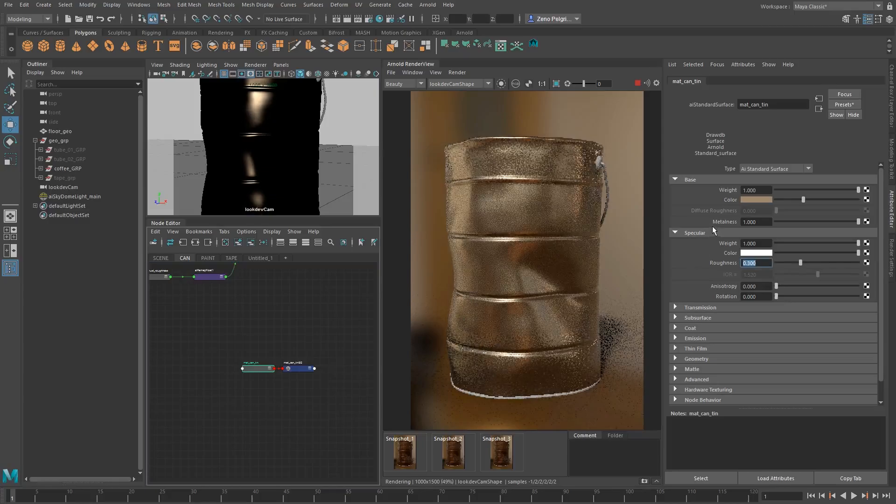
# Lower mat_can_tin's specular roughness to 0.250
pyautogui.scroll(-1, 719, 221)
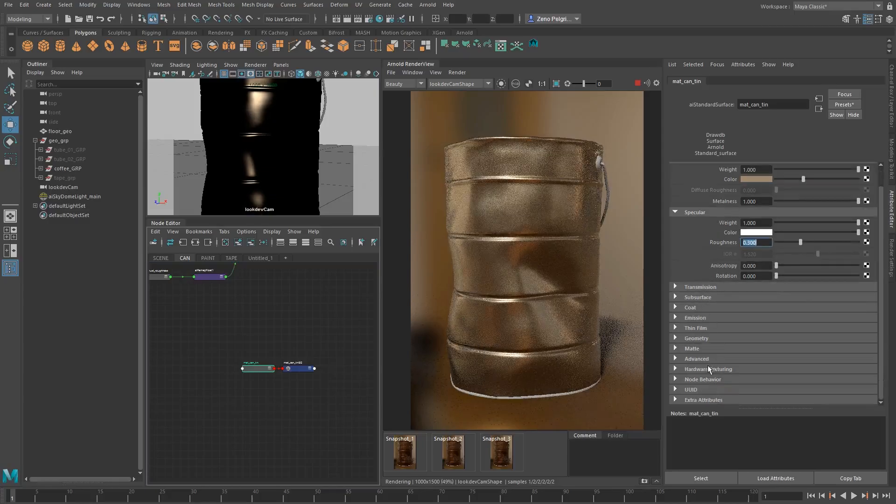
pyautogui.scroll(1, 696, 323)
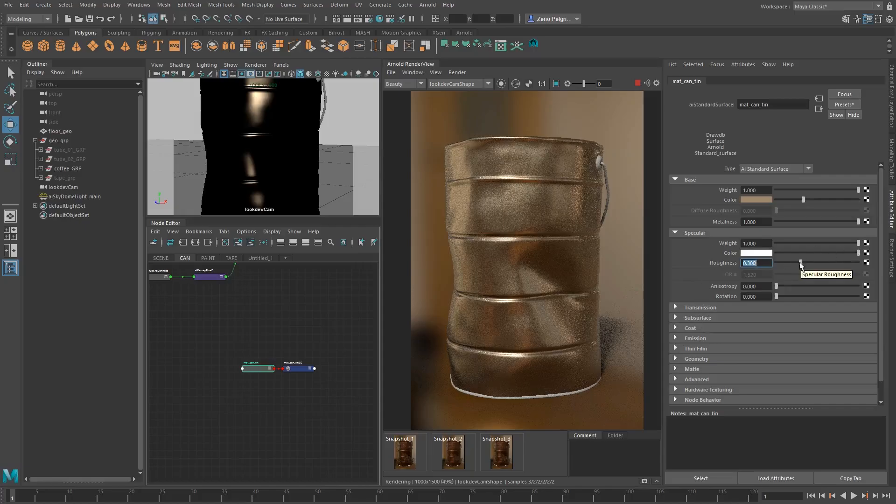
pyautogui.moveTo(801, 265); pyautogui.dragTo(773, 263)
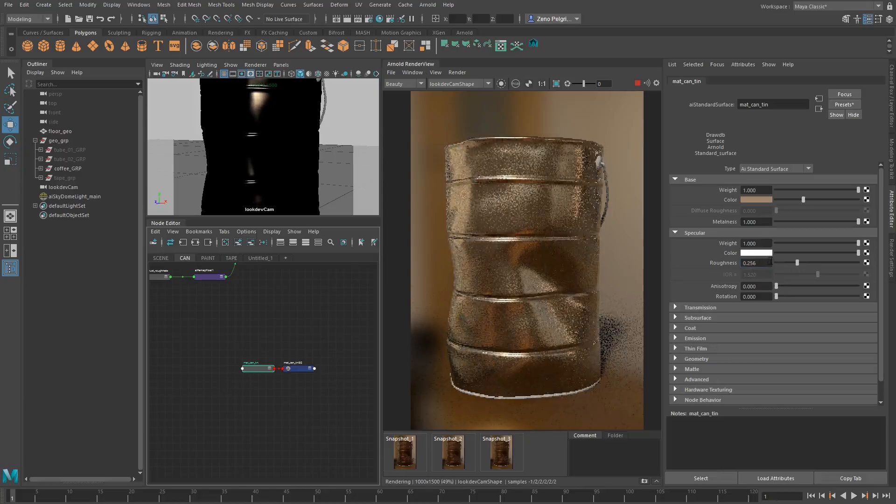
pyautogui.write('0.25')
pyautogui.press('Return')
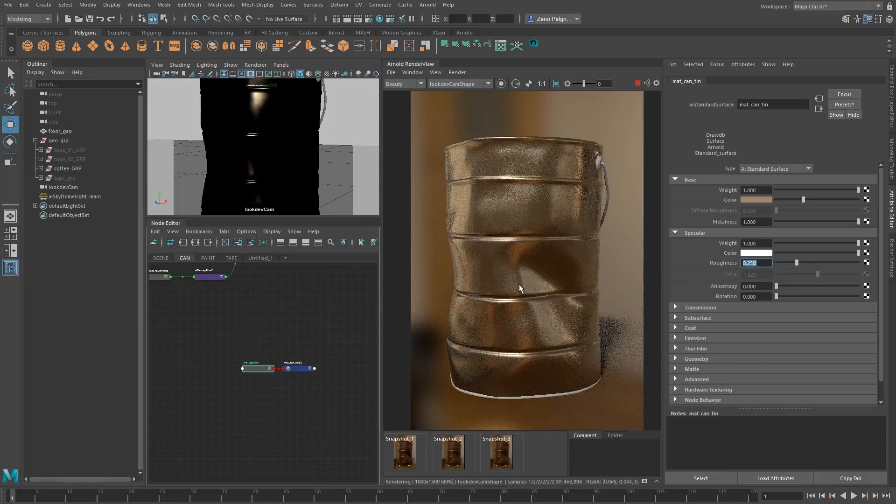
# Inspect the tin can's reflections up close and store a snapshot of the metallic render
pyautogui.scroll(2, 513, 287)
pyautogui.scroll(-2, 513, 285)
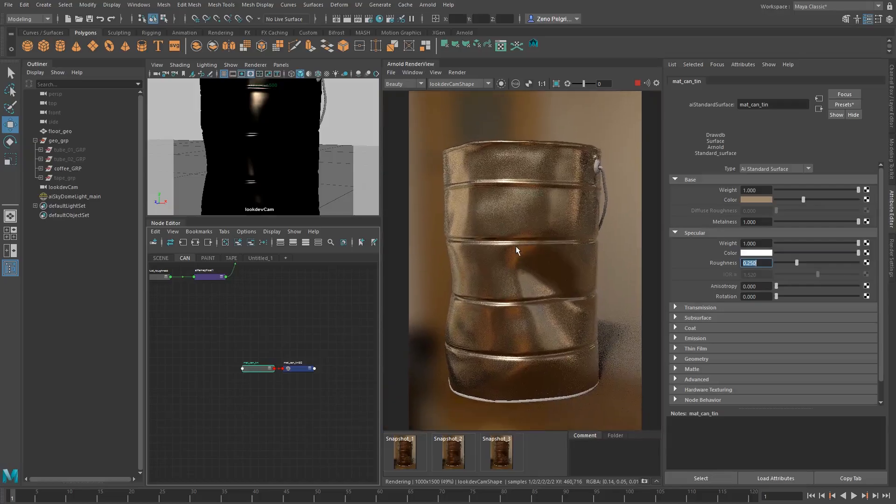
pyautogui.scroll(-2, 542, 230)
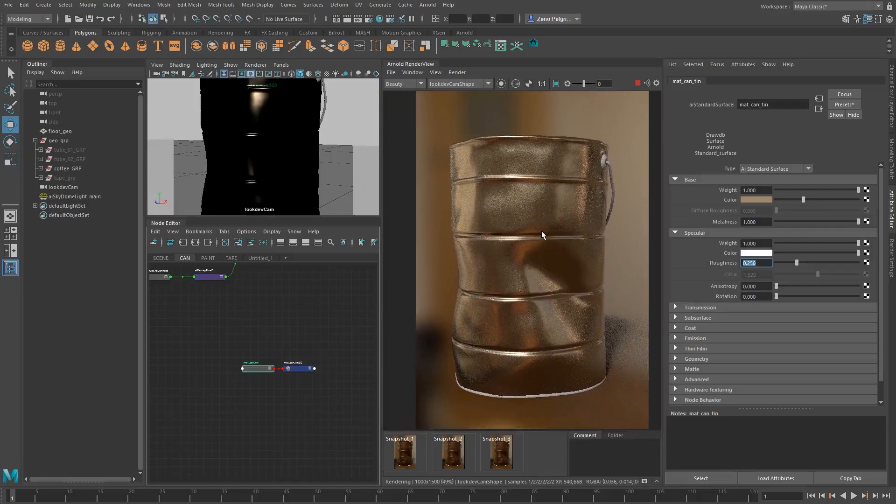
pyautogui.scroll(2, 528, 239)
pyautogui.scroll(2, 533, 261)
pyautogui.scroll(-2, 525, 266)
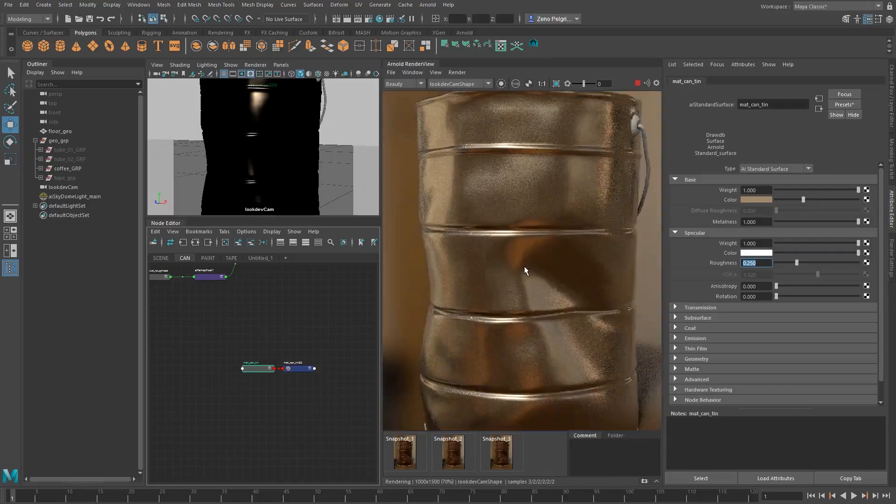
pyautogui.click(646, 482)
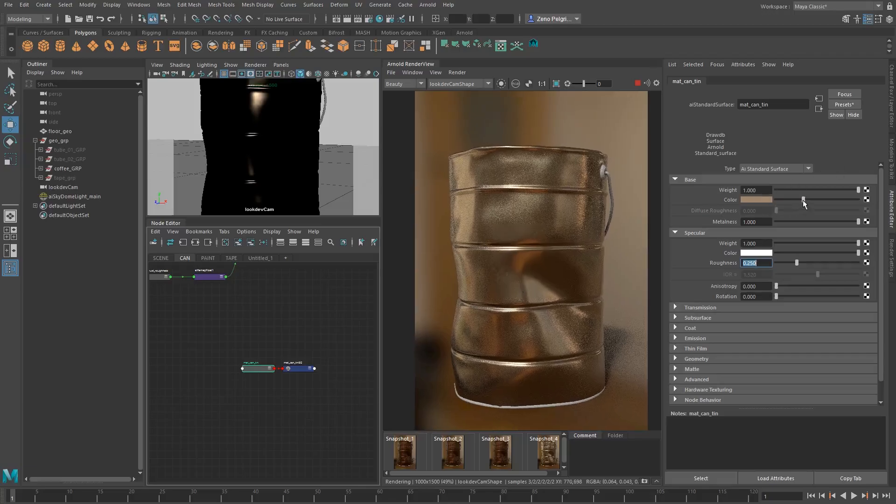
# Brighten mat_can_tin's base color to a value of 0.500 and adjust it to a pale, less saturated beige
pyautogui.moveTo(804, 202); pyautogui.dragTo(818, 199)
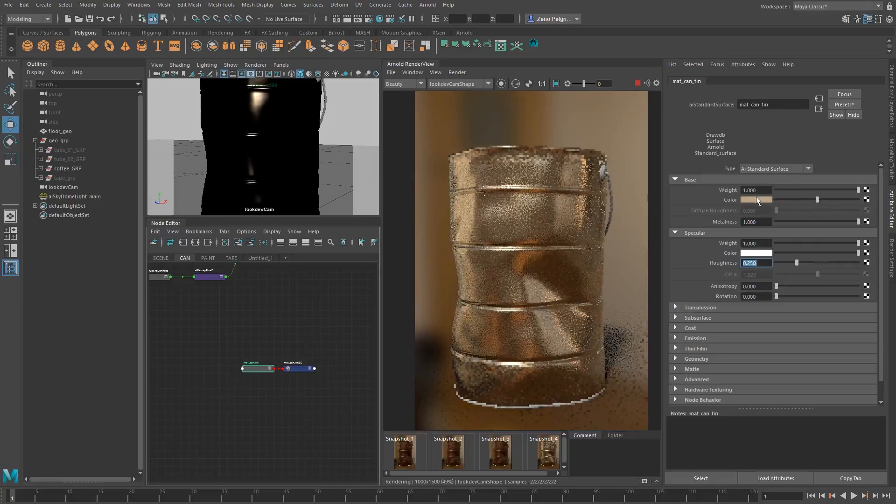
pyautogui.click(757, 200)
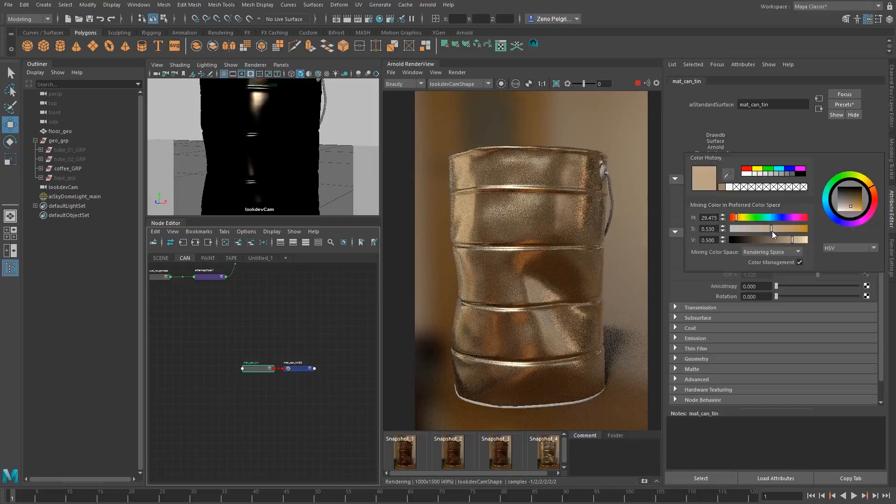
pyautogui.moveTo(772, 229); pyautogui.dragTo(781, 229)
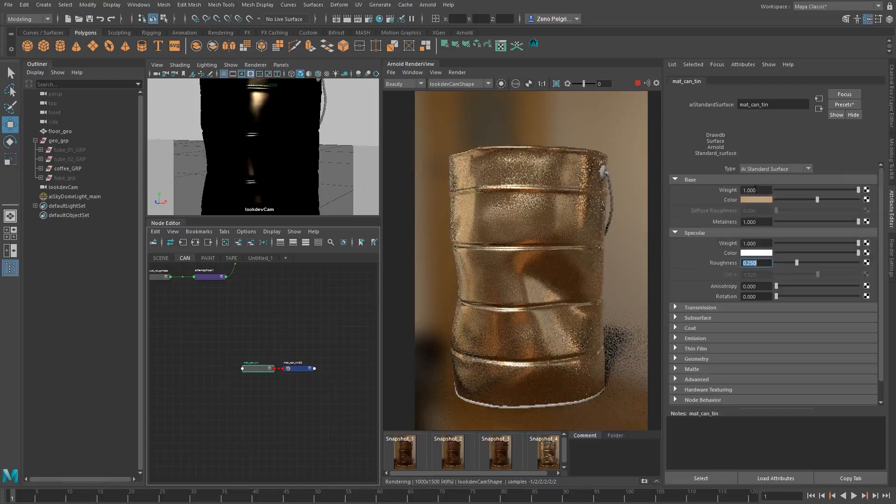
pyautogui.click(756, 200)
pyautogui.click(864, 212)
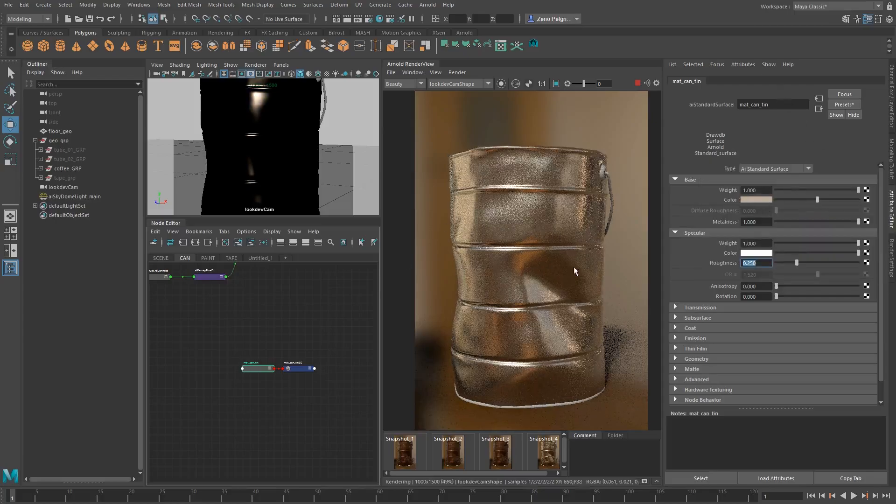
pyautogui.click(762, 199)
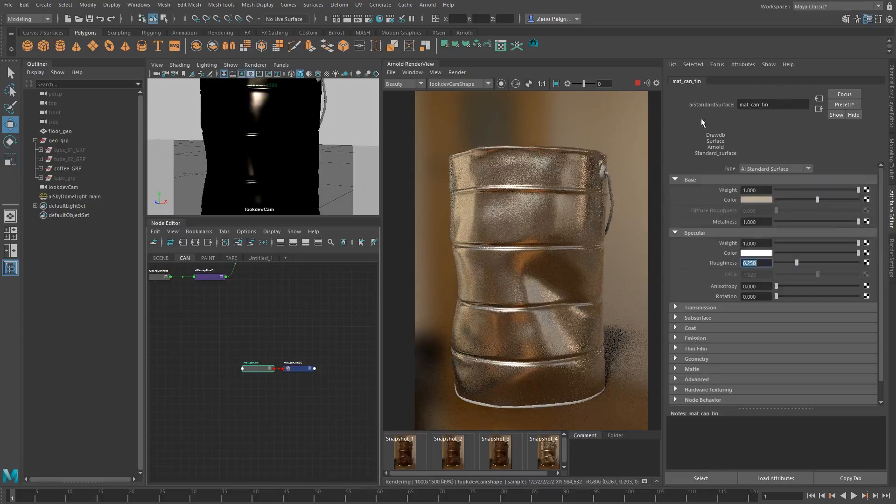
# Drop mat_can_tin's base weight to 0 to compare the can's render, and restore it to 1.000
pyautogui.click(820, 109)
pyautogui.click(489, 267)
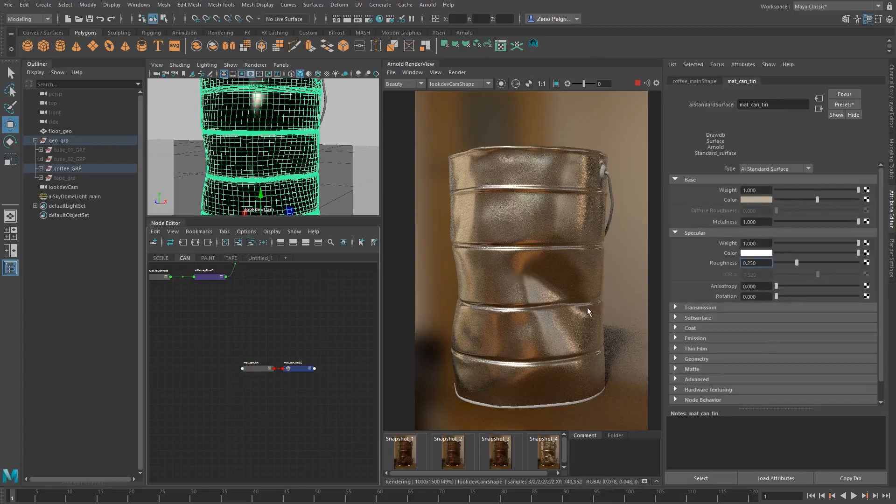
pyautogui.moveTo(842, 188); pyautogui.dragTo(524, 184)
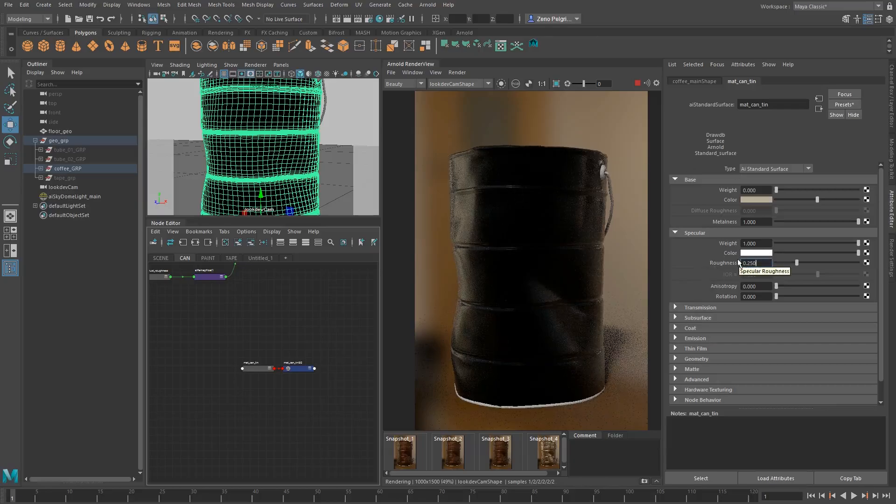
pyautogui.moveTo(780, 188); pyautogui.dragTo(861, 190)
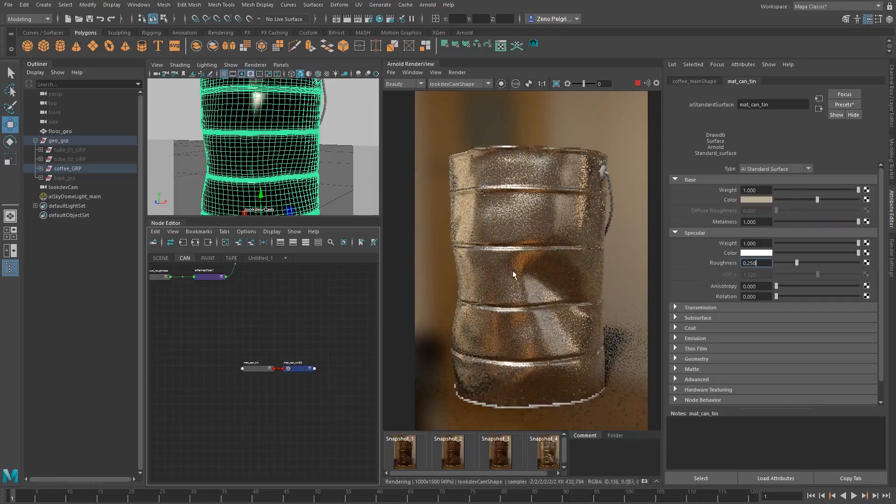
# Inspect the can's metallic render up close and review the rust and tin shader networks
pyautogui.scroll(-1, 500, 272)
pyautogui.scroll(2, 505, 273)
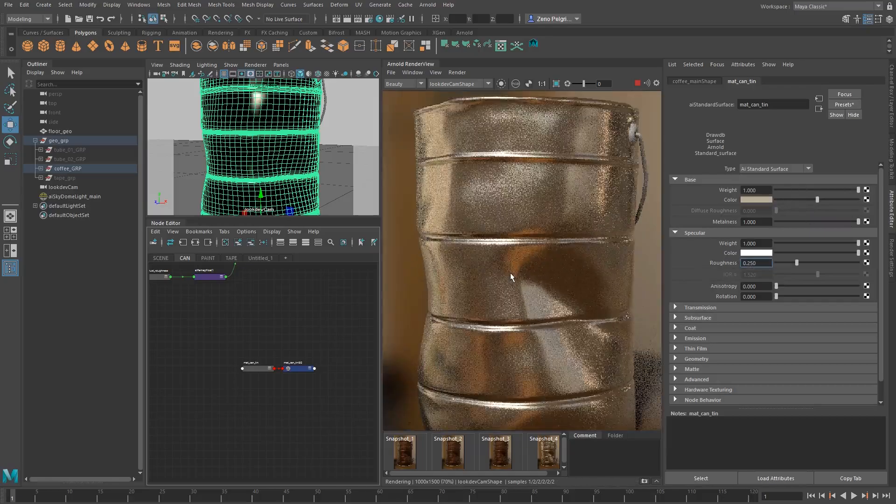
pyautogui.moveTo(518, 272)
pyautogui.mouseDown(button='middle')
pyautogui.moveTo(532, 243)
pyautogui.moveTo(520, 259)
pyautogui.mouseUp(button='middle')
pyautogui.scroll(-1, 531, 243)
pyautogui.keyDown('alt'); pyautogui.moveTo(277, 308); pyautogui.dragTo(273, 345, button='middle'); pyautogui.keyUp('alt')
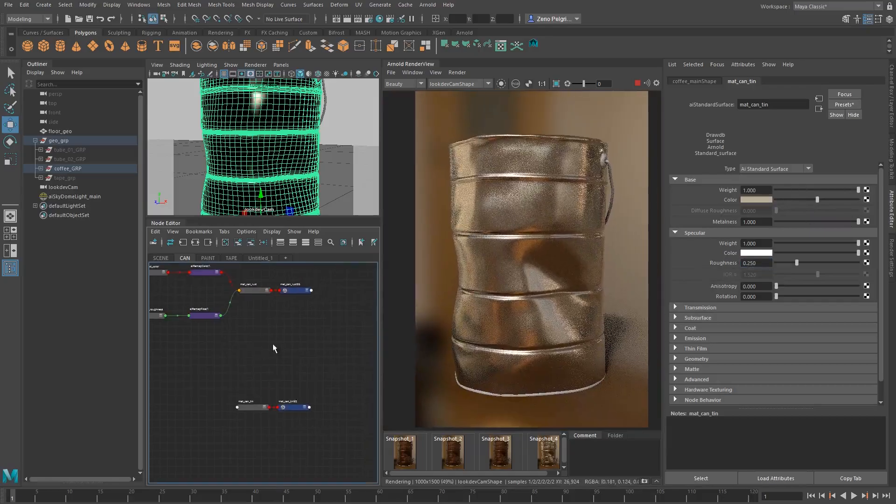
pyautogui.scroll(-1, 265, 353)
pyautogui.moveTo(238, 386)
pyautogui.mouseDown()
pyautogui.moveTo(304, 423)
pyautogui.moveTo(286, 386)
pyautogui.mouseUp()
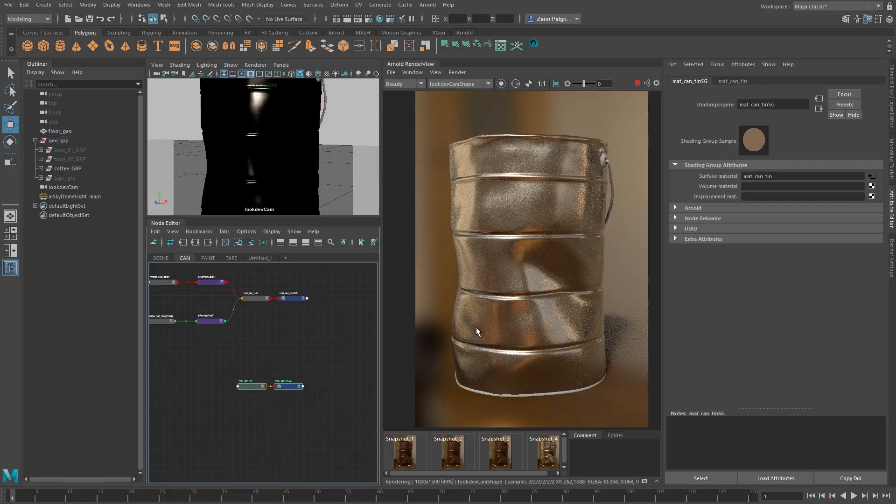
pyautogui.click(265, 404)
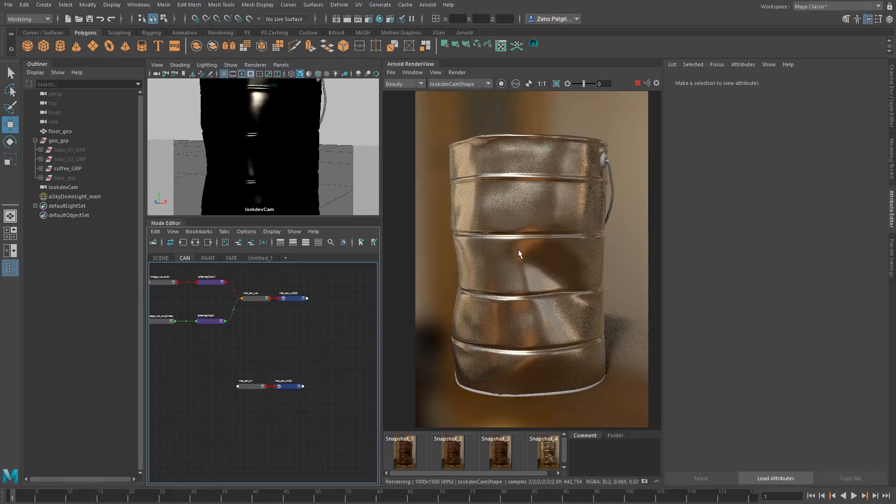
pyautogui.scroll(3, 190, 335)
pyautogui.scroll(-2, 190, 336)
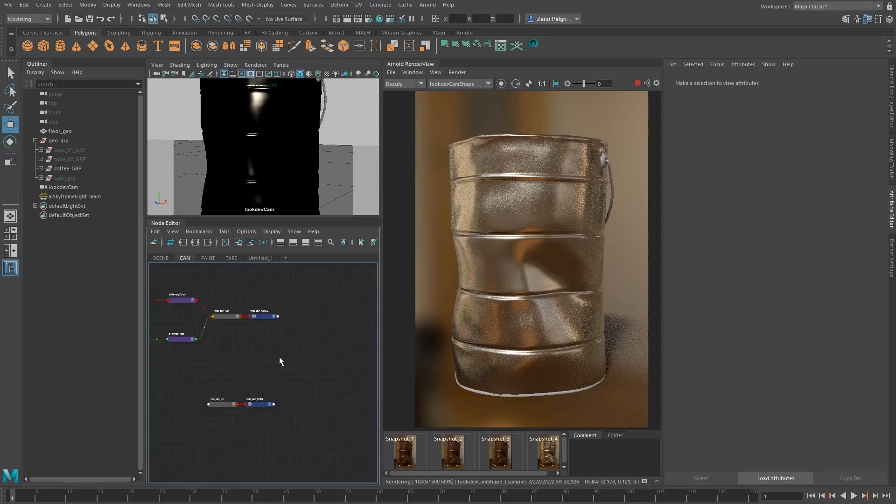
# Create an aiMixShader node between the rust and tin shader networks
pyautogui.press('Tab')
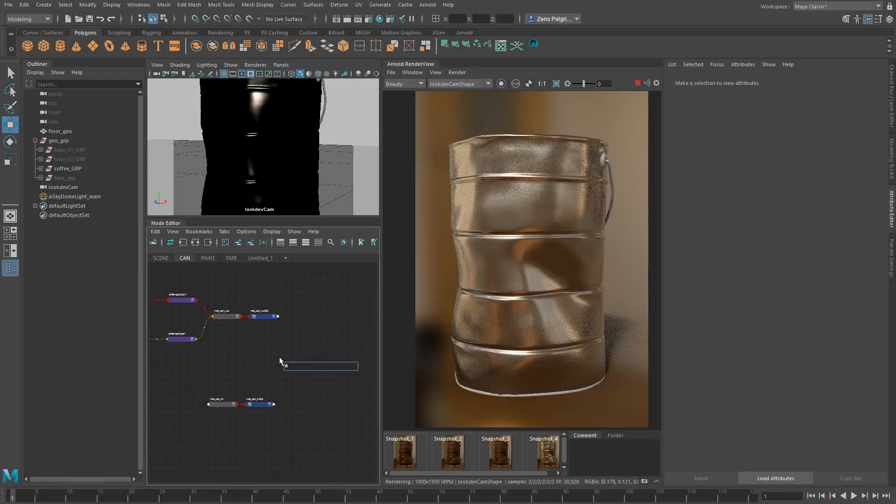
pyautogui.write('aiMixShader')
pyautogui.press('Return')
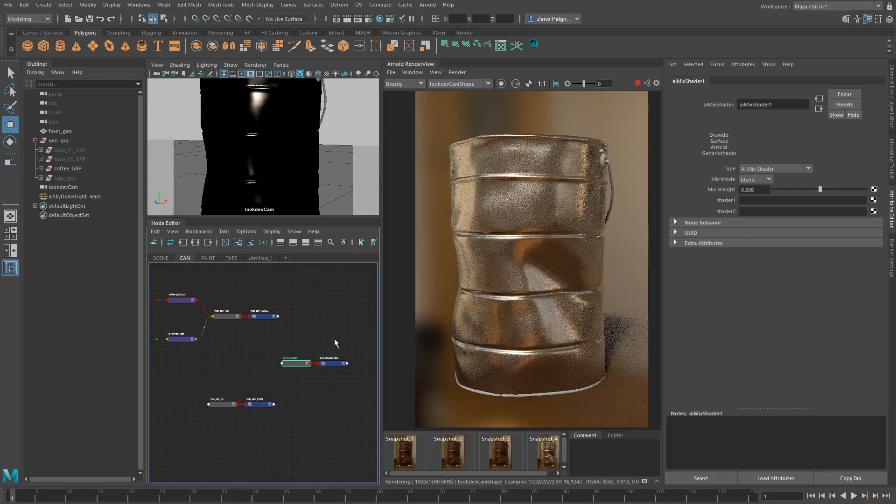
pyautogui.scroll(3, 332, 342)
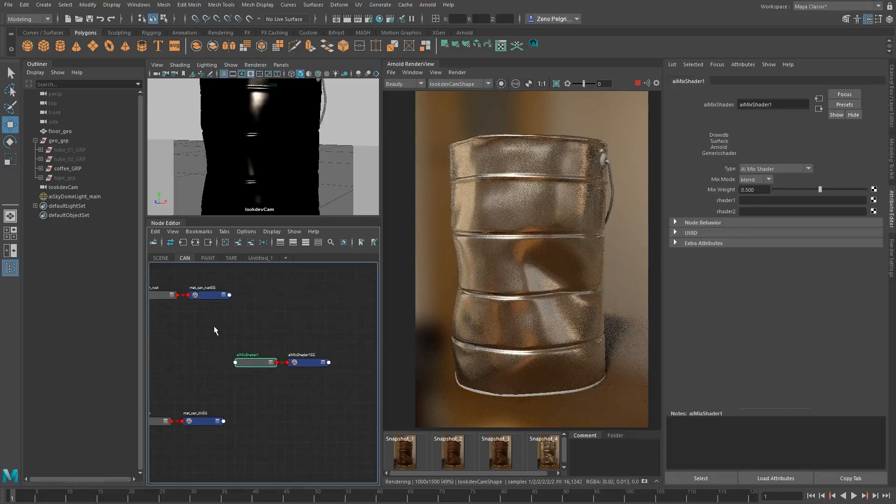
pyautogui.moveTo(214, 325); pyautogui.dragTo(354, 384)
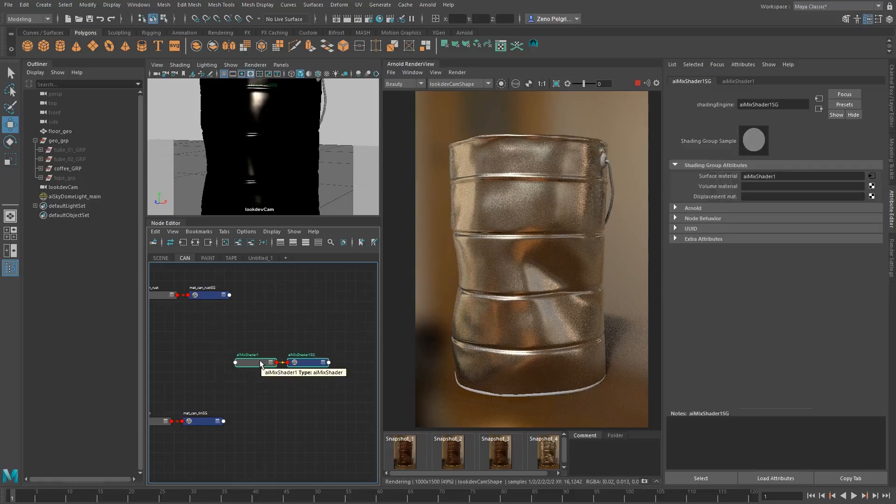
pyautogui.scroll(-2, 236, 348)
pyautogui.keyDown('alt'); pyautogui.moveTo(252, 344); pyautogui.dragTo(286, 331, button='middle'); pyautogui.keyUp('alt')
pyautogui.click(290, 346)
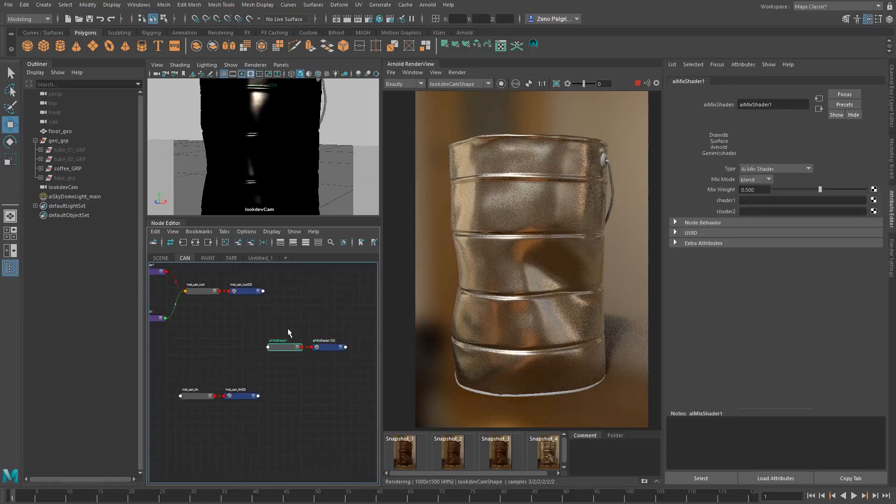
pyautogui.click(289, 333)
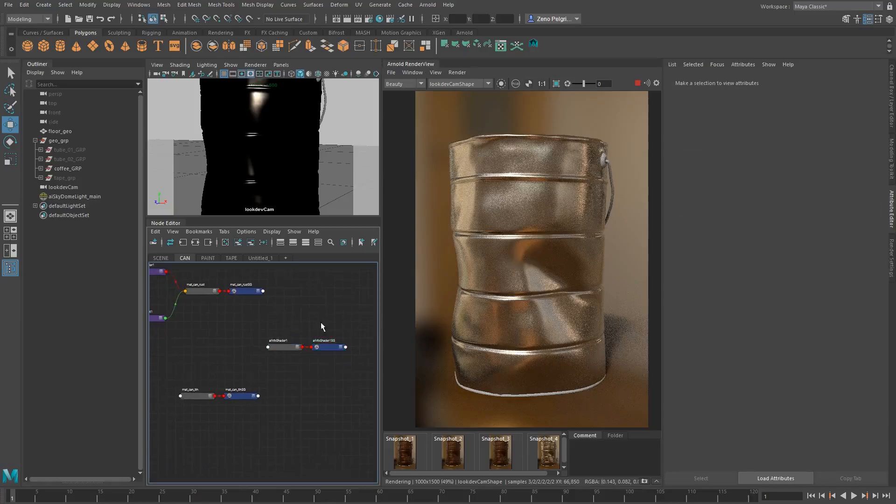
# Connect mat_can_rust to shader1 and mat_can_tin to shader2 of the mix shader, keeping its mode at blend
pyautogui.click(283, 347)
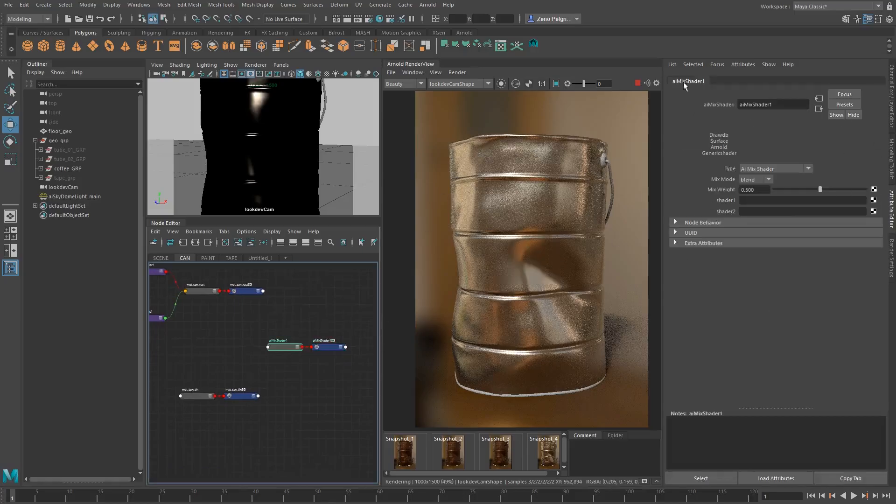
pyautogui.click(754, 180)
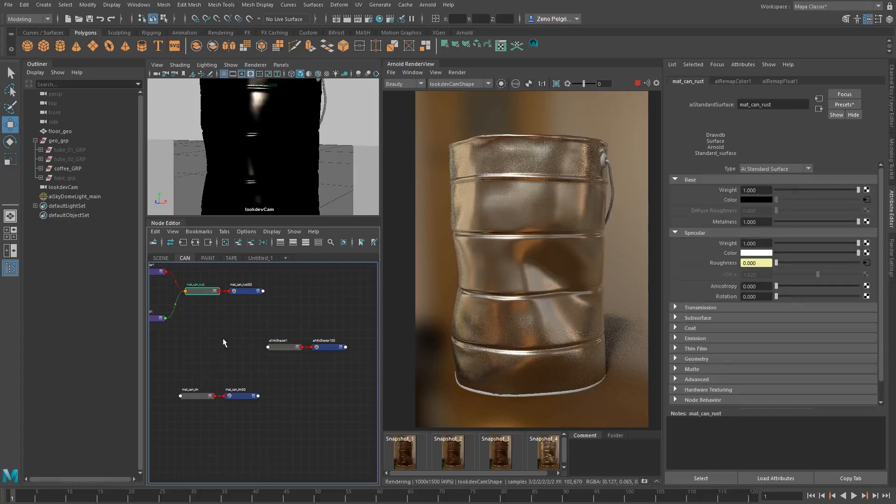
pyautogui.click(280, 348)
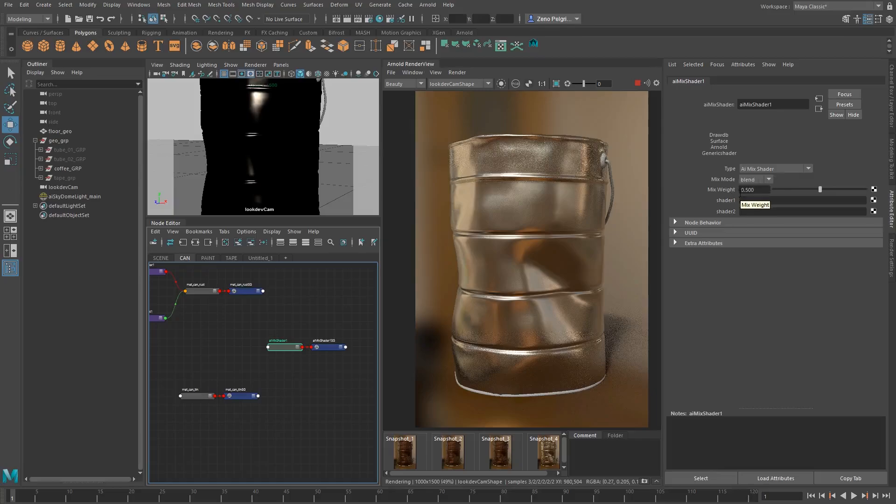
pyautogui.keyDown('alt'); pyautogui.moveTo(282, 311); pyautogui.dragTo(288, 316, button='middle'); pyautogui.keyUp('alt')
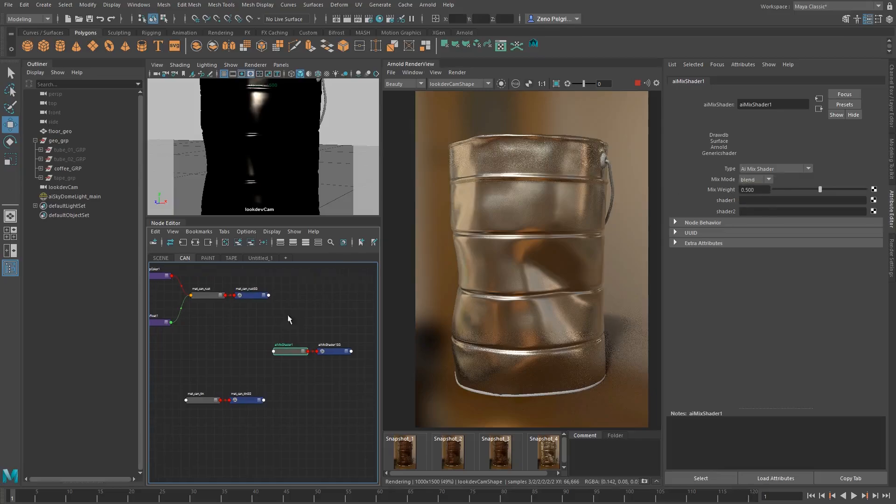
pyautogui.moveTo(640, 214); pyautogui.dragTo(731, 200, button='middle')
pyautogui.moveTo(184, 403); pyautogui.dragTo(729, 211, button='middle')
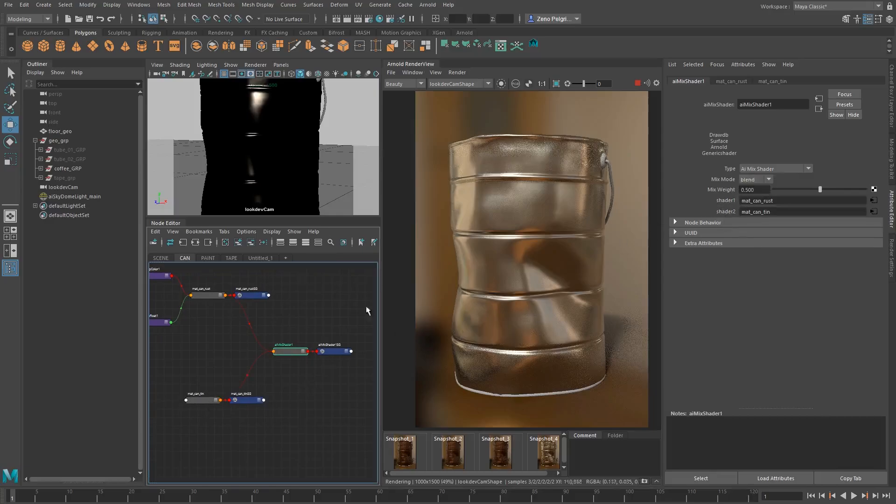
# Assign the mix shader to the coffee can mesh and rename the shader mat_mix_rust_tin
pyautogui.click(555, 225)
pyautogui.moveTo(282, 351); pyautogui.dragTo(282, 319, button='right')
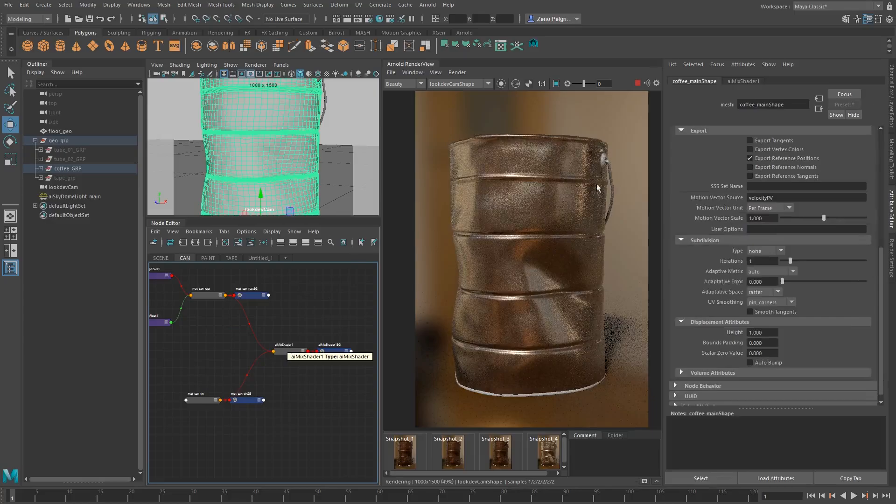
pyautogui.doubleClick(295, 349)
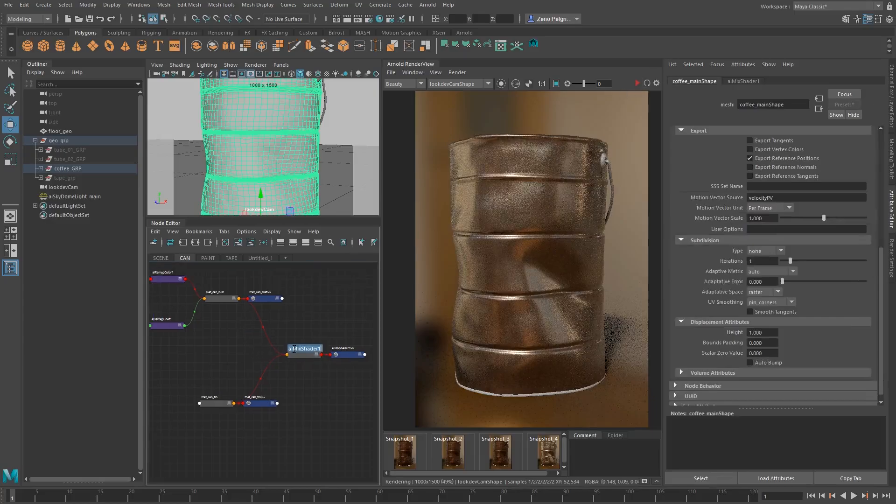
pyautogui.write('mat_mi')
pyautogui.write('x_rust_tin')
pyautogui.press('Return')
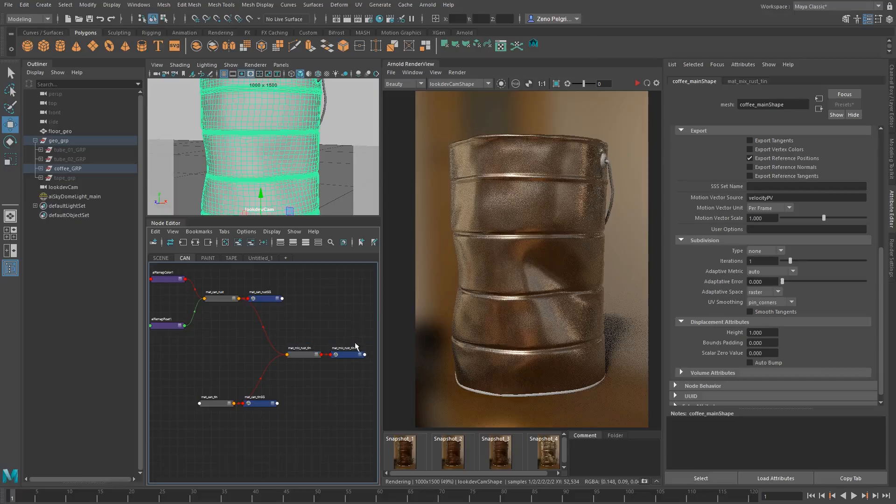
# Rename the mix shader's shading group as mat_mix_rust_tinSG
pyautogui.doubleClick(355, 347)
pyautogui.click(376, 349)
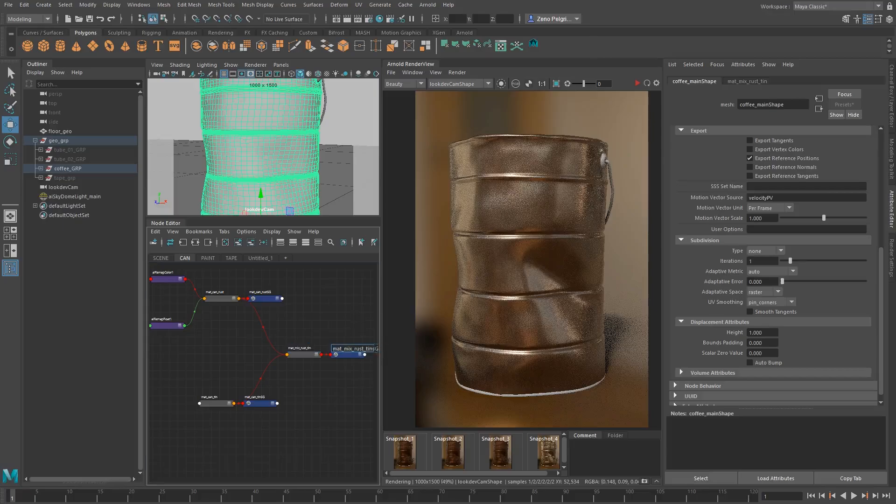
pyautogui.press('Return')
# Create an aiImage node beside mat_can_tin in the CAN shading network
pyautogui.moveTo(262, 403)
pyautogui.keyDown('alt'); pyautogui.mouseDown(button='middle')
pyautogui.moveTo(295, 383)
pyautogui.moveTo(269, 388)
pyautogui.mouseUp(button='middle'); pyautogui.keyUp('alt')
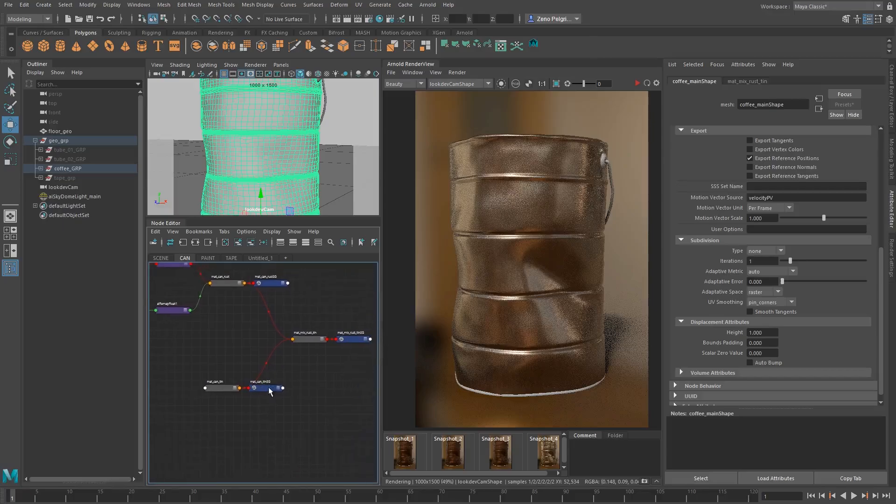
pyautogui.click(311, 341)
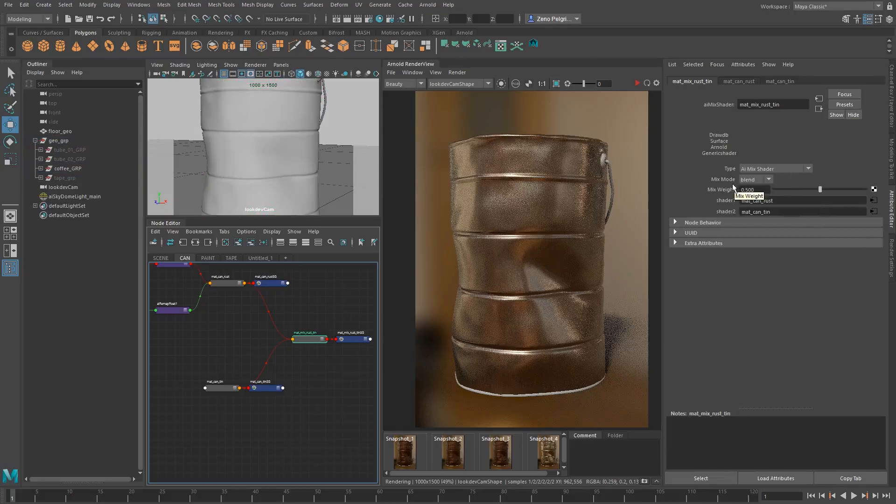
pyautogui.keyDown('alt'); pyautogui.moveTo(282, 348); pyautogui.dragTo(307, 310, button='middle'); pyautogui.keyUp('alt')
pyautogui.moveTo(230, 320); pyautogui.dragTo(312, 373)
pyautogui.click(226, 362)
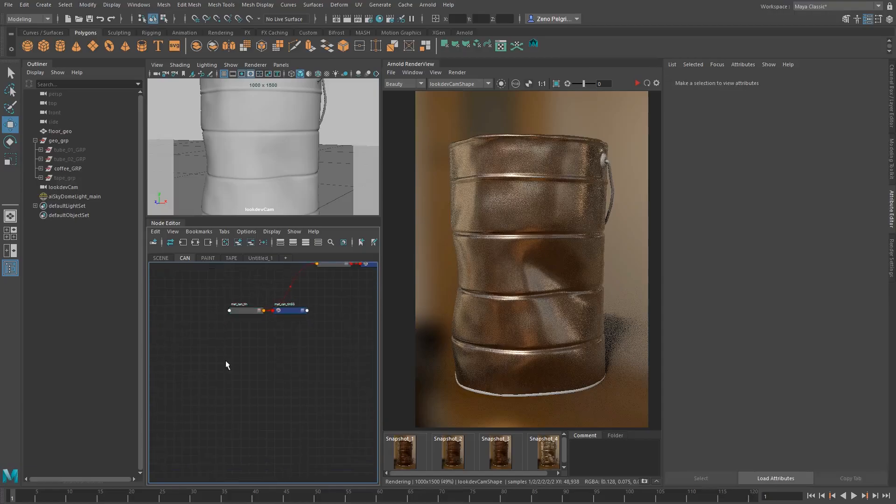
pyautogui.keyDown('alt'); pyautogui.moveTo(226, 362); pyautogui.dragTo(206, 427, button='middle'); pyautogui.keyUp('alt')
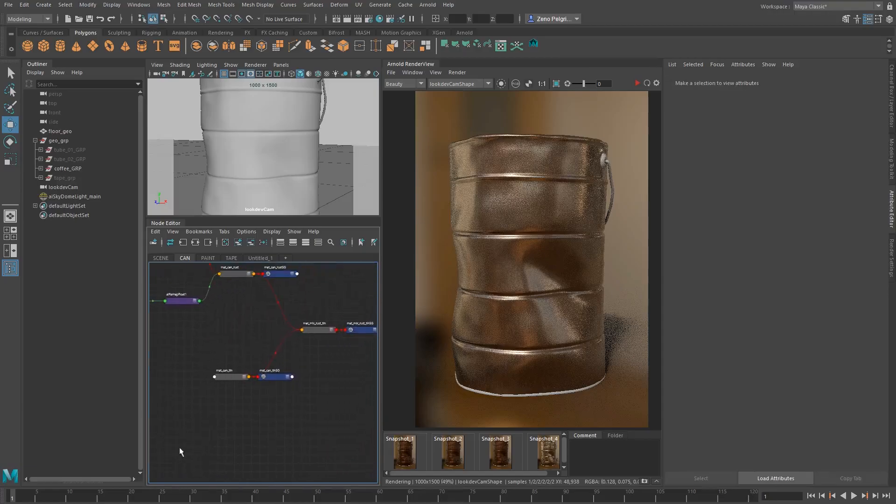
pyautogui.keyDown('alt'); pyautogui.moveTo(155, 383); pyautogui.dragTo(199, 388, button='middle'); pyautogui.keyUp('alt')
pyautogui.press('Tab')
pyautogui.write('aiImage')
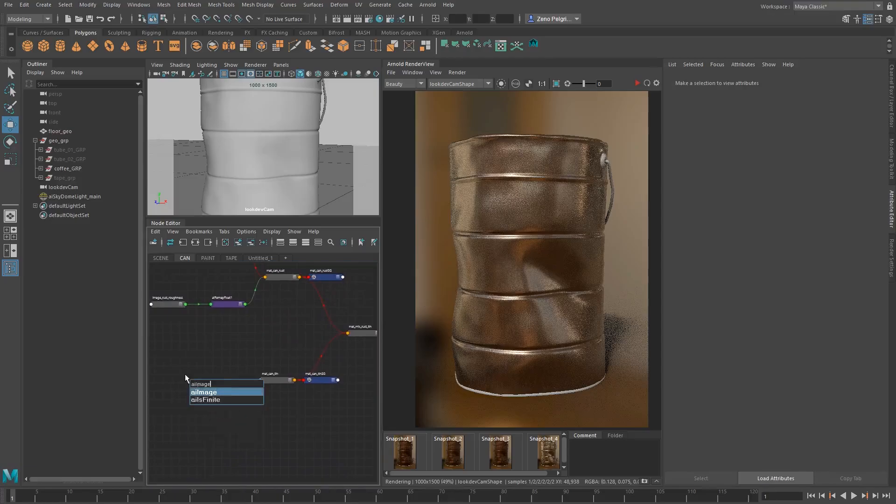
pyautogui.press('Return')
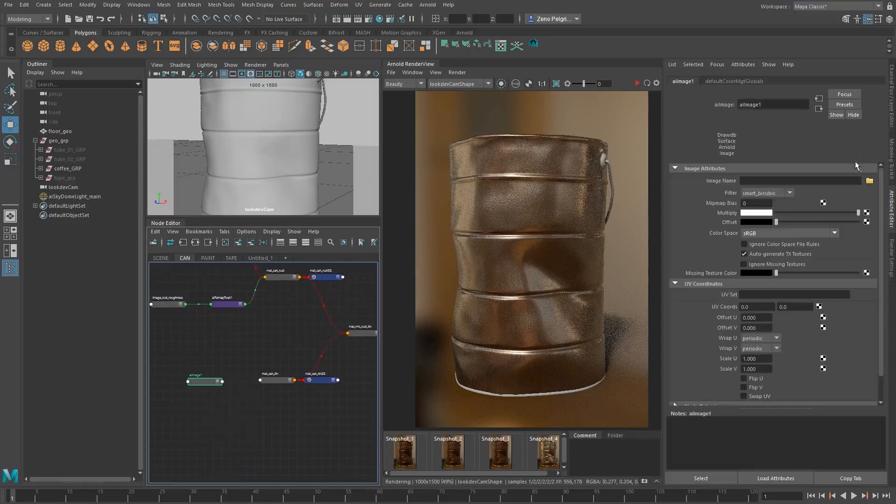
# Compare the dirt textures in the tex folder and load dirt (10).png into the new image node
pyautogui.click(870, 180)
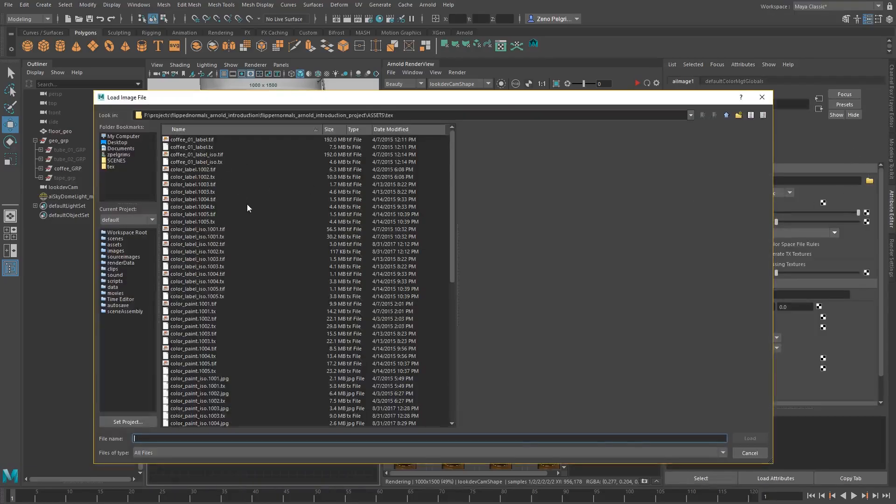
pyautogui.scroll(-7, 249, 212)
pyautogui.click(185, 312)
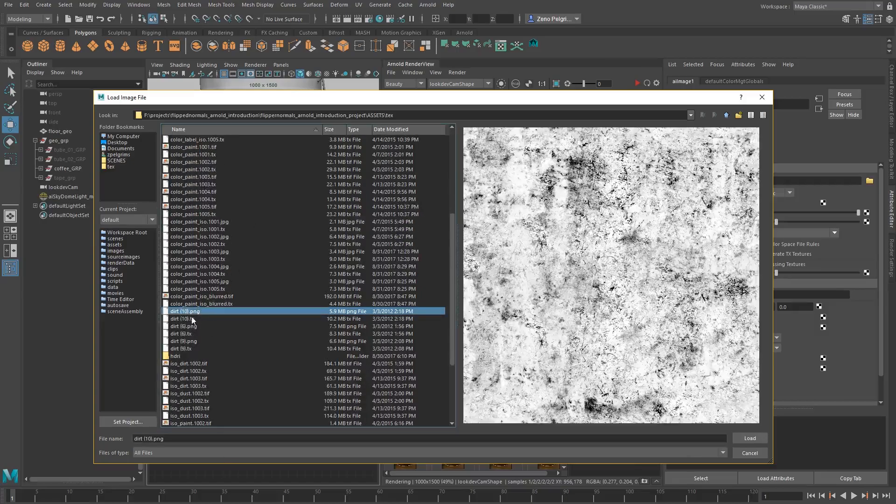
pyautogui.click(179, 327)
pyautogui.click(191, 311)
pyautogui.click(187, 342)
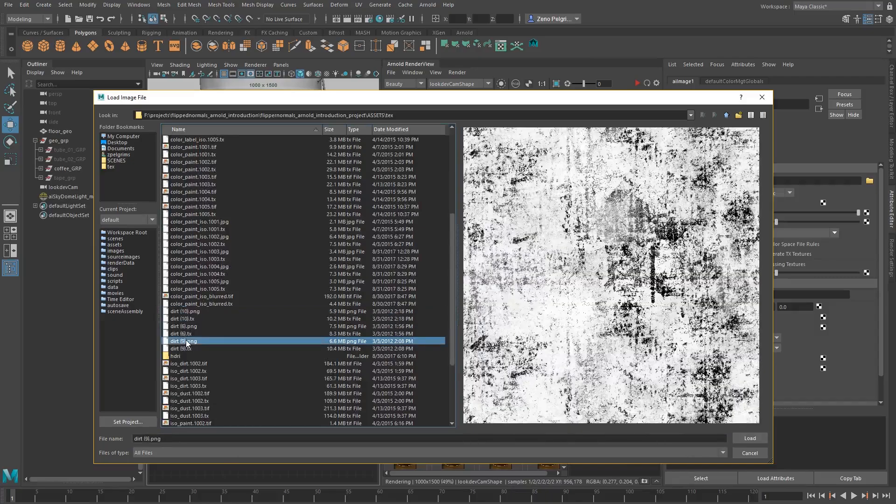
pyautogui.scroll(-3, 187, 344)
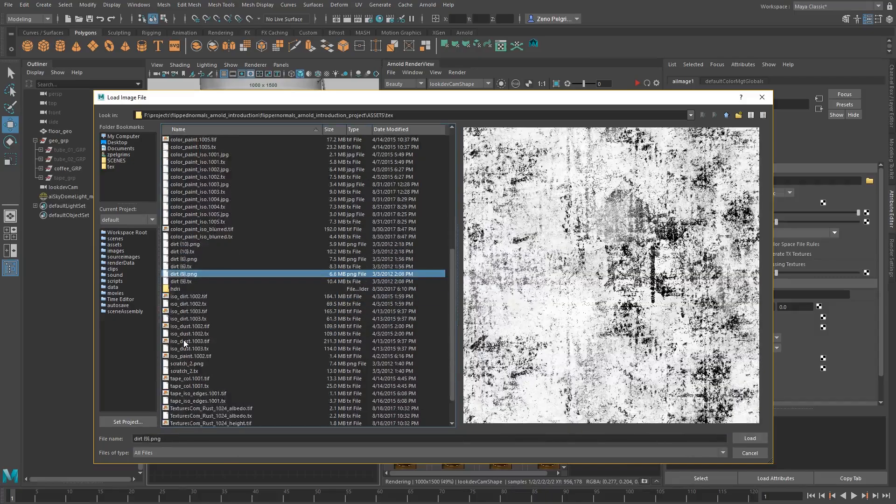
pyautogui.scroll(4, 186, 344)
pyautogui.click(183, 334)
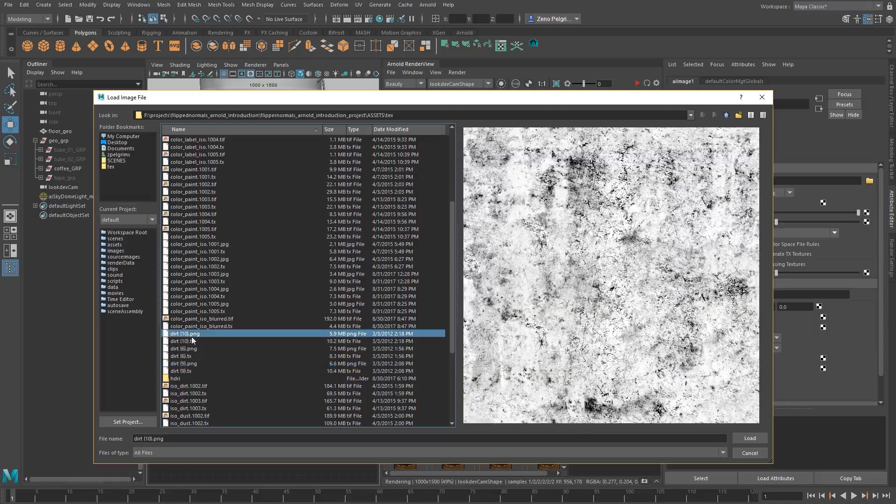
pyautogui.click(187, 340)
pyautogui.doubleClick(191, 334)
pyautogui.click(192, 334)
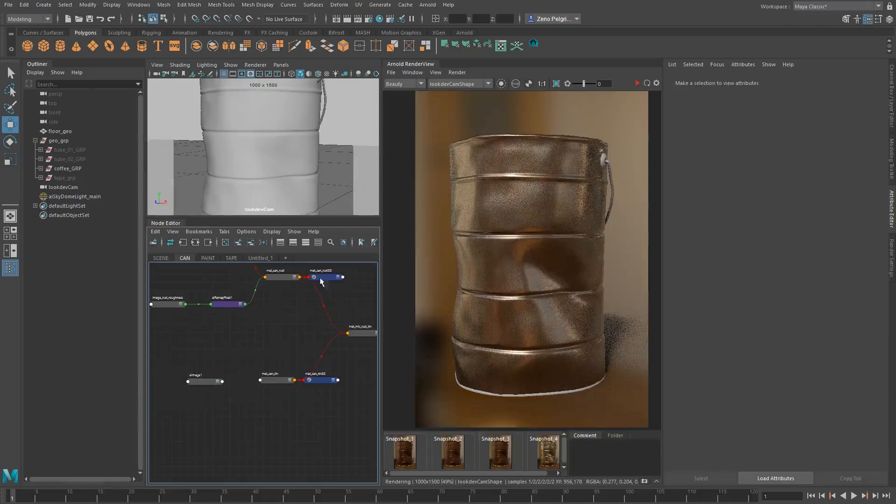
# Set the dirt image node's color space to Raw
pyautogui.click(205, 383)
pyautogui.click(759, 234)
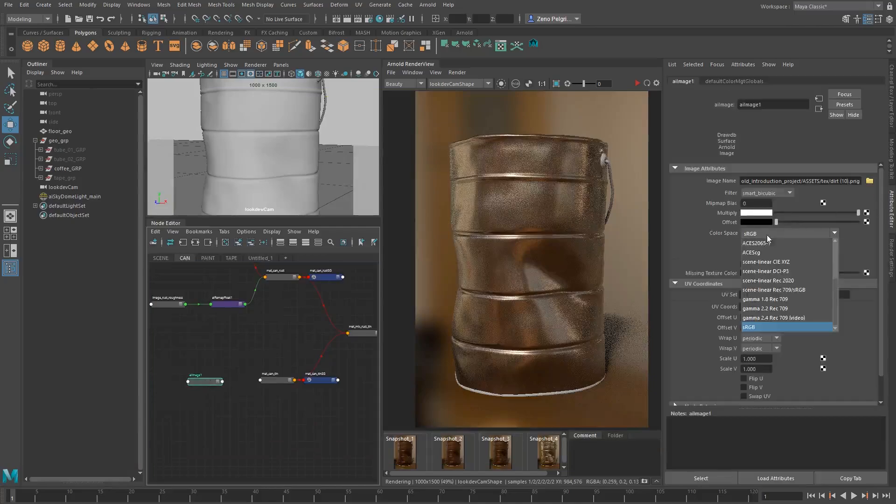
pyautogui.click(759, 263)
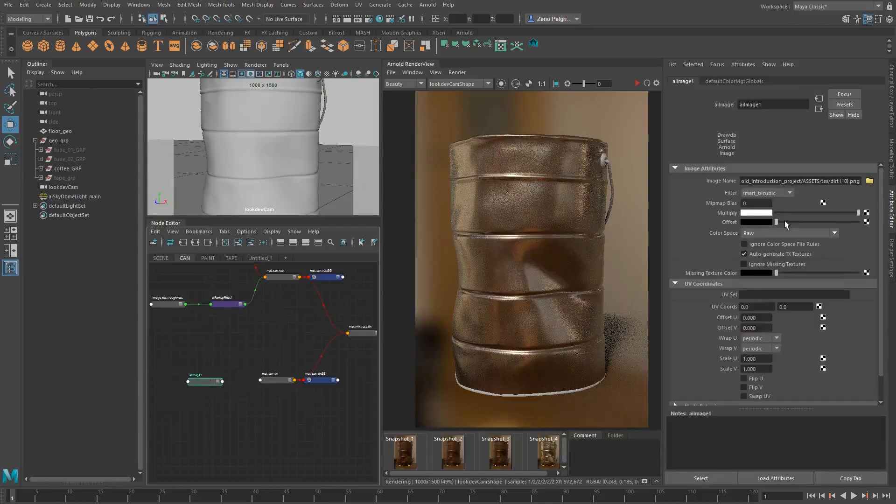
# Line up the dirt image node with mat_can_tin, leaving a wider gap between the two nodes
pyautogui.moveTo(197, 384); pyautogui.dragTo(199, 382)
pyautogui.doubleClick(198, 374)
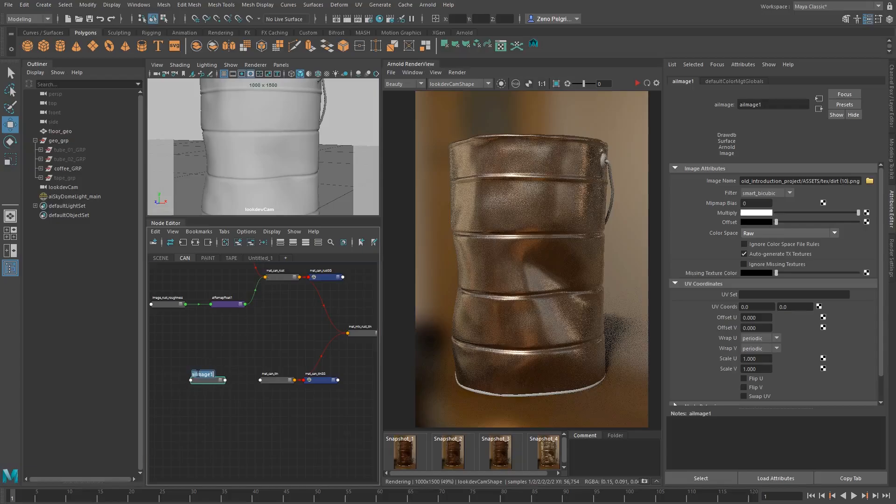
pyautogui.click(220, 344)
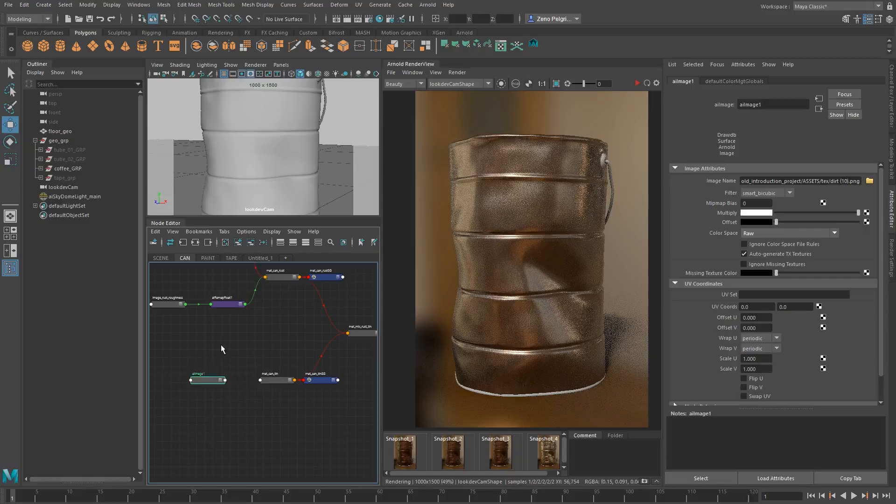
pyautogui.moveTo(200, 378); pyautogui.dragTo(178, 380)
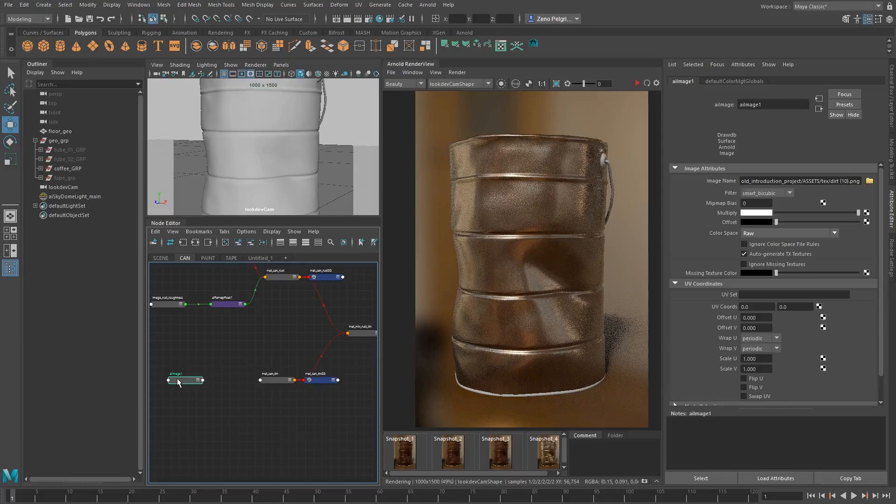
# Rename the dirt image node image_breakup_01 and place it between the rust and tin branches, keeping its color space Raw
pyautogui.click(752, 233)
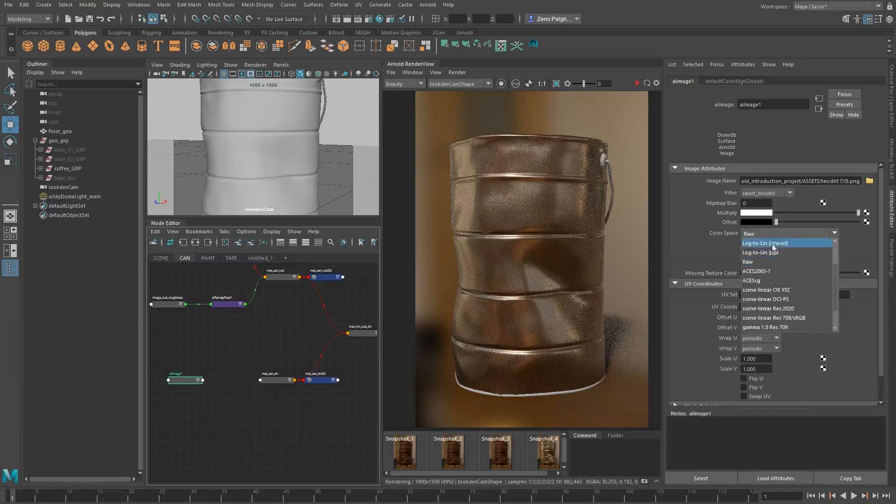
pyautogui.click(765, 235)
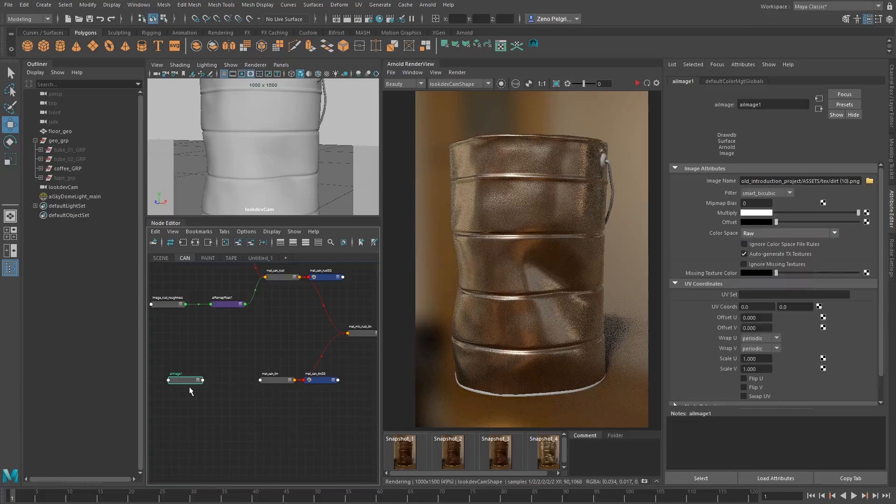
pyautogui.doubleClick(176, 373)
pyautogui.write('image bre')
pyautogui.write('akup_01')
pyautogui.press('Return')
pyautogui.moveTo(181, 381); pyautogui.dragTo(208, 343)
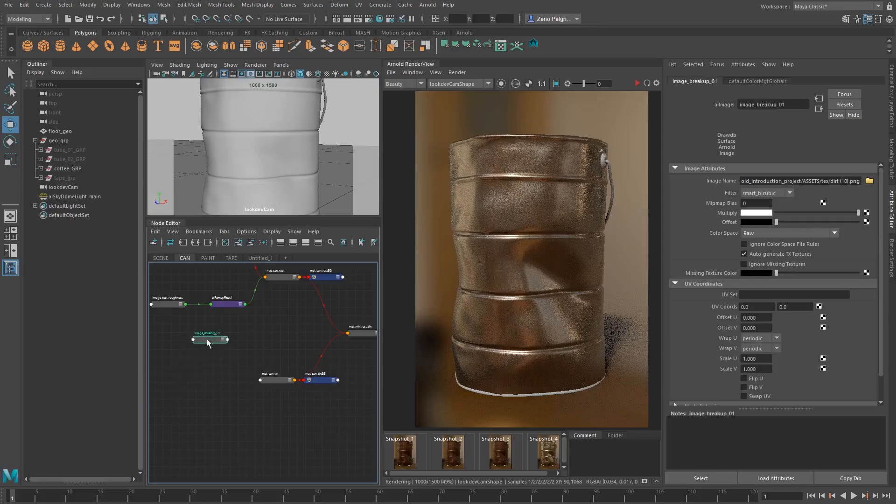
# Create an aiRemapFloat node in the CAN network, just after image_breakup_01
pyautogui.keyDown('alt'); pyautogui.moveTo(287, 344); pyautogui.dragTo(281, 375, button='middle'); pyautogui.keyUp('alt')
pyautogui.scroll(3, 254, 372)
pyautogui.click(254, 372)
pyautogui.press('Tab')
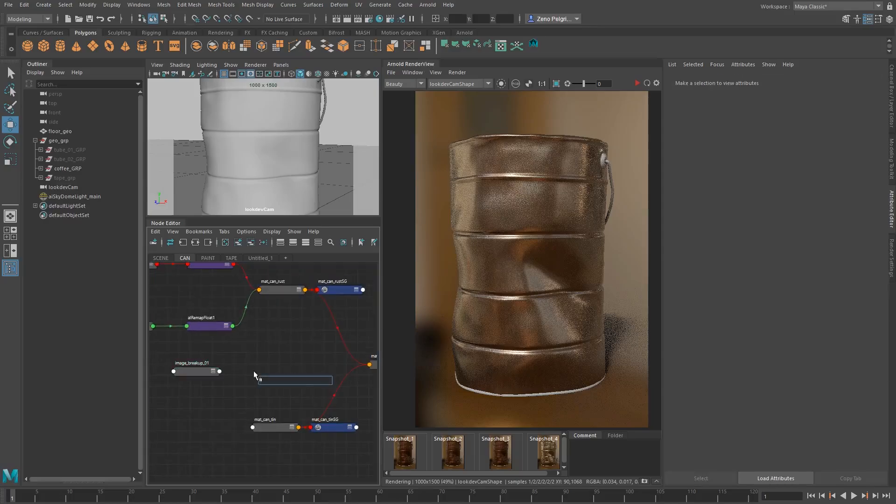
pyautogui.write('aiRemap')
pyautogui.press('Down')
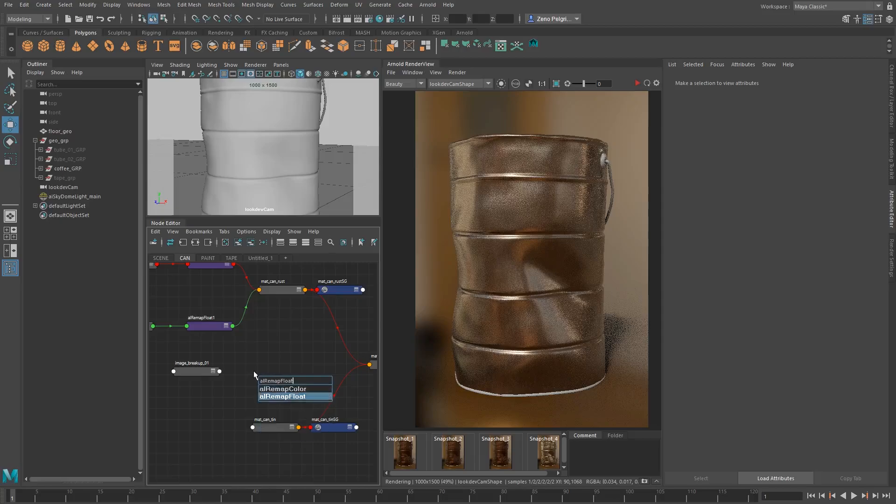
pyautogui.press('Return')
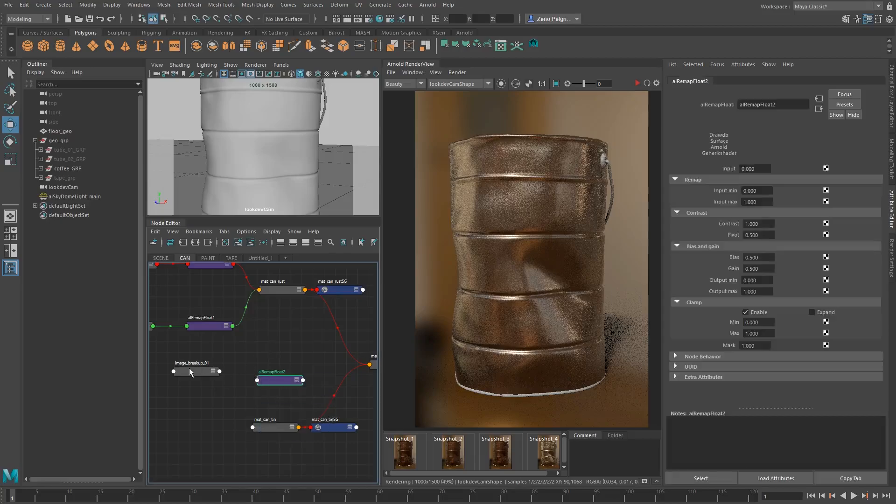
# Connect outColorR of image_breakup_01 to the input of the new aiRemapFloat node
pyautogui.moveTo(683, 218); pyautogui.dragTo(731, 169, button='middle')
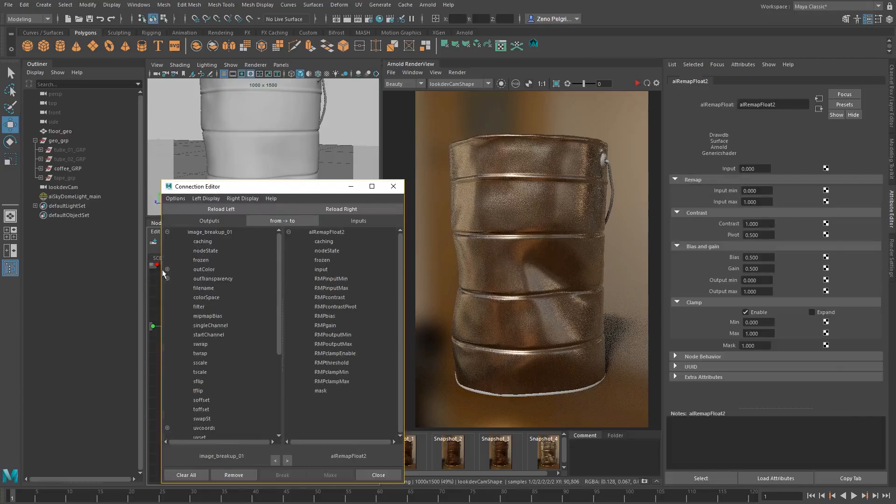
pyautogui.click(167, 269)
pyautogui.click(218, 279)
pyautogui.click(329, 269)
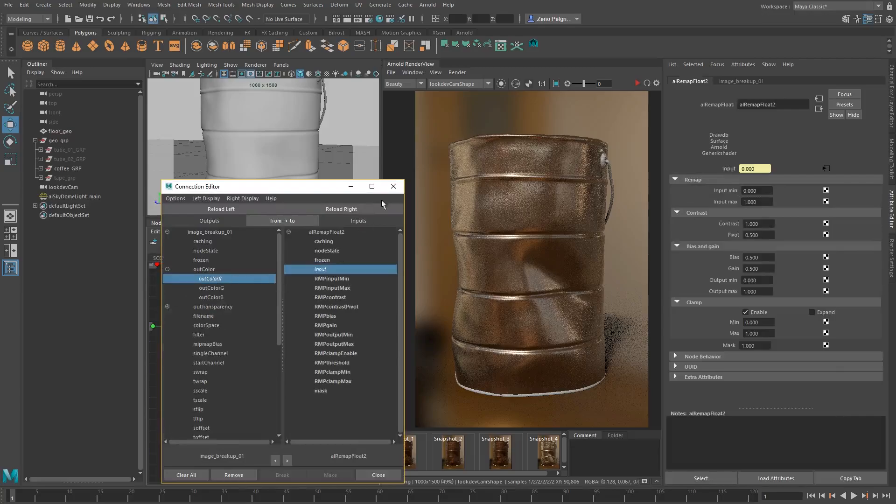
pyautogui.click(393, 186)
# Connect aiRemapFloat2 to the Mix Weight of mat_mix_rust_tin and line up image_breakup_01 with the remap node
pyautogui.click(321, 350)
pyautogui.moveTo(219, 365); pyautogui.dragTo(716, 190, button='middle')
pyautogui.keyDown('alt'); pyautogui.moveTo(277, 299); pyautogui.dragTo(377, 282, button='middle'); pyautogui.keyUp('alt')
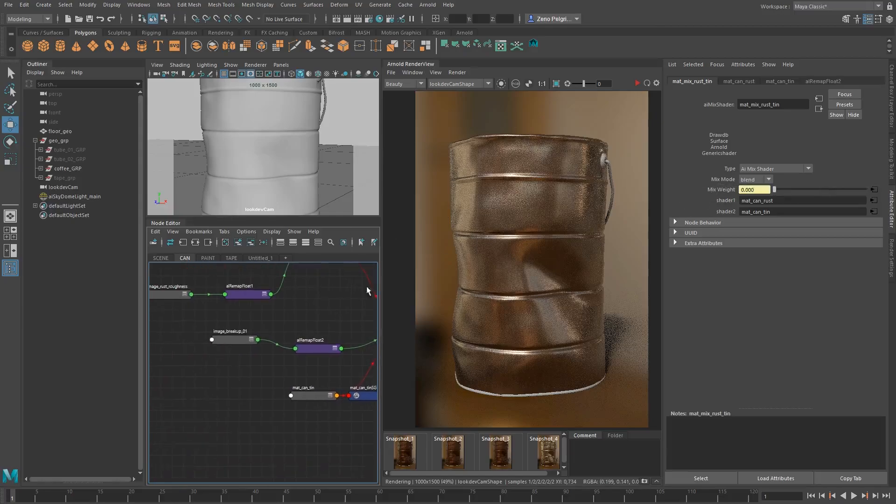
pyautogui.moveTo(223, 340); pyautogui.dragTo(219, 347)
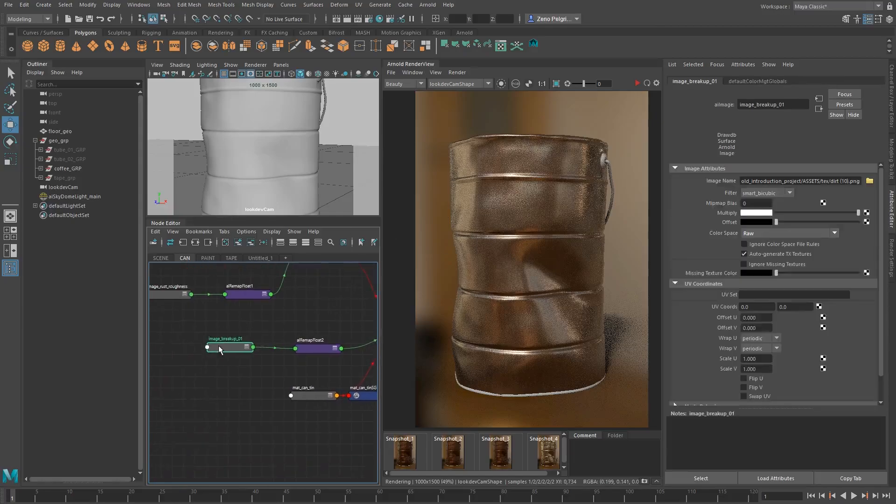
# Start the render, isolate image_breakup_01 on the can, and set its Scale U and Scale V to 2
pyautogui.click(637, 85)
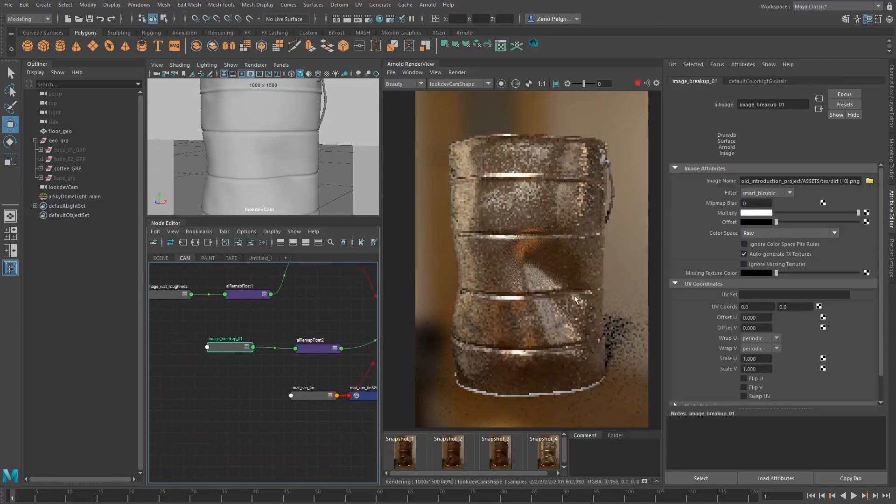
pyautogui.click(501, 84)
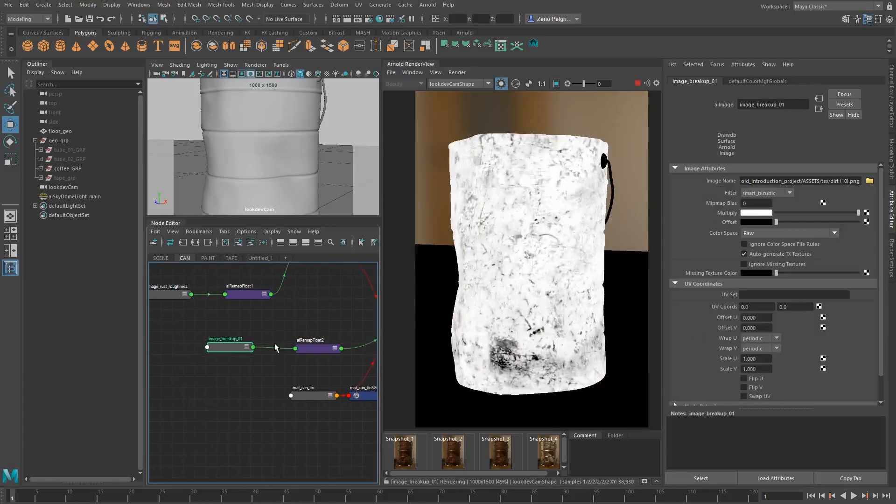
pyautogui.click(757, 359)
pyautogui.write('2')
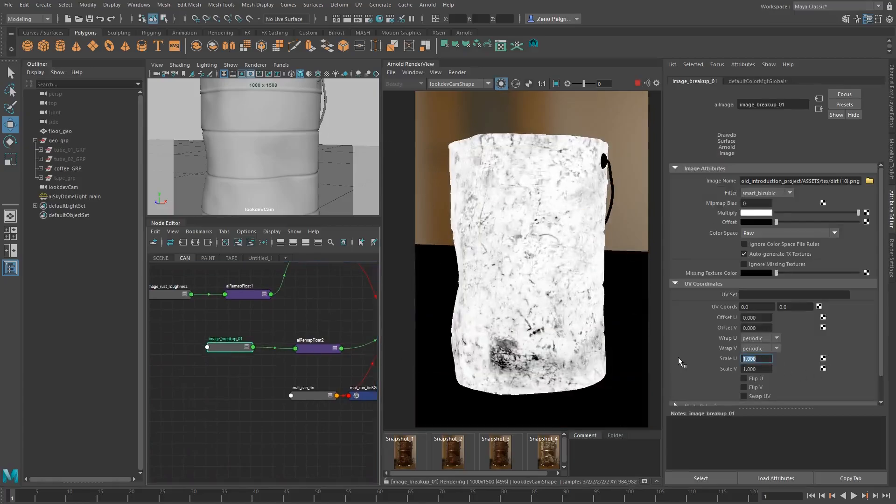
pyautogui.press('Tab')
pyautogui.write('2')
pyautogui.press('Tab')
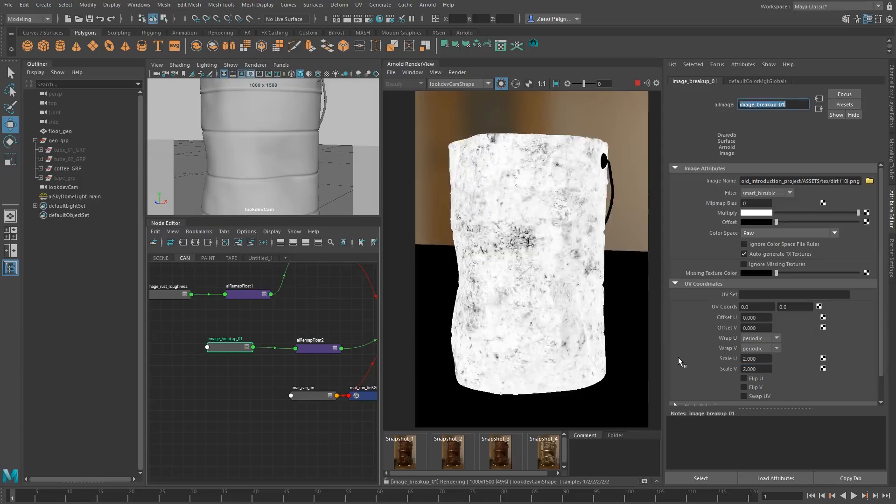
# Shift the breakup texture on the can with Offset U 0.470 and Offset V 0.360
pyautogui.click(757, 317)
pyautogui.write('0.6')
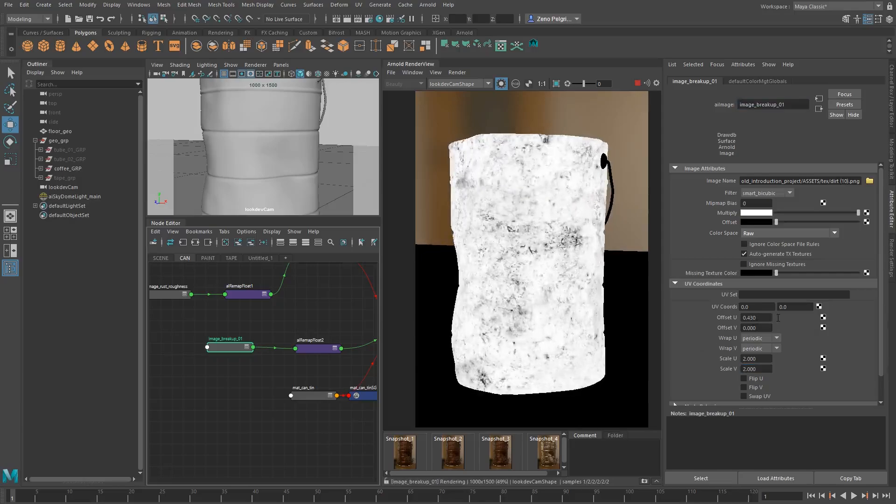
pyautogui.press('Return')
pyautogui.keyDown('ctrl'); pyautogui.moveTo(786, 319); pyautogui.dragTo(780, 327); pyautogui.keyUp('ctrl')
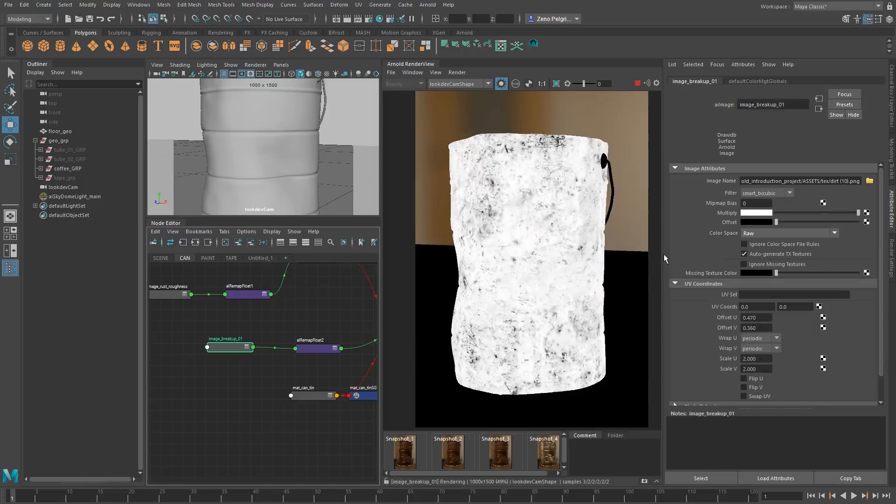
# Increase the breakup mask's contrast in aiRemapFloat2 with Input min 0.610 and Input max 0.930
pyautogui.click(313, 348)
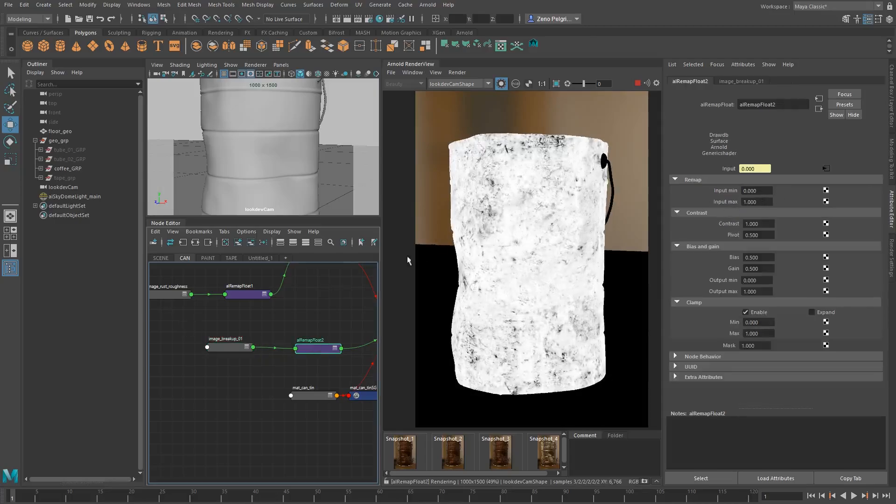
pyautogui.moveTo(339, 301); pyautogui.dragTo(256, 305, button='middle')
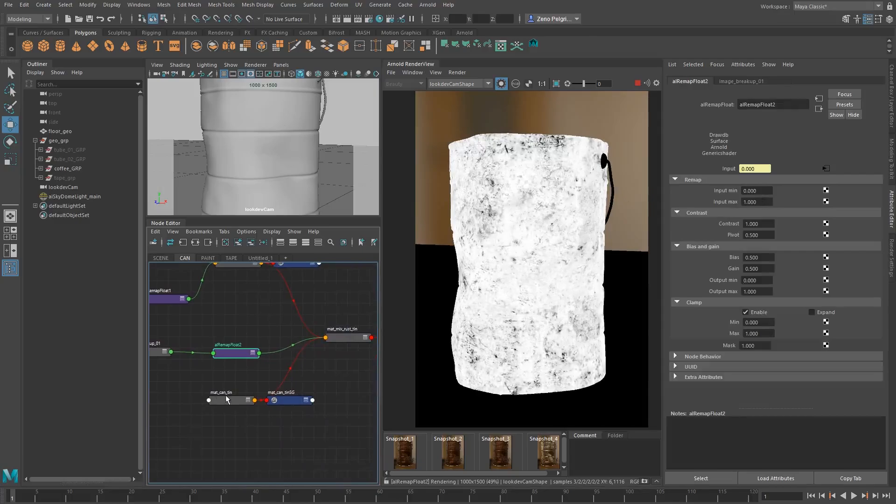
pyautogui.moveTo(205, 336); pyautogui.dragTo(222, 353, button='middle')
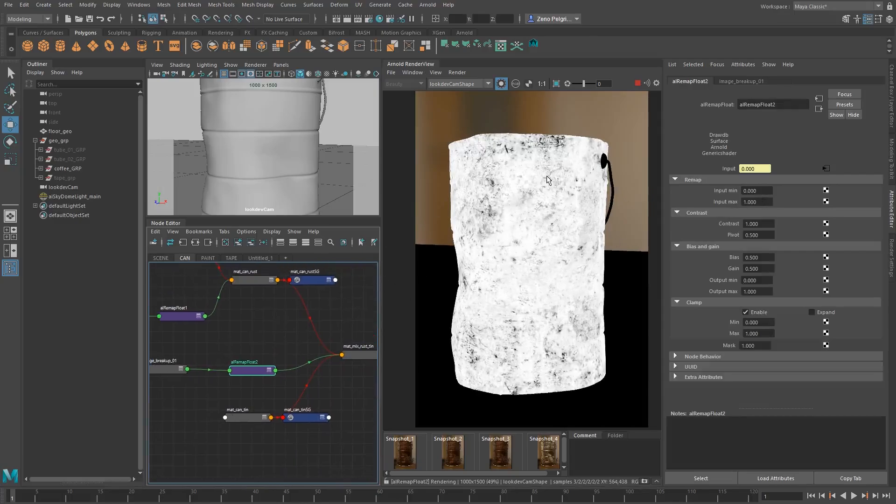
pyautogui.moveTo(761, 203)
pyautogui.keyDown('ctrl'); pyautogui.mouseDown()
pyautogui.moveTo(743, 202)
pyautogui.moveTo(792, 190)
pyautogui.moveTo(763, 203)
pyautogui.mouseUp(); pyautogui.keyUp('ctrl')
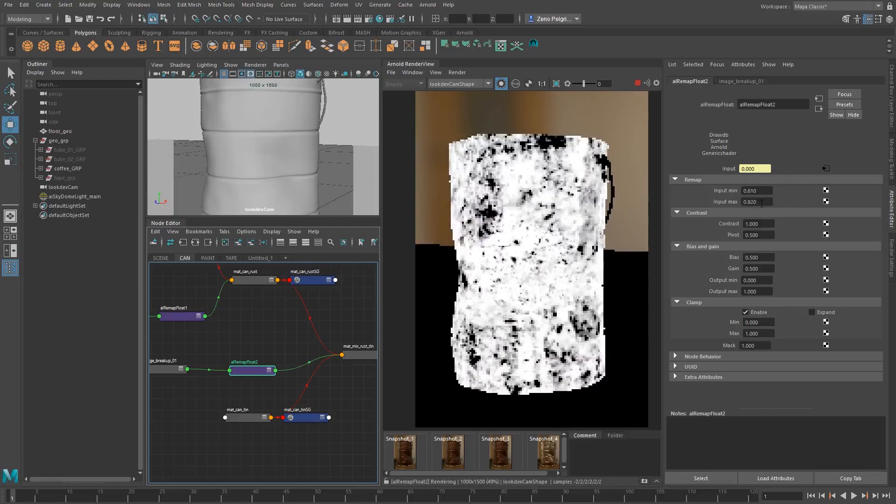
# Return to the full render of mat_mix_rust_tin and examine the rust and tin blend up close with a cropped render region
pyautogui.click(347, 355)
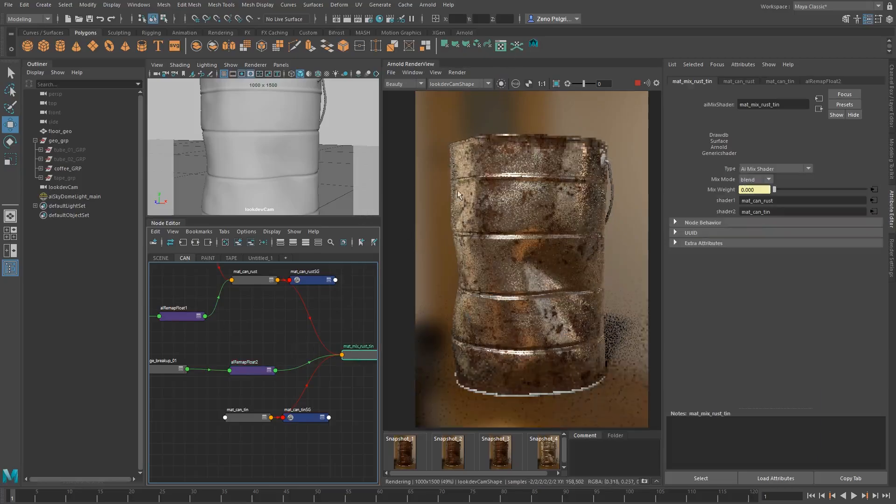
pyautogui.keyDown('shift'); pyautogui.moveTo(451, 184); pyautogui.dragTo(526, 241); pyautogui.keyUp('shift')
pyautogui.scroll(1, 487, 221)
pyautogui.moveTo(461, 203); pyautogui.dragTo(476, 223, button='middle')
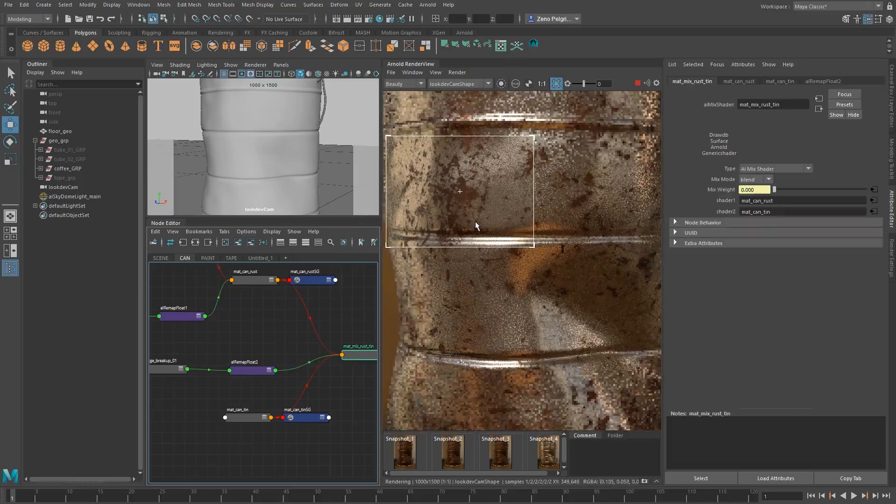
pyautogui.scroll(-2, 468, 173)
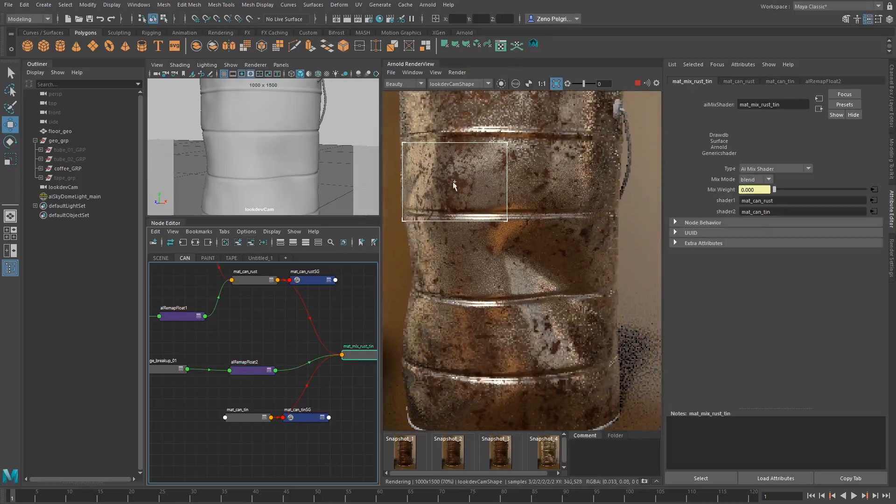
pyautogui.scroll(-2, 478, 176)
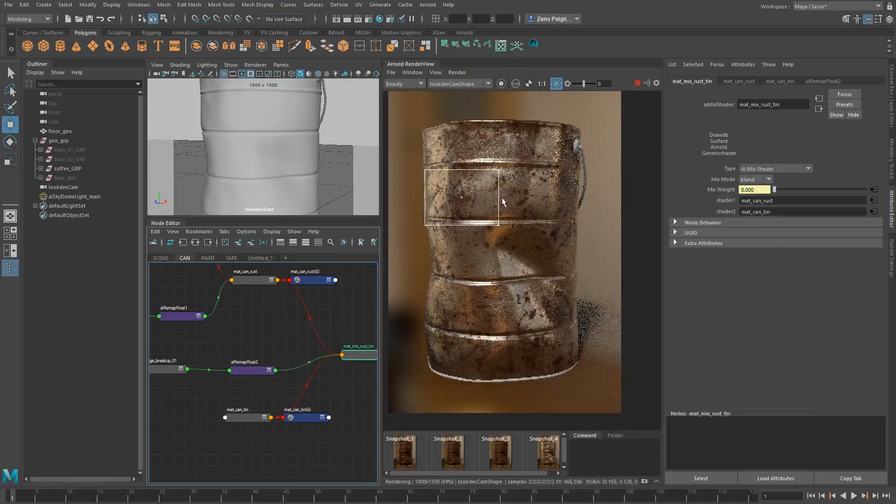
pyautogui.scroll(2, 504, 194)
pyautogui.moveTo(449, 200); pyautogui.dragTo(460, 221, button='middle')
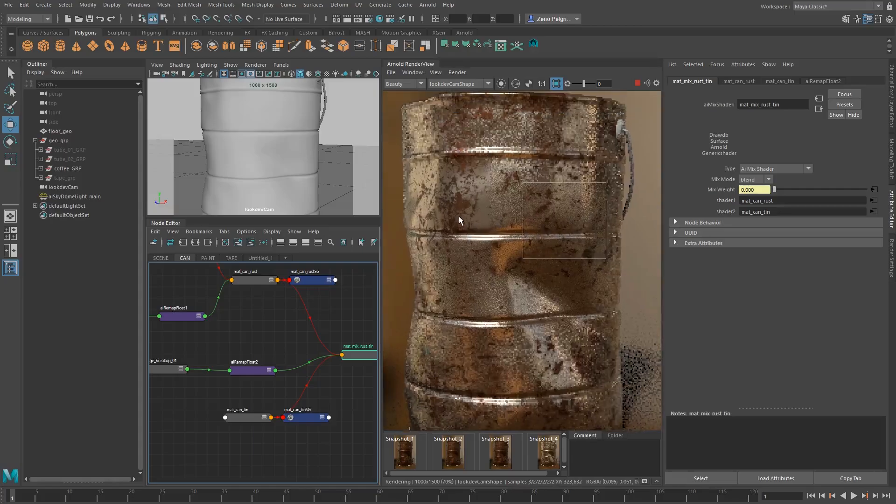
pyautogui.moveTo(445, 176); pyautogui.dragTo(523, 250)
pyautogui.scroll(-2, 515, 260)
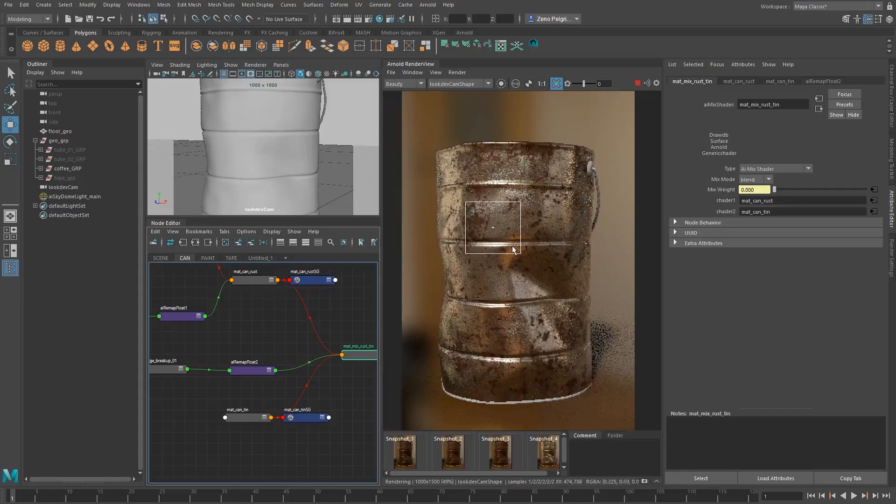
pyautogui.moveTo(506, 299); pyautogui.dragTo(522, 296, button='middle')
# Set Scale U and Scale V of image_breakup_01 to 4 and check the can's surface up close in the render
pyautogui.moveTo(166, 370); pyautogui.dragTo(210, 362, button='middle')
pyautogui.click(210, 362)
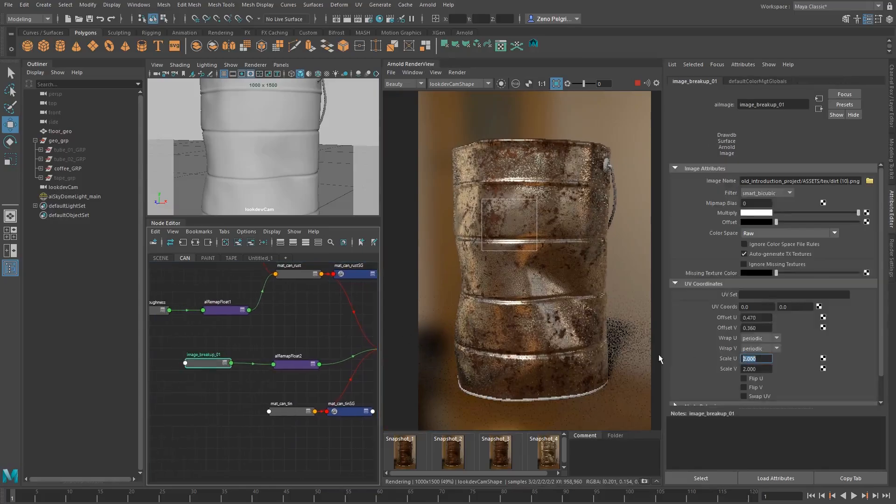
pyautogui.keyDown('shift'); pyautogui.click(574, 294); pyautogui.keyUp('shift')
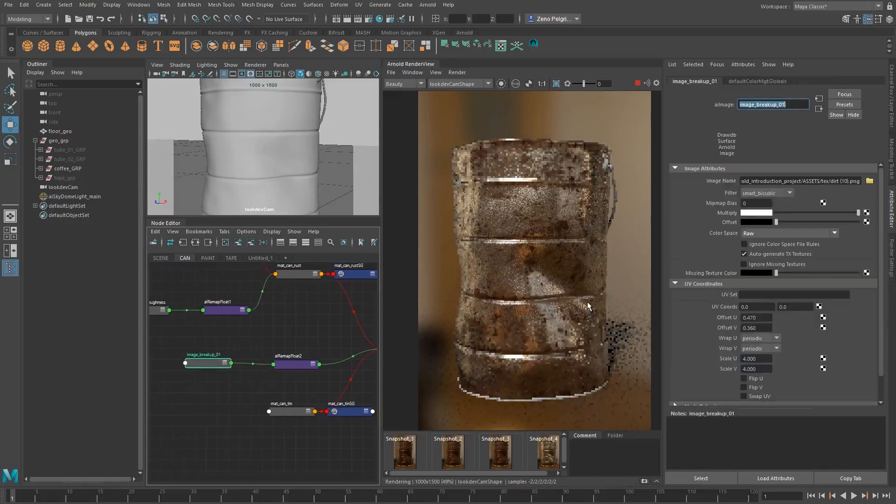
pyautogui.scroll(1, 488, 158)
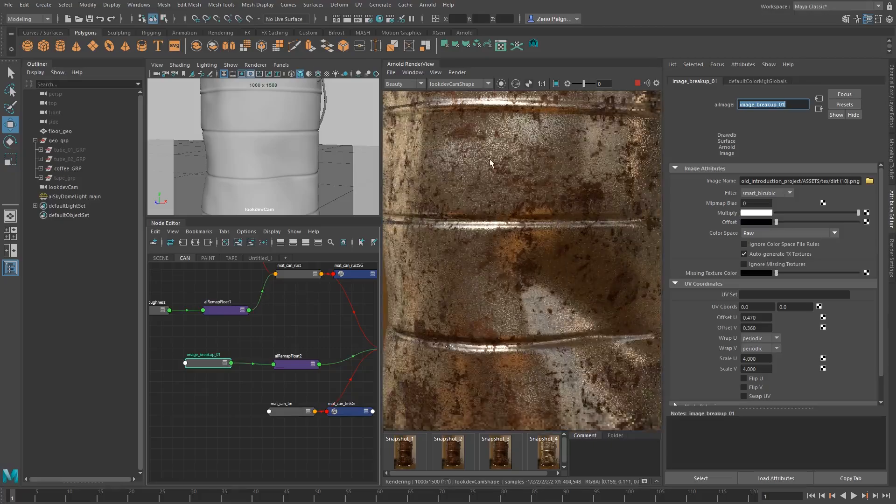
pyautogui.press('alt')
pyautogui.scroll(-3, 490, 163)
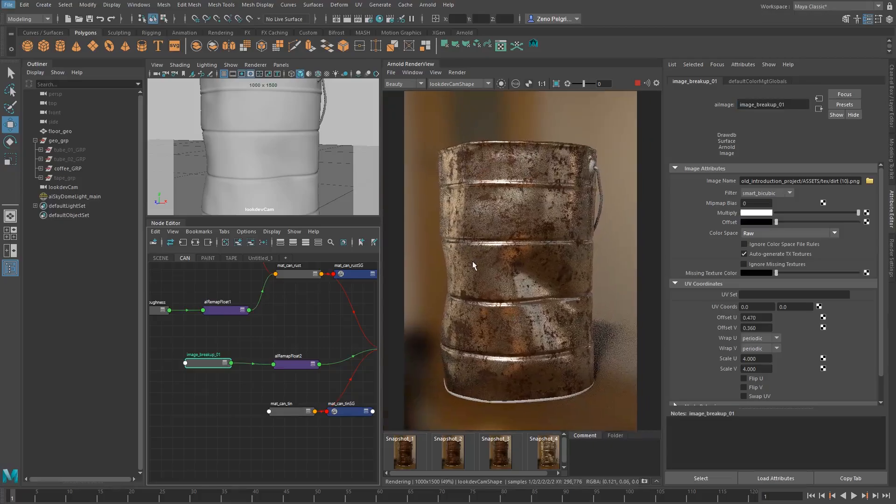
# Set aiRemapFloat2's Input min to 0.520 and Input max to 0.900, and check the blend in a cropped region of the can
pyautogui.click(287, 365)
pyautogui.moveTo(310, 316); pyautogui.dragTo(267, 323, button='middle')
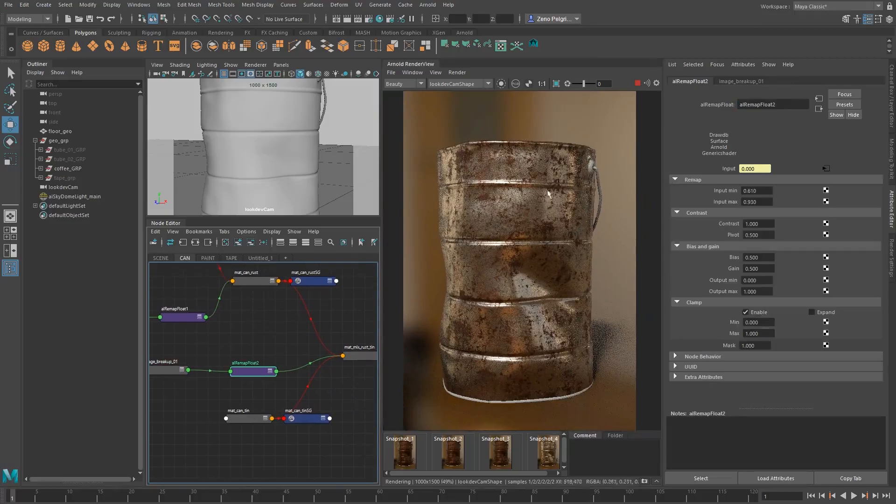
pyautogui.moveTo(761, 193)
pyautogui.keyDown('ctrl'); pyautogui.mouseDown()
pyautogui.moveTo(761, 201)
pyautogui.moveTo(760, 194)
pyautogui.mouseUp(); pyautogui.keyUp('ctrl')
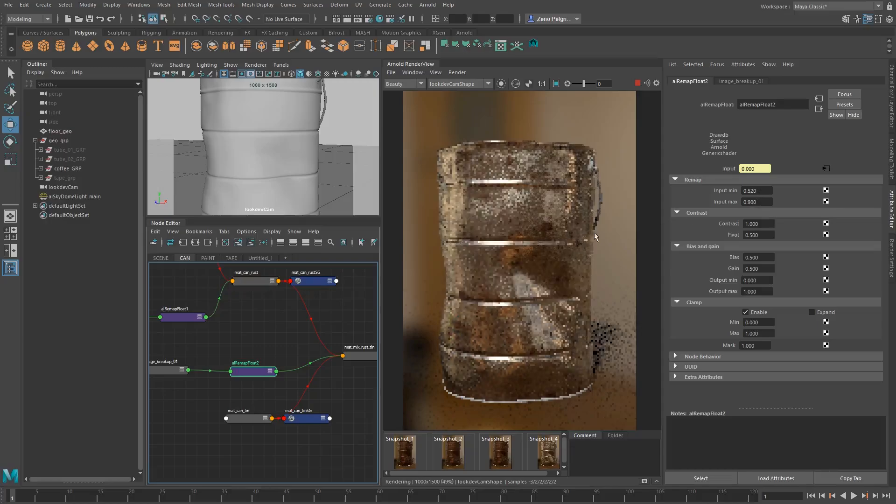
pyautogui.scroll(3, 483, 229)
pyautogui.keyDown('shift'); pyautogui.moveTo(458, 187); pyautogui.dragTo(555, 283); pyautogui.keyUp('shift')
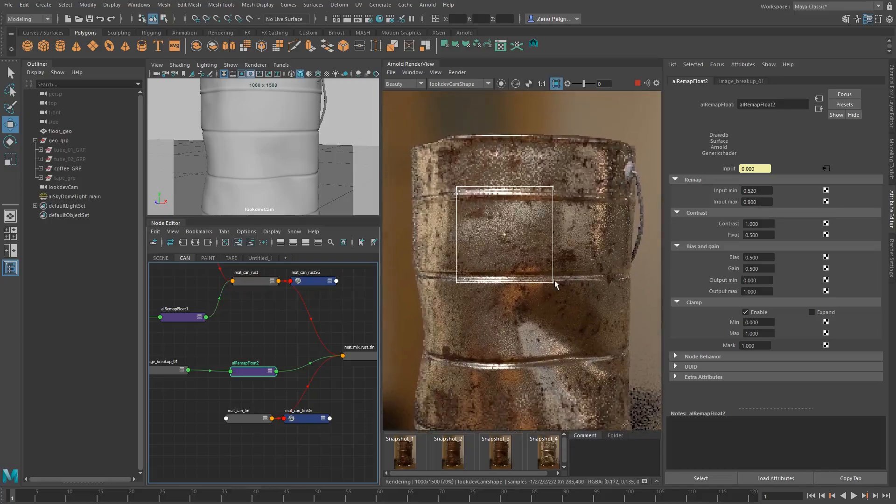
pyautogui.scroll(3, 508, 227)
pyautogui.scroll(-2, 507, 225)
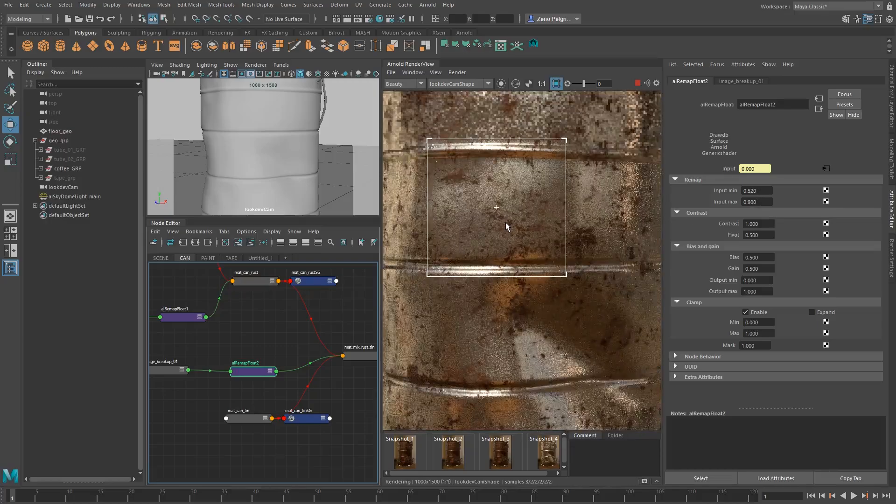
pyautogui.press('f')
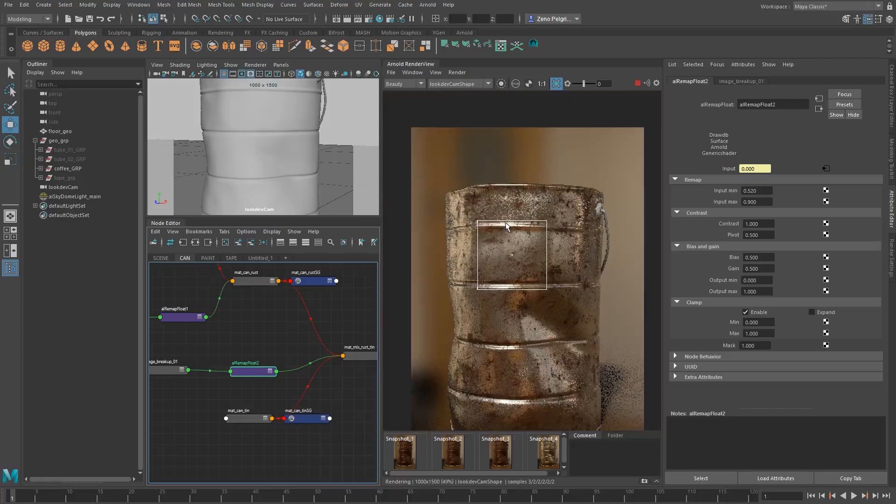
# Examine the rust and tin blend up close in the cropped region, and return to rendering the whole can
pyautogui.scroll(3, 512, 225)
pyautogui.scroll(2, 512, 226)
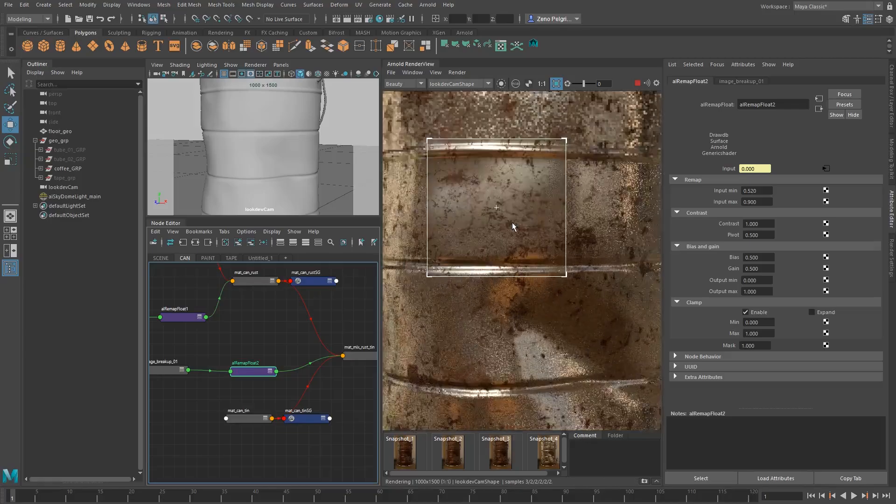
pyautogui.scroll(-4, 514, 233)
pyautogui.keyDown('shift'); pyautogui.click(499, 256); pyautogui.keyUp('shift')
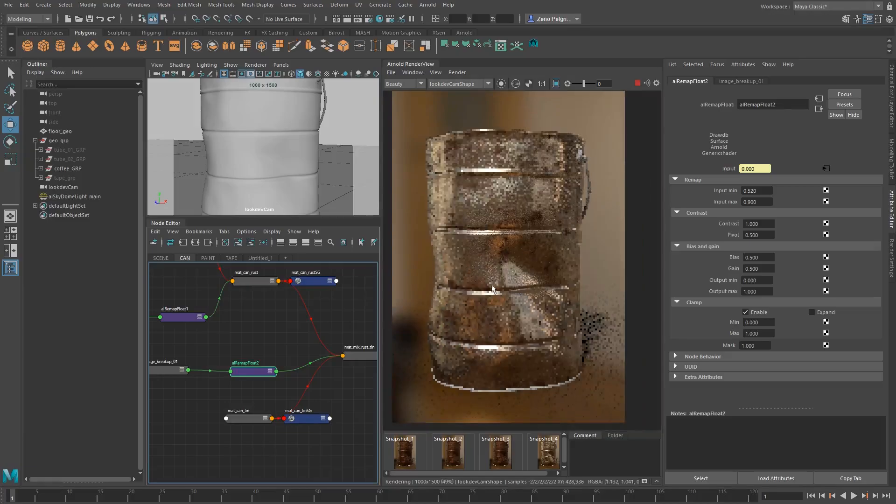
pyautogui.moveTo(498, 258); pyautogui.dragTo(509, 258, button='middle')
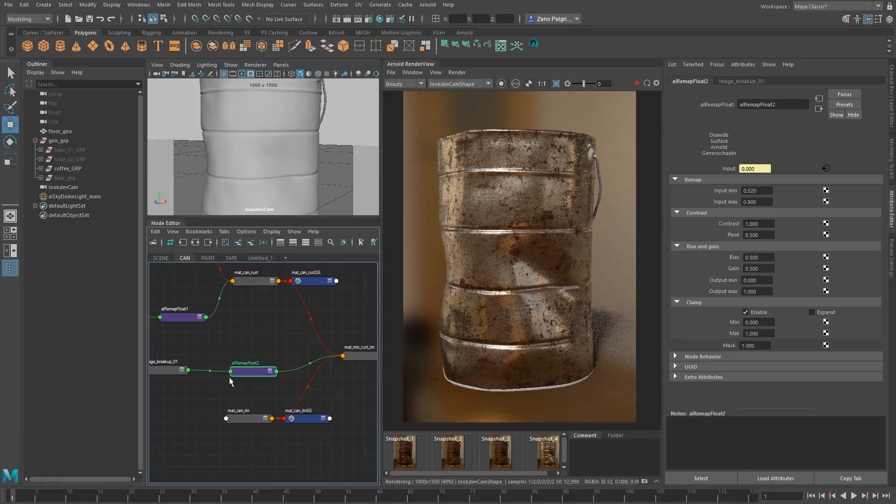
# Tidy the node graph by repositioning mat_can_tin and mat_mix_rust_tin together with their shading groups
pyautogui.moveTo(233, 387); pyautogui.dragTo(306, 364, button='middle')
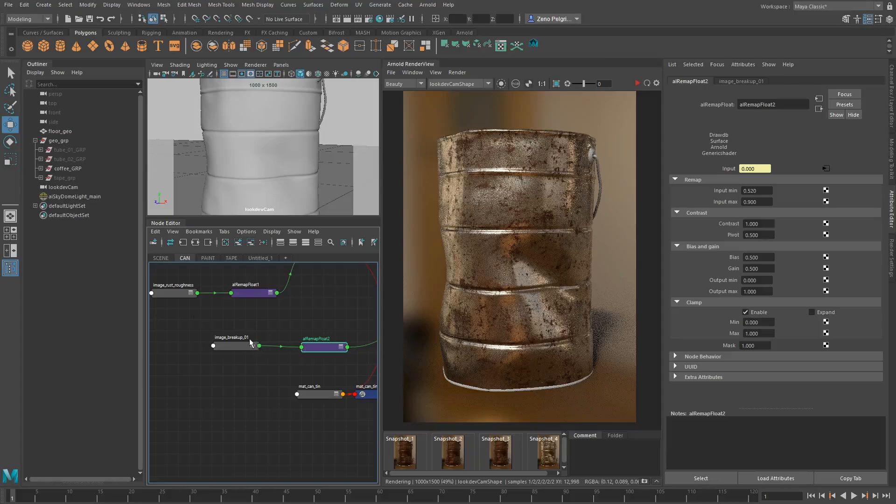
pyautogui.moveTo(324, 347); pyautogui.dragTo(315, 348)
pyautogui.scroll(-3, 172, 290)
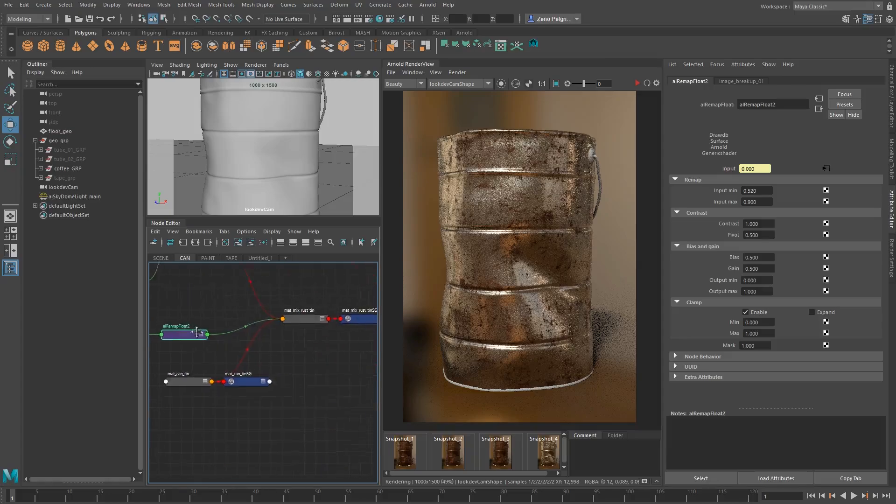
pyautogui.moveTo(244, 341); pyautogui.dragTo(330, 366)
pyautogui.moveTo(303, 353); pyautogui.dragTo(299, 377)
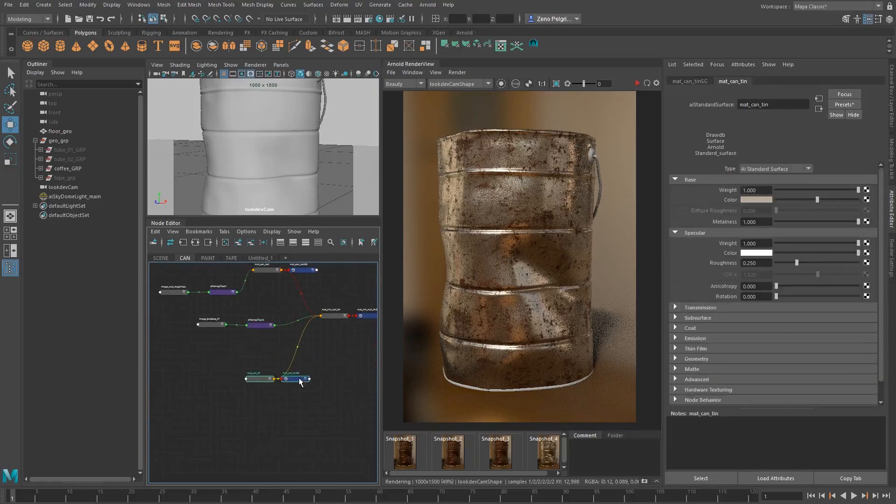
pyautogui.moveTo(325, 296); pyautogui.dragTo(371, 322)
pyautogui.moveTo(369, 314); pyautogui.dragTo(367, 322)
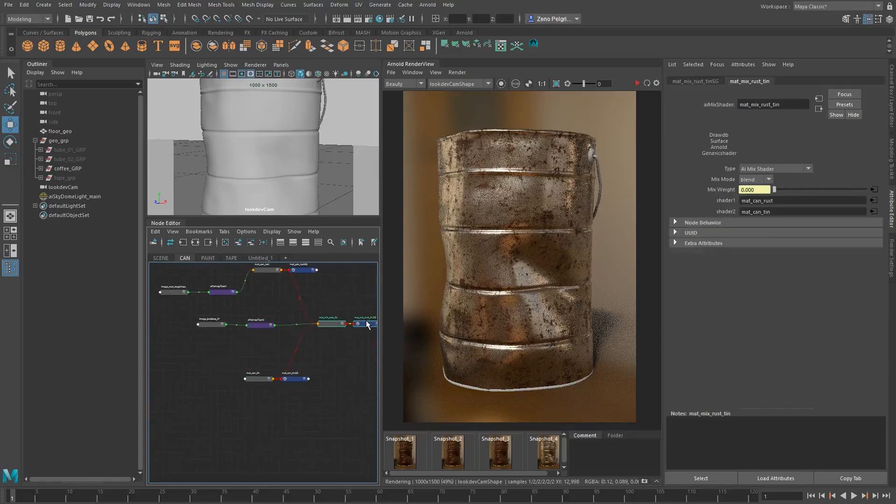
pyautogui.keyDown('alt'); pyautogui.moveTo(295, 364); pyautogui.dragTo(253, 391, button='middle'); pyautogui.keyUp('alt')
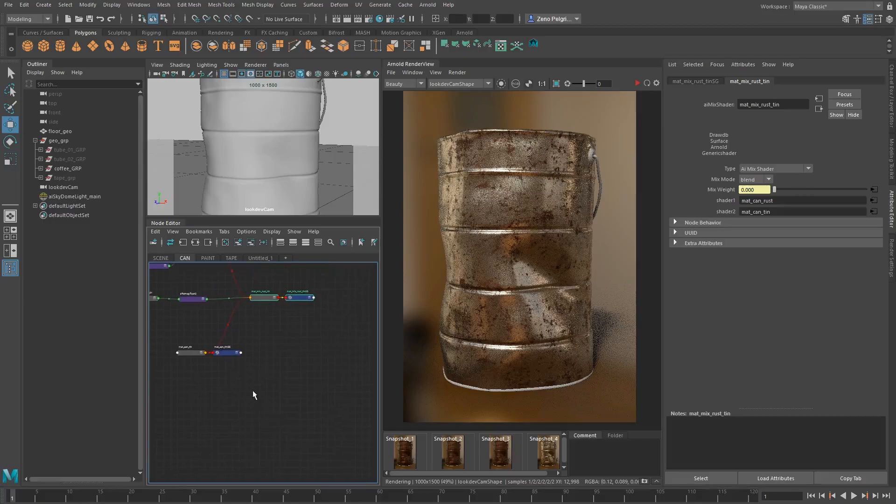
pyautogui.keyDown('alt'); pyautogui.moveTo(230, 349); pyautogui.dragTo(273, 361, button='middle'); pyautogui.keyUp('alt')
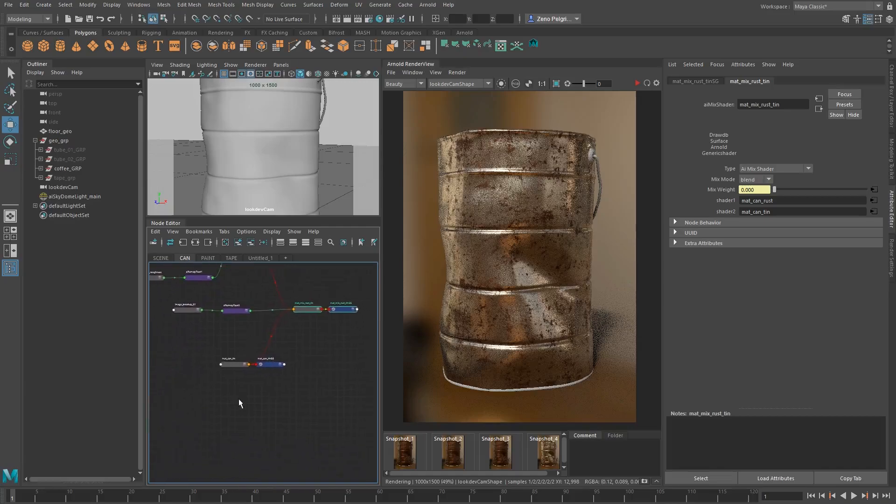
# Create an aiStandardSurface shader and place it with its shading group below the mat_can_tin nodes
pyautogui.click(274, 412)
pyautogui.press('Tab')
pyautogui.write('aiStand')
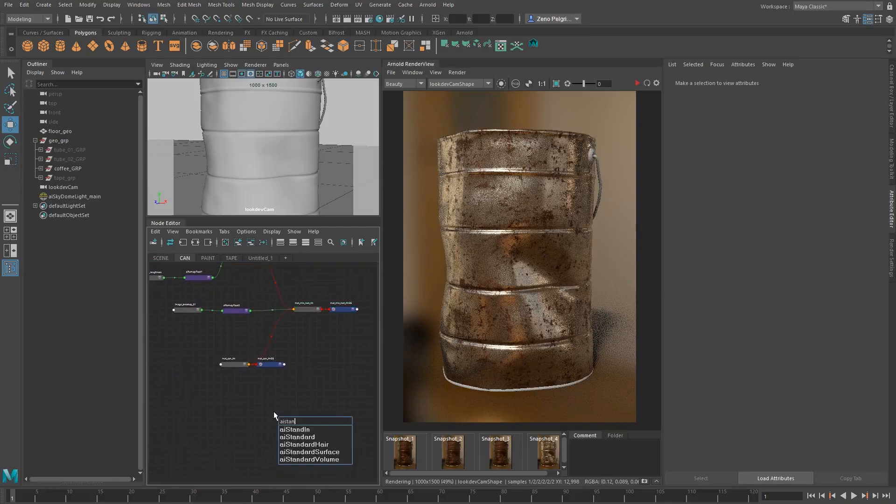
pyautogui.press('Down')
pyautogui.press('Down')
pyautogui.press('Down')
pyautogui.press('Down')
pyautogui.press('Return')
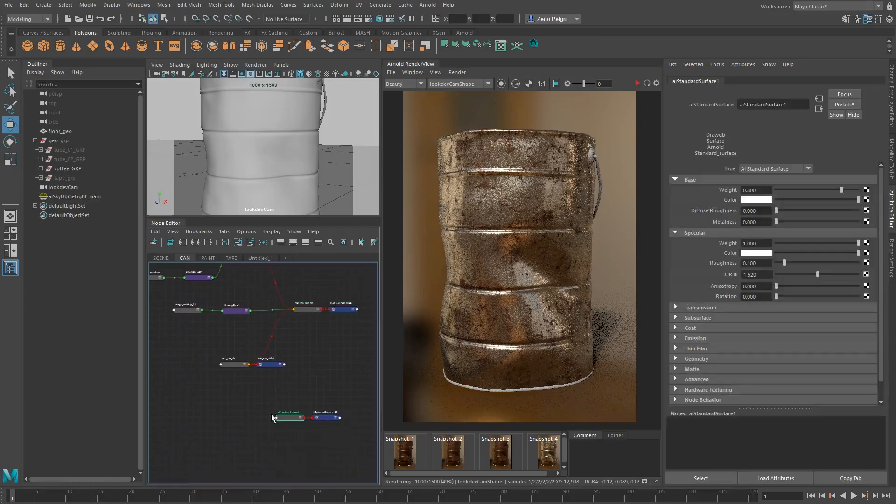
pyautogui.keyDown('alt'); pyautogui.moveTo(271, 414); pyautogui.dragTo(259, 394, button='middle'); pyautogui.keyUp('alt')
pyautogui.moveTo(283, 411); pyautogui.dragTo(285, 413)
pyautogui.moveTo(287, 396); pyautogui.dragTo(285, 413)
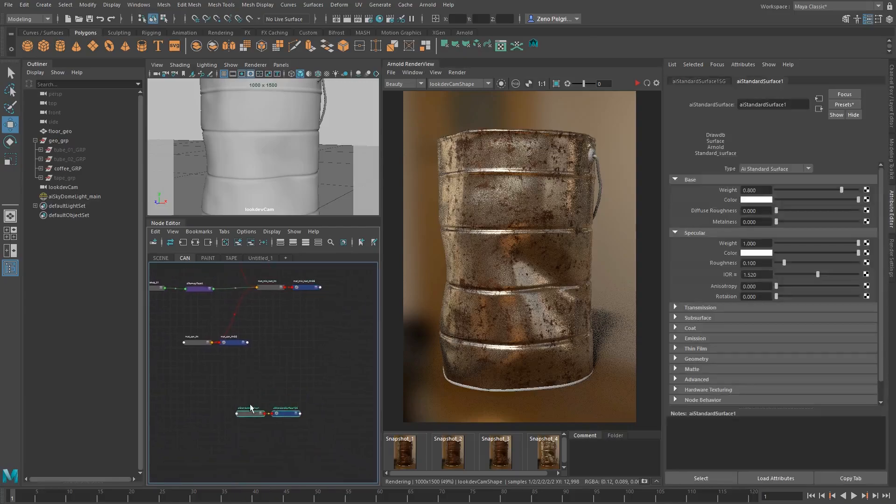
# Rename the new standard surface shader mat_can_label and its shading group mat_can_labelSG
pyautogui.click(249, 406)
pyautogui.doubleClick(249, 409)
pyautogui.rightClick(314, 431)
pyautogui.click(238, 429)
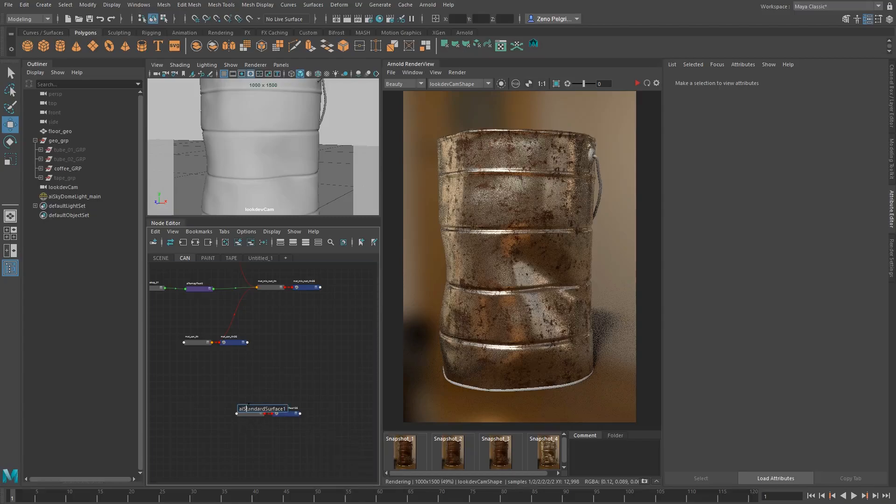
pyautogui.keyDown('alt'); pyautogui.moveTo(233, 441); pyautogui.dragTo(336, 462, button='right'); pyautogui.keyUp('alt')
pyautogui.keyDown('alt'); pyautogui.moveTo(262, 378); pyautogui.dragTo(251, 372, button='middle'); pyautogui.keyUp('alt')
pyautogui.doubleClick(258, 374)
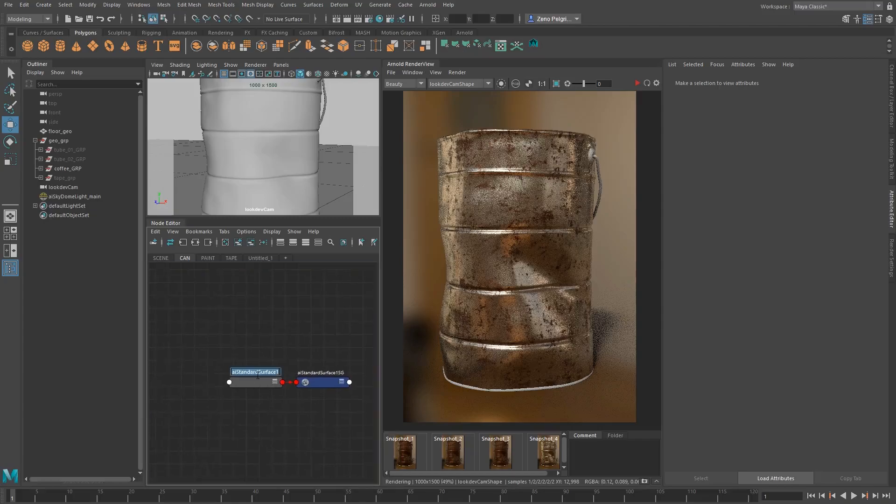
pyautogui.write('mat can label')
pyautogui.hotkey('ctrl', 'a')
pyautogui.doubleClick(314, 373)
pyautogui.write('mat_can_label')
pyautogui.write('SG')
pyautogui.press('Return')
# Create an aiMixShader node in the free space between the tin and label shaders
pyautogui.keyDown('alt'); pyautogui.moveTo(330, 346); pyautogui.dragTo(288, 388, button='right'); pyautogui.keyUp('alt')
pyautogui.press('Tab')
pyautogui.write('a')
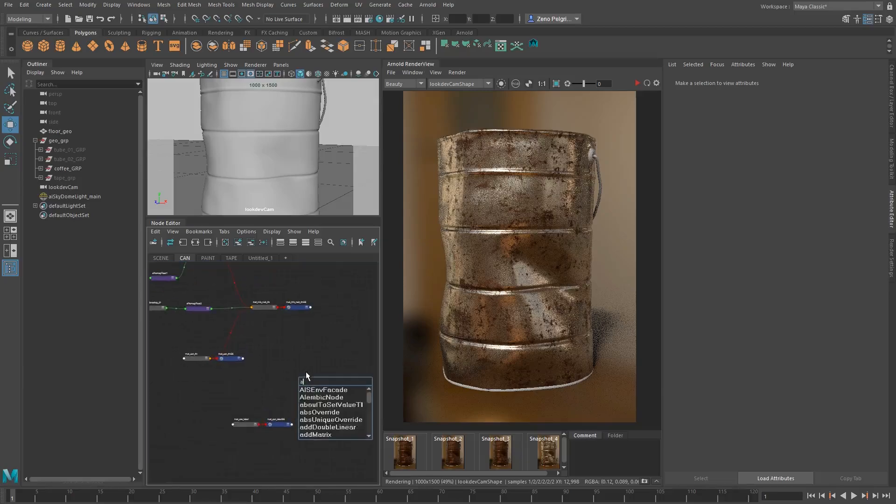
pyautogui.write('imix')
pyautogui.press('Down')
pyautogui.press('Return')
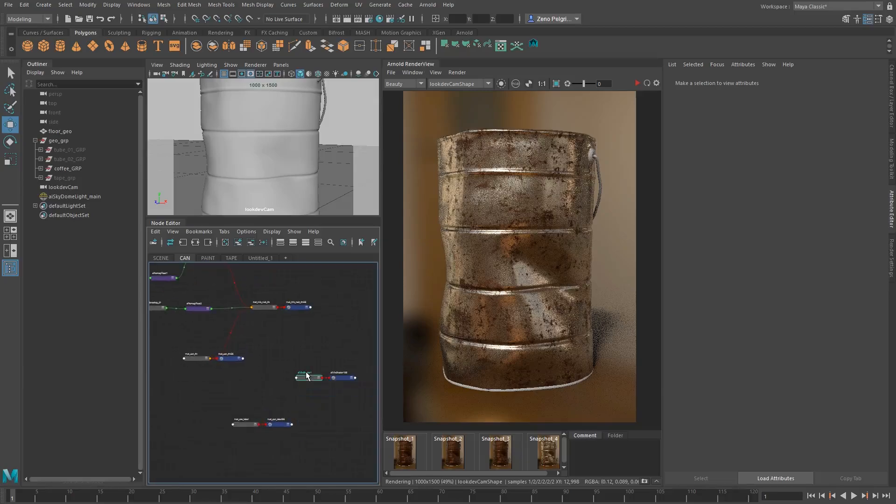
# Rename the new mix shader mat_mix_tin_label and its shading group mat_mix_tin_labelSG
pyautogui.scroll(2, 301, 366)
pyautogui.doubleClick(291, 354)
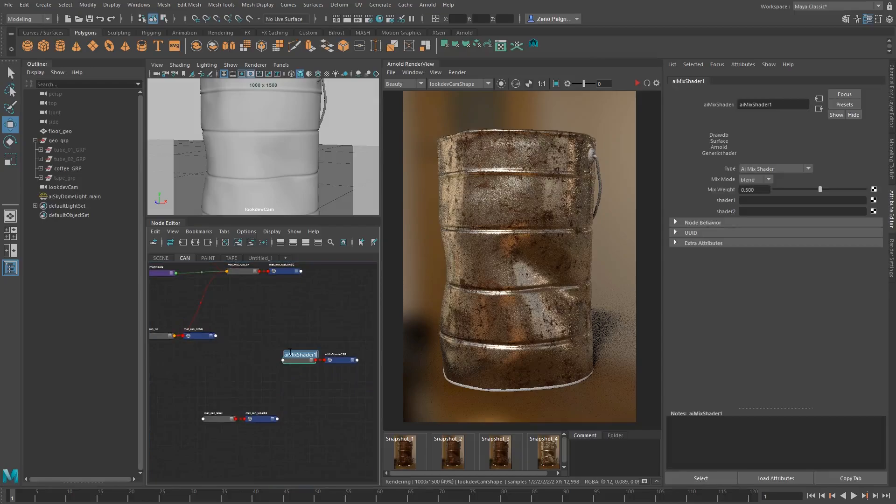
pyautogui.write('mat_m')
pyautogui.write('ix_tin_label')
pyautogui.hotkey('ctrl', 'a')
pyautogui.doubleClick(311, 354)
pyautogui.hotkey('ctrl', 'c')
pyautogui.doubleClick(339, 355)
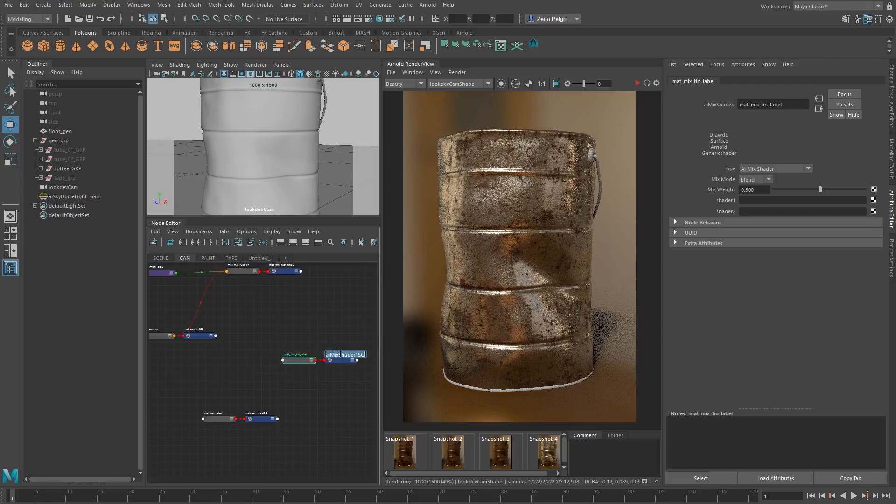
pyautogui.hotkey('ctrl', 'v')
pyautogui.write('SG')
pyautogui.click(336, 337)
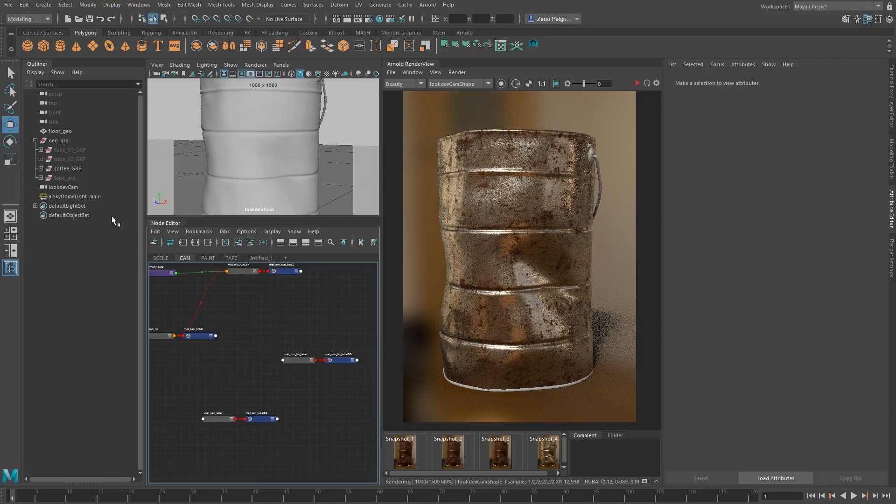
# Connect mat_mix_rust_tin as shader1 and mat_can_label as shader2 of mat_mix_tin_label
pyautogui.moveTo(271, 373); pyautogui.dragTo(250, 369, button='middle')
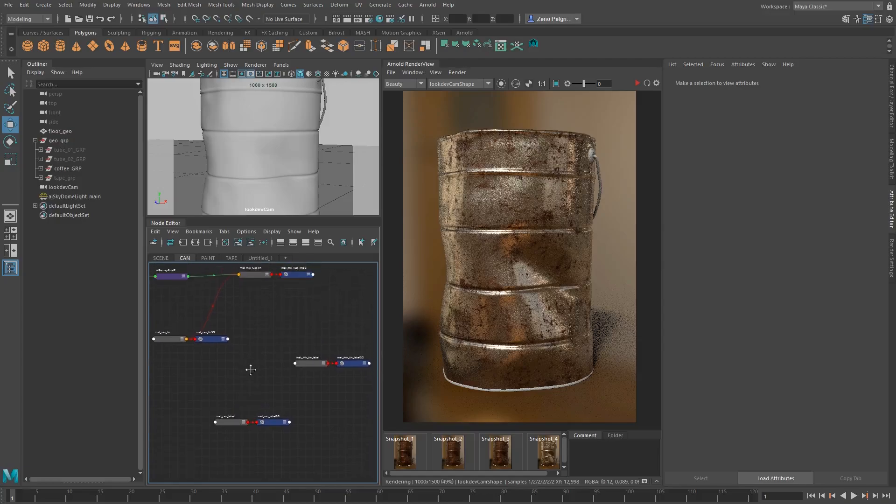
pyautogui.moveTo(293, 340); pyautogui.dragTo(358, 369)
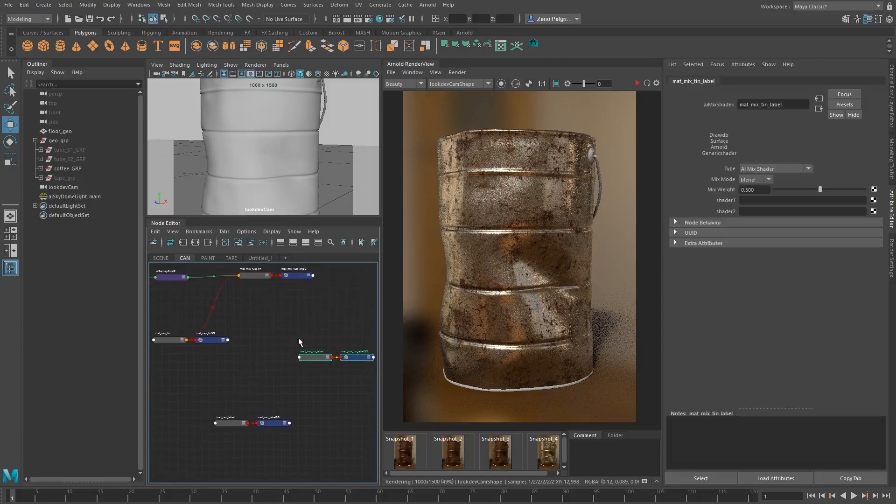
pyautogui.scroll(-3, 230, 391)
pyautogui.scroll(2, 304, 411)
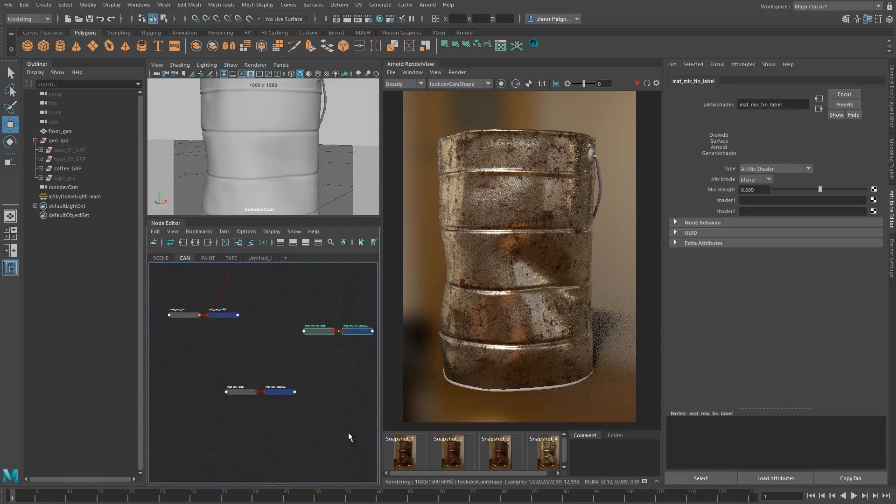
pyautogui.keyDown('alt'); pyautogui.moveTo(284, 337); pyautogui.dragTo(282, 349, button='middle'); pyautogui.keyUp('alt')
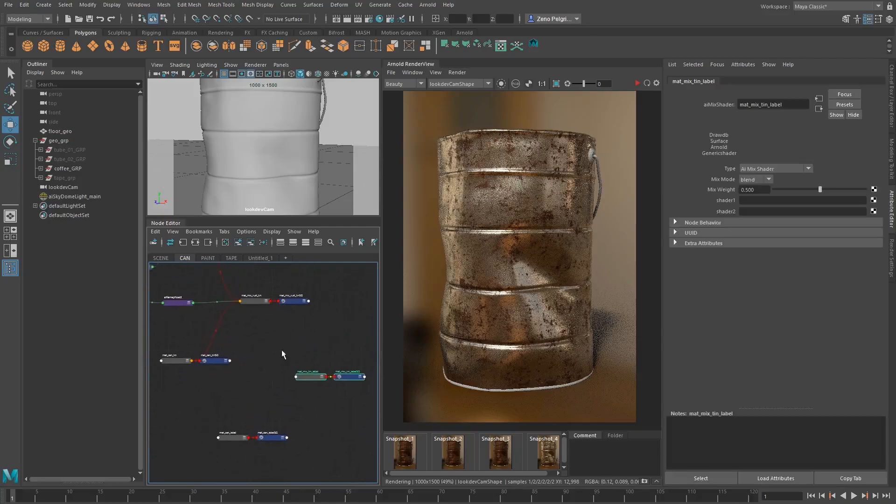
pyautogui.keyDown('alt'); pyautogui.moveTo(281, 350); pyautogui.dragTo(301, 344, button='right'); pyautogui.keyUp('alt')
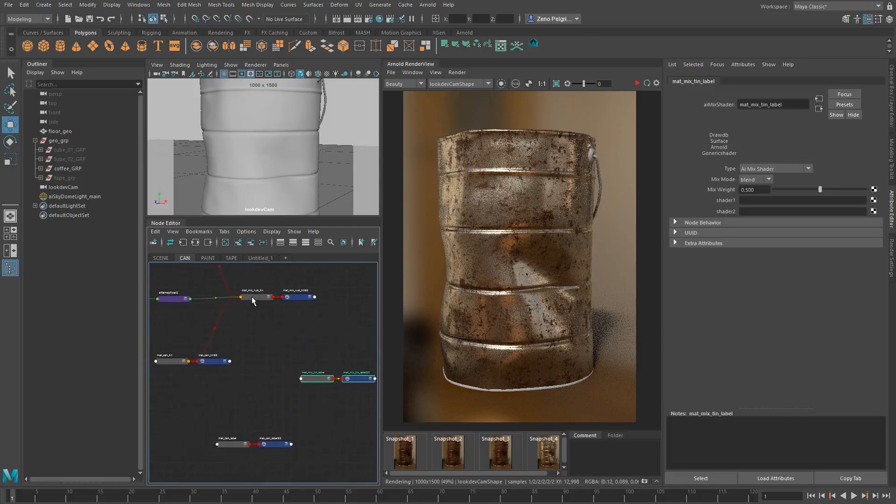
pyautogui.moveTo(253, 301); pyautogui.dragTo(757, 200, button='middle')
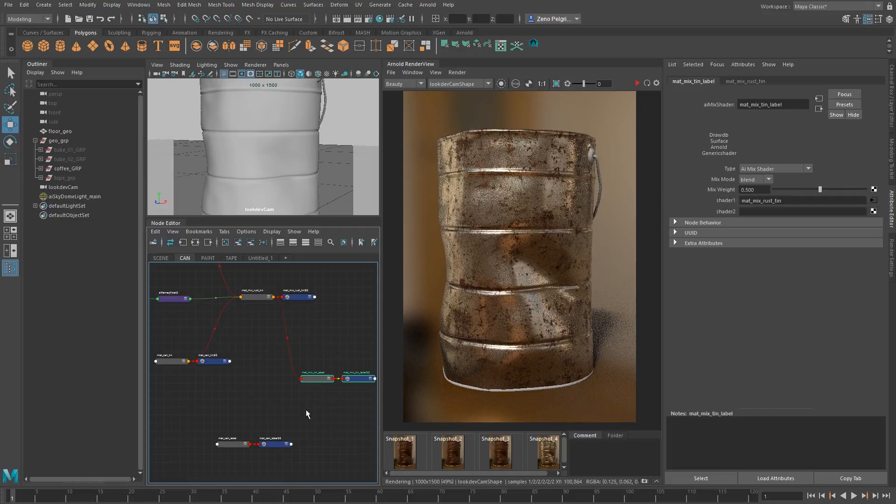
pyautogui.keyDown('alt'); pyautogui.moveTo(307, 414); pyautogui.dragTo(309, 386, button='middle'); pyautogui.keyUp('alt')
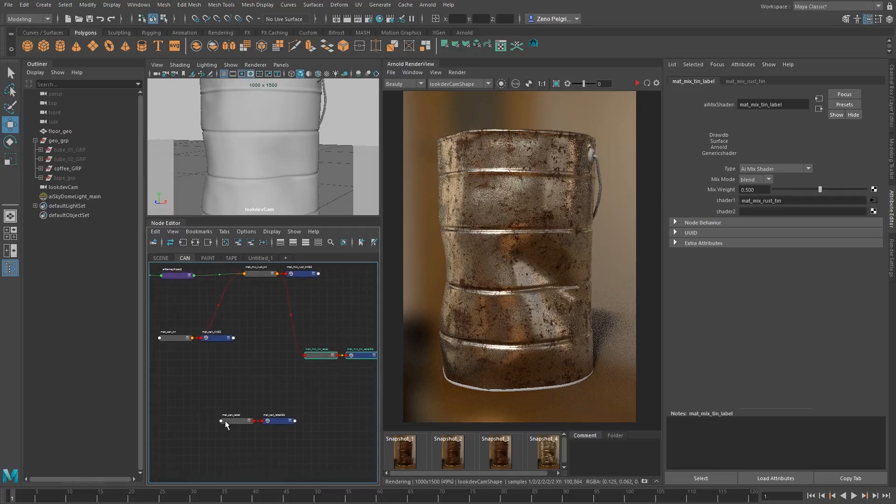
pyautogui.moveTo(233, 420); pyautogui.dragTo(757, 212, button='middle')
# Assign mat_can_label to the coffee can's main mesh and restart the render
pyautogui.keyDown('alt'); pyautogui.moveTo(241, 389); pyautogui.dragTo(286, 331, button='middle'); pyautogui.keyUp('alt')
pyautogui.click(259, 364)
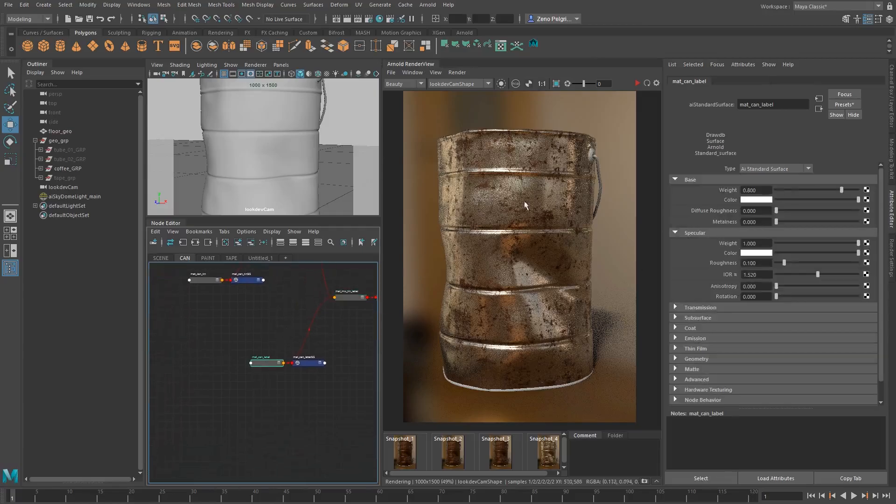
pyautogui.click(528, 195)
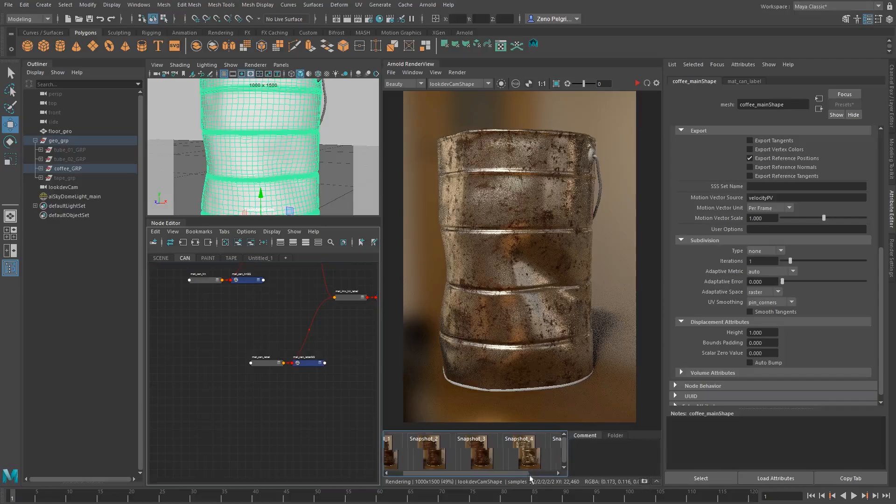
pyautogui.click(636, 83)
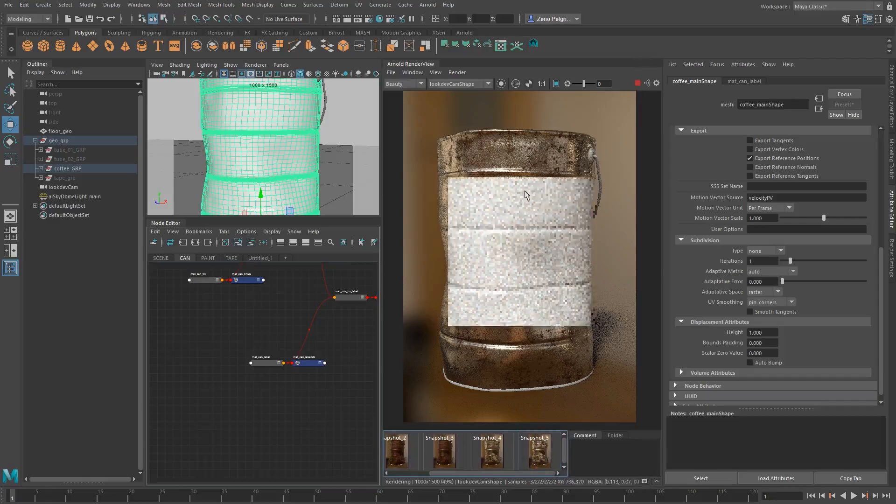
# Create an aiImage node beside mat_can_label and name it image_can_label_color
pyautogui.keyDown('alt'); pyautogui.moveTo(257, 301); pyautogui.dragTo(300, 314, button='middle'); pyautogui.keyUp('alt')
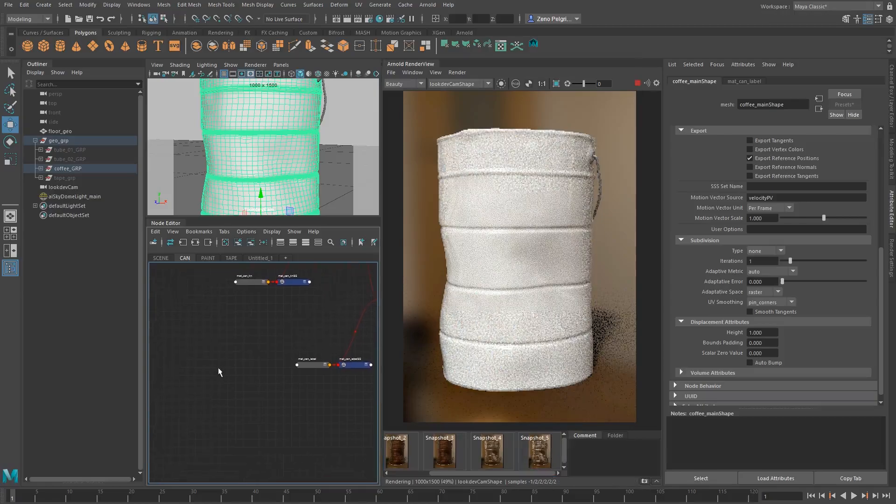
pyautogui.press('Tab')
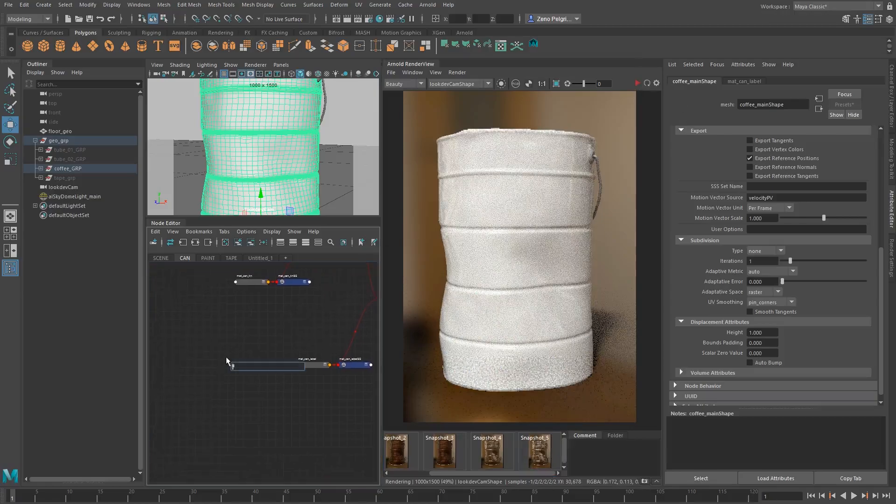
pyautogui.write('aiImage')
pyautogui.press('Return')
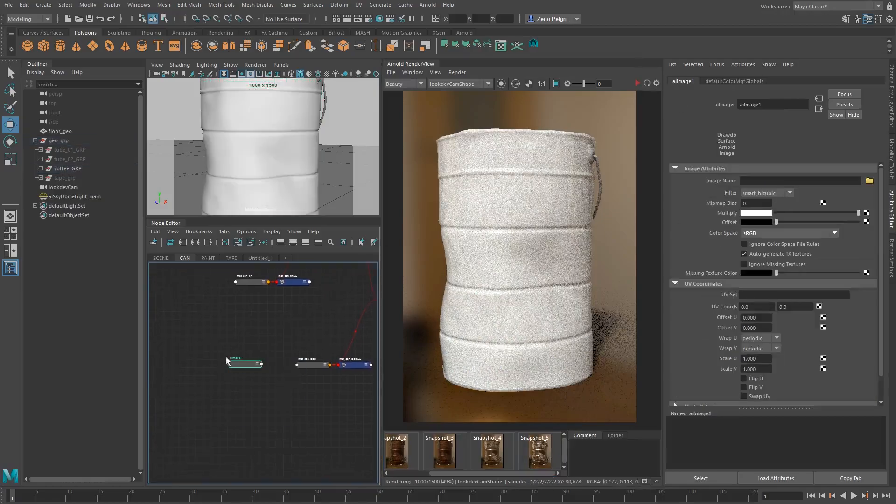
pyautogui.doubleClick(226, 358)
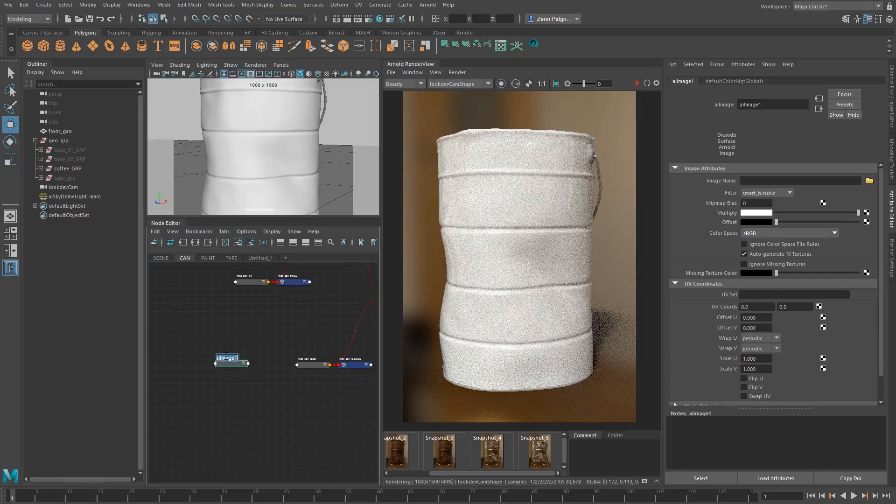
pyautogui.press('BackSpace')
pyautogui.write('image_can_label_color')
pyautogui.press('Return')
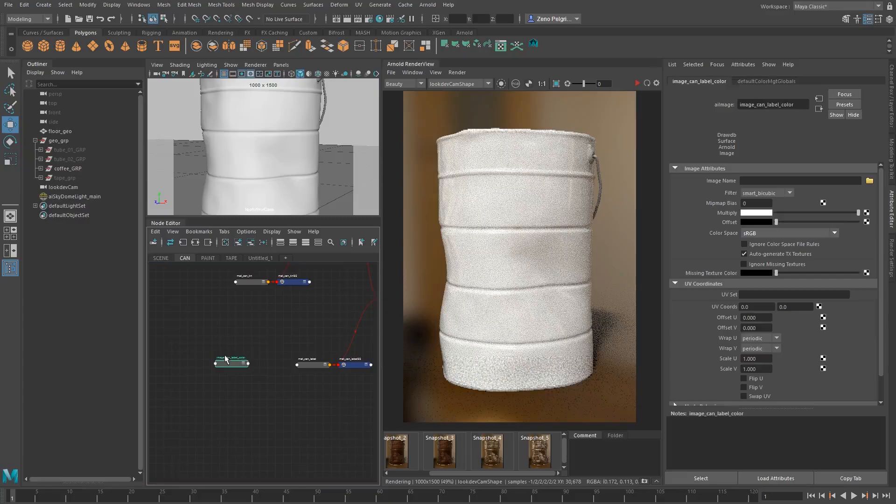
# Load coffee_01_label.tif from the tex folder as the image of image_can_label_color
pyautogui.click(874, 186)
pyautogui.click(194, 139)
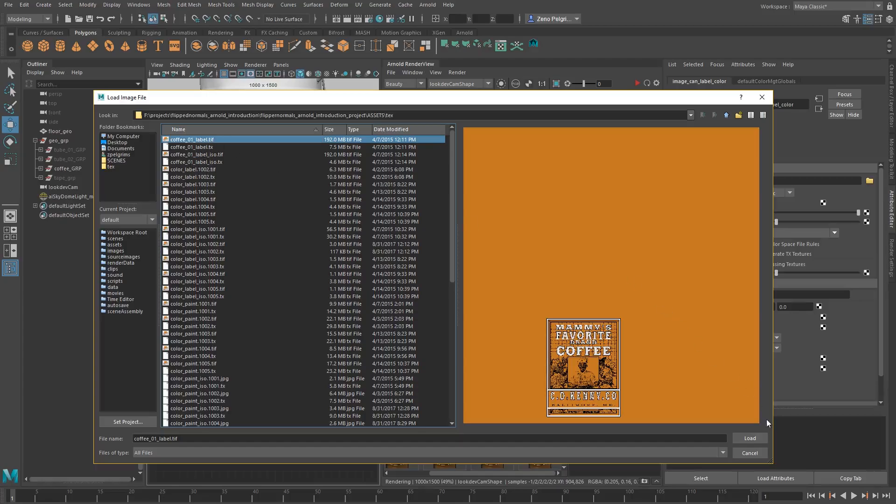
pyautogui.click(750, 438)
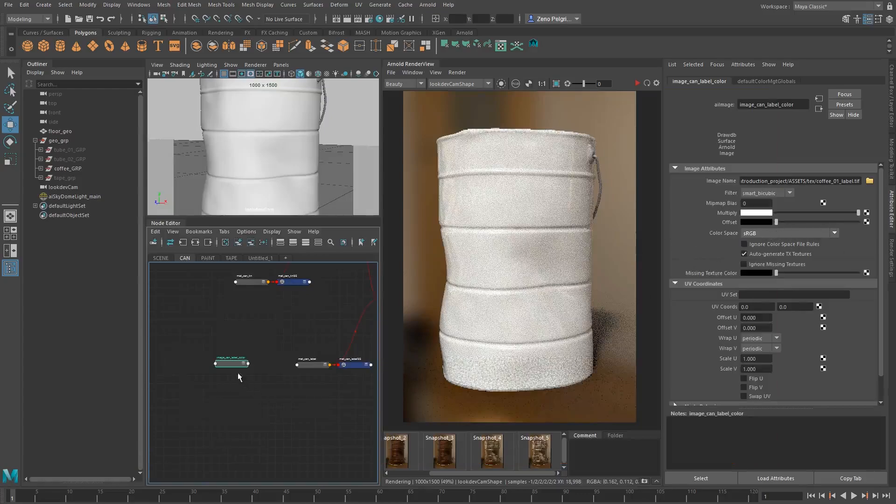
# Connect image_can_label_color to the base color of mat_can_label, set the base weight to 1, and restart the render
pyautogui.click(299, 364)
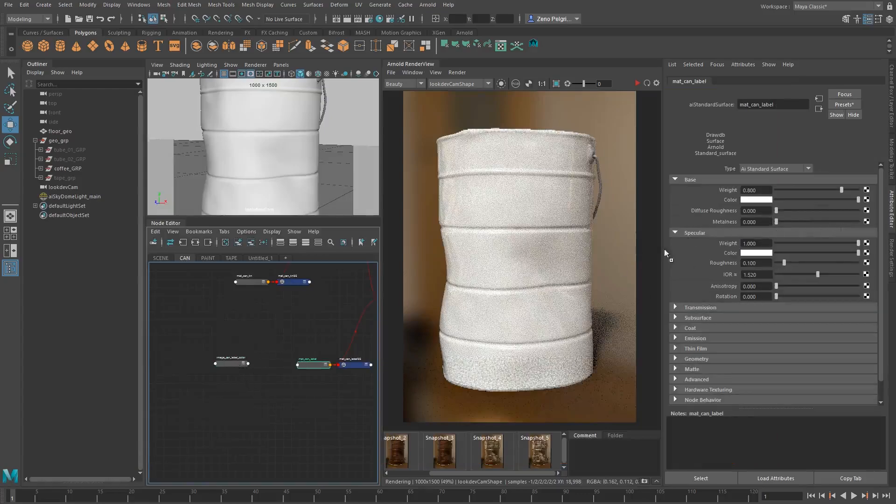
pyautogui.moveTo(665, 250); pyautogui.dragTo(730, 200, button='middle')
pyautogui.moveTo(842, 190); pyautogui.dragTo(863, 190)
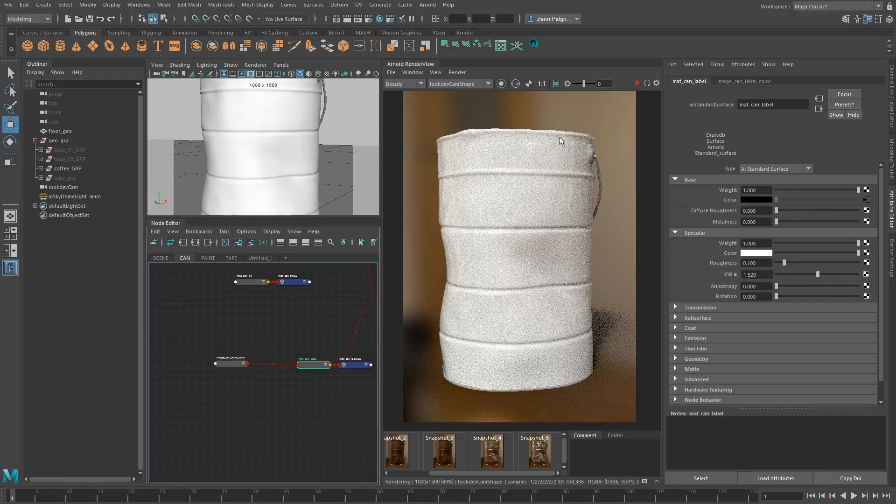
pyautogui.click(638, 83)
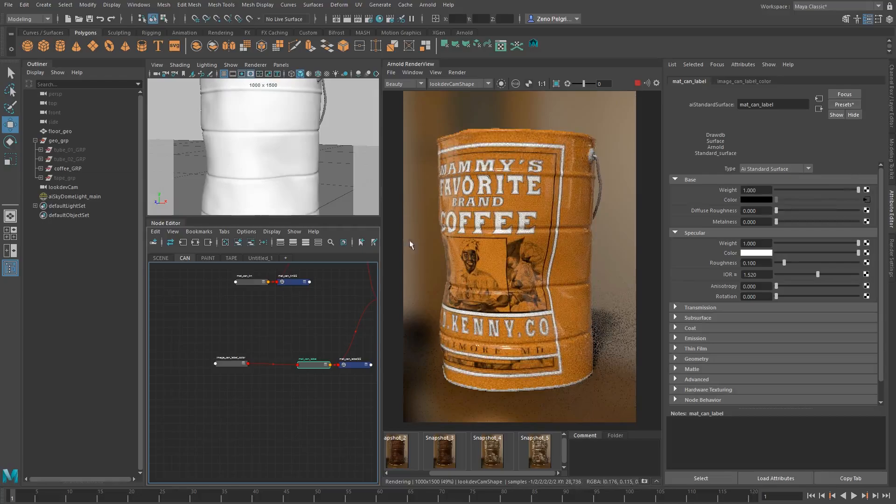
# Examine the rendered coffee label from the front, checking the lettering and portrait up close and the can as a whole
pyautogui.moveTo(234, 166)
pyautogui.keyDown('alt'); pyautogui.mouseDown()
pyautogui.moveTo(256, 161)
pyautogui.moveTo(248, 170)
pyautogui.mouseUp(); pyautogui.keyUp('alt')
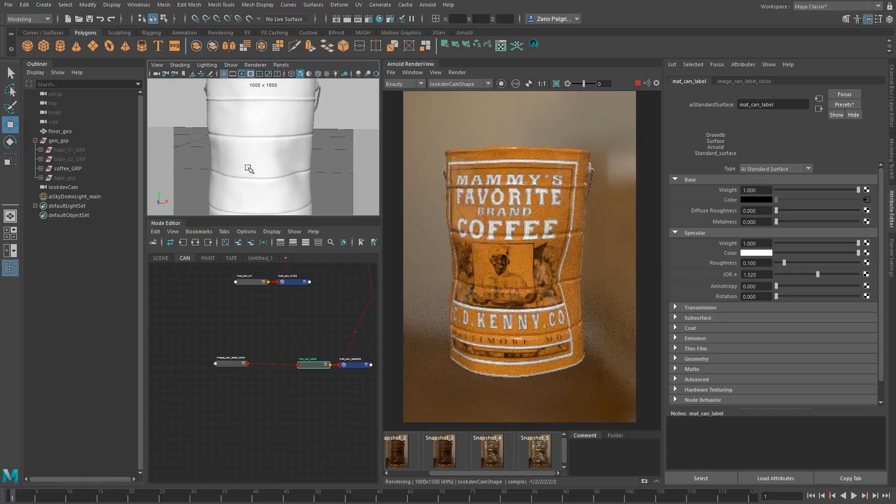
pyautogui.moveTo(249, 169)
pyautogui.keyDown('alt'); pyautogui.mouseDown(button='right')
pyautogui.moveTo(256, 169)
pyautogui.moveTo(245, 168)
pyautogui.mouseUp(button='right'); pyautogui.keyUp('alt')
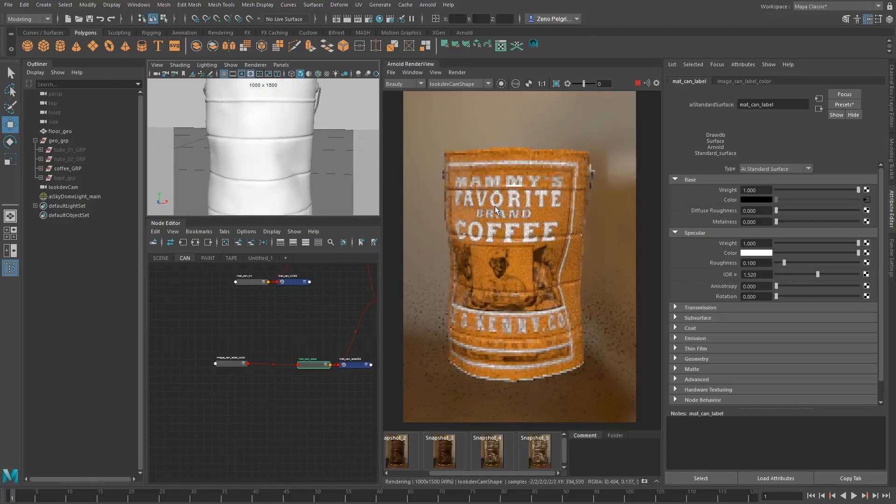
pyautogui.scroll(2, 495, 206)
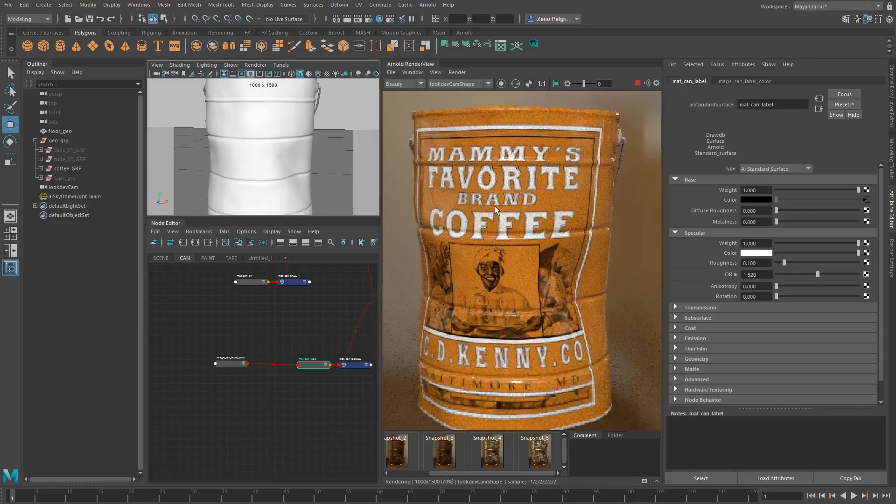
pyautogui.keyDown('shift'); pyautogui.moveTo(511, 187); pyautogui.dragTo(569, 233); pyautogui.keyUp('shift')
pyautogui.scroll(2, 520, 246)
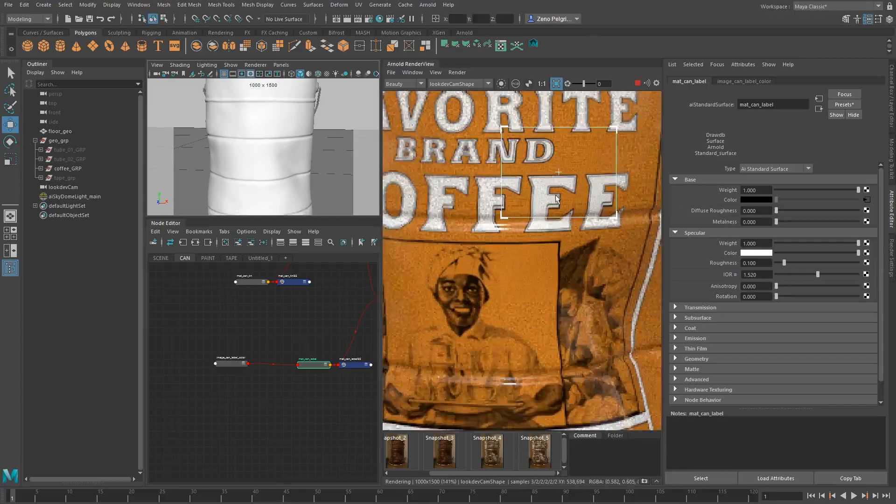
pyautogui.moveTo(566, 184); pyautogui.dragTo(534, 236, button='middle')
pyautogui.scroll(-1, 535, 210)
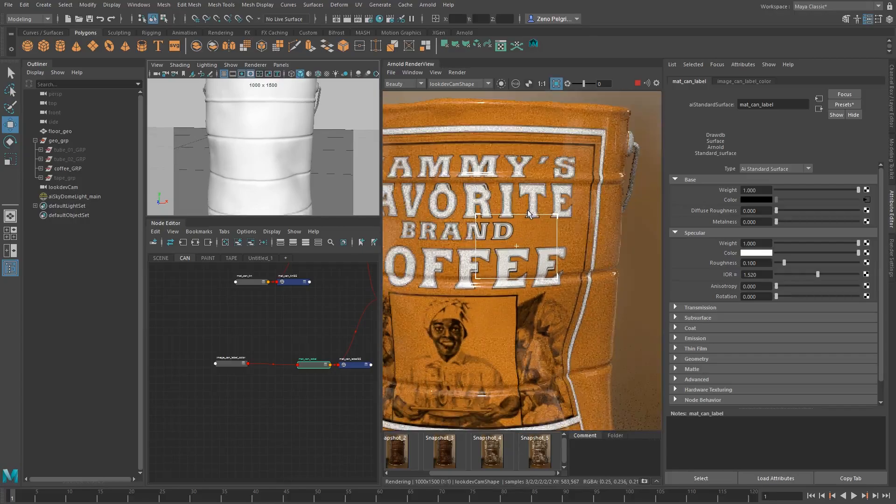
pyautogui.scroll(1, 527, 229)
pyautogui.scroll(-2, 488, 301)
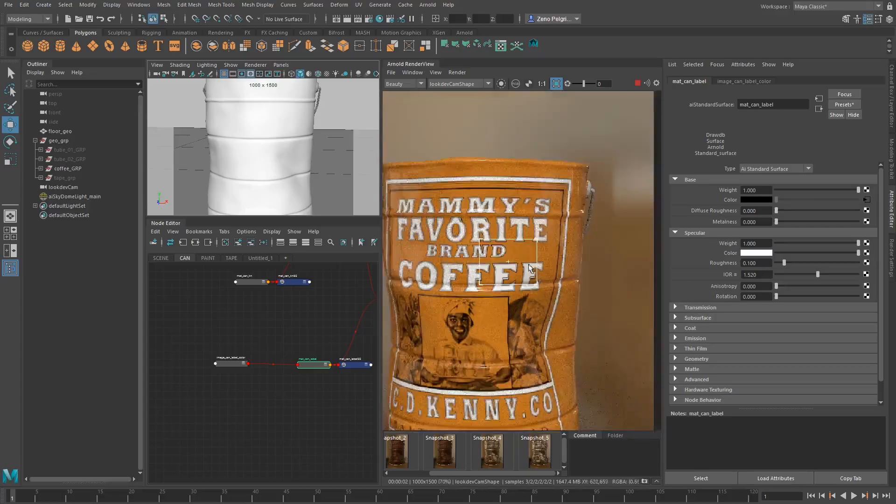
pyautogui.moveTo(509, 328); pyautogui.dragTo(545, 246, button='middle')
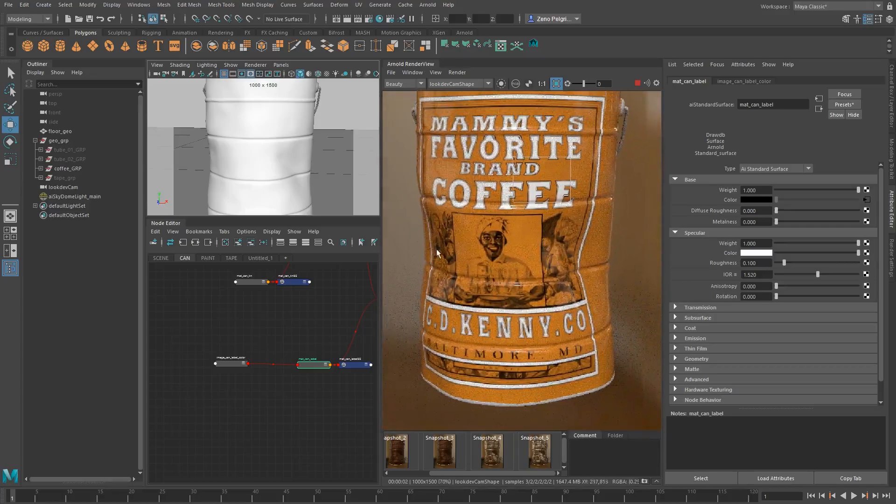
pyautogui.keyDown('shift'); pyautogui.click(558, 242); pyautogui.keyUp('shift')
pyautogui.scroll(-1, 528, 225)
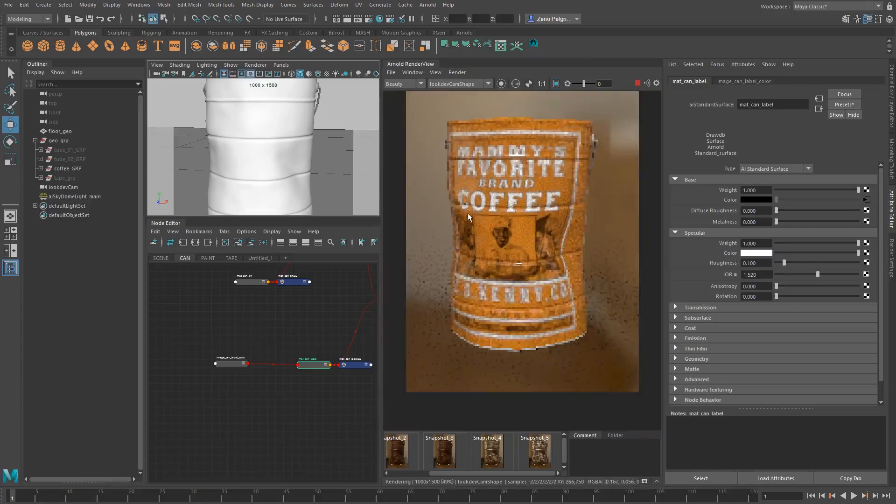
pyautogui.moveTo(507, 220); pyautogui.dragTo(502, 243, button='middle')
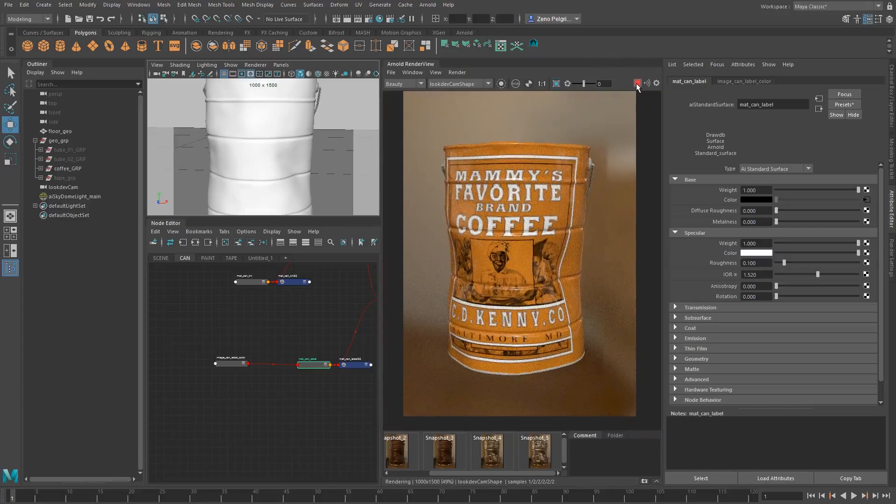
# Create an alLayerColor node and place it between image_can_label_color and mat_can_label
pyautogui.keyDown('alt'); pyautogui.moveTo(354, 330); pyautogui.dragTo(380, 310, button='middle'); pyautogui.keyUp('alt')
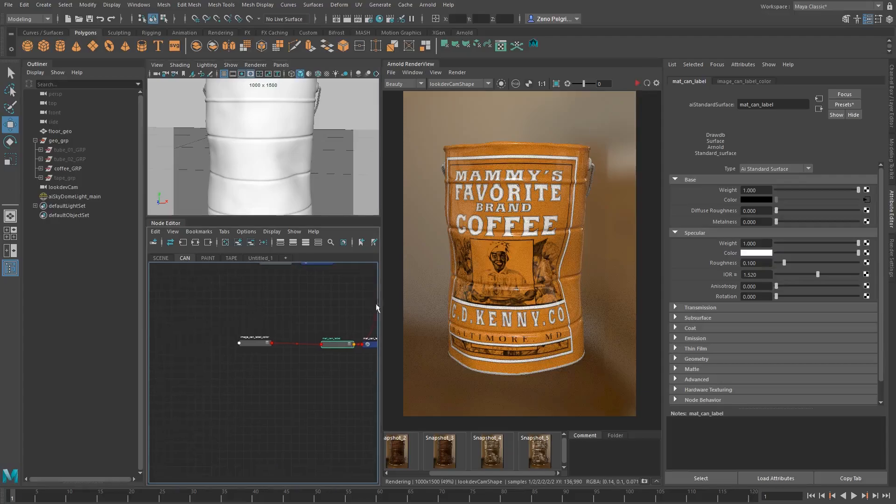
pyautogui.moveTo(240, 344); pyautogui.dragTo(208, 327)
pyautogui.click(237, 351)
pyautogui.press('Tab')
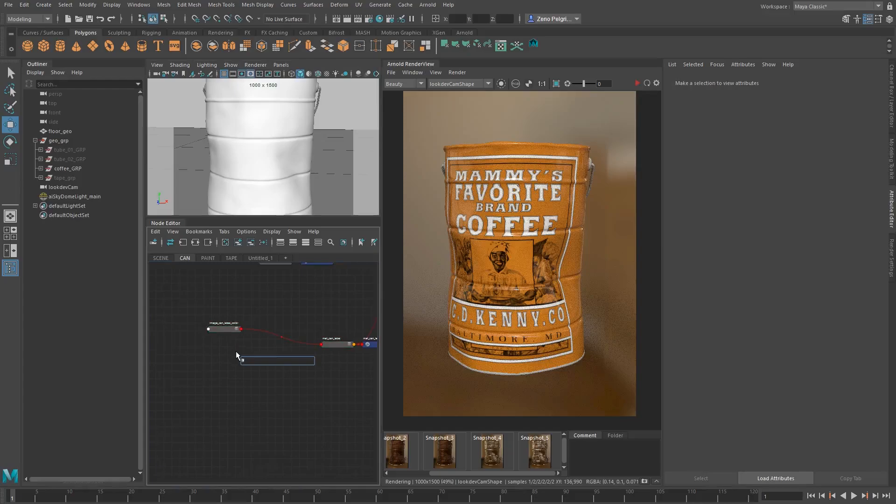
pyautogui.write('alla')
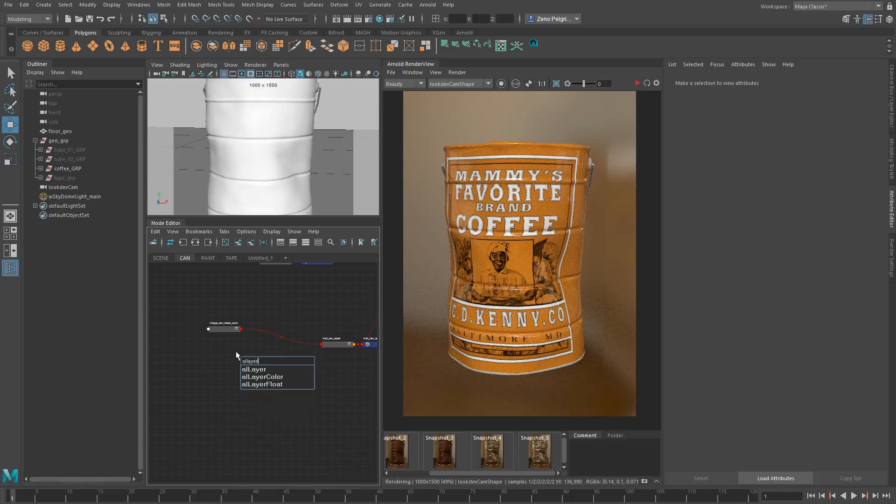
pyautogui.write('yer')
pyautogui.press('Down')
pyautogui.press('Down')
pyautogui.press('Return')
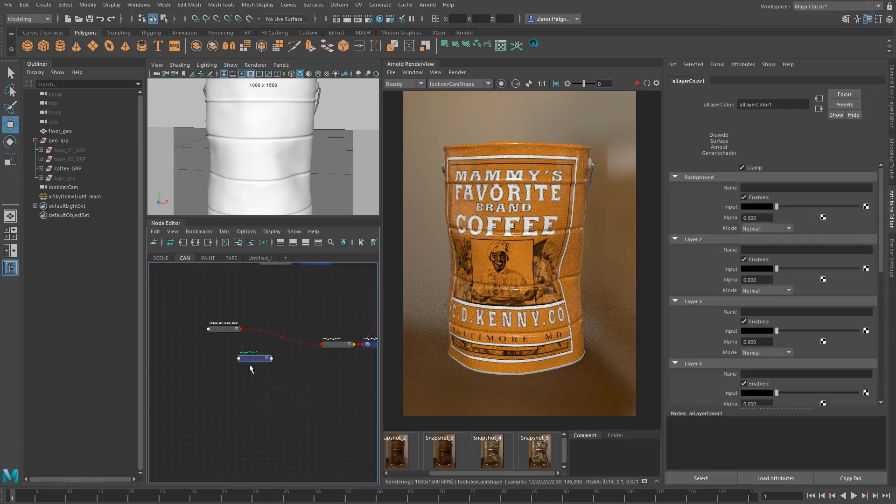
pyautogui.moveTo(252, 361); pyautogui.dragTo(269, 356)
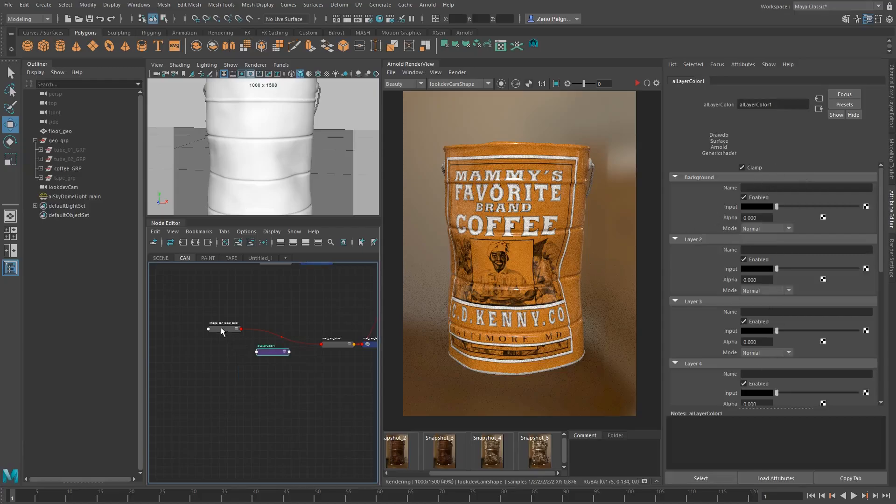
# Connect image_can_label_color to the Background input of the alLayerColor node and set the Background alpha to 1, keeping Normal mode
pyautogui.moveTo(221, 331); pyautogui.dragTo(732, 209, button='middle')
pyautogui.moveTo(732, 209); pyautogui.dragTo(732, 210, button='middle')
pyautogui.click(750, 217)
pyautogui.write('1')
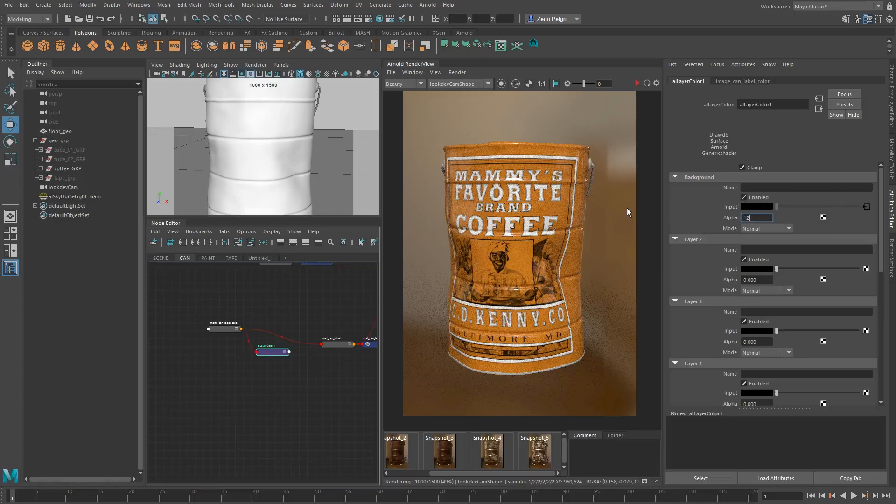
pyautogui.press('Return')
pyautogui.click(741, 218)
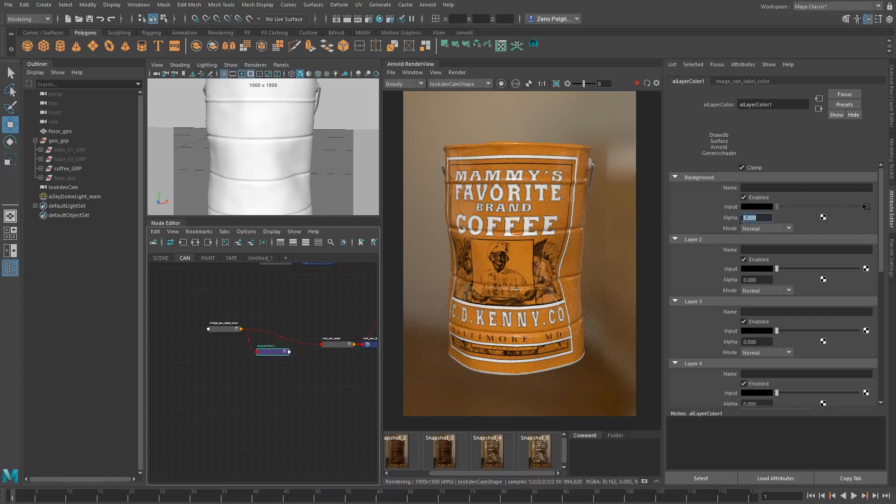
pyautogui.click(781, 230)
pyautogui.click(772, 231)
# Create an aiImage node below the label color image and name it image_can_label_dirt
pyautogui.scroll(2, 285, 344)
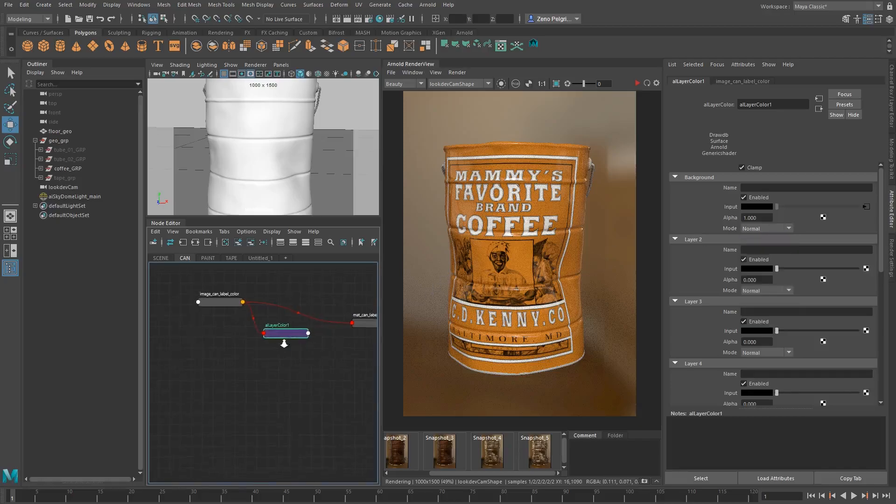
pyautogui.click(178, 363)
pyautogui.press('Tab')
pyautogui.write('ail')
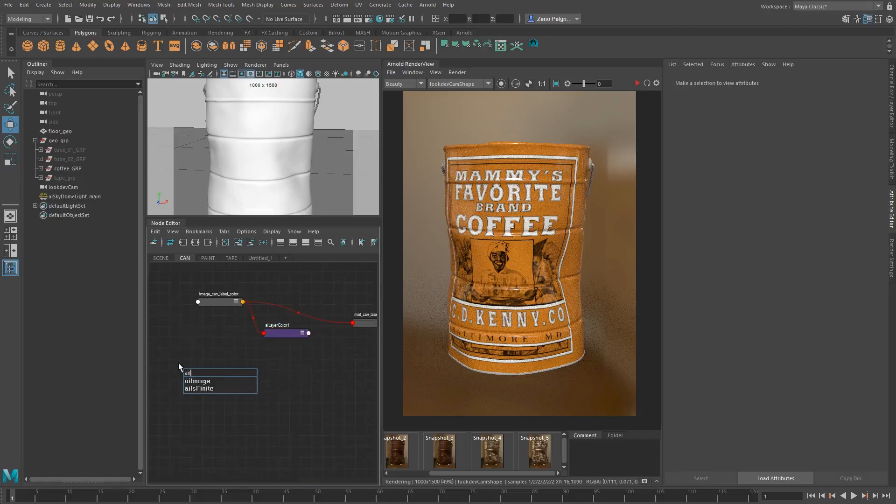
pyautogui.press('Return')
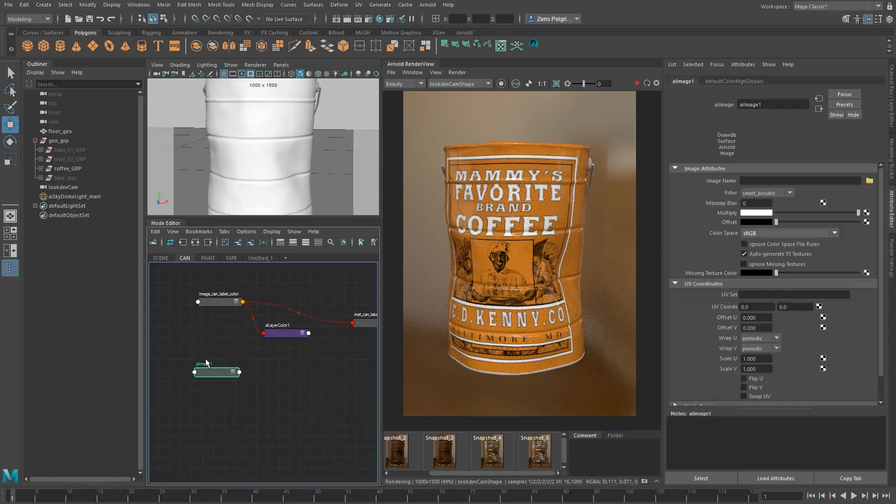
pyautogui.doubleClick(205, 363)
pyautogui.write('imag')
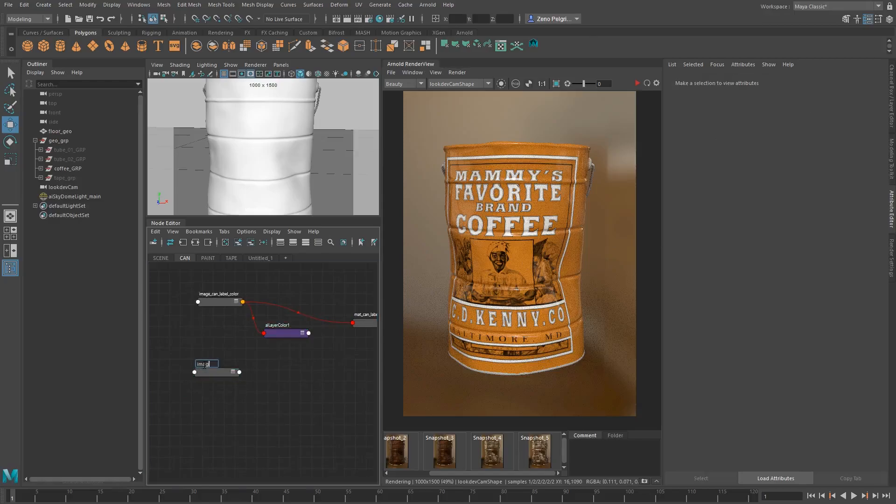
pyautogui.write('e_can_label_dirt')
pyautogui.press('Return')
pyautogui.doubleClick(204, 364)
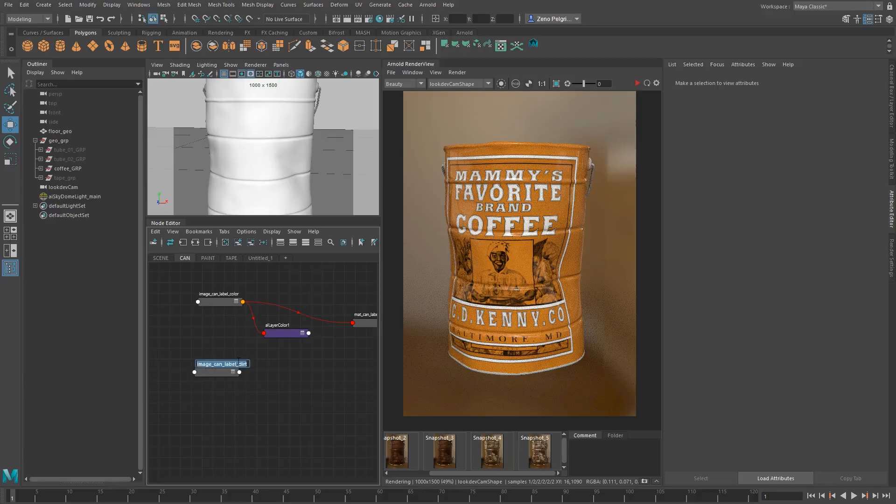
pyautogui.moveTo(238, 364); pyautogui.dragTo(276, 365)
pyautogui.click(276, 362)
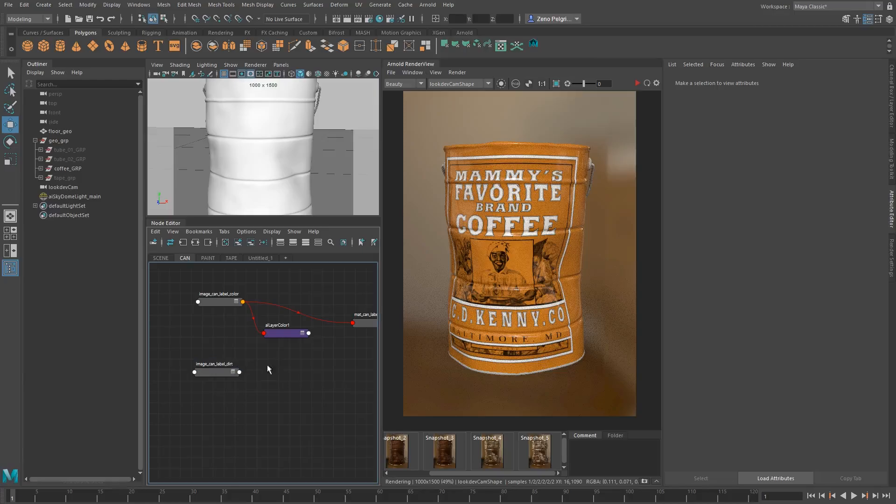
# Load scratch_2.png from the tex folder as the image of image_can_label_dirt
pyautogui.click(216, 372)
pyautogui.moveTo(216, 373); pyautogui.dragTo(223, 368)
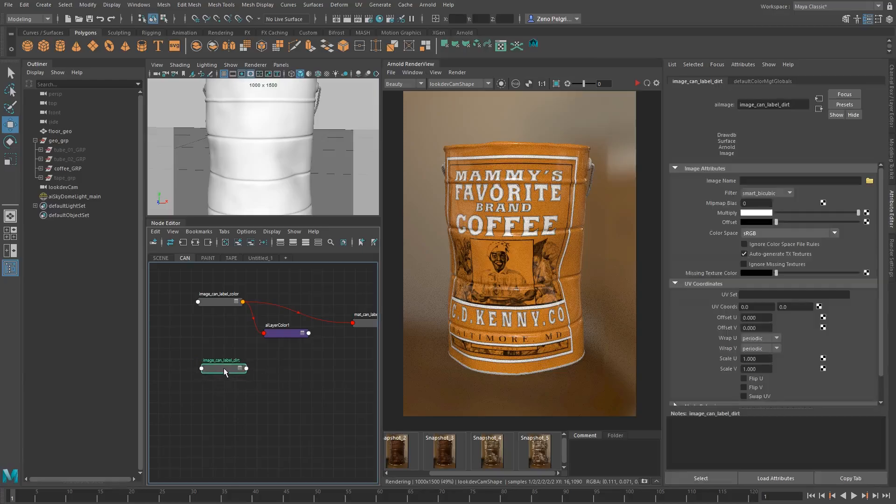
pyautogui.click(870, 181)
pyautogui.scroll(-10, 199, 247)
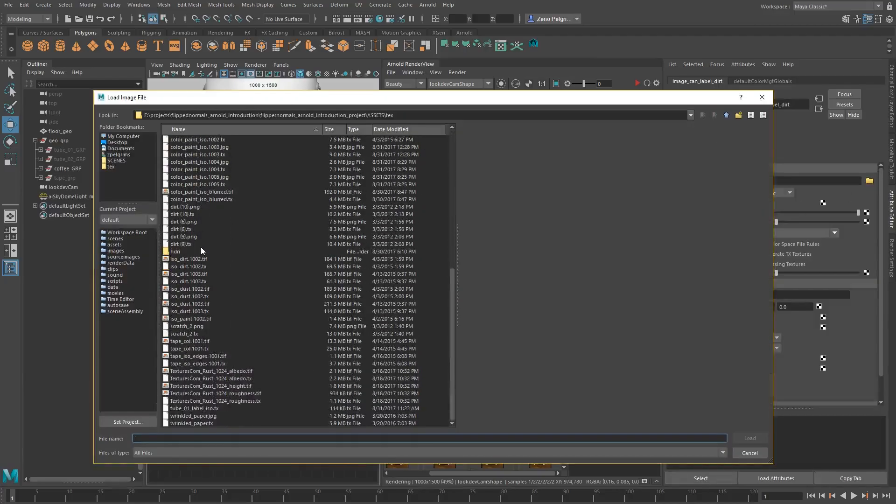
pyautogui.click(179, 327)
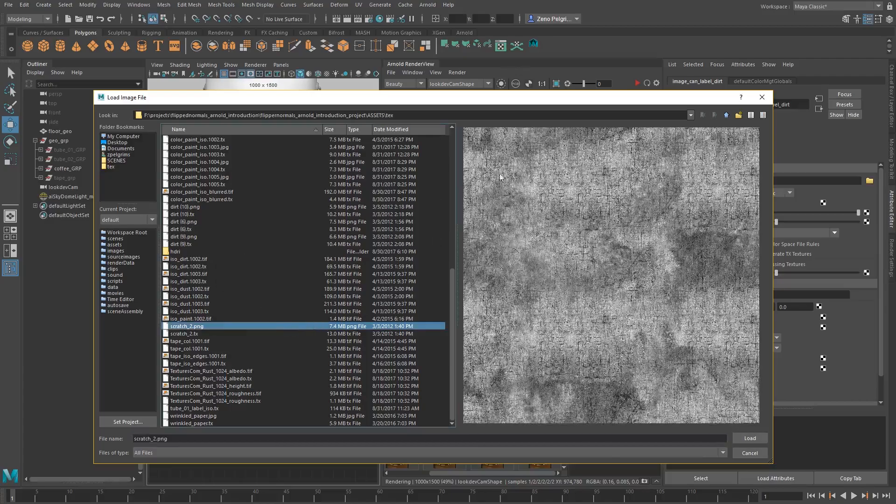
pyautogui.click(747, 437)
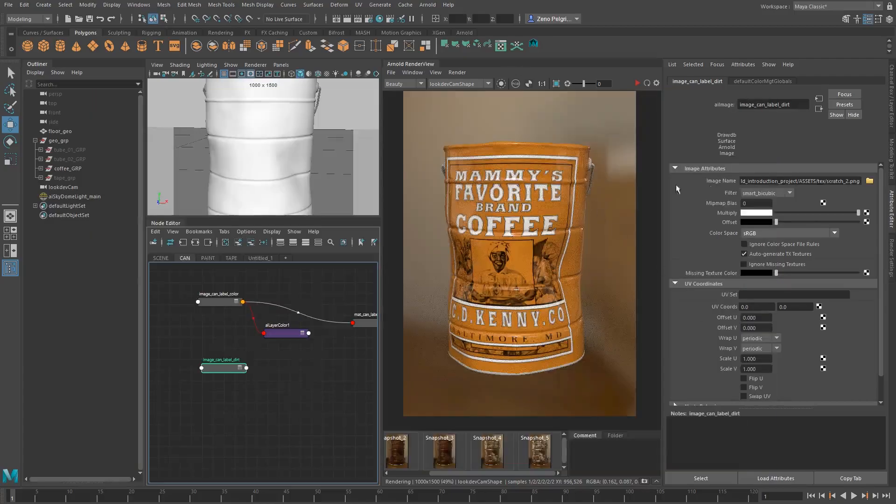
# Create an alRemapFloat node between image_can_label_dirt and the alLayerColor node, spacing the dirt image out to make room
pyautogui.click(283, 334)
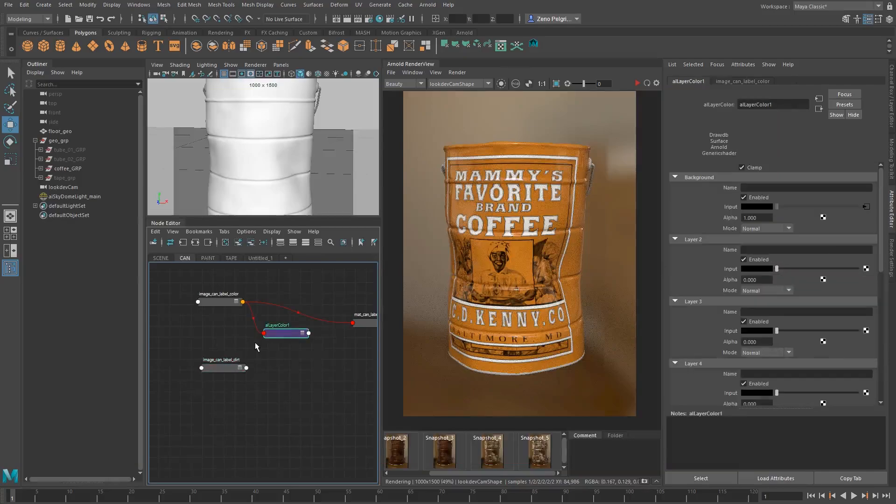
pyautogui.moveTo(217, 367); pyautogui.dragTo(159, 372)
pyautogui.click(207, 370)
pyautogui.press('Tab')
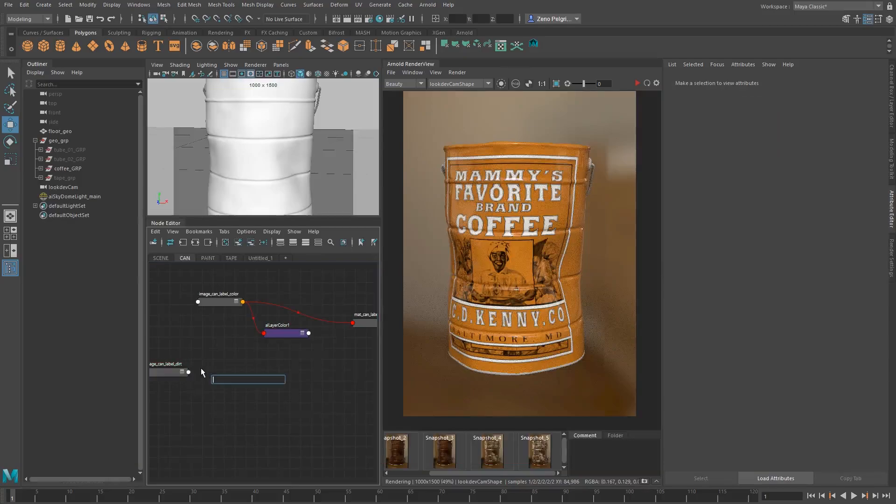
pyautogui.click(276, 337)
pyautogui.keyDown('alt'); pyautogui.moveTo(213, 362); pyautogui.dragTo(239, 362, button='middle'); pyautogui.keyUp('alt')
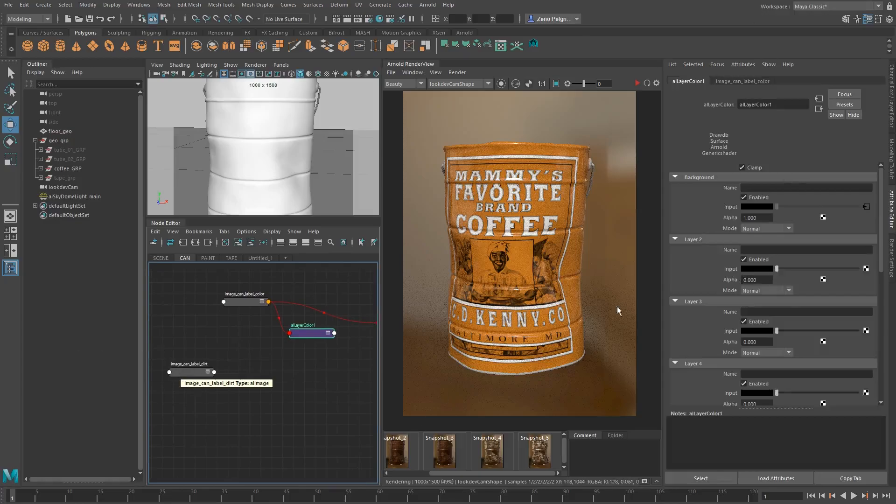
pyautogui.click(287, 367)
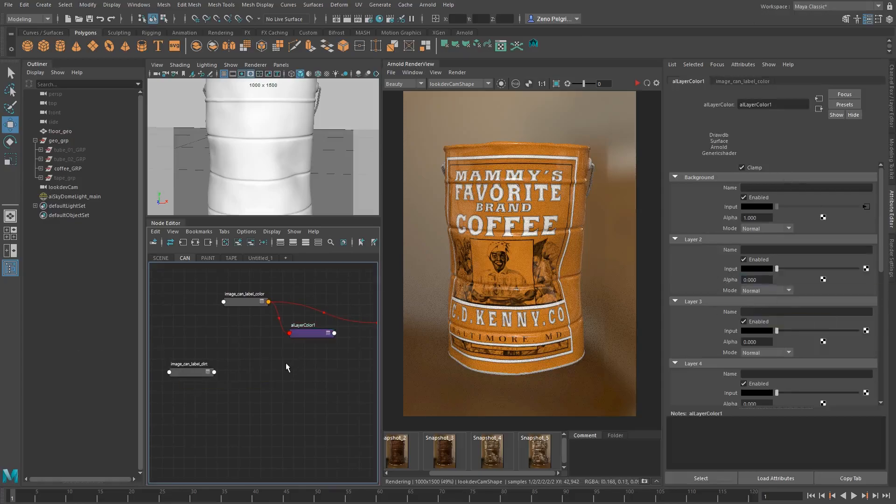
pyautogui.press('Tab')
pyautogui.write('alremap')
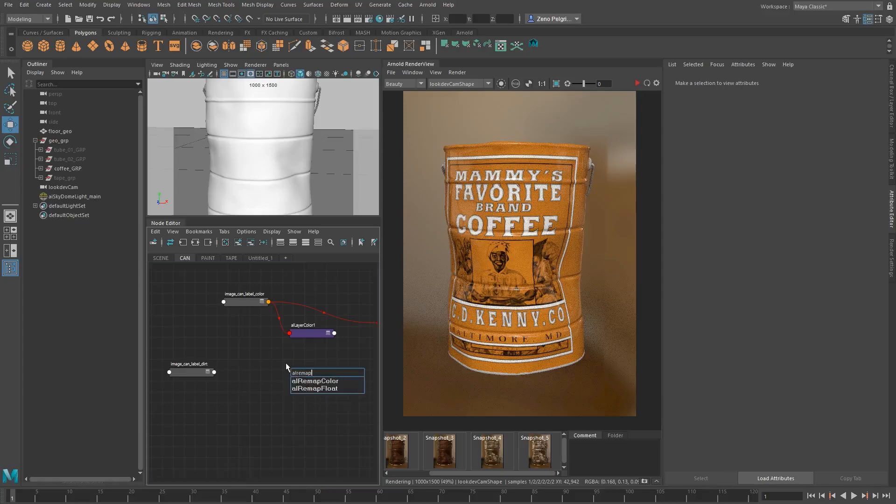
pyautogui.press('Down')
pyautogui.press('Down')
pyautogui.press('Return')
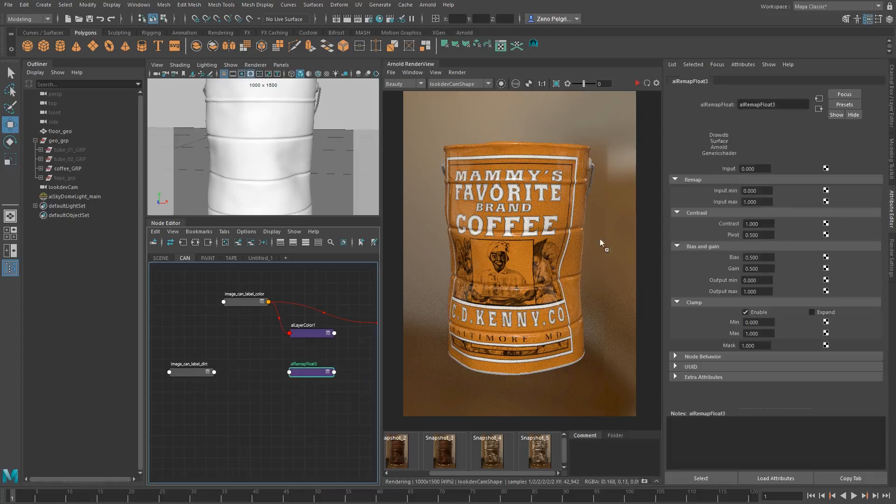
# Connect the red channel of image_can_label_dirt's outColor to the input of the alRemapFloat node
pyautogui.moveTo(600, 240); pyautogui.dragTo(721, 169, button='middle')
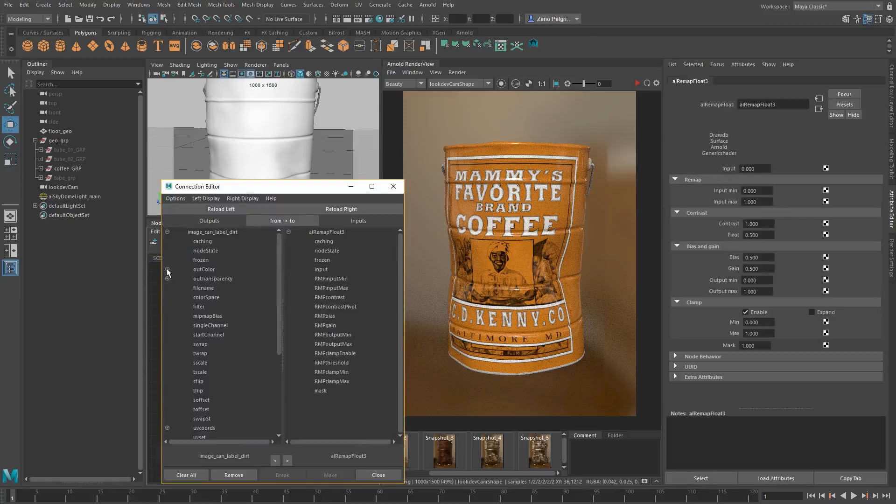
pyautogui.click(167, 269)
pyautogui.click(205, 279)
pyautogui.click(326, 270)
pyautogui.click(393, 187)
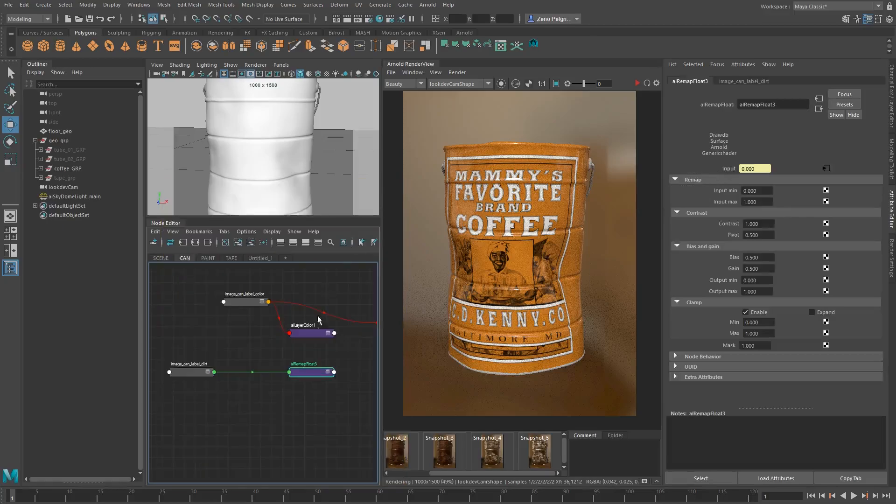
# Connect the alRemapFloat node to the Layer 2 Alpha of the alLayerColor node
pyautogui.moveTo(315, 372); pyautogui.dragTo(276, 371)
pyautogui.click(306, 334)
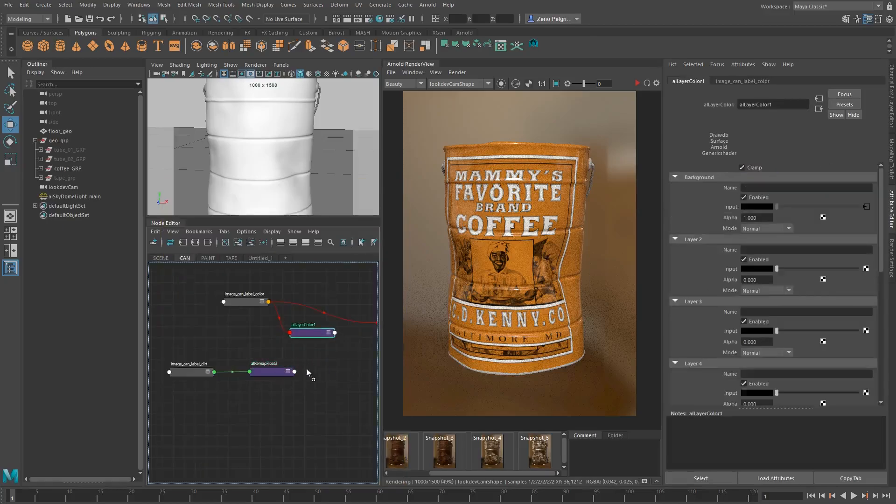
pyautogui.moveTo(307, 372); pyautogui.dragTo(727, 280, button='middle')
# Set the Layer 2 Input color to a dark brown with hue 29.462, saturation 0.647 and value 0.129, and tidy the alRemapFloat node's position
pyautogui.click(757, 269)
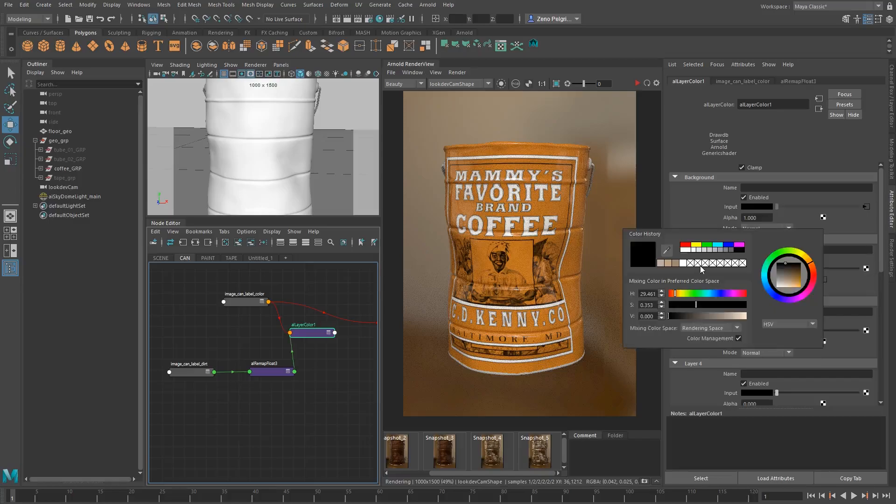
pyautogui.click(676, 264)
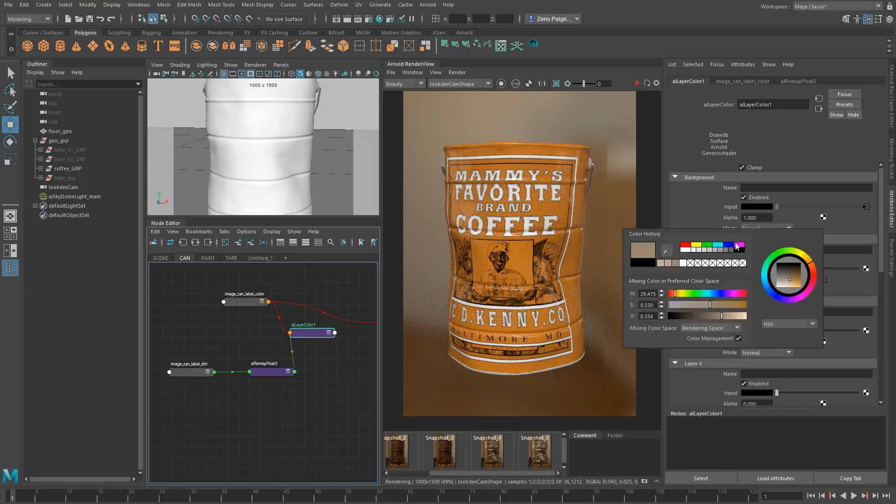
pyautogui.moveTo(785, 279); pyautogui.dragTo(794, 277)
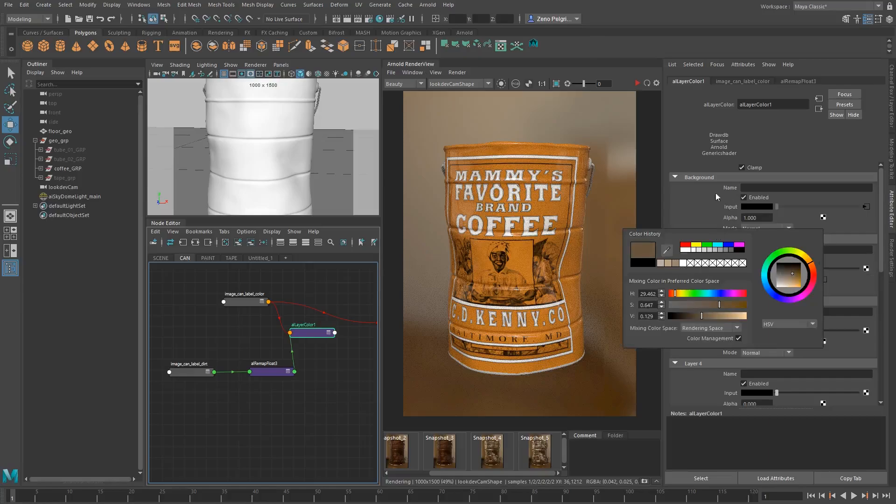
pyautogui.moveTo(274, 372); pyautogui.dragTo(263, 372)
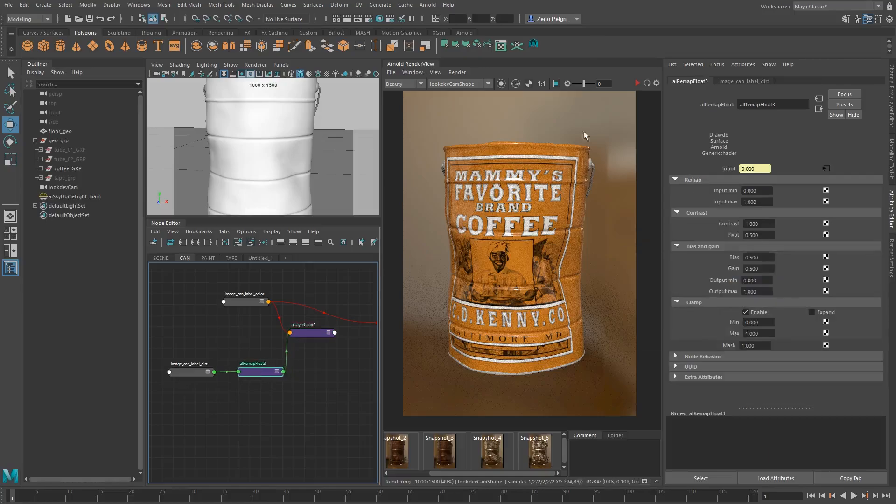
# Start the Arnold render and try to preview image_can_label_dirt on its own by isolating the selection
pyautogui.click(638, 83)
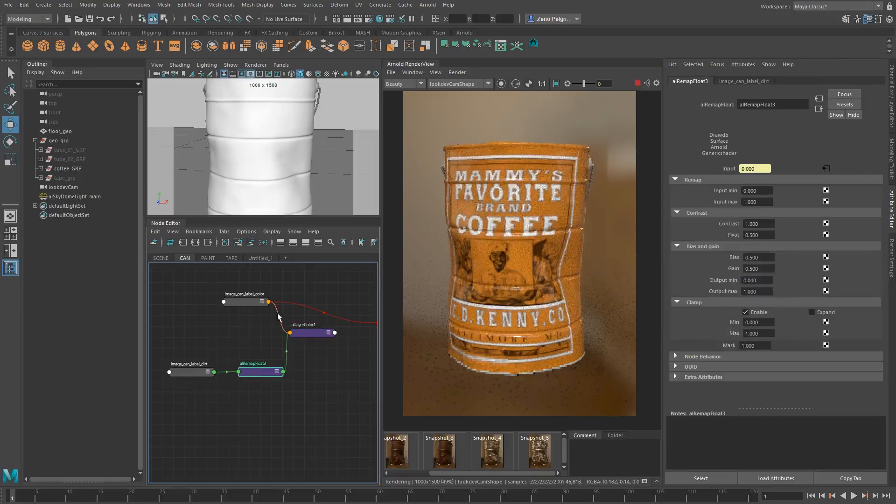
pyautogui.click(501, 84)
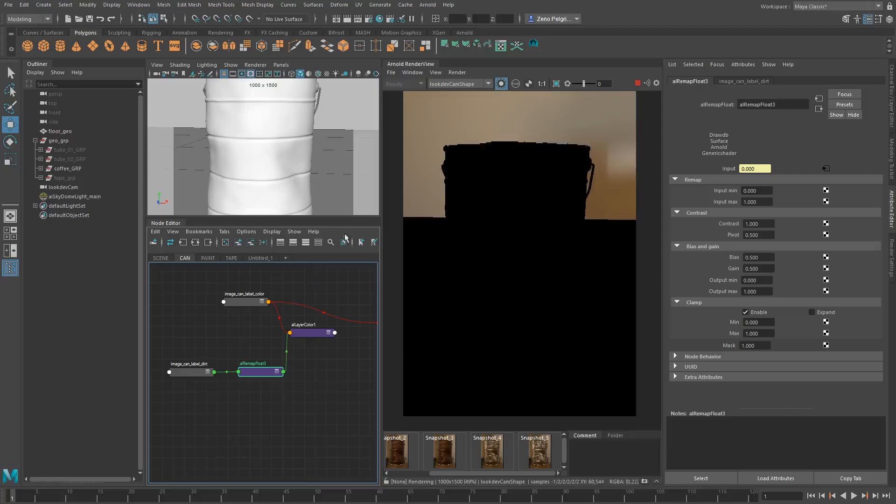
pyautogui.click(187, 372)
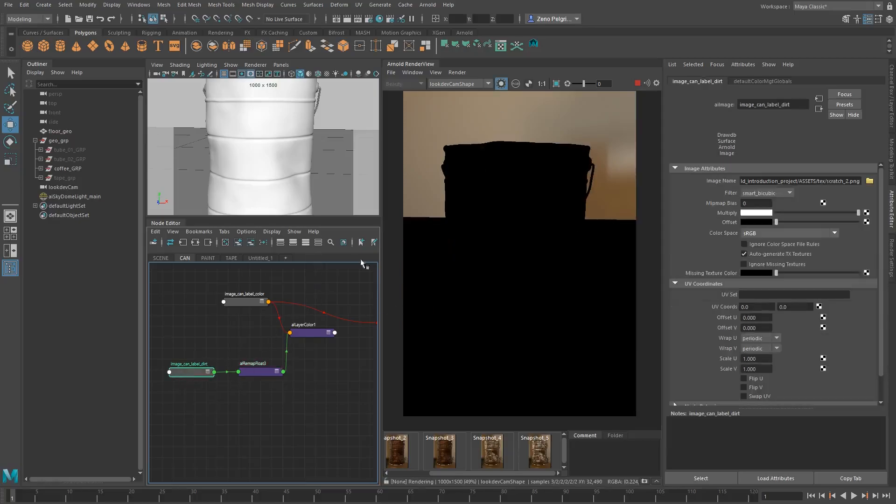
pyautogui.click(637, 84)
pyautogui.scroll(2, 201, 388)
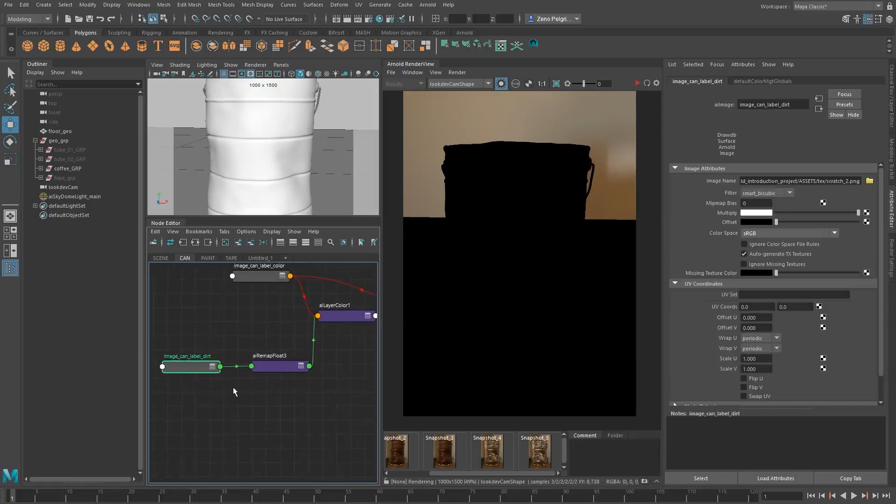
pyautogui.click(212, 367)
pyautogui.click(213, 367)
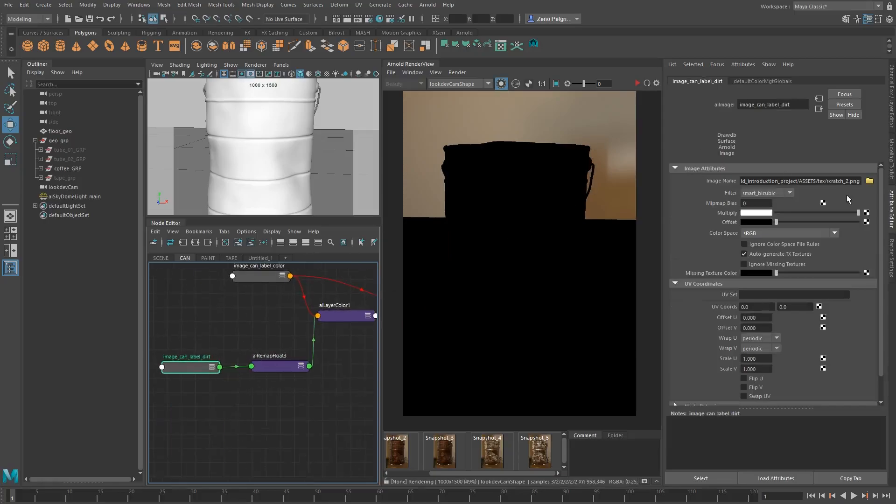
# Preview the coffee can mesh in isolation in the render, and try isolating image_can_label_dirt again
pyautogui.click(501, 84)
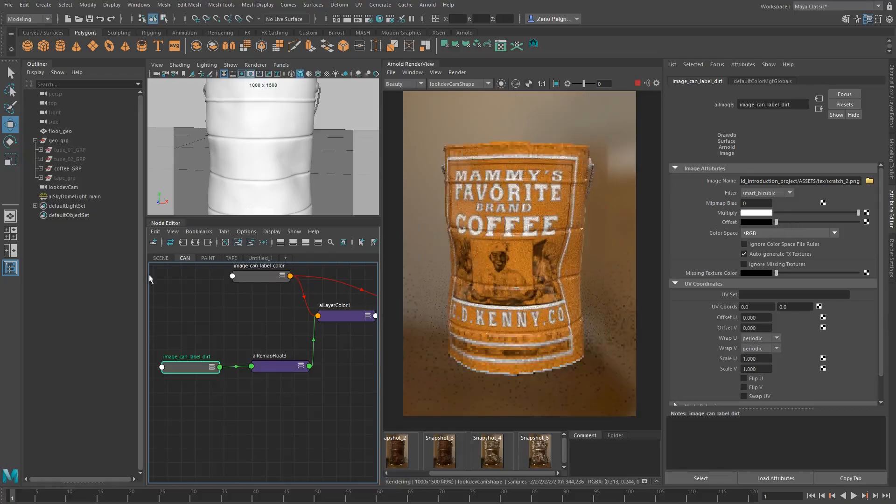
pyautogui.click(529, 185)
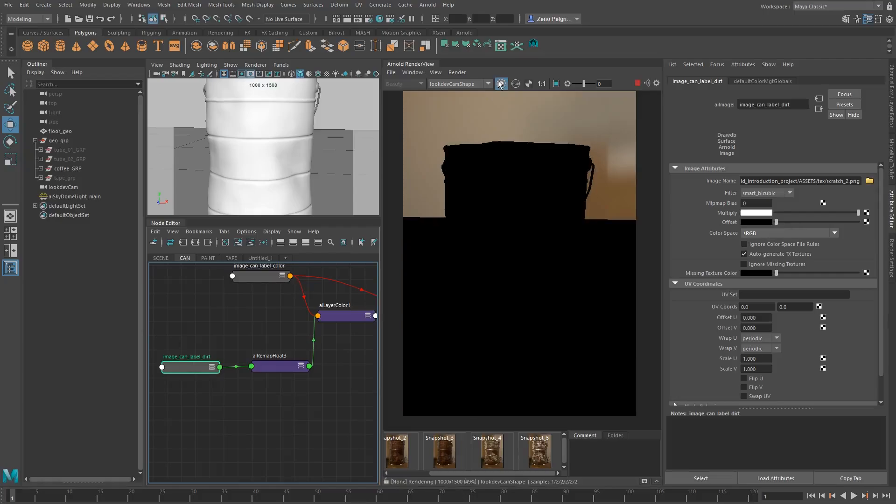
pyautogui.click(280, 367)
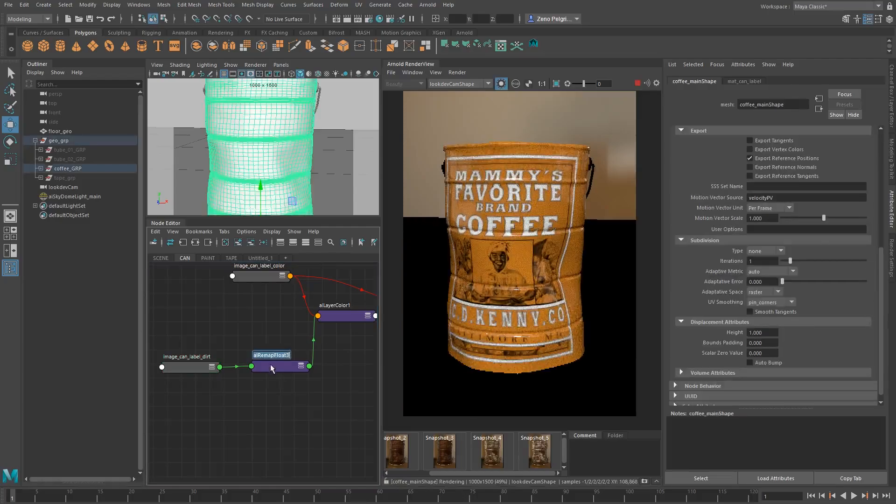
pyautogui.keyDown('alt'); pyautogui.moveTo(306, 332); pyautogui.dragTo(275, 362, button='middle'); pyautogui.keyUp('alt')
pyautogui.keyDown('alt'); pyautogui.moveTo(256, 362); pyautogui.dragTo(224, 357, button='right'); pyautogui.keyUp('alt')
pyautogui.keyDown('alt'); pyautogui.moveTo(224, 357); pyautogui.dragTo(265, 334, button='middle'); pyautogui.keyUp('alt')
pyautogui.keyDown('alt'); pyautogui.moveTo(265, 335); pyautogui.dragTo(267, 341, button='right'); pyautogui.keyUp('alt')
pyautogui.keyDown('alt'); pyautogui.moveTo(268, 341); pyautogui.dragTo(256, 342, button='middle'); pyautogui.keyUp('alt')
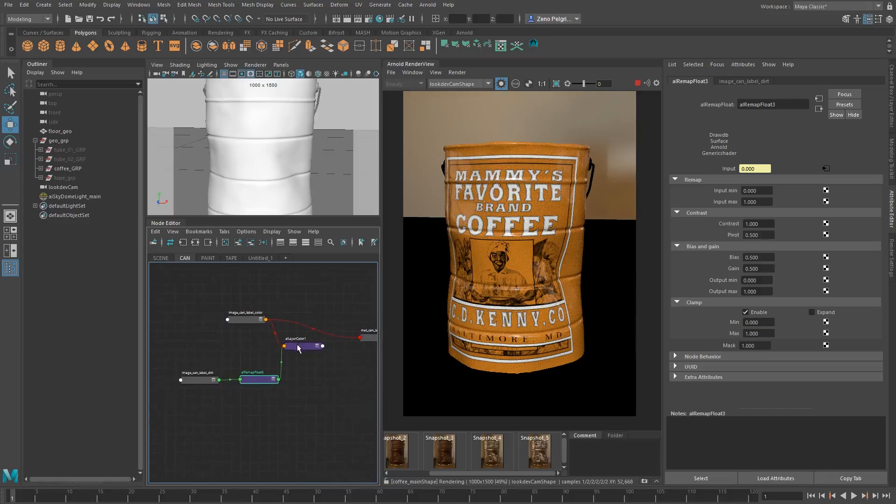
pyautogui.click(200, 381)
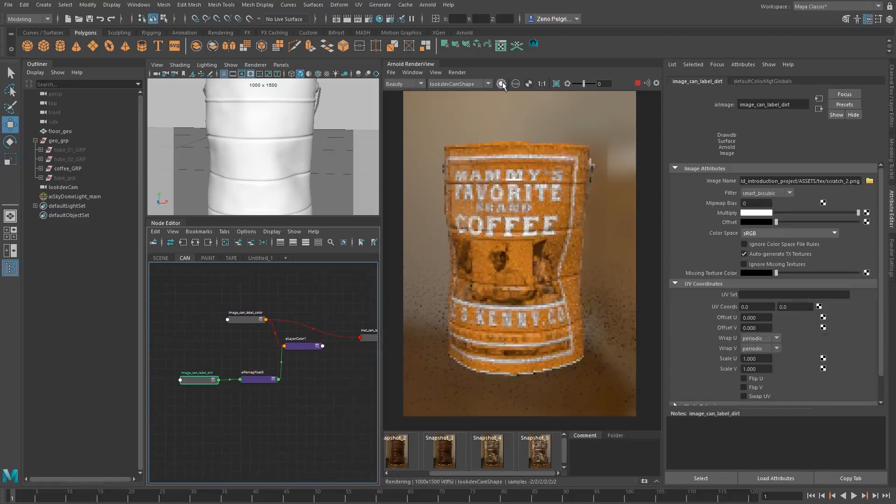
pyautogui.keyDown('alt'); pyautogui.moveTo(287, 350); pyautogui.dragTo(248, 372, button='middle'); pyautogui.keyUp('alt')
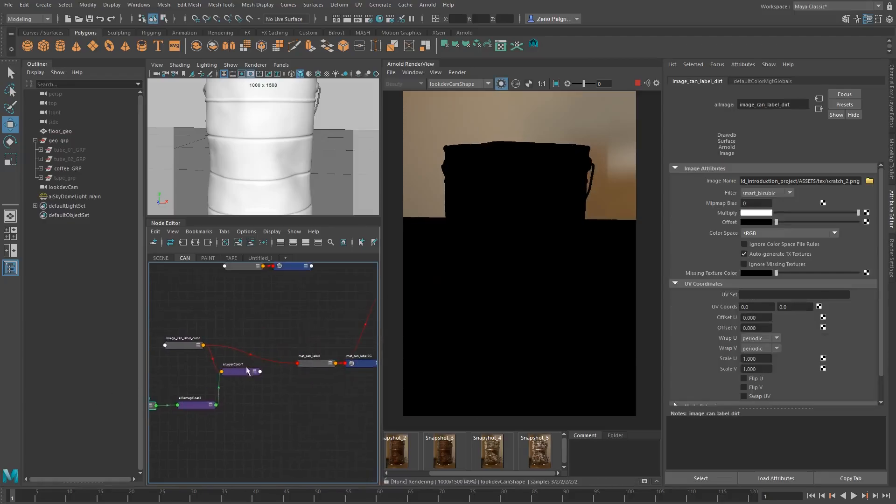
# Connect the alLayerColor node to the base Color of mat_can_label, replacing the direct image_can_label_color connection
pyautogui.click(303, 361)
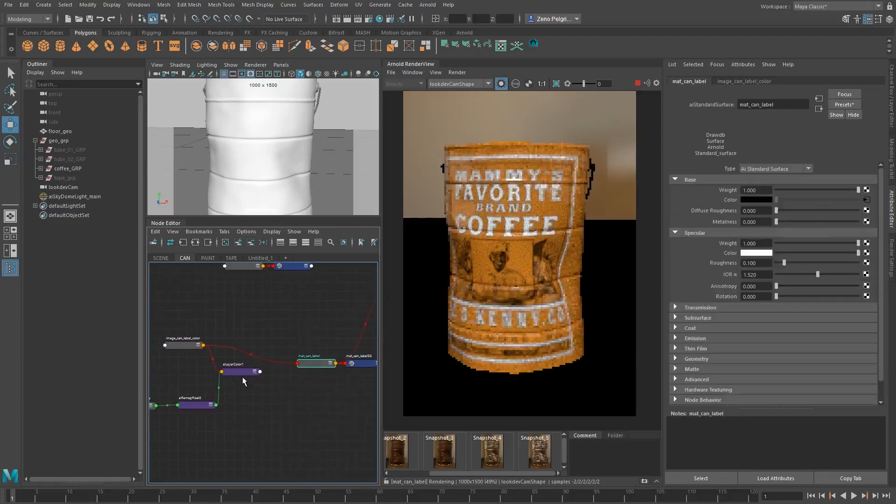
pyautogui.moveTo(302, 351); pyautogui.dragTo(754, 199, button='middle')
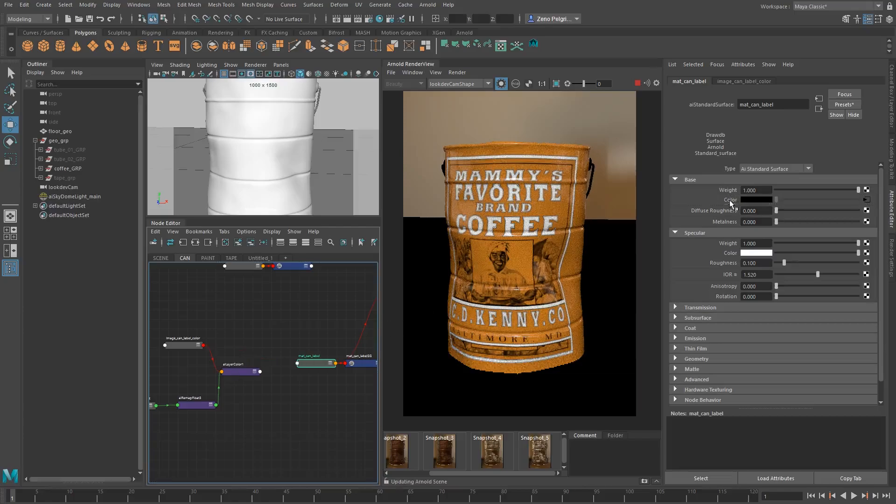
pyautogui.keyDown('alt'); pyautogui.moveTo(252, 356); pyautogui.dragTo(375, 306, button='middle'); pyautogui.keyUp('alt')
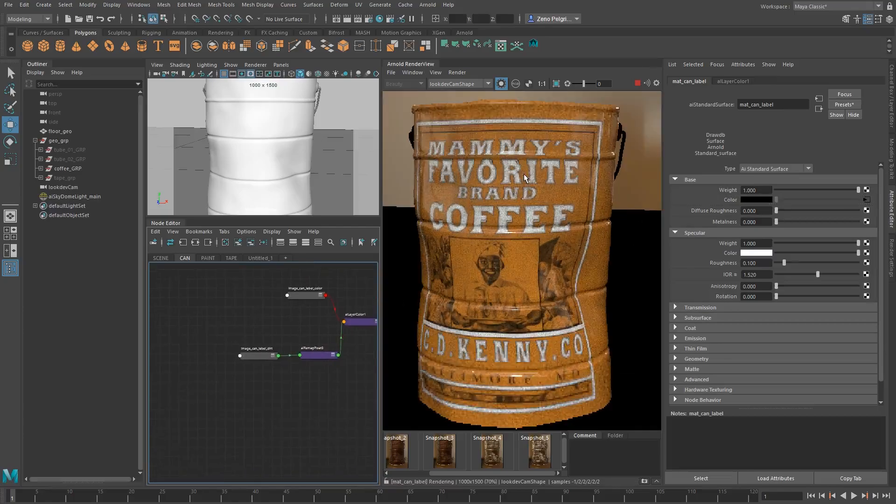
# Set image_can_label_dirt's Scale U and Scale V to 2, and shift its Offset U to -0.230 and Offset V to -0.090
pyautogui.click(257, 356)
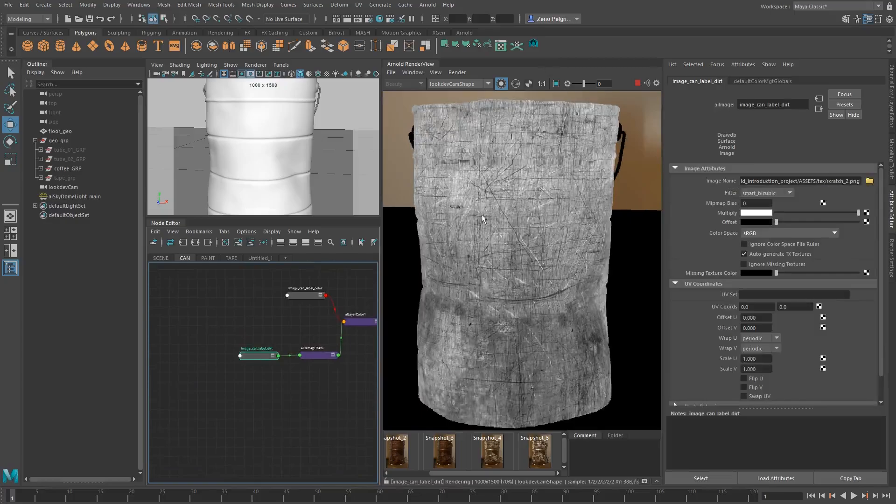
pyautogui.scroll(-2, 525, 305)
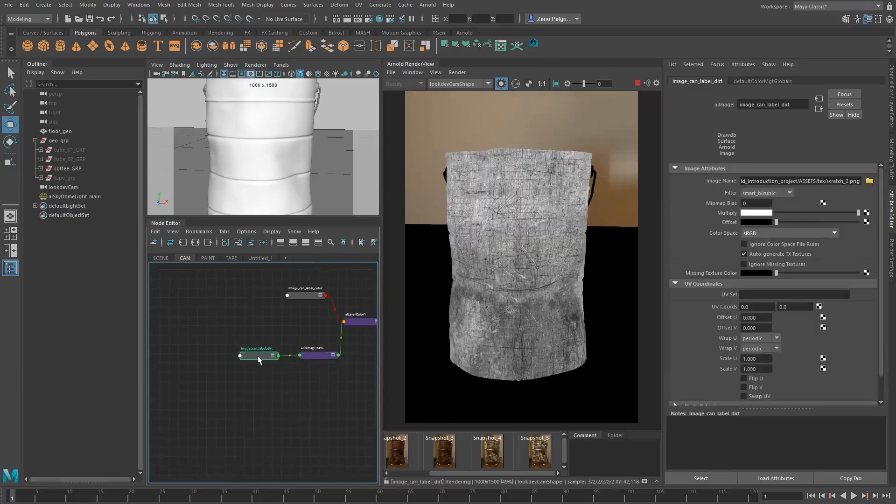
pyautogui.moveTo(762, 359); pyautogui.dragTo(604, 339)
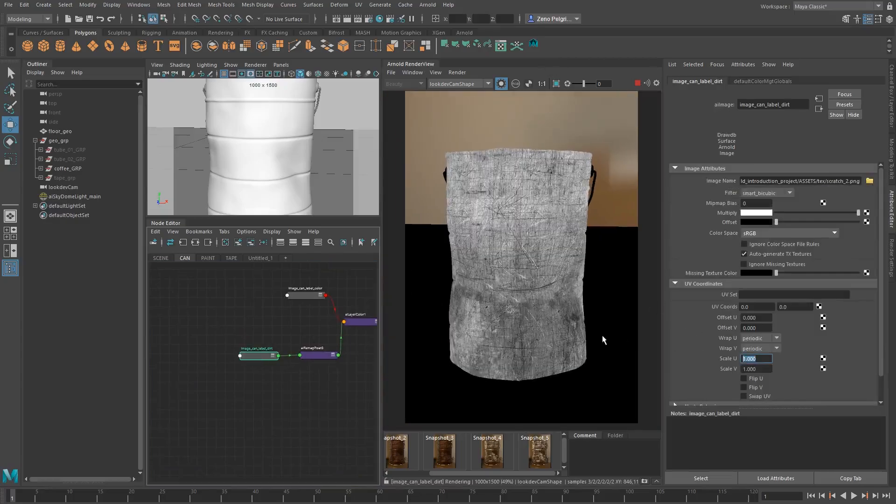
pyautogui.write('2')
pyautogui.press('Tab')
pyautogui.write('2')
pyautogui.press('Tab')
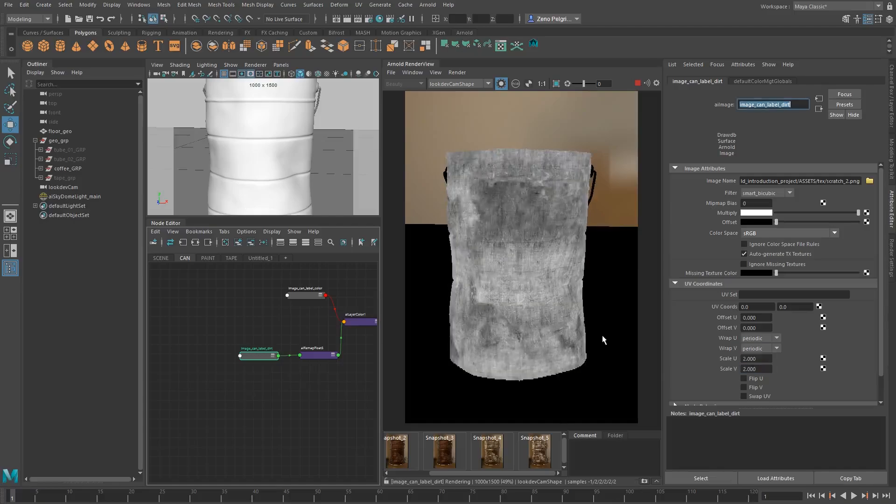
pyautogui.scroll(2, 521, 242)
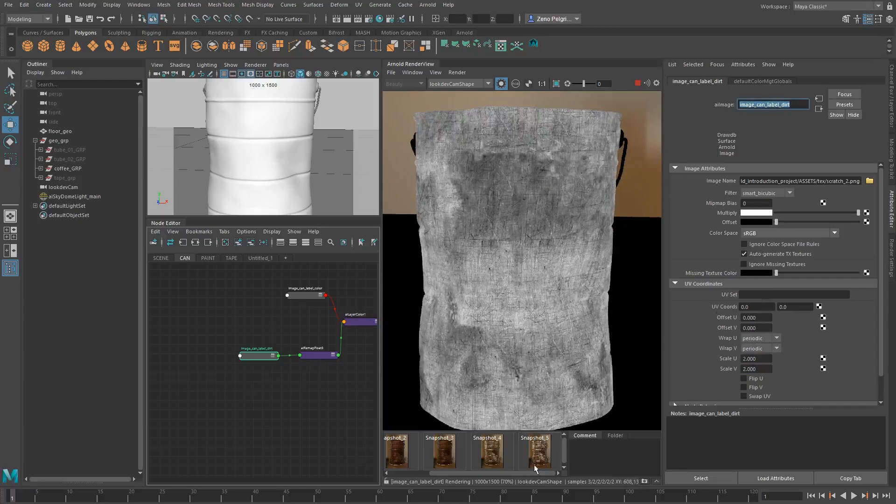
pyautogui.moveTo(759, 320)
pyautogui.keyDown('ctrl'); pyautogui.mouseDown()
pyautogui.moveTo(768, 317)
pyautogui.moveTo(755, 318)
pyautogui.moveTo(758, 327)
pyautogui.mouseUp(); pyautogui.keyUp('ctrl')
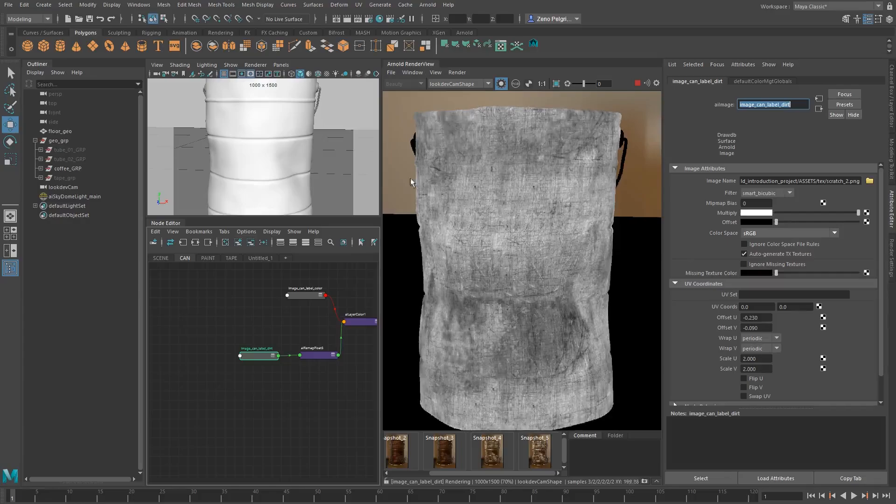
# Inspect the isolated output of the alRemapFloat node and the alLayerColor node on the can label
pyautogui.keyDown('alt'); pyautogui.moveTo(312, 352); pyautogui.dragTo(273, 375, button='middle'); pyautogui.keyUp('alt')
pyautogui.click(278, 377)
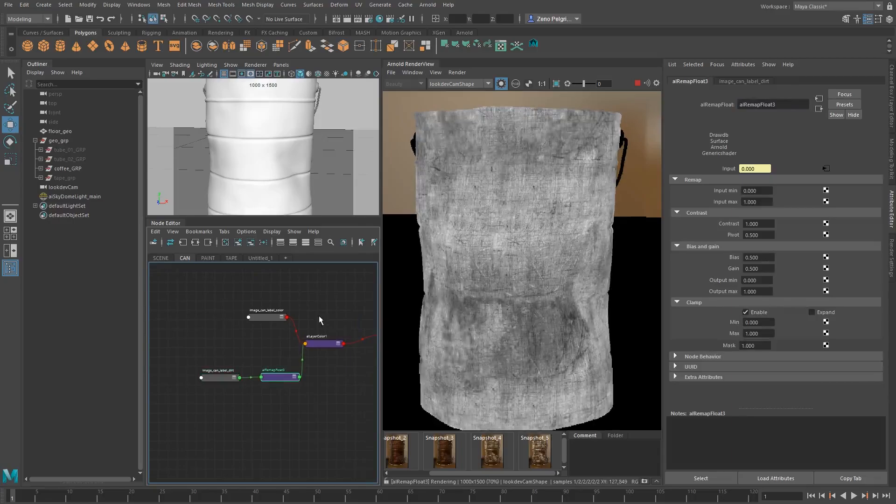
pyautogui.click(322, 344)
pyautogui.scroll(1, 537, 186)
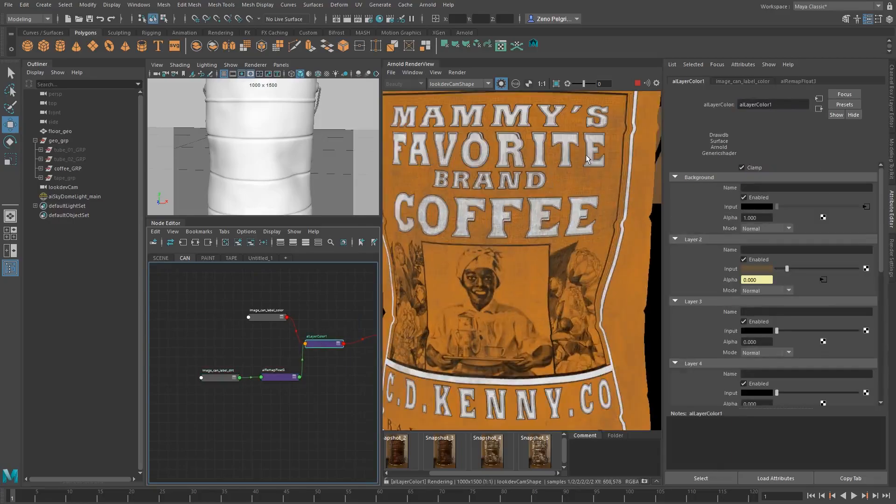
# Set alRemapFloat3's Input min to 0 and Input max to 0.530 to strengthen the dirt mask
pyautogui.keyDown('alt'); pyautogui.moveTo(587, 154); pyautogui.dragTo(516, 193, button='middle'); pyautogui.keyUp('alt')
pyautogui.scroll(1, 520, 136)
pyautogui.moveTo(610, 182)
pyautogui.keyDown('alt'); pyautogui.mouseDown(button='middle')
pyautogui.moveTo(559, 199)
pyautogui.moveTo(650, 125)
pyautogui.mouseUp(button='middle'); pyautogui.keyUp('alt')
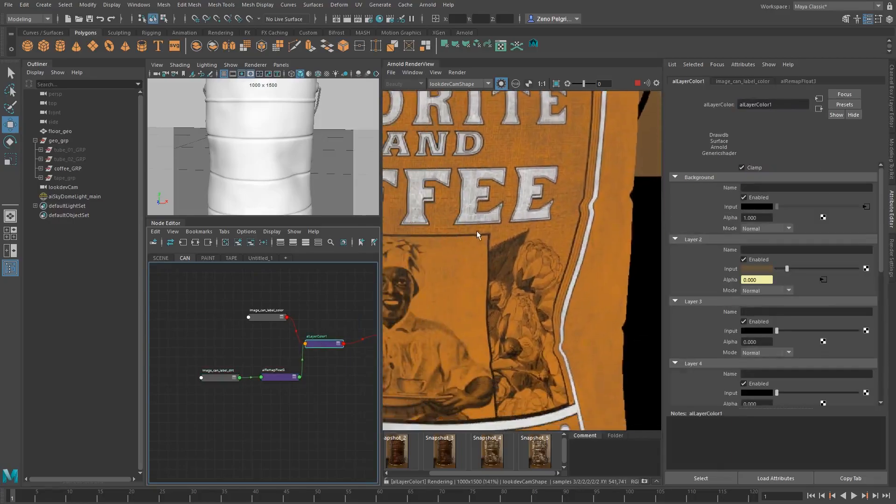
pyautogui.keyDown('alt'); pyautogui.moveTo(479, 233); pyautogui.dragTo(551, 200, button='middle'); pyautogui.keyUp('alt')
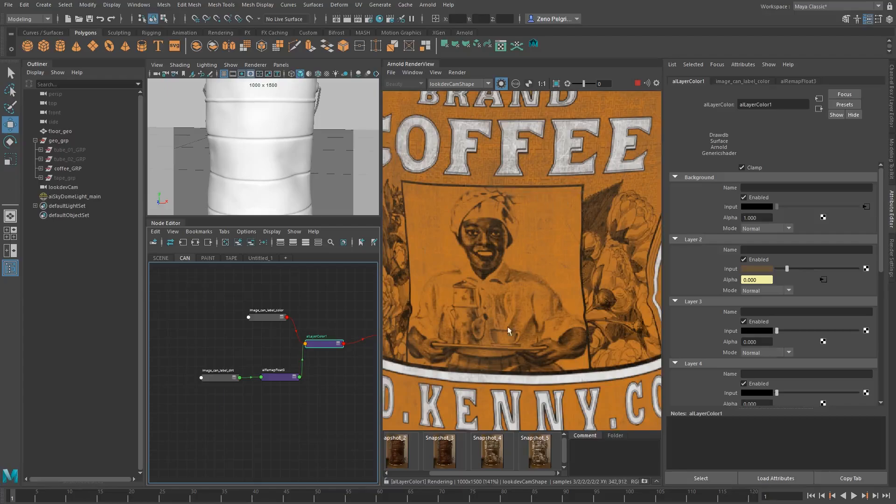
pyautogui.scroll(-3, 503, 262)
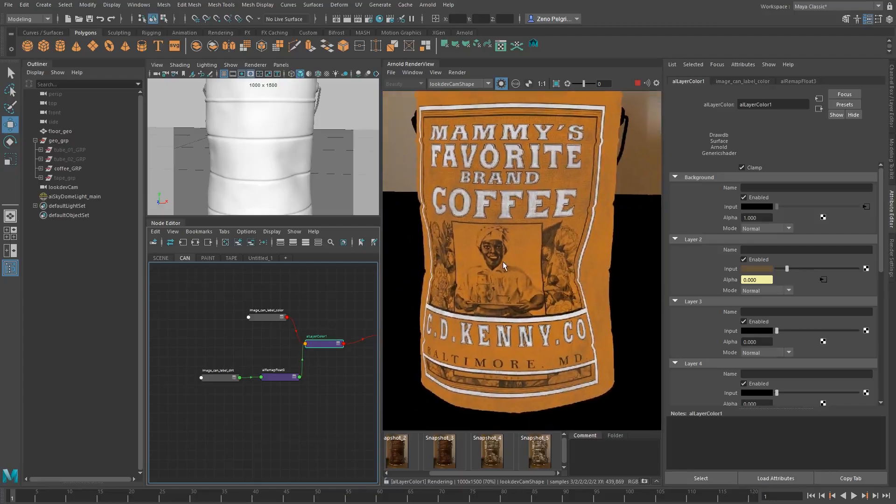
pyautogui.keyDown('alt'); pyautogui.moveTo(489, 244); pyautogui.dragTo(481, 272, button='middle'); pyautogui.keyUp('alt')
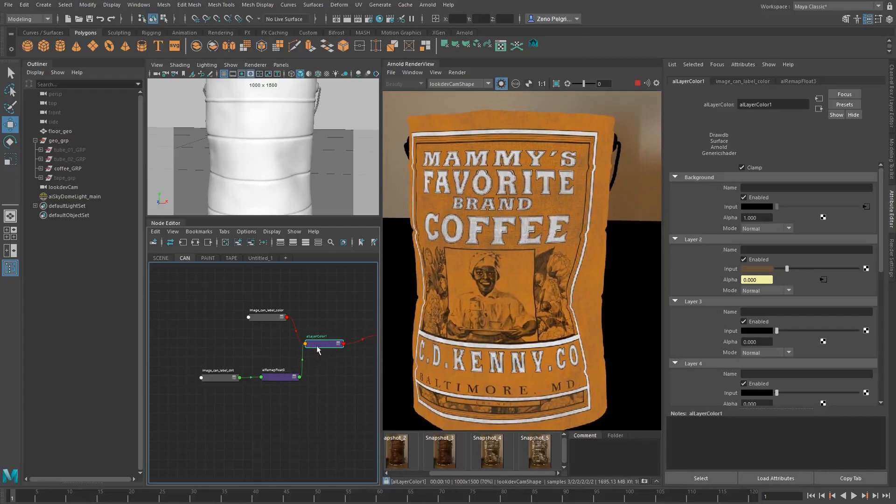
pyautogui.moveTo(321, 348); pyautogui.dragTo(327, 346)
pyautogui.click(277, 378)
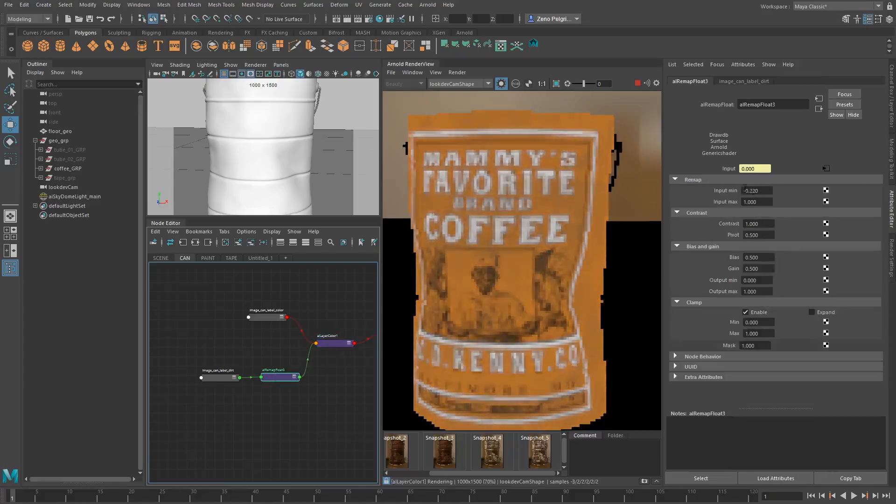
pyautogui.keyDown('ctrl'); pyautogui.moveTo(761, 204); pyautogui.dragTo(739, 202); pyautogui.keyUp('ctrl')
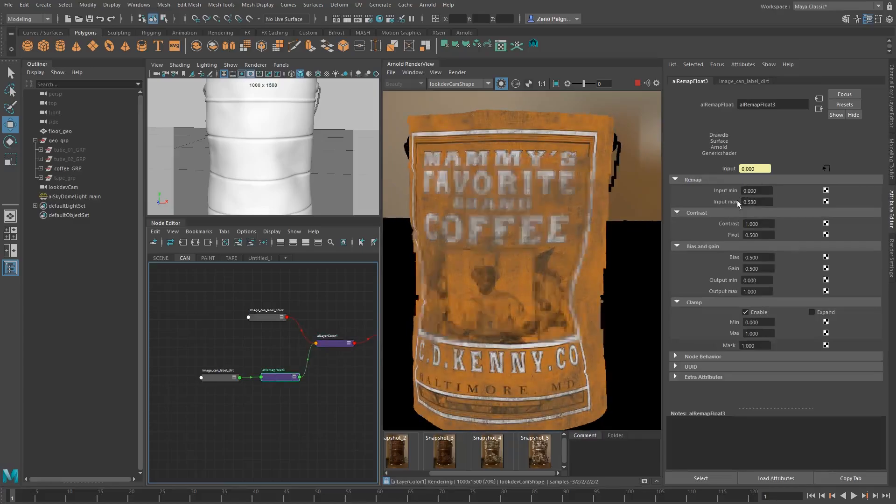
# Examine the remapped dirt over the coffee can label up close and as a whole in the isolated render
pyautogui.scroll(3, 554, 200)
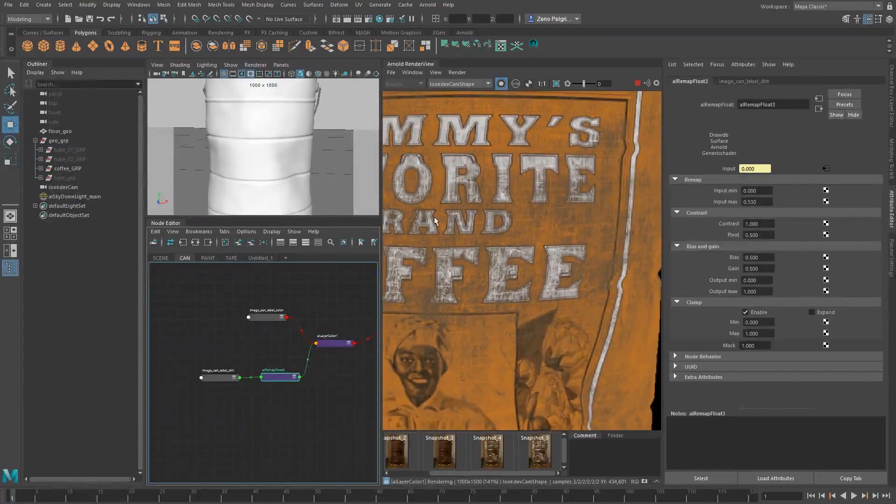
pyautogui.scroll(-1, 560, 244)
pyautogui.moveTo(560, 246)
pyautogui.mouseDown(button='middle')
pyautogui.moveTo(537, 267)
pyautogui.moveTo(559, 251)
pyautogui.mouseUp(button='middle')
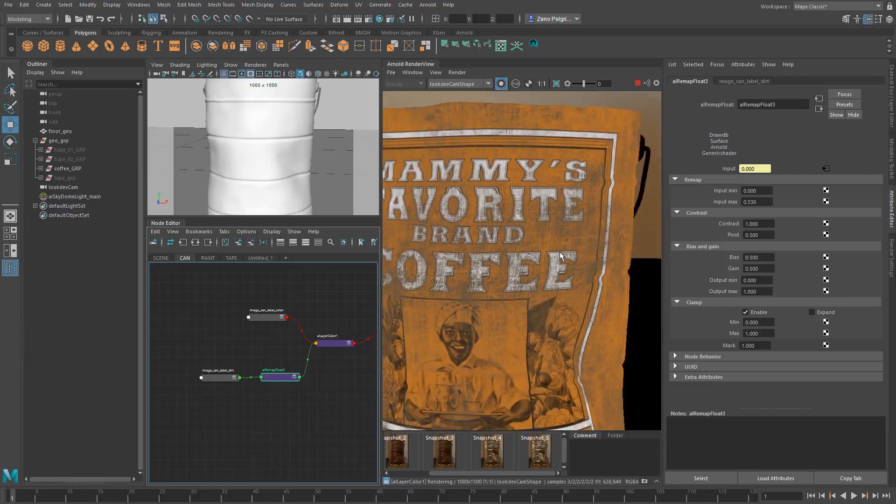
pyautogui.moveTo(601, 294); pyautogui.dragTo(455, 362, button='middle')
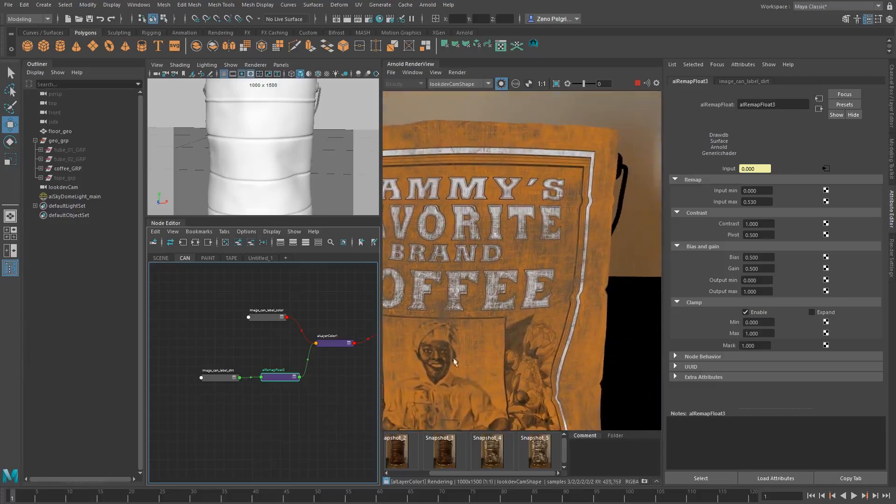
pyautogui.click(227, 378)
pyautogui.click(273, 380)
pyautogui.scroll(-3, 476, 280)
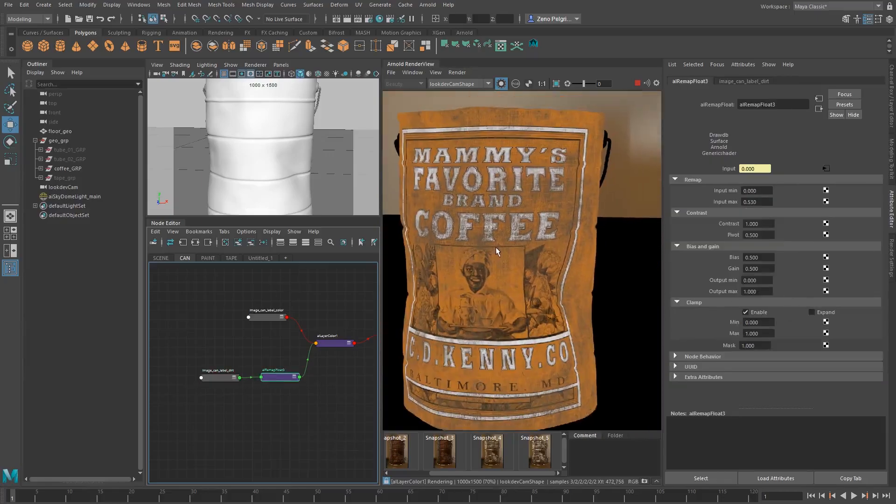
# Invert the dirt mask by setting alRemapFloat3's Output min to 1 and Output max to 0
pyautogui.doubleClick(800, 104)
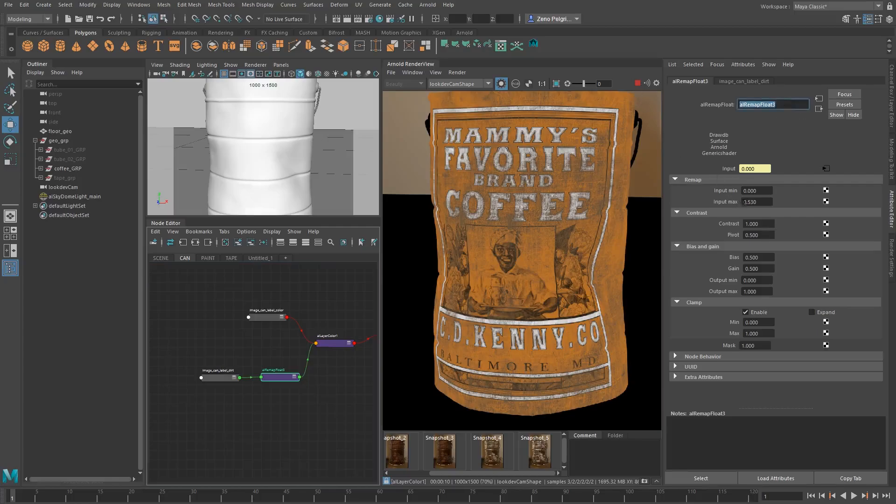
pyautogui.moveTo(766, 281); pyautogui.dragTo(709, 282)
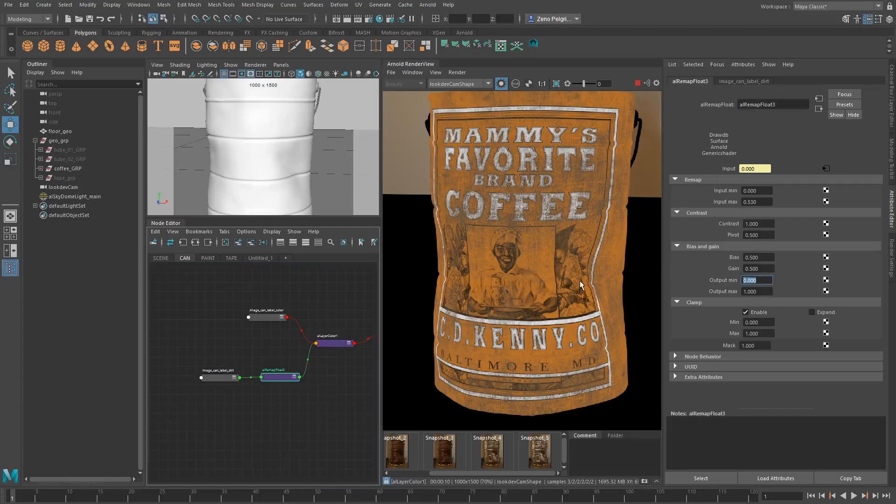
pyautogui.write('1')
pyautogui.press('Tab')
pyautogui.write('0')
pyautogui.press('Tab')
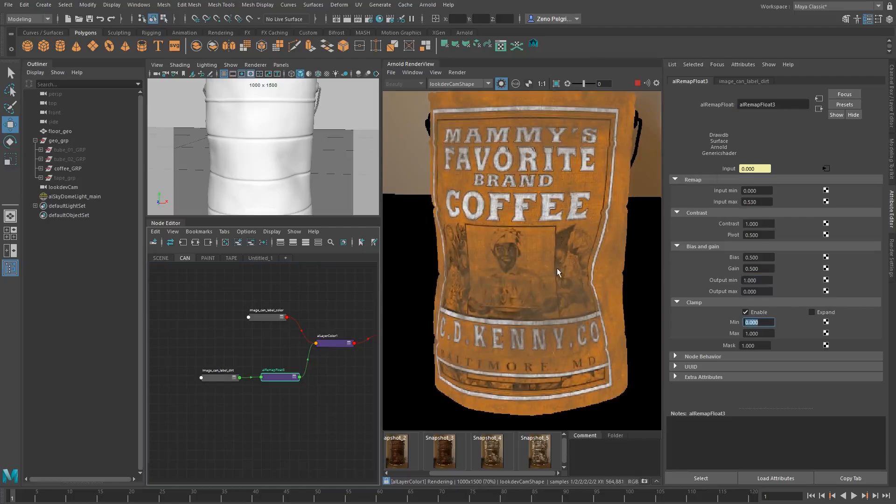
# Tighten the inverted dirt mask by setting alRemapFloat3's Input min to -0.010 and Input max to 0.310
pyautogui.scroll(3, 556, 268)
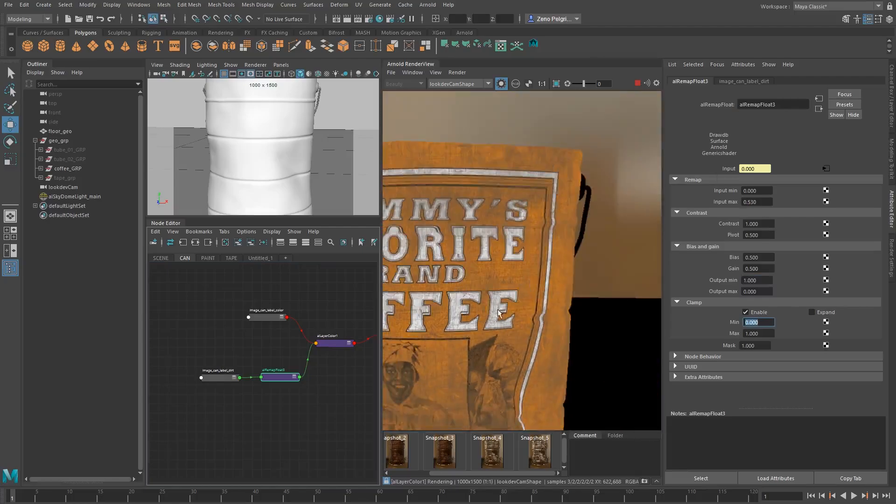
pyautogui.moveTo(498, 310); pyautogui.dragTo(590, 217, button='middle')
pyautogui.scroll(1, 520, 284)
pyautogui.scroll(-1, 520, 284)
pyautogui.moveTo(531, 280); pyautogui.dragTo(500, 288, button='middle')
pyautogui.scroll(-1, 551, 249)
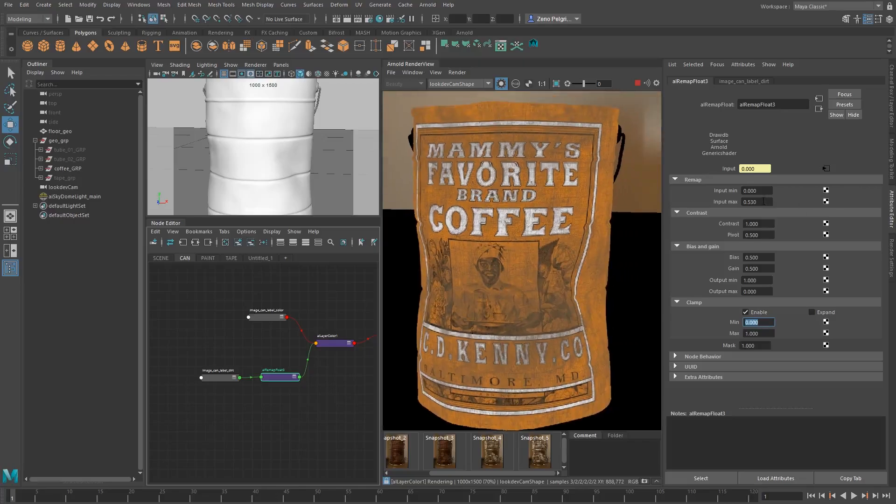
pyautogui.moveTo(764, 202)
pyautogui.keyDown('ctrl'); pyautogui.mouseDown()
pyautogui.moveTo(751, 204)
pyautogui.moveTo(772, 193)
pyautogui.moveTo(765, 193)
pyautogui.moveTo(775, 201)
pyautogui.moveTo(764, 192)
pyautogui.moveTo(748, 200)
pyautogui.mouseUp(); pyautogui.keyUp('ctrl')
# Change alLayerColor1's Layer 2 input to a dark, saturated brown with hue 20, saturation 0.903 and value 0.060
pyautogui.scroll(1, 591, 151)
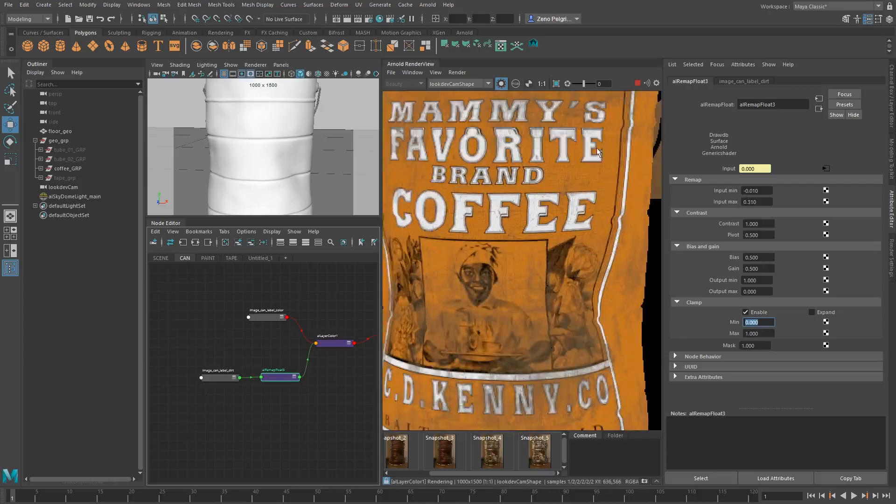
pyautogui.moveTo(591, 151); pyautogui.dragTo(522, 249, button='middle')
pyautogui.moveTo(538, 303); pyautogui.dragTo(638, 212, button='middle')
pyautogui.moveTo(584, 265); pyautogui.dragTo(578, 195, button='middle')
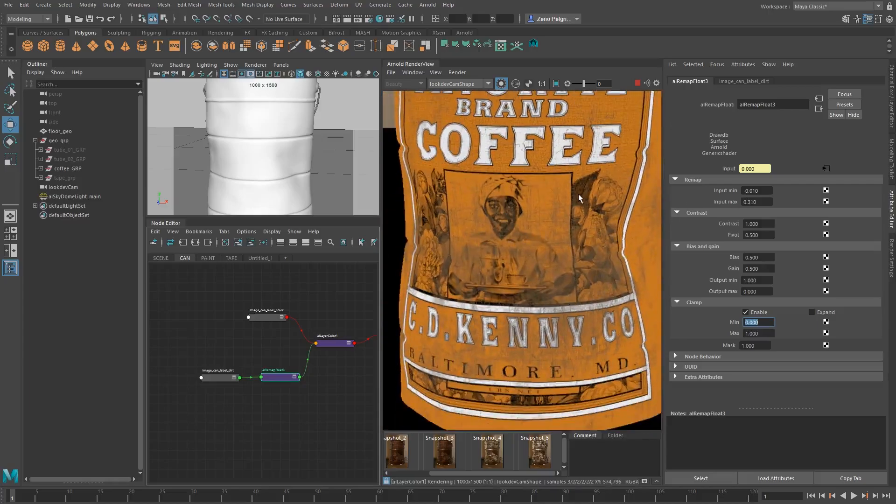
pyautogui.click(334, 345)
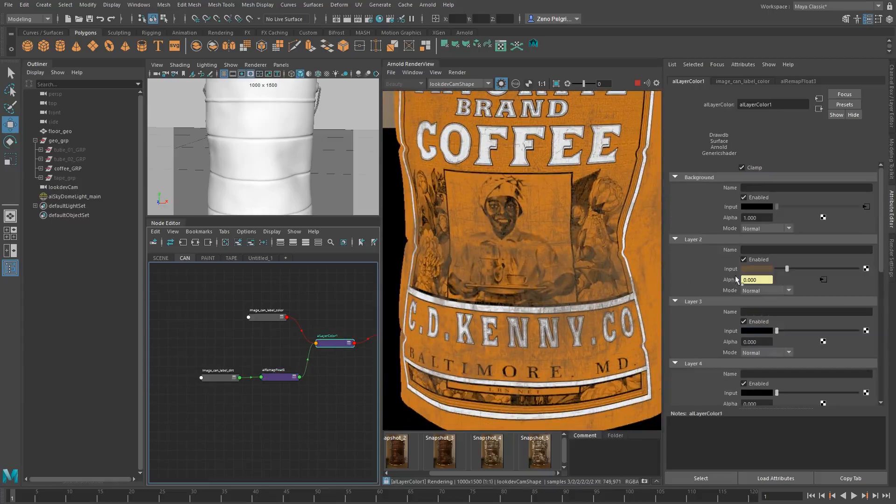
pyautogui.scroll(-1, 539, 257)
pyautogui.moveTo(538, 257); pyautogui.dragTo(505, 306, button='middle')
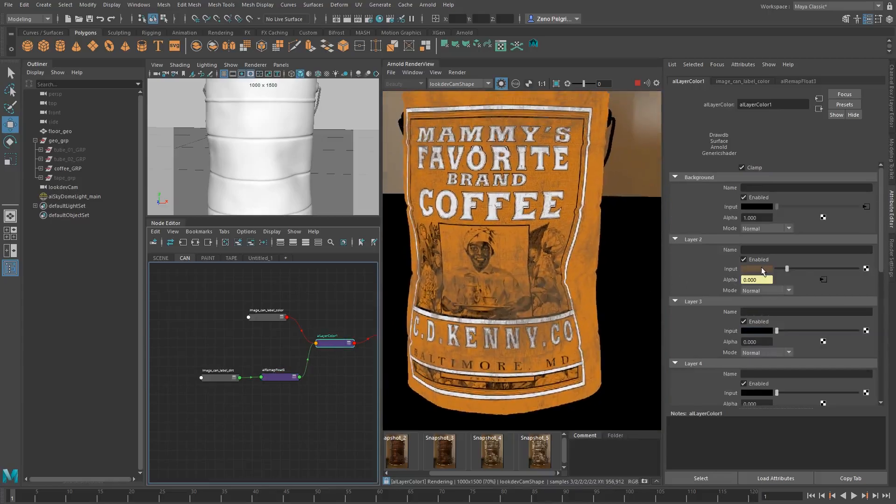
pyautogui.click(761, 270)
pyautogui.moveTo(733, 322); pyautogui.dragTo(723, 323)
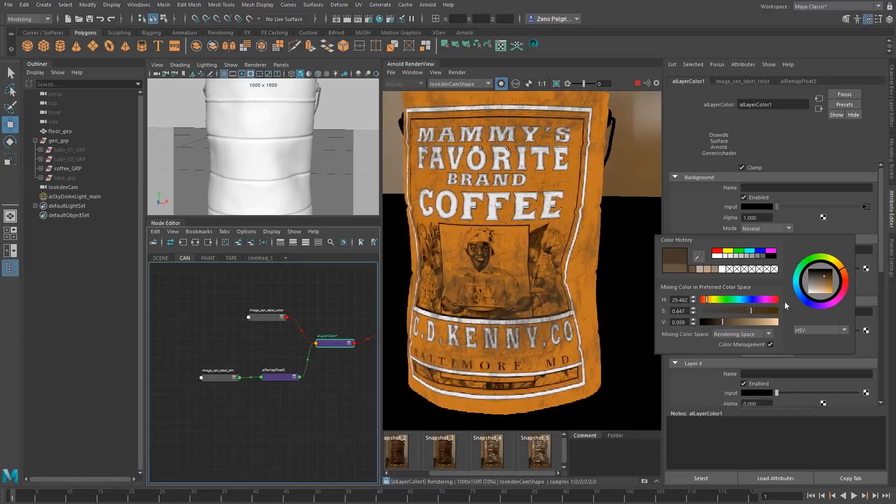
pyautogui.click(842, 273)
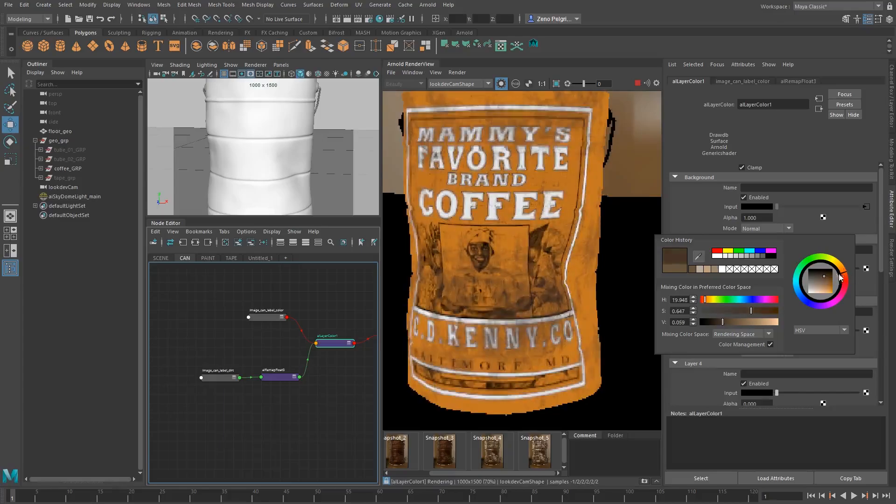
pyautogui.moveTo(826, 276); pyautogui.dragTo(831, 277)
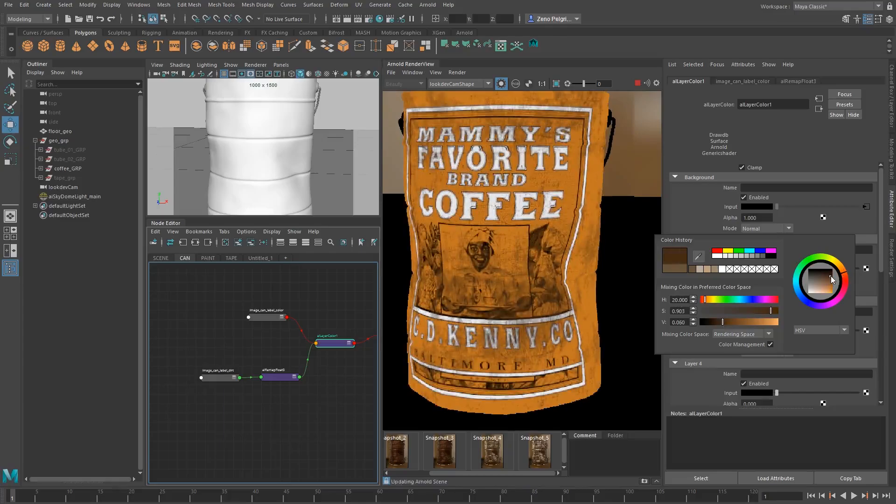
# Check the brown dirt on the label up close and turn off node isolation to restore the full shaded render
pyautogui.scroll(2, 526, 262)
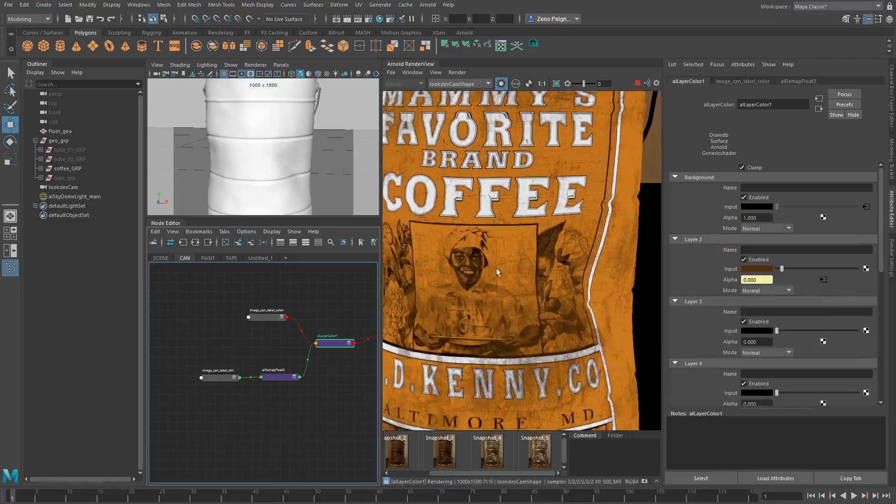
pyautogui.scroll(-2, 542, 252)
pyautogui.scroll(4, 496, 277)
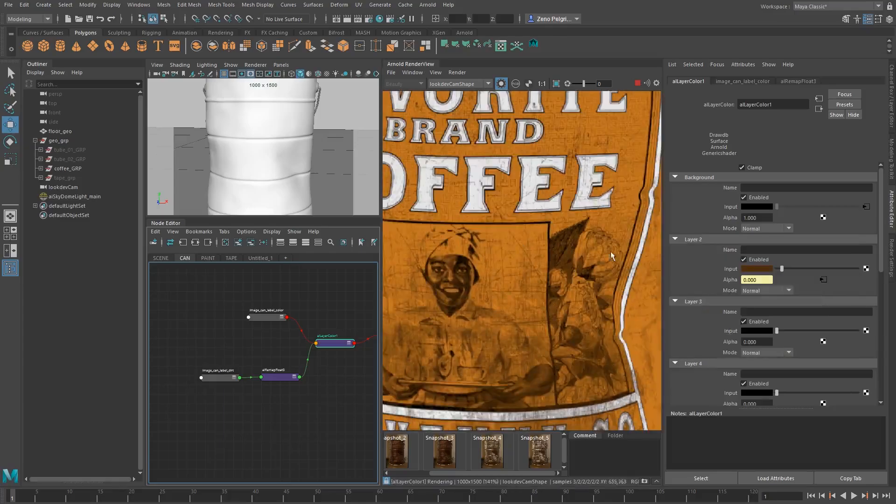
pyautogui.scroll(-4, 497, 267)
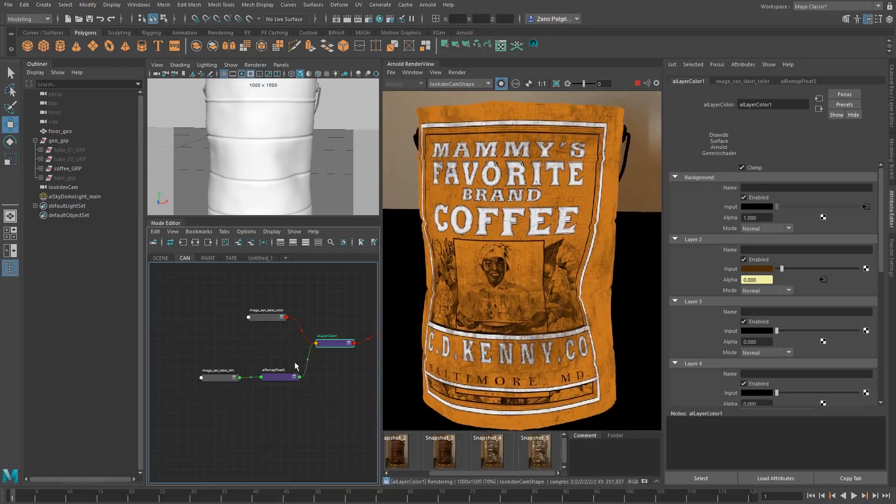
pyautogui.click(501, 84)
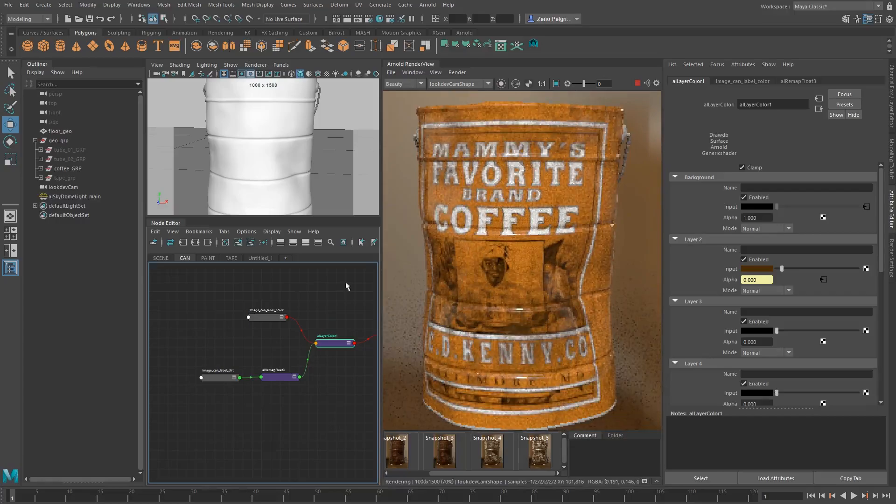
# Set mat_can_label's base Metalness to 0.2 and its specular Roughness to 0.155
pyautogui.keyDown('alt'); pyautogui.moveTo(355, 314); pyautogui.dragTo(256, 352, button='middle'); pyautogui.keyUp('alt')
pyautogui.click(250, 368)
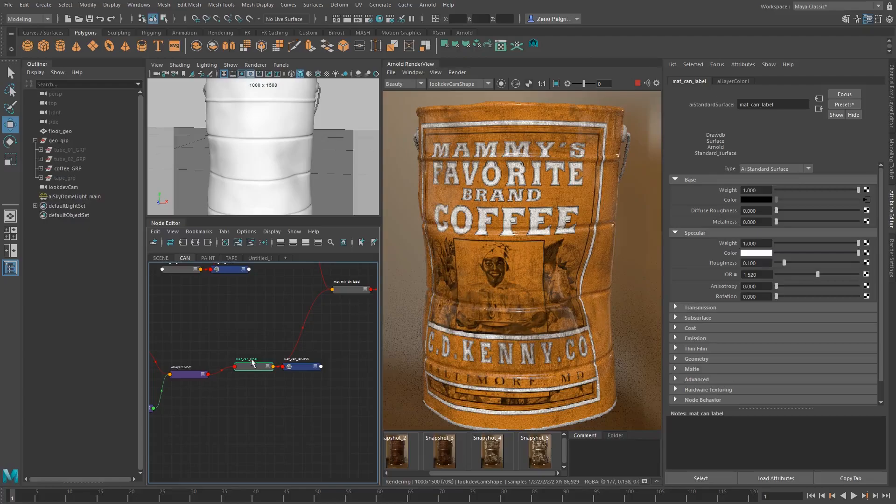
pyautogui.scroll(-2, 506, 223)
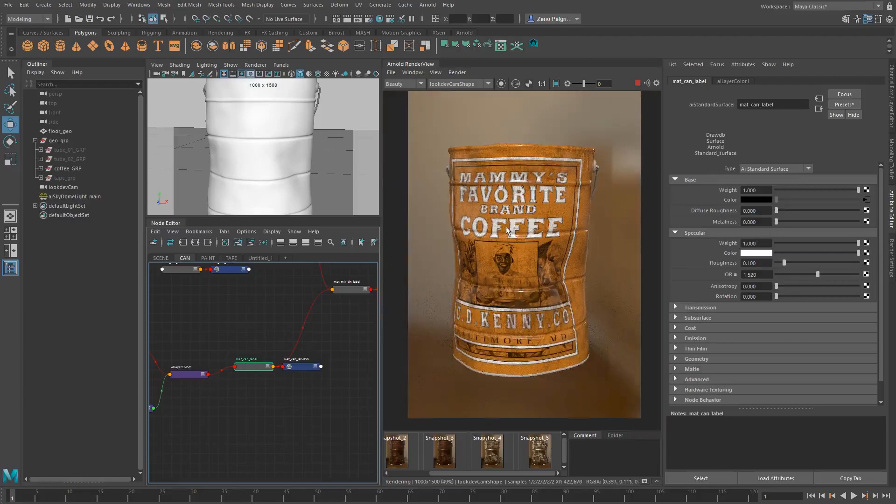
pyautogui.moveTo(507, 219); pyautogui.dragTo(506, 233, button='middle')
pyautogui.scroll(2, 505, 225)
pyautogui.moveTo(509, 179); pyautogui.dragTo(509, 161, button='middle')
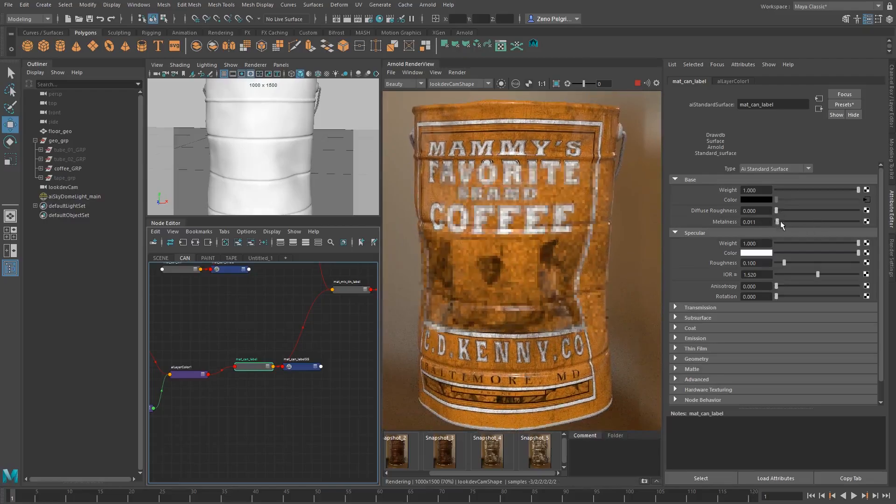
pyautogui.moveTo(778, 223); pyautogui.dragTo(790, 223)
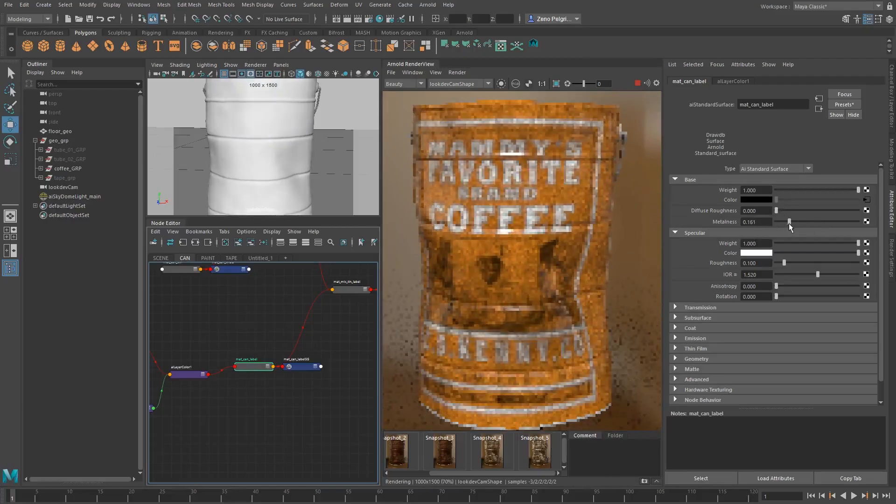
pyautogui.doubleClick(747, 222)
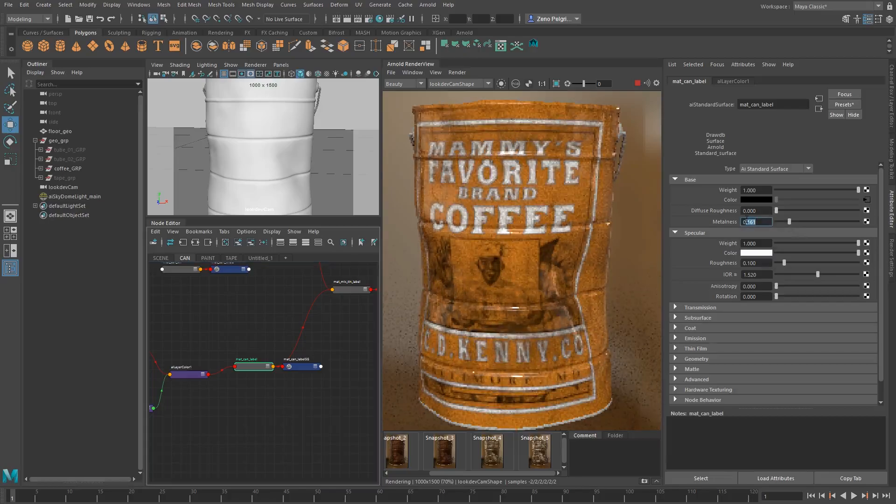
pyautogui.write('0.2')
pyautogui.press('Tab')
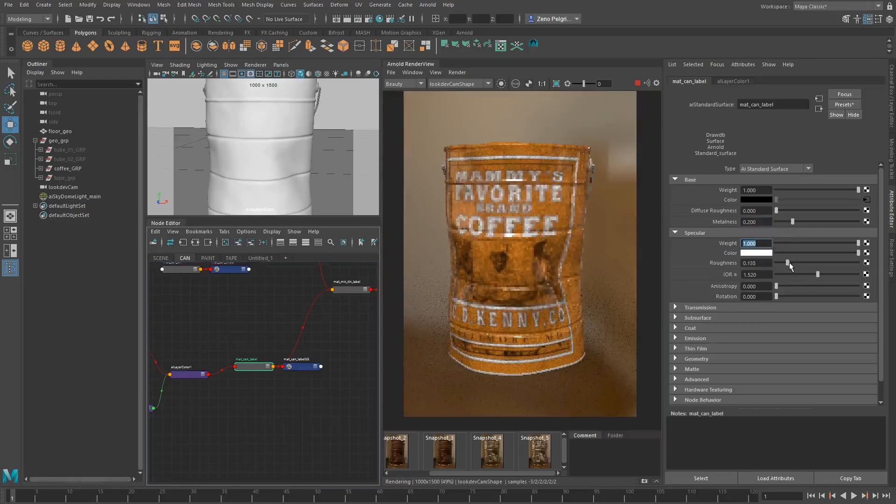
pyautogui.moveTo(786, 265)
pyautogui.mouseDown()
pyautogui.moveTo(813, 265)
pyautogui.moveTo(789, 264)
pyautogui.mouseUp()
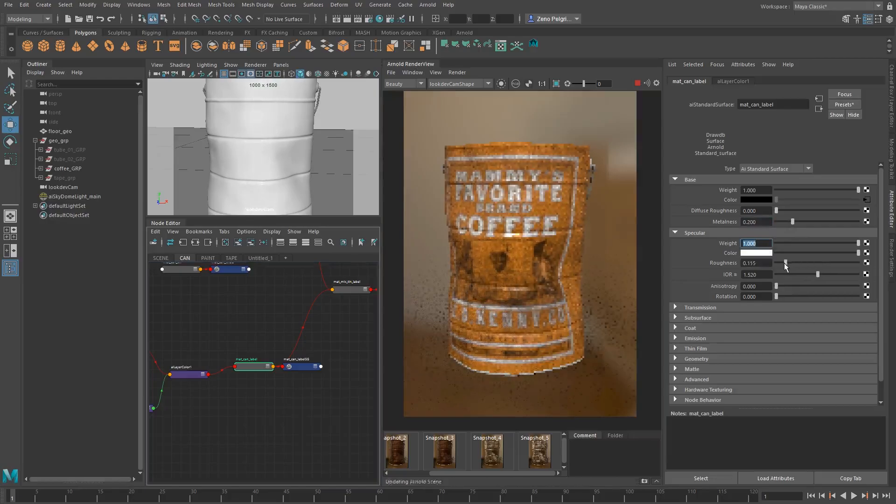
# Set mat_can_label's base Weight to 0 to show only its specular reflections in the render
pyautogui.click(401, 86)
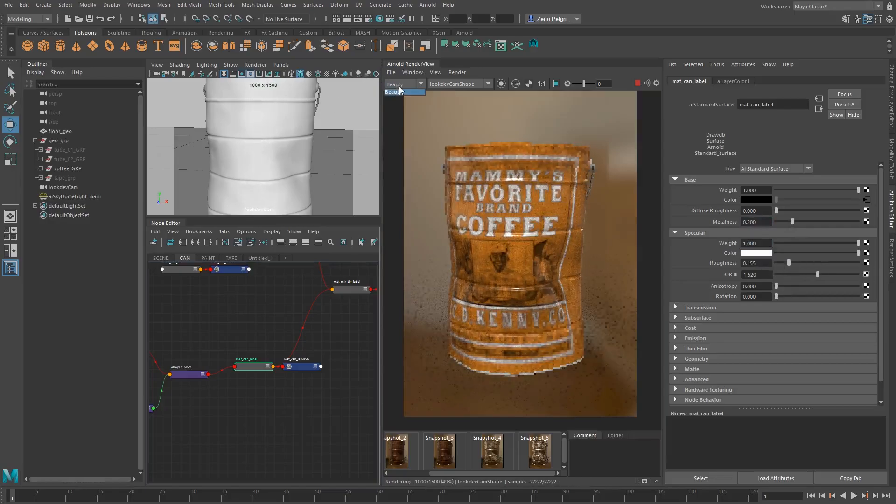
pyautogui.click(401, 86)
pyautogui.click(792, 190)
pyautogui.click(761, 191)
pyautogui.moveTo(761, 191); pyautogui.dragTo(733, 191)
pyautogui.write('0')
pyautogui.press('Return')
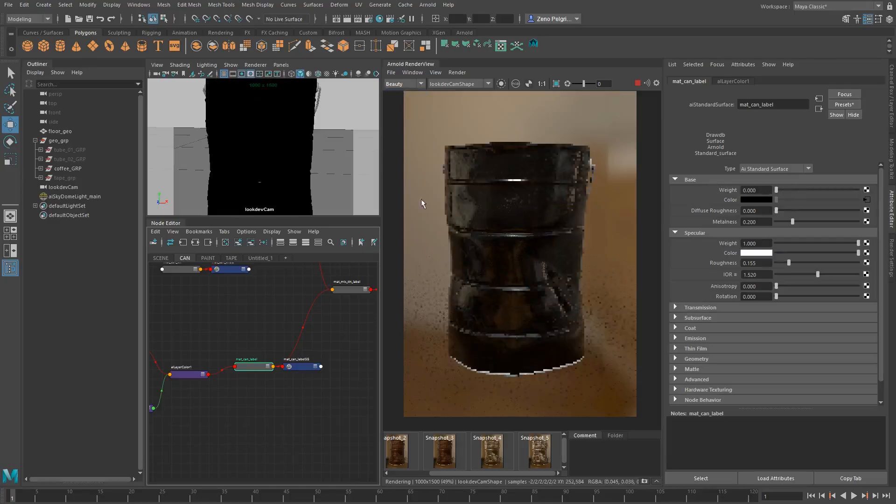
# Raise mat_can_label's specular Roughness to 0.3 to soften the label's reflections
pyautogui.moveTo(789, 264); pyautogui.dragTo(807, 264)
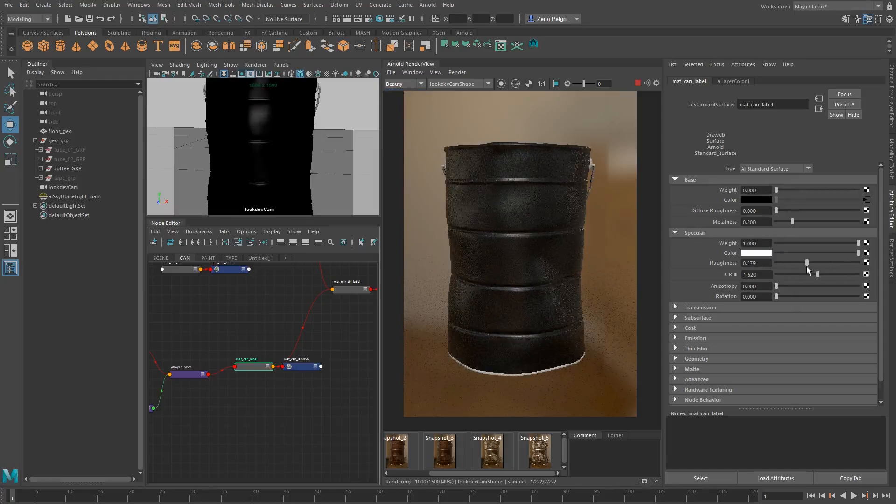
pyautogui.moveTo(808, 270); pyautogui.dragTo(629, 246)
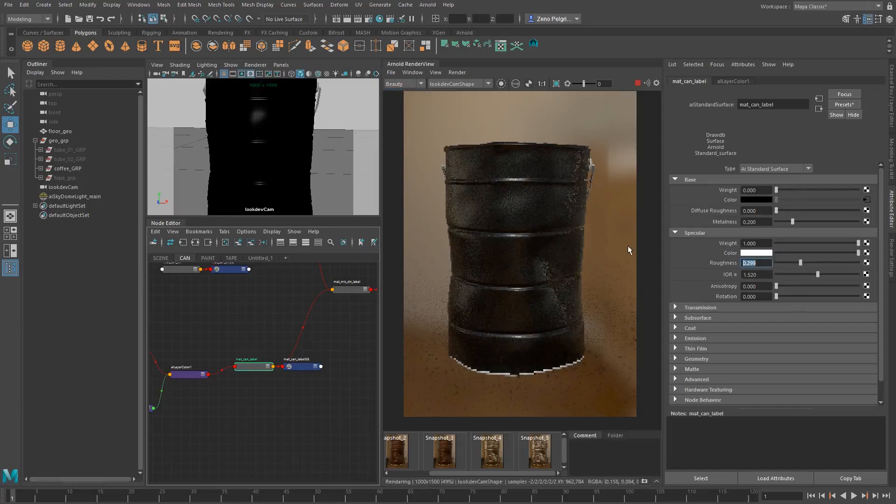
pyautogui.write('0.3')
pyautogui.press('Return')
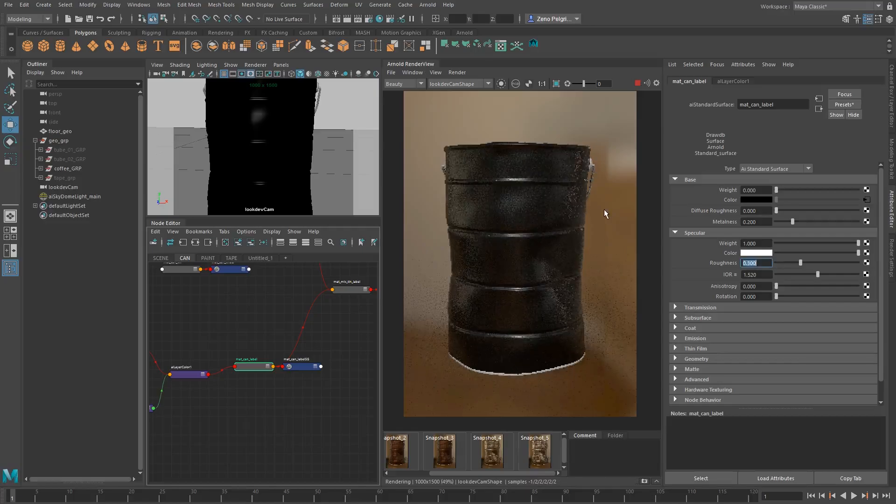
# Set mat_can_label's base Weight to 1 to bring the label color back into the render
pyautogui.scroll(2, 605, 209)
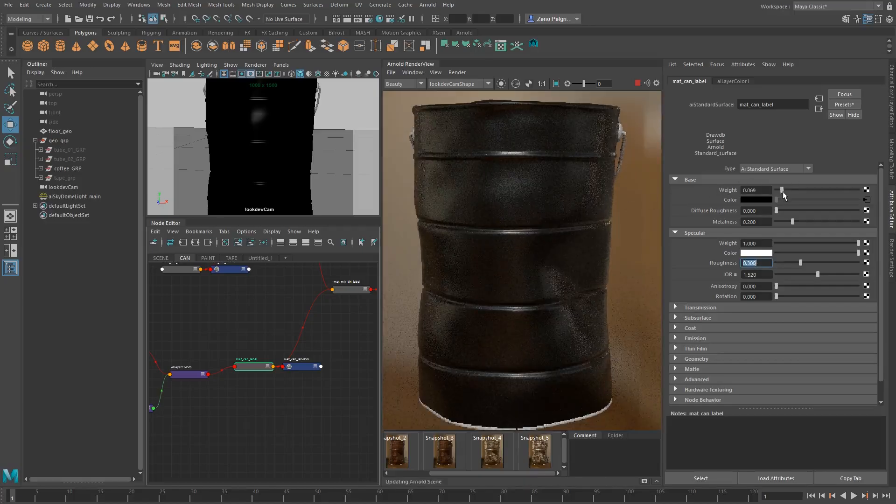
pyautogui.moveTo(784, 194); pyautogui.dragTo(861, 192)
pyautogui.scroll(-2, 483, 201)
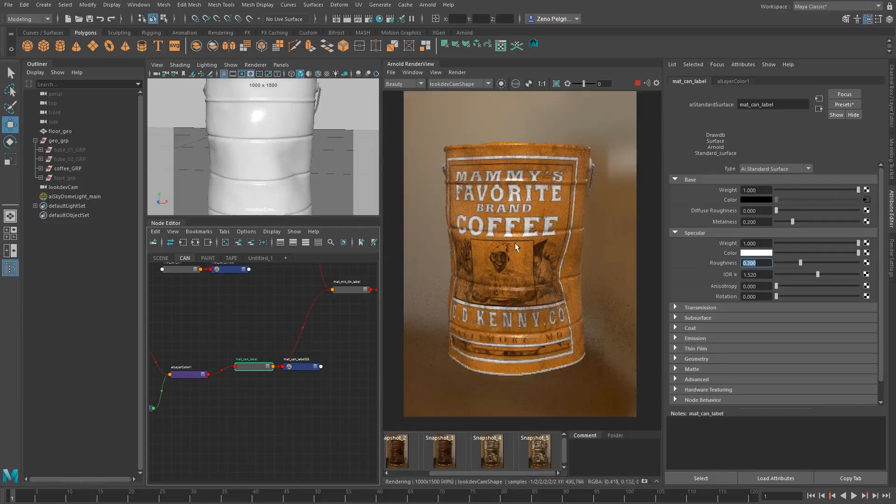
# Examine the shaded coffee label up close and from other lookdevCam angles and distances
pyautogui.scroll(2, 509, 241)
pyautogui.scroll(-2, 500, 237)
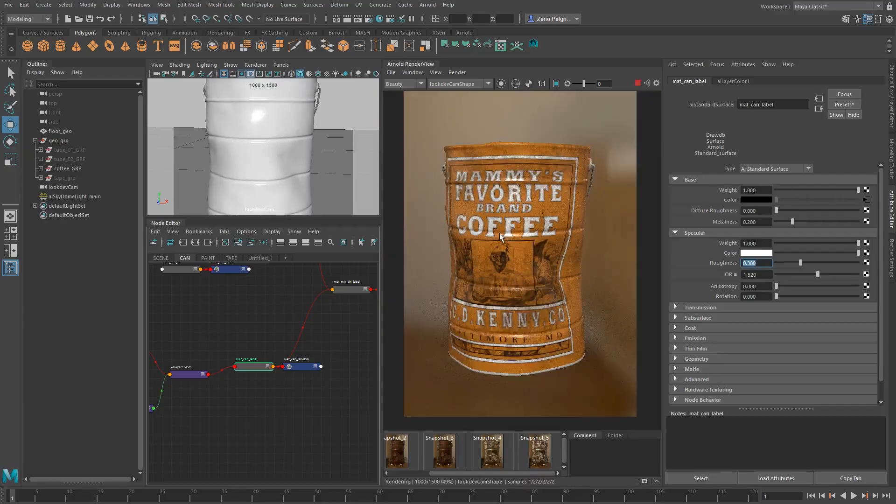
pyautogui.keyDown('alt'); pyautogui.moveTo(293, 153); pyautogui.dragTo(248, 152); pyautogui.keyUp('alt')
pyautogui.scroll(-5, 283, 160)
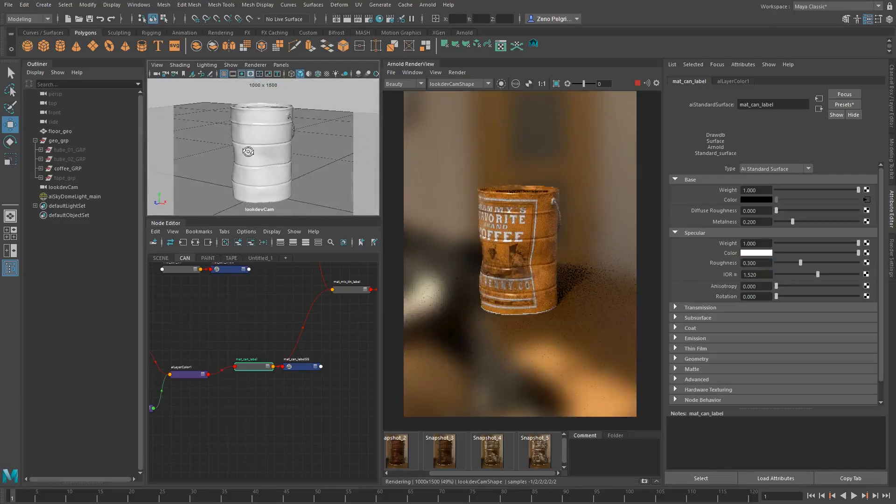
pyautogui.scroll(5, 250, 152)
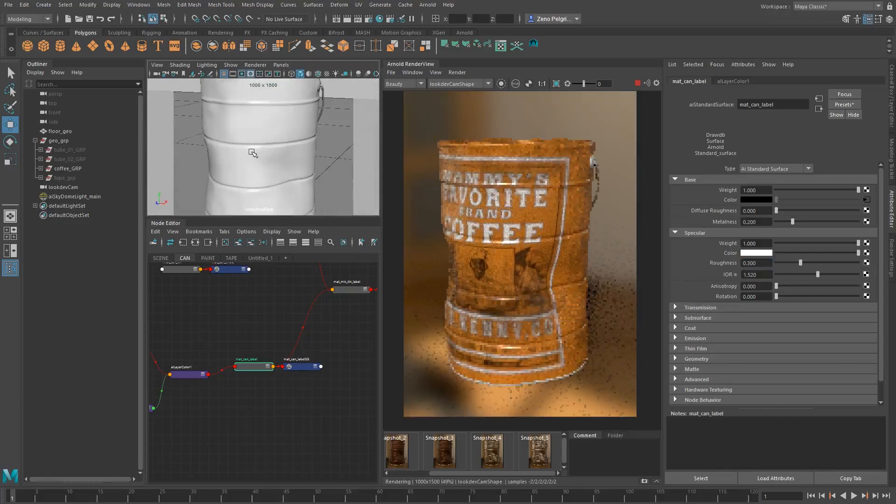
pyautogui.keyDown('alt'); pyautogui.moveTo(252, 153); pyautogui.dragTo(257, 154); pyautogui.keyUp('alt')
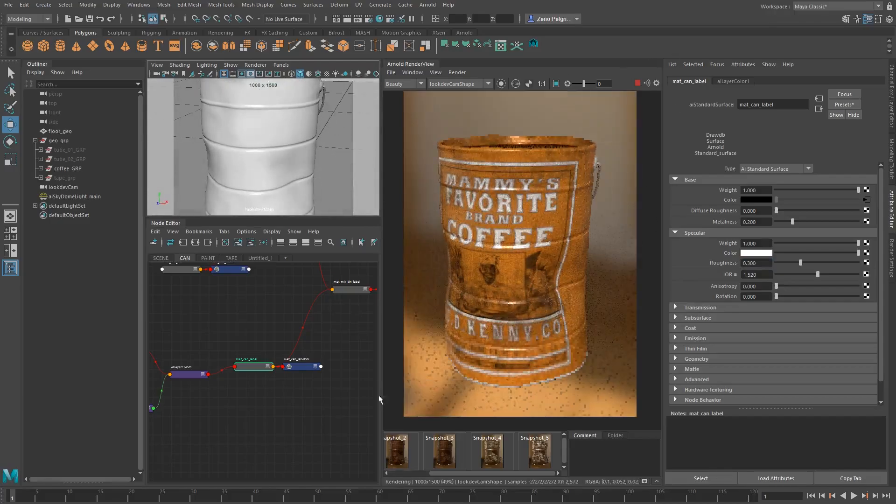
# Move mat_mix_tin_label and its shading group farther away from the tin and label branches in the CAN graph
pyautogui.keyDown('alt'); pyautogui.moveTo(270, 350); pyautogui.dragTo(335, 322, button='middle'); pyautogui.keyUp('alt')
pyautogui.scroll(-3, 335, 323)
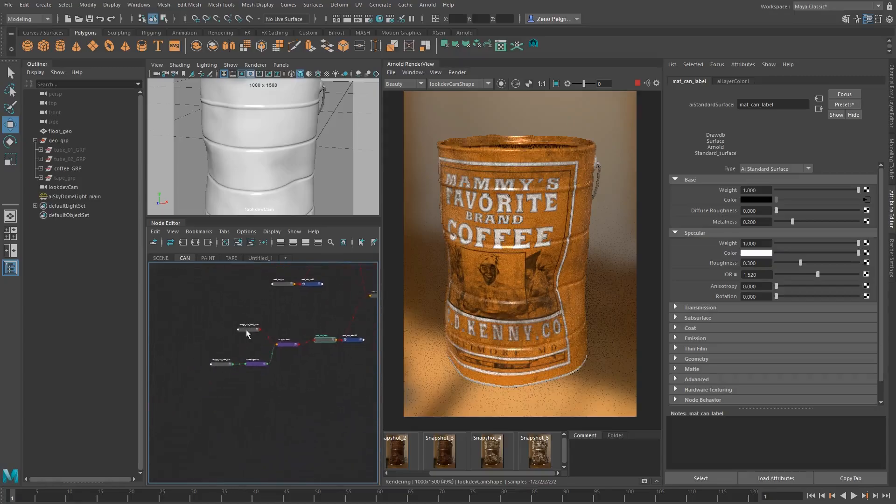
pyautogui.moveTo(246, 330); pyautogui.dragTo(232, 341)
pyautogui.keyDown('alt'); pyautogui.moveTo(270, 333); pyautogui.dragTo(193, 372, button='middle'); pyautogui.keyUp('alt')
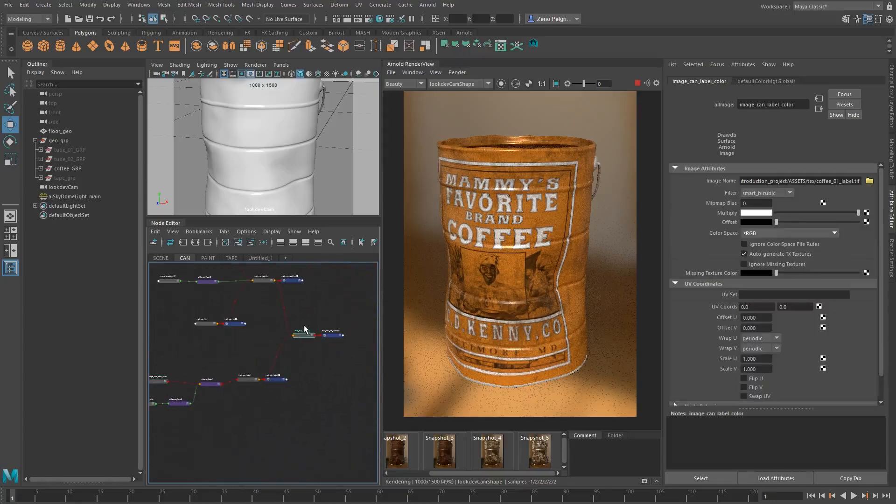
pyautogui.moveTo(305, 330); pyautogui.dragTo(323, 328)
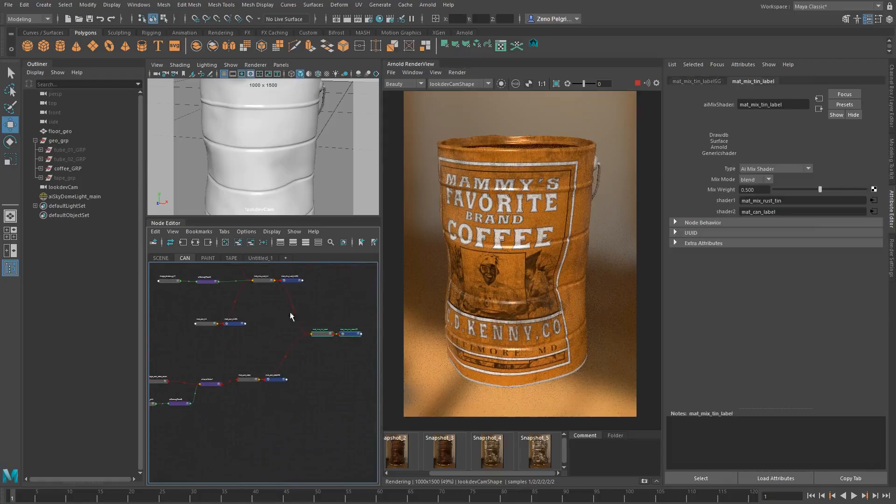
# Assign the mat_mix_tin_label mix shader to the coffee can mesh and check it in the render
pyautogui.scroll(2, 293, 351)
pyautogui.keyDown('alt'); pyautogui.moveTo(312, 360); pyautogui.dragTo(251, 375, button='middle'); pyautogui.keyUp('alt')
pyautogui.click(576, 219)
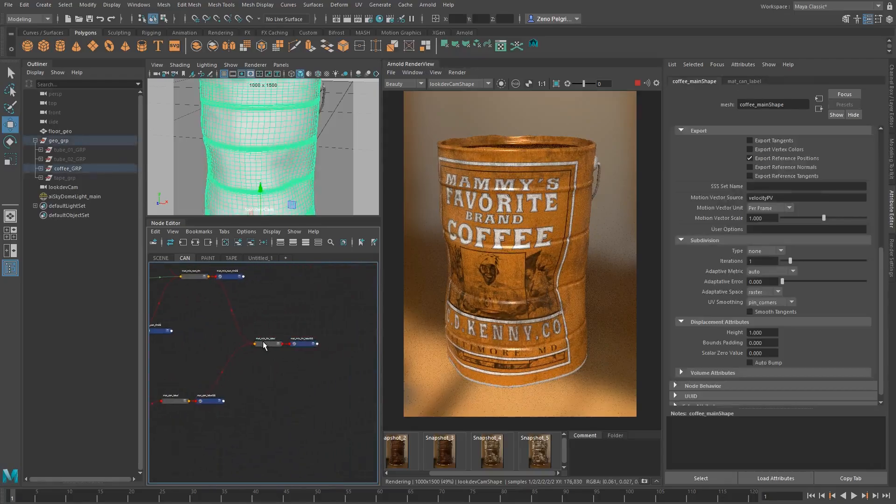
pyautogui.moveTo(262, 346); pyautogui.dragTo(262, 301, button='right')
pyautogui.scroll(2, 541, 165)
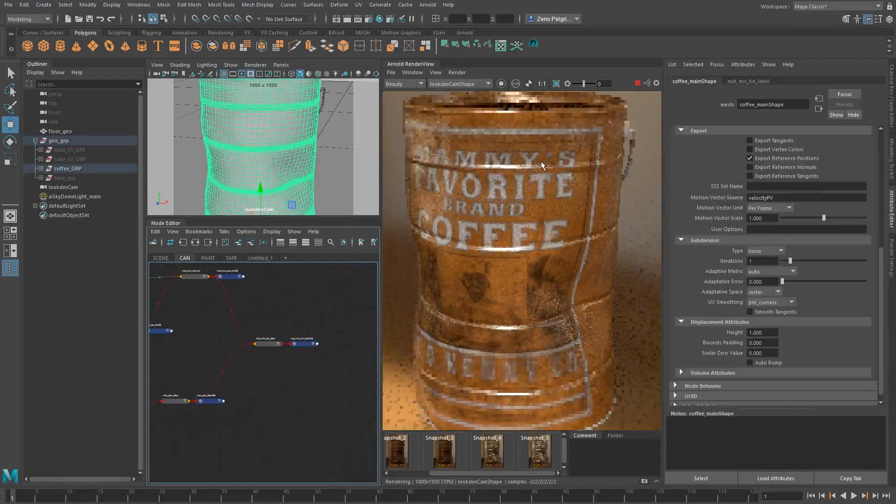
pyautogui.scroll(-2, 541, 161)
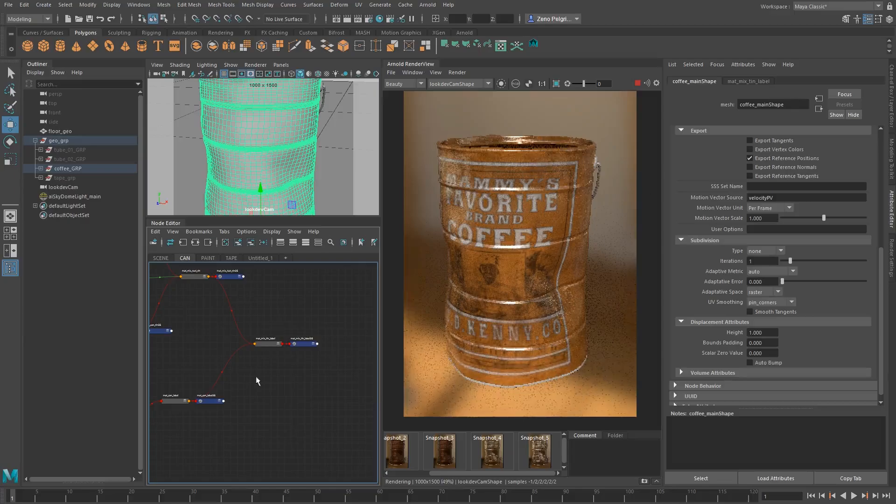
# Move the whole label branch together with the mat_mix_tin_label nodes lower in the graph to make room
pyautogui.keyDown('alt'); pyautogui.moveTo(256, 376); pyautogui.dragTo(316, 372, button='middle'); pyautogui.keyUp('alt')
pyautogui.keyDown('alt'); pyautogui.moveTo(225, 382); pyautogui.dragTo(269, 331, button='middle'); pyautogui.keyUp('alt')
pyautogui.scroll(-2, 219, 301)
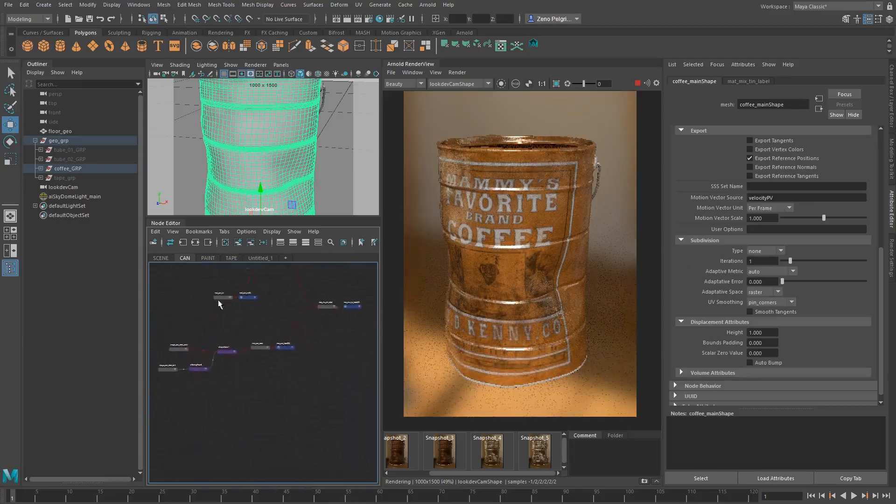
pyautogui.keyDown('alt'); pyautogui.moveTo(219, 301); pyautogui.dragTo(256, 296, button='middle'); pyautogui.keyUp('alt')
pyautogui.scroll(-2, 255, 296)
pyautogui.moveTo(189, 303); pyautogui.dragTo(320, 380)
pyautogui.keyDown('shift'); pyautogui.moveTo(322, 275); pyautogui.dragTo(376, 324); pyautogui.keyUp('shift')
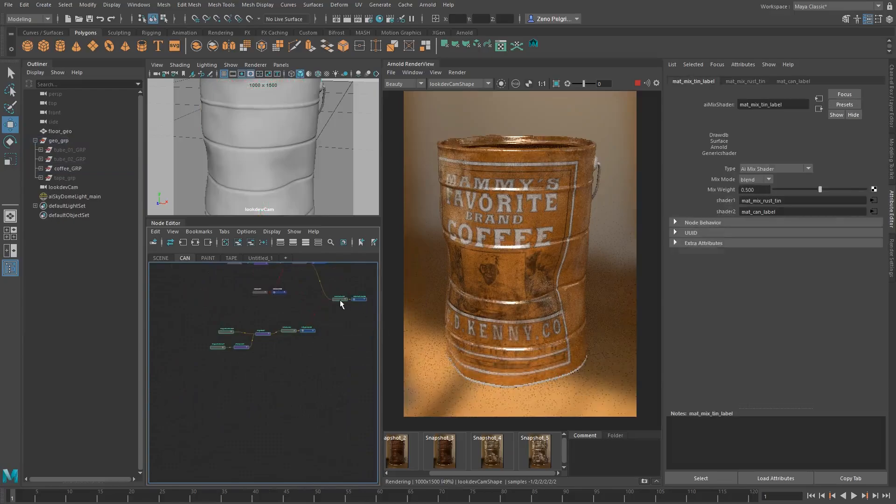
pyautogui.moveTo(340, 299); pyautogui.dragTo(350, 337)
pyautogui.keyDown('alt'); pyautogui.moveTo(254, 343); pyautogui.dragTo(214, 329, button='middle'); pyautogui.keyUp('alt')
# Create an aiImage node above the label branch and load coffee_01_label_iso.tif into it
pyautogui.click(213, 329)
pyautogui.press('Tab')
pyautogui.write('ail')
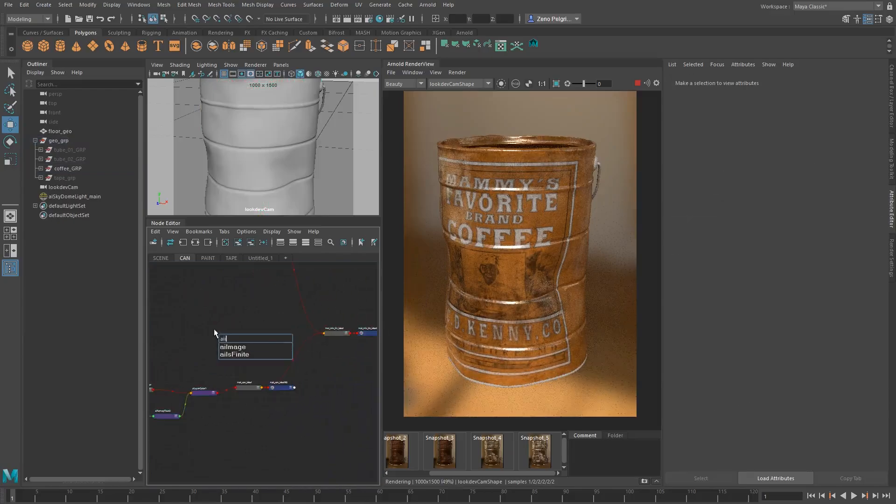
pyautogui.press('Down')
pyautogui.press('Return')
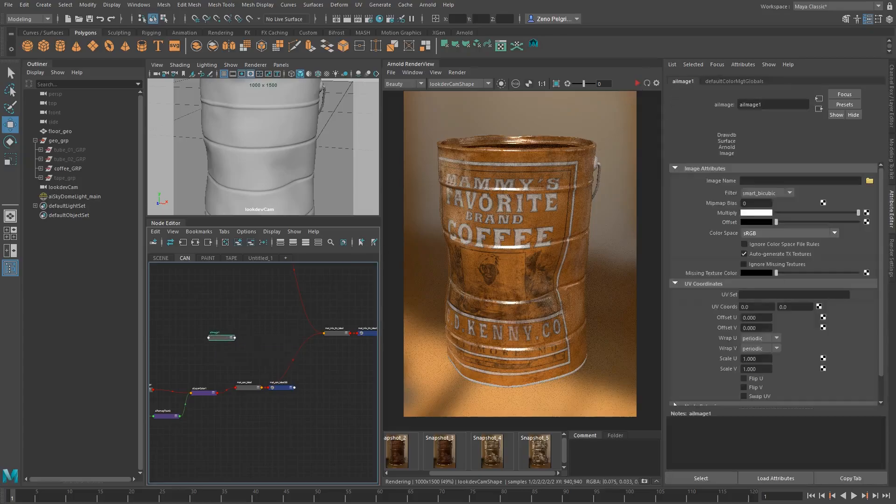
pyautogui.click(869, 181)
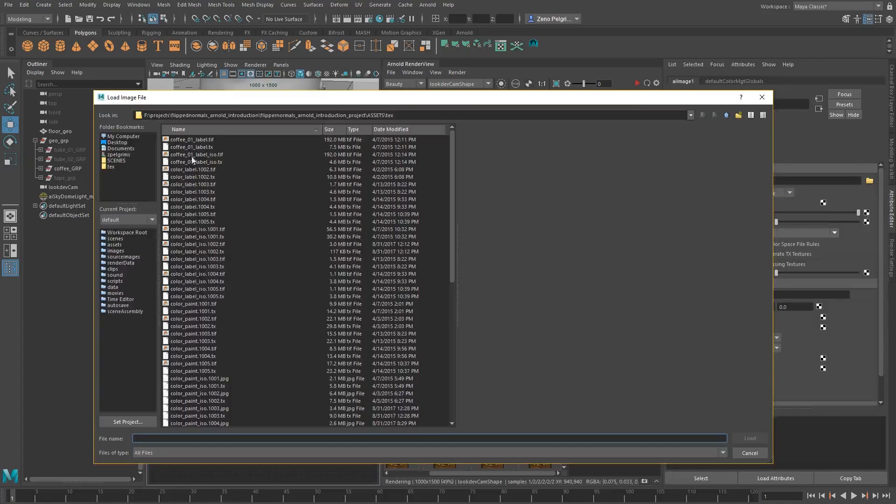
pyautogui.click(191, 155)
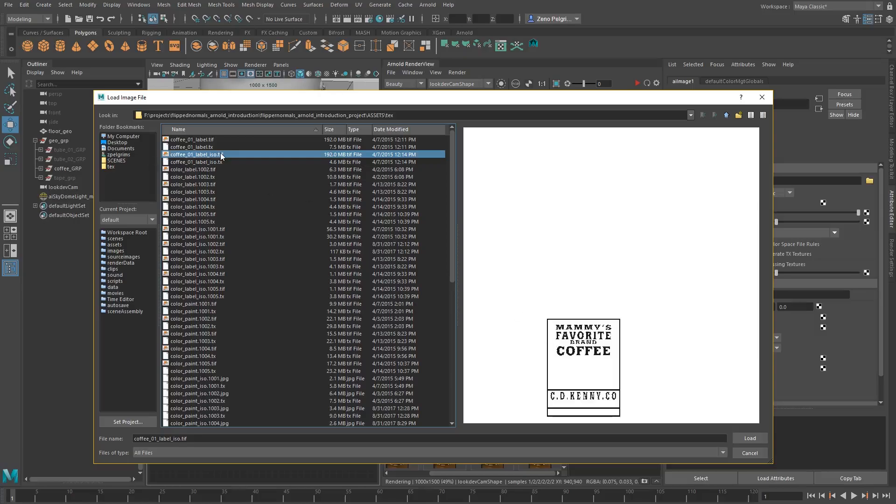
pyautogui.click(755, 438)
# Rename the new aiImage node as image_can_label_iso
pyautogui.doubleClick(260, 310)
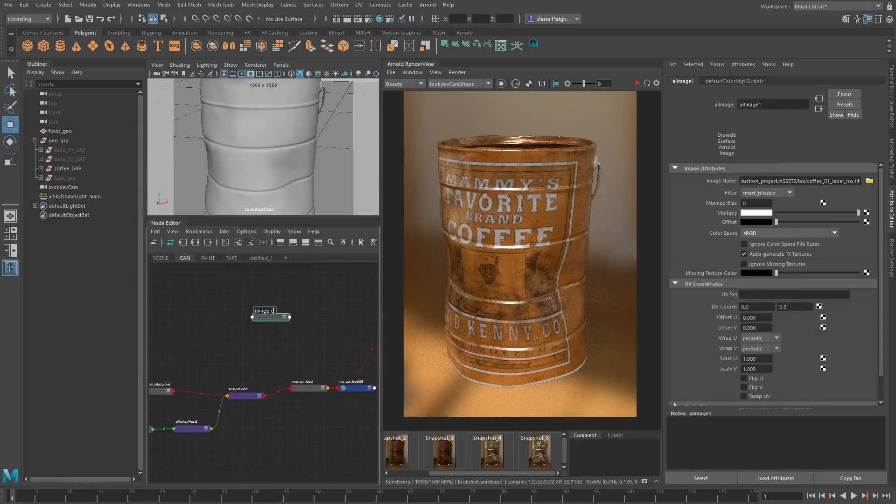
pyautogui.write('image_can_label_iso')
pyautogui.press('Return')
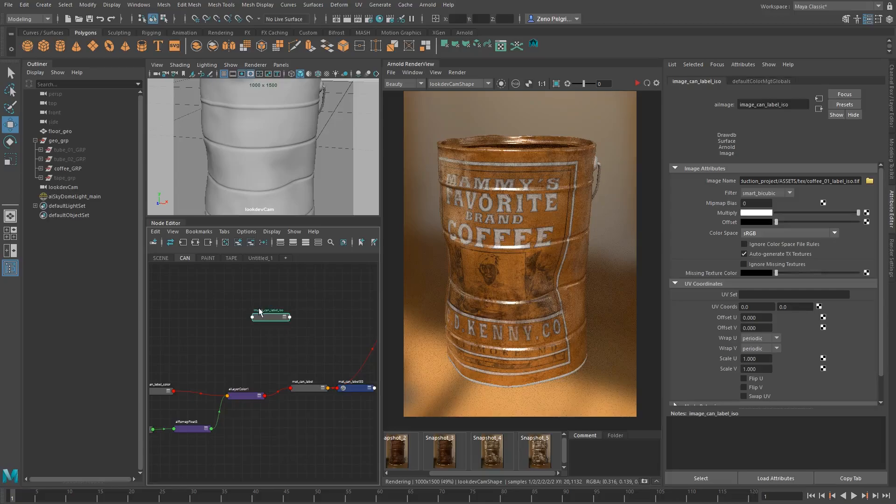
# Connect image_can_label_iso's outColorR to the mix input of mat_mix_tin_label
pyautogui.keyDown('alt'); pyautogui.moveTo(260, 312); pyautogui.dragTo(186, 339, button='middle'); pyautogui.keyUp('alt')
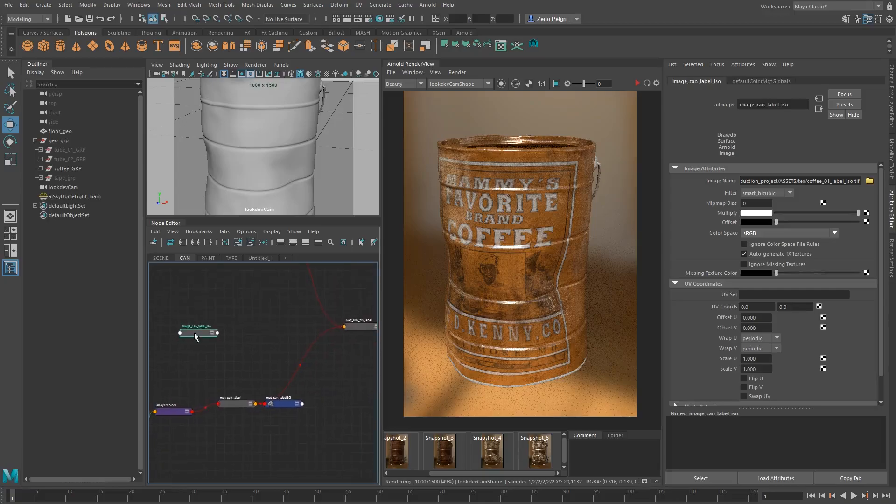
pyautogui.click(366, 328)
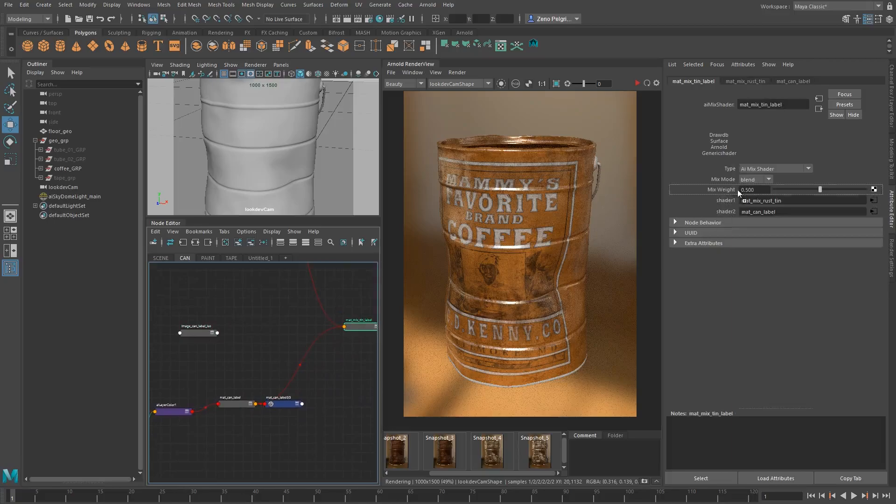
pyautogui.moveTo(726, 189); pyautogui.dragTo(727, 189, button='middle')
pyautogui.click(167, 269)
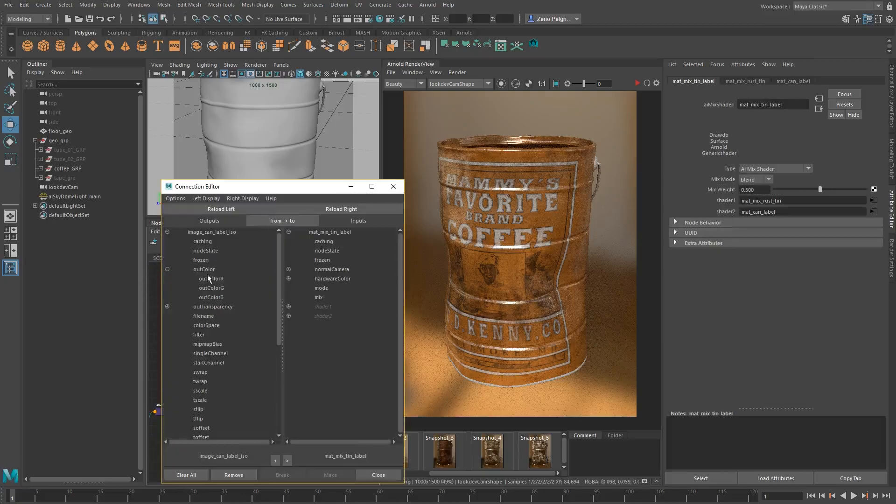
pyautogui.click(212, 279)
pyautogui.click(322, 297)
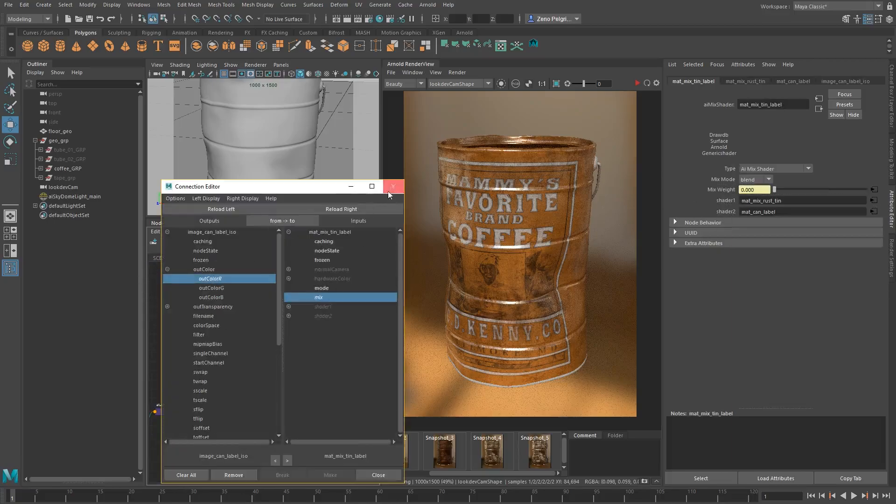
pyautogui.click(393, 187)
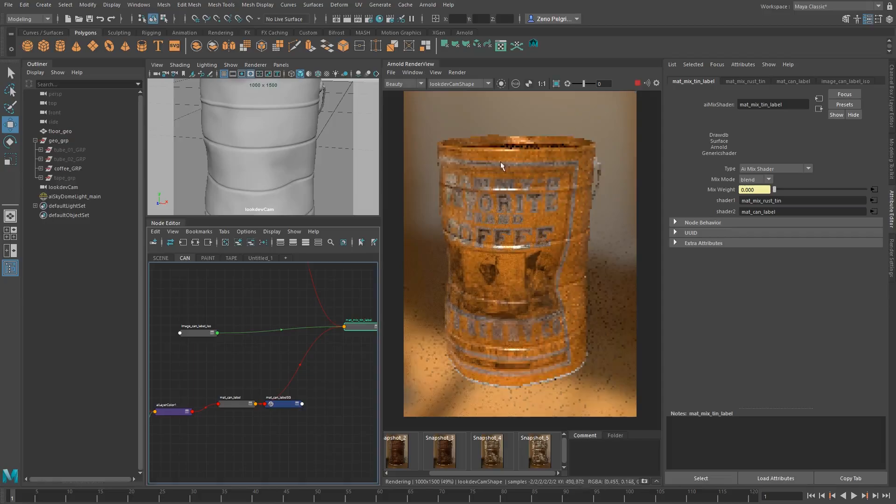
# Examine the masked tin and label mix up close with a region render around the lettering, and from other camera angles
pyautogui.scroll(2, 497, 212)
pyautogui.moveTo(480, 183); pyautogui.dragTo(492, 215, button='middle')
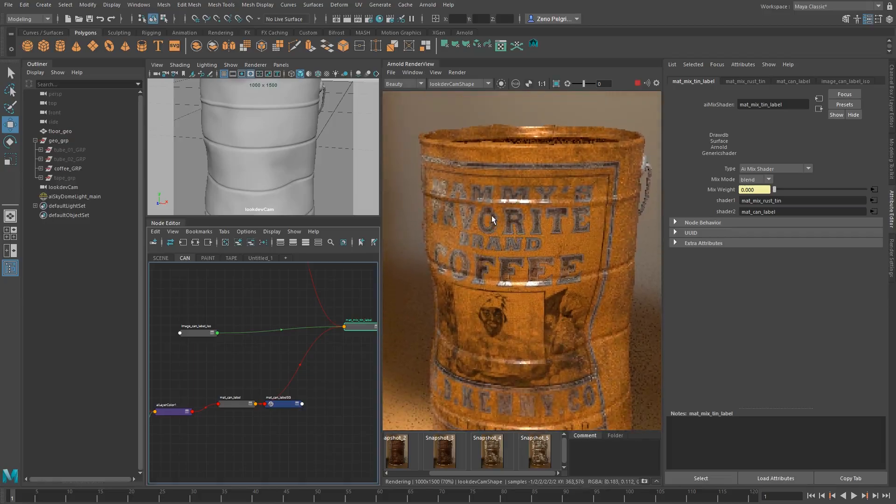
pyautogui.keyDown('shift'); pyautogui.moveTo(441, 197); pyautogui.dragTo(551, 271); pyautogui.keyUp('shift')
pyautogui.scroll(2, 502, 215)
pyautogui.moveTo(528, 225); pyautogui.dragTo(542, 250, button='middle')
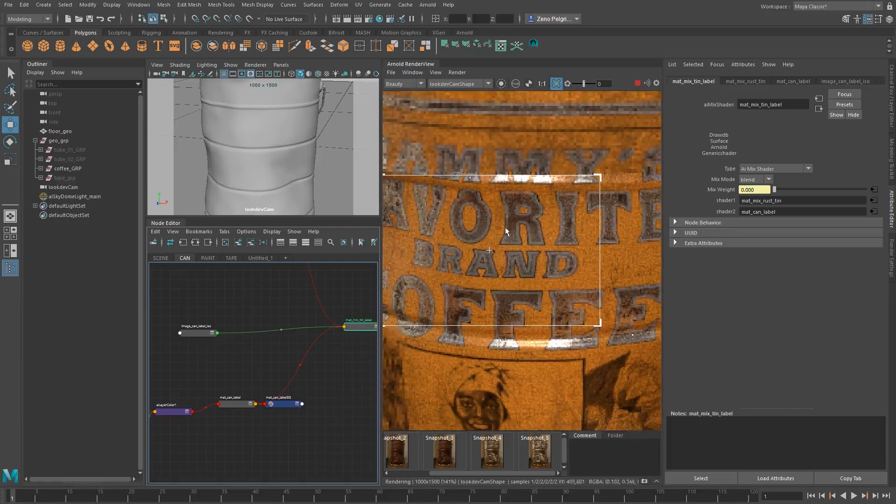
pyautogui.moveTo(536, 300); pyautogui.dragTo(609, 247, button='middle')
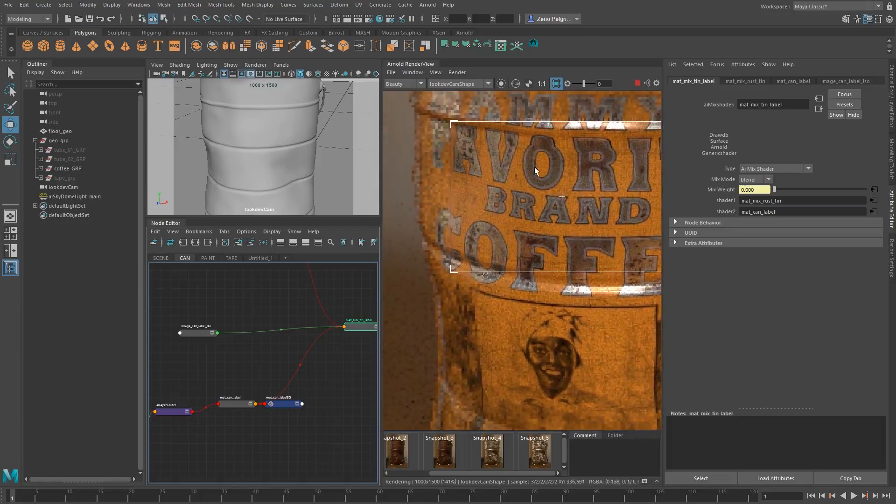
pyautogui.scroll(-1, 563, 277)
pyautogui.moveTo(568, 280); pyautogui.dragTo(494, 208, button='middle')
pyautogui.scroll(-1, 494, 210)
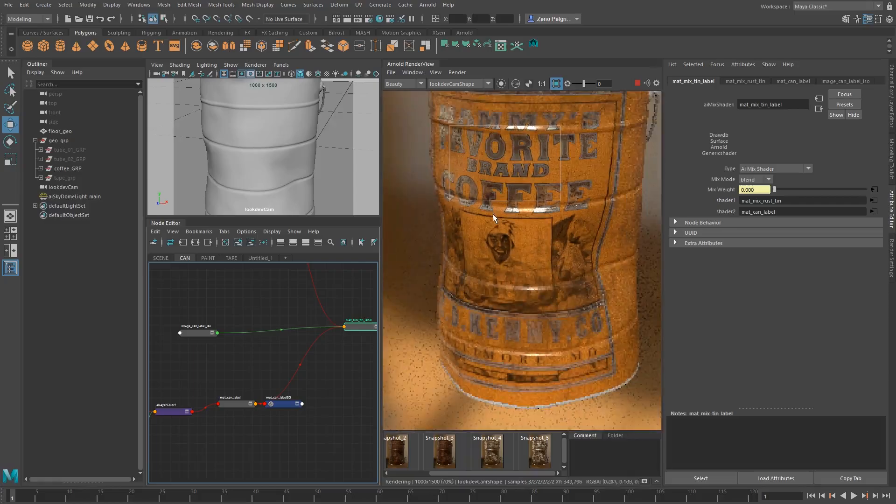
pyautogui.keyDown('shift'); pyautogui.click(502, 243); pyautogui.keyUp('shift')
pyautogui.scroll(-1, 502, 246)
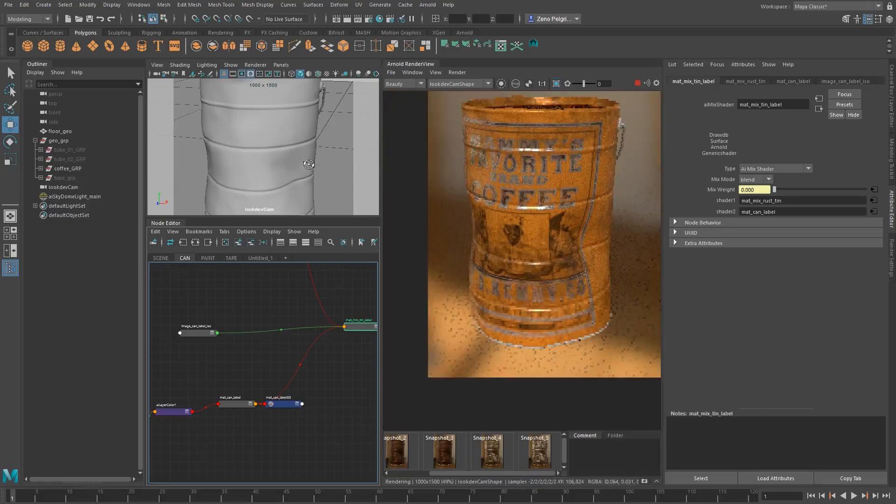
pyautogui.keyDown('alt'); pyautogui.moveTo(310, 164); pyautogui.dragTo(306, 157); pyautogui.keyUp('alt')
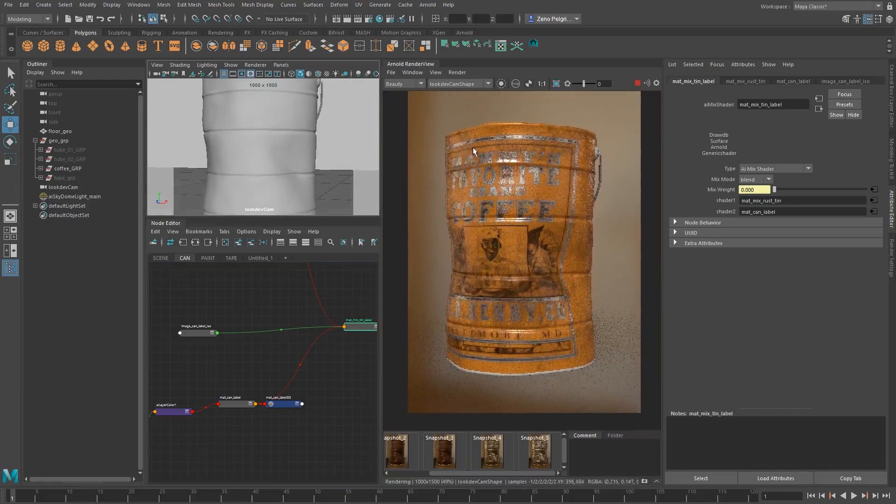
pyautogui.keyDown('alt'); pyautogui.moveTo(277, 155); pyautogui.dragTo(278, 148); pyautogui.keyUp('alt')
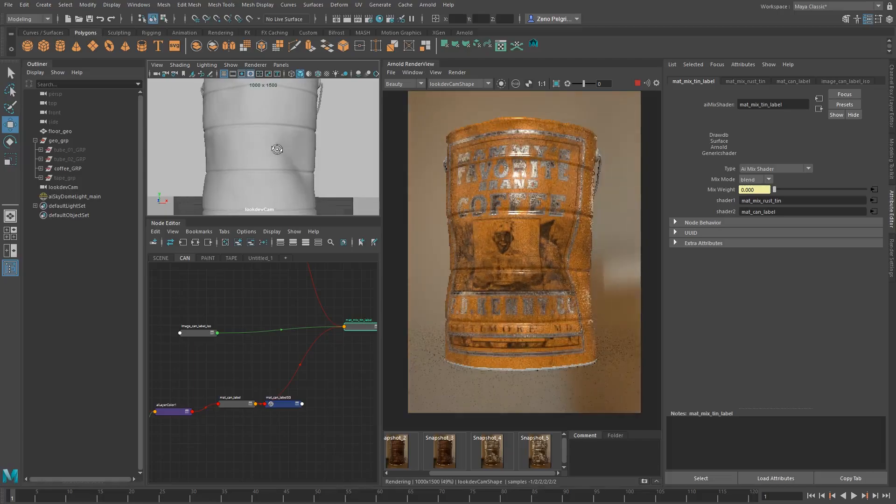
# Examine the COFFEE lettering and the portrait area of the label up close with successive region renders
pyautogui.scroll(4, 496, 218)
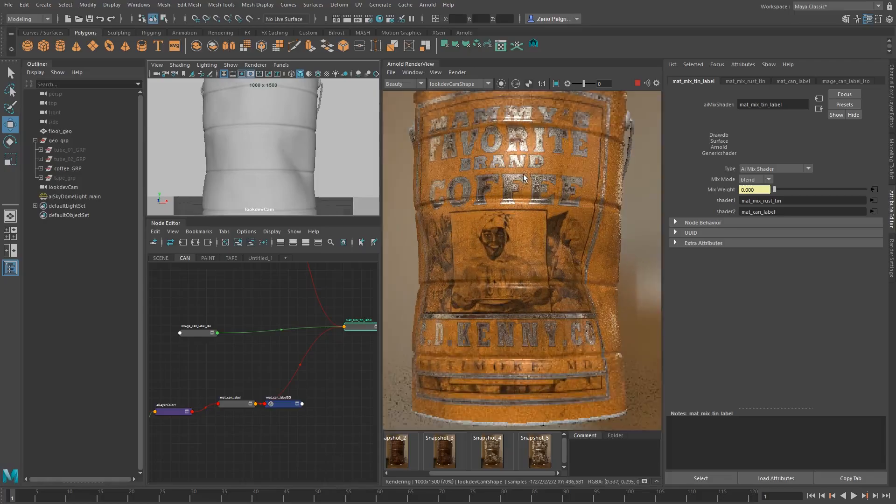
pyautogui.moveTo(496, 217); pyautogui.dragTo(504, 244, button='middle')
pyautogui.keyDown('shift'); pyautogui.moveTo(459, 146); pyautogui.dragTo(588, 281); pyautogui.keyUp('shift')
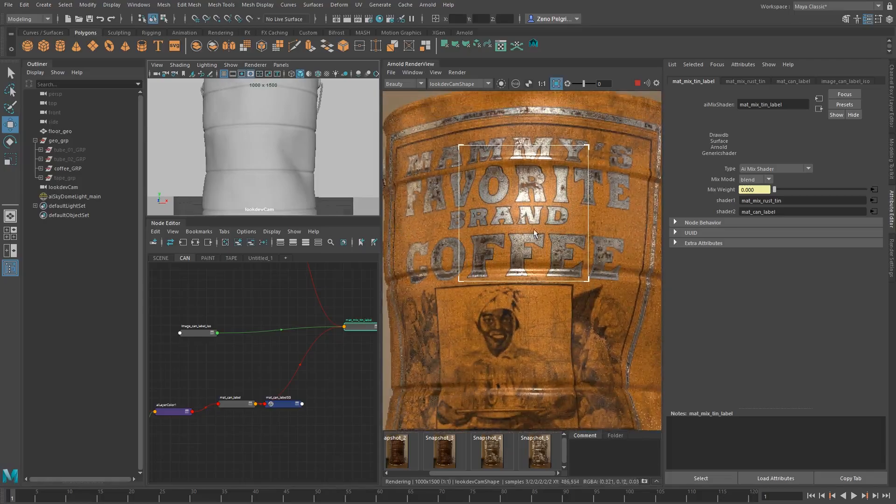
pyautogui.moveTo(473, 231); pyautogui.dragTo(465, 178, button='middle')
pyautogui.moveTo(420, 163); pyautogui.dragTo(629, 255)
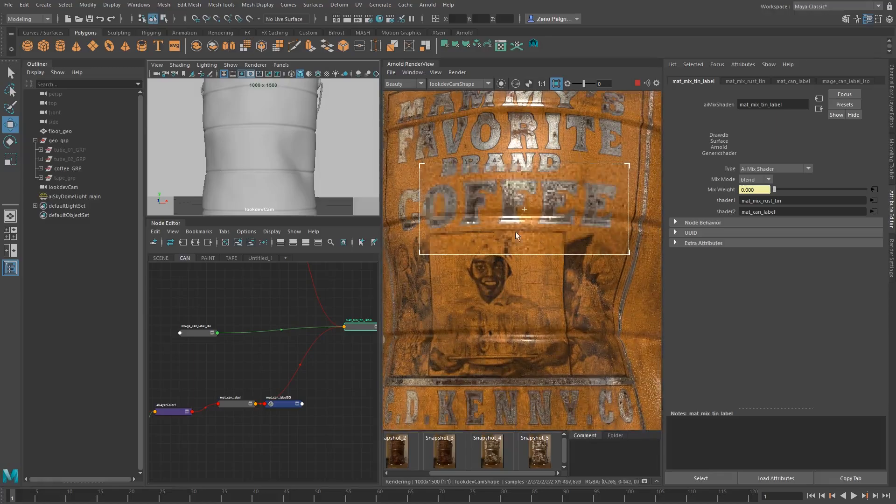
pyautogui.keyDown('shift'); pyautogui.moveTo(476, 223); pyautogui.dragTo(548, 329); pyautogui.keyUp('shift')
pyautogui.scroll(-4, 567, 306)
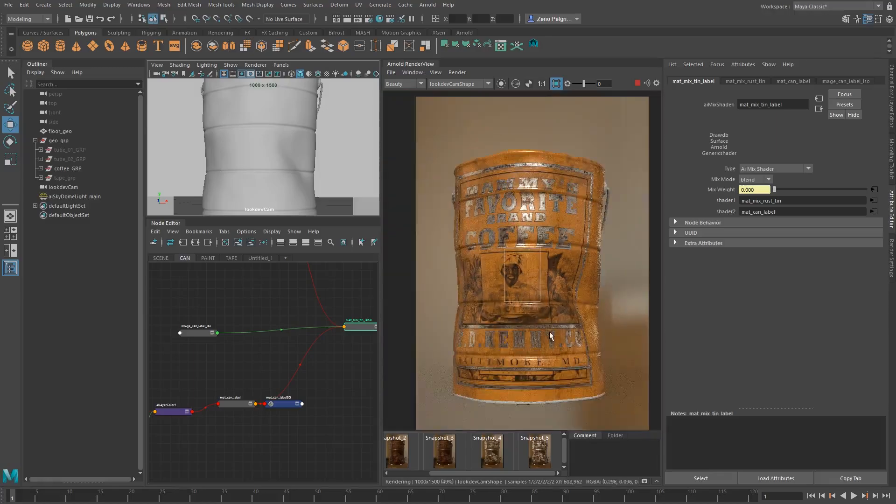
pyautogui.moveTo(545, 328); pyautogui.dragTo(551, 325, button='middle')
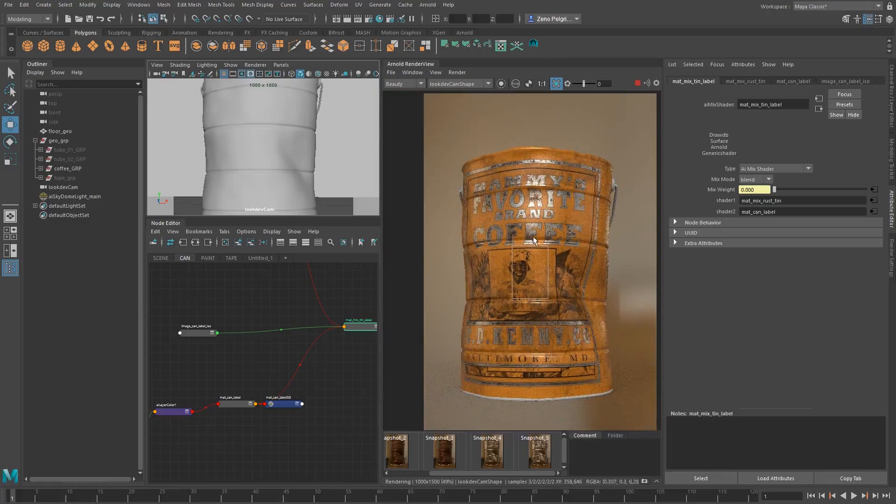
pyautogui.moveTo(545, 260)
pyautogui.mouseDown(button='middle')
pyautogui.moveTo(539, 243)
pyautogui.moveTo(512, 252)
pyautogui.mouseUp(button='middle')
pyautogui.scroll(4, 575, 205)
pyautogui.moveTo(458, 209); pyautogui.dragTo(565, 258)
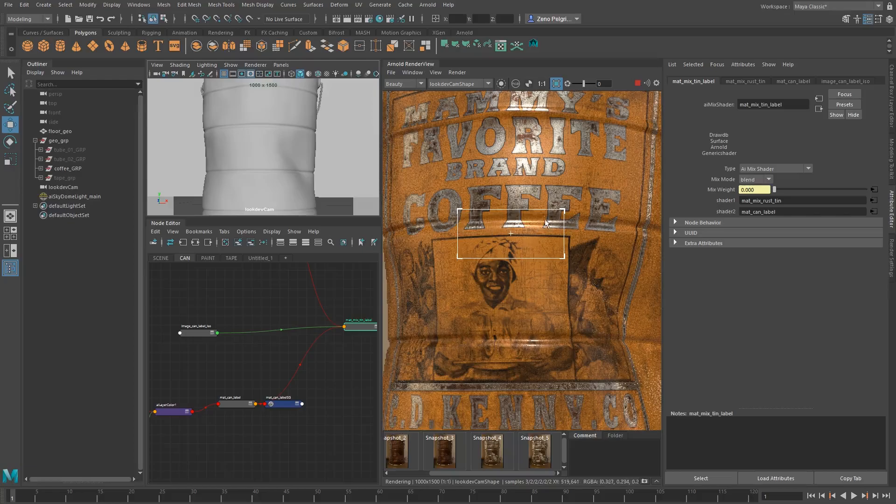
pyautogui.moveTo(547, 224); pyautogui.dragTo(478, 281, button='middle')
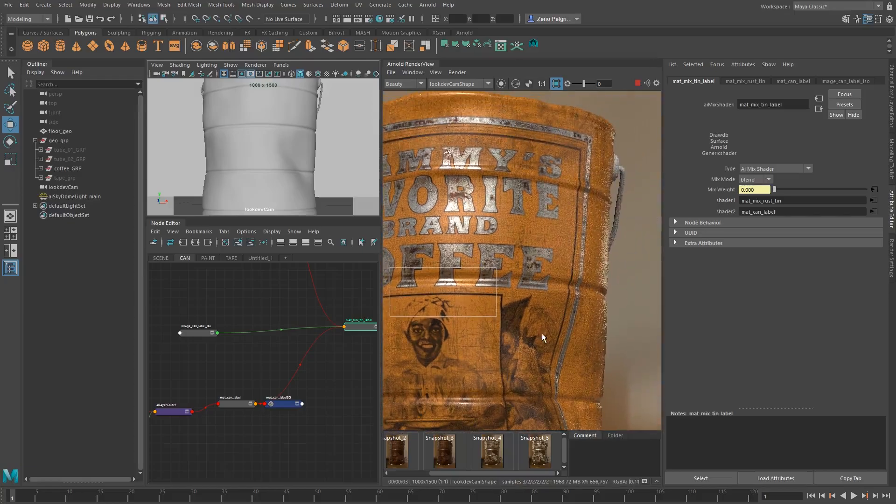
pyautogui.scroll(-3, 565, 306)
pyautogui.moveTo(586, 274); pyautogui.dragTo(572, 229, button='middle')
pyautogui.scroll(-1, 540, 247)
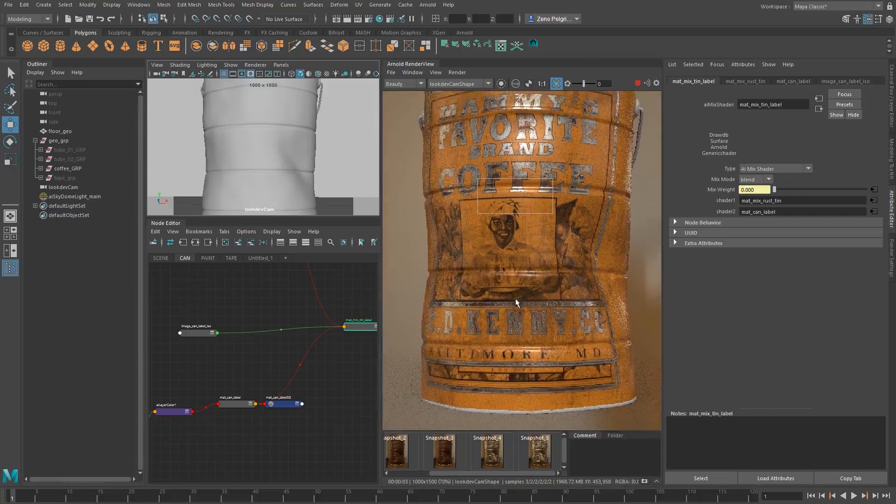
# Turn off the region render, store a snapshot of the full can render and stop the rendering
pyautogui.click(556, 84)
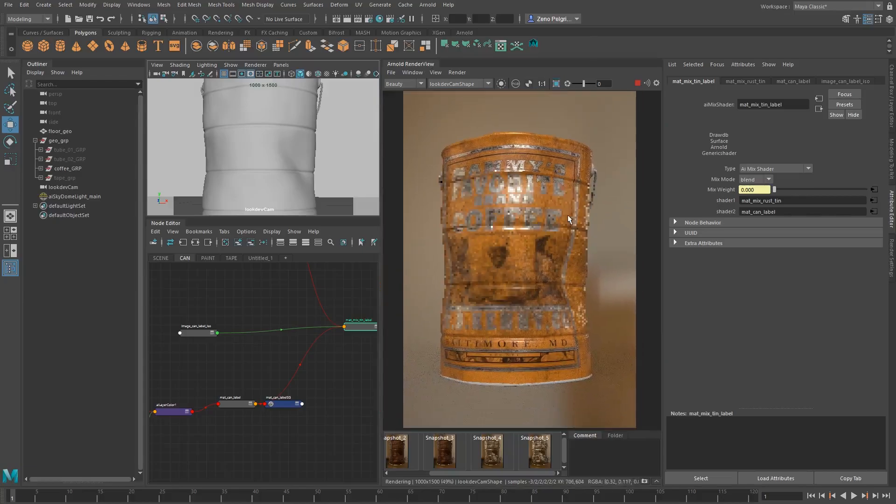
pyautogui.click(645, 482)
pyautogui.click(638, 85)
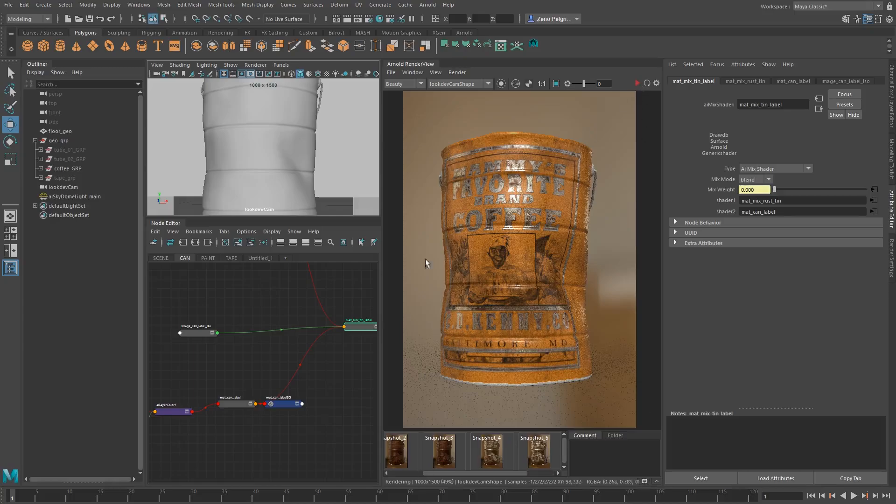
# Move the image_can_label_iso node slightly farther from mat_mix_tin_label in the CAN node graph
pyautogui.keyDown('alt'); pyautogui.moveTo(223, 327); pyautogui.dragTo(321, 355, button='middle'); pyautogui.keyUp('alt')
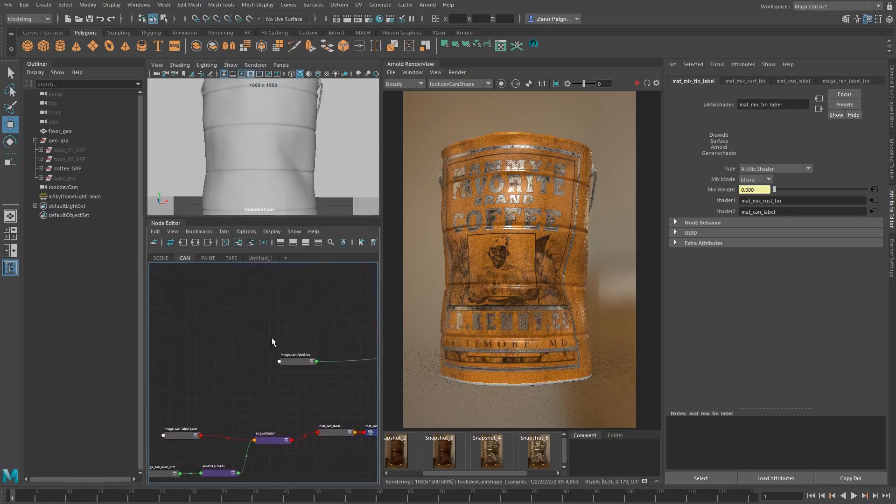
pyautogui.keyDown('alt'); pyautogui.moveTo(268, 338); pyautogui.dragTo(225, 353, button='middle'); pyautogui.keyUp('alt')
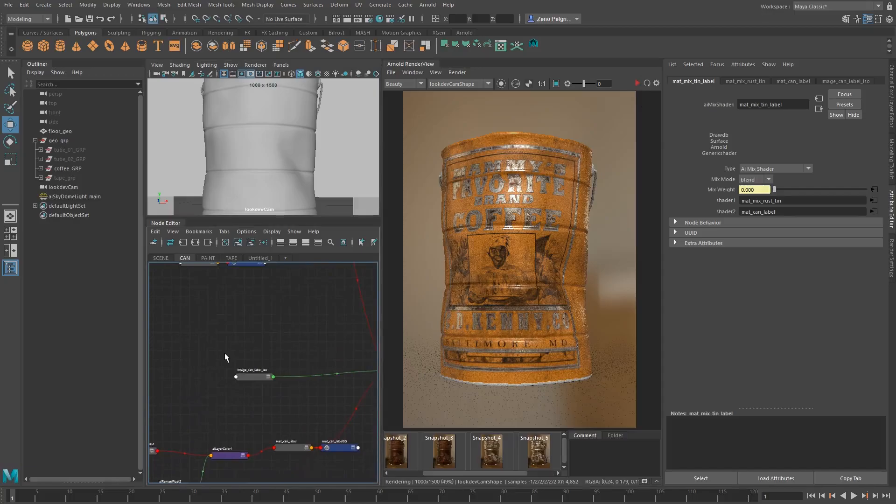
pyautogui.moveTo(248, 378); pyautogui.dragTo(224, 374)
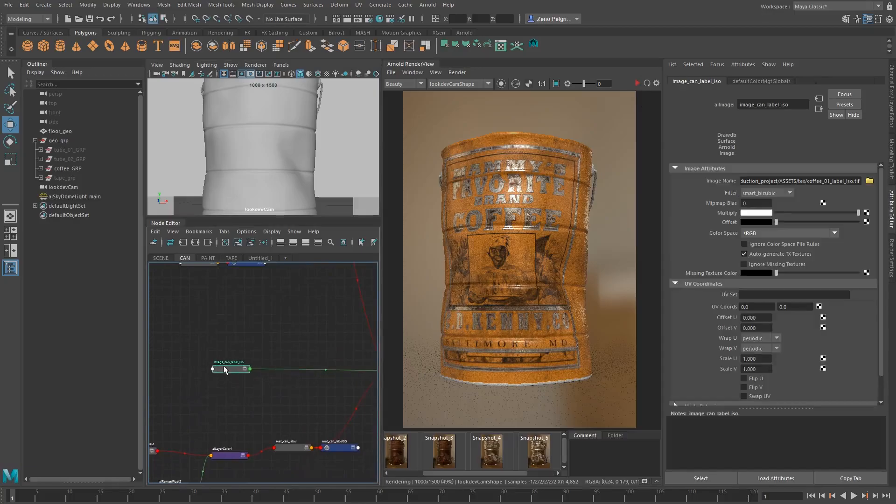
pyautogui.keyDown('alt'); pyautogui.moveTo(233, 329); pyautogui.dragTo(191, 331, button='middle'); pyautogui.keyUp('alt')
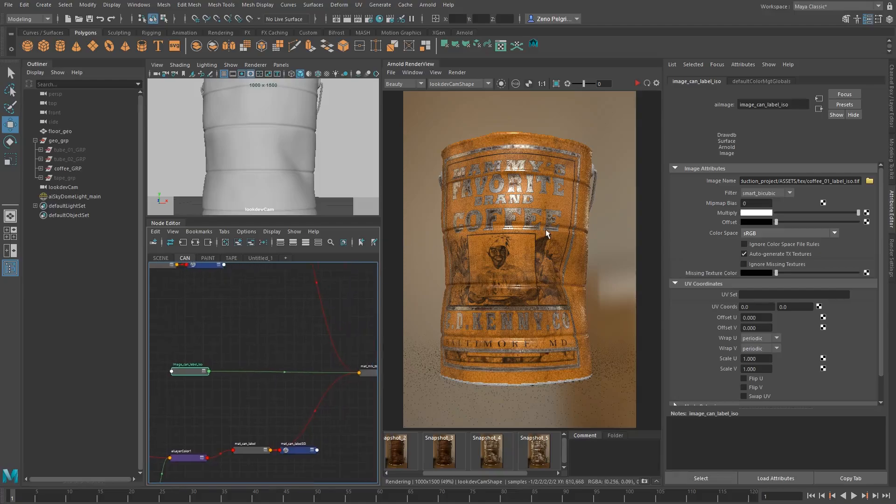
pyautogui.keyDown('alt'); pyautogui.moveTo(200, 299); pyautogui.dragTo(250, 292, button='middle'); pyautogui.keyUp('alt')
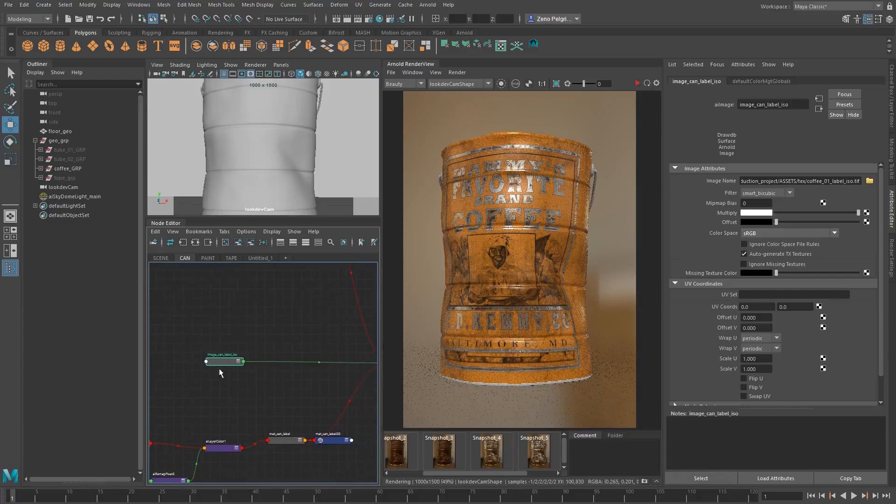
pyautogui.moveTo(209, 360); pyautogui.dragTo(202, 365)
pyautogui.keyDown('alt'); pyautogui.moveTo(230, 326); pyautogui.dragTo(280, 347, button='middle'); pyautogui.keyUp('alt')
# Create an aiCurvature node above image_can_label_iso in the CAN node graph
pyautogui.click(222, 332)
pyautogui.press('Tab')
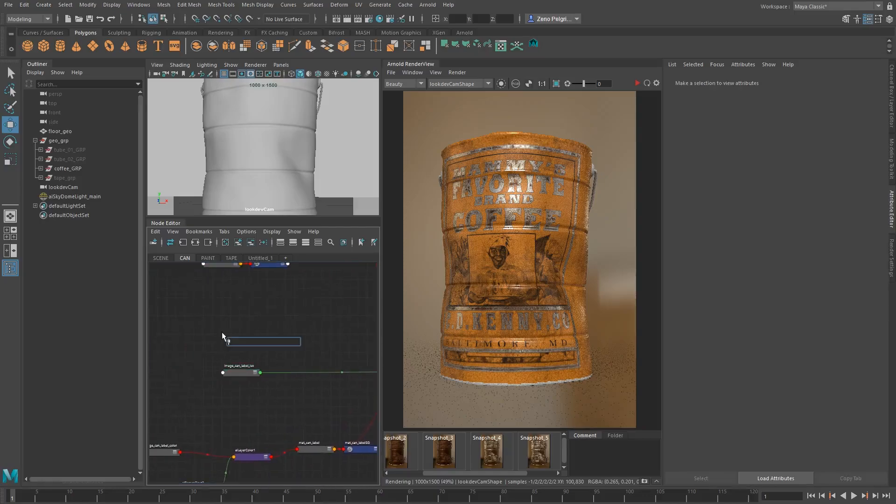
pyautogui.write('aicur')
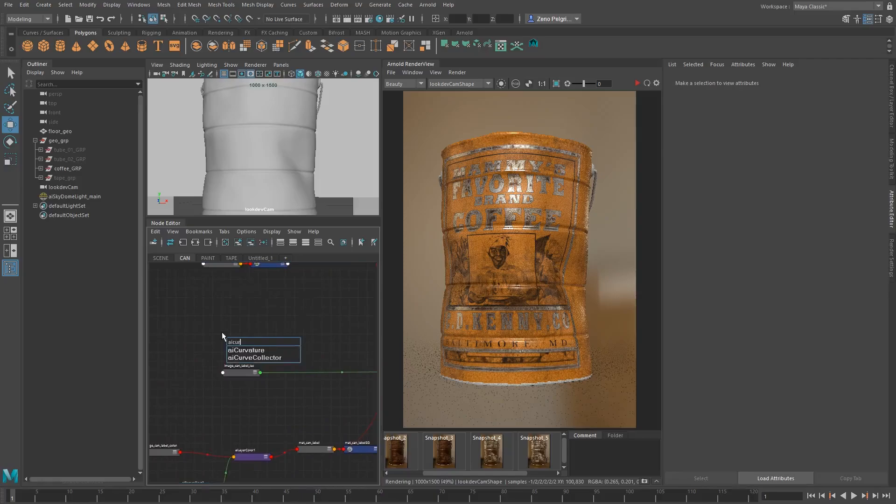
pyautogui.press('Down')
pyautogui.press('Return')
pyautogui.keyDown('alt'); pyautogui.moveTo(323, 336); pyautogui.dragTo(287, 349, button='middle'); pyautogui.keyUp('alt')
pyautogui.scroll(-1, 253, 347)
# Create an aiFlat shader beside the aiCurvature node and line it up with that node
pyautogui.click(281, 329)
pyautogui.press('Tab')
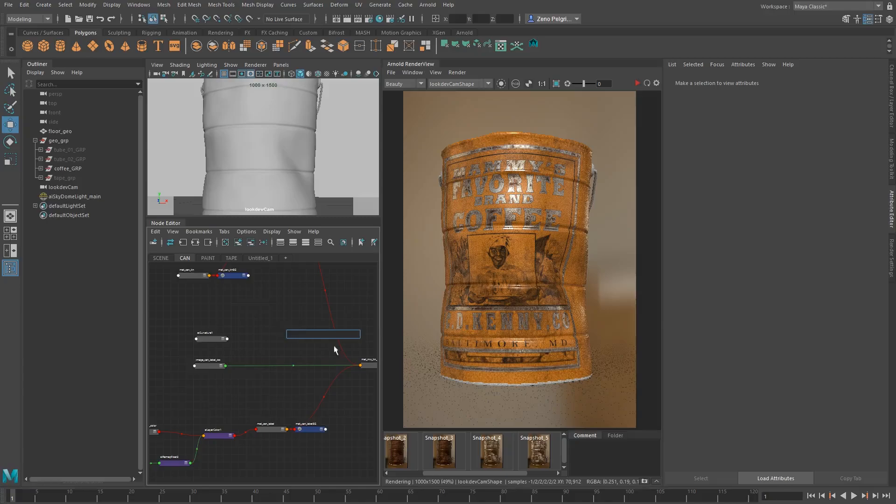
pyautogui.click(371, 366)
pyautogui.click(306, 323)
pyautogui.press('Tab')
pyautogui.write('aiFlat')
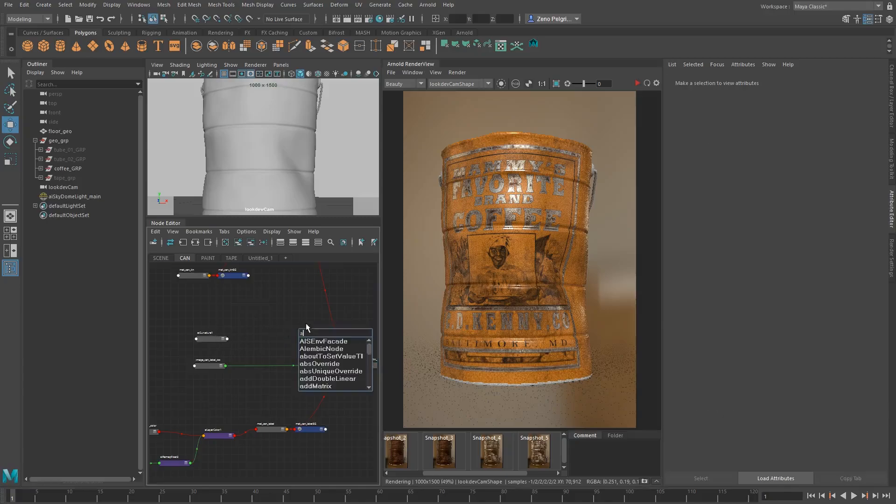
pyautogui.press('Return')
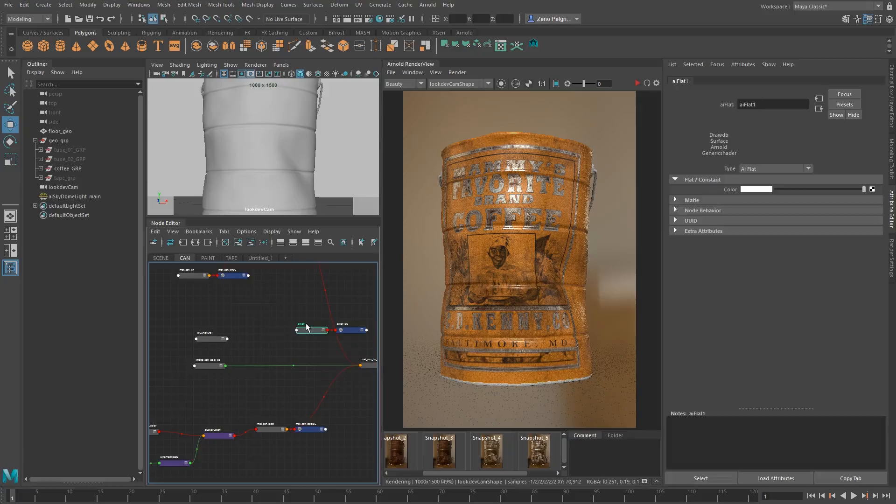
pyautogui.keyDown('alt'); pyautogui.moveTo(292, 332); pyautogui.dragTo(281, 324, button='middle'); pyautogui.keyUp('alt')
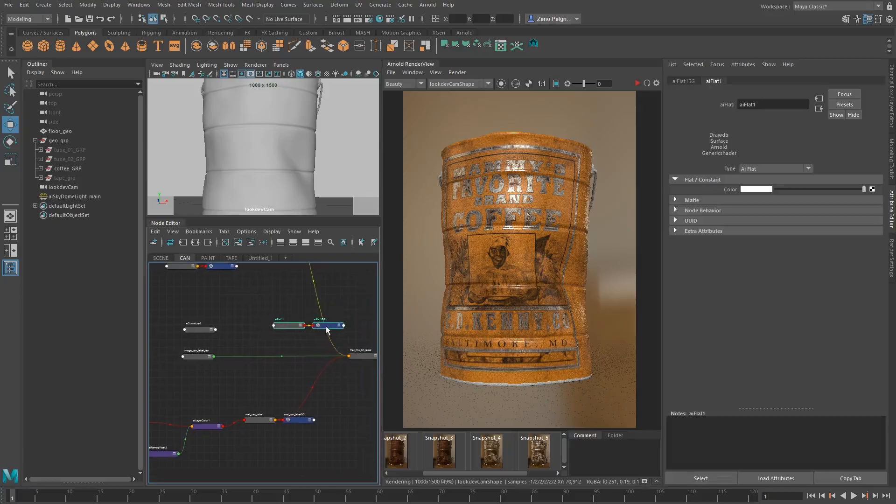
pyautogui.moveTo(295, 321); pyautogui.dragTo(283, 331)
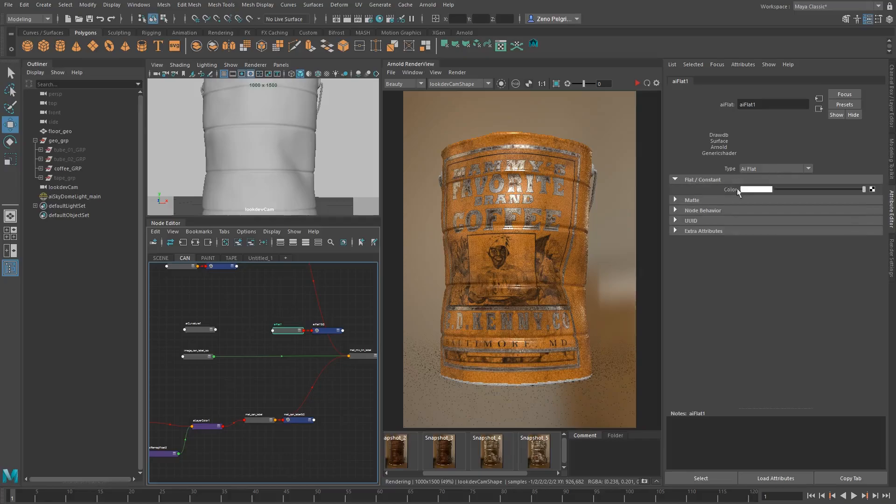
# Connect aiCurvature1 to the Color attribute of aiFlat1
pyautogui.click(755, 169)
pyautogui.click(755, 170)
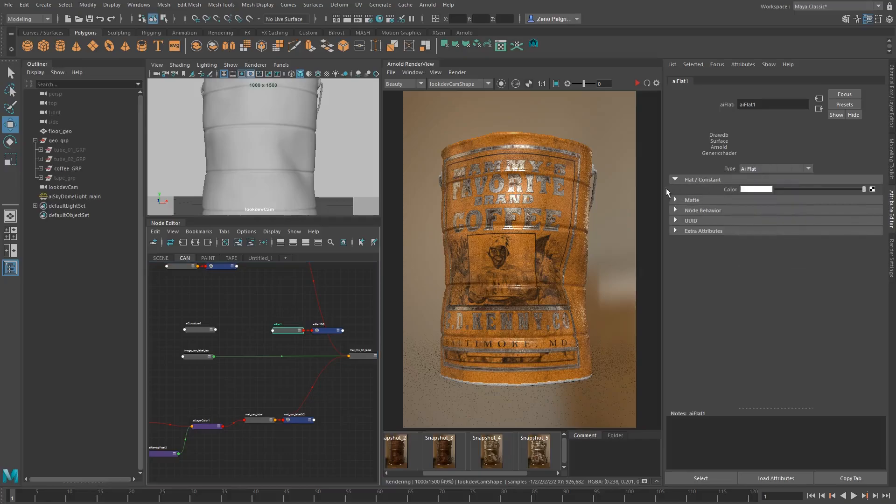
pyautogui.moveTo(197, 328); pyautogui.dragTo(748, 191, button='middle')
# Assign aiFlat1 to the main coffee can mesh and start the render to preview the curvature
pyautogui.click(444, 287)
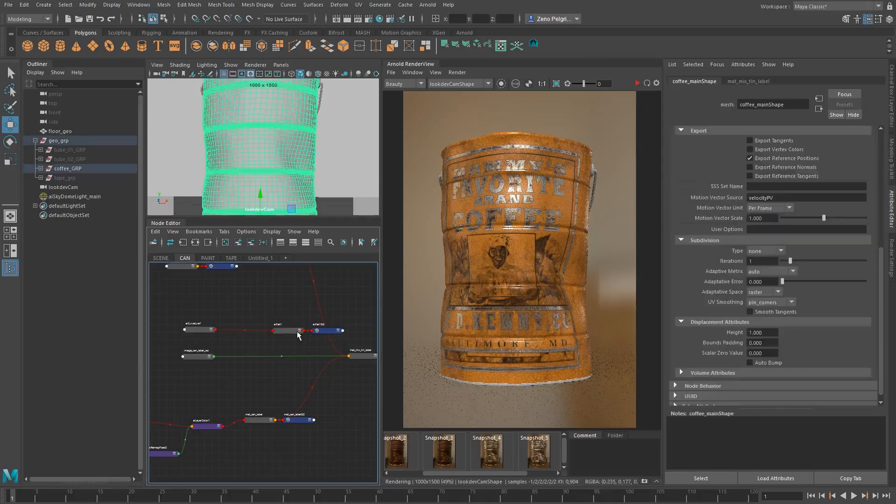
pyautogui.click(635, 82)
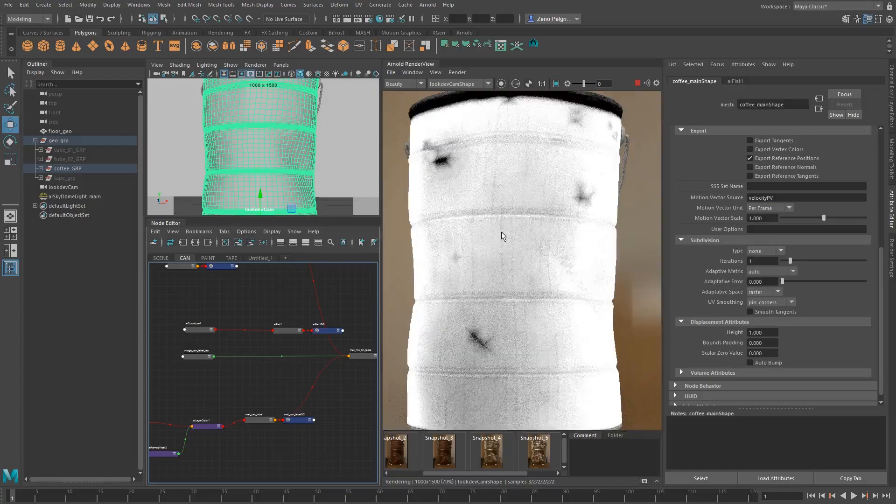
# Try the concave output on aiCurvature1, return it to convex and set the Radius to 0.081
pyautogui.click(195, 330)
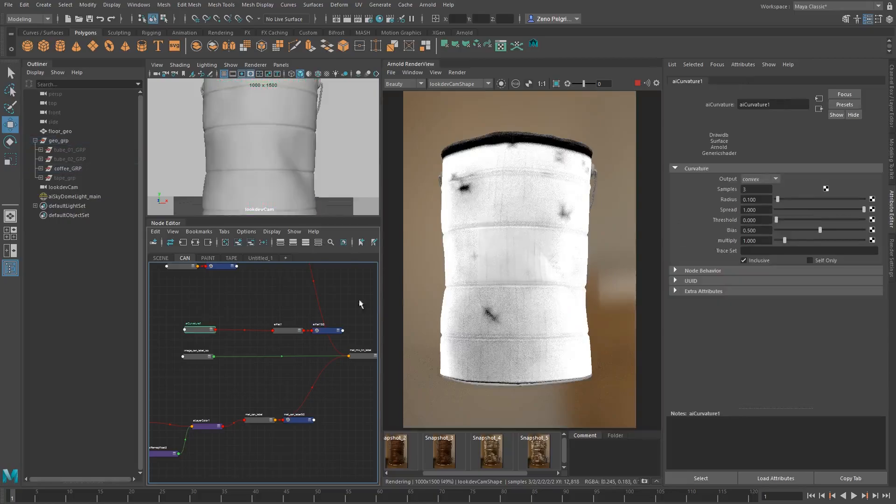
pyautogui.click(764, 179)
pyautogui.click(748, 198)
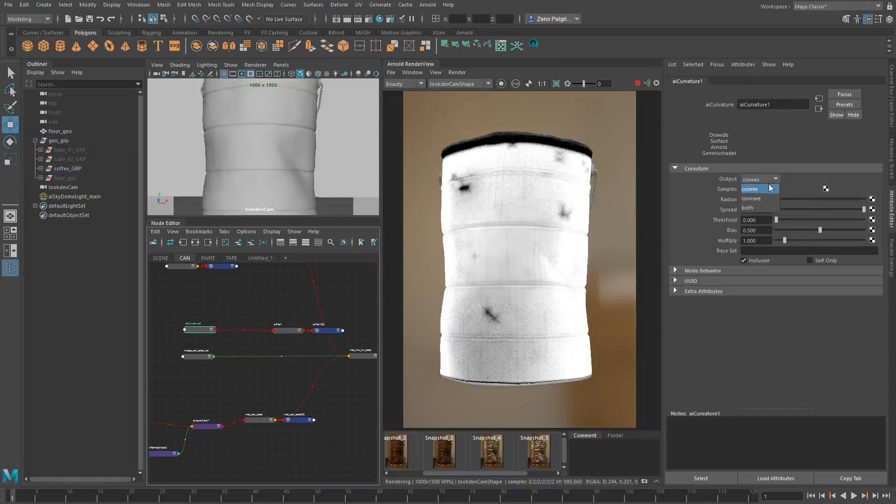
pyautogui.moveTo(778, 199)
pyautogui.mouseDown()
pyautogui.moveTo(800, 200)
pyautogui.moveTo(778, 205)
pyautogui.mouseUp()
pyautogui.click(769, 180)
pyautogui.click(760, 189)
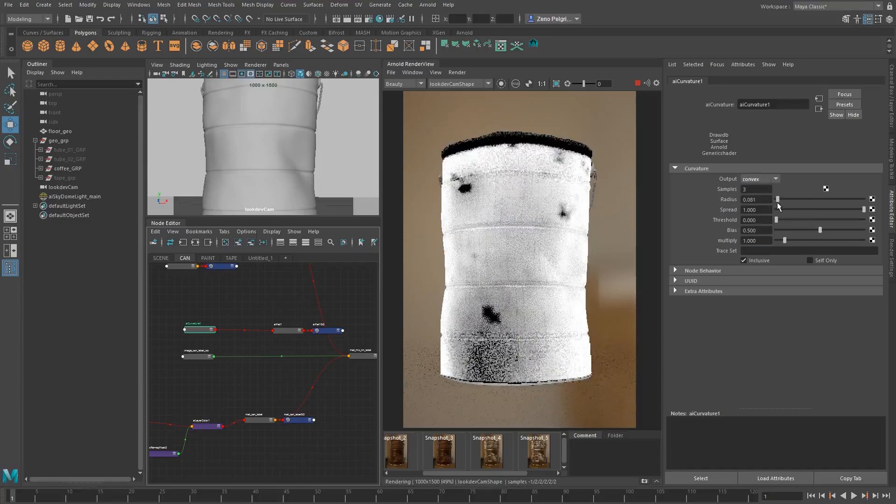
# Delete the aiFlat1 preview shader together with its shading group
pyautogui.keyDown('alt'); pyautogui.moveTo(297, 326); pyautogui.dragTo(311, 321, button='middle'); pyautogui.keyUp('alt')
pyautogui.click(312, 324)
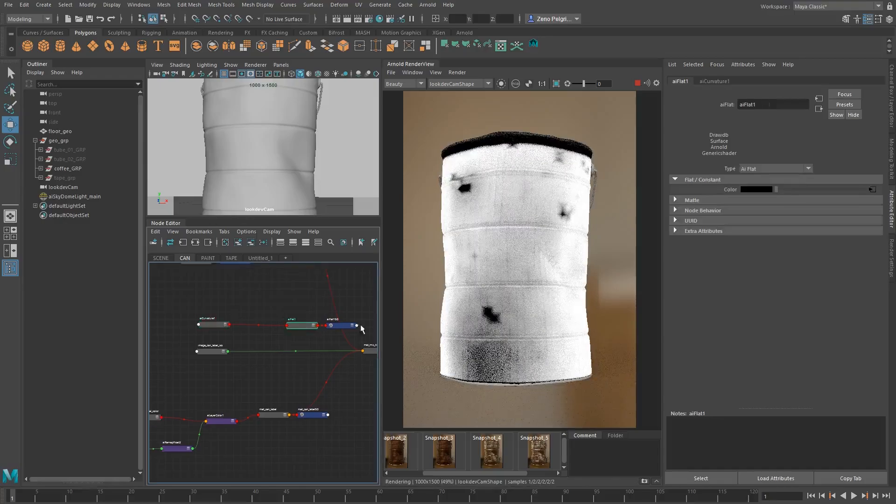
pyautogui.press('Delete')
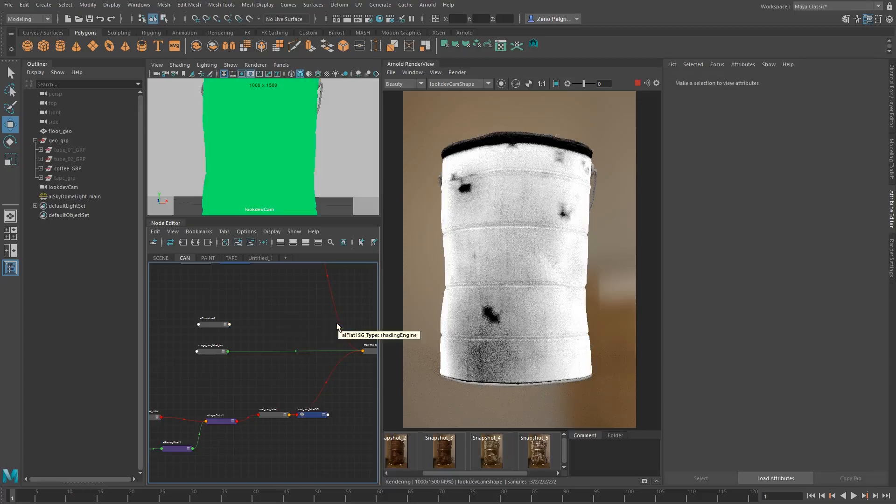
# Assign mat_mix_tin_label to the main coffee can mesh again and restart the render
pyautogui.click(269, 155)
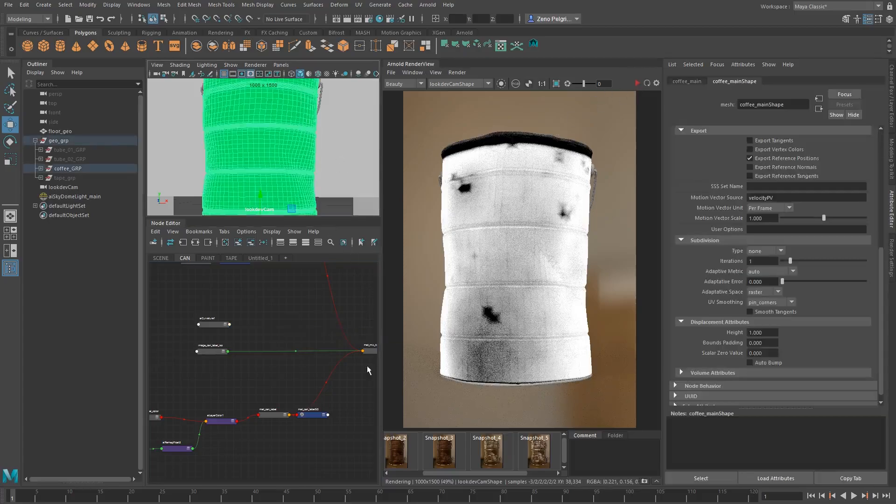
pyautogui.keyDown('alt'); pyautogui.moveTo(341, 351); pyautogui.dragTo(238, 364, button='middle'); pyautogui.keyUp('alt')
pyautogui.moveTo(268, 364); pyautogui.dragTo(265, 335, button='right')
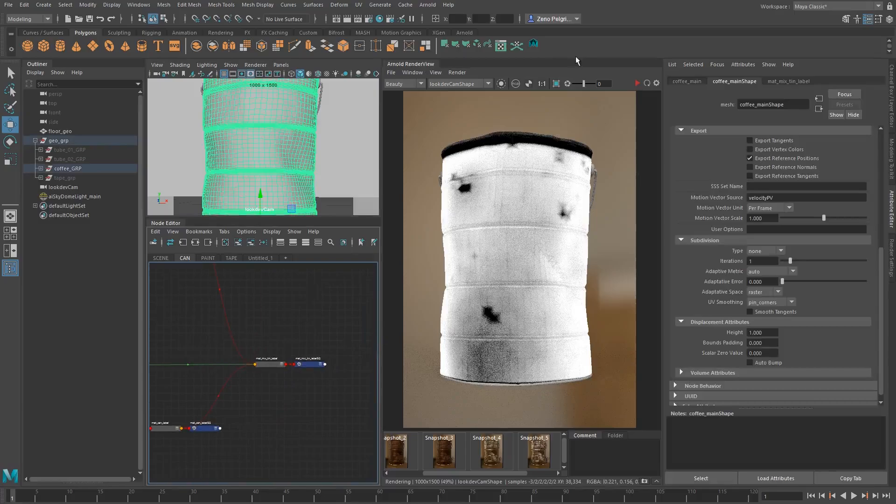
pyautogui.click(638, 83)
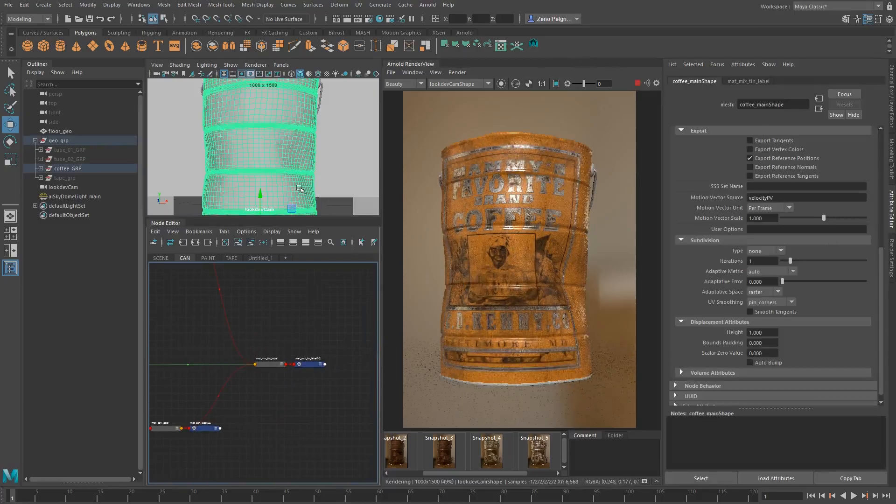
# Examine the Arnold attributes of the main coffee can mesh, including its Visibility, Export and Subdivision settings
pyautogui.click(279, 136)
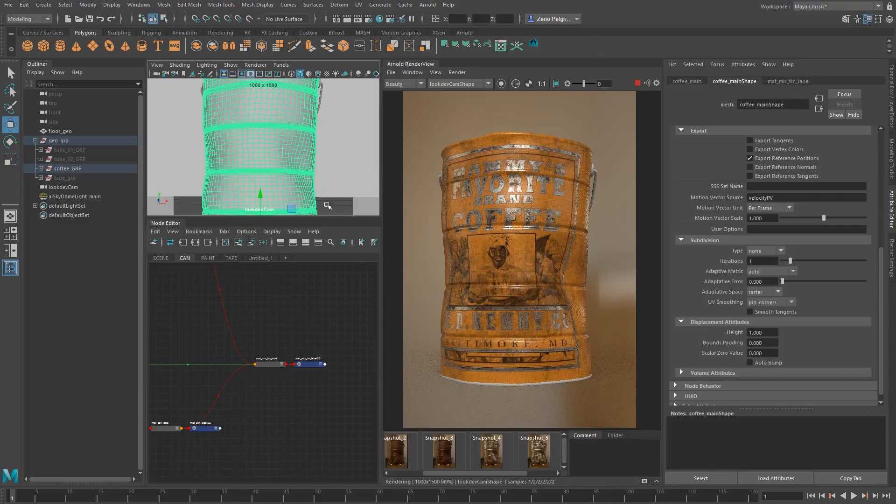
pyautogui.click(766, 251)
pyautogui.scroll(5, 723, 150)
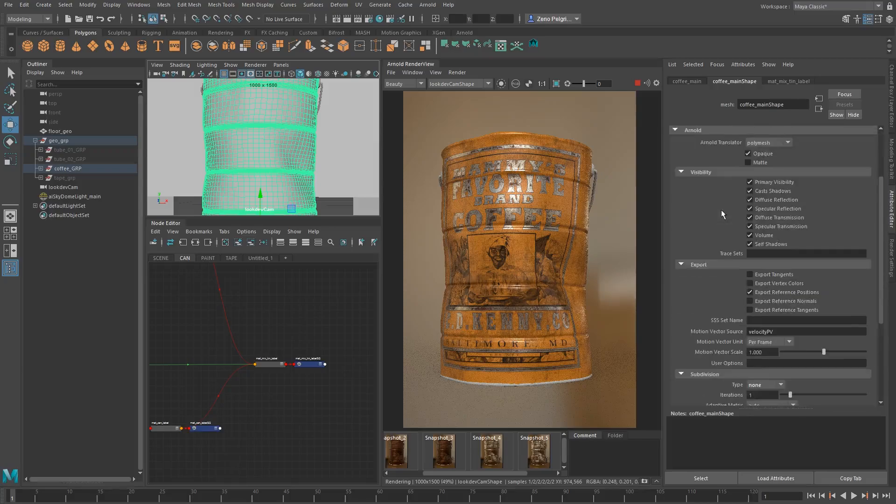
pyautogui.scroll(3, 693, 268)
pyautogui.click(695, 214)
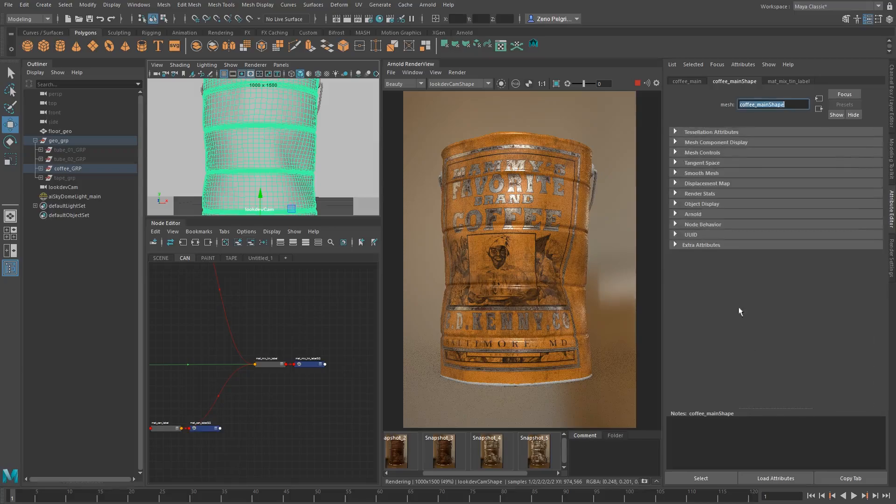
pyautogui.click(693, 214)
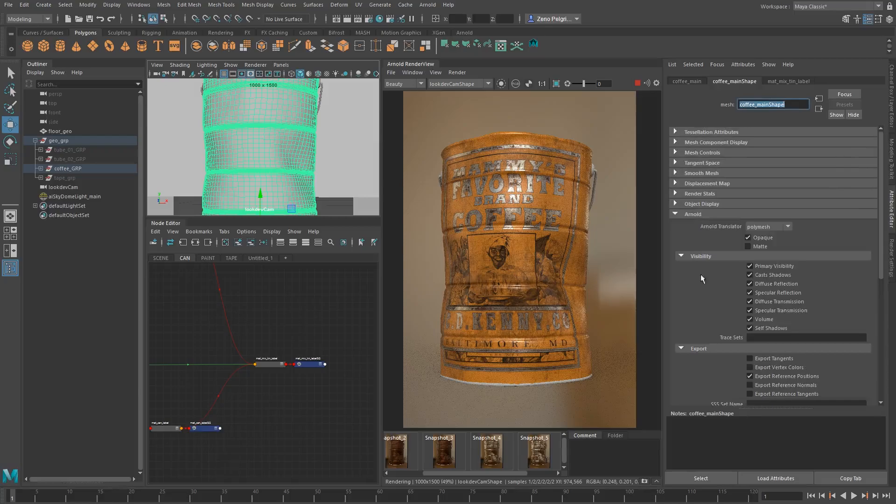
pyautogui.scroll(-2, 747, 235)
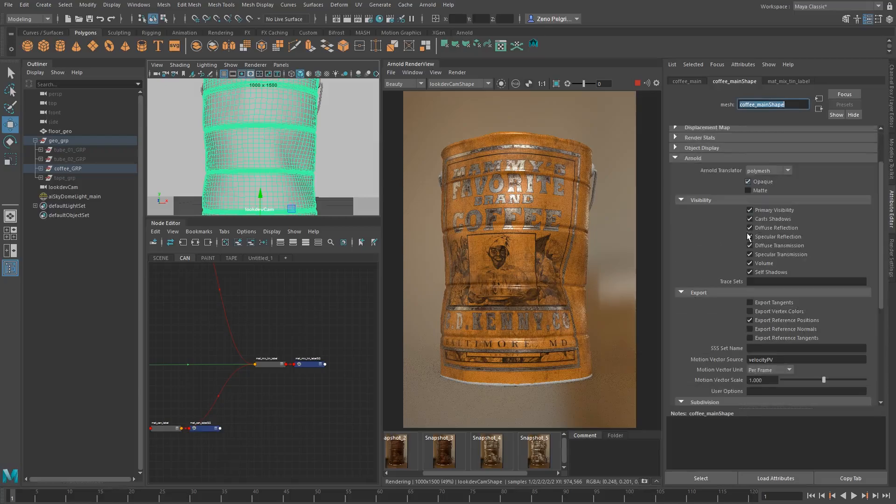
pyautogui.scroll(-3, 744, 210)
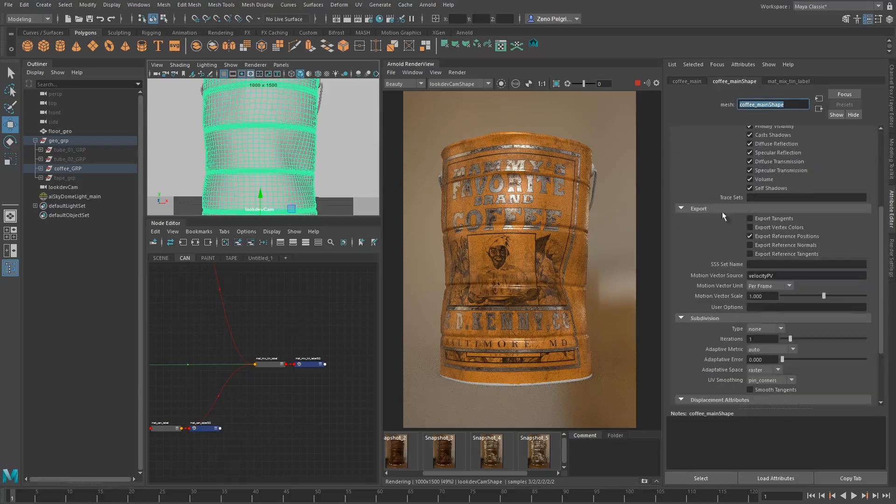
pyautogui.scroll(4, 753, 263)
pyautogui.scroll(-4, 750, 364)
pyautogui.scroll(-1, 760, 284)
# Set the coffee can mesh's Arnold subdivision to catclark with 2 iterations and enable Auto Bump for displacement
pyautogui.click(690, 290)
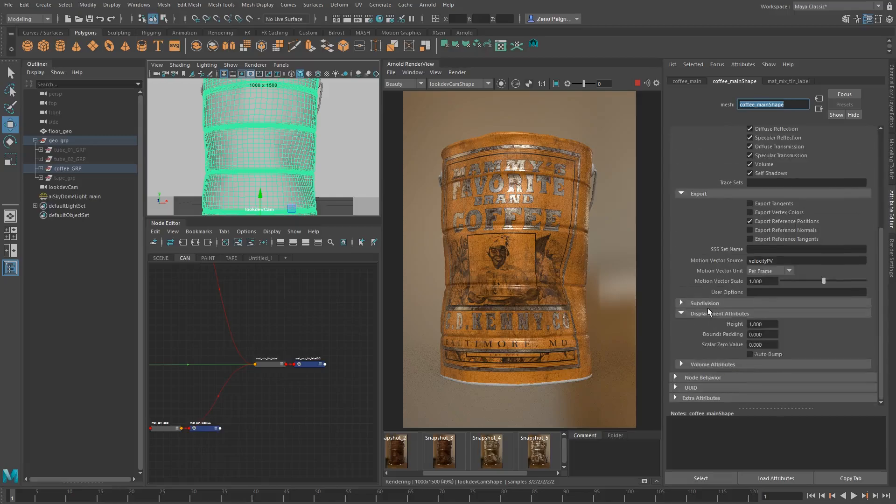
pyautogui.click(703, 304)
pyautogui.scroll(-2, 732, 325)
pyautogui.click(756, 260)
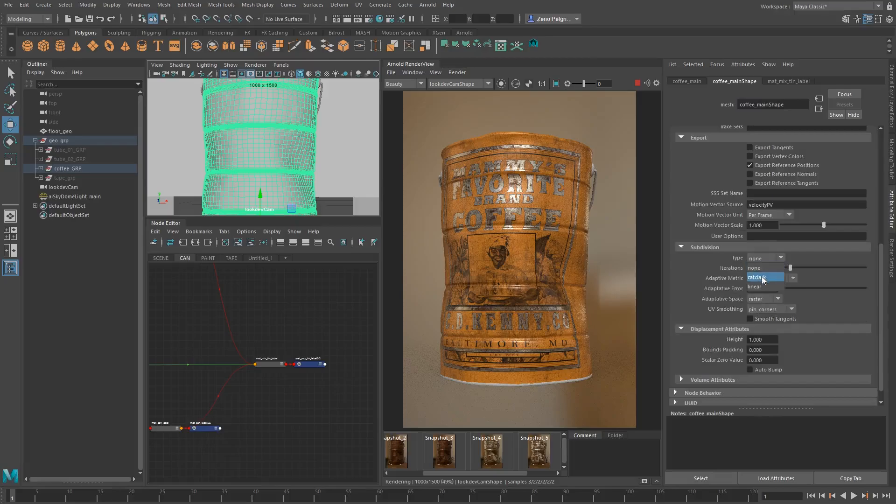
pyautogui.click(762, 278)
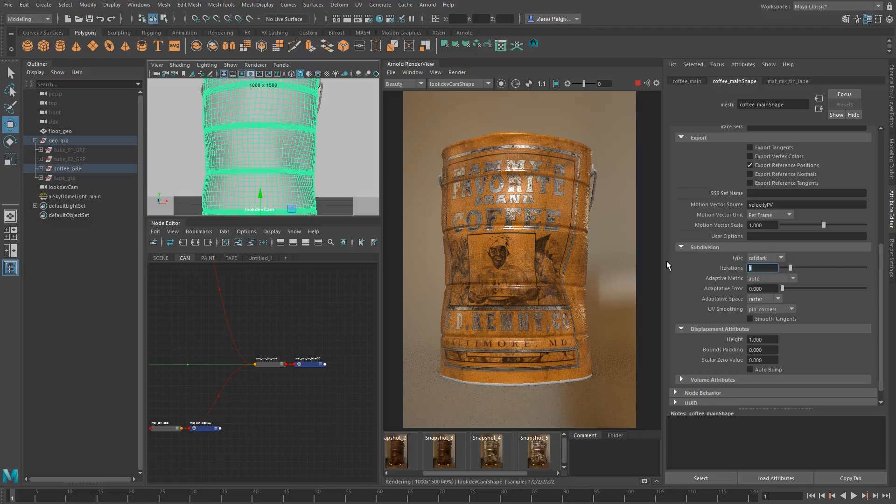
pyautogui.write('2')
pyautogui.press('Return')
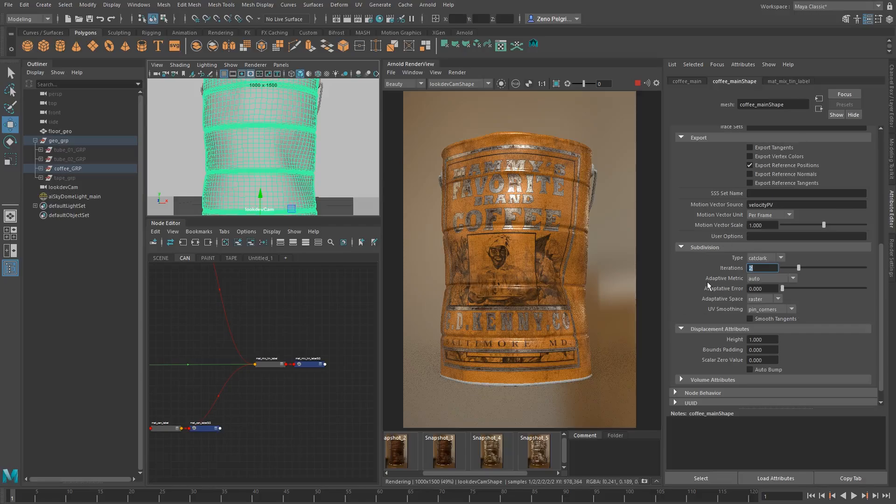
pyautogui.click(771, 368)
pyautogui.scroll(-1, 734, 387)
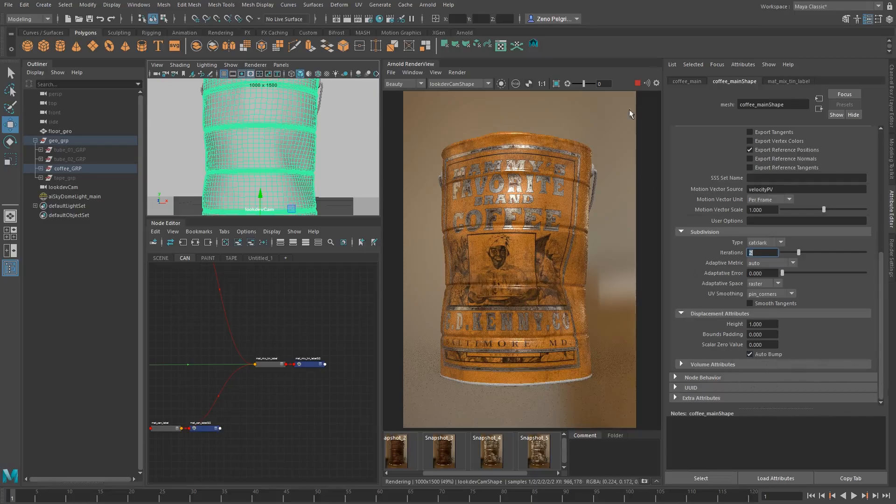
pyautogui.keyDown('alt'); pyautogui.moveTo(231, 378); pyautogui.dragTo(346, 386, button='middle'); pyautogui.keyUp('alt')
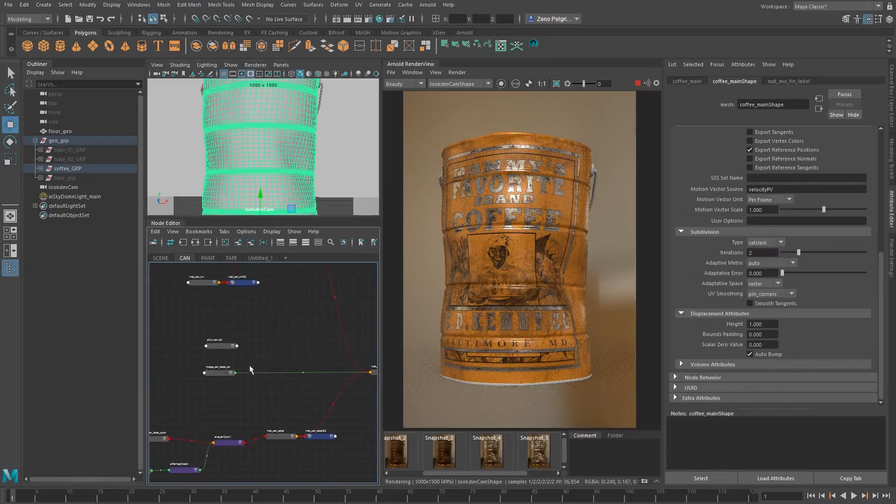
pyautogui.click(220, 346)
pyautogui.click(277, 348)
pyautogui.press('Tab')
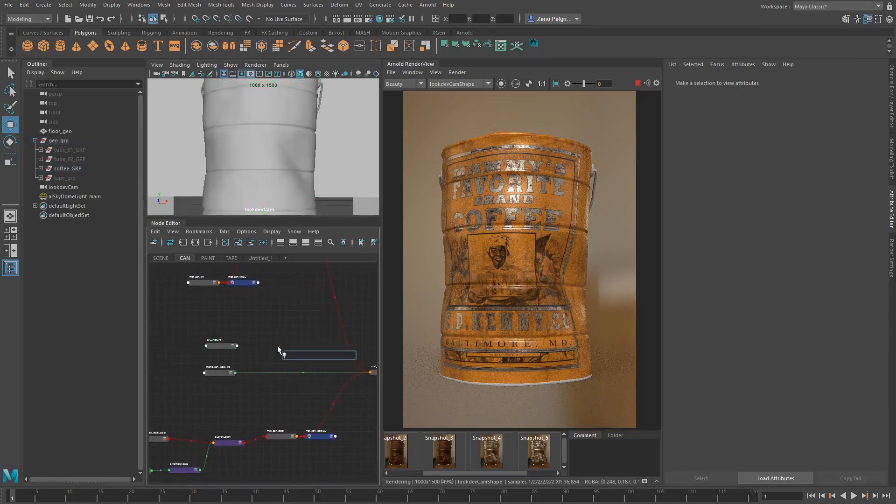
pyautogui.click(268, 325)
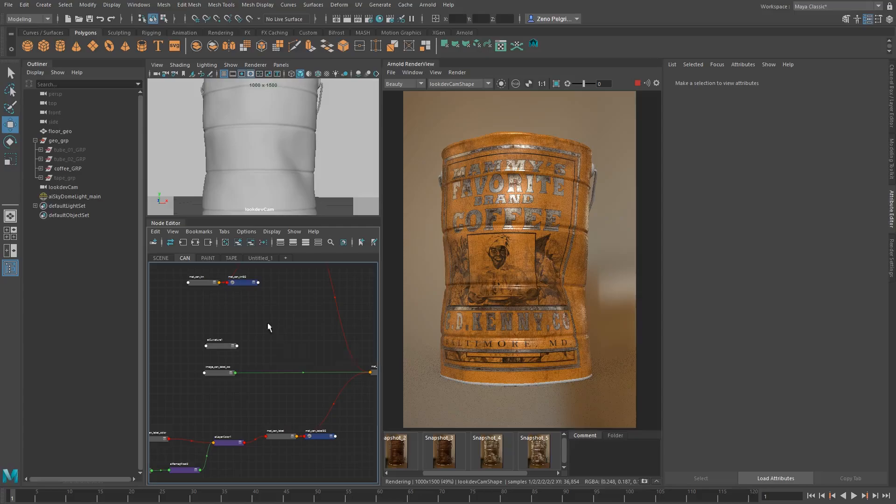
# Create an alCombineFloat node beside the aiCurvature1 and image_can_label_iso nodes
pyautogui.scroll(4, 268, 326)
pyautogui.keyDown('alt'); pyautogui.moveTo(248, 388); pyautogui.dragTo(302, 339, button='middle'); pyautogui.keyUp('alt')
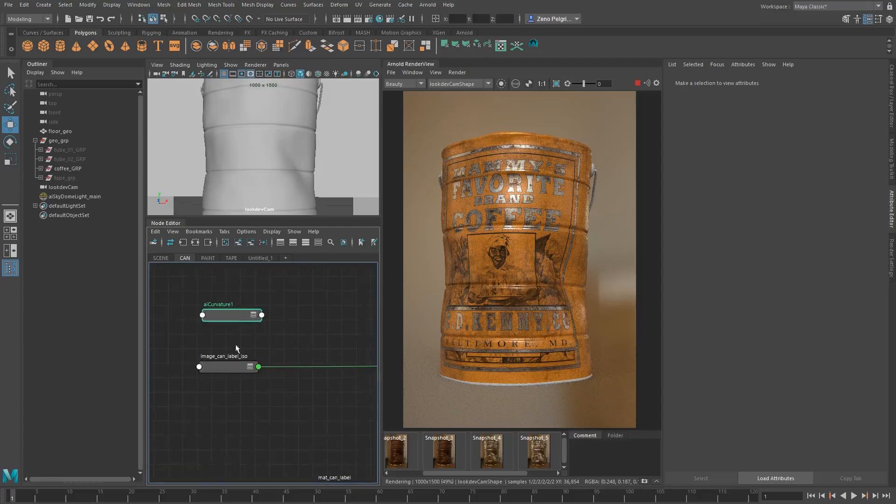
pyautogui.click(228, 369)
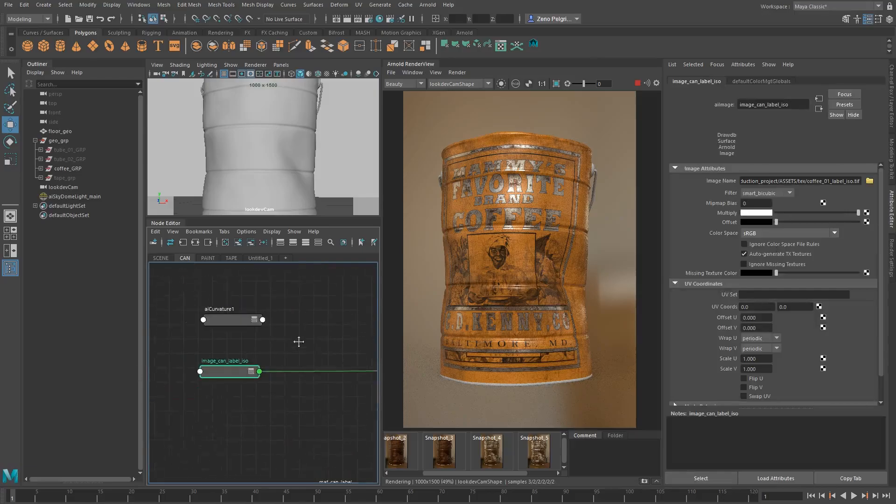
pyautogui.keyDown('alt'); pyautogui.moveTo(296, 341); pyautogui.dragTo(268, 338, button='middle'); pyautogui.keyUp('alt')
pyautogui.click(276, 334)
pyautogui.press('Tab')
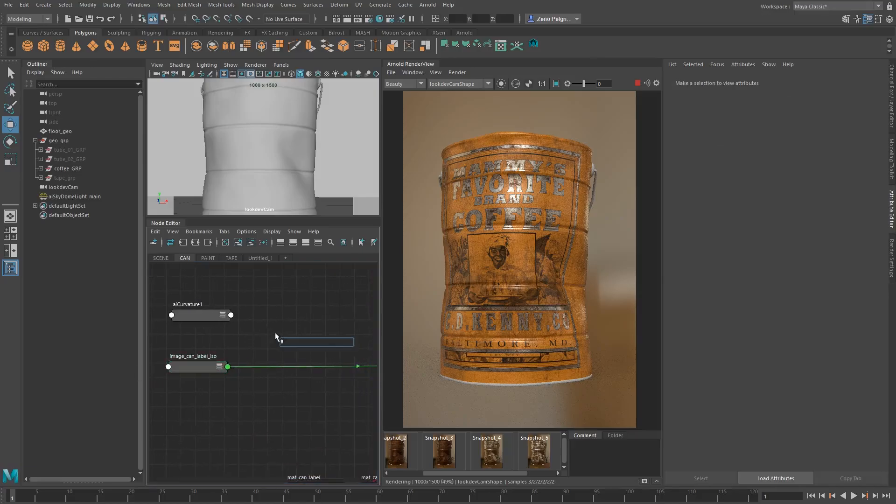
pyautogui.write('alCombineColor')
pyautogui.press('Down')
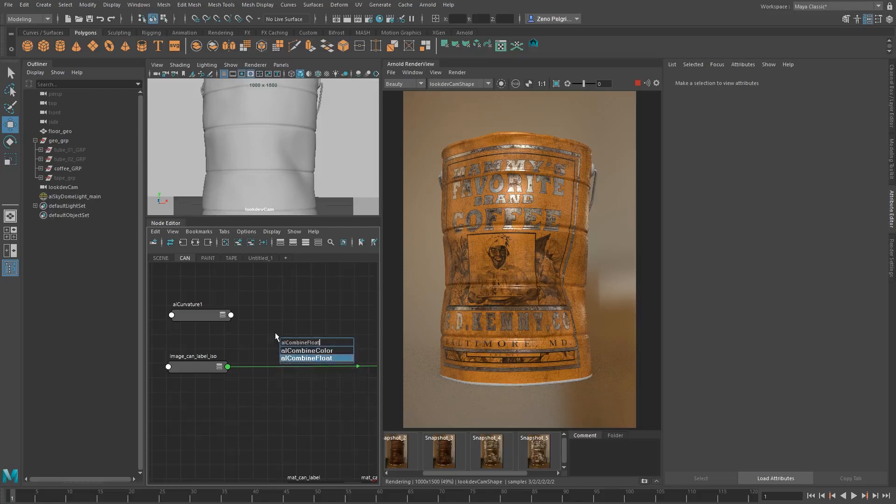
pyautogui.press('Return')
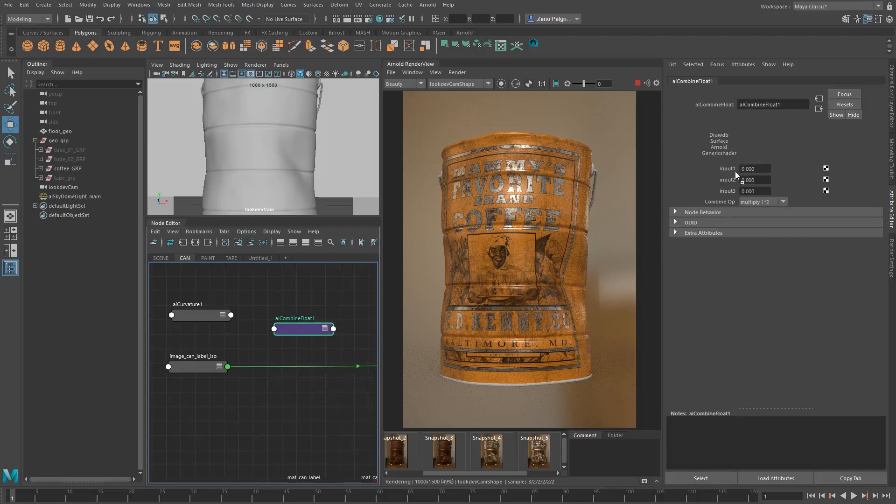
# Connect outColorR of image_can_label_iso to input1 of alCombineFloat1
pyautogui.moveTo(735, 171); pyautogui.dragTo(737, 180, button='middle')
pyautogui.click(167, 270)
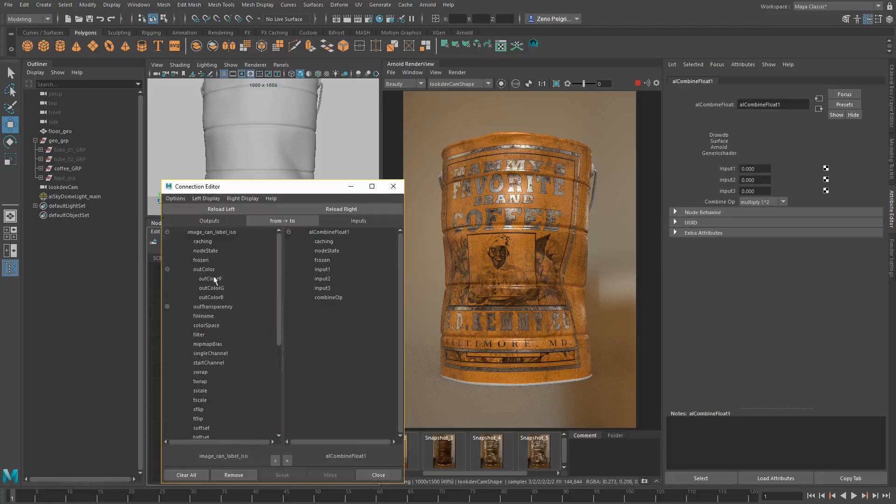
pyautogui.click(208, 279)
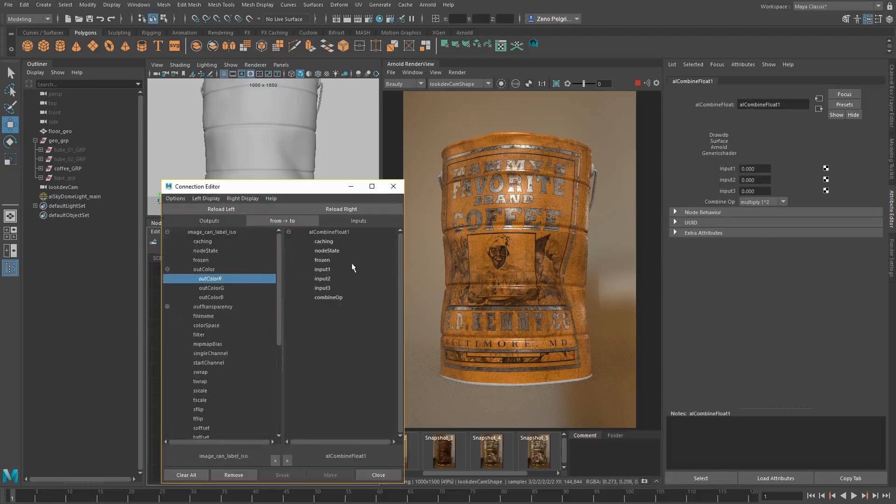
pyautogui.click(328, 271)
pyautogui.click(393, 187)
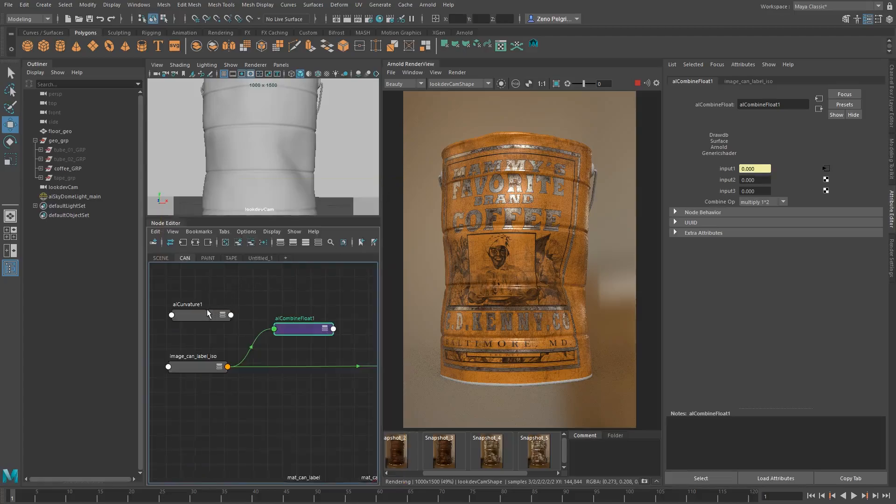
# Connect outColorR of aiCurvature1 to input2 of alCombineFloat1
pyautogui.moveTo(719, 178); pyautogui.dragTo(719, 180, button='middle')
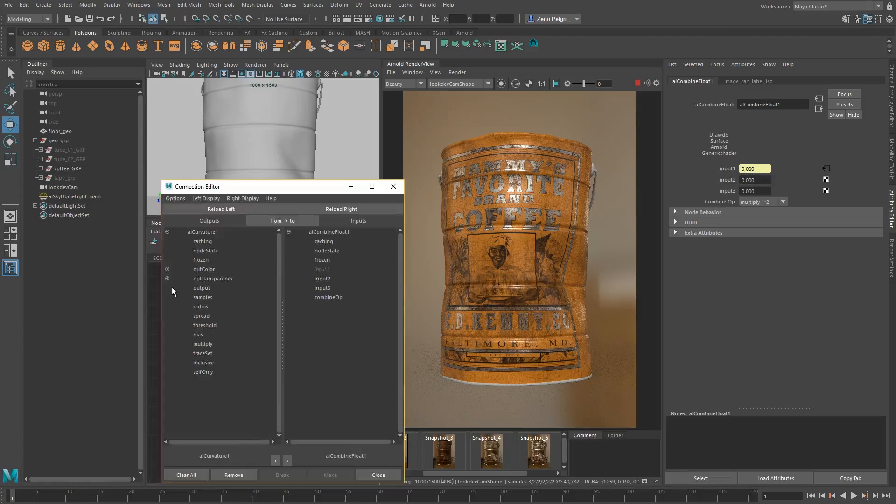
pyautogui.click(167, 269)
pyautogui.click(208, 279)
pyautogui.click(322, 278)
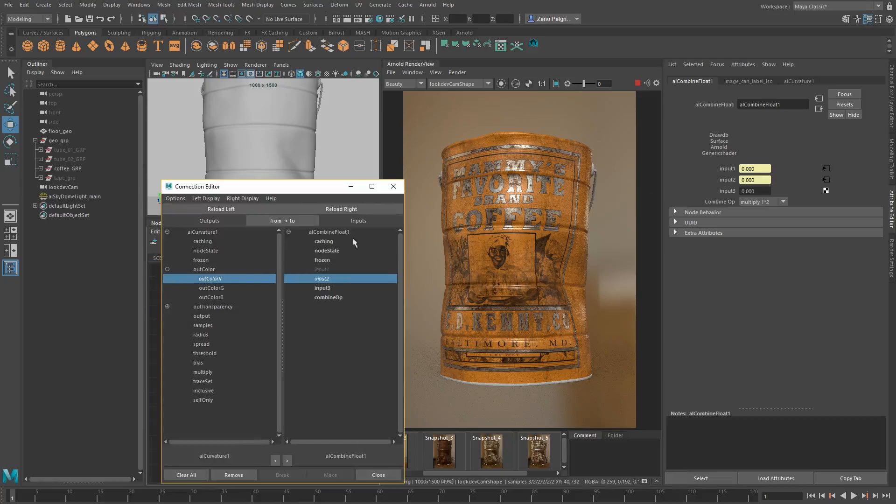
pyautogui.click(394, 186)
# Feed the alCombineFloat1 output into mat_mix_tin_label as the blend mask, replacing the direct connection from image_can_label_iso
pyautogui.scroll(-5, 266, 334)
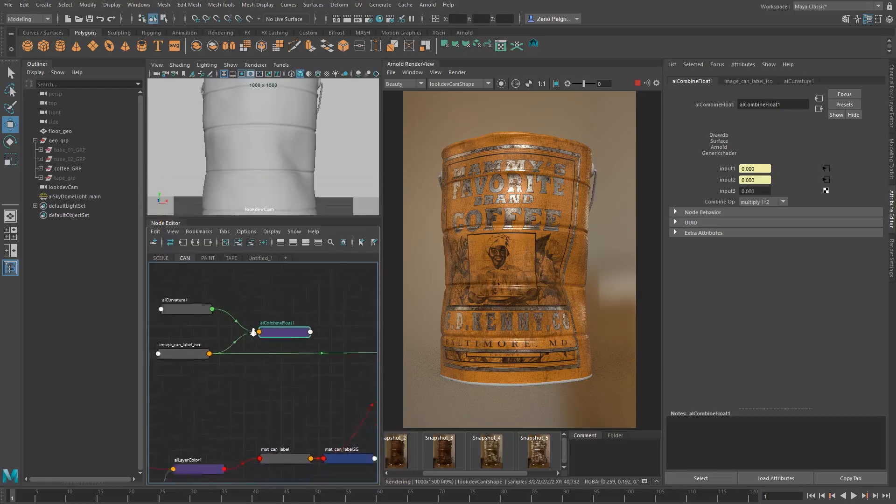
pyautogui.click(355, 359)
pyautogui.moveTo(220, 341); pyautogui.dragTo(300, 335, button='middle')
pyautogui.moveTo(311, 331); pyautogui.dragTo(311, 338)
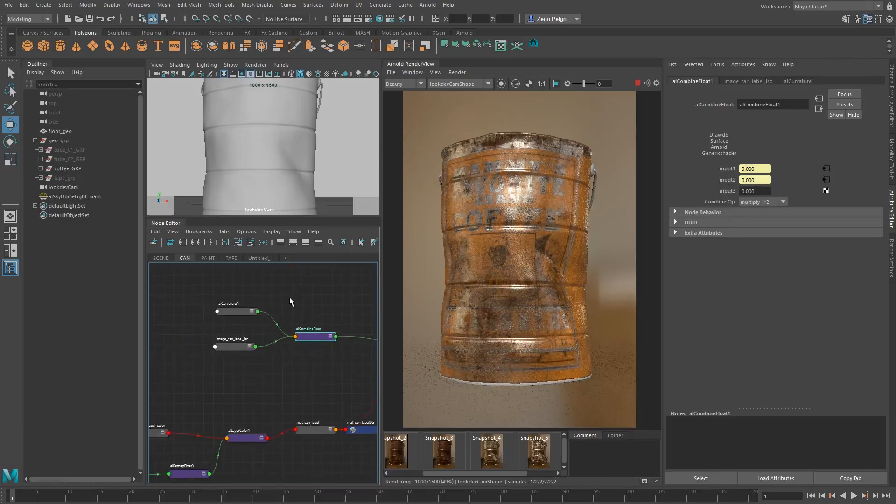
# Isolate aiCurvature1 in the render view to preview its curvature on the coffee can
pyautogui.keyDown('alt'); pyautogui.moveTo(289, 301); pyautogui.dragTo(257, 315, button='middle'); pyautogui.keyUp('alt')
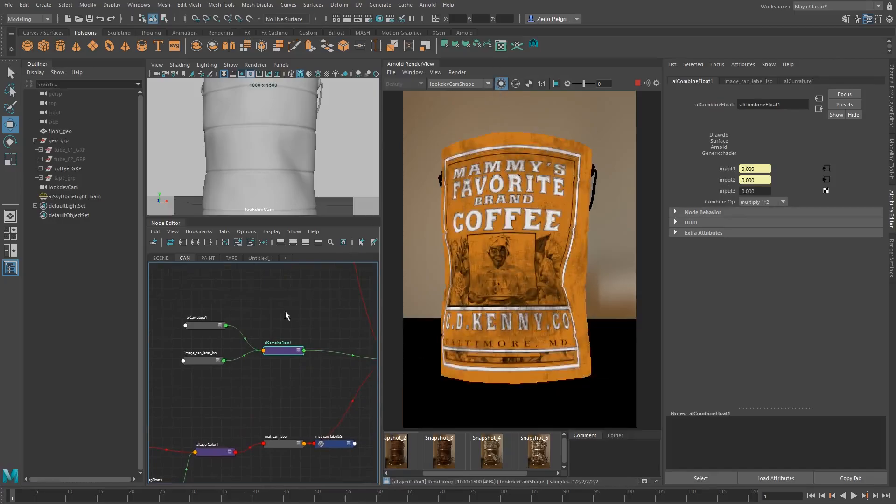
pyautogui.click(205, 326)
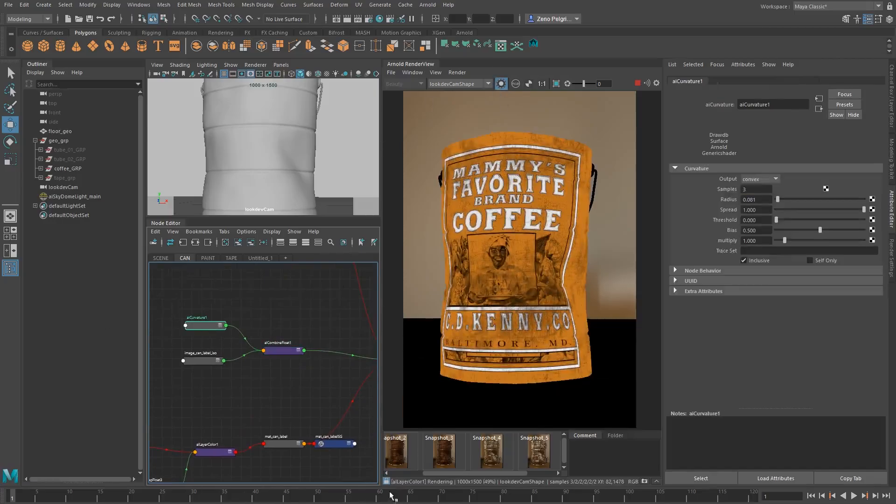
pyautogui.click(502, 83)
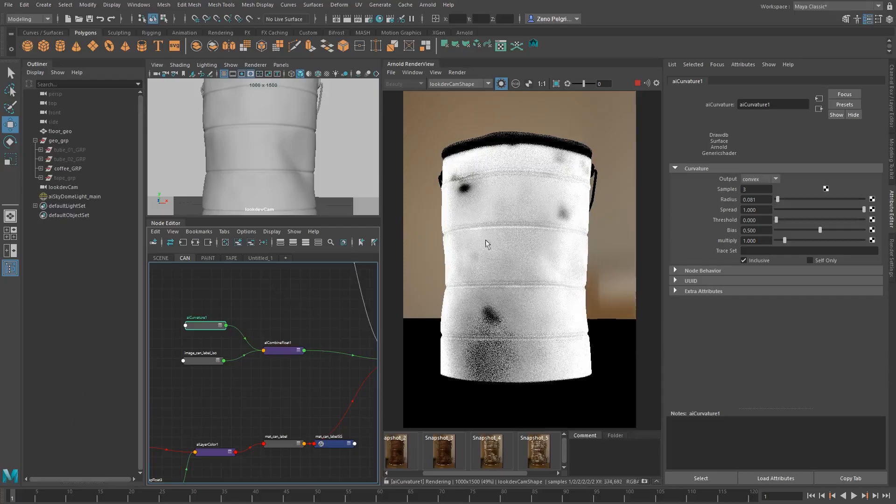
pyautogui.moveTo(226, 362)
pyautogui.keyDown('alt'); pyautogui.mouseDown(button='middle')
pyautogui.moveTo(209, 371)
pyautogui.moveTo(237, 366)
pyautogui.mouseUp(button='middle'); pyautogui.keyUp('alt')
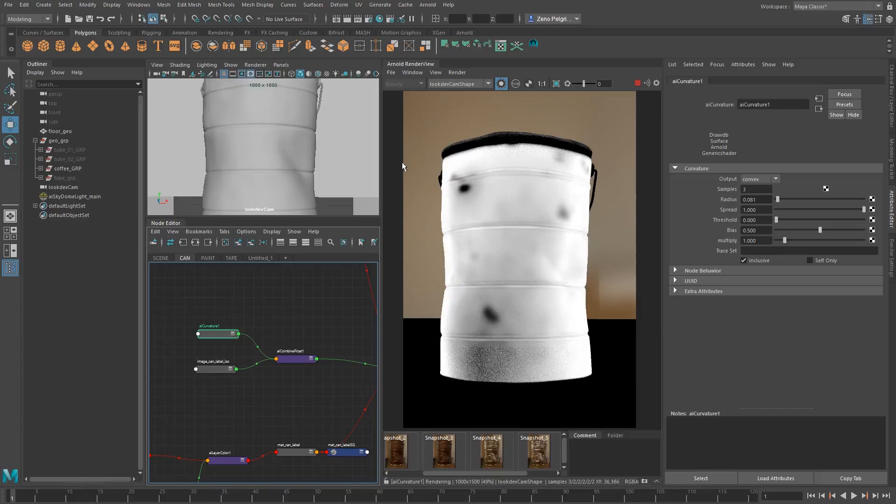
# Set aiCurvature1's threshold to 0.020 and its radius to 0.201
pyautogui.click(779, 200)
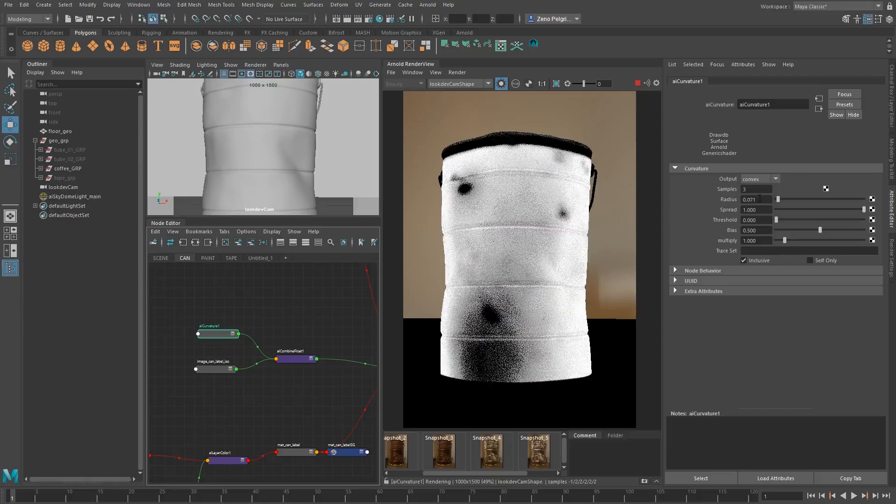
pyautogui.keyDown('ctrl'); pyautogui.moveTo(760, 198); pyautogui.dragTo(760, 199); pyautogui.keyUp('ctrl')
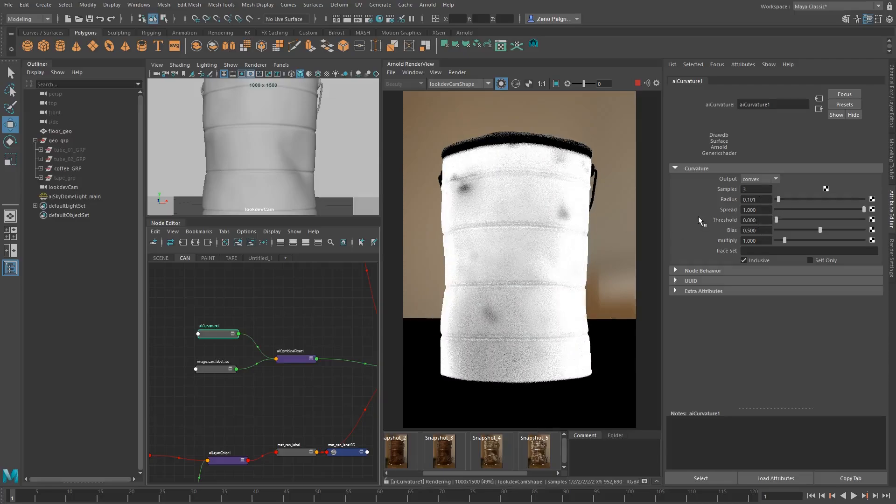
pyautogui.keyDown('ctrl'); pyautogui.moveTo(749, 220); pyautogui.dragTo(748, 220); pyautogui.keyUp('ctrl')
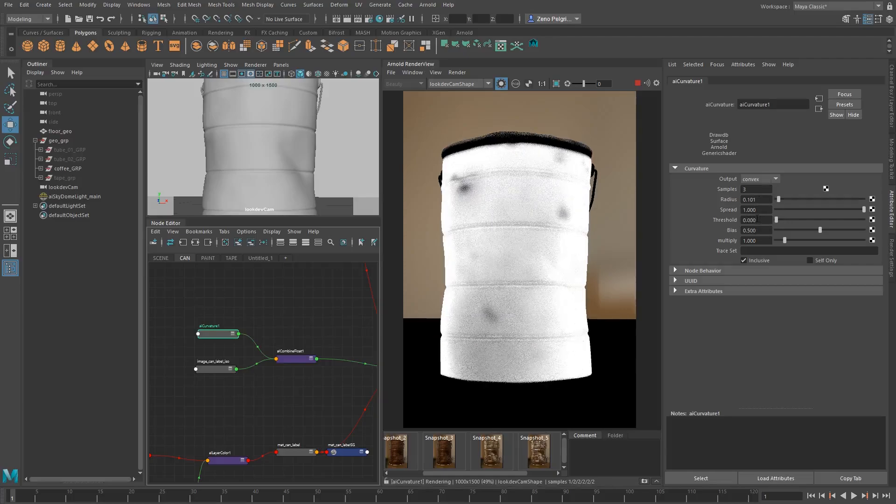
pyautogui.keyDown('ctrl'); pyautogui.moveTo(758, 218); pyautogui.dragTo(759, 219); pyautogui.keyUp('ctrl')
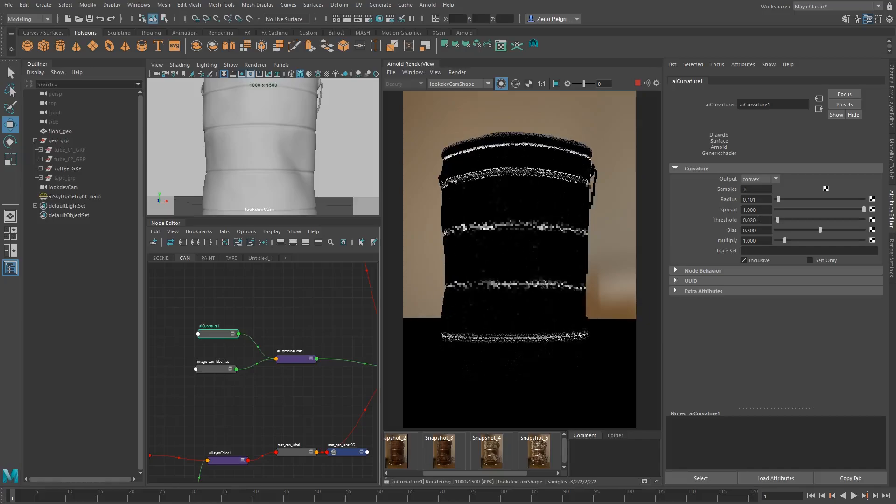
pyautogui.moveTo(758, 199)
pyautogui.keyDown('ctrl'); pyautogui.mouseDown()
pyautogui.moveTo(771, 199)
pyautogui.moveTo(753, 203)
pyautogui.moveTo(762, 204)
pyautogui.mouseUp(); pyautogui.keyUp('ctrl')
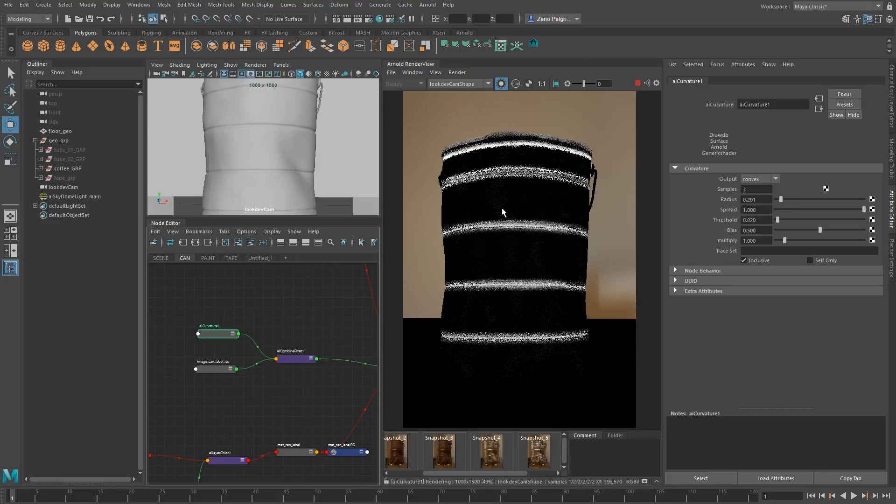
# Set aiCurvature1's samples to 4, checking the edge noise in a temporary render region around one of the can's ribs
pyautogui.moveTo(479, 208); pyautogui.dragTo(519, 240)
pyautogui.scroll(5, 517, 229)
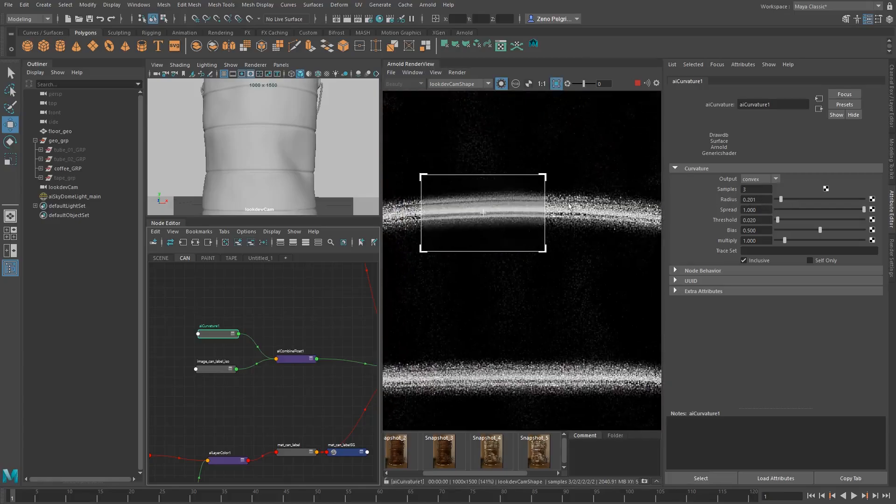
pyautogui.write('4')
pyautogui.press('Return')
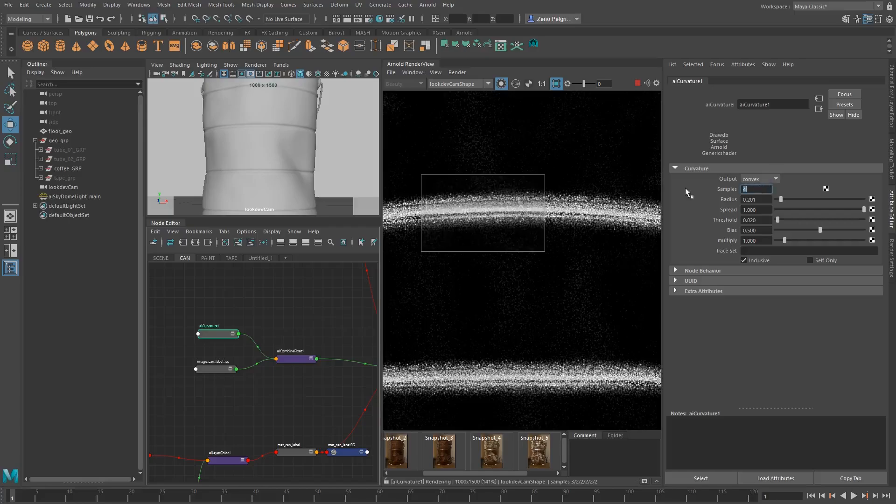
pyautogui.scroll(-2, 512, 253)
pyautogui.moveTo(512, 253); pyautogui.dragTo(506, 224, button='middle')
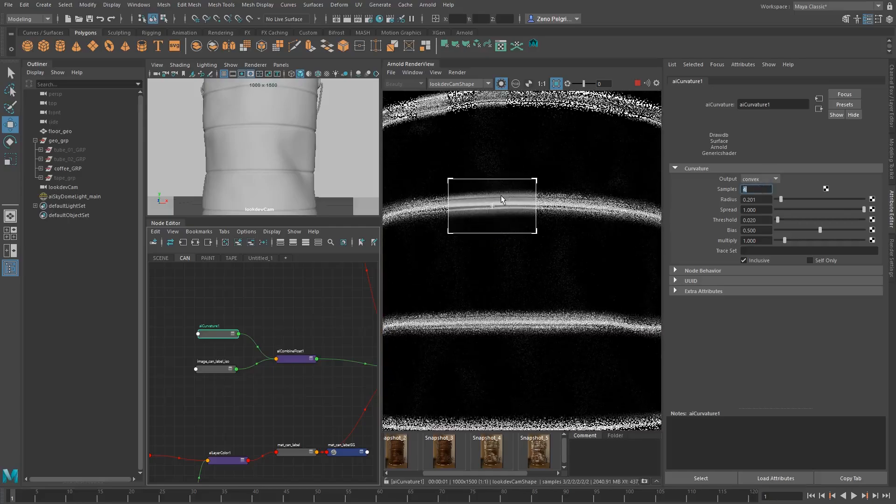
pyautogui.scroll(-2, 502, 200)
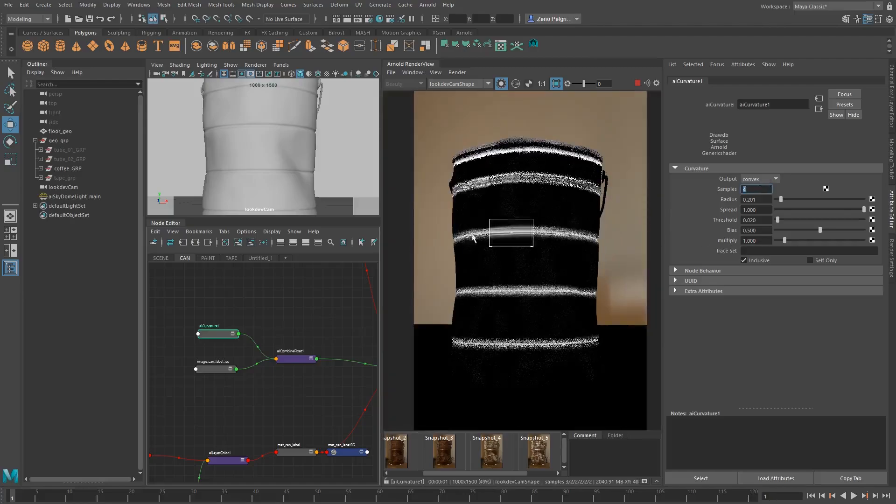
pyautogui.keyDown('shift'); pyautogui.click(554, 242); pyautogui.keyUp('shift')
pyautogui.moveTo(537, 286); pyautogui.dragTo(533, 271, button='middle')
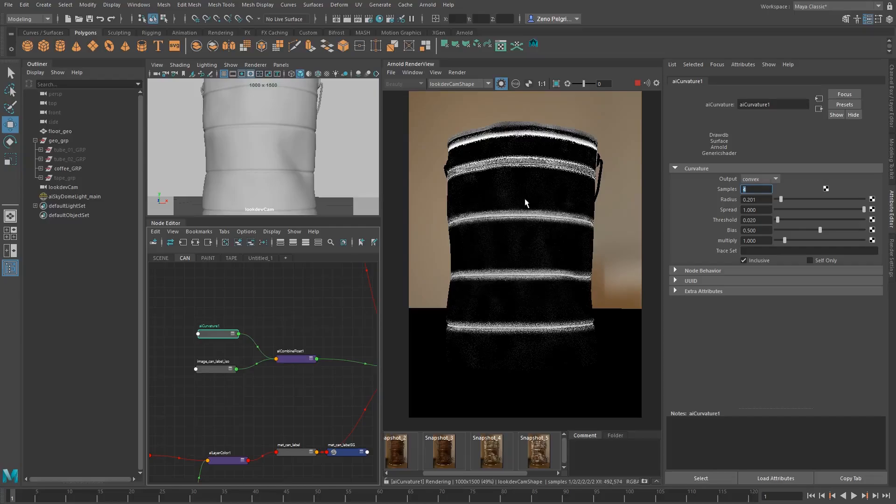
pyautogui.moveTo(526, 201); pyautogui.dragTo(532, 215, button='middle')
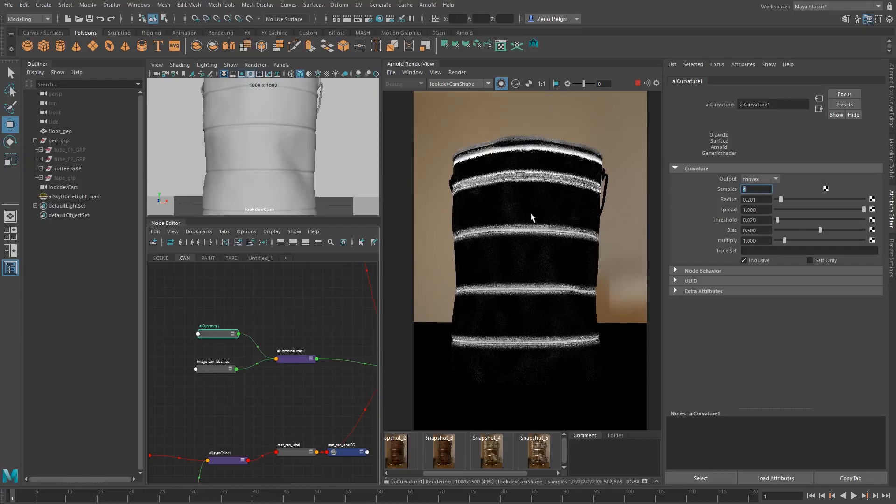
# Try smaller and larger radius values on aiCurvature1 and settle on 0.222
pyautogui.press('Tab')
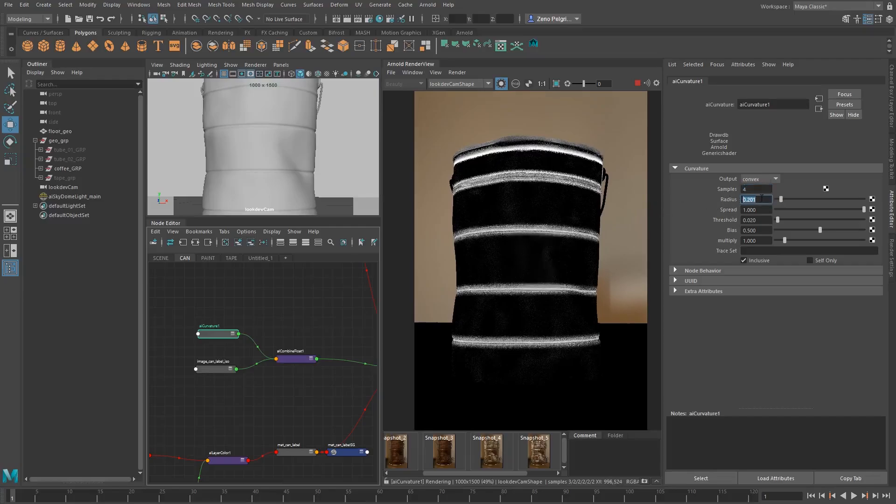
pyautogui.write('0.168')
pyautogui.press('Return')
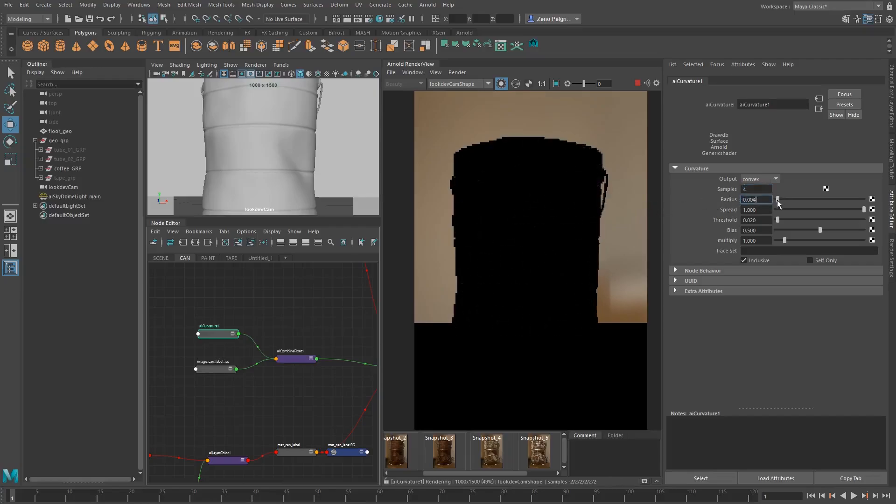
pyautogui.moveTo(782, 200); pyautogui.dragTo(781, 202)
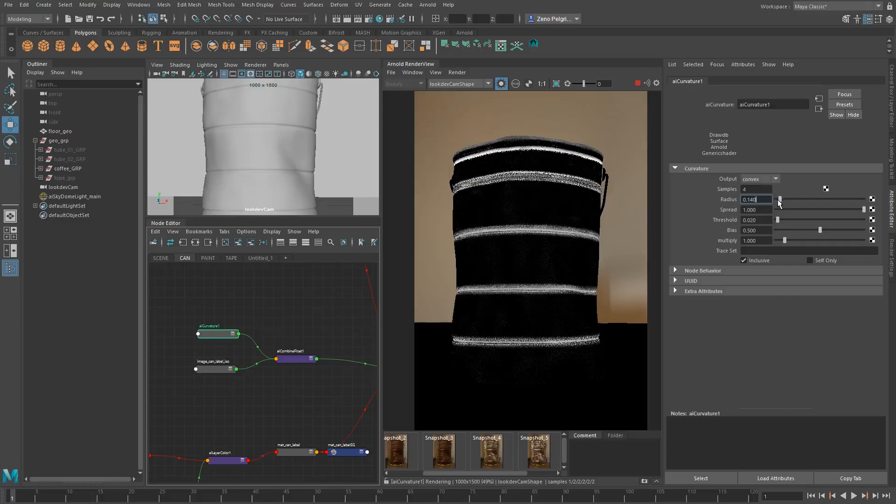
pyautogui.moveTo(779, 202); pyautogui.dragTo(778, 202)
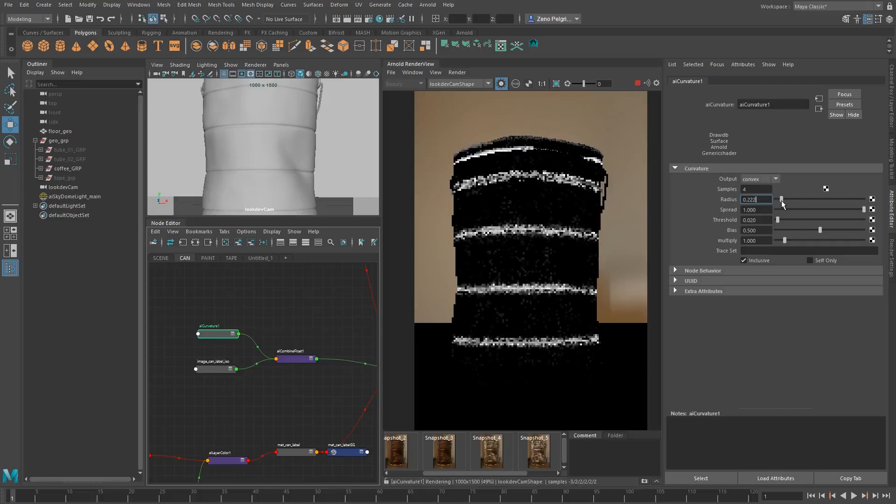
pyautogui.moveTo(782, 203); pyautogui.dragTo(787, 202)
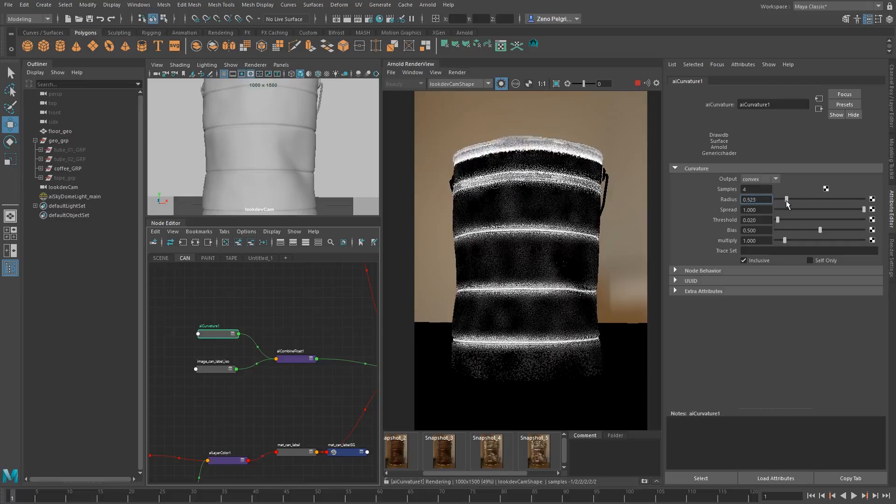
pyautogui.moveTo(787, 202); pyautogui.dragTo(782, 202)
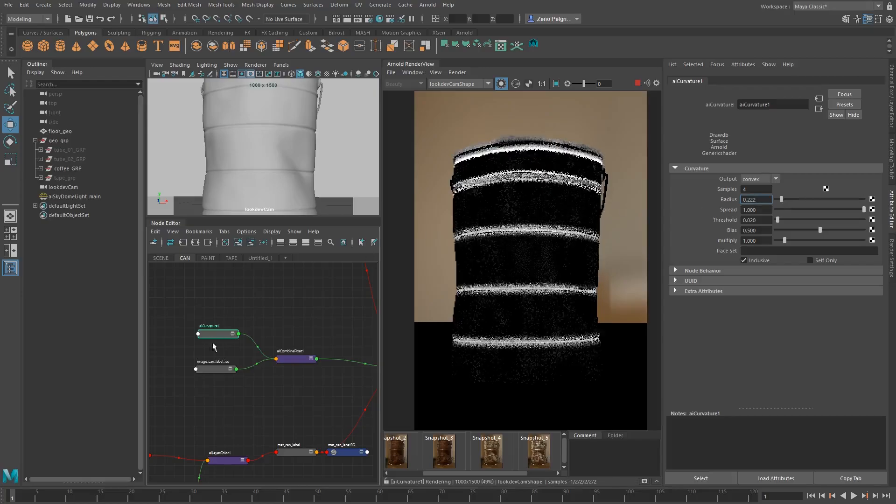
# Create an alFractal node beside aiCurvature1 in the CAN node graph
pyautogui.keyDown('alt'); pyautogui.moveTo(155, 322); pyautogui.dragTo(230, 302, button='middle'); pyautogui.keyUp('alt')
pyautogui.scroll(3, 230, 302)
pyautogui.keyDown('alt'); pyautogui.moveTo(287, 303); pyautogui.dragTo(279, 324, button='middle'); pyautogui.keyUp('alt')
pyautogui.click(189, 324)
pyautogui.press('Tab')
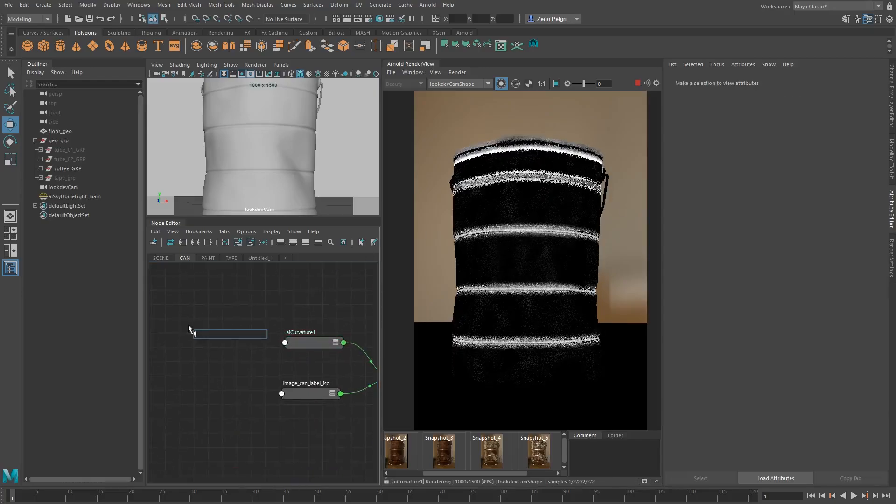
pyautogui.write('alfracta')
pyautogui.press('Return')
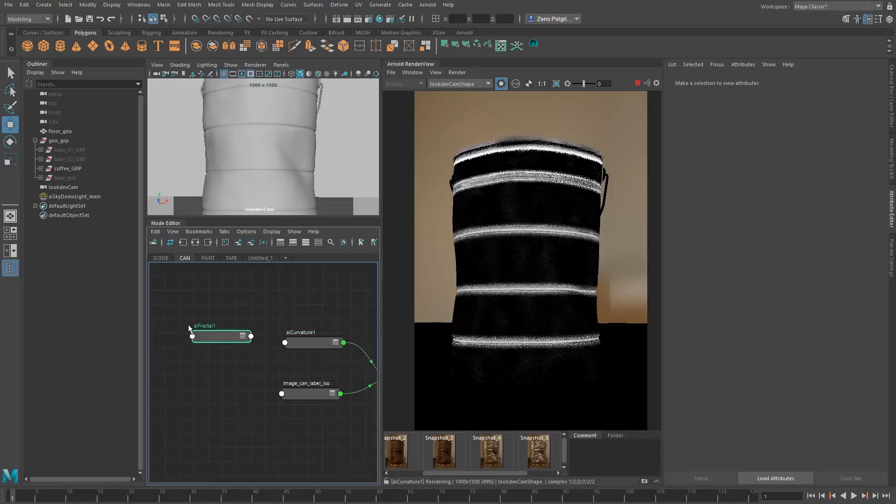
# Create an aiNoise node and place it above alFractal1
pyautogui.click(213, 277)
pyautogui.press('Tab')
pyautogui.write('ainoise')
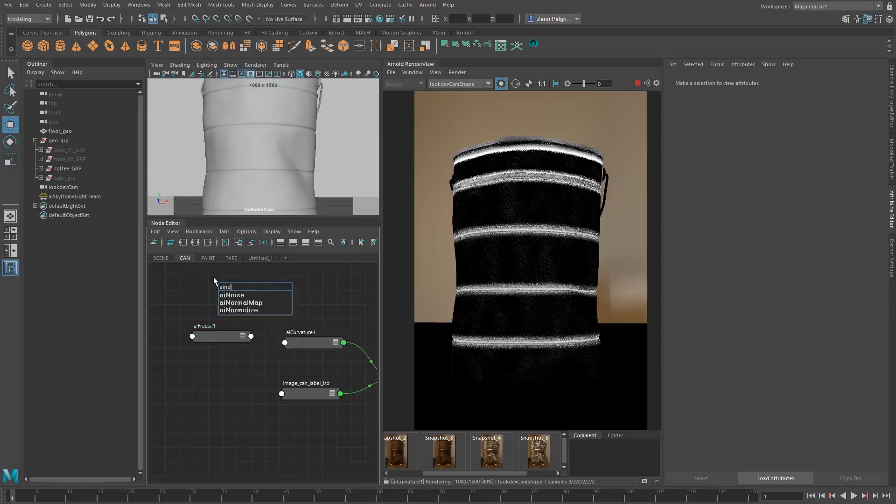
pyautogui.press('Return')
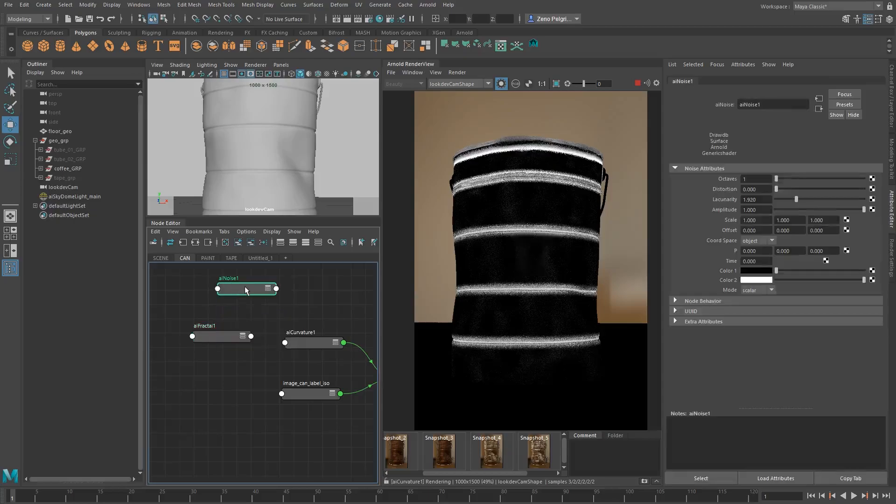
pyautogui.moveTo(245, 287); pyautogui.dragTo(215, 294)
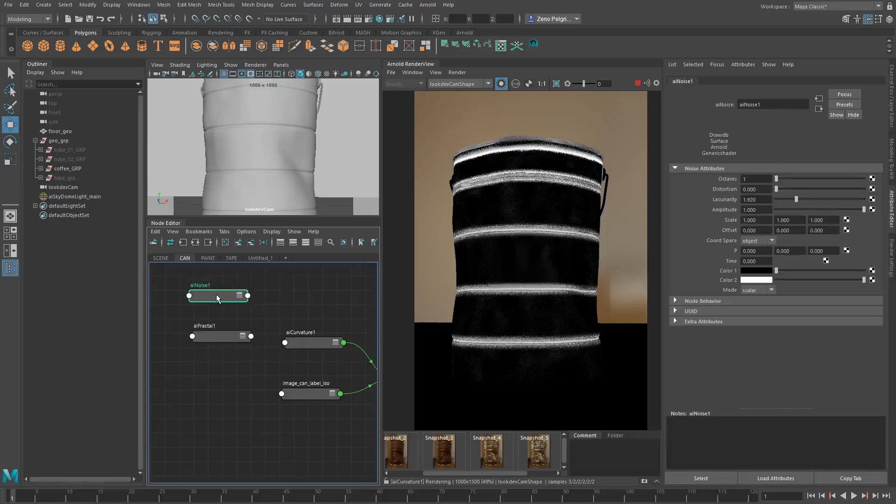
# Inspect alFractal1's attributes, including its Remap section, and align the node beneath aiNoise1
pyautogui.click(220, 335)
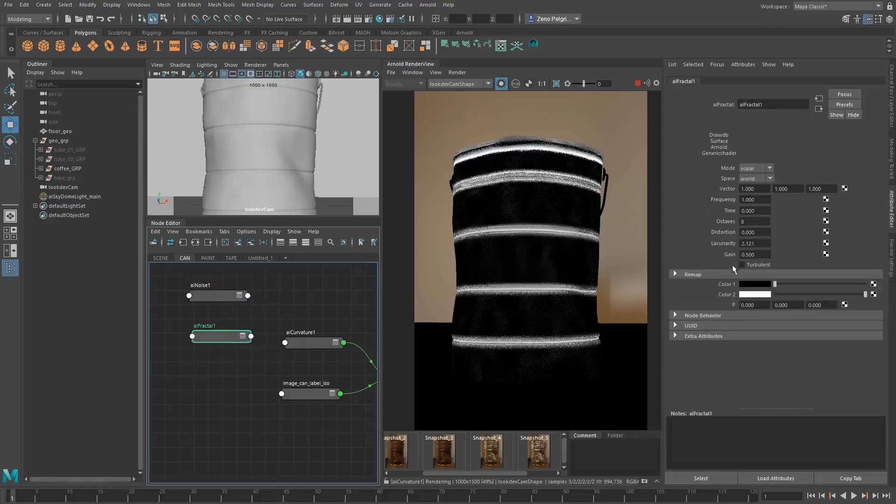
pyautogui.click(693, 274)
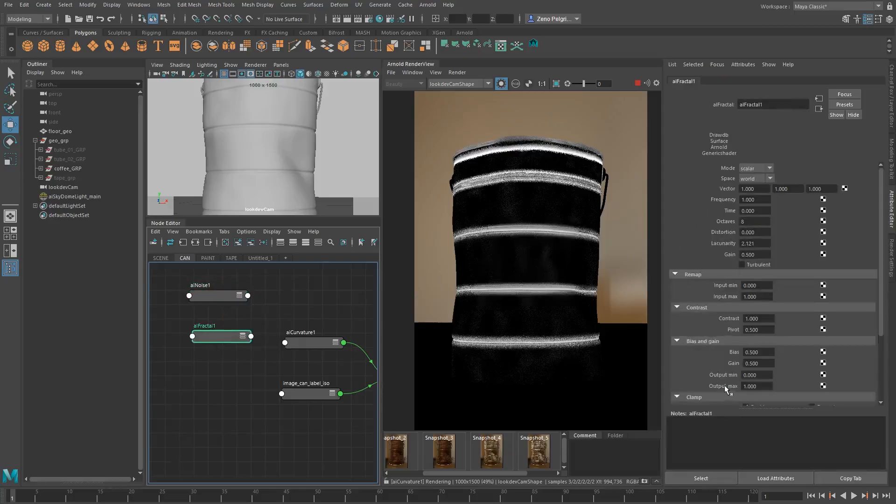
pyautogui.scroll(-2, 725, 380)
pyautogui.scroll(2, 725, 380)
pyautogui.click(703, 248)
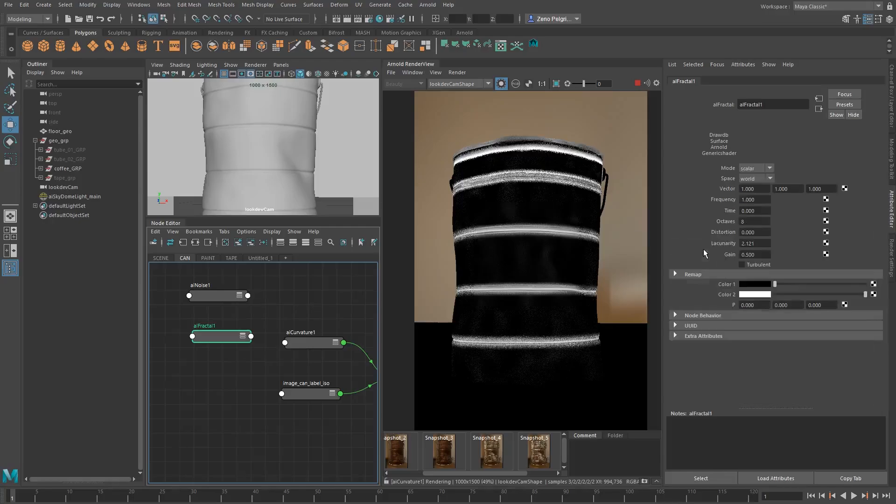
pyautogui.moveTo(208, 338); pyautogui.dragTo(206, 341)
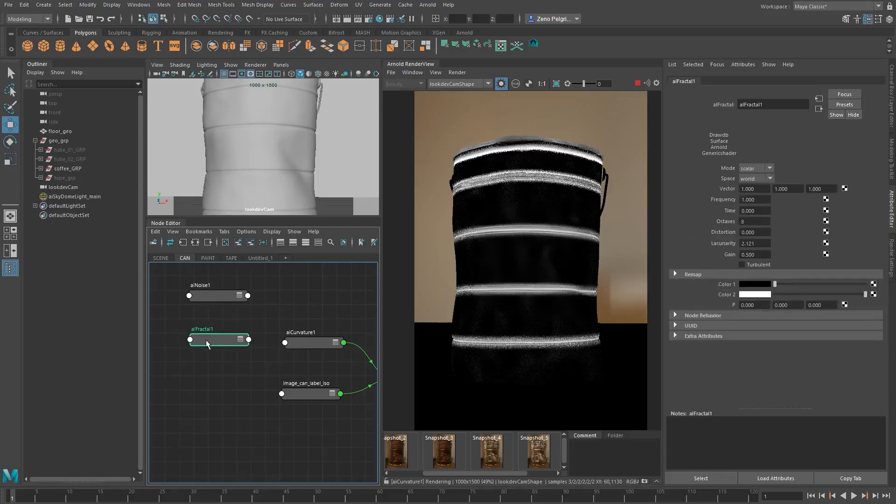
# Connect outColorR of alFractal1 to the radius of aiCurvature1
pyautogui.click(311, 345)
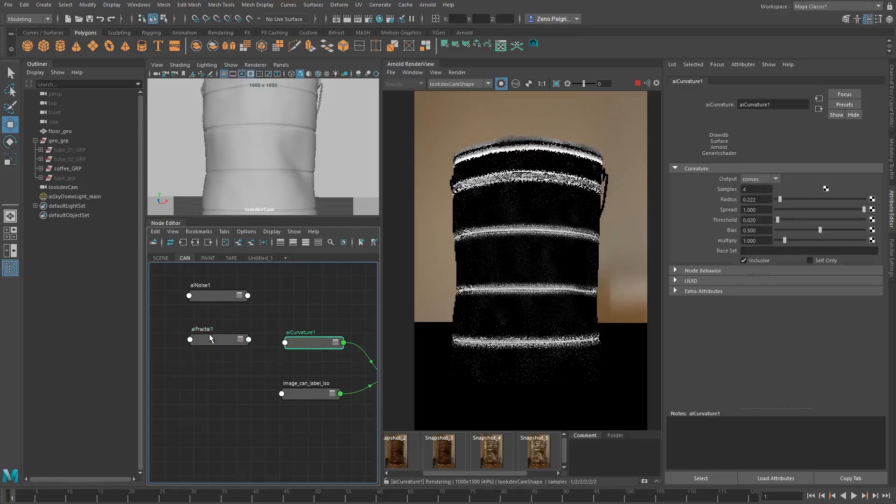
pyautogui.moveTo(723, 198); pyautogui.dragTo(723, 199, button='middle')
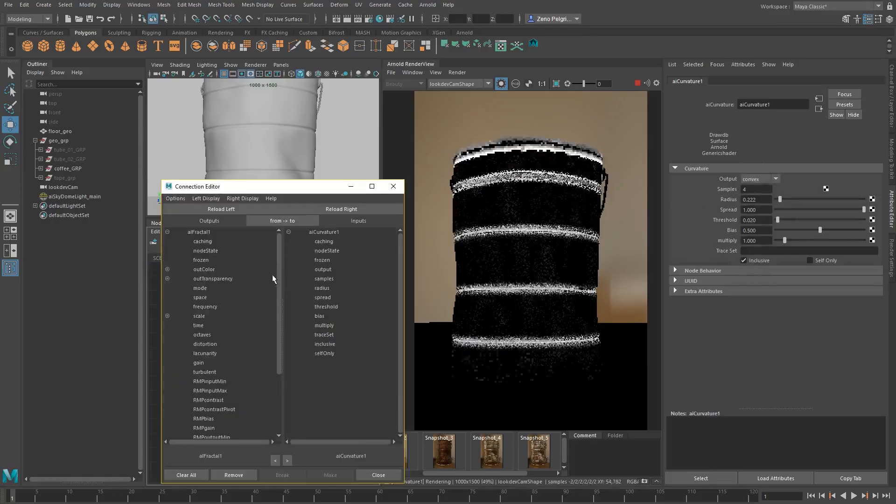
pyautogui.click(167, 270)
pyautogui.click(211, 279)
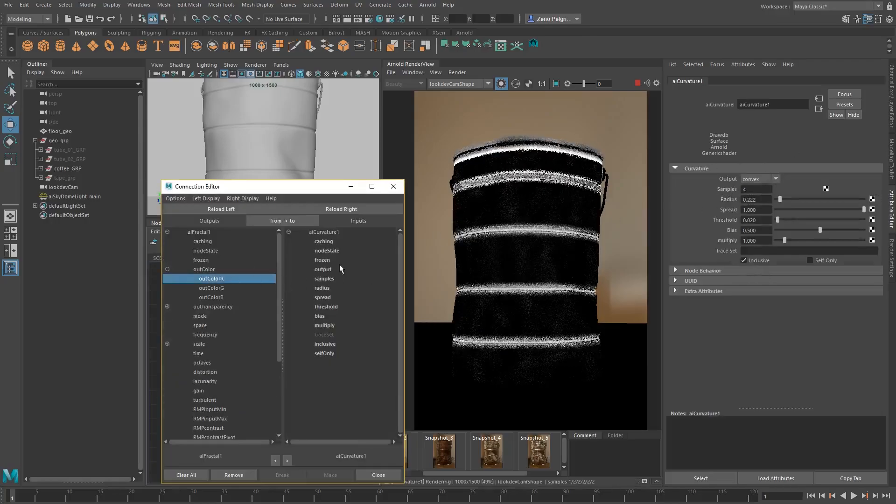
pyautogui.click(322, 288)
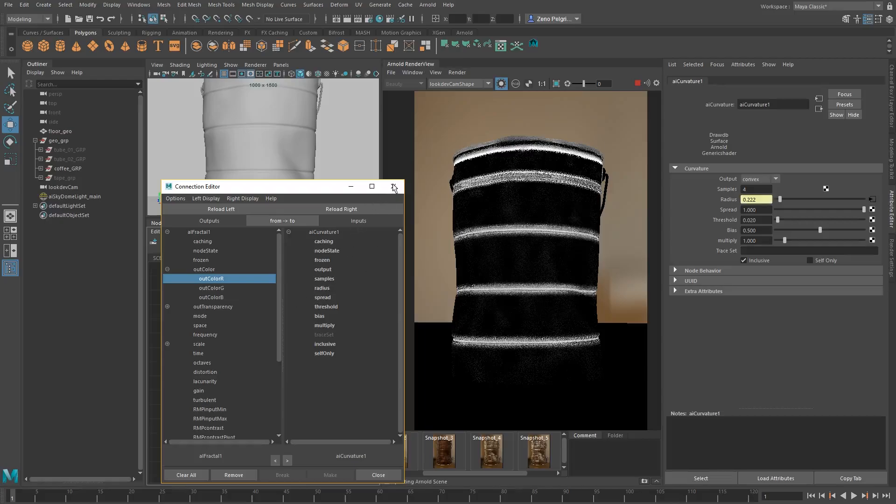
pyautogui.click(346, 207)
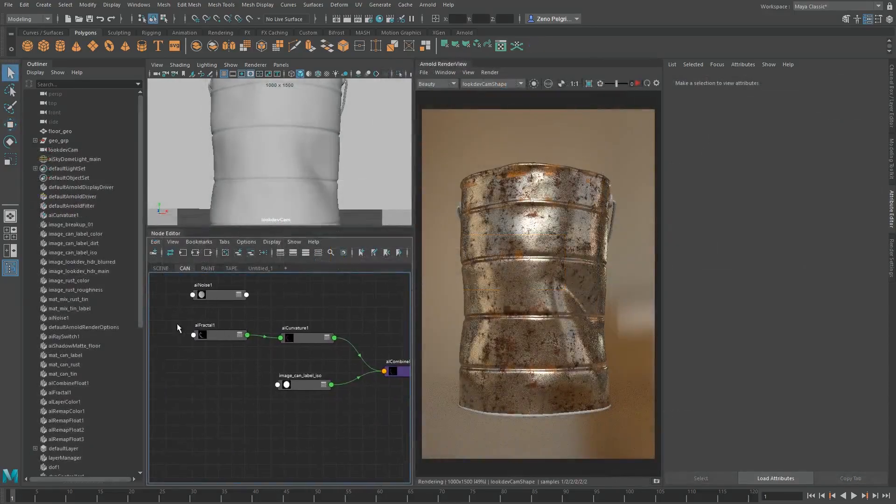
# Select aiCurvature1, start the render and examine the rusted tin surface of the can up close
pyautogui.click(217, 334)
pyautogui.click(306, 337)
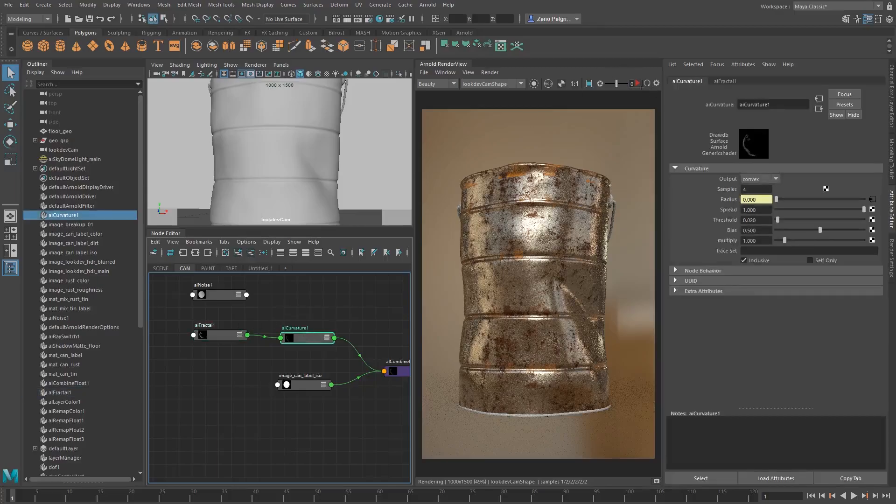
pyautogui.click(637, 83)
pyautogui.moveTo(530, 261)
pyautogui.mouseDown(button='middle')
pyautogui.moveTo(538, 246)
pyautogui.moveTo(537, 255)
pyautogui.mouseUp(button='middle')
pyautogui.scroll(2, 538, 249)
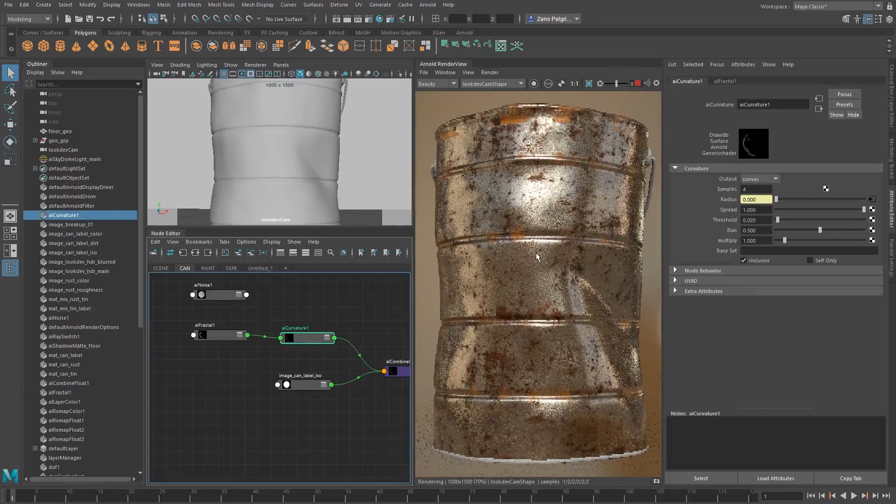
pyautogui.scroll(-2, 549, 237)
pyautogui.scroll(2, 542, 245)
pyautogui.moveTo(540, 248); pyautogui.dragTo(540, 250, button='middle')
# Isolate aiCurvature1 in the render view to examine how the fractal breaks up its edge mask
pyautogui.moveTo(348, 311); pyautogui.dragTo(279, 289, button='middle')
pyautogui.click(534, 83)
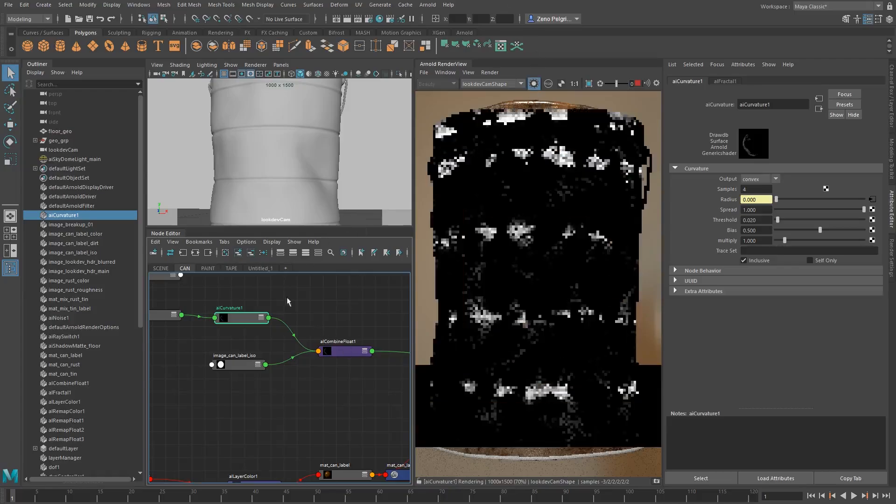
pyautogui.keyDown('alt'); pyautogui.moveTo(285, 336); pyautogui.dragTo(332, 336, button='middle'); pyautogui.keyUp('alt')
pyautogui.scroll(-3, 293, 321)
pyautogui.keyDown('alt'); pyautogui.moveTo(257, 324); pyautogui.dragTo(254, 346, button='middle'); pyautogui.keyUp('alt')
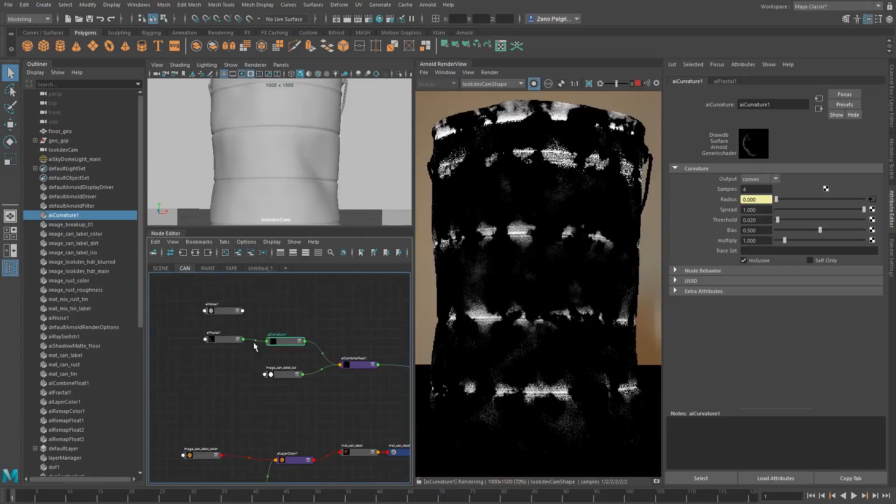
# Align alFractal1 level with aiCurvature1 and lock the isolated render preview on aiCurvature1
pyautogui.moveTo(219, 343); pyautogui.dragTo(212, 340)
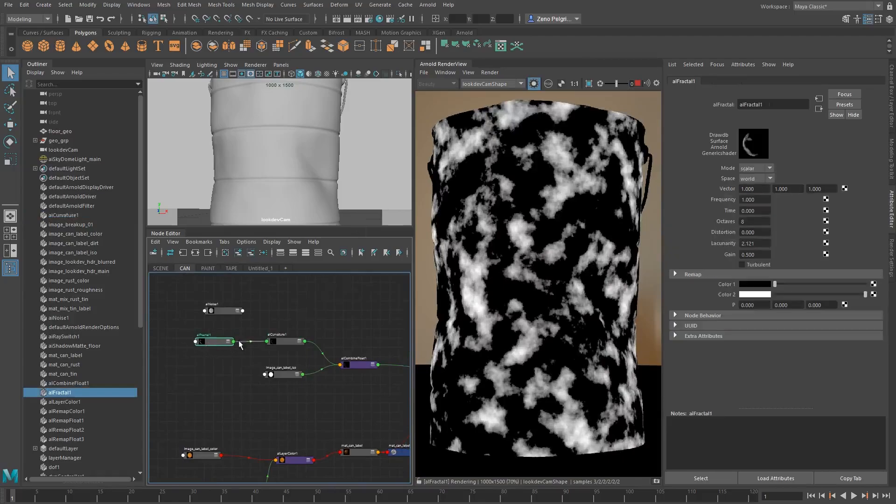
pyautogui.click(285, 342)
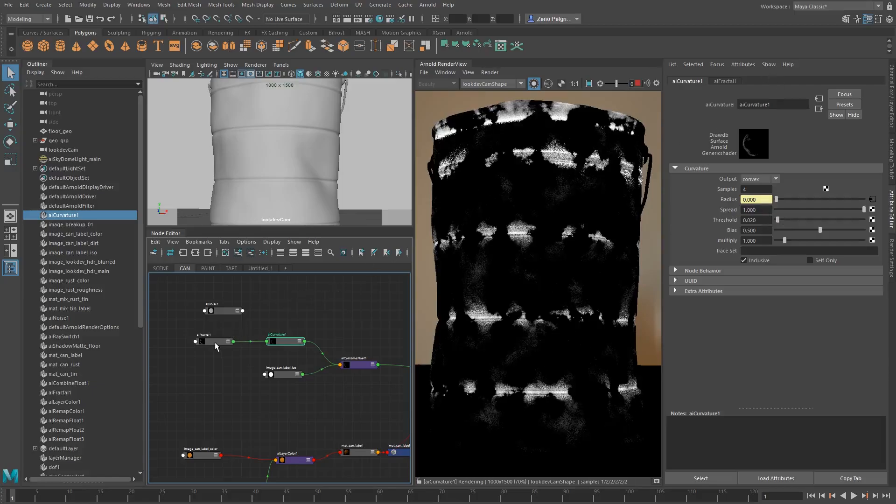
pyautogui.click(420, 482)
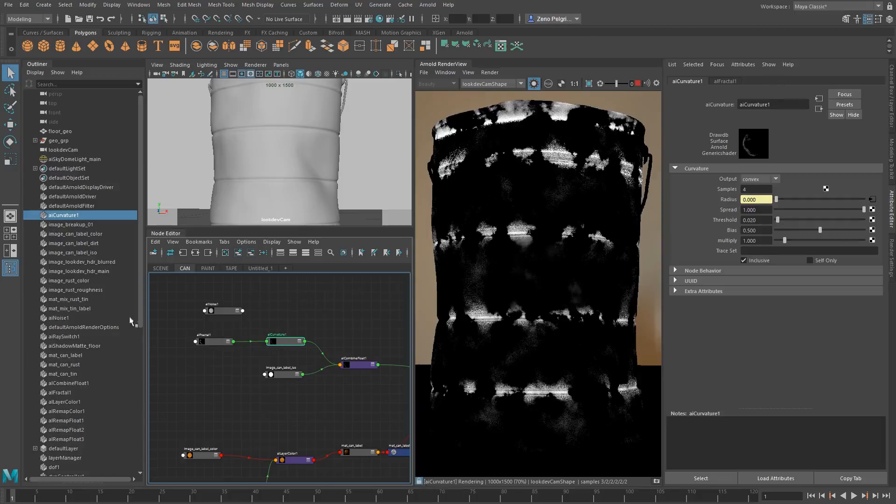
# Darken alFractal1's Color 2 by setting its HSV value to 0.4
pyautogui.click(209, 342)
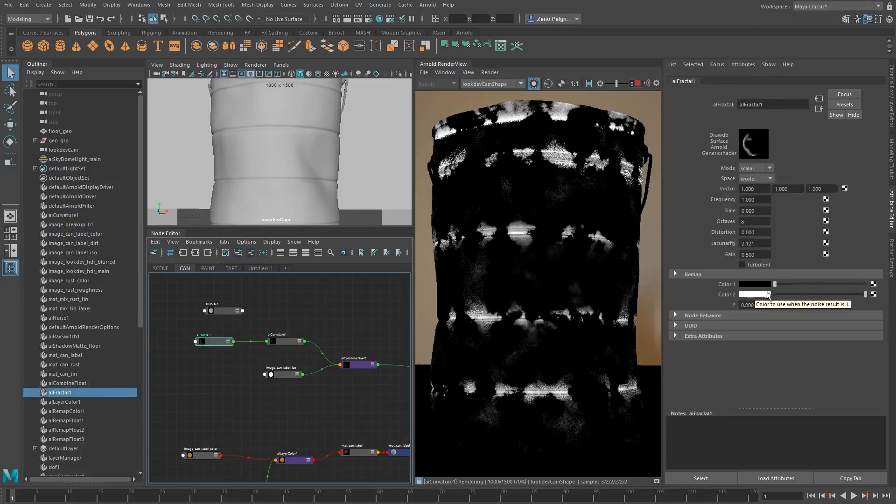
pyautogui.click(755, 285)
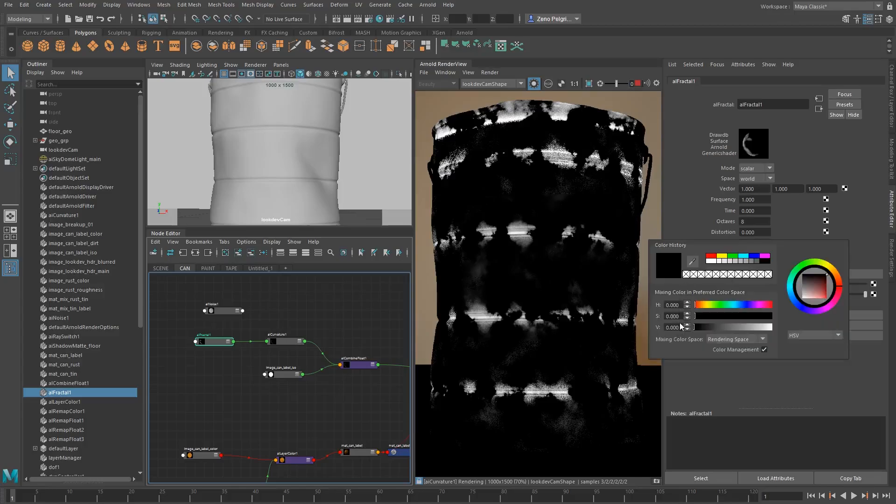
pyautogui.click(756, 294)
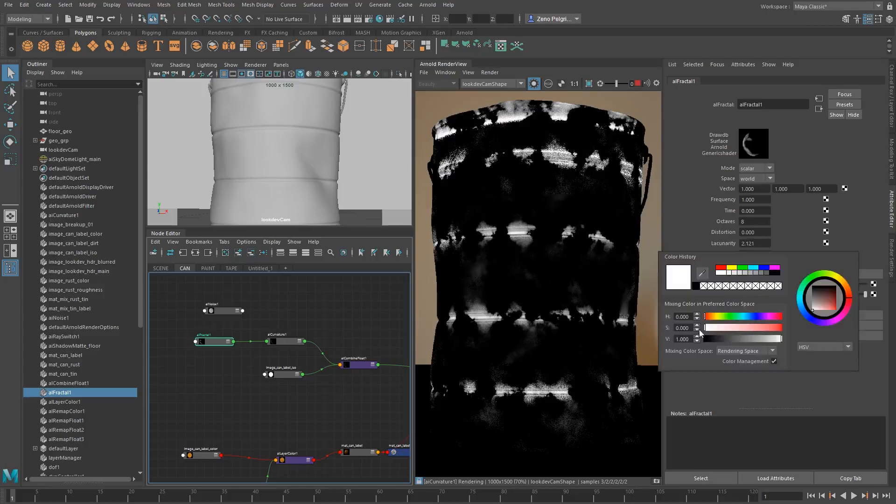
pyautogui.moveTo(690, 339); pyautogui.dragTo(647, 339)
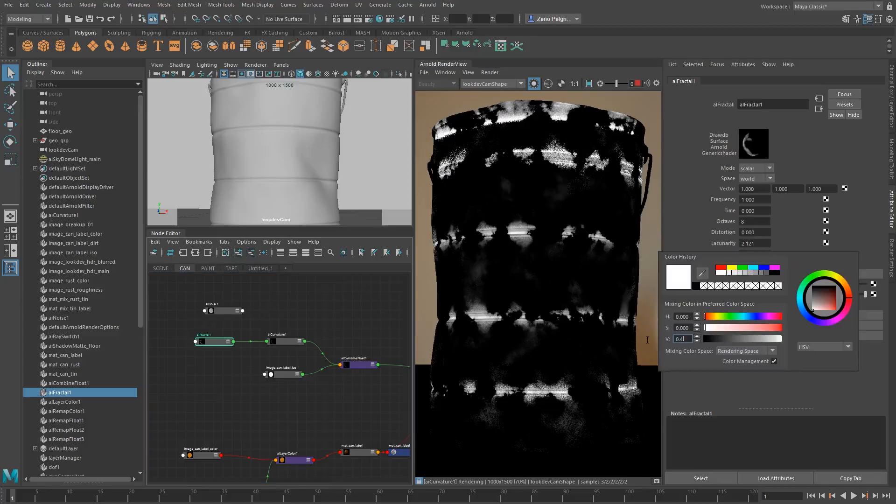
pyautogui.write('0.4')
pyautogui.press('Return')
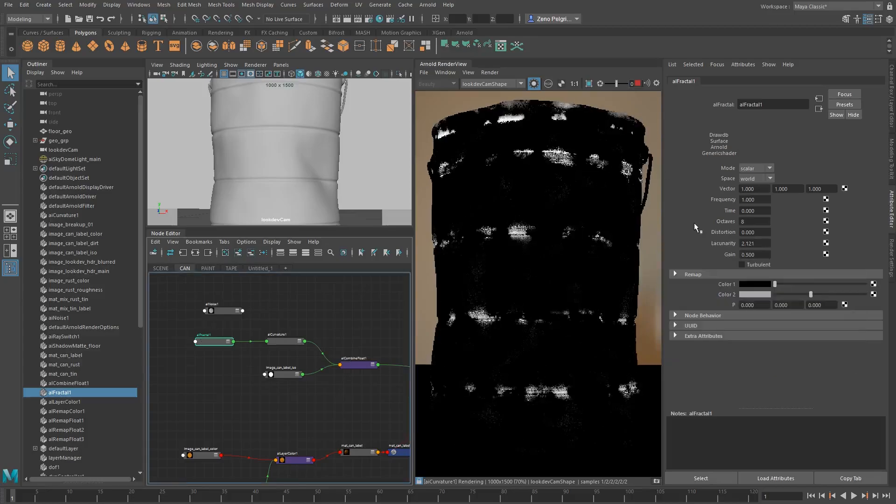
# Expand alFractal1's Remap attributes and set its noise space to object
pyautogui.click(694, 273)
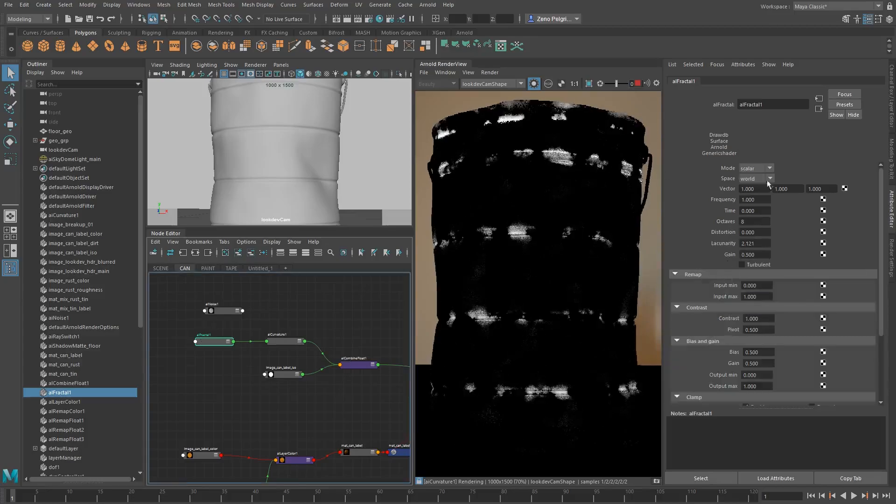
pyautogui.click(752, 180)
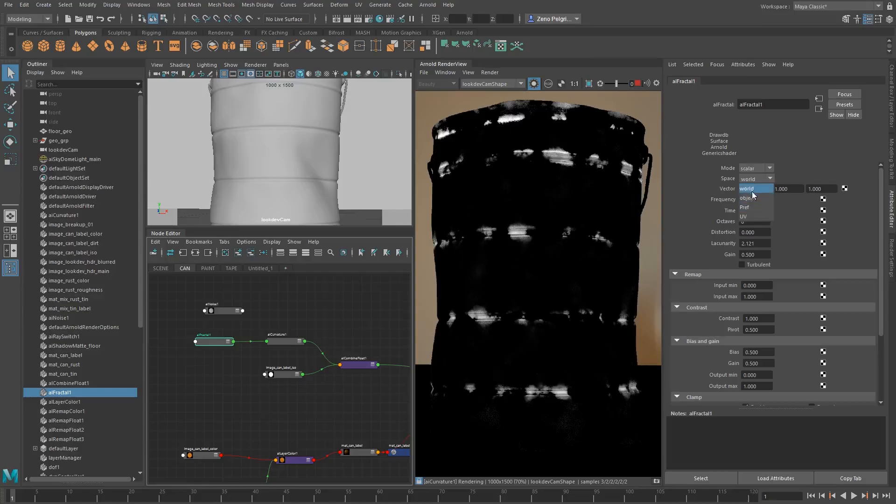
pyautogui.click(750, 199)
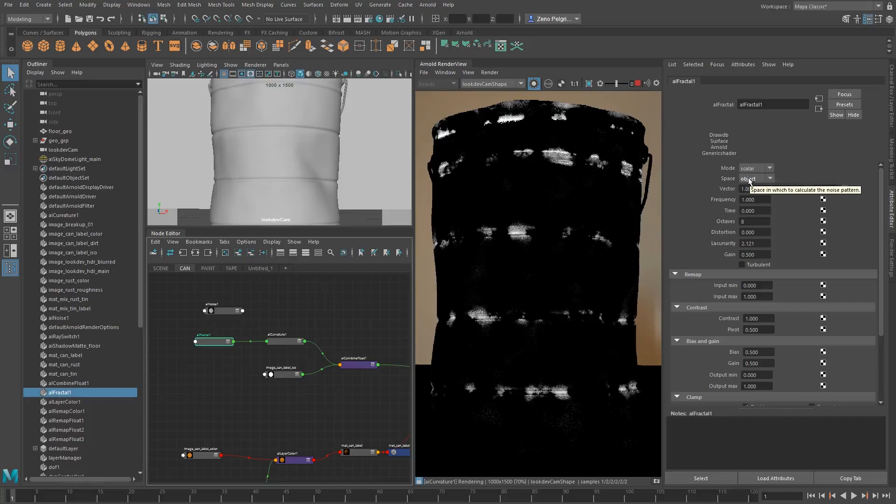
pyautogui.click(750, 179)
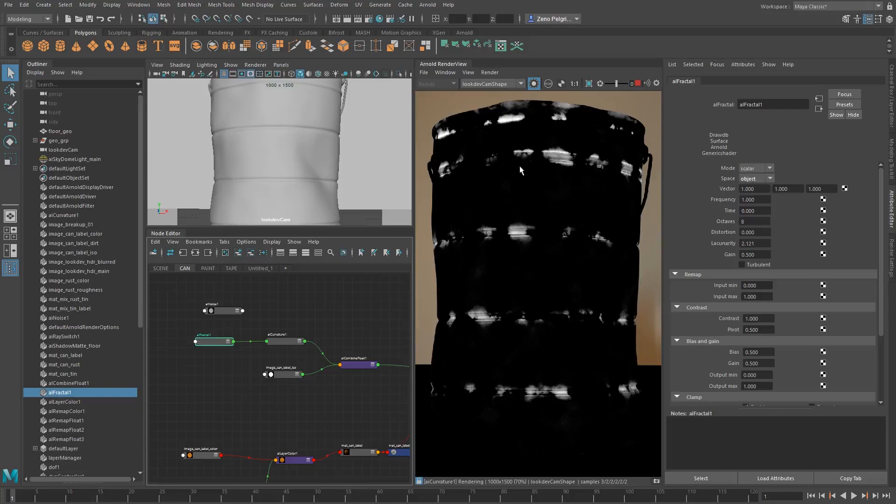
# Set alFractal1's frequency to 1.62 and its remap Input min to -0.11 and Input max to 0.69
pyautogui.moveTo(515, 198); pyautogui.dragTo(520, 186, button='middle')
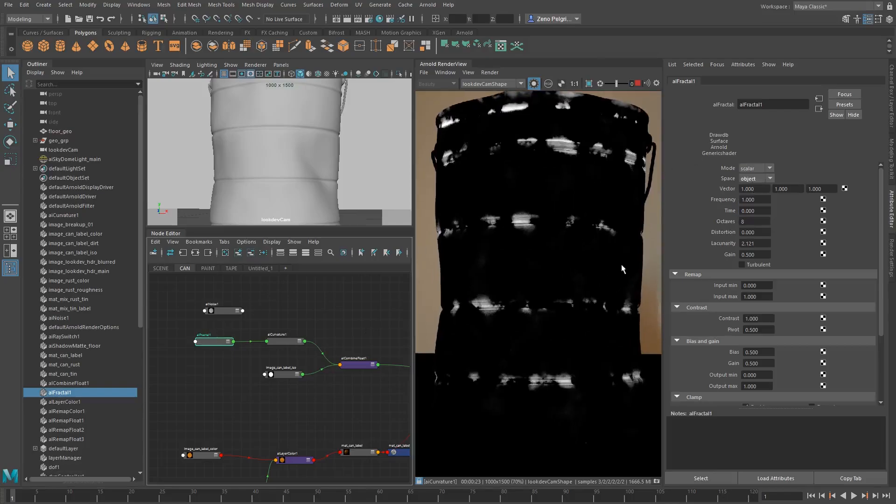
pyautogui.keyDown('ctrl'); pyautogui.moveTo(754, 201); pyautogui.dragTo(787, 199); pyautogui.keyUp('ctrl')
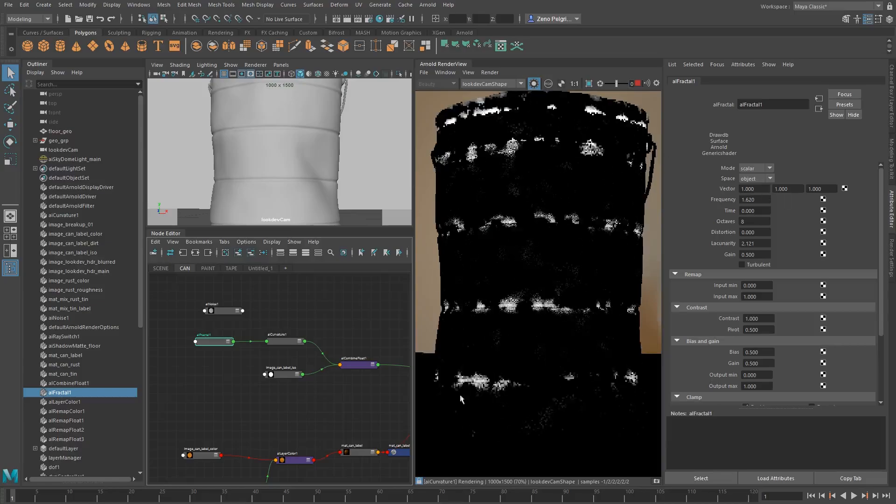
pyautogui.keyDown('ctrl'); pyautogui.moveTo(764, 286); pyautogui.dragTo(781, 287); pyautogui.keyUp('ctrl')
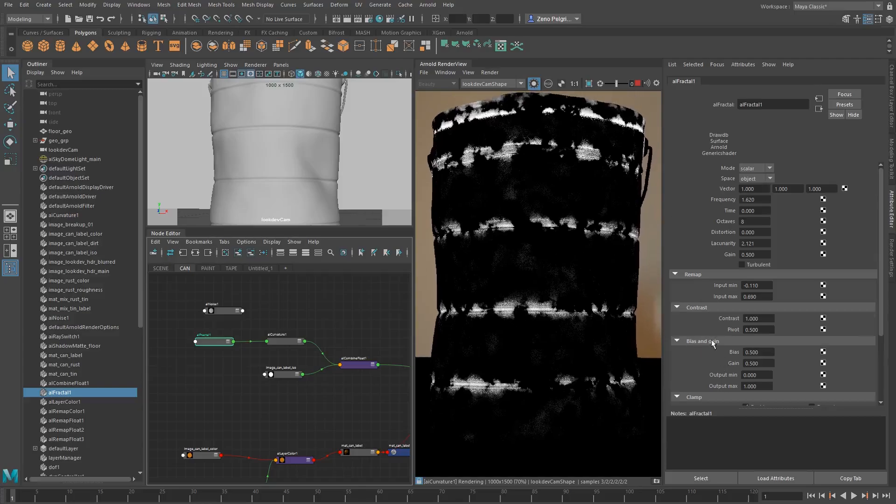
# Try inverting alFractal1's remap with Output min 1 and Output max 0, and restore them to 0 and 1
pyautogui.scroll(-3, 715, 331)
pyautogui.click(749, 291)
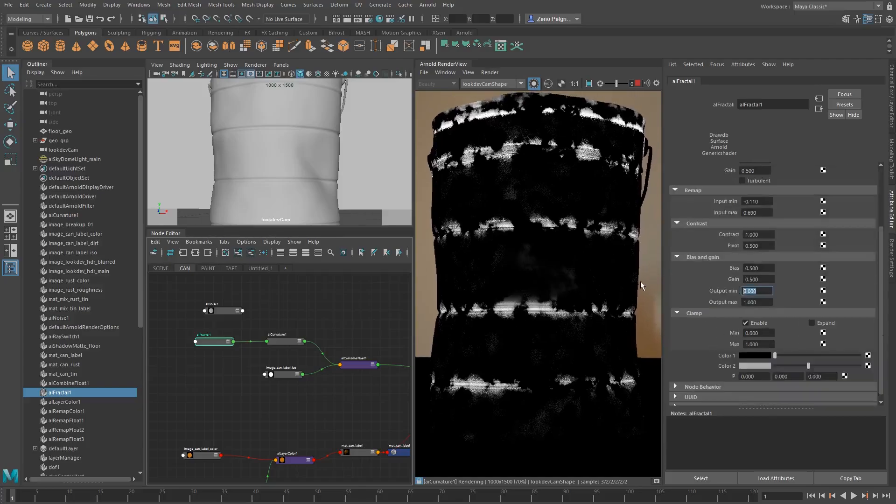
pyautogui.press('Tab')
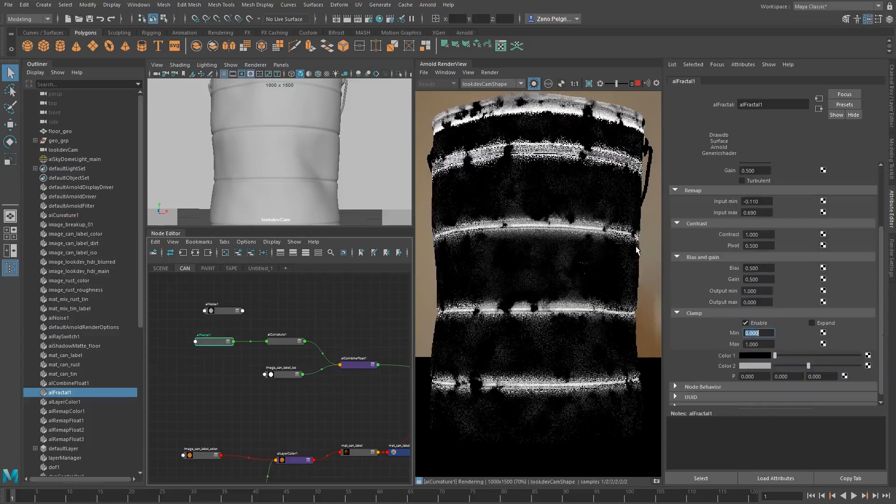
pyautogui.moveTo(760, 292); pyautogui.dragTo(687, 284)
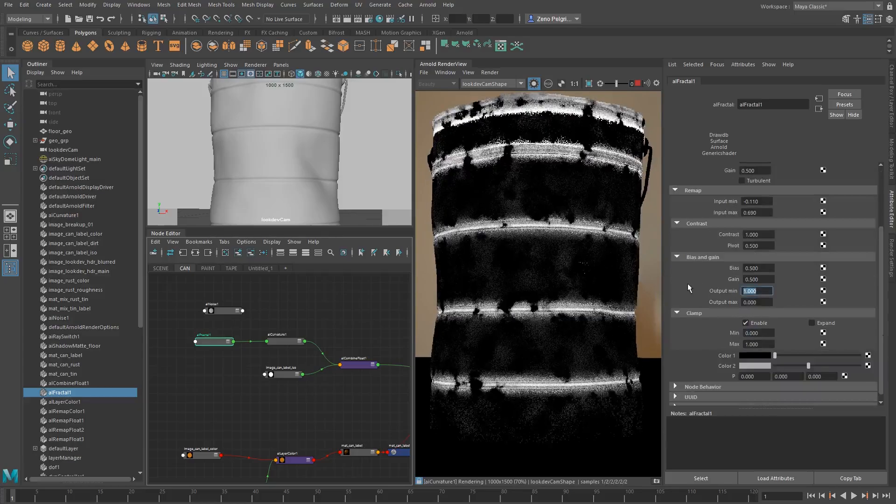
pyautogui.write('0')
pyautogui.press('Tab')
pyautogui.write('1')
pyautogui.press('Tab')
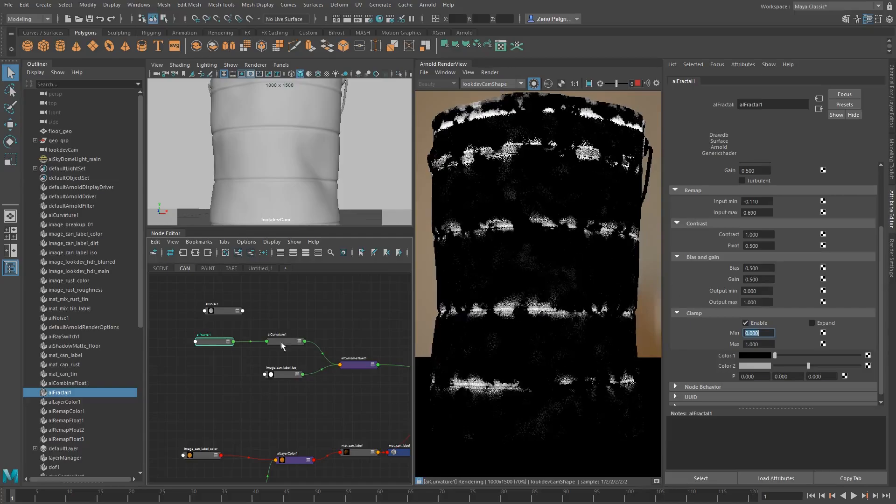
# Create an alRemapFloat node in the empty graph area above alCombineFloat1
pyautogui.click(281, 342)
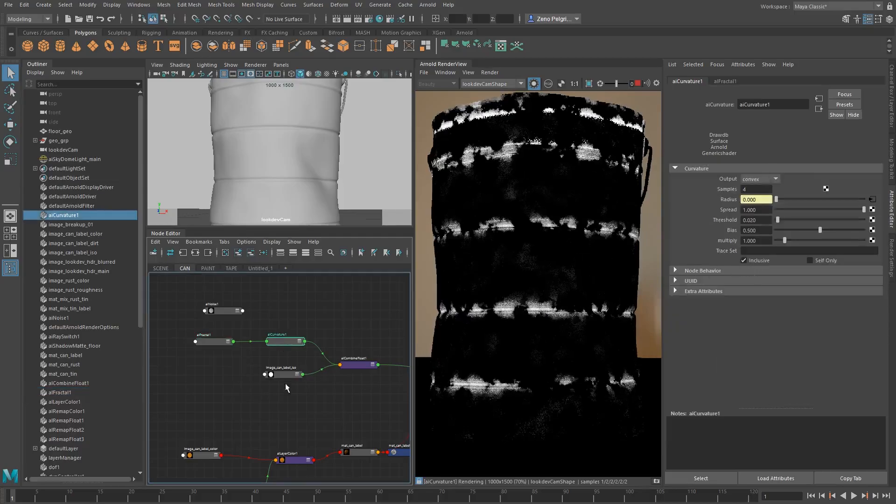
pyautogui.keyDown('alt'); pyautogui.moveTo(349, 345); pyautogui.dragTo(310, 352, button='middle'); pyautogui.keyUp('alt')
pyautogui.click(312, 318)
pyautogui.press('Tab')
pyautogui.write('alre')
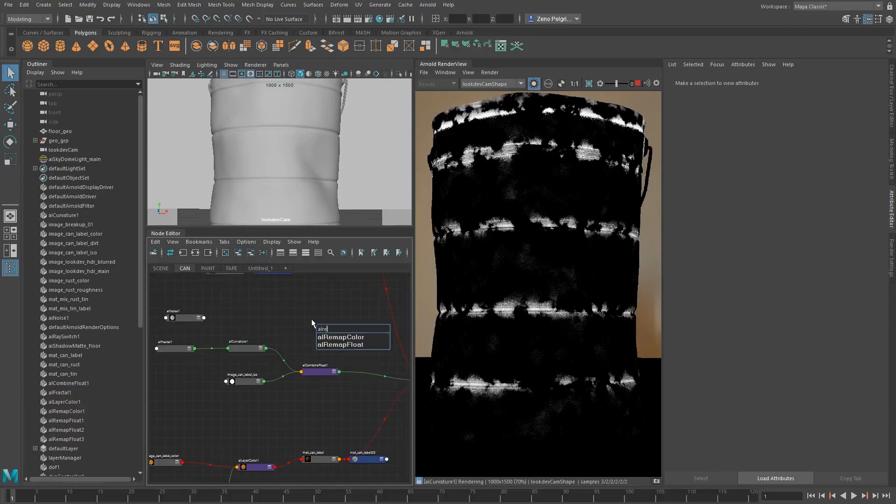
pyautogui.write('mapfloat')
pyautogui.press('Return')
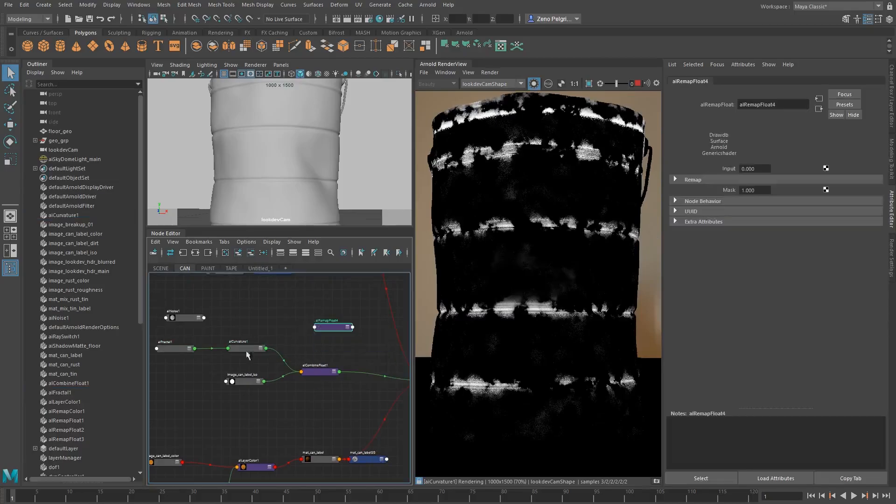
# Connect outColorR of aiCurvature1 to the input of the new alRemapFloat node
pyautogui.moveTo(715, 172); pyautogui.dragTo(716, 174, button='middle')
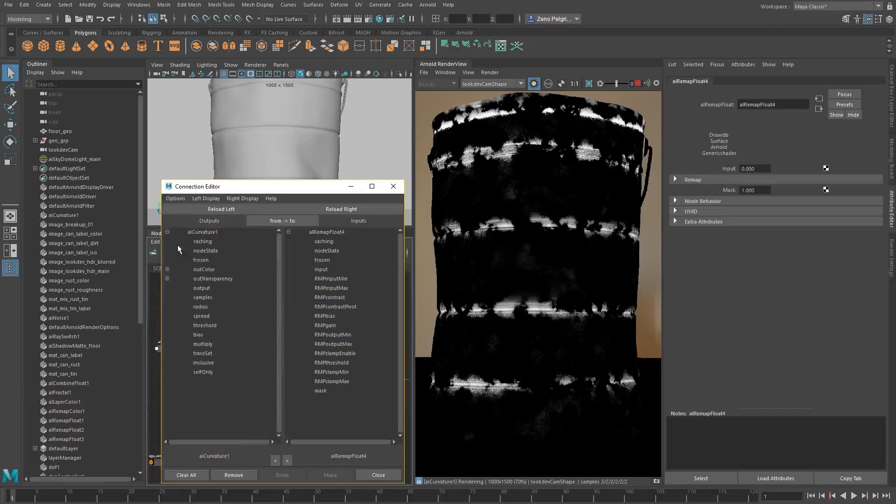
pyautogui.click(167, 270)
pyautogui.click(207, 278)
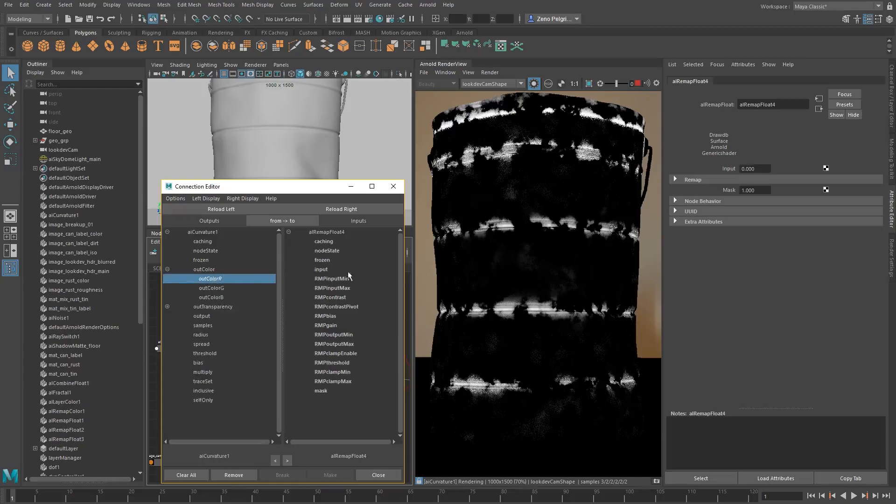
pyautogui.click(330, 270)
pyautogui.click(394, 186)
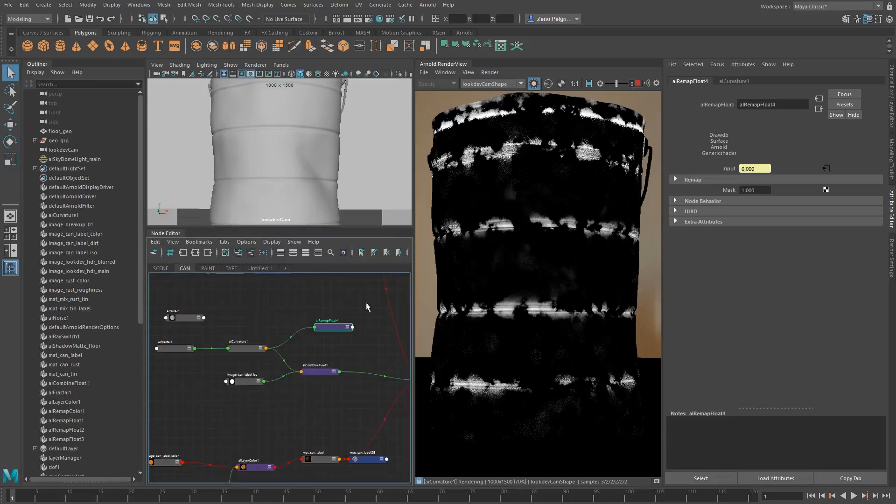
# Feed the new remap node into alCombineFloat1 in place of aiCurvature1's direct connection, and space the nodes out in order
pyautogui.click(323, 369)
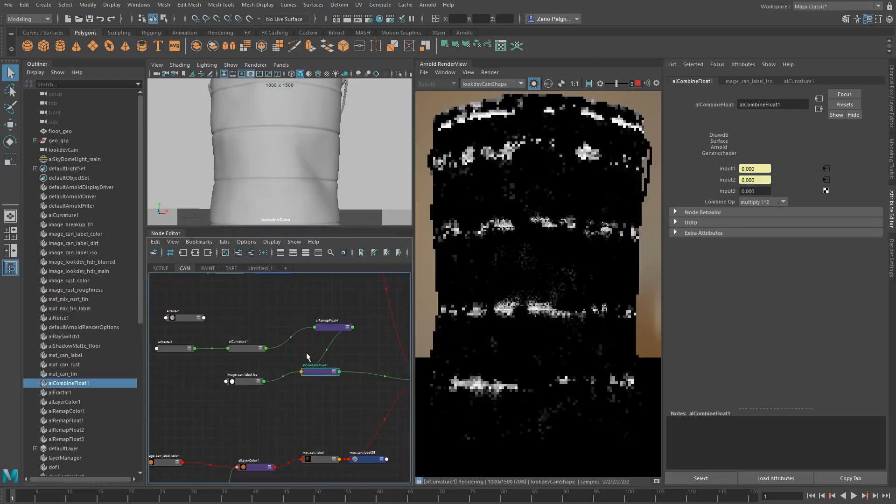
pyautogui.moveTo(334, 327); pyautogui.dragTo(300, 344)
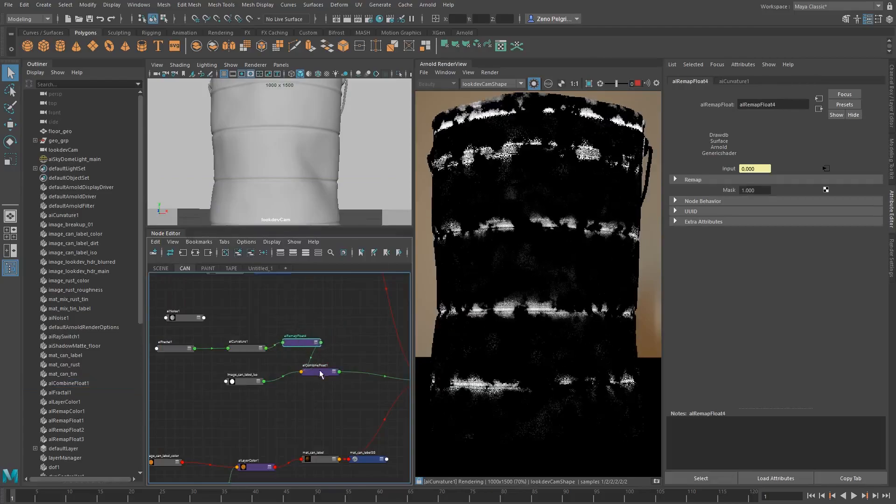
pyautogui.moveTo(321, 372); pyautogui.dragTo(372, 375)
# Isolate alRemapFloat4 in the render view and invert the curvature mask with Output min 1 and Output max 0
pyautogui.click(298, 346)
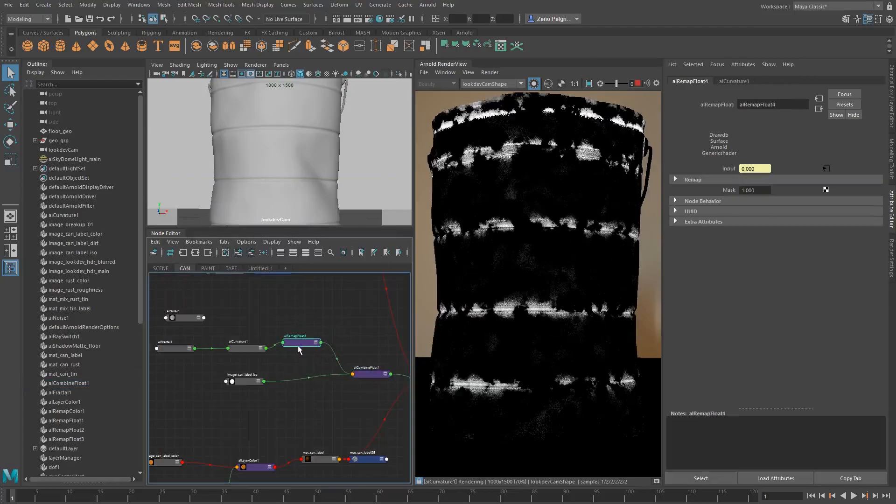
pyautogui.click(535, 84)
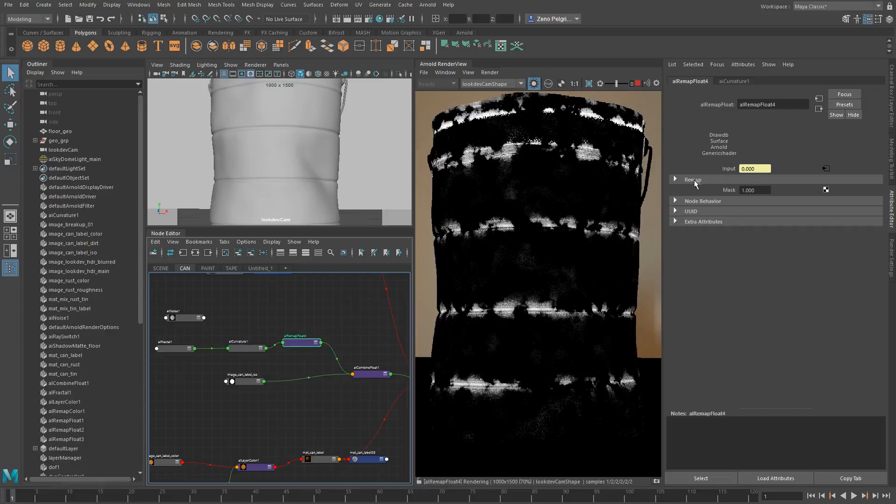
pyautogui.click(718, 180)
pyautogui.moveTo(761, 281); pyautogui.dragTo(668, 265)
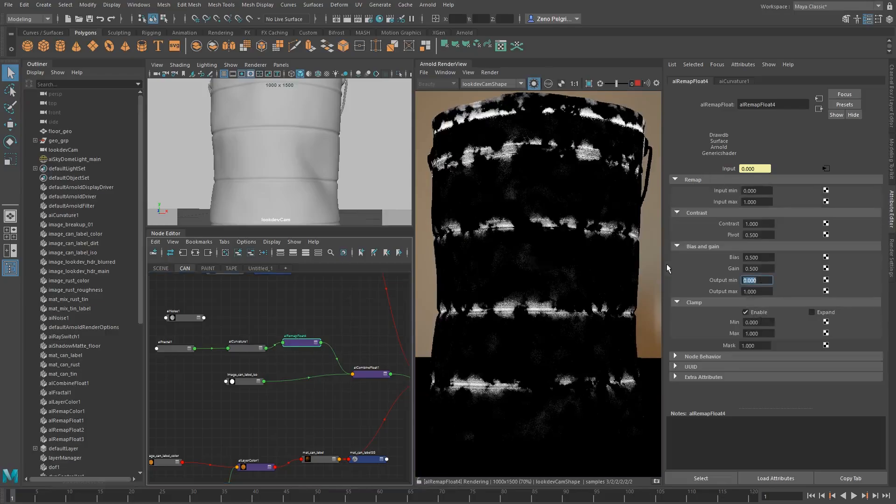
pyautogui.write('1')
pyautogui.press('Tab')
pyautogui.write('0')
pyautogui.press('Tab')
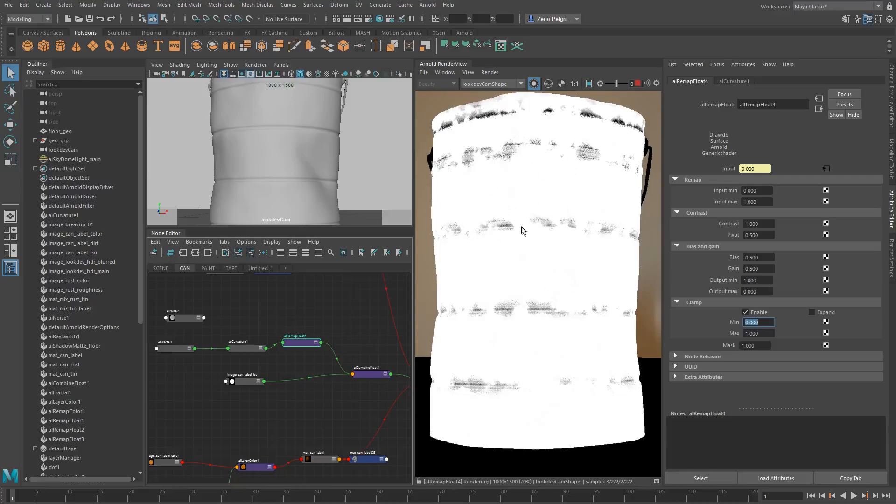
pyautogui.scroll(-3, 525, 260)
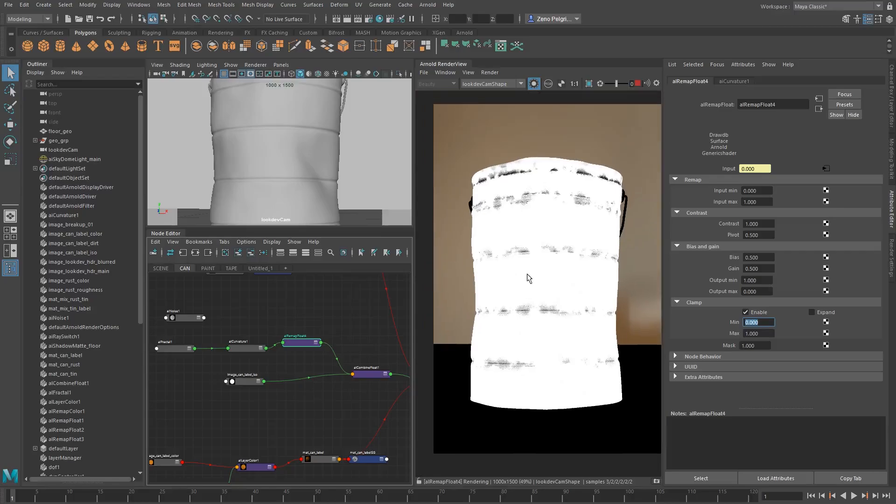
pyautogui.scroll(3, 528, 274)
# Preview alFractal1 on its own, and raise aiCurvature1's bias to 1
pyautogui.click(180, 350)
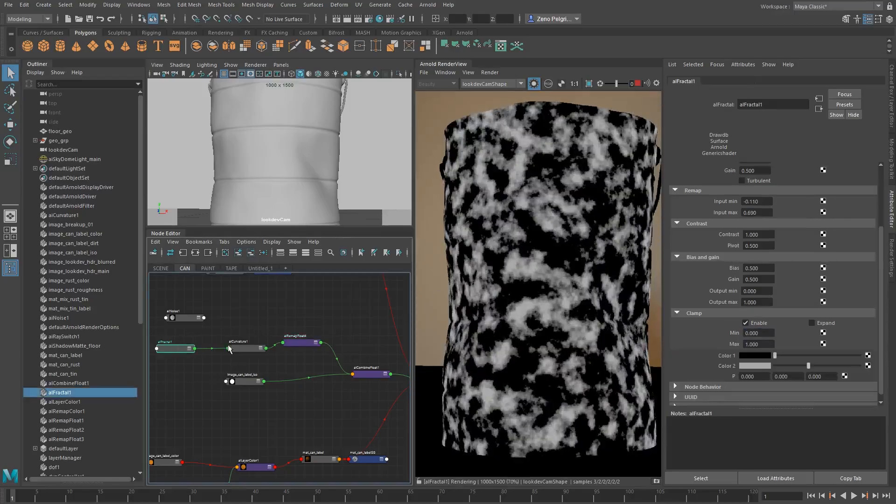
pyautogui.click(230, 348)
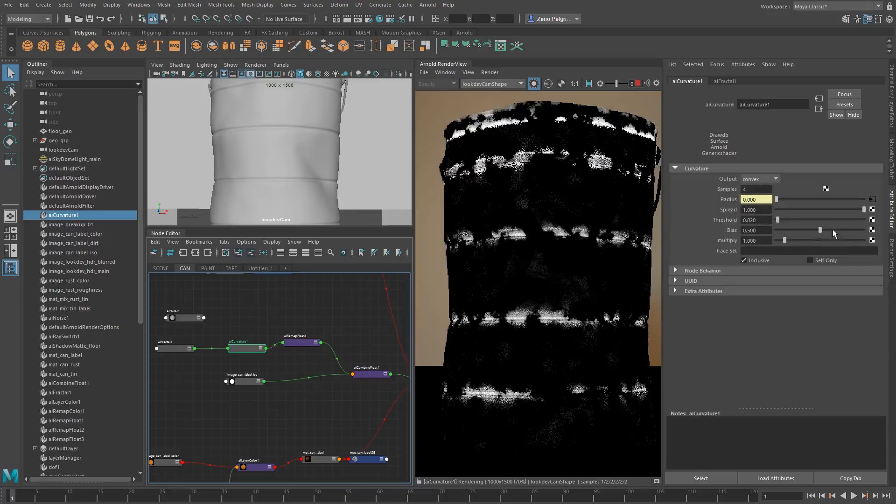
pyautogui.moveTo(821, 230); pyautogui.dragTo(873, 232)
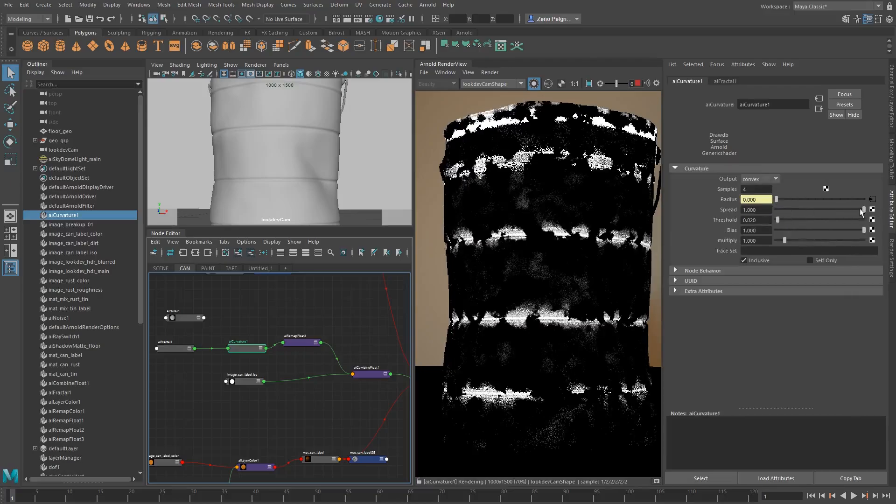
# Reduce aiCurvature1's Spread to 0.812 and compare the curvature mask with alFractal1's pattern
pyautogui.moveTo(865, 210); pyautogui.dragTo(856, 210)
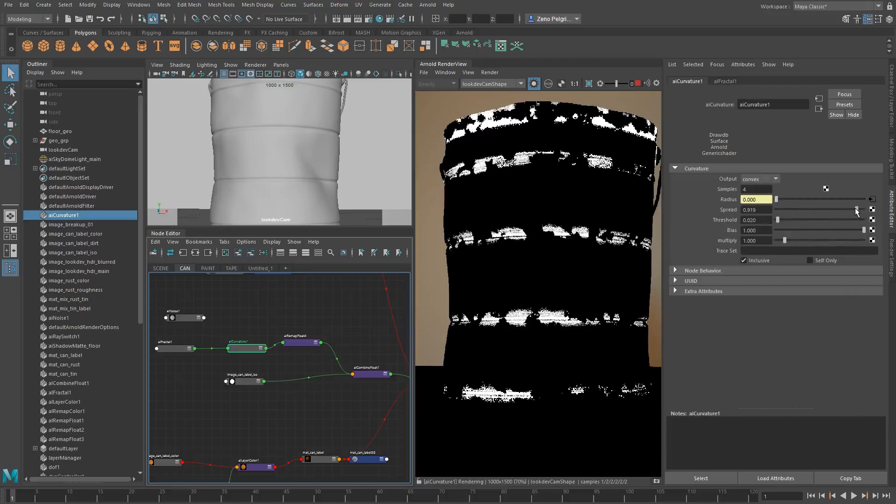
pyautogui.moveTo(855, 208); pyautogui.dragTo(846, 209)
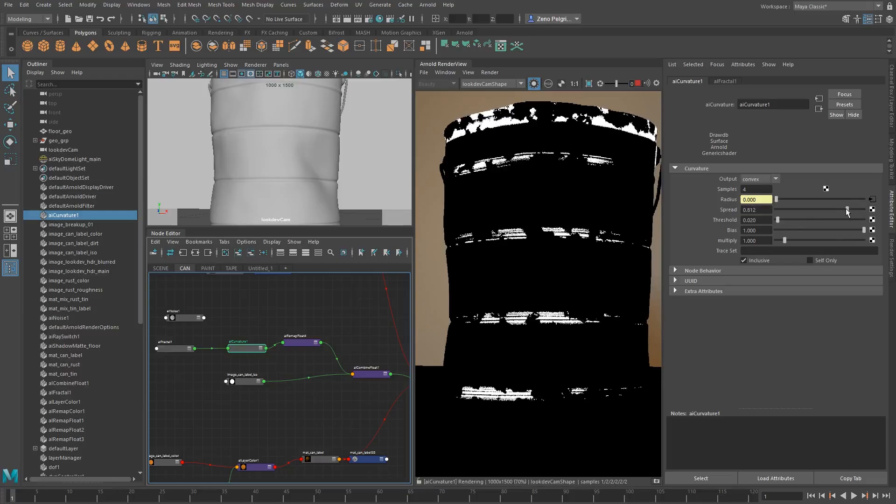
pyautogui.click(171, 350)
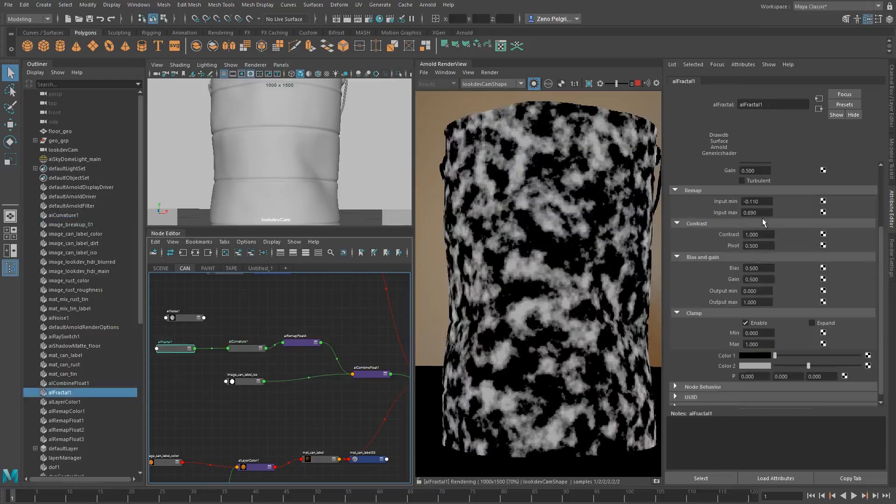
pyautogui.click(240, 348)
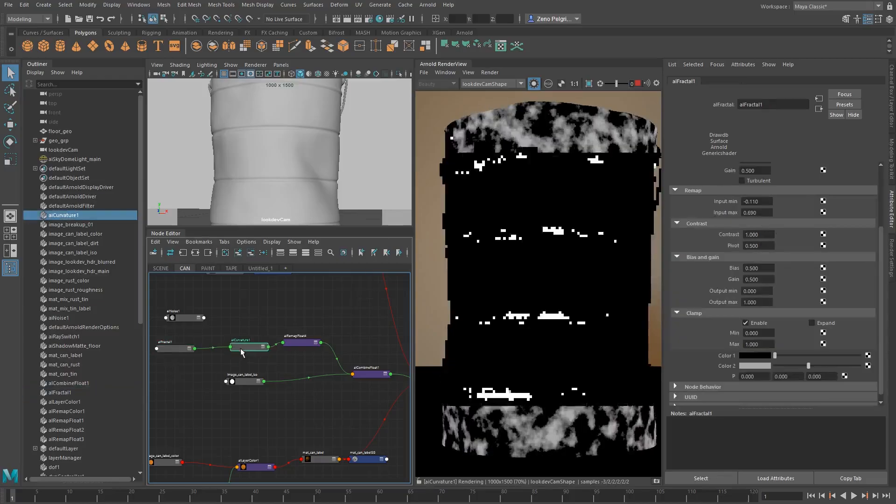
# Try a Frequency of 3.28 on alFractal1 while watching the curvature mask, and undo the change
pyautogui.click(172, 349)
pyautogui.scroll(-2, 725, 200)
pyautogui.scroll(2, 725, 201)
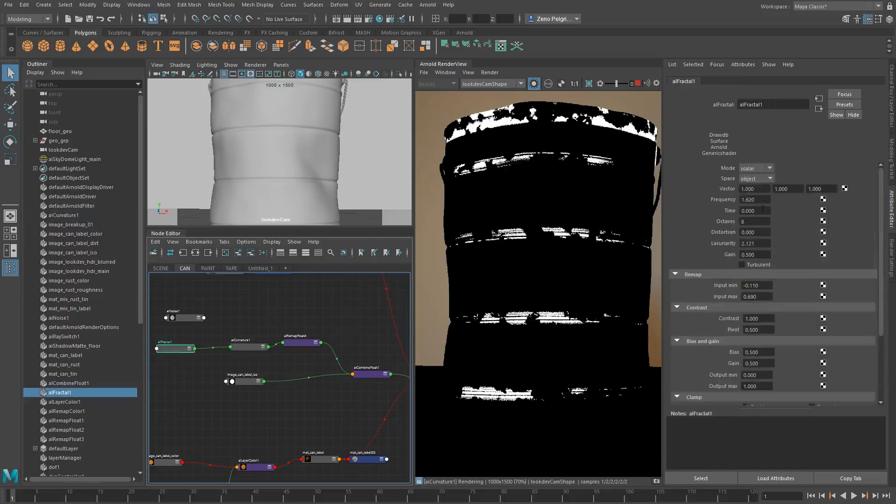
pyautogui.keyDown('ctrl'); pyautogui.moveTo(753, 202); pyautogui.dragTo(832, 201); pyautogui.keyUp('ctrl')
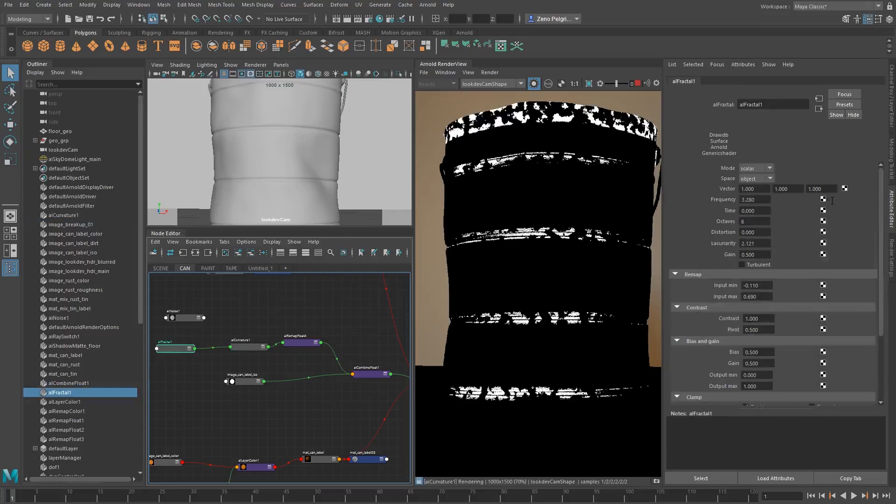
pyautogui.hotkey('ctrl', 'z')
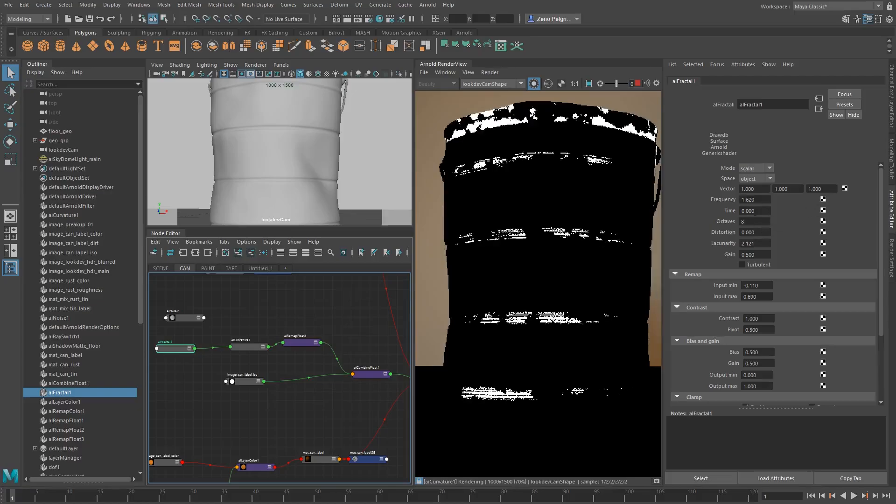
# Set alFractal1's remap Input min to -0.54 and Input max to 0.61
pyautogui.keyDown('ctrl'); pyautogui.moveTo(765, 288); pyautogui.dragTo(739, 287); pyautogui.keyUp('ctrl')
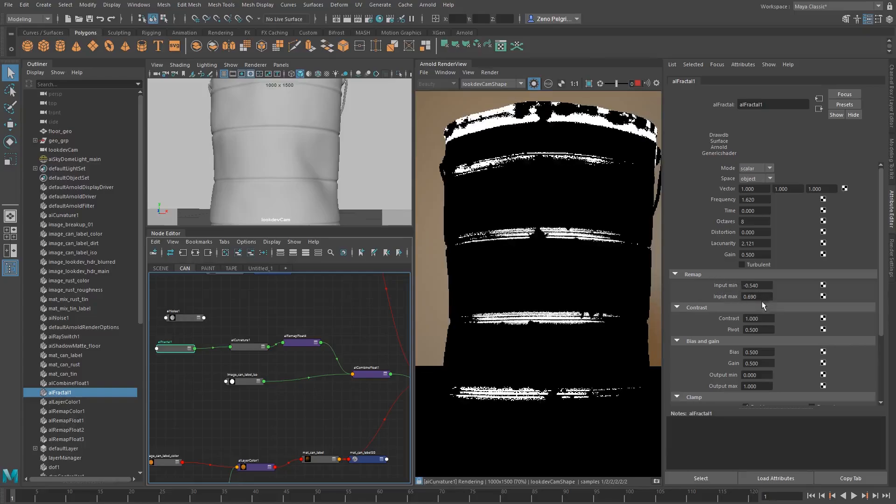
pyautogui.moveTo(757, 296)
pyautogui.keyDown('ctrl'); pyautogui.mouseDown()
pyautogui.moveTo(765, 296)
pyautogui.moveTo(738, 296)
pyautogui.moveTo(751, 297)
pyautogui.mouseUp(); pyautogui.keyUp('ctrl')
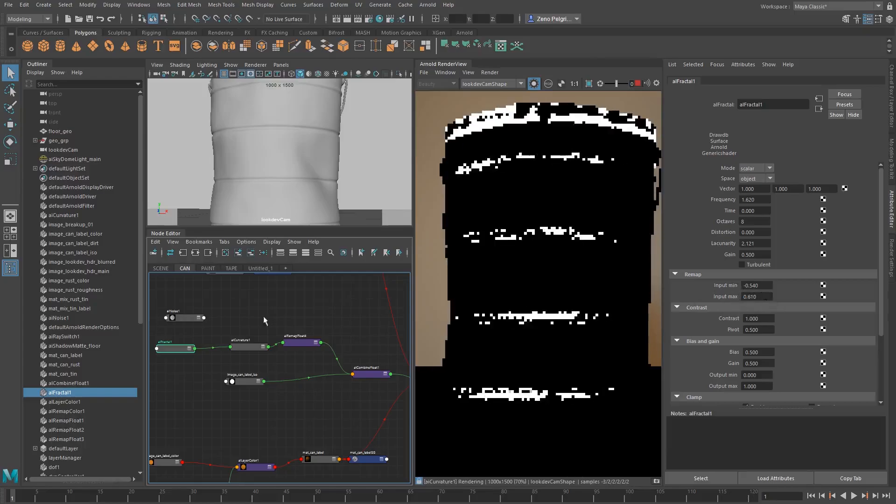
# Raise aiCurvature1's multiply value to 3.387
pyautogui.click(240, 348)
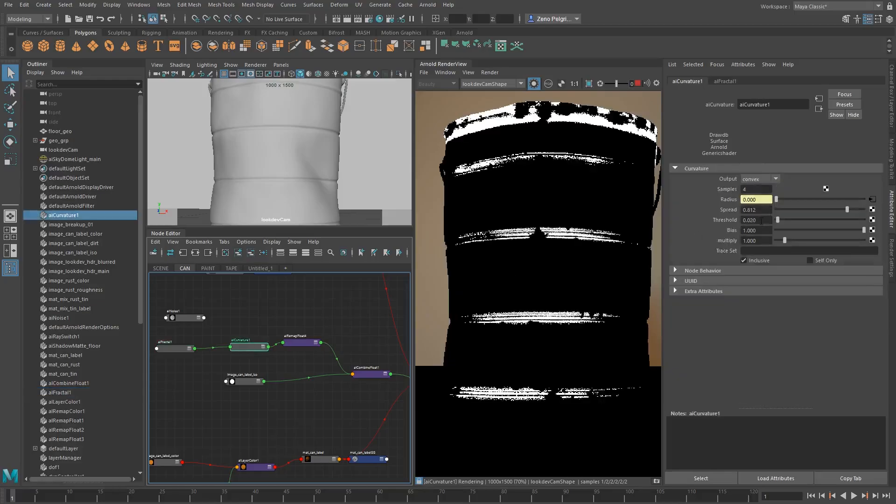
pyautogui.keyDown('ctrl'); pyautogui.moveTo(767, 221); pyautogui.dragTo(764, 223); pyautogui.keyUp('ctrl')
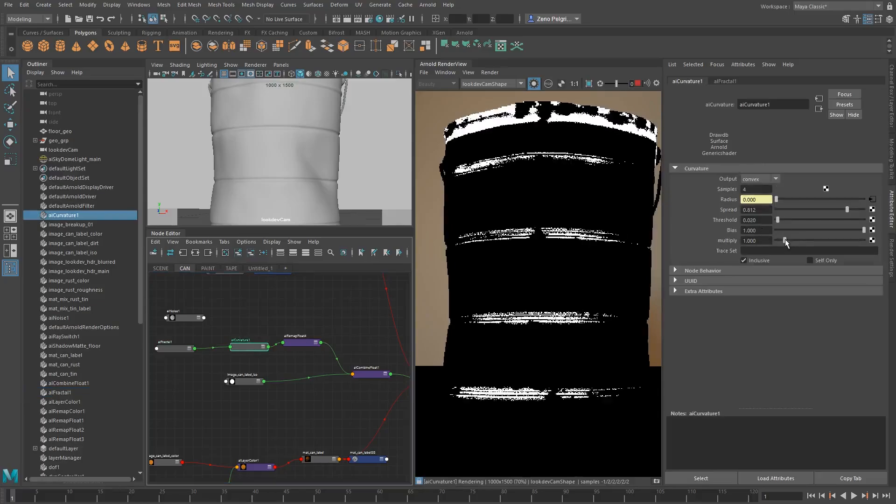
pyautogui.click(806, 240)
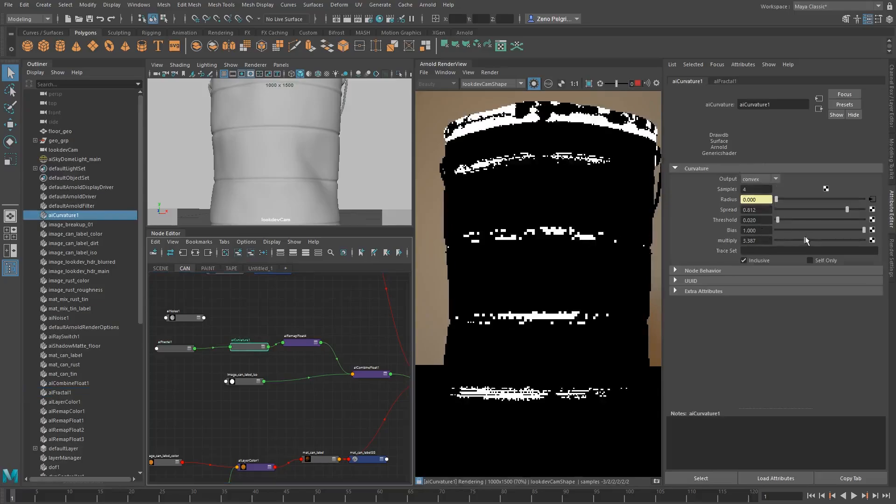
# Isolate alFractal1 in the render view and adjust its remap to Input min -0.84 and Input max 0.45
pyautogui.click(175, 348)
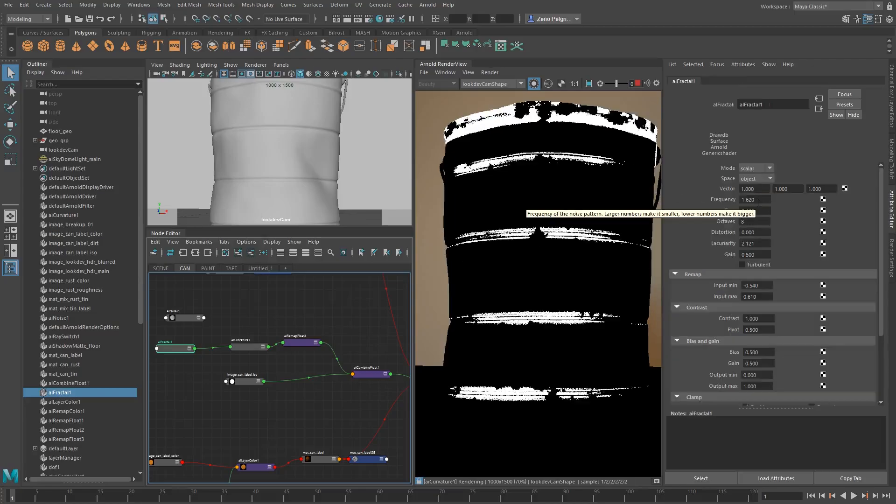
pyautogui.scroll(-2, 590, 233)
pyautogui.scroll(2, 591, 233)
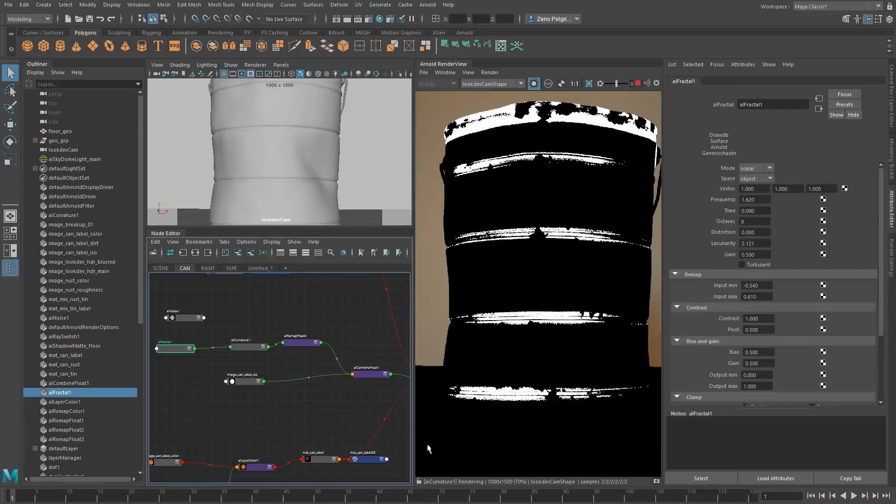
pyautogui.click(534, 85)
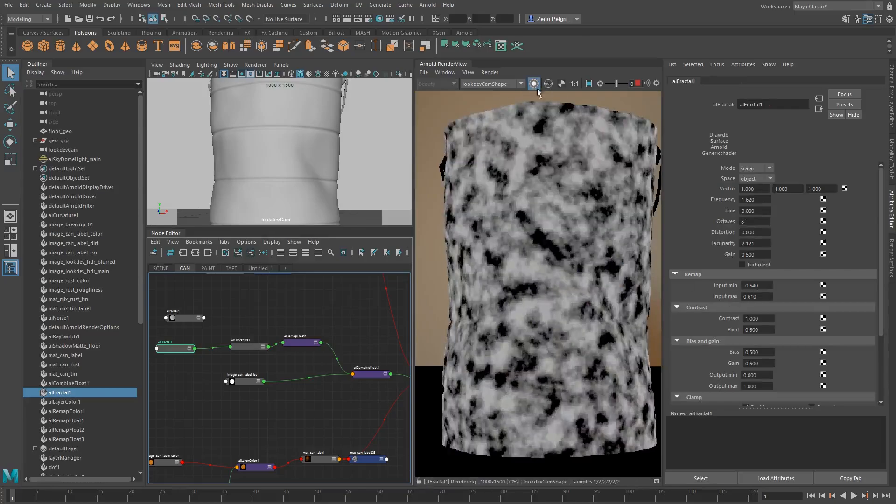
pyautogui.keyDown('ctrl'); pyautogui.moveTo(762, 289); pyautogui.dragTo(737, 285); pyautogui.keyUp('ctrl')
pyautogui.scroll(-3, 733, 304)
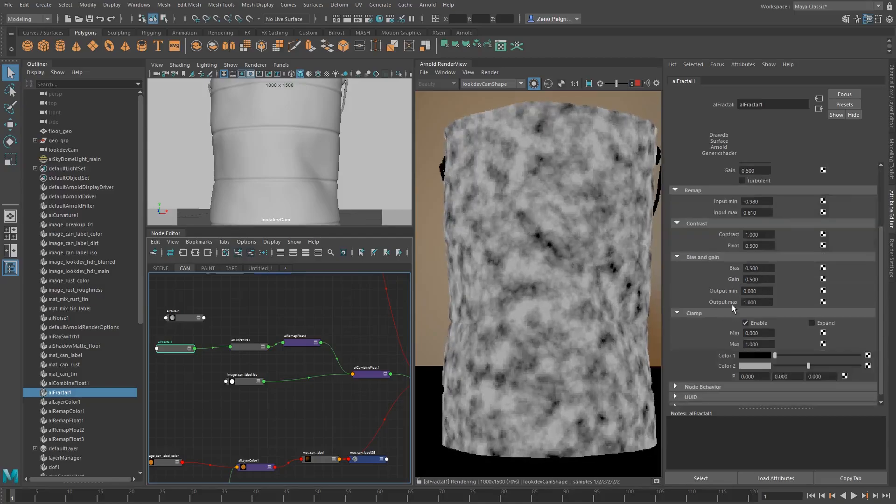
pyautogui.scroll(1, 719, 306)
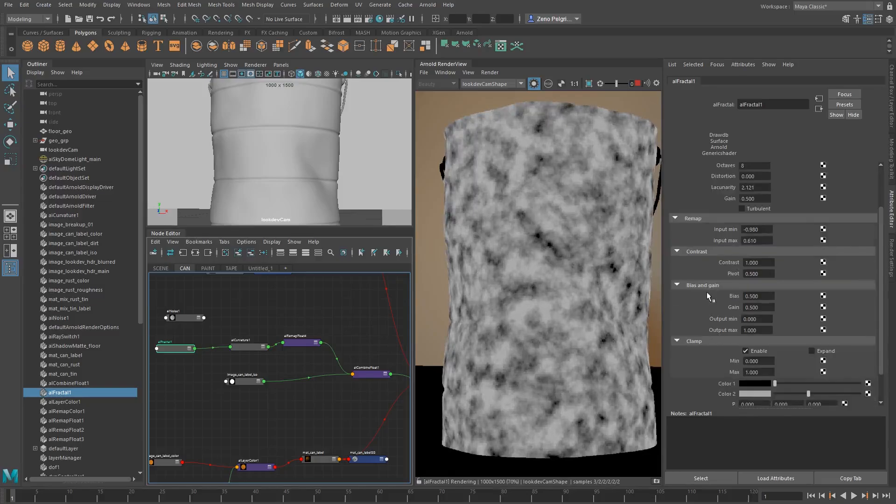
pyautogui.keyDown('ctrl'); pyautogui.moveTo(760, 241); pyautogui.dragTo(779, 231); pyautogui.keyUp('ctrl')
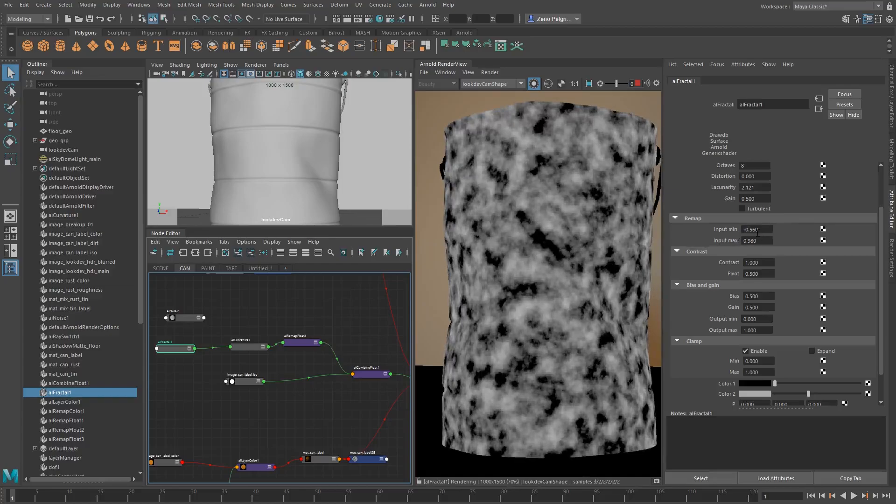
pyautogui.keyDown('ctrl'); pyautogui.moveTo(763, 232); pyautogui.dragTo(740, 233); pyautogui.keyUp('ctrl')
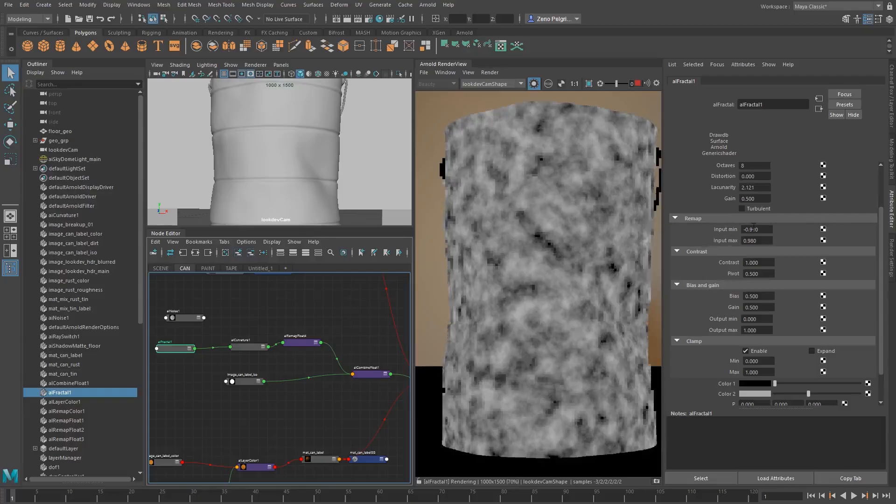
pyautogui.keyDown('ctrl'); pyautogui.moveTo(745, 230); pyautogui.dragTo(769, 230); pyautogui.keyUp('ctrl')
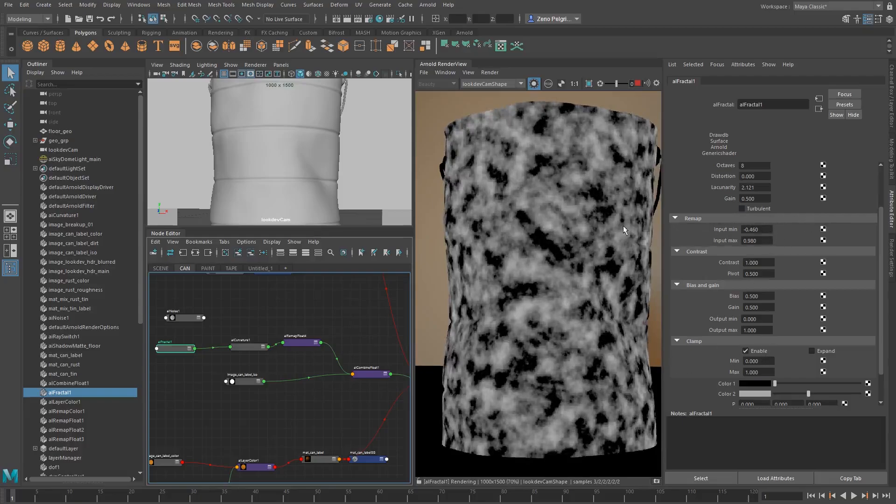
pyautogui.keyDown('ctrl'); pyautogui.moveTo(768, 229); pyautogui.dragTo(728, 239); pyautogui.keyUp('ctrl')
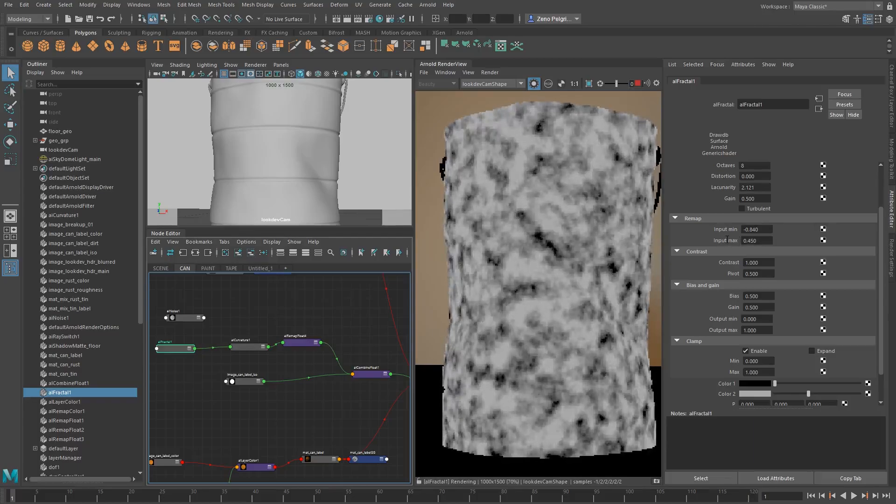
# Return to the full beauty render and inspect a cropped region over the can's ridge below the portrait
pyautogui.click(534, 84)
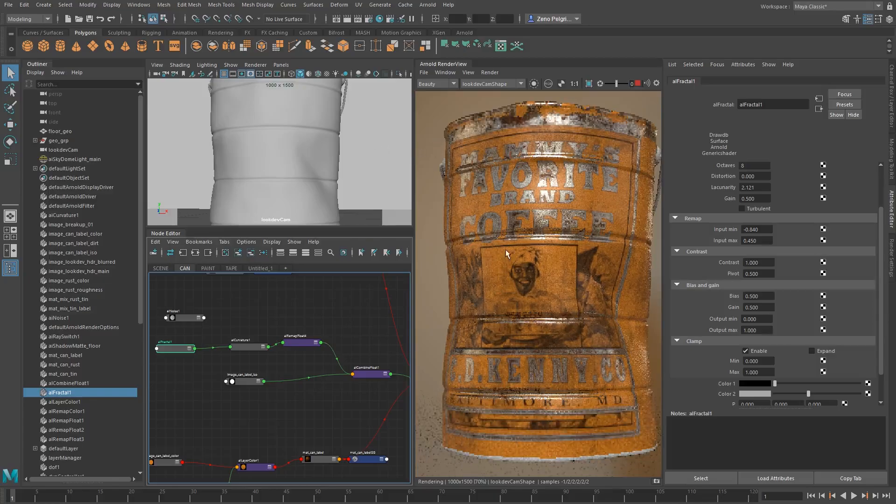
pyautogui.moveTo(480, 298); pyautogui.dragTo(535, 336)
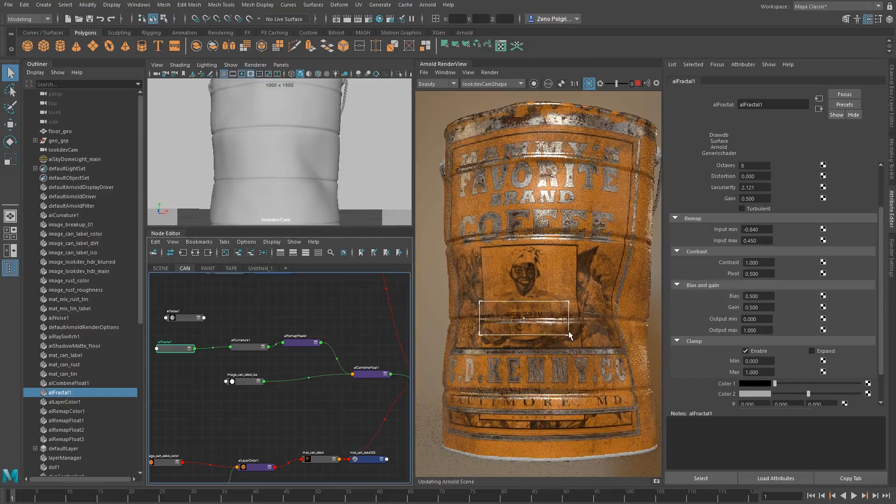
pyautogui.scroll(4, 534, 315)
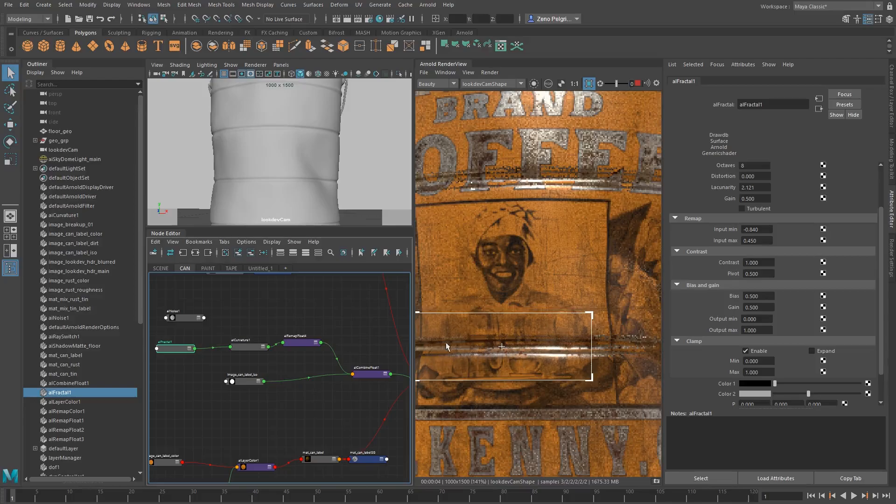
pyautogui.scroll(-2, 504, 333)
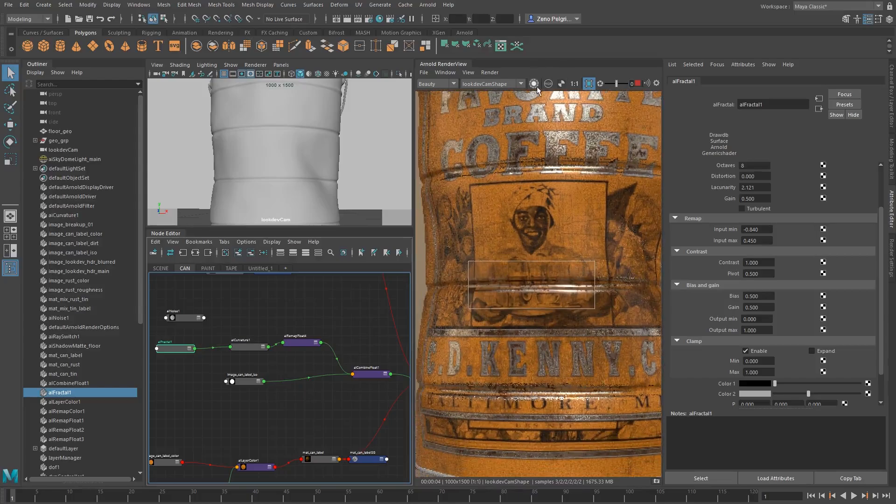
# Isolate alFractal1 across the whole can again and raise its Frequency to 2.9
pyautogui.click(534, 84)
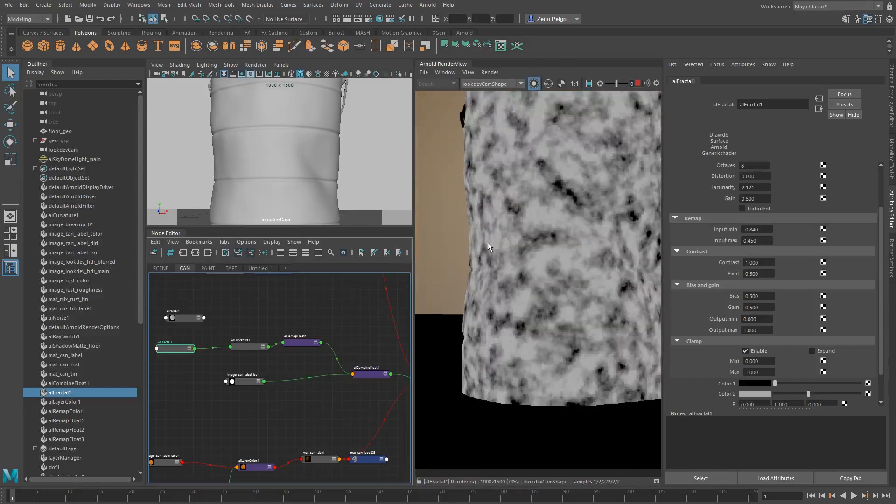
pyautogui.moveTo(519, 237); pyautogui.dragTo(480, 290, button='middle')
pyautogui.scroll(3, 731, 186)
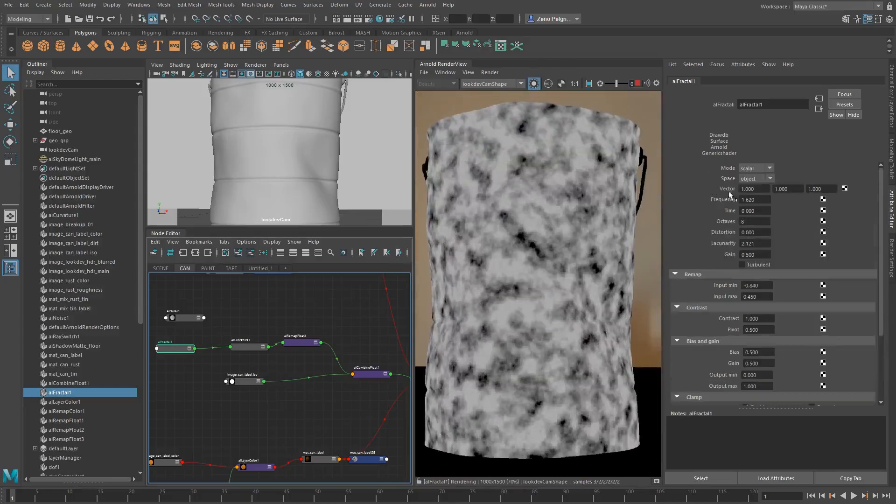
pyautogui.keyDown('ctrl'); pyautogui.moveTo(751, 204); pyautogui.dragTo(803, 204); pyautogui.keyUp('ctrl')
pyautogui.keyDown('ctrl'); pyautogui.moveTo(754, 233); pyautogui.dragTo(722, 229); pyautogui.keyUp('ctrl')
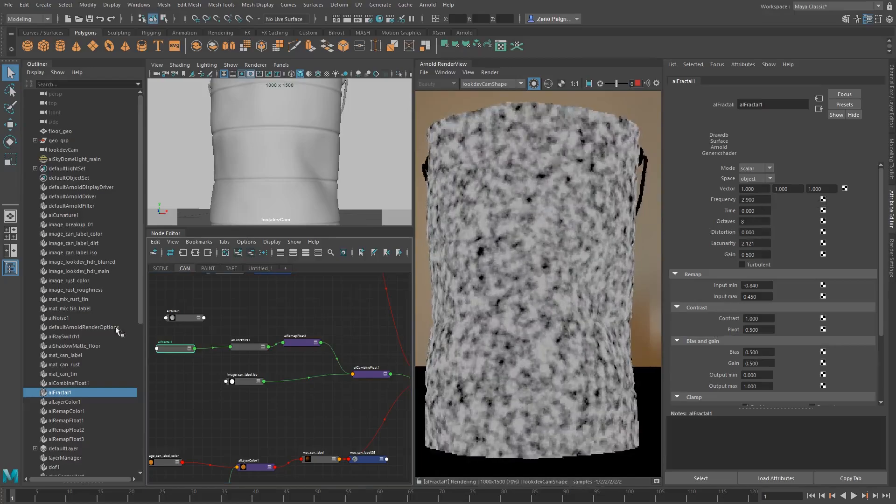
# Preview aiCurvature1 and set its Spread to 0.928 to widen the worn edges
pyautogui.click(248, 343)
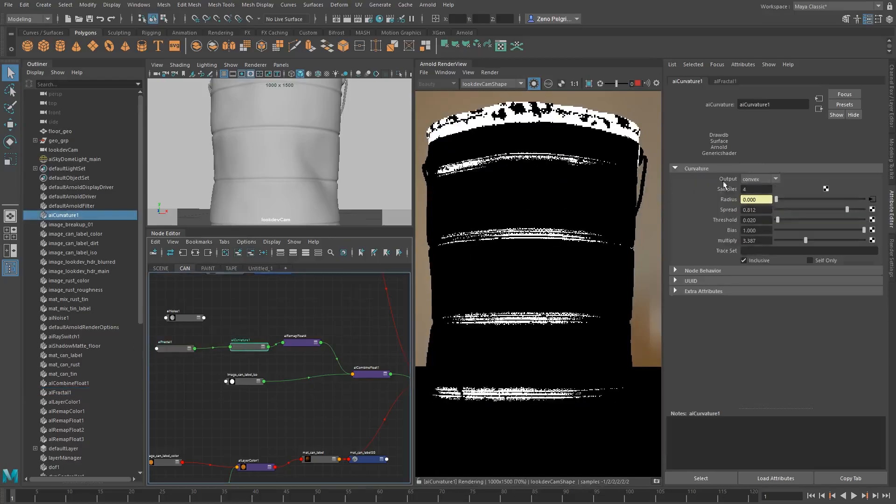
pyautogui.moveTo(848, 209); pyautogui.dragTo(862, 212)
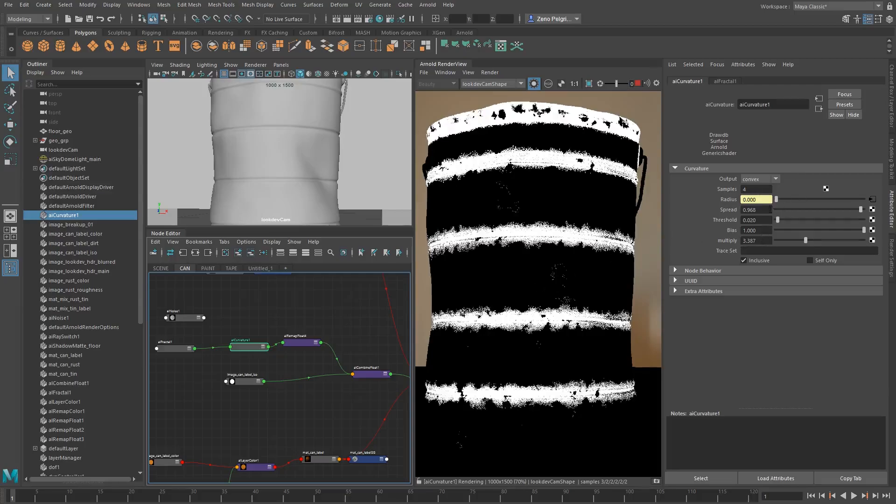
pyautogui.keyDown('ctrl'); pyautogui.moveTo(760, 212); pyautogui.dragTo(759, 212); pyautogui.keyUp('ctrl')
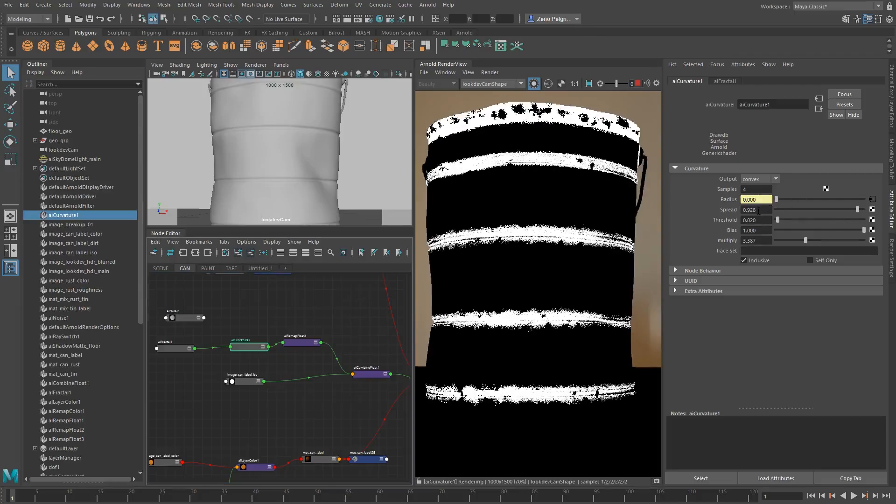
# Switch the preview to alFractal1 and lower its remap Input min to -0.91
pyautogui.click(173, 349)
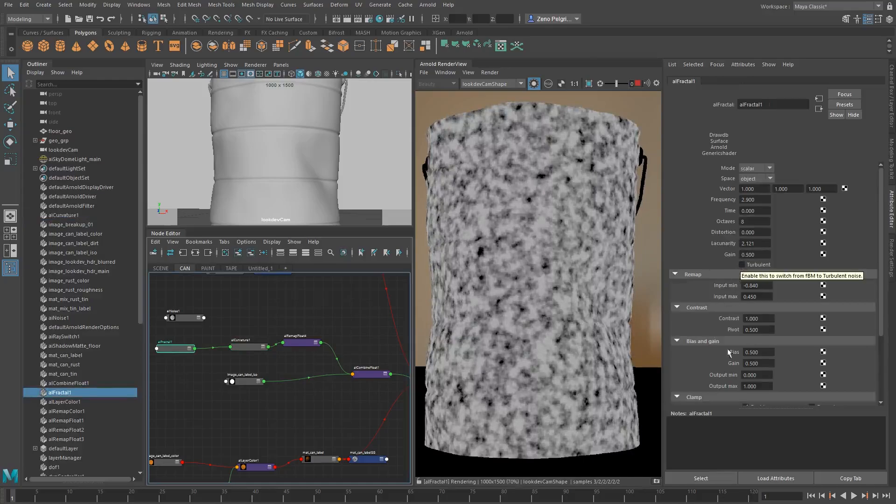
pyautogui.scroll(-3, 729, 353)
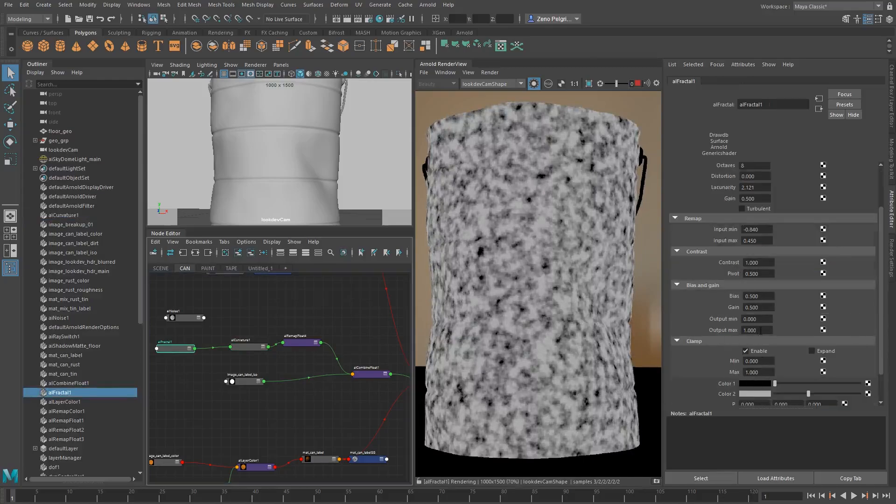
pyautogui.scroll(3, 729, 221)
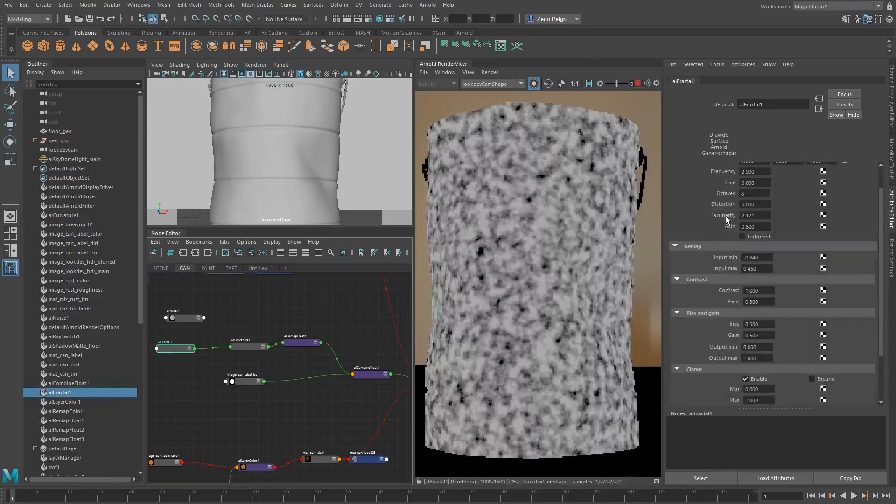
pyautogui.keyDown('ctrl'); pyautogui.moveTo(757, 287); pyautogui.dragTo(760, 286); pyautogui.keyUp('ctrl')
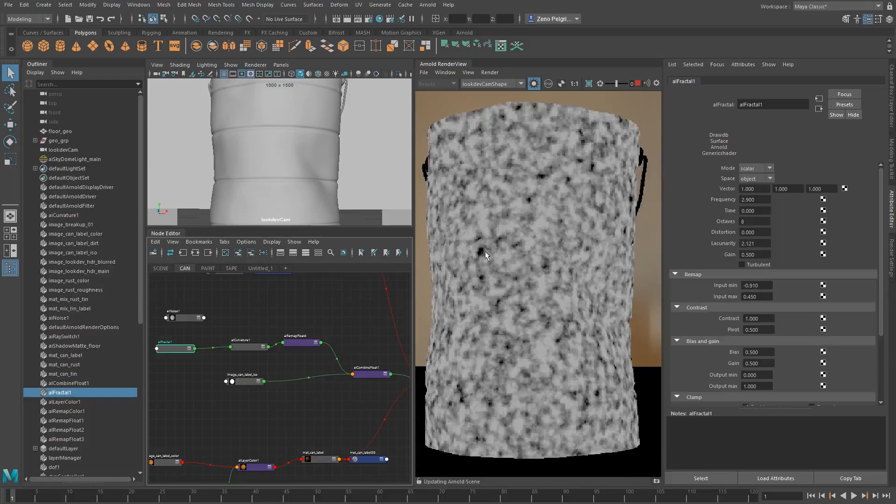
# Return from the isolated fractal to the full beauty render and bring up aiCurvature1's settings
pyautogui.click(534, 84)
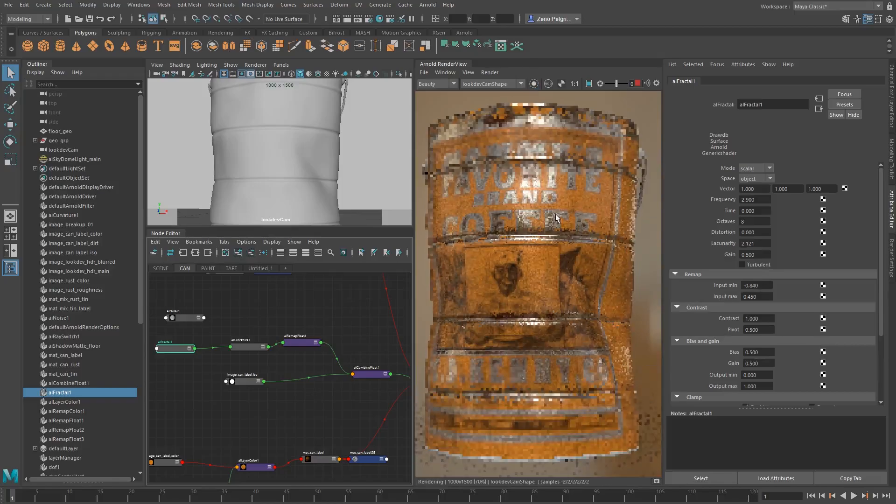
pyautogui.scroll(-2, 546, 250)
pyautogui.scroll(2, 546, 250)
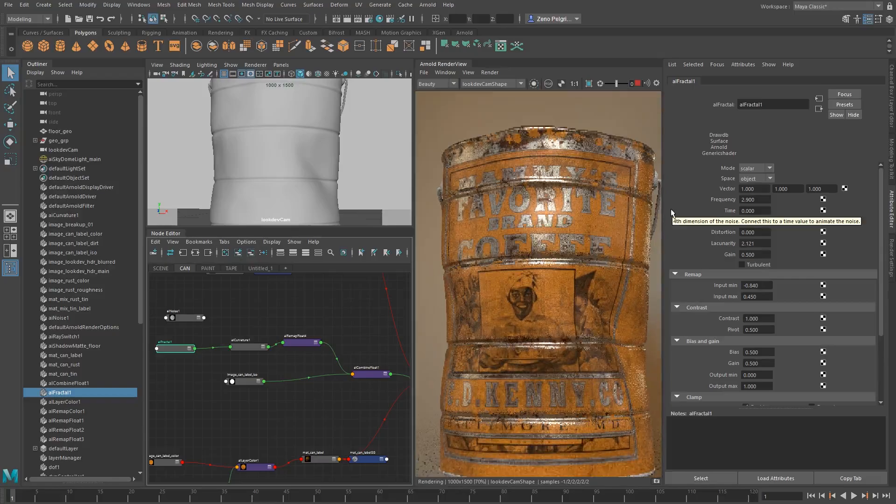
pyautogui.keyDown('alt'); pyautogui.moveTo(217, 341); pyautogui.dragTo(228, 331, button='middle'); pyautogui.keyUp('alt')
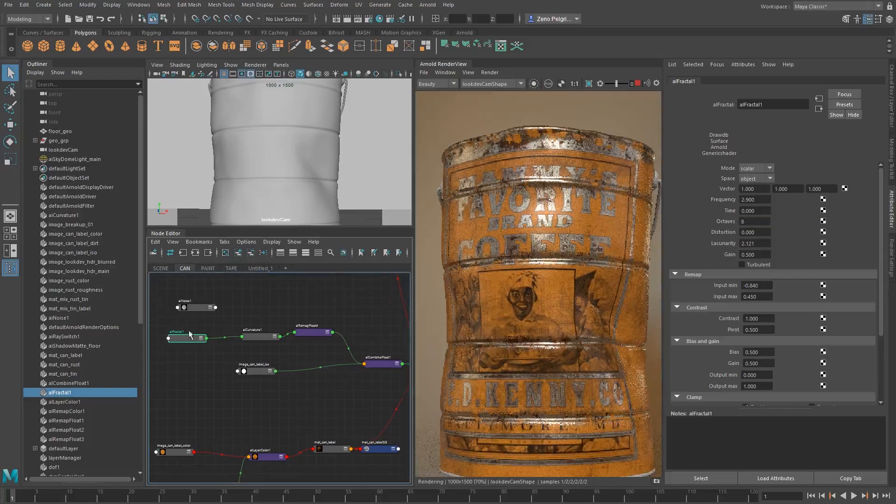
pyautogui.click(249, 337)
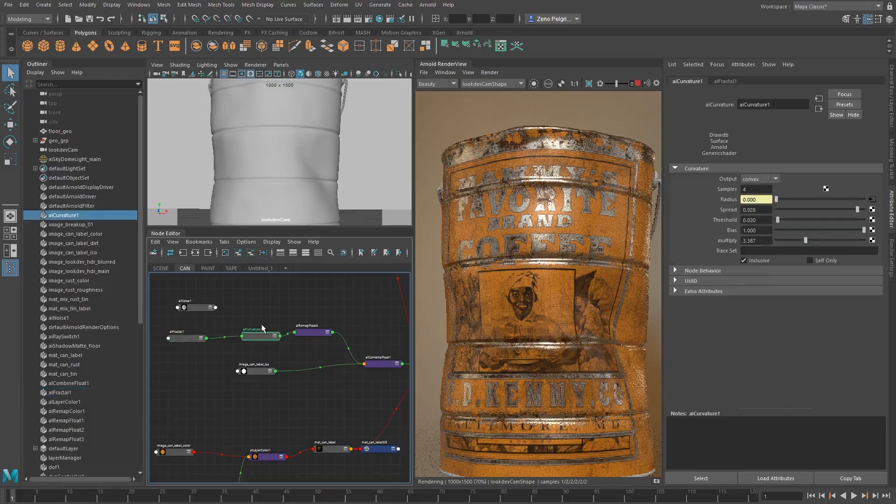
pyautogui.keyDown('alt'); pyautogui.moveTo(233, 347); pyautogui.dragTo(229, 365, button='middle'); pyautogui.keyUp('alt')
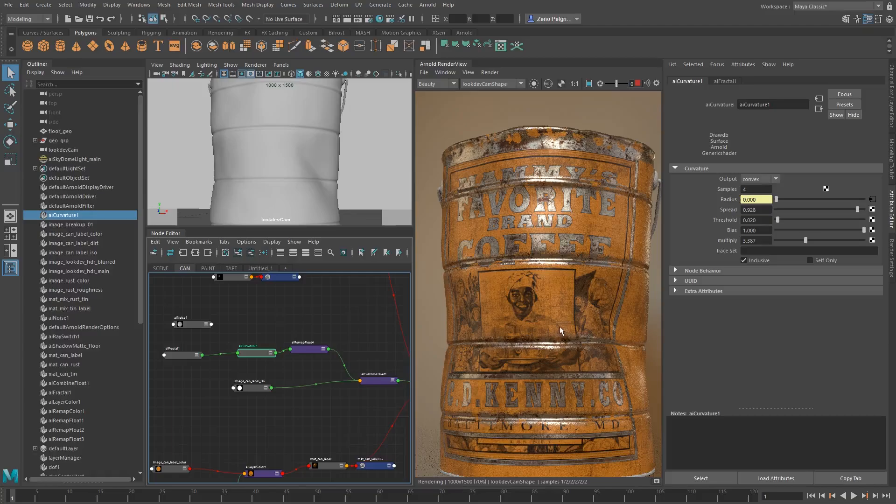
# Examine the worn tin edges up close along the can's ridges, from the upper lettering down past the portrait
pyautogui.moveTo(559, 327); pyautogui.dragTo(555, 314, button='middle')
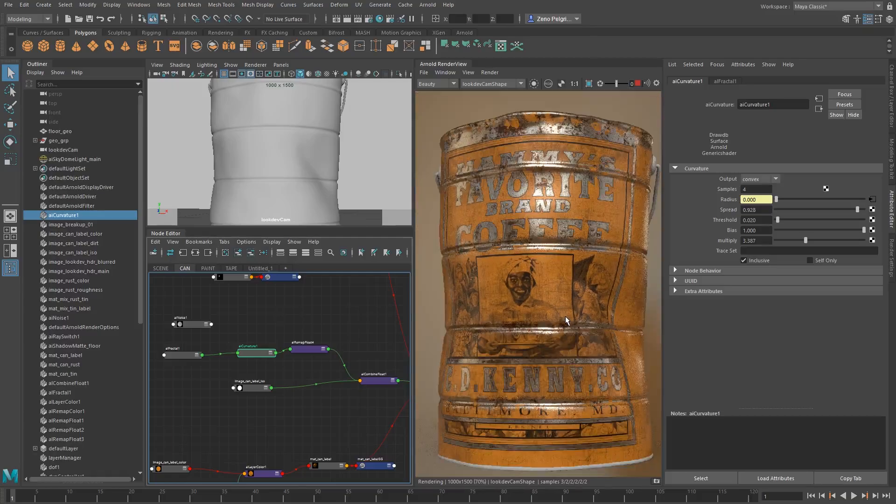
pyautogui.scroll(1, 567, 320)
pyautogui.moveTo(514, 146); pyautogui.dragTo(521, 194, button='middle')
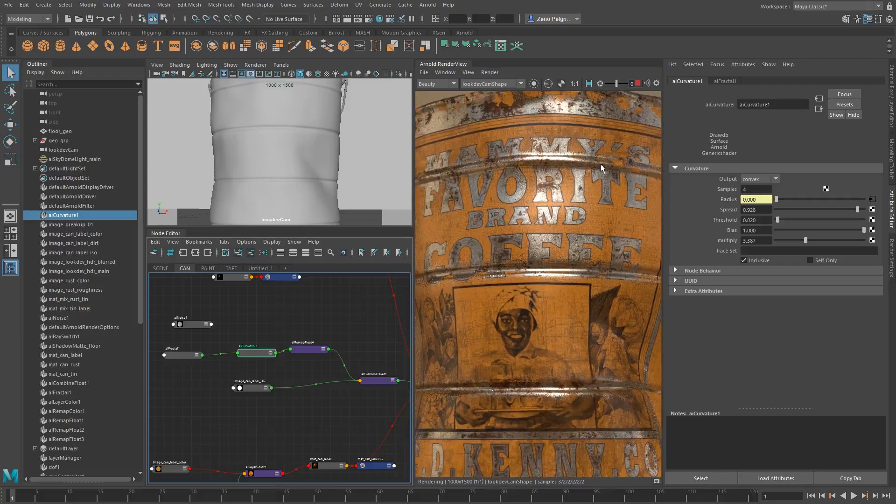
pyautogui.moveTo(569, 316); pyautogui.dragTo(569, 303, button='middle')
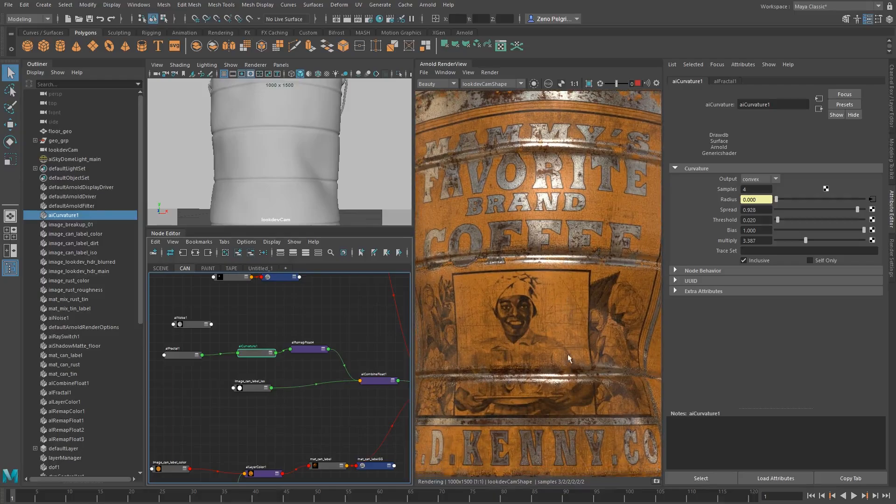
pyautogui.moveTo(568, 358); pyautogui.dragTo(578, 293, button='middle')
pyautogui.scroll(1, 550, 316)
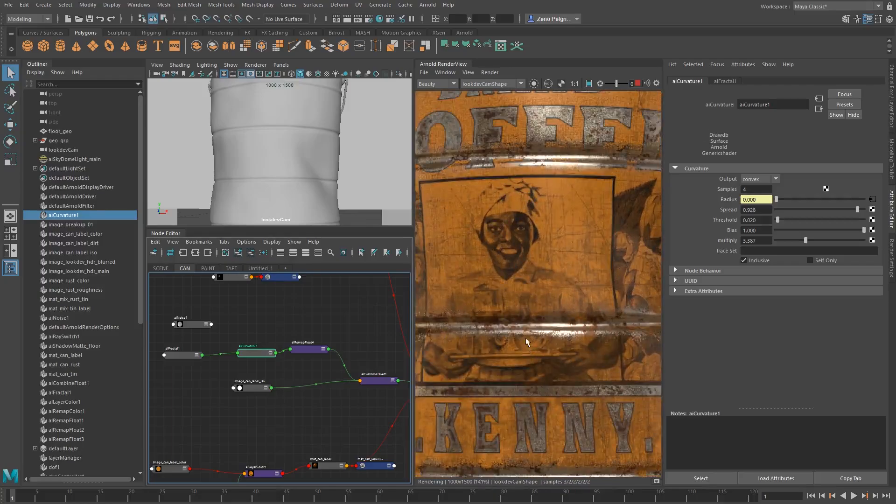
pyautogui.moveTo(509, 334); pyautogui.dragTo(510, 283, button='middle')
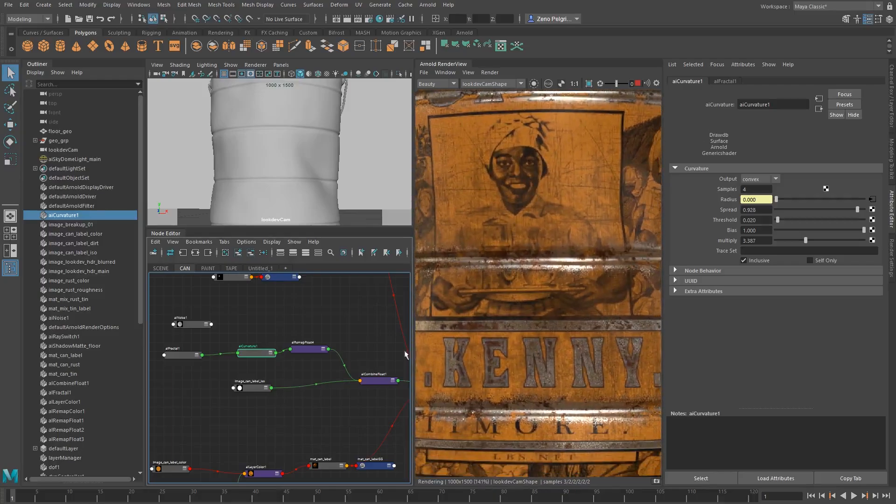
pyautogui.scroll(-1, 545, 267)
pyautogui.scroll(-3, 537, 212)
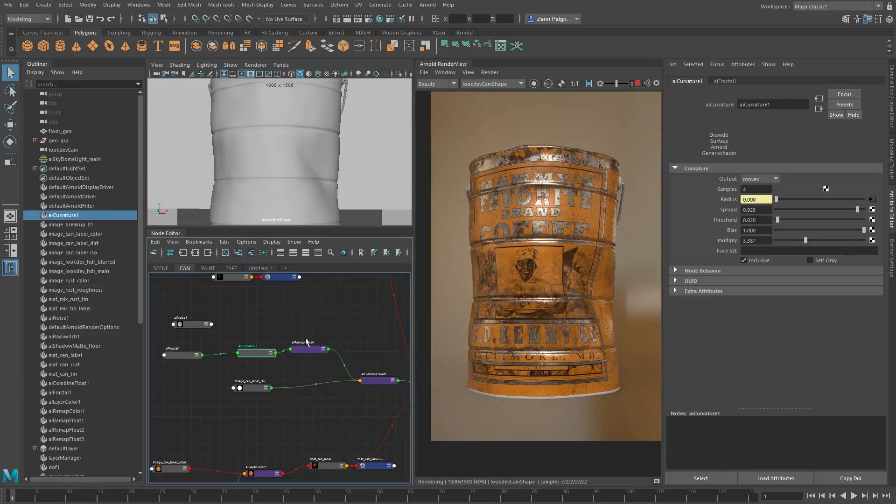
# Delete the unused aiNoise1 node and create an aiImage node in its place above alFractal1
pyautogui.keyDown('alt'); pyautogui.moveTo(180, 321); pyautogui.dragTo(245, 317, button='middle'); pyautogui.keyUp('alt')
pyautogui.click(249, 321)
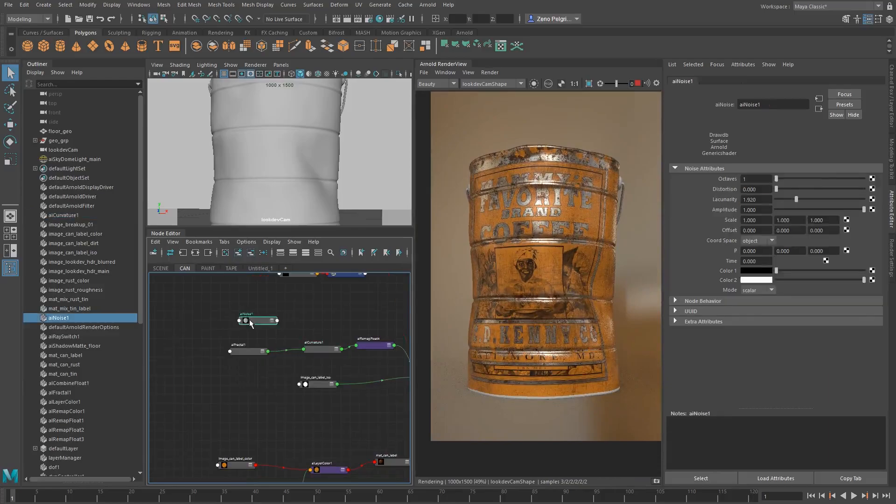
pyautogui.press('Delete')
pyautogui.press('Tab')
pyautogui.write('aiimage')
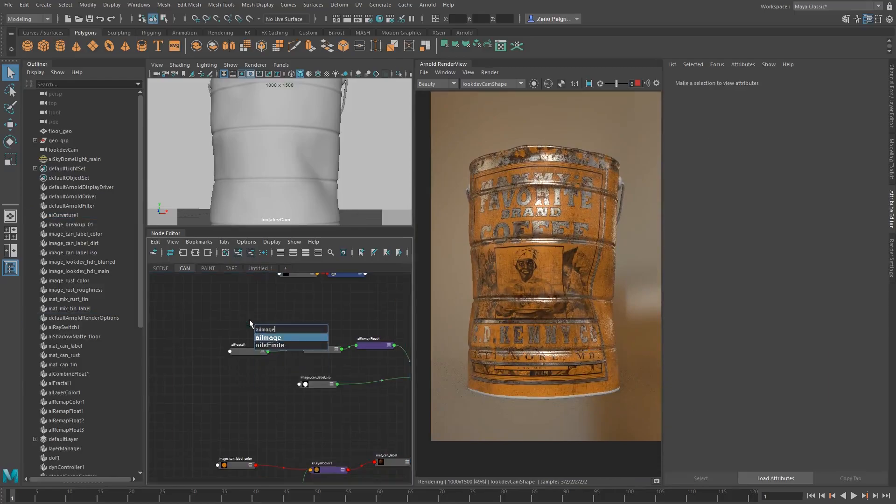
pyautogui.press('Return')
pyautogui.moveTo(280, 334); pyautogui.dragTo(265, 326)
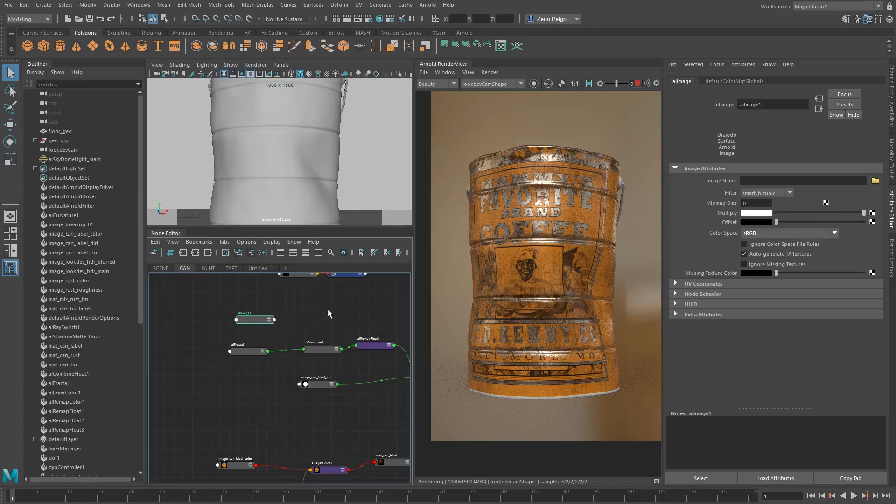
# Create an alRemapFloat node beside the new aiImage node
pyautogui.click(328, 311)
pyautogui.press('Tab')
pyautogui.write('airemap')
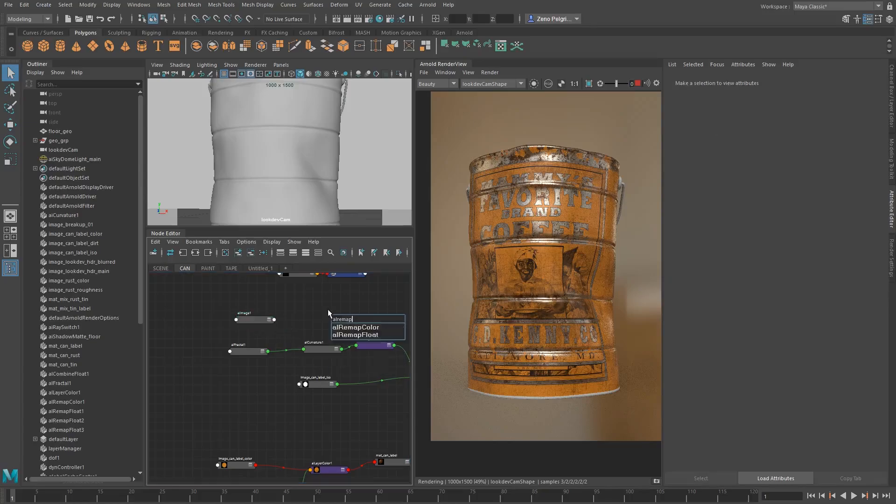
pyautogui.press('Return')
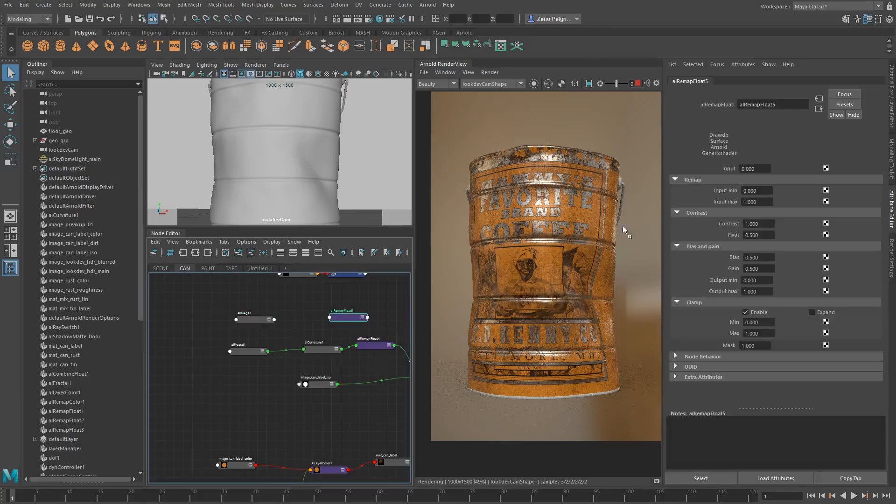
# Connect aiImage1's outColorR to the input of alRemapFloat5
pyautogui.moveTo(624, 230); pyautogui.dragTo(734, 169, button='middle')
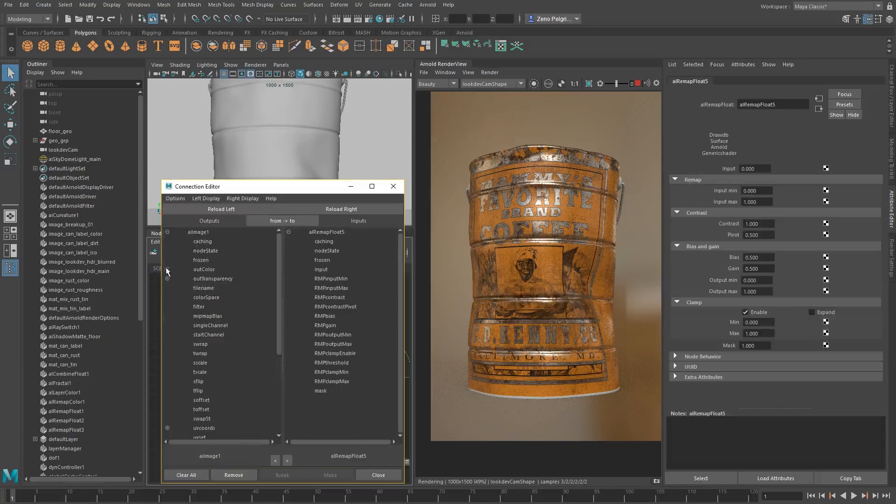
pyautogui.click(167, 270)
pyautogui.click(211, 278)
pyautogui.click(326, 269)
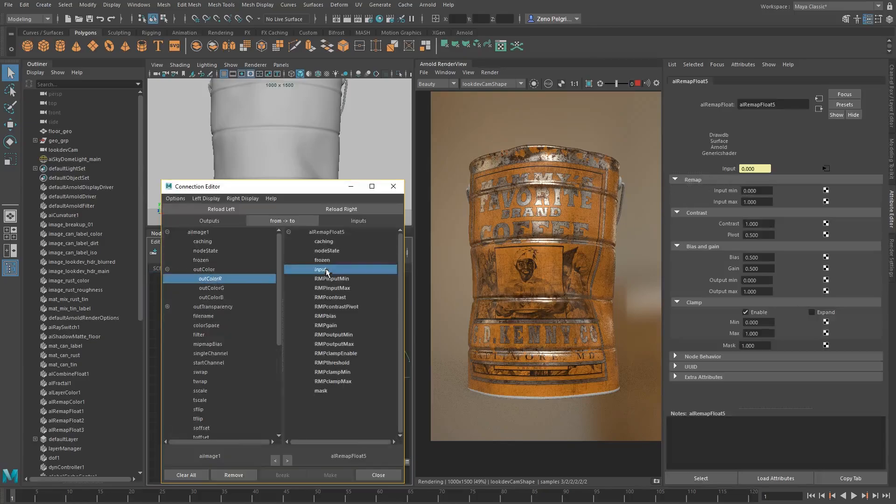
pyautogui.click(394, 187)
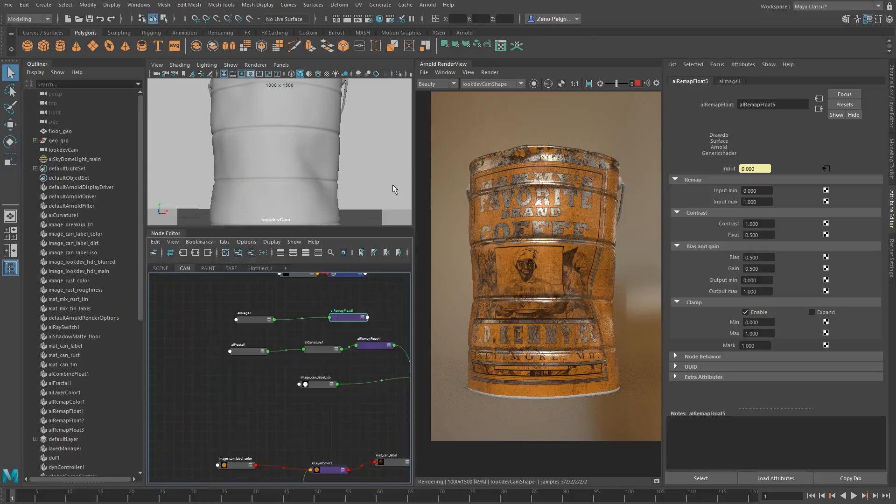
# Browse for aiImage1's image file in the project's ASSETS/tex folder
pyautogui.keyDown('alt'); pyautogui.moveTo(290, 338); pyautogui.dragTo(269, 348, button='middle'); pyautogui.keyUp('alt')
pyautogui.click(229, 331)
pyautogui.click(876, 181)
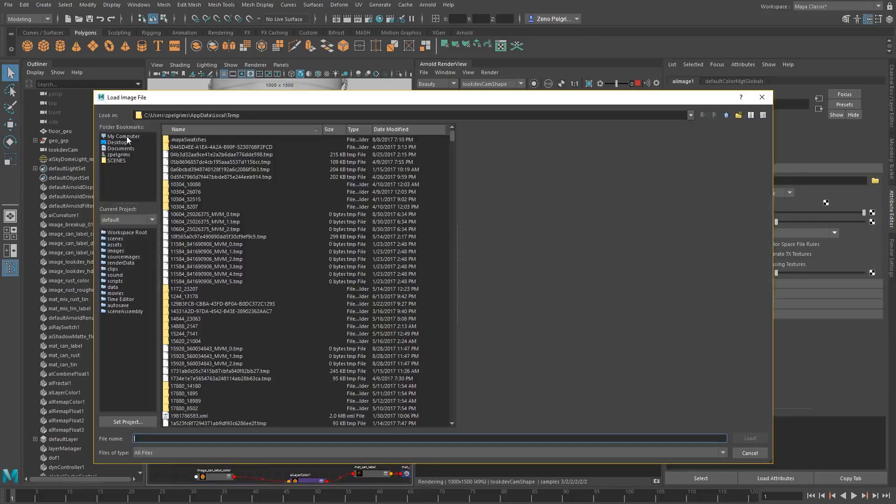
pyautogui.click(113, 161)
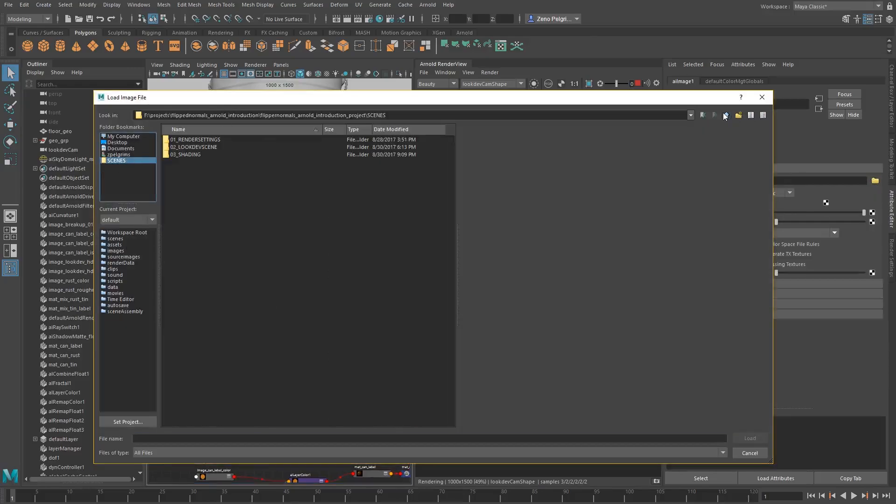
pyautogui.doubleClick(180, 139)
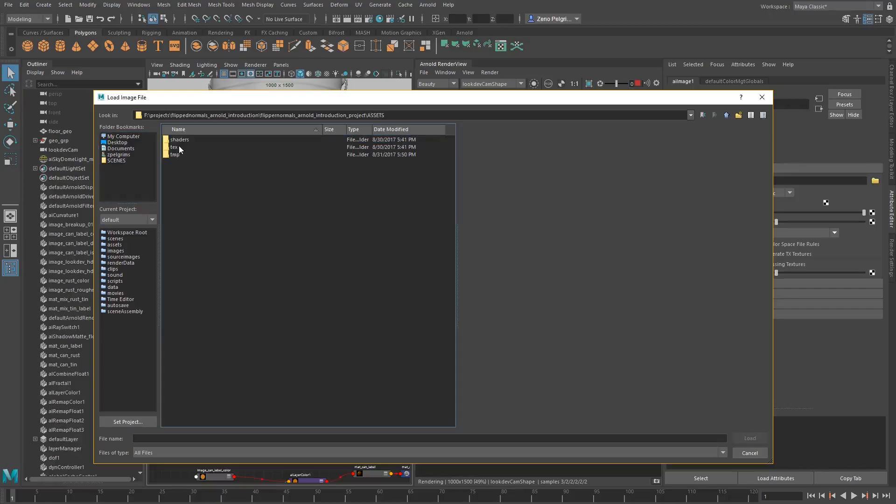
pyautogui.doubleClick(178, 147)
pyautogui.scroll(-8, 195, 202)
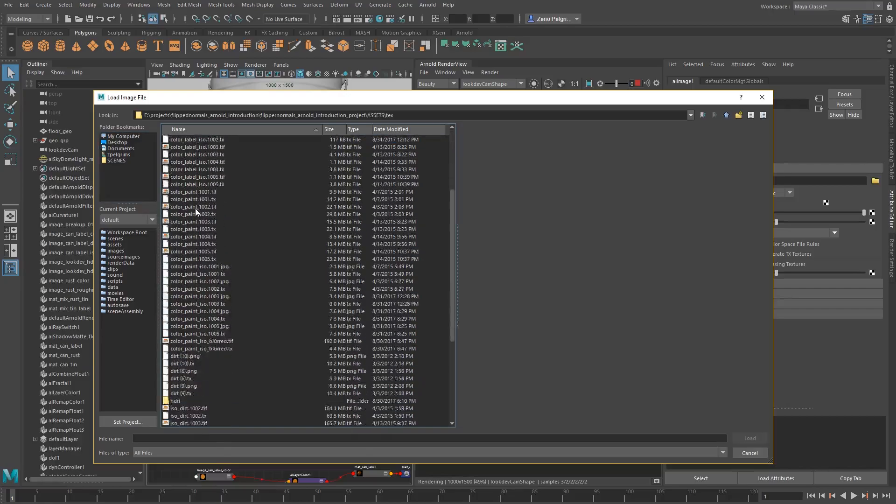
# Compare the previews of the dirt textures and load dirt (10).png into aiImage1
pyautogui.click(184, 289)
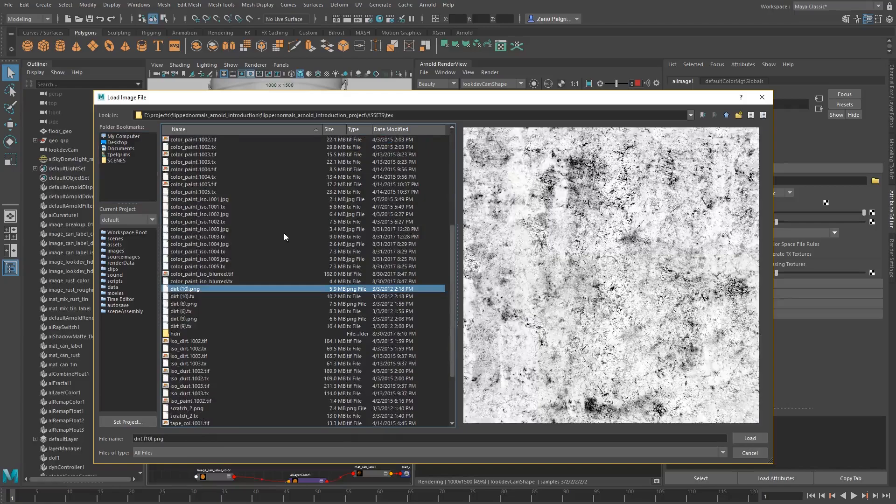
pyautogui.press('Down')
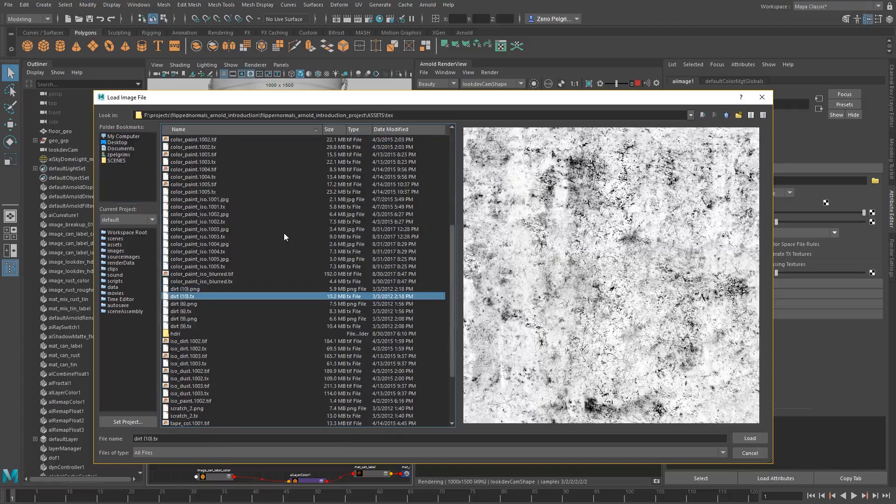
pyautogui.press('Down')
pyautogui.press('Down')
pyautogui.press('Down')
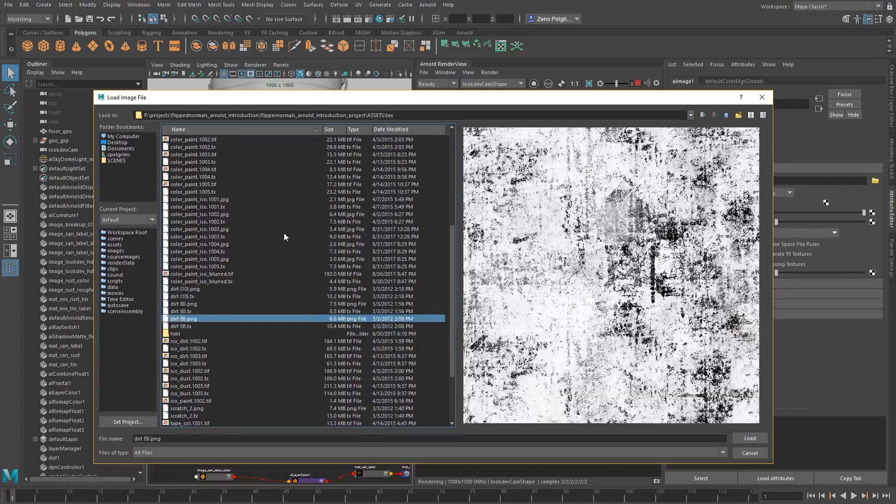
pyautogui.press('Up')
pyautogui.press('Up')
pyautogui.press('Up')
pyautogui.press('Up')
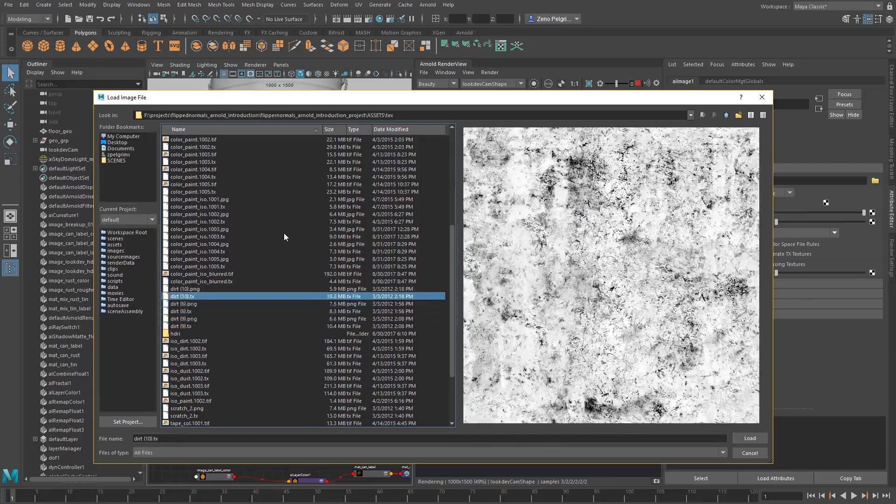
pyautogui.press('Up')
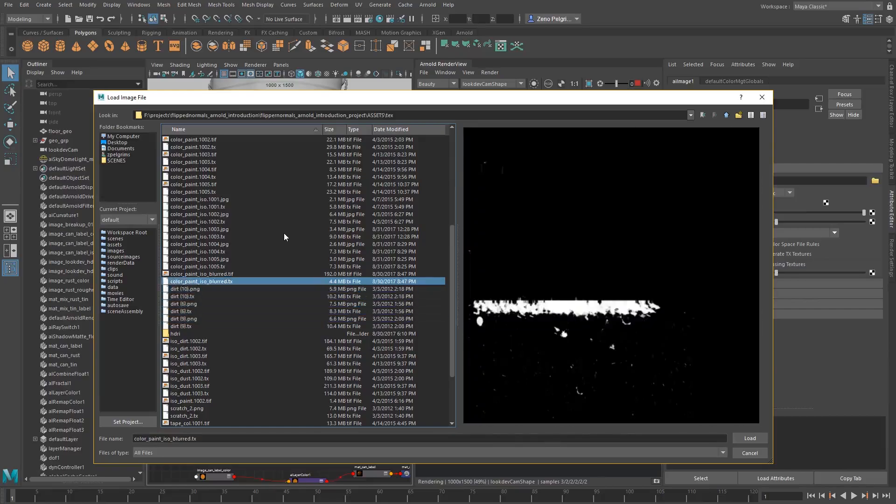
pyautogui.press('Down')
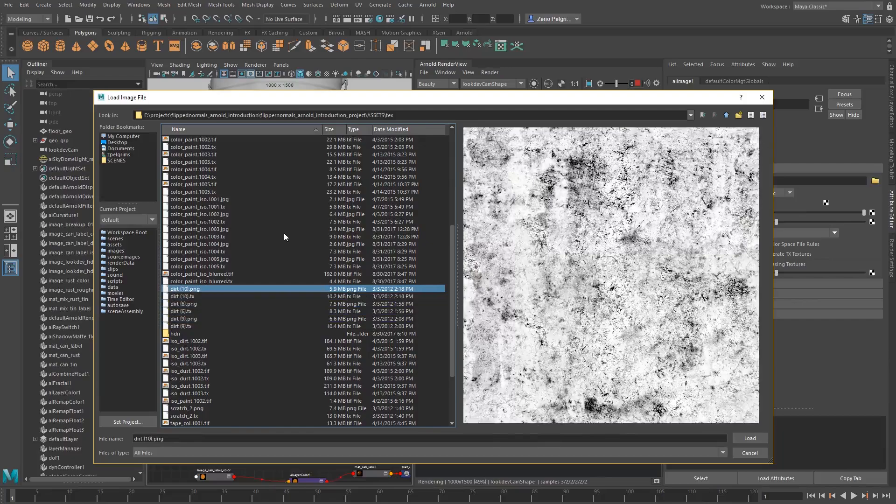
pyautogui.press('Return')
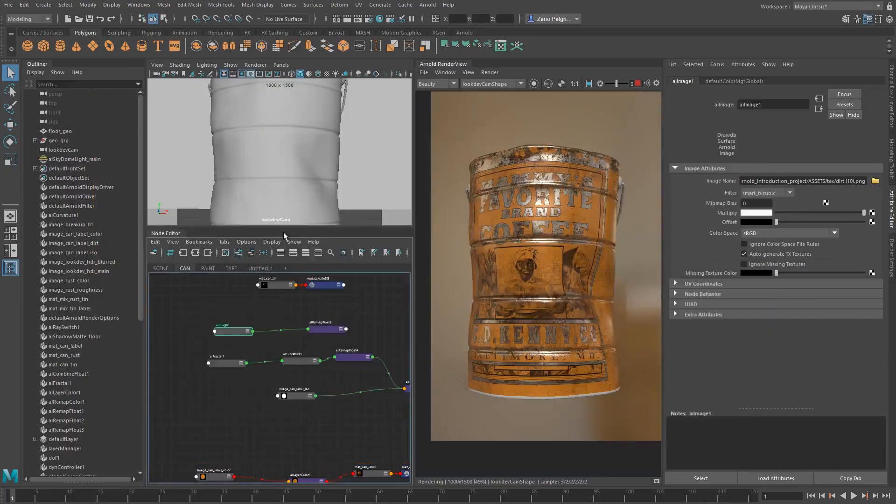
# Set the dirt image's color space to Raw and rename its node image_breakup_02
pyautogui.click(754, 234)
pyautogui.click(755, 285)
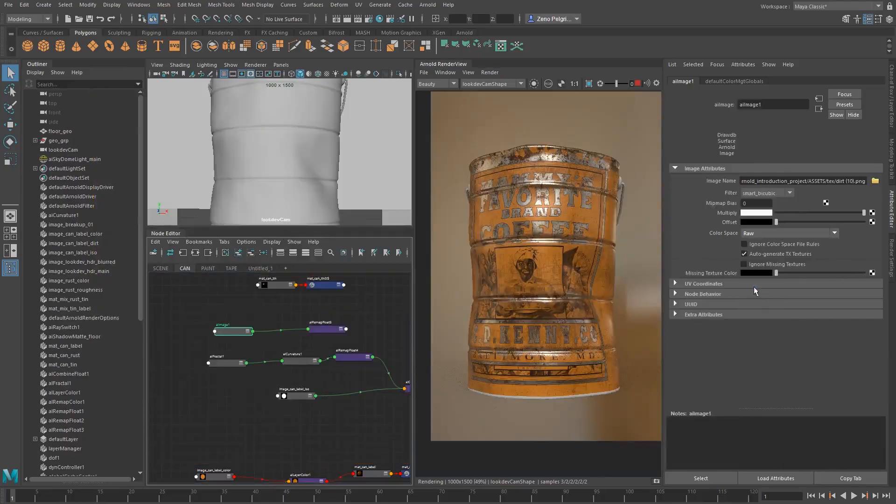
pyautogui.moveTo(285, 343); pyautogui.dragTo(239, 347, button='middle')
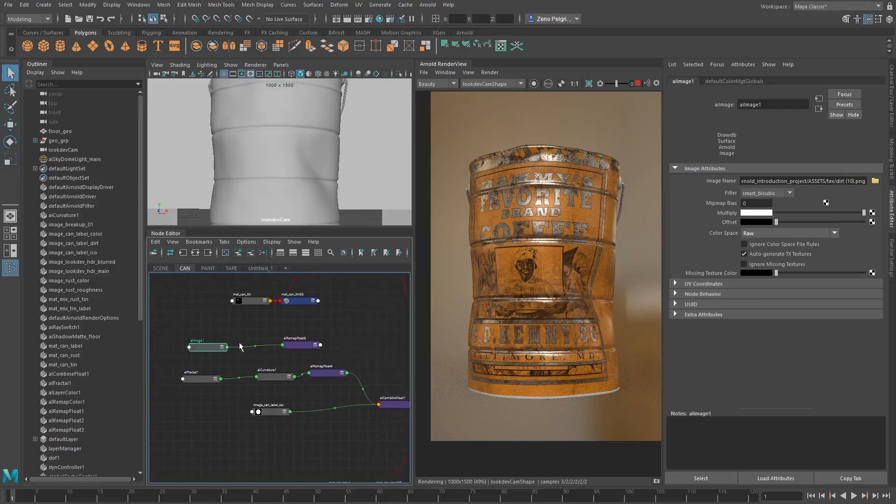
pyautogui.doubleClick(198, 341)
pyautogui.write('ia')
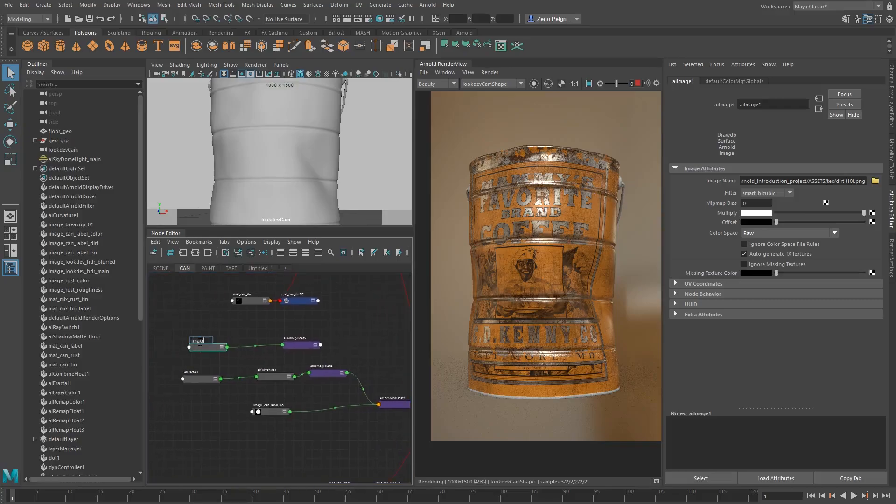
pyautogui.press('Return')
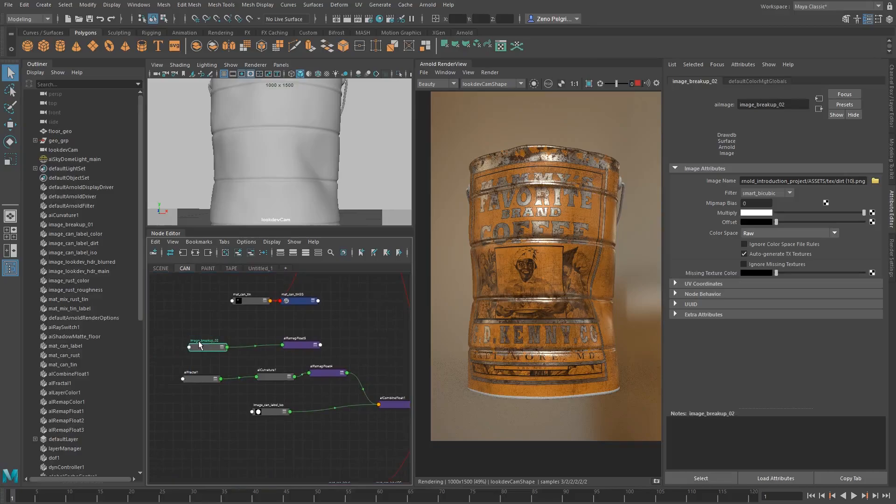
pyautogui.keyDown('alt'); pyautogui.moveTo(207, 334); pyautogui.dragTo(218, 346, button='middle'); pyautogui.keyUp('alt')
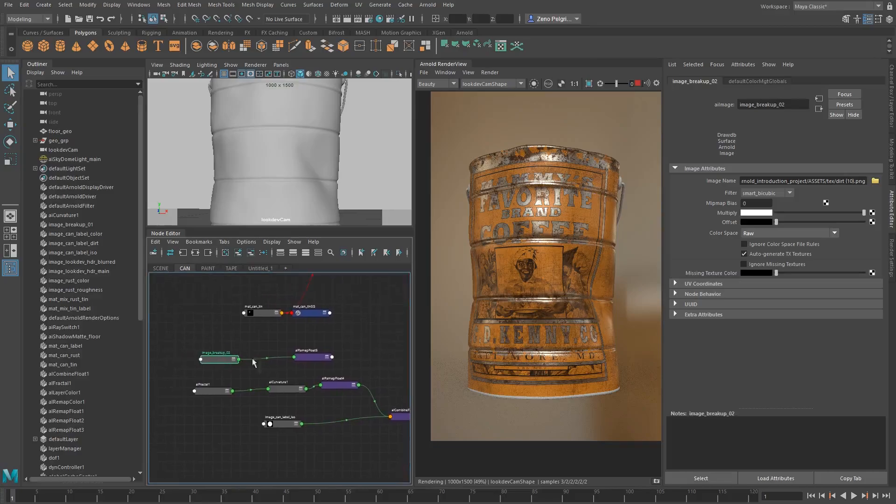
# Move the aiRemapFloat5 node closer to image_breakup_02 in the CAN graph
pyautogui.moveTo(217, 362); pyautogui.dragTo(214, 358)
pyautogui.keyDown('alt'); pyautogui.moveTo(336, 359); pyautogui.dragTo(317, 356, button='middle'); pyautogui.keyUp('alt')
pyautogui.moveTo(290, 354); pyautogui.dragTo(257, 355)
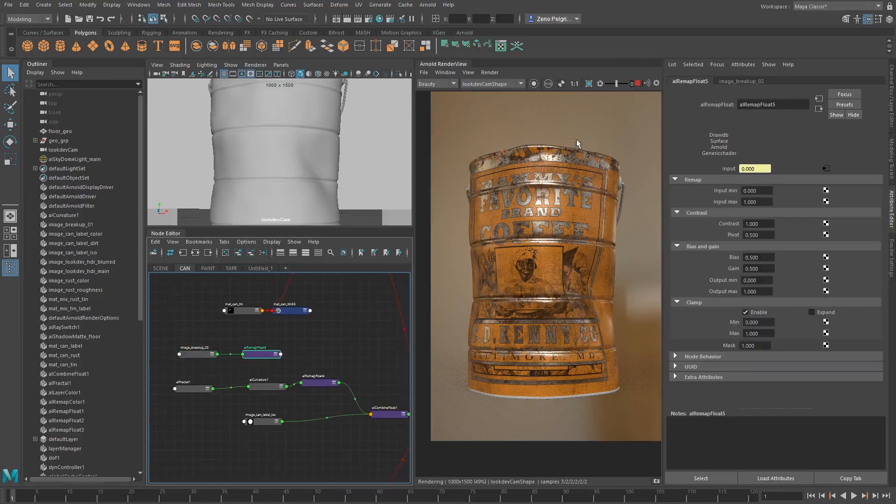
# Add another aiCombineFloat node and place it above aiCombineFloat1
pyautogui.keyDown('alt'); pyautogui.moveTo(315, 393); pyautogui.dragTo(266, 375, button='middle'); pyautogui.keyUp('alt')
pyautogui.click(288, 342)
pyautogui.press('Tab')
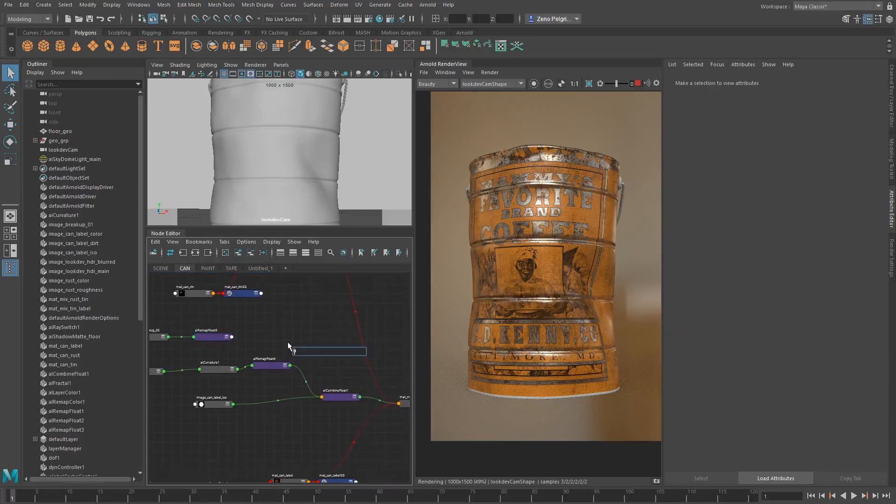
pyautogui.write('aicomb')
pyautogui.press('Down')
pyautogui.press('Down')
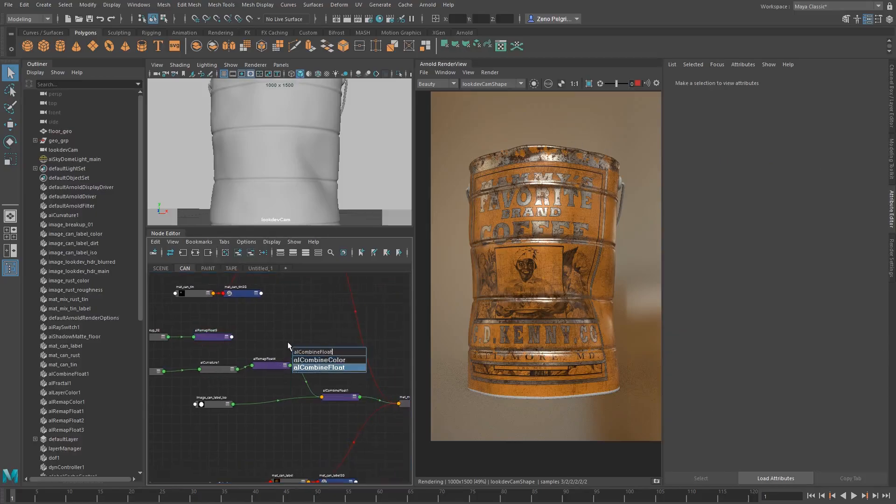
pyautogui.press('Return')
pyautogui.moveTo(319, 353); pyautogui.dragTo(326, 353)
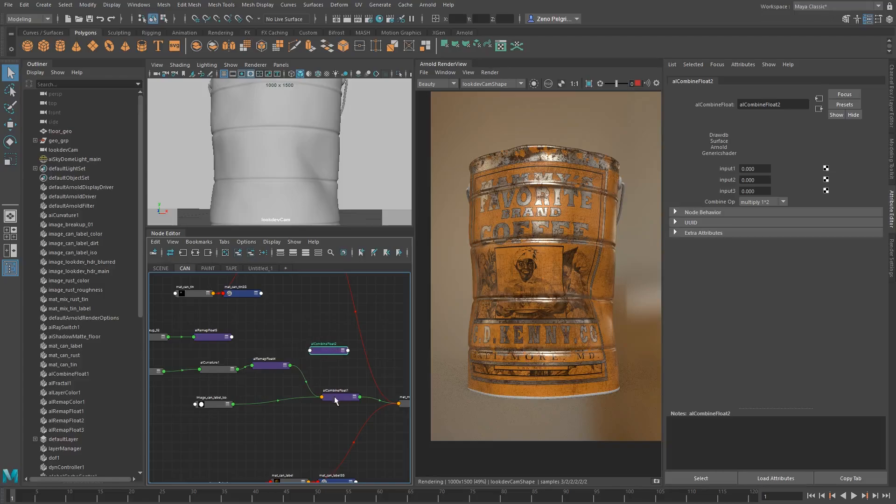
# Connect aiCombineFloat1 and aiRemapFloat5 to the first two inputs of aiCombineFloat2
pyautogui.moveTo(334, 396); pyautogui.dragTo(726, 170, button='middle')
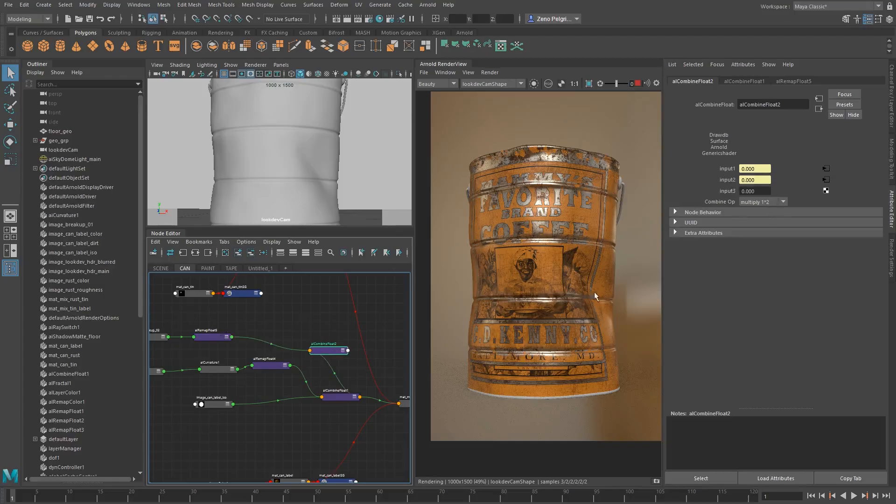
pyautogui.keyDown('alt'); pyautogui.moveTo(283, 350); pyautogui.dragTo(241, 364, button='middle'); pyautogui.keyUp('alt')
pyautogui.moveTo(287, 360); pyautogui.dragTo(303, 350)
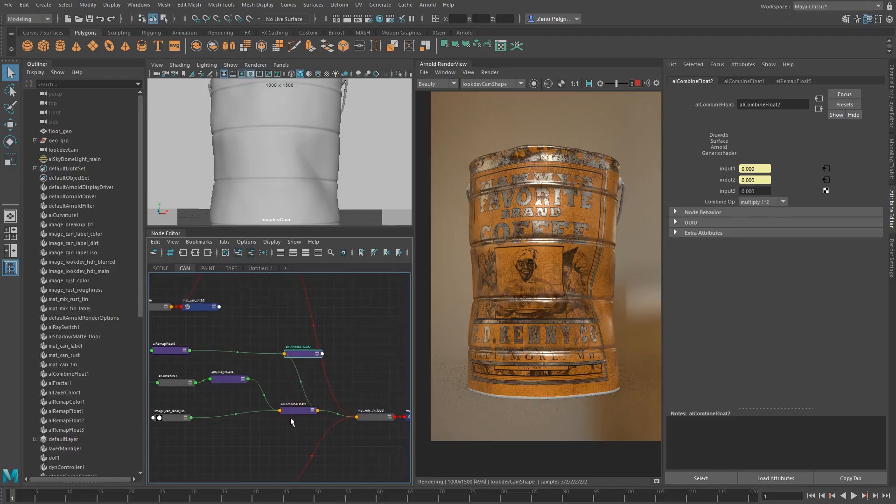
# Reposition the two combine nodes and connect aiCombineFloat2's output to the Mix Weight of mat_mix_tin_label
pyautogui.moveTo(290, 412); pyautogui.dragTo(275, 413)
pyautogui.moveTo(307, 355); pyautogui.dragTo(313, 367)
pyautogui.click(373, 416)
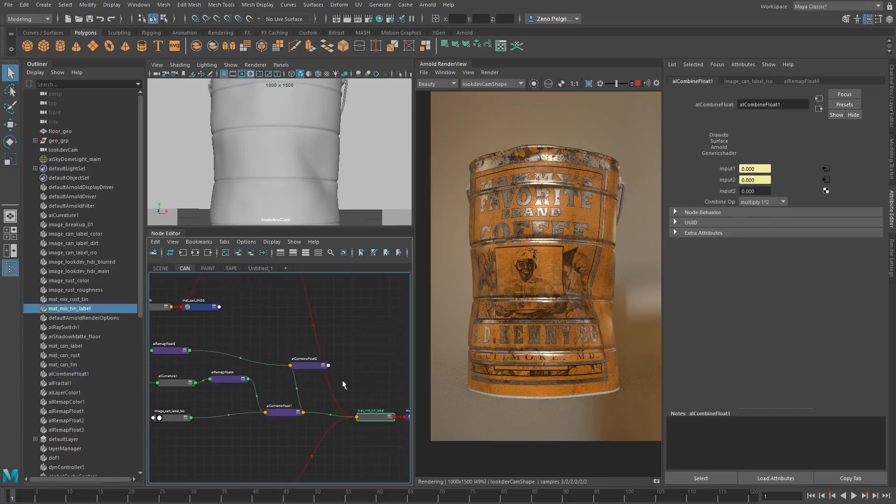
pyautogui.moveTo(709, 188); pyautogui.dragTo(709, 188, button='middle')
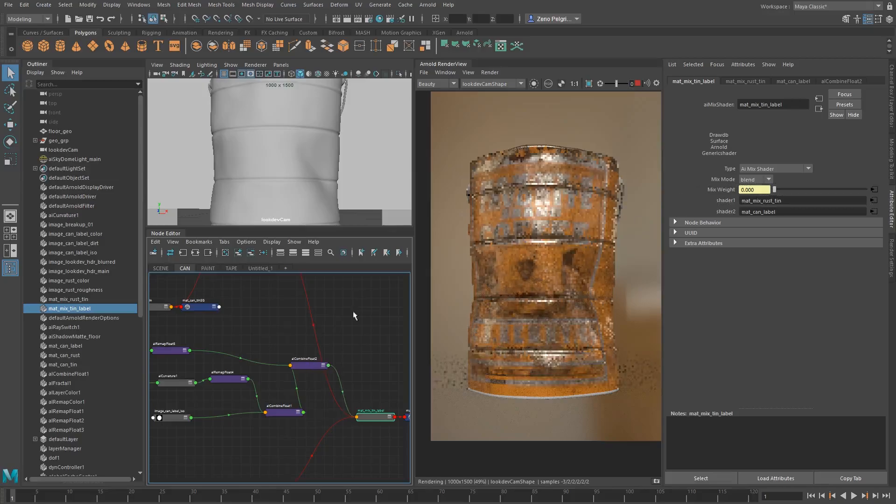
# Isolate image_breakup_02 in the render and set its UV Scale U and Scale V to 3
pyautogui.keyDown('alt'); pyautogui.moveTo(333, 334); pyautogui.dragTo(416, 325, button='middle'); pyautogui.keyUp('alt')
pyautogui.click(534, 83)
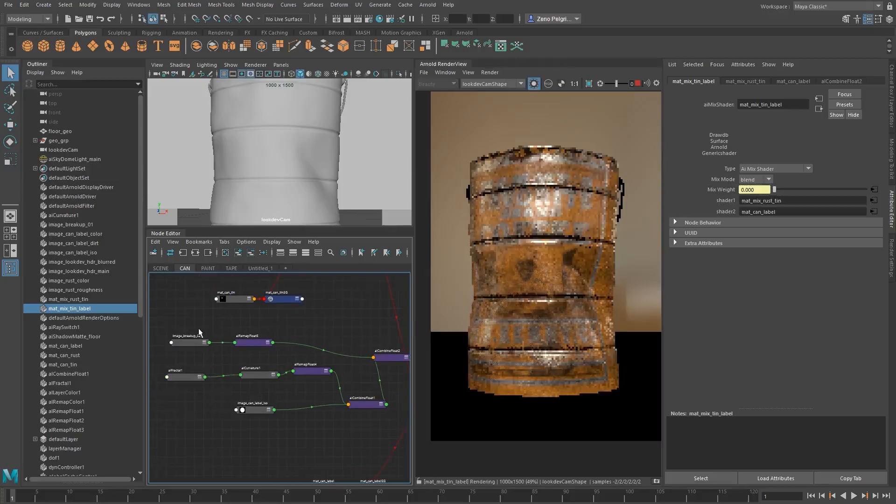
pyautogui.click(192, 341)
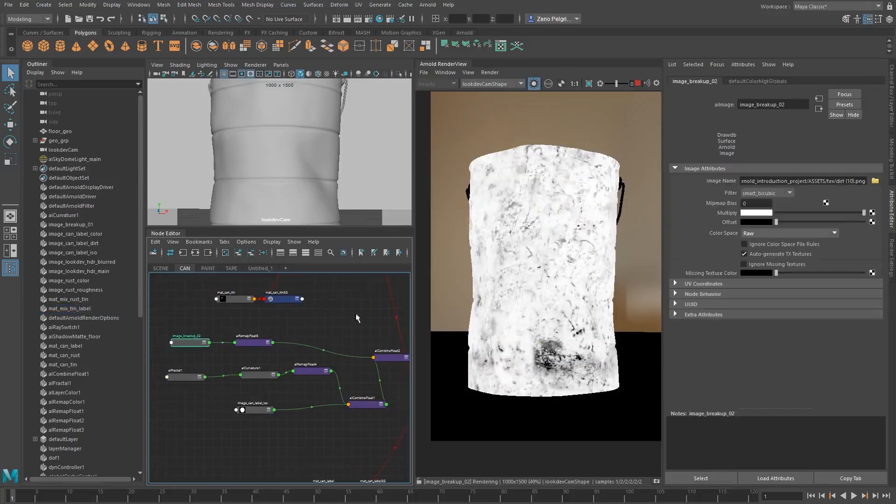
pyautogui.click(719, 284)
pyautogui.click(755, 359)
pyautogui.write('3')
pyautogui.press('Tab')
pyautogui.write('3')
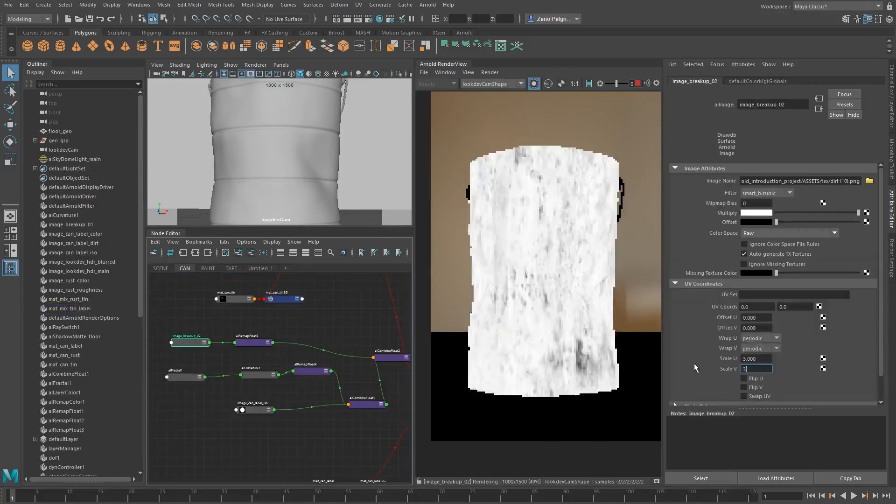
pyautogui.press('Tab')
# Set aiRemapFloat5's Input min to 0.480 and Input max to 0.950
pyautogui.scroll(2, 608, 275)
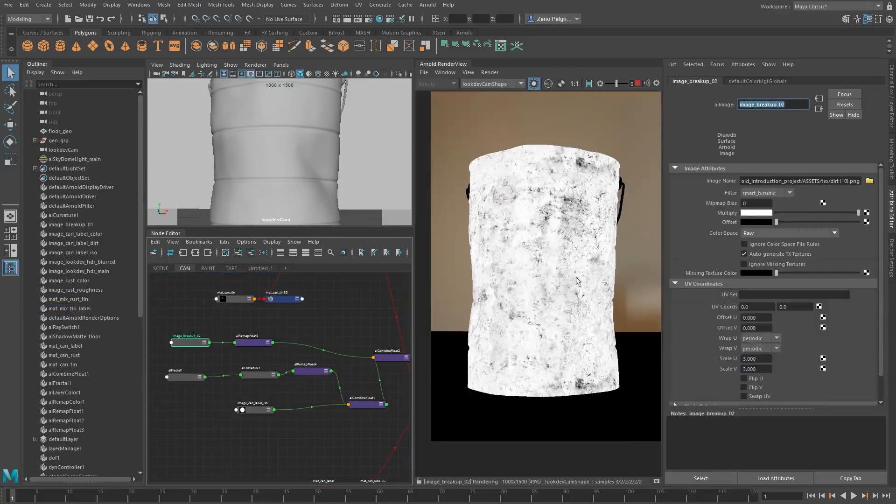
pyautogui.click(248, 341)
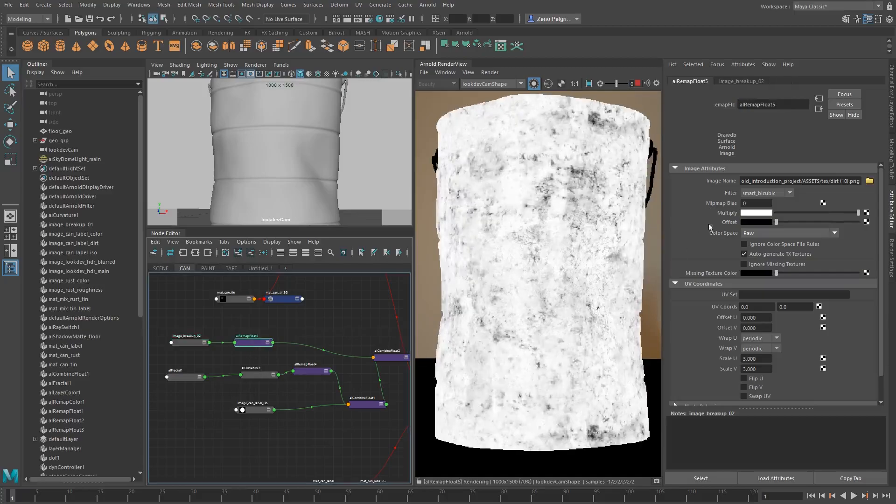
pyautogui.moveTo(751, 202)
pyautogui.keyDown('ctrl'); pyautogui.mouseDown()
pyautogui.moveTo(739, 201)
pyautogui.moveTo(783, 193)
pyautogui.moveTo(759, 203)
pyautogui.moveTo(763, 191)
pyautogui.mouseUp(); pyautogui.keyUp('ctrl')
pyautogui.hotkey('ctrl', 'z')
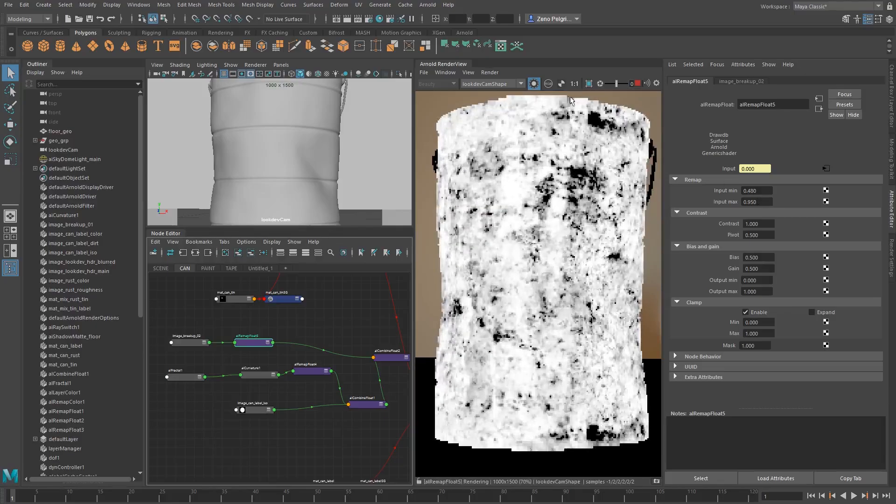
# Inspect the combined mask of aiCombineFloat2 in the isolated render, and return to the full shaded render
pyautogui.keyDown('alt'); pyautogui.moveTo(374, 372); pyautogui.dragTo(302, 357, button='middle'); pyautogui.keyUp('alt')
pyautogui.click(316, 345)
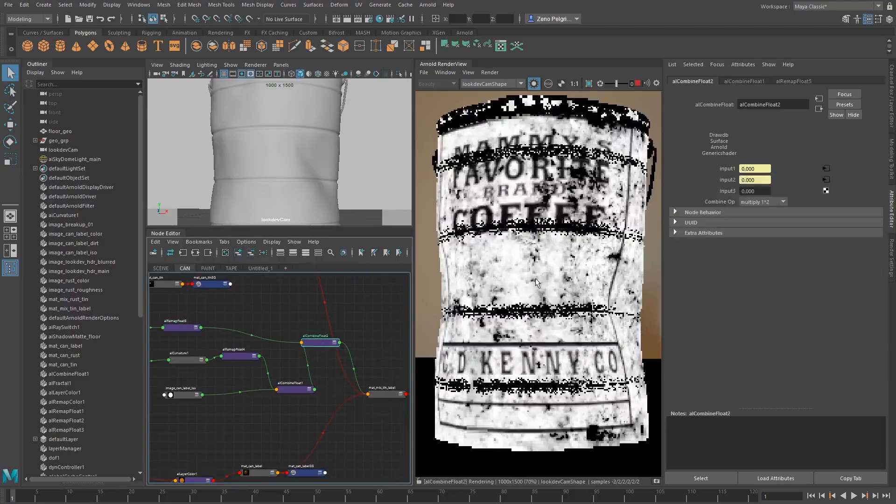
pyautogui.scroll(2, 513, 261)
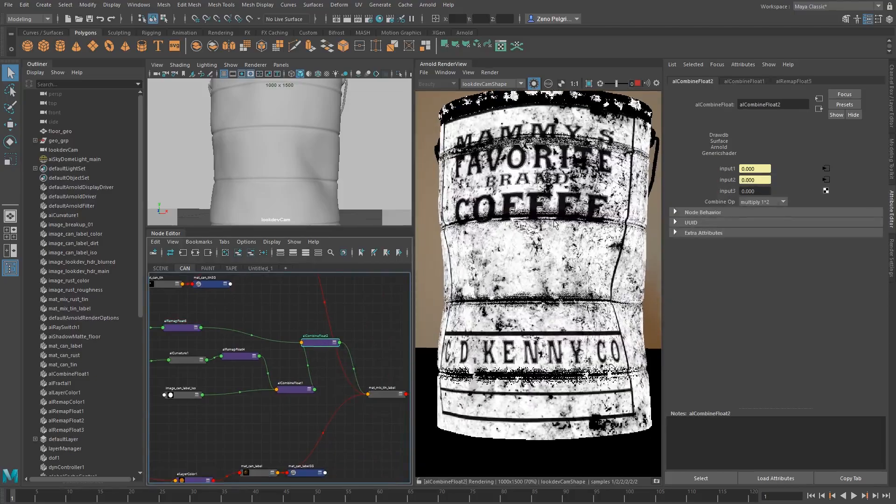
pyautogui.moveTo(556, 226)
pyautogui.mouseDown(button='middle')
pyautogui.moveTo(559, 209)
pyautogui.moveTo(554, 241)
pyautogui.mouseUp(button='middle')
pyautogui.click(533, 87)
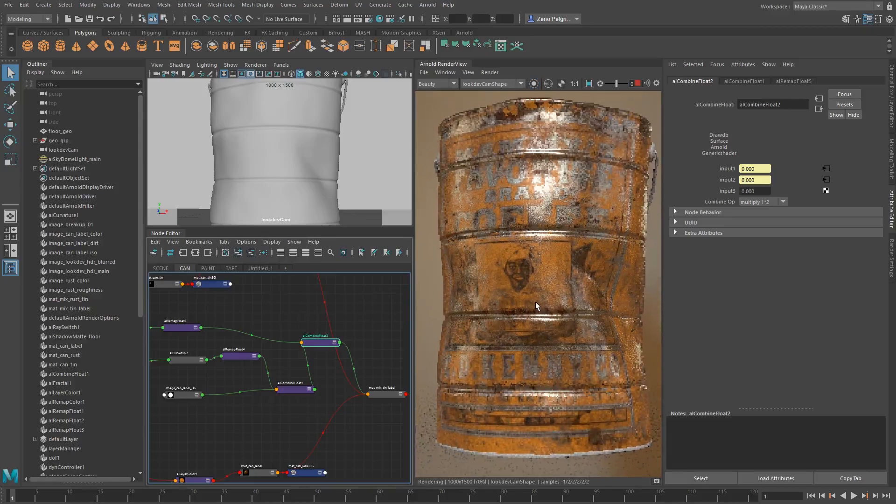
# Examine the shaded can from several camera angles and distances, including a raised view into its opening
pyautogui.keyDown('alt'); pyautogui.moveTo(326, 197); pyautogui.dragTo(276, 149); pyautogui.keyUp('alt')
pyautogui.scroll(-5, 262, 154)
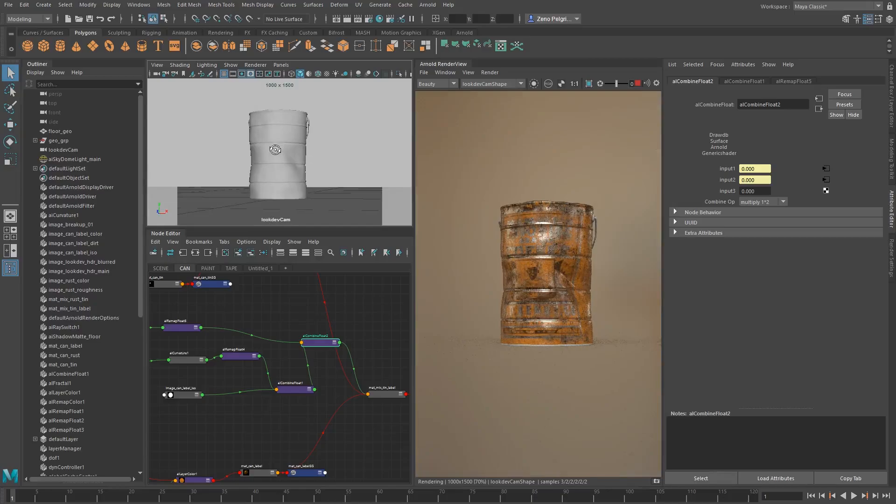
pyautogui.moveTo(275, 150)
pyautogui.keyDown('alt'); pyautogui.mouseDown()
pyautogui.moveTo(260, 155)
pyautogui.moveTo(281, 153)
pyautogui.mouseUp(); pyautogui.keyUp('alt')
pyautogui.keyDown('alt'); pyautogui.moveTo(301, 159); pyautogui.dragTo(344, 165, button='right'); pyautogui.keyUp('alt')
pyautogui.keyDown('alt'); pyautogui.moveTo(252, 163); pyautogui.dragTo(301, 165, button='right'); pyautogui.keyUp('alt')
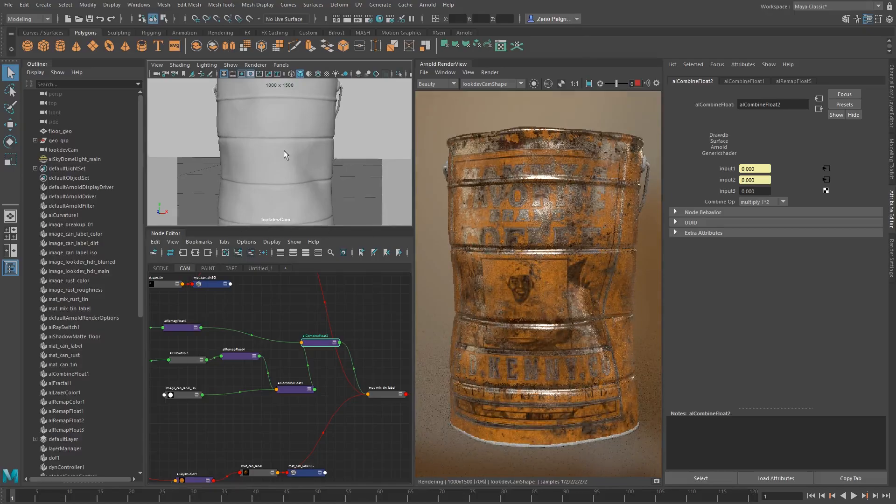
pyautogui.keyDown('alt'); pyautogui.moveTo(284, 150); pyautogui.dragTo(179, 142, button='right'); pyautogui.keyUp('alt')
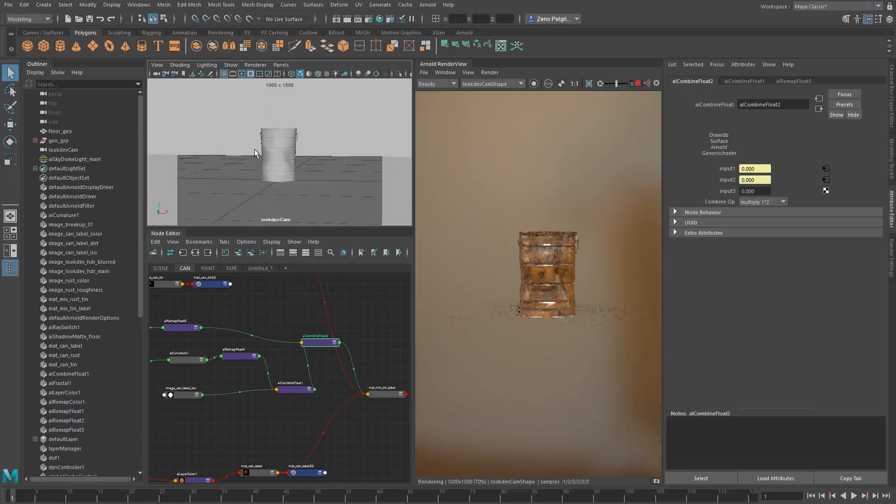
pyautogui.keyDown('alt'); pyautogui.moveTo(275, 179); pyautogui.dragTo(340, 176, button='right'); pyautogui.keyUp('alt')
pyautogui.keyDown('alt'); pyautogui.moveTo(340, 175); pyautogui.dragTo(307, 173); pyautogui.keyUp('alt')
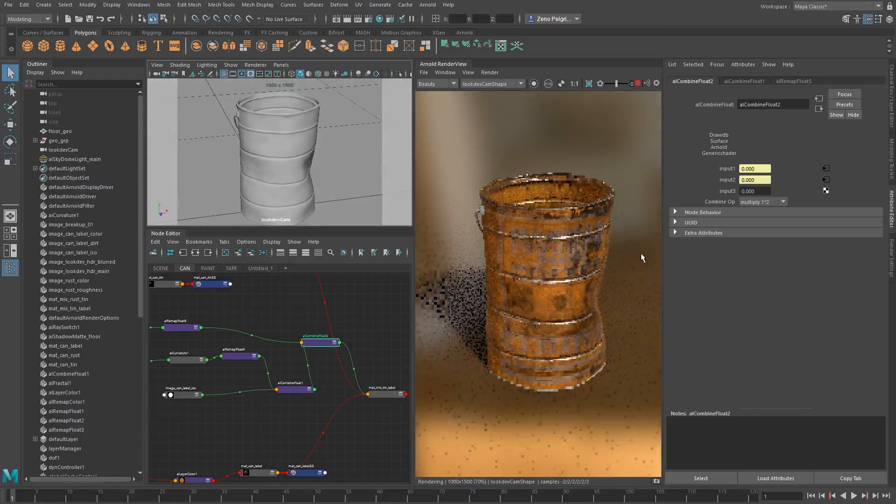
# Examine the rust and dirt breakup on the can's label up close and as a whole in the render
pyautogui.scroll(4, 556, 212)
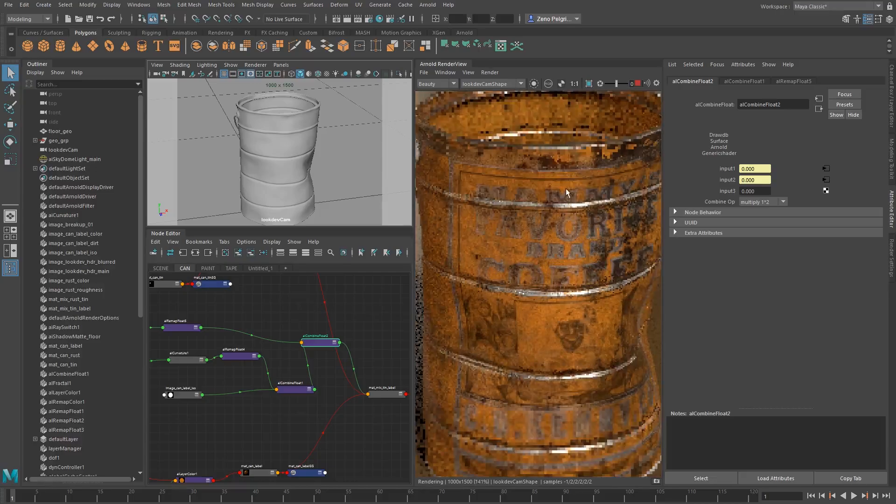
pyautogui.scroll(-2, 514, 204)
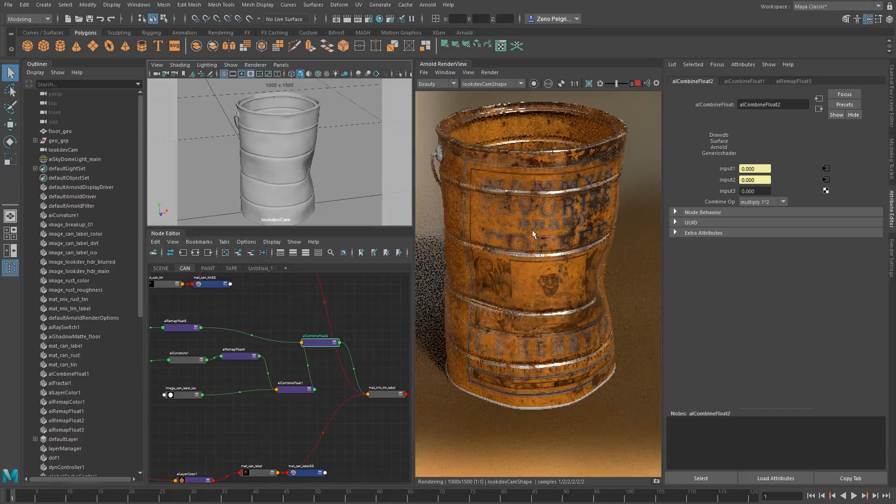
pyautogui.scroll(2, 532, 230)
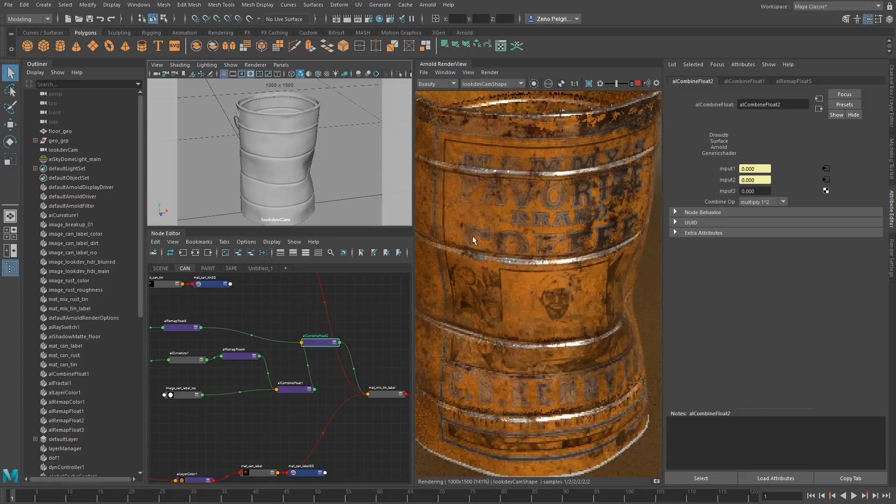
pyautogui.scroll(1, 526, 215)
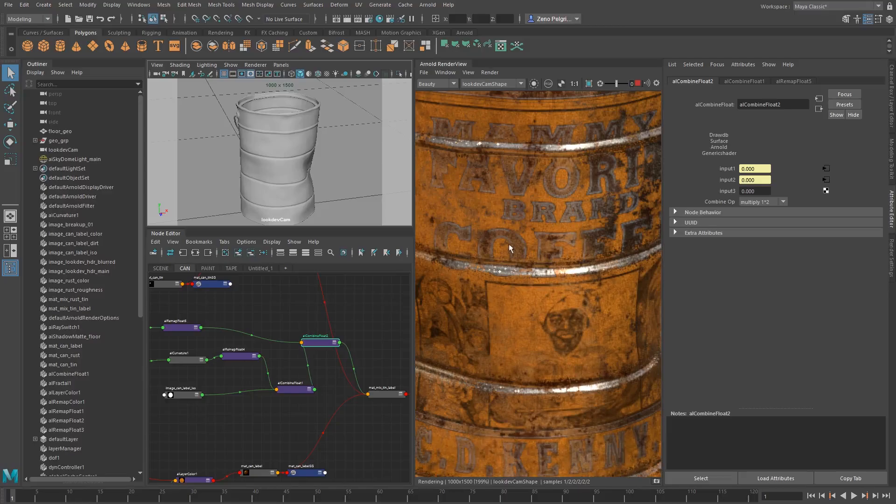
pyautogui.scroll(-2, 455, 227)
pyautogui.scroll(-1, 456, 227)
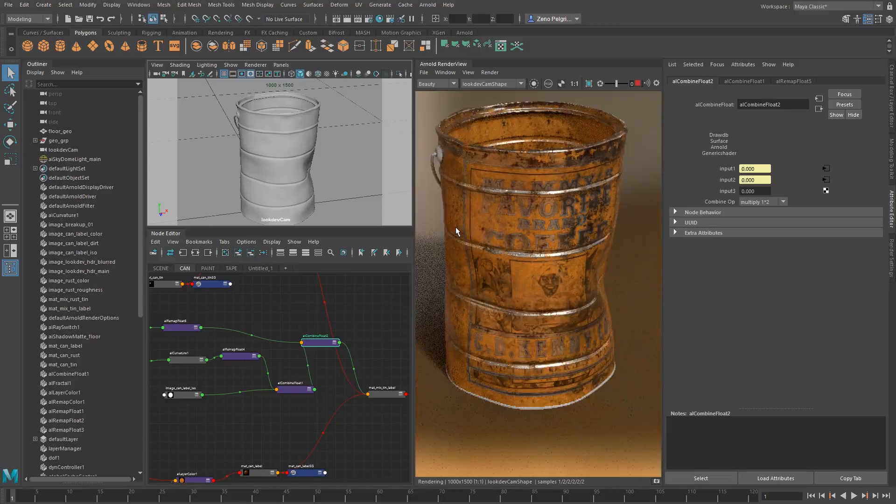
pyautogui.scroll(1, 456, 227)
pyautogui.scroll(1, 455, 227)
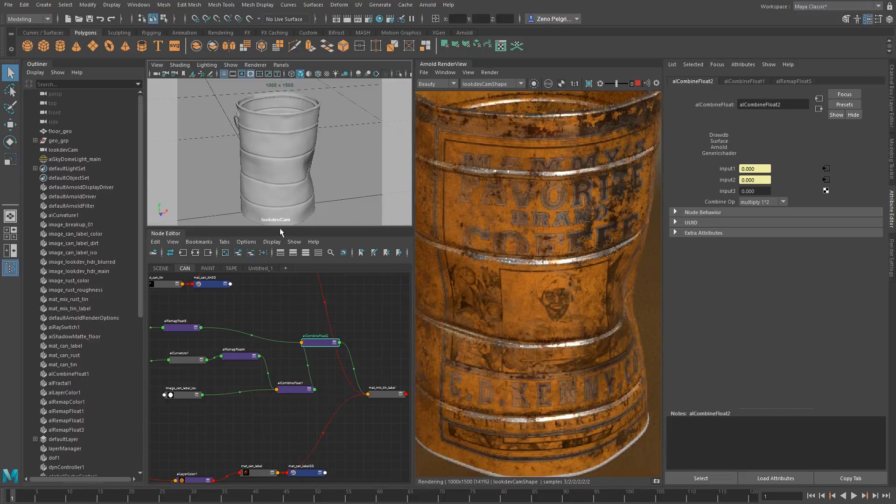
# Isolate aiRemapFloat5 in the render and set its Input min to 0.570 and Input max to 0.700
pyautogui.moveTo(258, 364); pyautogui.dragTo(291, 358, button='middle')
pyautogui.click(210, 321)
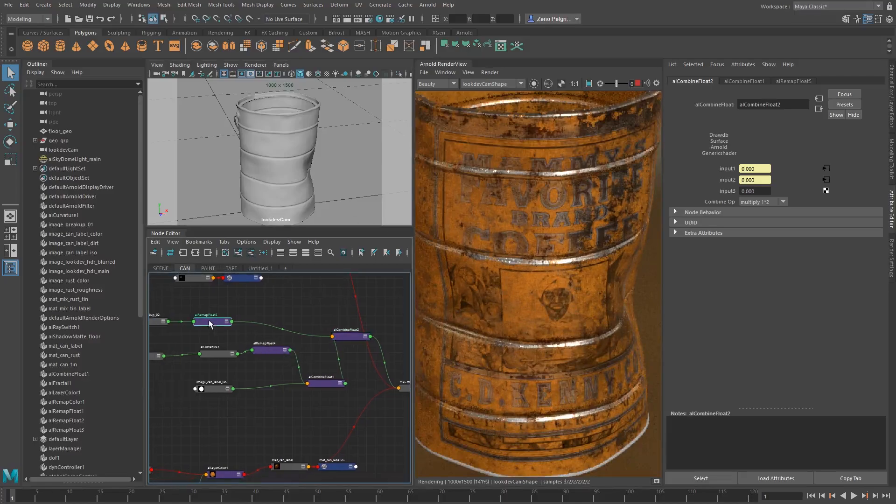
pyautogui.click(533, 84)
pyautogui.moveTo(297, 286); pyautogui.dragTo(352, 314, button='middle')
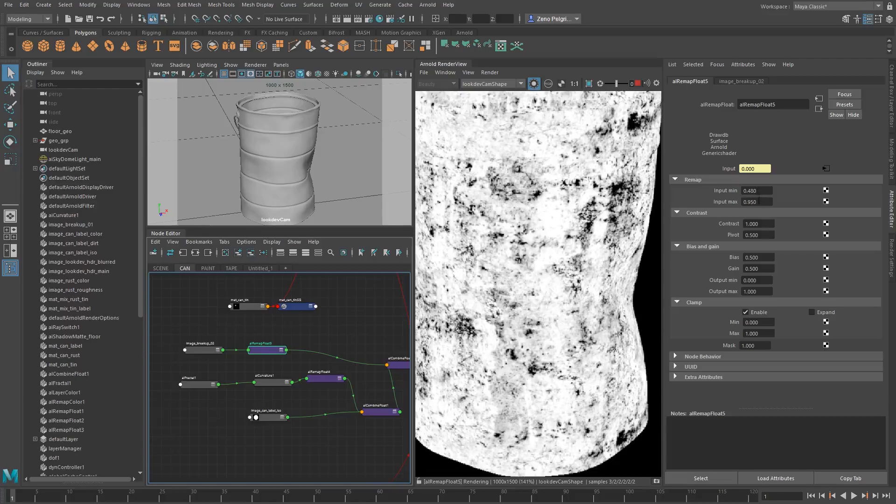
pyautogui.moveTo(761, 202)
pyautogui.keyDown('ctrl'); pyautogui.mouseDown()
pyautogui.moveTo(748, 200)
pyautogui.moveTo(760, 191)
pyautogui.mouseUp(); pyautogui.keyUp('ctrl')
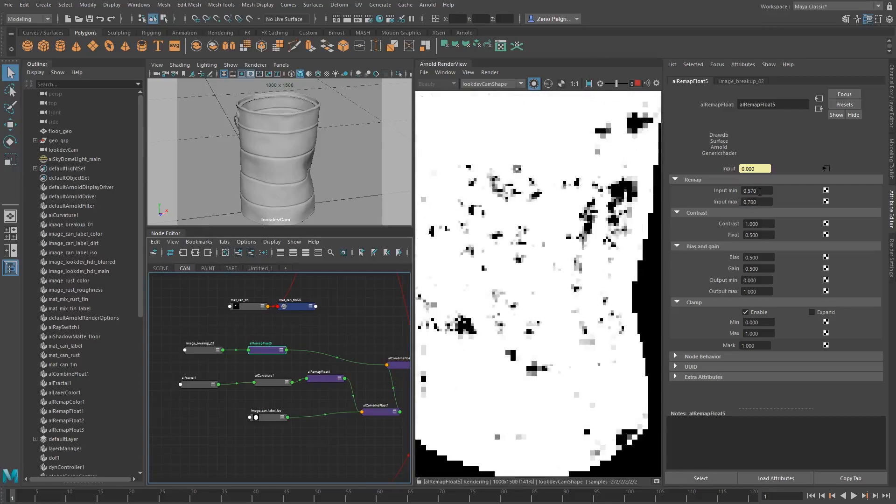
# Compare the isolated breakup mask of aiRemapFloat5 with the full shaded render of the can
pyautogui.scroll(-2, 560, 206)
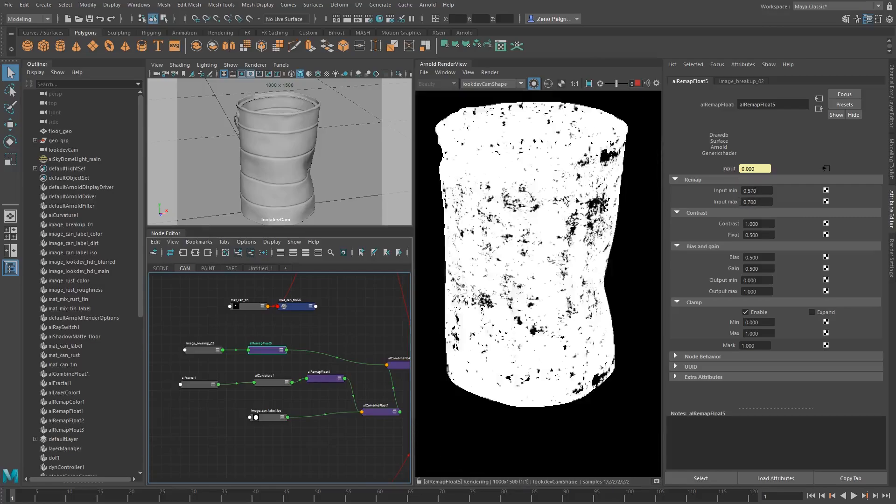
pyautogui.moveTo(560, 206); pyautogui.dragTo(560, 218, button='middle')
pyautogui.scroll(2, 559, 218)
pyautogui.scroll(-1, 560, 222)
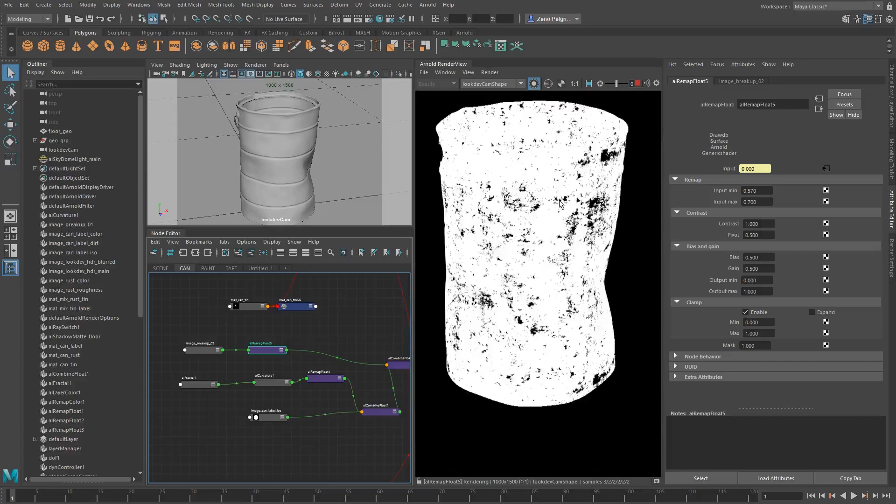
pyautogui.click(533, 84)
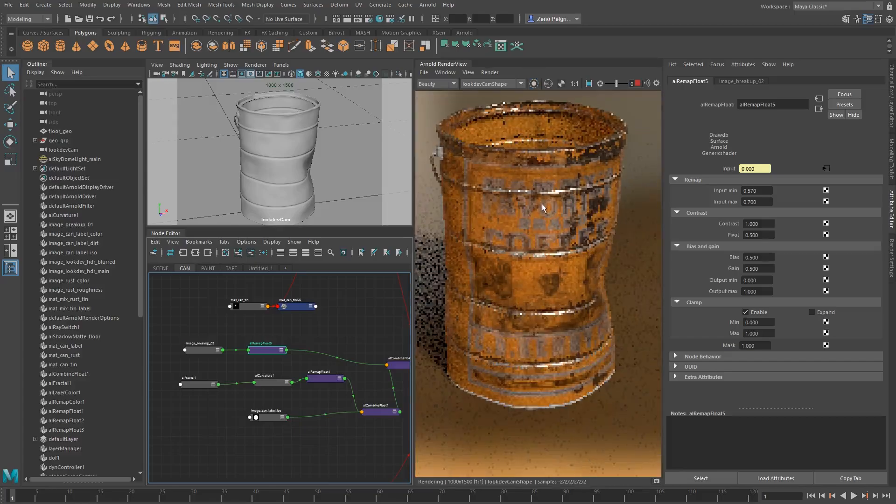
pyautogui.scroll(1, 542, 203)
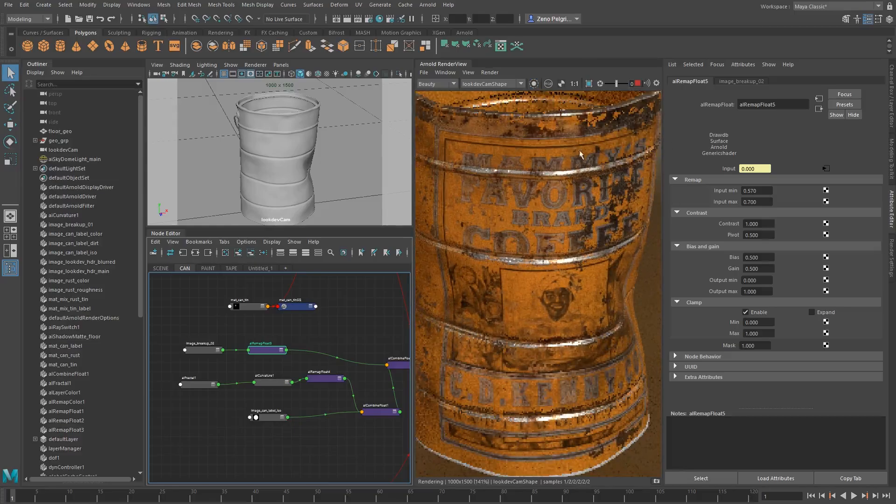
pyautogui.click(533, 83)
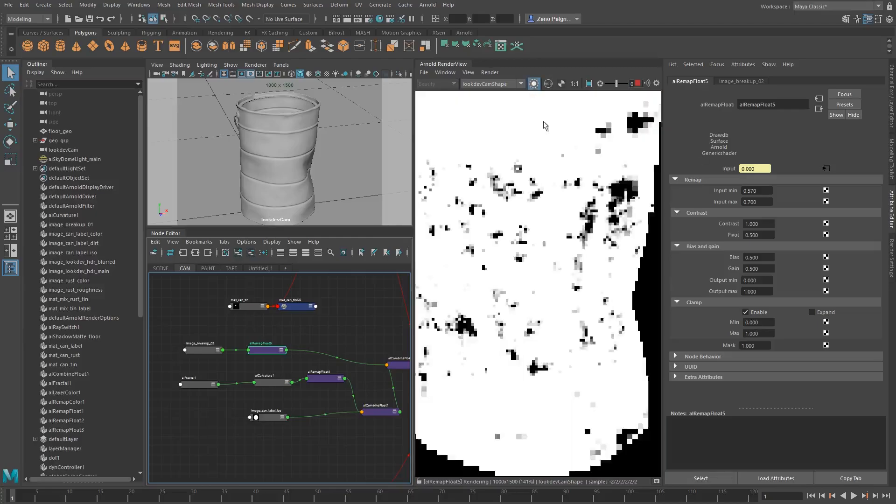
# Check image_breakup_02 in isolation, return to the full shaded render and examine the coffee can at several distances
pyautogui.click(202, 345)
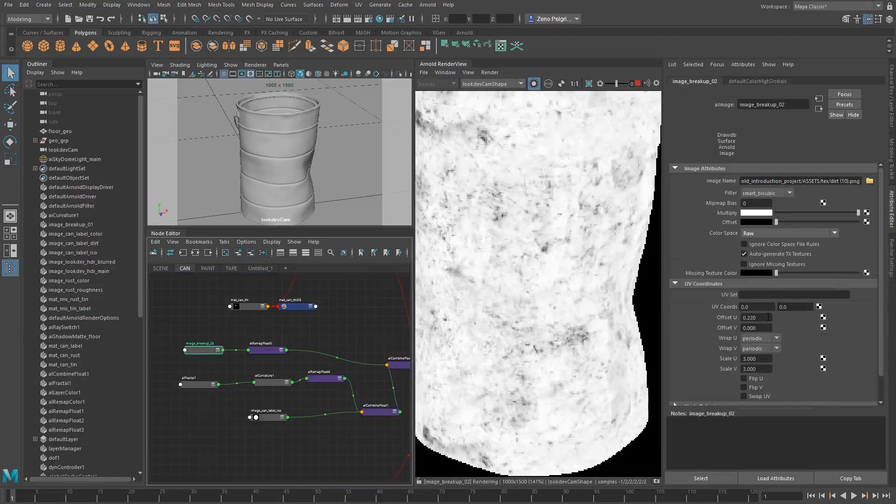
pyautogui.click(533, 84)
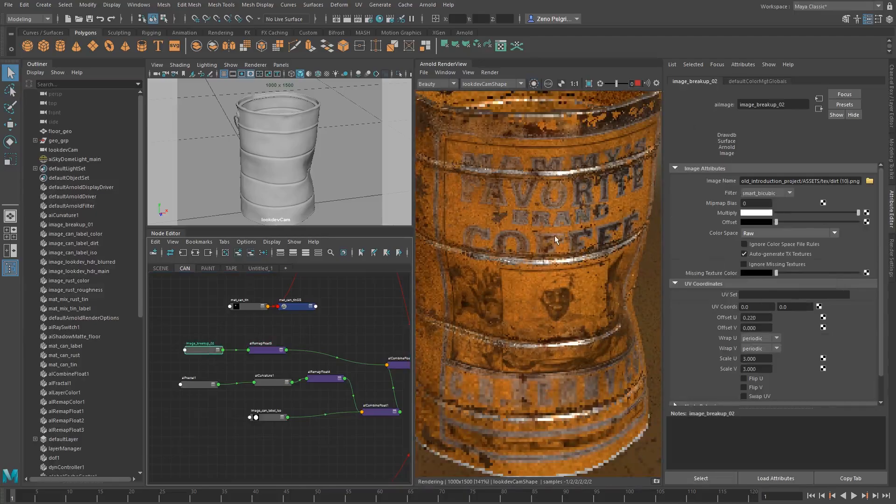
pyautogui.keyDown('alt'); pyautogui.moveTo(257, 122); pyautogui.dragTo(225, 112); pyautogui.keyUp('alt')
pyautogui.press('f')
pyautogui.keyDown('alt'); pyautogui.moveTo(272, 138); pyautogui.dragTo(273, 157, button='middle'); pyautogui.keyUp('alt')
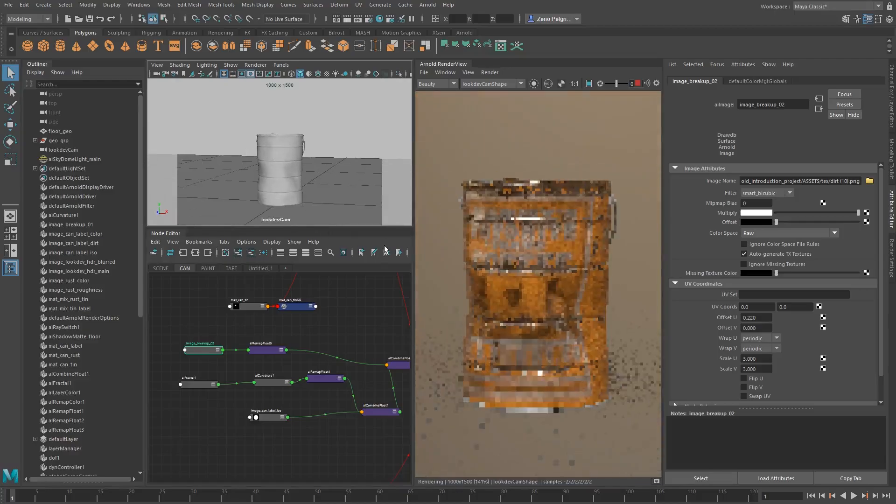
pyautogui.scroll(3, 509, 237)
pyautogui.scroll(-3, 461, 243)
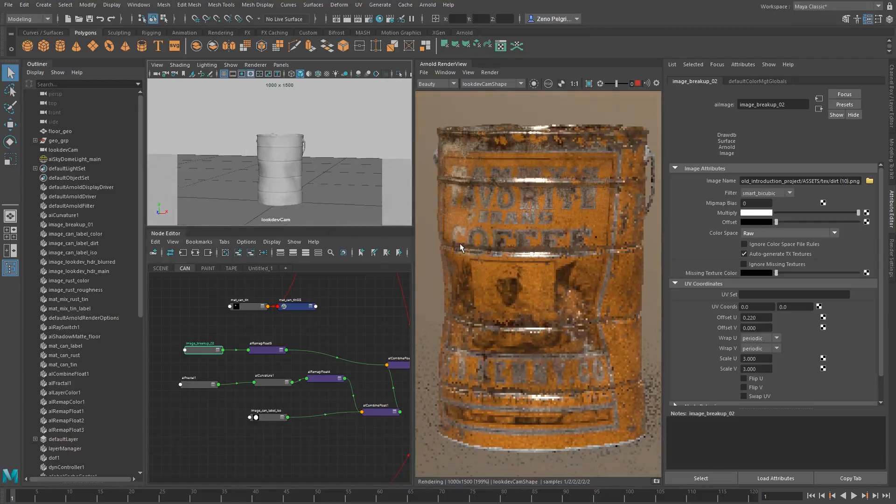
pyautogui.scroll(-3, 480, 234)
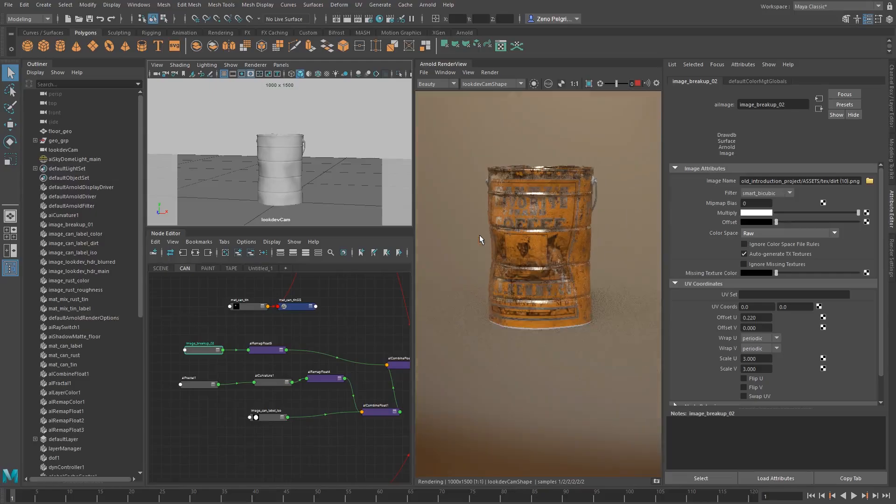
pyautogui.scroll(4, 237, 169)
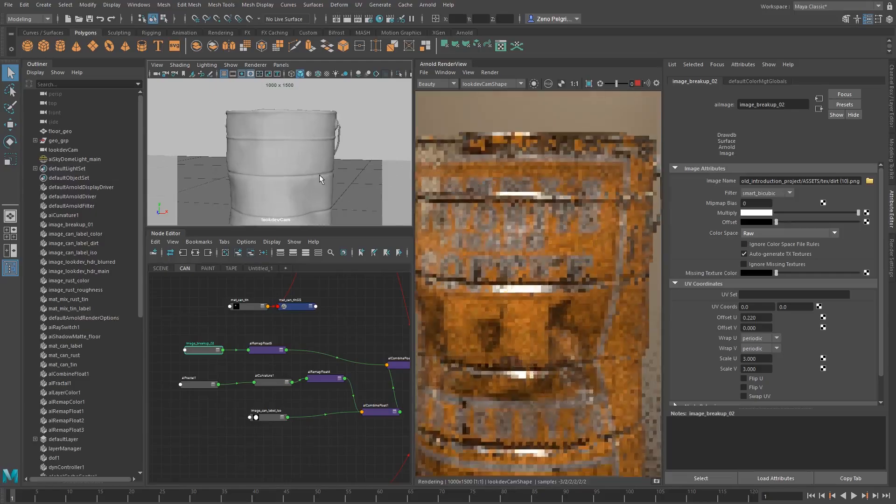
pyautogui.scroll(-3, 498, 226)
pyautogui.moveTo(536, 252); pyautogui.dragTo(540, 218, button='middle')
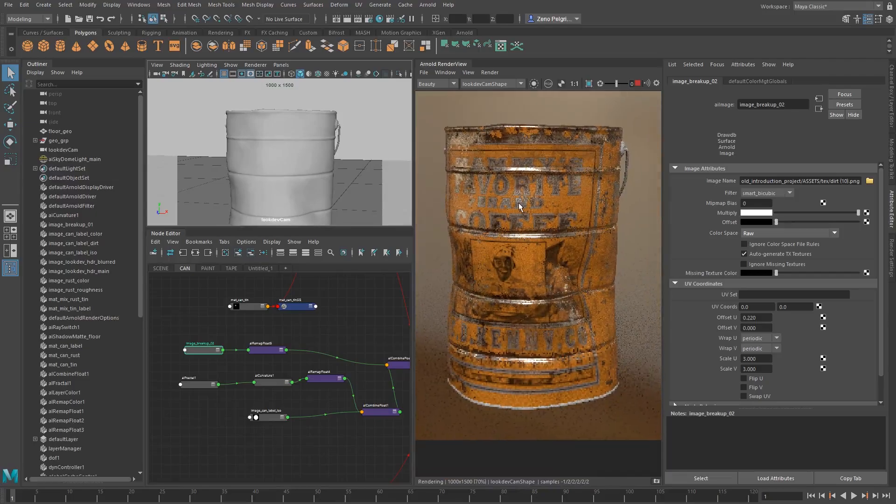
# Rearrange the label mask network so image_can_label_iso sits above the branch of aiFractal1, aiCurvature1 and its remap node
pyautogui.keyDown('alt'); pyautogui.moveTo(365, 332); pyautogui.dragTo(350, 292, button='middle'); pyautogui.keyUp('alt')
pyautogui.scroll(-2, 276, 348)
pyautogui.moveTo(193, 340); pyautogui.dragTo(299, 380)
pyautogui.click(210, 385)
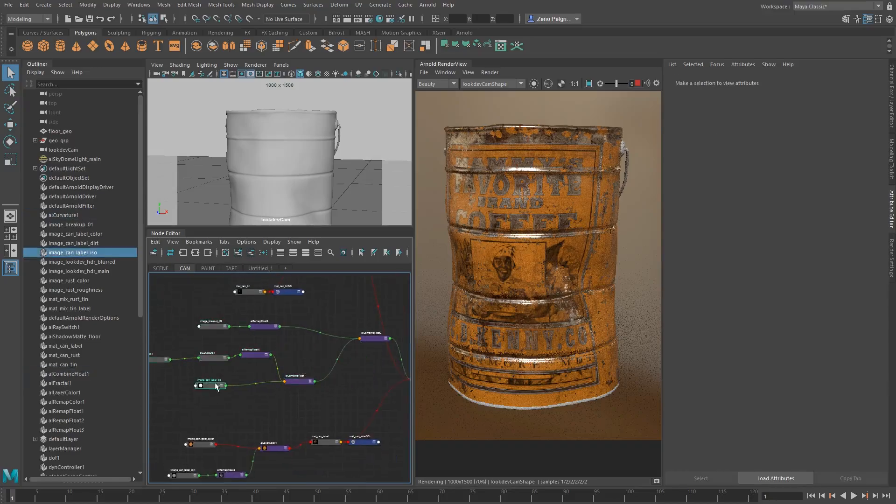
pyautogui.moveTo(210, 386); pyautogui.dragTo(230, 384)
pyautogui.keyDown('alt'); pyautogui.moveTo(190, 375); pyautogui.dragTo(258, 368, button='middle'); pyautogui.keyUp('alt')
pyautogui.moveTo(219, 334); pyautogui.dragTo(313, 355)
pyautogui.moveTo(322, 348); pyautogui.dragTo(318, 405)
pyautogui.moveTo(296, 376); pyautogui.dragTo(301, 354)
pyautogui.moveTo(220, 411); pyautogui.dragTo(223, 403)
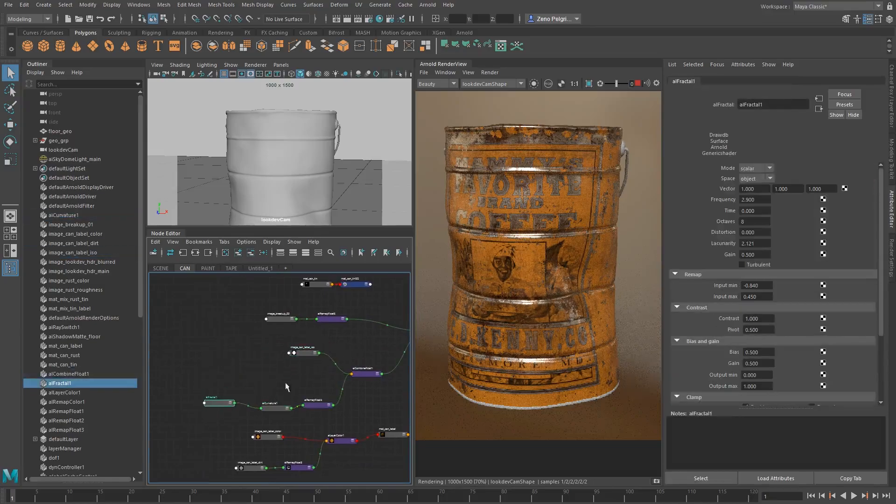
pyautogui.keyDown('alt'); pyautogui.moveTo(288, 387); pyautogui.dragTo(201, 346, button='middle'); pyautogui.keyUp('alt')
pyautogui.keyDown('alt'); pyautogui.moveTo(301, 345); pyautogui.dragTo(222, 343, button='right'); pyautogui.keyUp('alt')
pyautogui.keyDown('alt'); pyautogui.moveTo(222, 344); pyautogui.dragTo(217, 350, button='middle'); pyautogui.keyUp('alt')
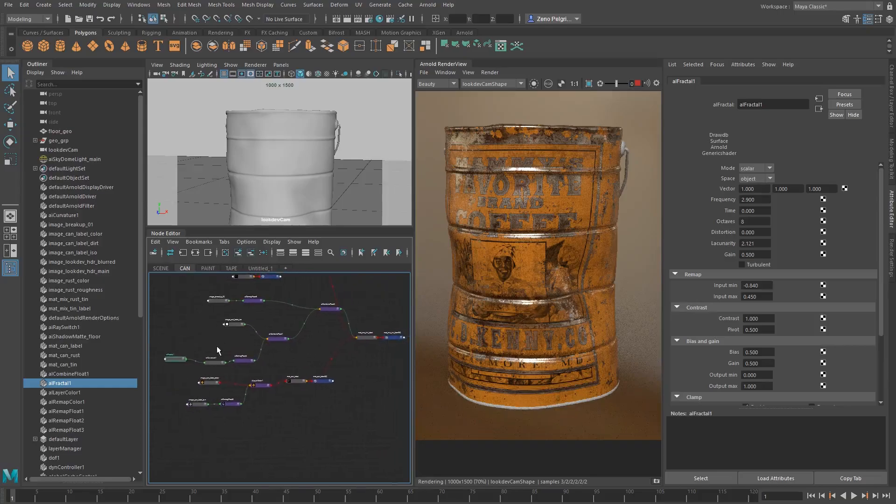
# Stop the interactive render and store a snapshot of the whole can with its worn label
pyautogui.scroll(2, 565, 201)
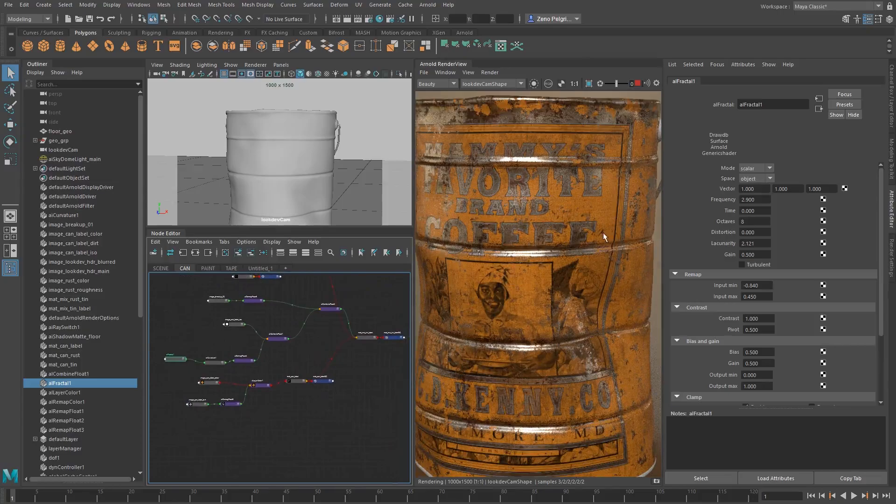
pyautogui.moveTo(574, 246); pyautogui.dragTo(618, 247, button='middle')
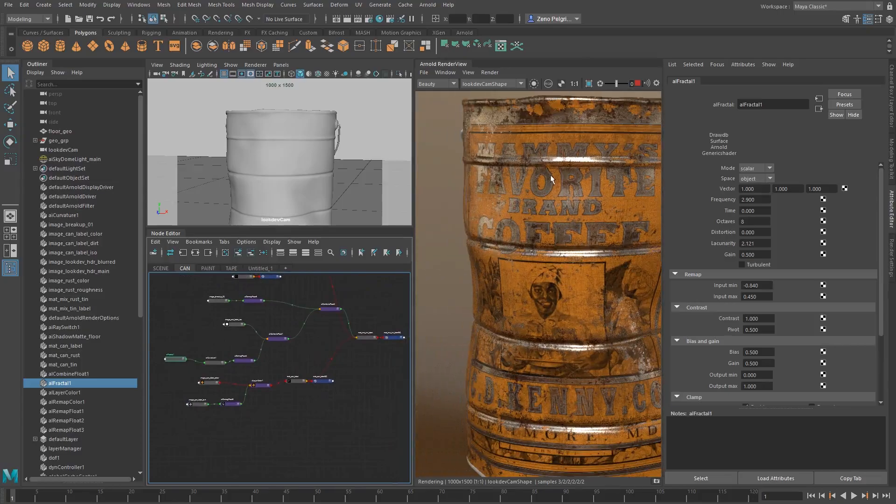
pyautogui.moveTo(585, 293); pyautogui.dragTo(540, 233, button='middle')
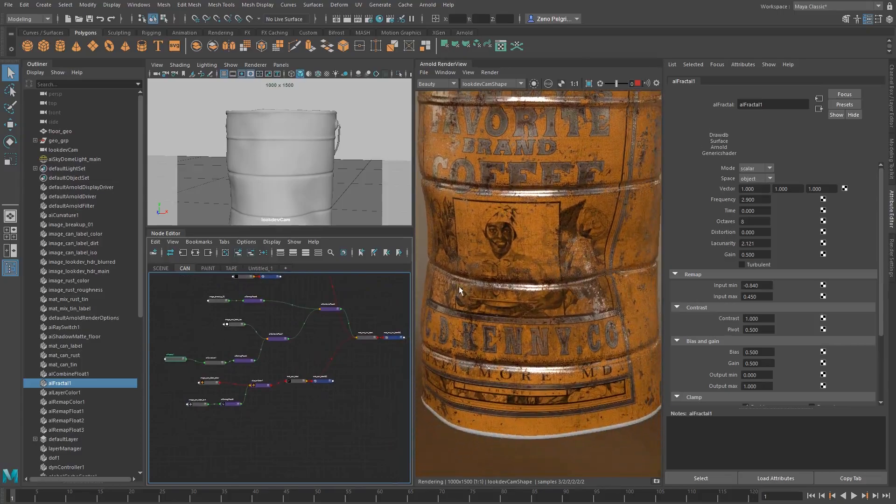
pyautogui.moveTo(594, 314); pyautogui.dragTo(570, 229, button='middle')
pyautogui.scroll(-3, 572, 238)
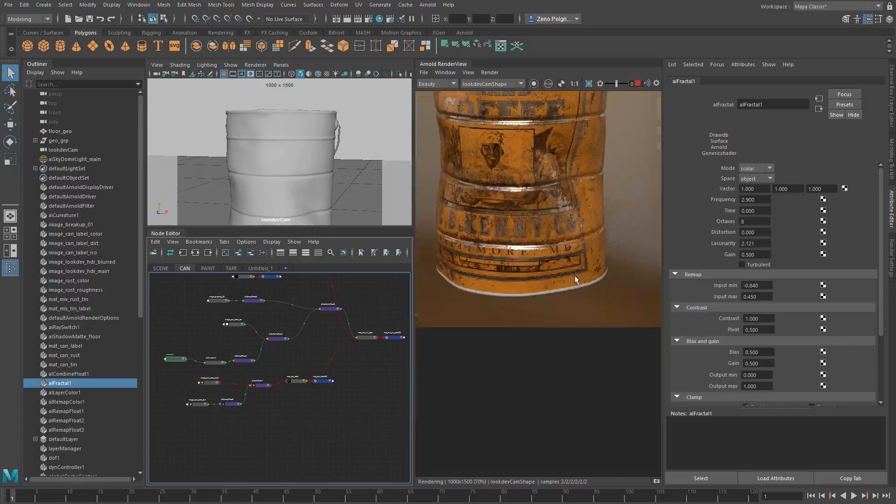
pyautogui.moveTo(575, 276); pyautogui.dragTo(581, 366, button='middle')
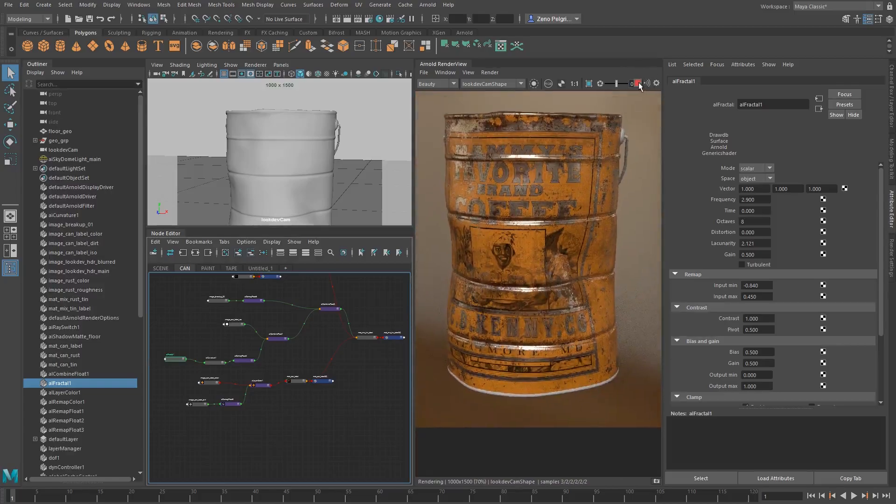
pyautogui.moveTo(550, 246); pyautogui.dragTo(548, 257, button='middle')
pyautogui.click(657, 481)
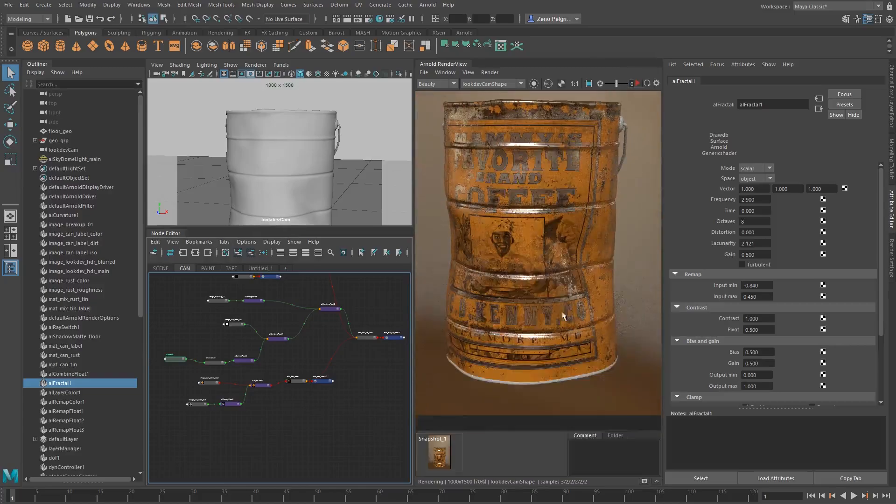
# Create an aiStandardSurface material in empty space below the label material network
pyautogui.moveTo(287, 384); pyautogui.dragTo(237, 345, button='middle')
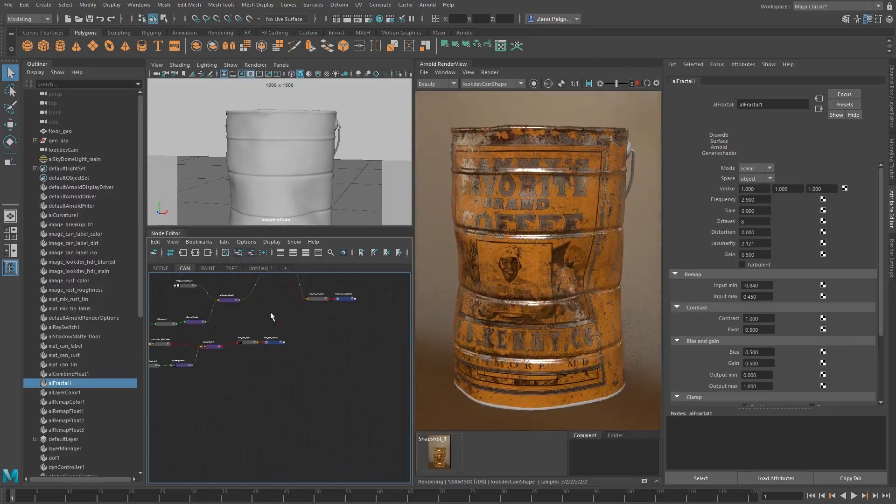
pyautogui.moveTo(318, 394); pyautogui.dragTo(278, 368, button='middle')
pyautogui.click(278, 368)
pyautogui.press('Tab')
pyautogui.write('ais')
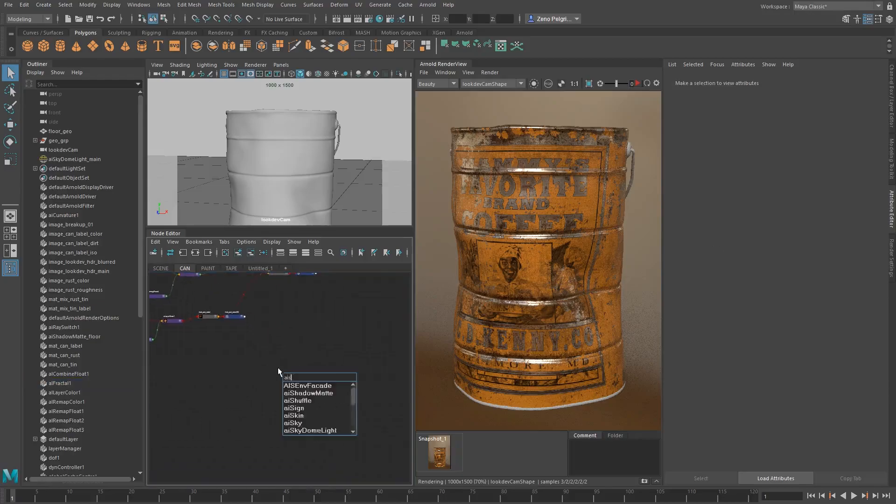
pyautogui.write('tna')
pyautogui.press('BackSpace')
pyautogui.press('BackSpace')
pyautogui.write('a')
pyautogui.press('Down')
pyautogui.press('Down')
pyautogui.press('Down')
pyautogui.press('Down')
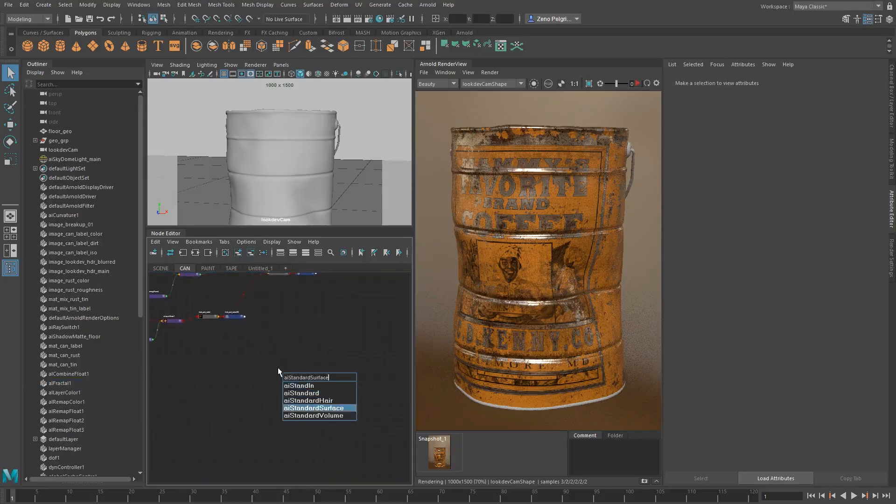
pyautogui.press('Return')
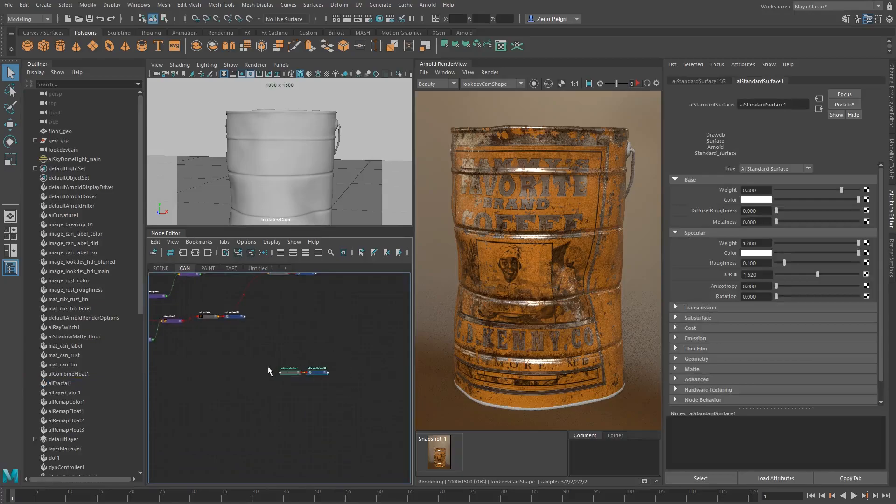
# Rename the new surface material mat_can_paint and its shading group mat_can_paintSG
pyautogui.scroll(4, 288, 374)
pyautogui.doubleClick(291, 358)
pyautogui.write('mat')
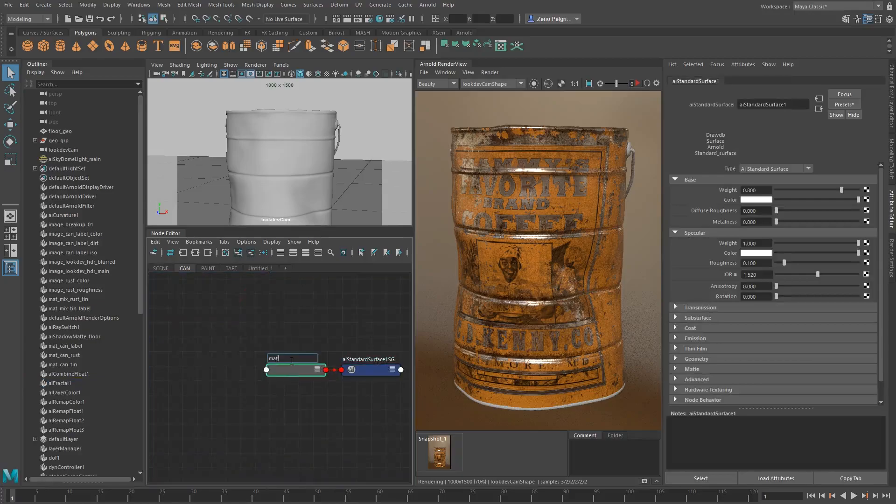
pyautogui.write(' can paint')
pyautogui.press('Return')
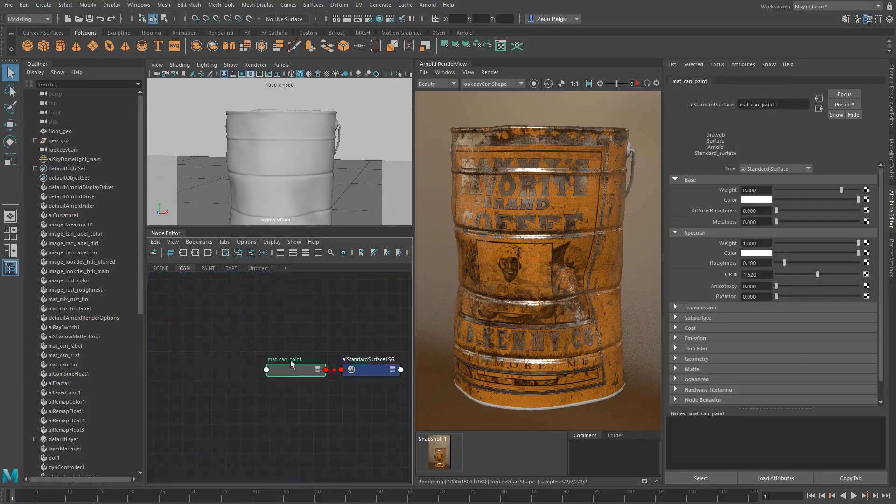
pyautogui.doubleClick(291, 361)
pyautogui.hotkey('ctrl', 'c')
pyautogui.doubleClick(379, 359)
pyautogui.hotkey('ctrl', 'v')
pyautogui.write('SG')
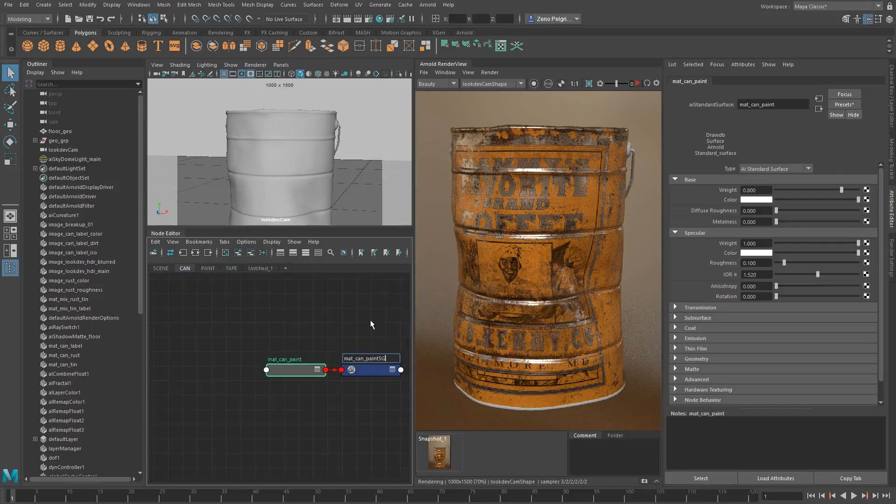
pyautogui.press('Return')
# Create an aiMixShader node between the mat_mix_tin_label and mat_can_paint nodes
pyautogui.scroll(-3, 370, 321)
pyautogui.keyDown('alt'); pyautogui.moveTo(267, 312); pyautogui.dragTo(295, 403, button='middle'); pyautogui.keyUp('alt')
pyautogui.scroll(-1, 295, 393)
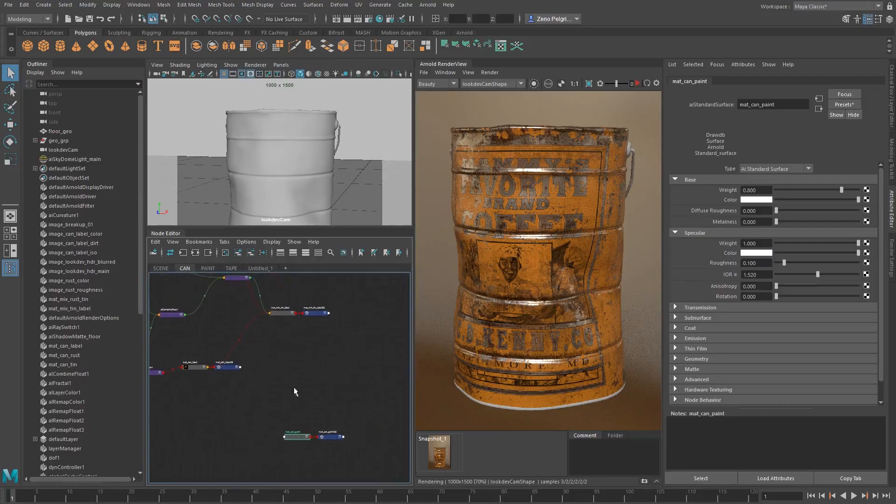
pyautogui.click(360, 361)
pyautogui.press('Tab')
pyautogui.write('aiMixShader')
pyautogui.press('Down')
pyautogui.press('Return')
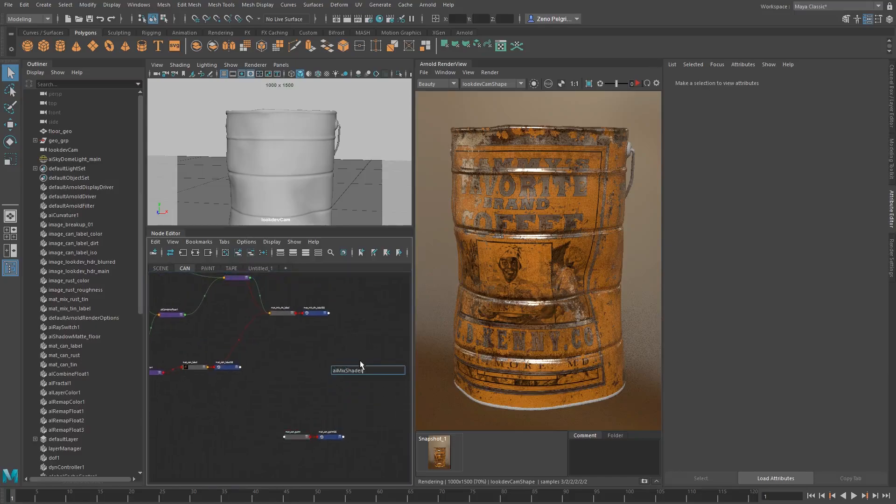
pyautogui.press('Return')
# Connect mat_mix_tin_label to shader1 and mat_can_paint to shader2 of the new mix shader
pyautogui.moveTo(288, 309); pyautogui.dragTo(743, 201, button='middle')
pyautogui.moveTo(295, 437); pyautogui.dragTo(765, 212, button='middle')
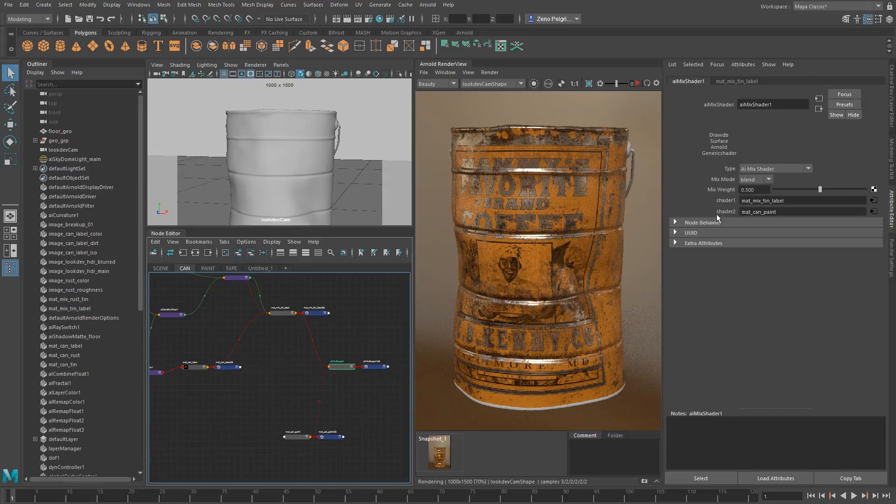
pyautogui.moveTo(331, 408); pyautogui.dragTo(321, 374, button='middle')
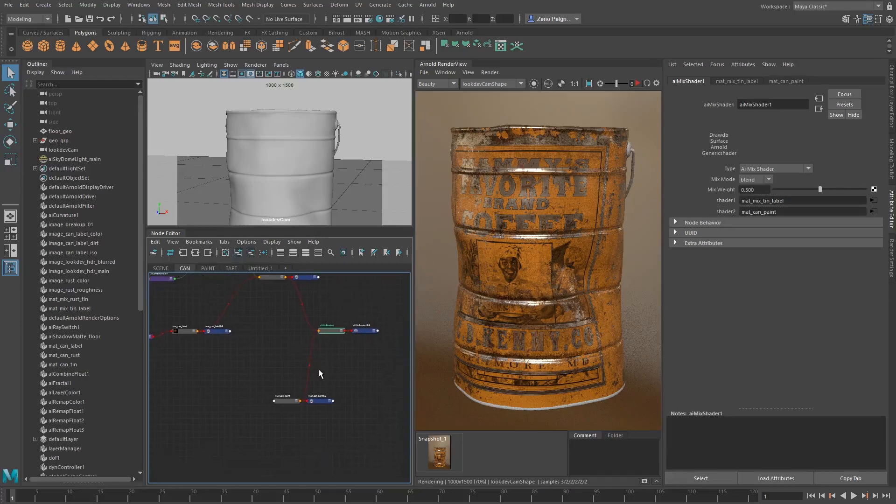
# Assign aiMixShader1 to the coffee can's main mesh and rename the shader mat_mix_label_paint
pyautogui.click(558, 231)
pyautogui.click(329, 333)
pyautogui.press('f')
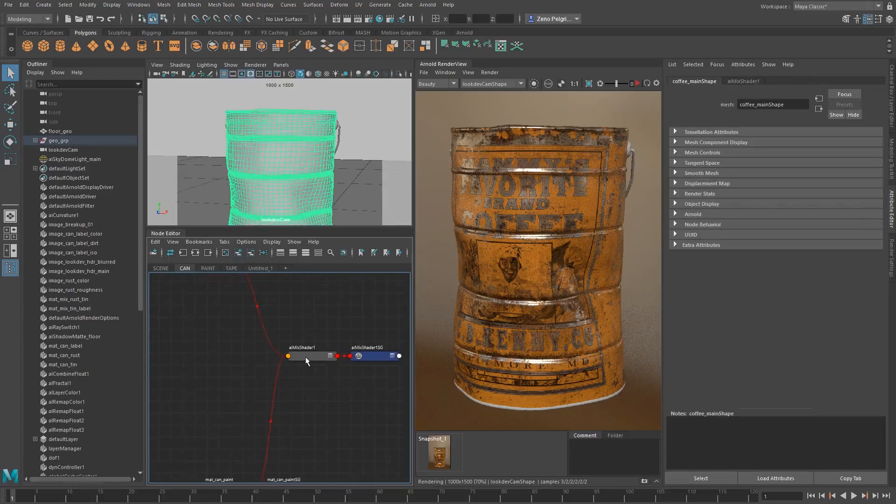
pyautogui.doubleClick(307, 349)
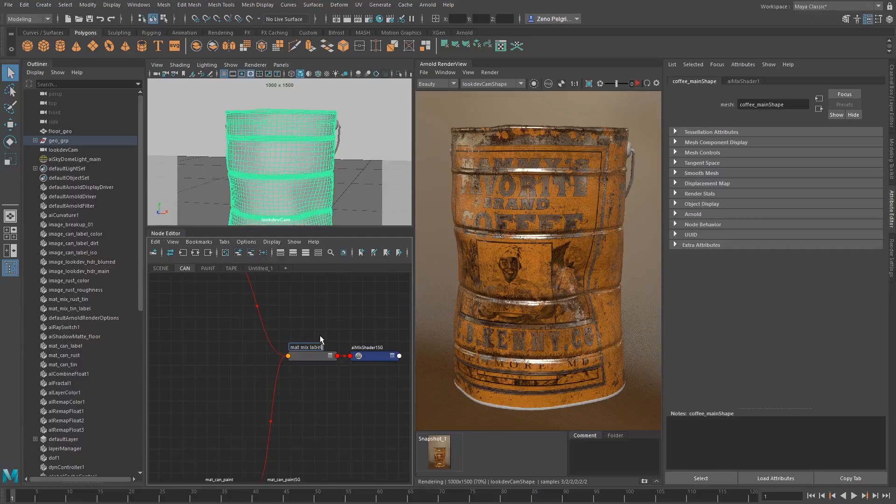
pyautogui.write('mat_mix_label_paint')
pyautogui.press('Return')
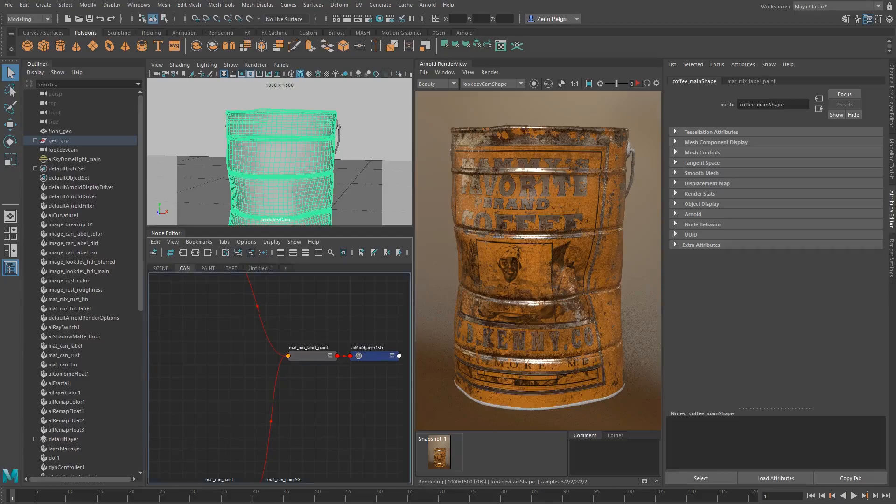
# Create an aiImage node and place it in line with mat_can_paint, on its input side
pyautogui.keyDown('alt'); pyautogui.moveTo(305, 374); pyautogui.dragTo(285, 316, button='middle'); pyautogui.keyUp('alt')
pyautogui.scroll(-2, 210, 369)
pyautogui.keyDown('alt'); pyautogui.moveTo(175, 379); pyautogui.dragTo(272, 364, button='middle'); pyautogui.keyUp('alt')
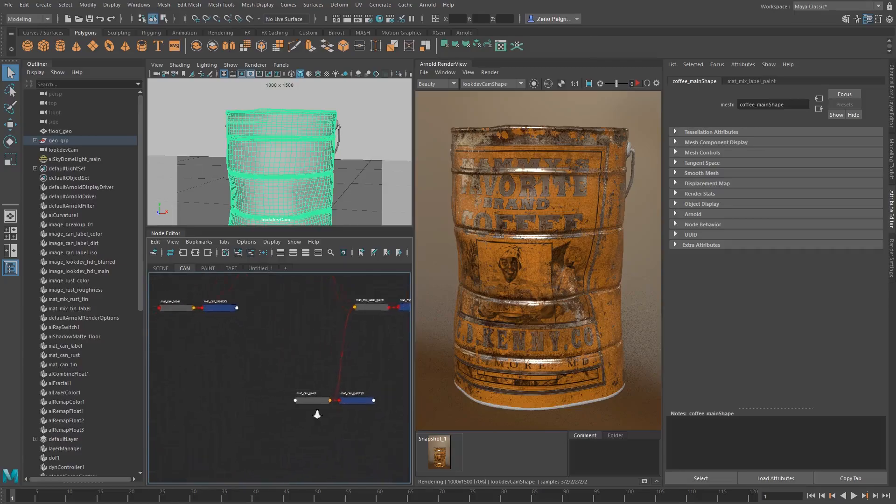
pyautogui.scroll(2, 314, 410)
pyautogui.keyDown('alt'); pyautogui.moveTo(301, 407); pyautogui.dragTo(353, 375, button='middle'); pyautogui.keyUp('alt')
pyautogui.keyDown('alt'); pyautogui.moveTo(282, 369); pyautogui.dragTo(249, 409, button='middle'); pyautogui.keyUp('alt')
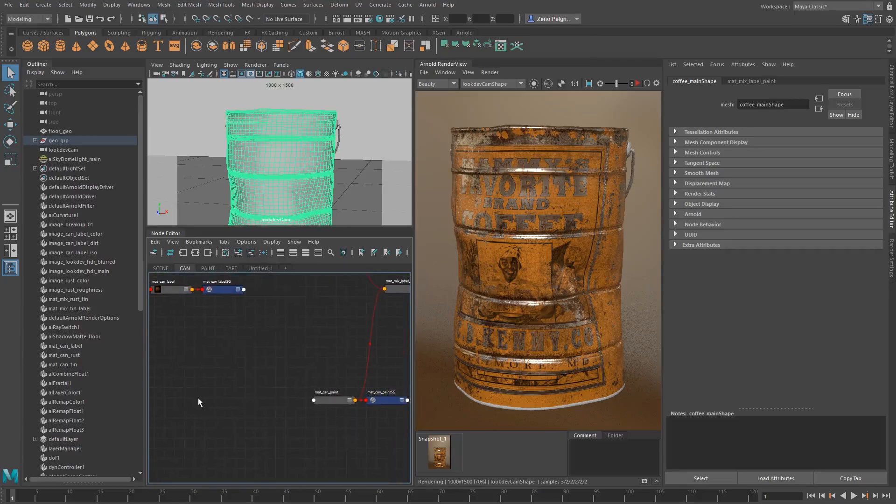
pyautogui.press('Tab')
pyautogui.write('aii')
pyautogui.press('Down')
pyautogui.press('Return')
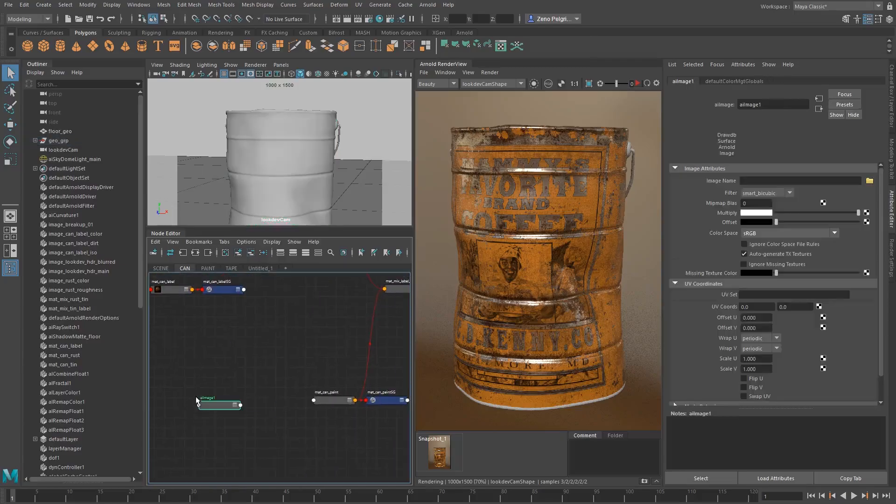
pyautogui.click(223, 394)
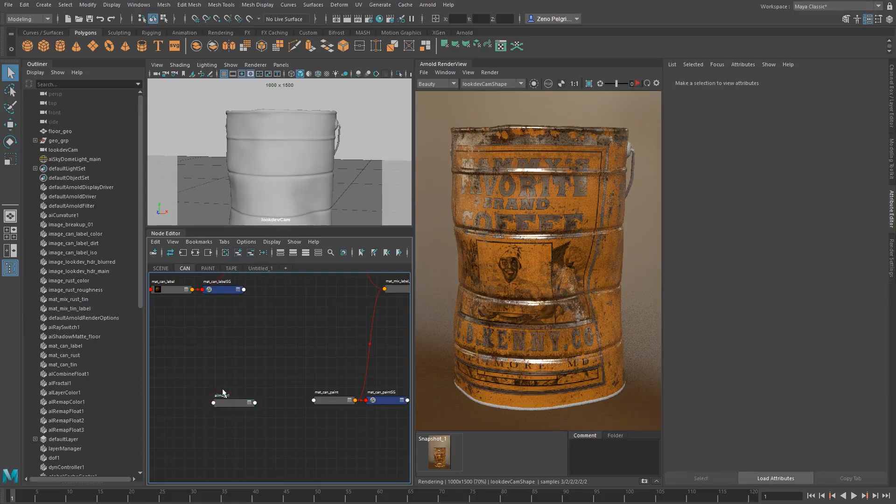
pyautogui.moveTo(231, 402); pyautogui.dragTo(234, 402)
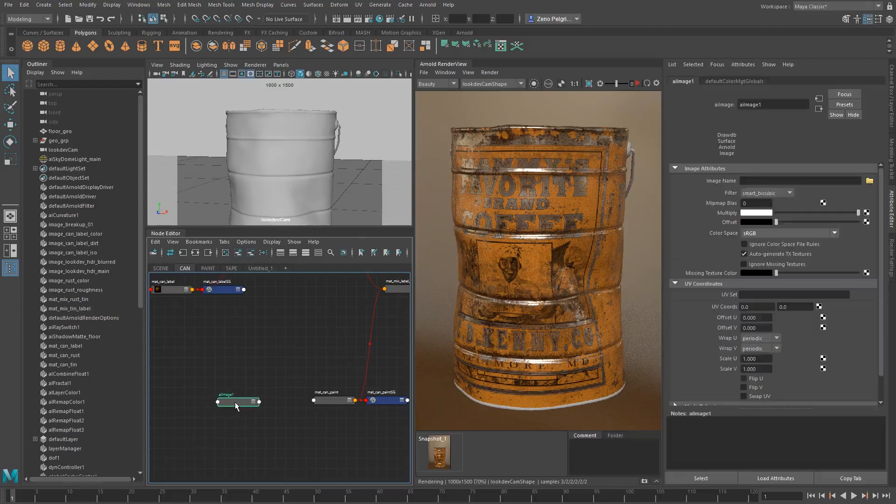
# Load color_paint.1001.tif into the new image node and rename the node image_can_paint_color
pyautogui.click(870, 181)
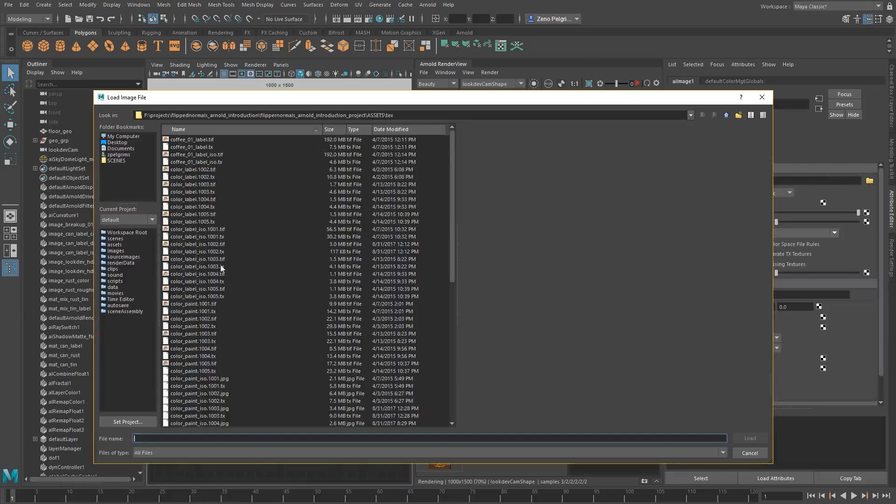
pyautogui.click(234, 303)
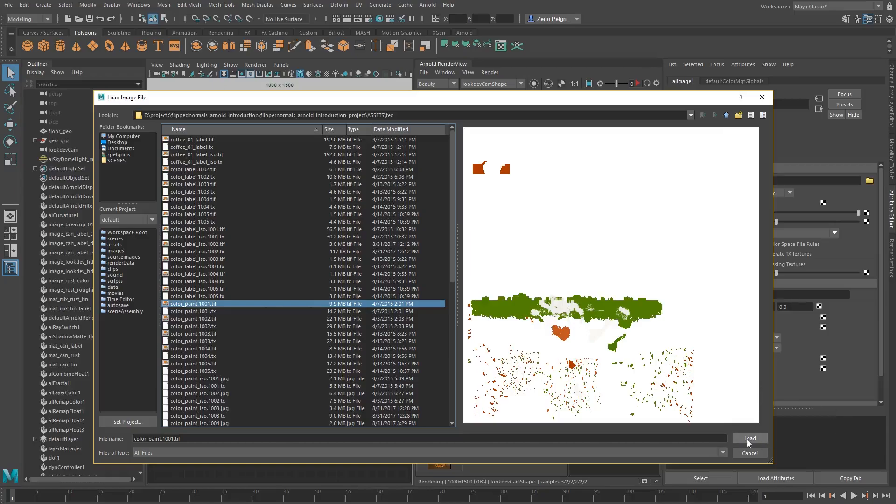
pyautogui.click(749, 439)
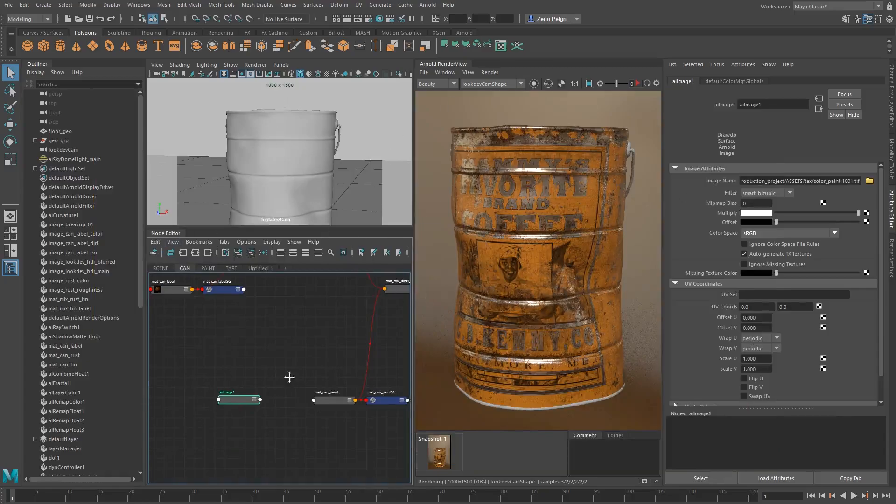
pyautogui.keyDown('alt'); pyautogui.moveTo(289, 377); pyautogui.dragTo(291, 369, button='middle'); pyautogui.keyUp('alt')
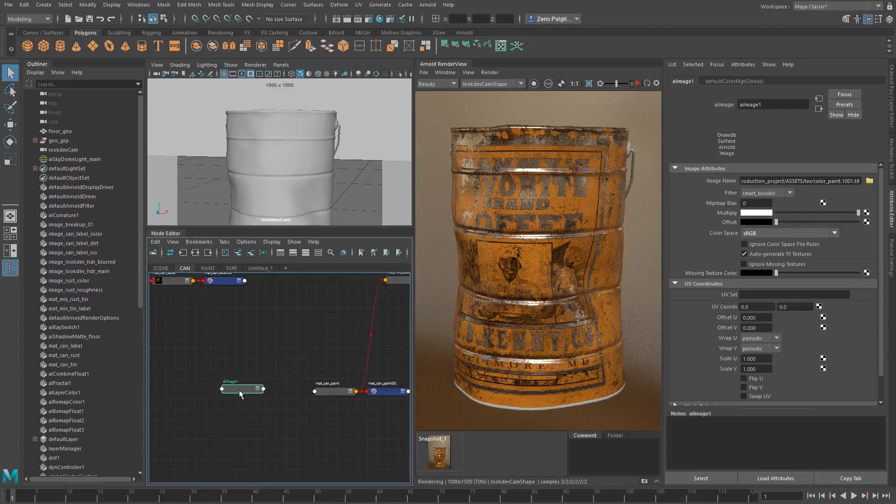
pyautogui.doubleClick(233, 382)
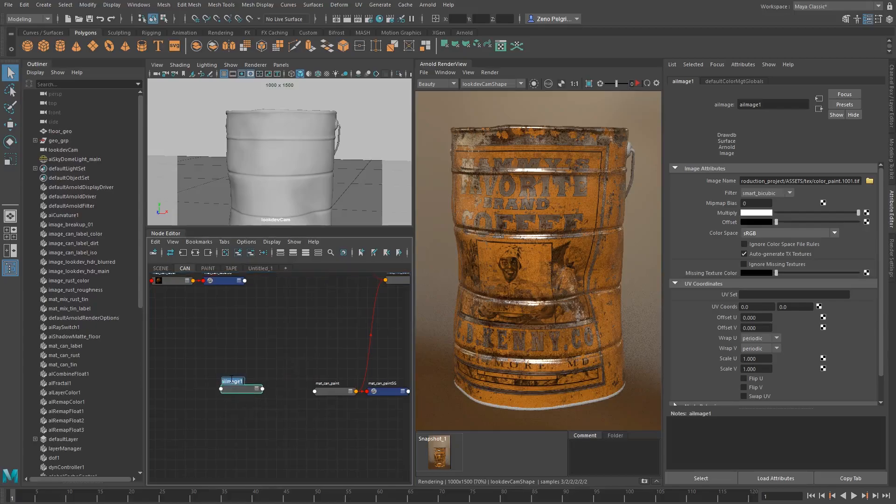
pyautogui.write('iam')
pyautogui.press('Return')
pyautogui.click(243, 400)
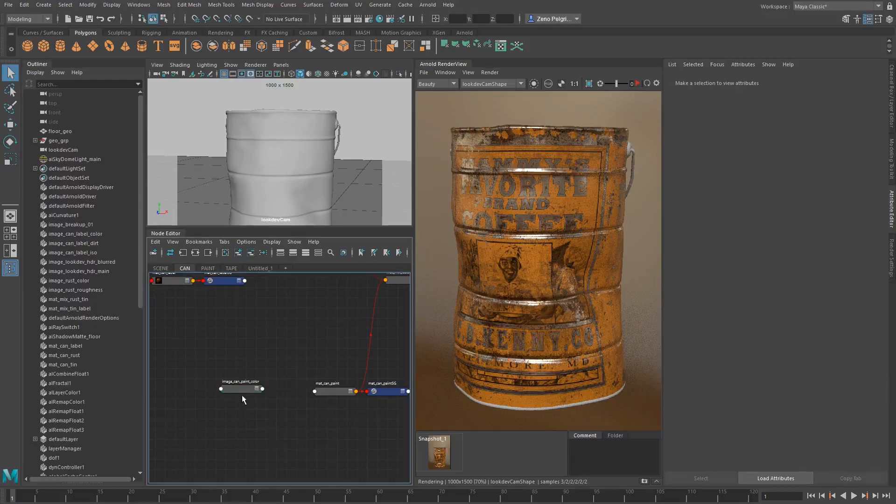
# Duplicate image_can_paint_color, place the copy above the original, and load color_paint_iso.1001.jpg into it
pyautogui.click(251, 389)
pyautogui.hotkey('ctrl', 'd')
pyautogui.moveTo(281, 335); pyautogui.dragTo(245, 343)
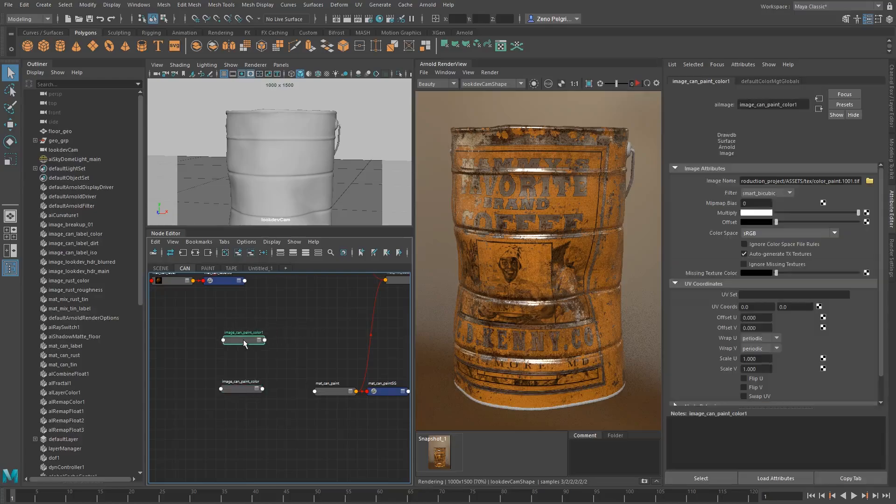
pyautogui.click(869, 181)
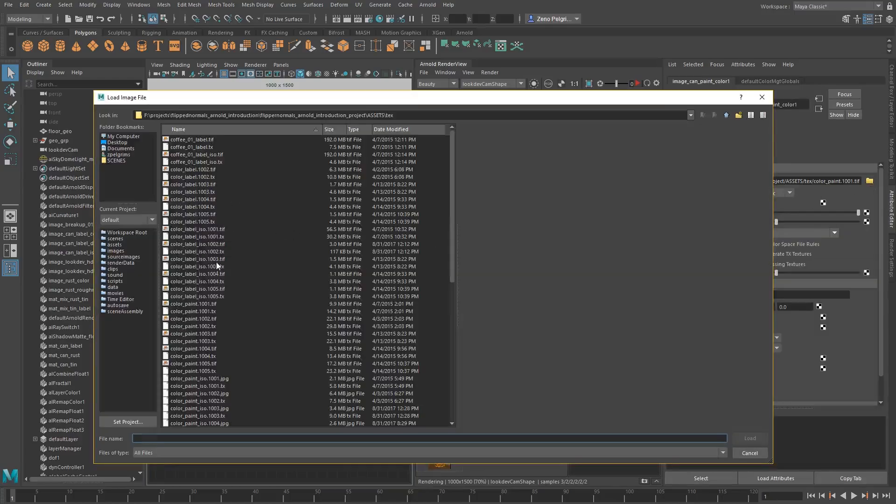
pyautogui.click(203, 266)
pyautogui.scroll(-1, 209, 382)
pyautogui.click(422, 357)
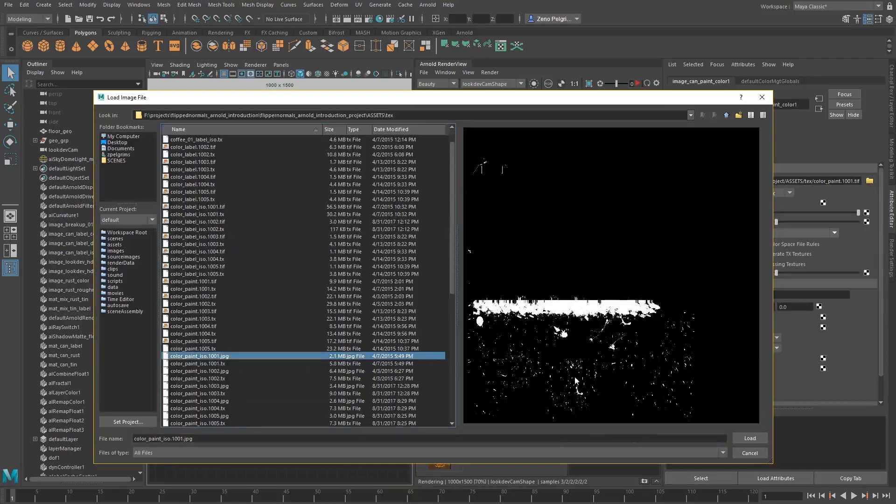
pyautogui.click(751, 439)
# Rename the duplicated image node image_can_paint_iso
pyautogui.doubleClick(242, 332)
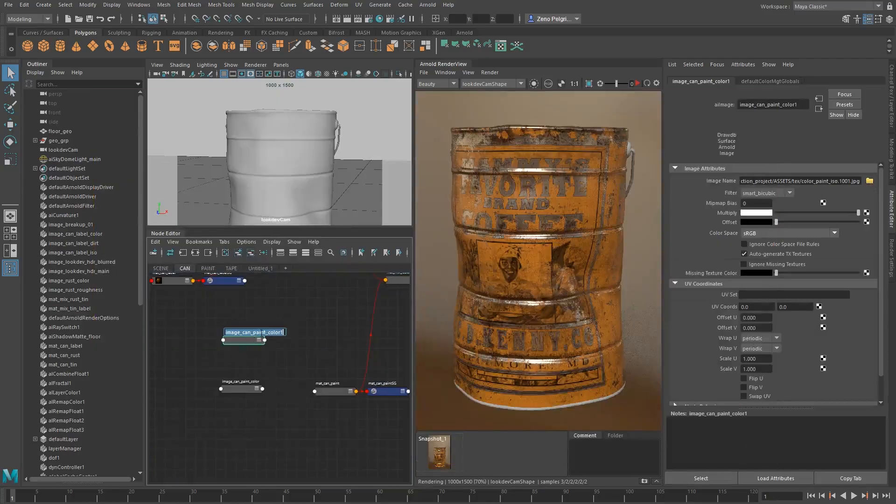
pyautogui.hotkey('shift', 'End')
pyautogui.press('BackSpace')
pyautogui.press('BackSpace')
pyautogui.write('iso')
pyautogui.press('Return')
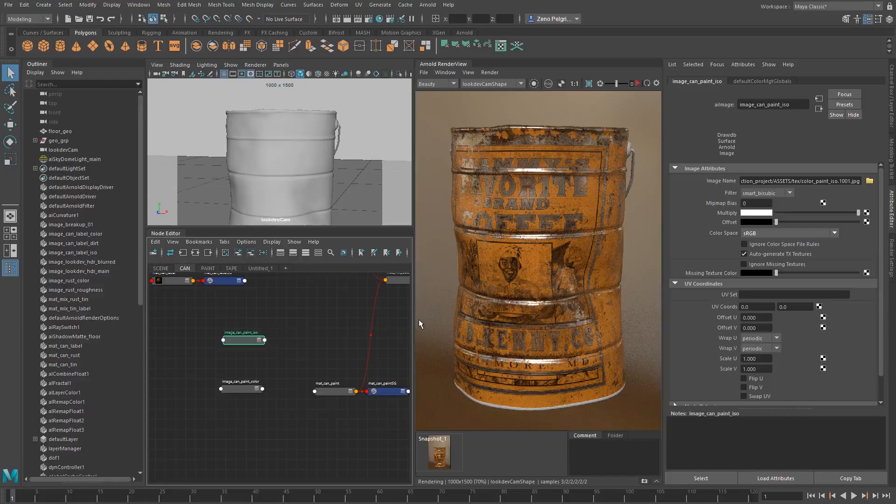
# Connect outColorR of image_can_paint_iso to the mix input of mat_mix_label_paint
pyautogui.moveTo(348, 344); pyautogui.dragTo(316, 374, button='middle')
pyautogui.click(375, 302)
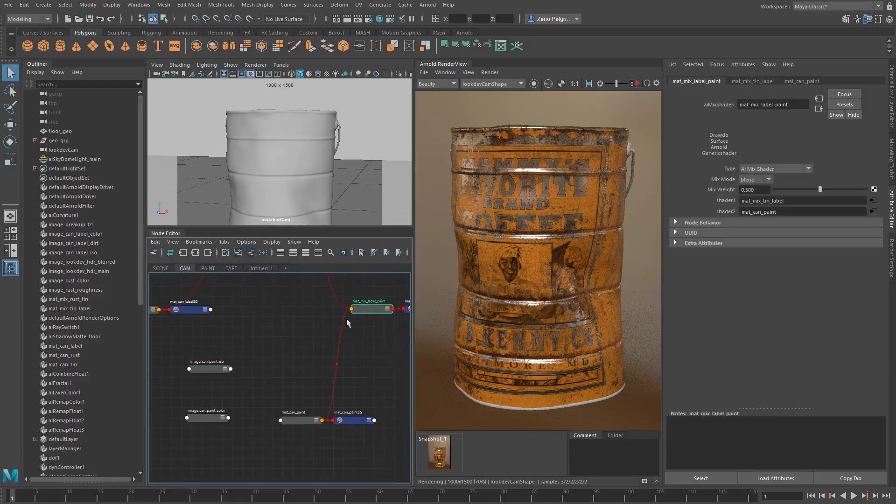
pyautogui.moveTo(211, 368); pyautogui.dragTo(722, 187, button='middle')
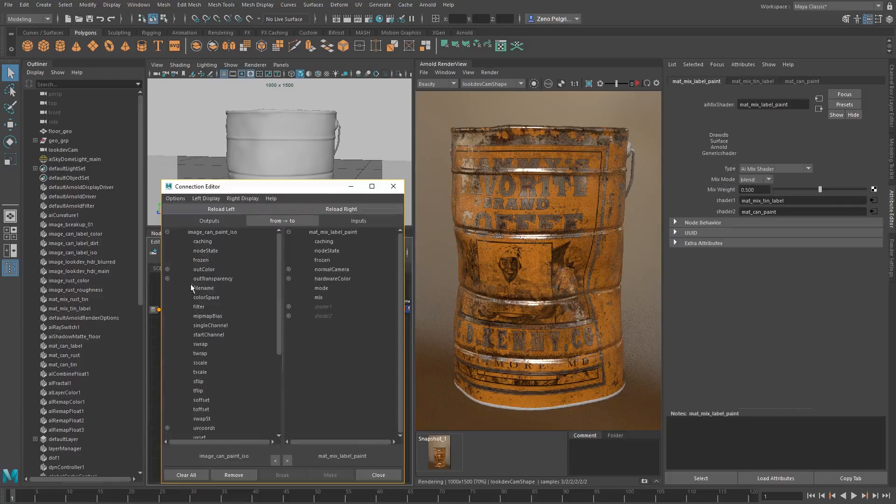
pyautogui.click(167, 269)
pyautogui.click(212, 278)
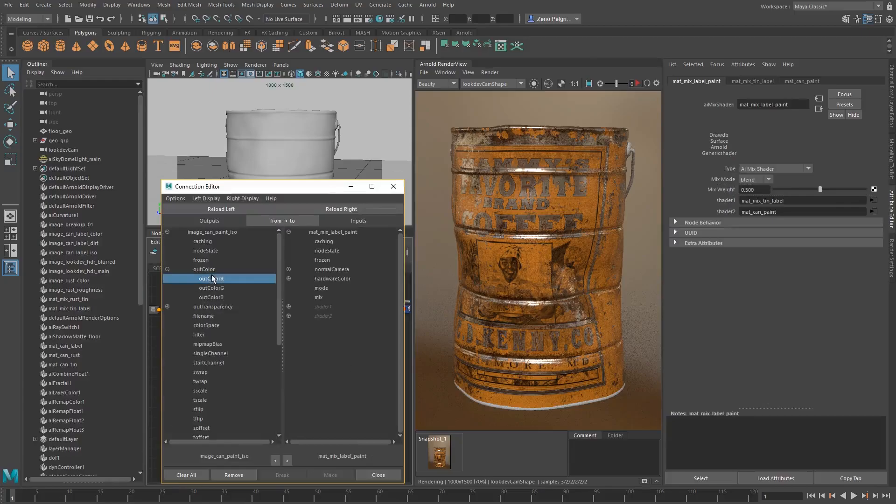
pyautogui.click(319, 297)
pyautogui.click(394, 187)
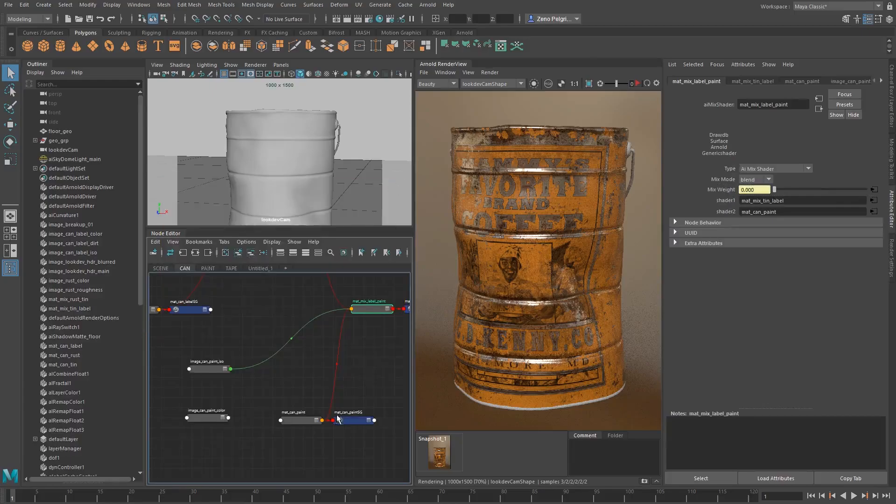
# Connect image_can_paint_color to the base color of mat_can_paint and set its base weight to 1
pyautogui.click(295, 417)
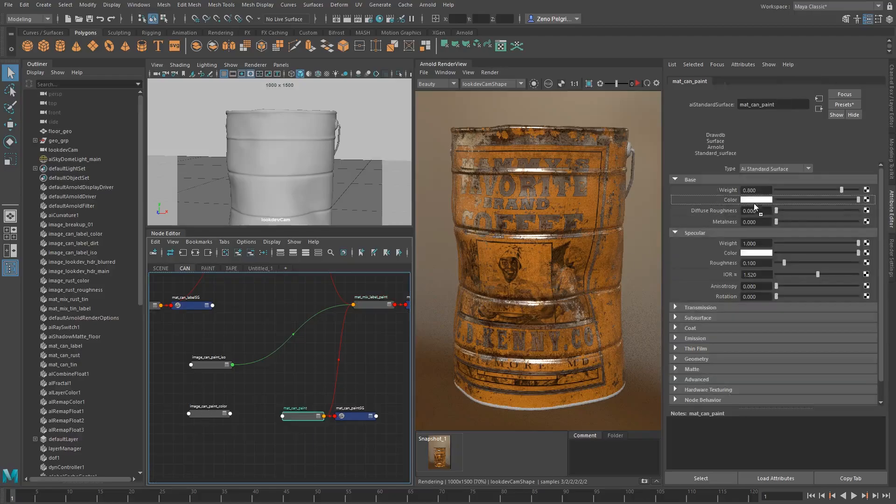
pyautogui.moveTo(755, 204); pyautogui.dragTo(733, 200, button='middle')
pyautogui.moveTo(841, 190); pyautogui.dragTo(876, 193)
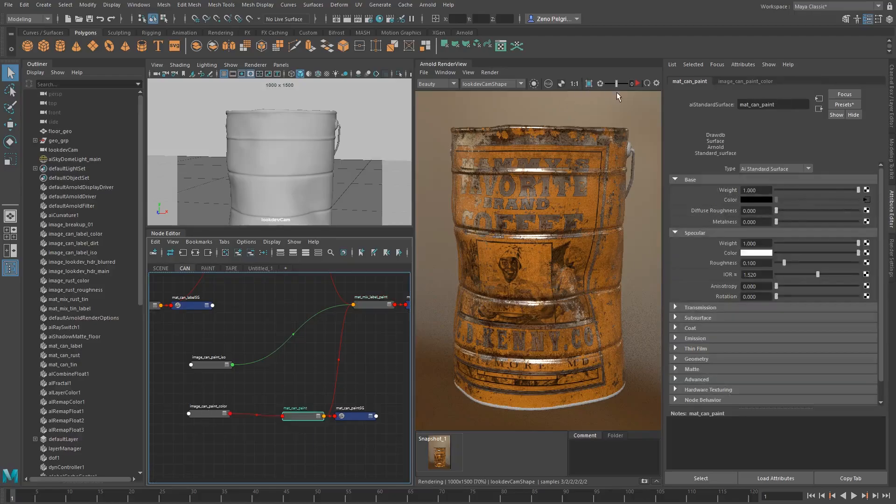
# Render the can with the new paint layer and isolate the mat_can_paint shader to inspect it
pyautogui.keyDown('alt'); pyautogui.moveTo(217, 384); pyautogui.dragTo(186, 408, button='middle'); pyautogui.keyUp('alt')
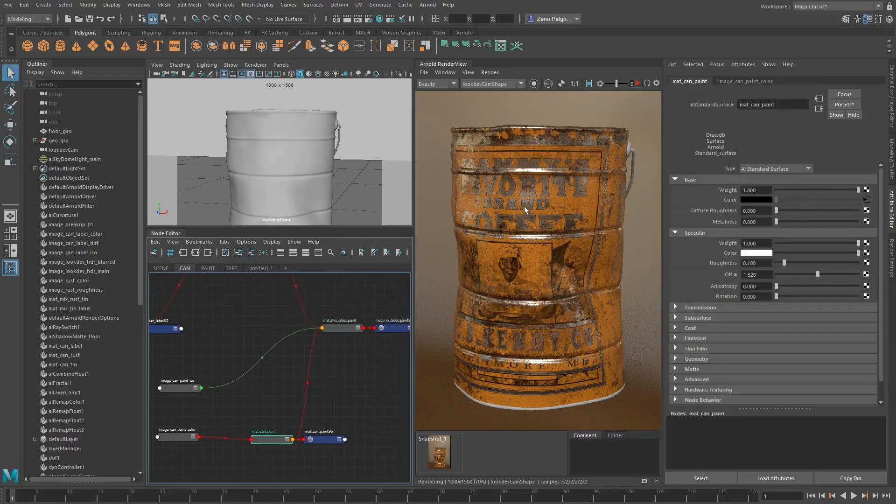
pyautogui.click(638, 83)
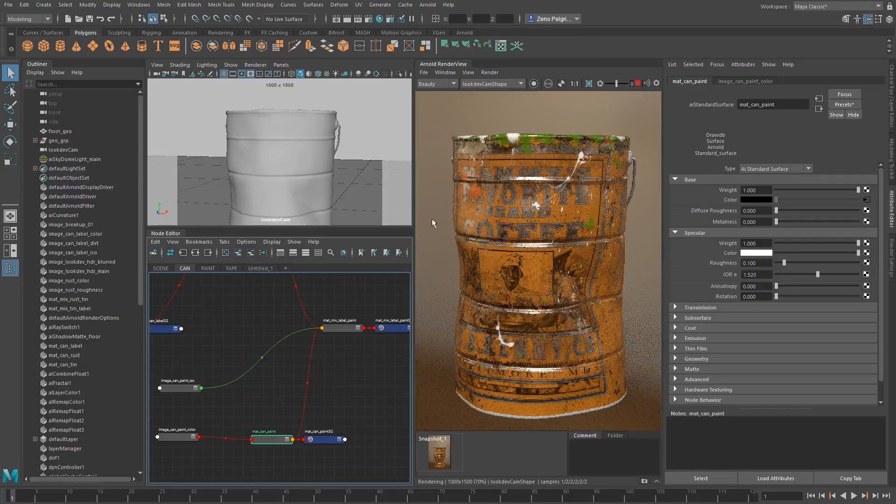
pyautogui.click(534, 84)
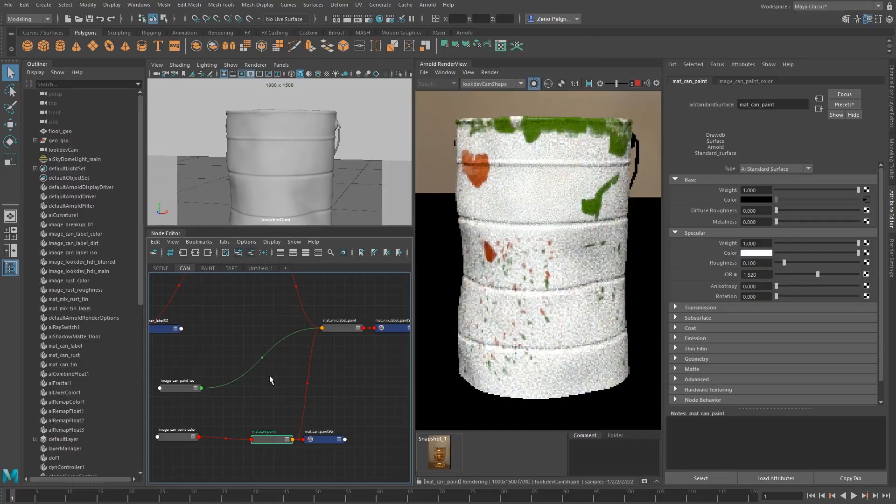
pyautogui.keyDown('alt'); pyautogui.moveTo(262, 428); pyautogui.dragTo(309, 415, button='middle'); pyautogui.keyUp('alt')
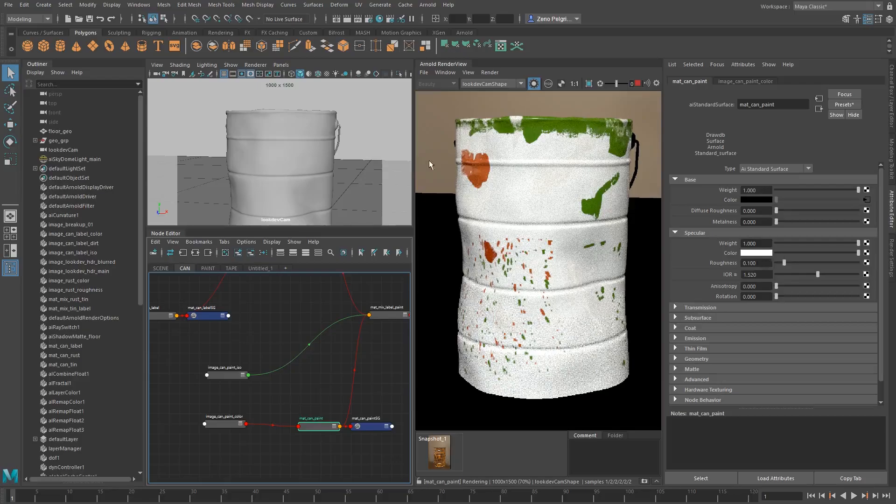
# Set the specular roughness of mat_can_paint to 0.5
pyautogui.moveTo(766, 264); pyautogui.dragTo(662, 263)
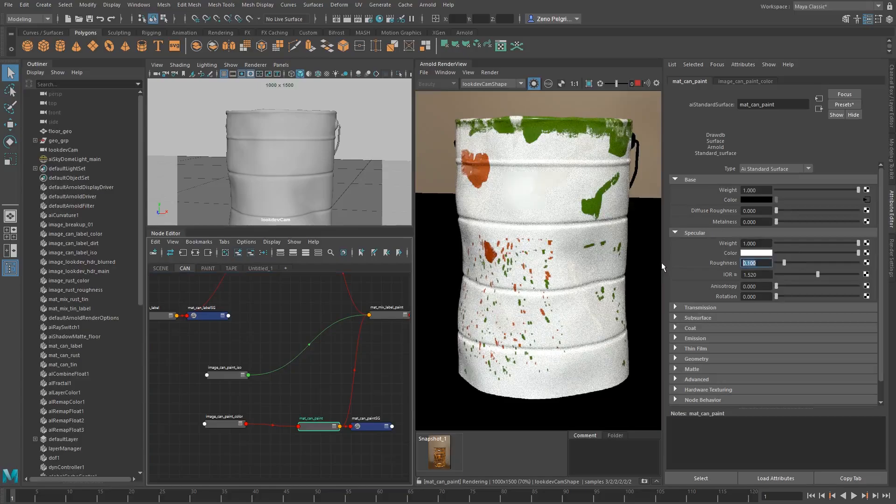
pyautogui.write('0.5')
pyautogui.press('Return')
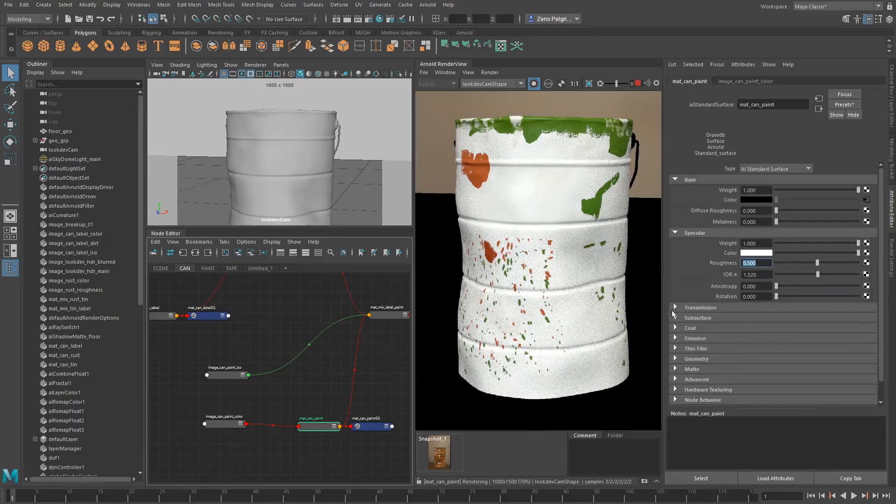
# Preview the image_can_paint_iso mask and the mat_mix_label_paint shader in isolation on the can
pyautogui.keyDown('alt'); pyautogui.moveTo(280, 377); pyautogui.dragTo(248, 360, button='middle'); pyautogui.keyUp('alt')
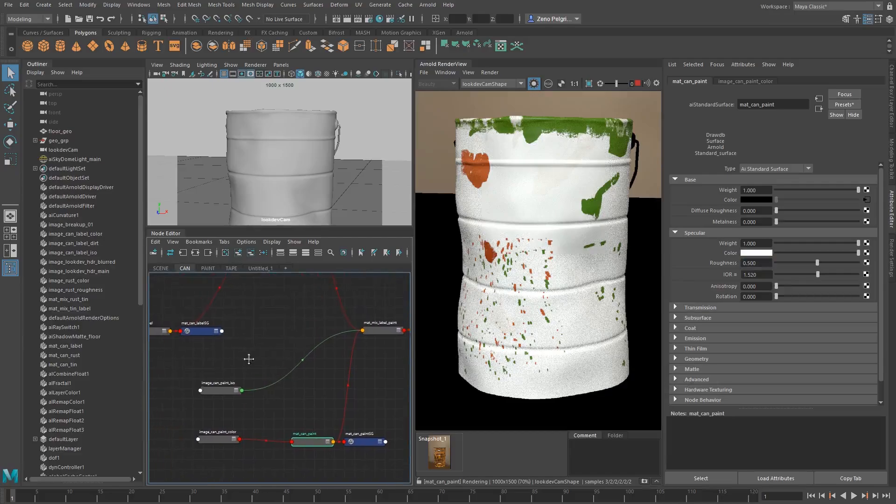
pyautogui.moveTo(224, 389)
pyautogui.mouseDown()
pyautogui.moveTo(205, 377)
pyautogui.moveTo(217, 378)
pyautogui.moveTo(216, 388)
pyautogui.moveTo(214, 376)
pyautogui.mouseUp()
pyautogui.click(224, 377)
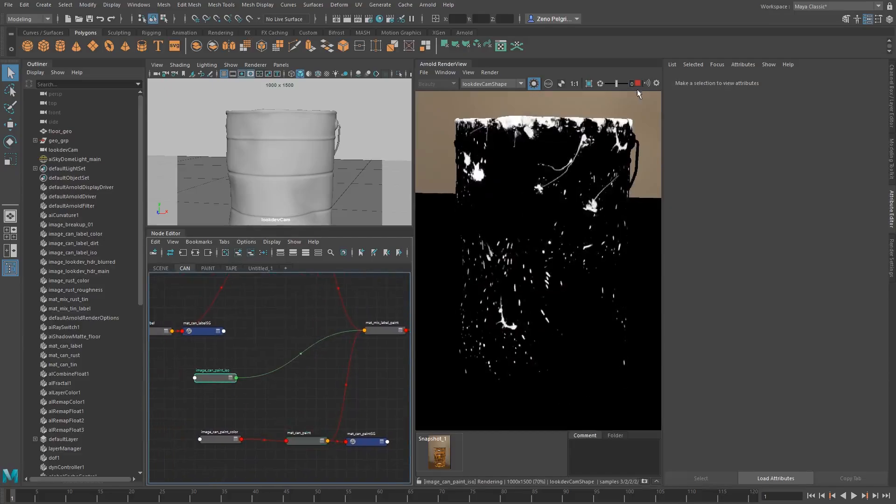
pyautogui.keyDown('alt'); pyautogui.moveTo(326, 399); pyautogui.dragTo(312, 389, button='middle'); pyautogui.keyUp('alt')
pyautogui.click(368, 321)
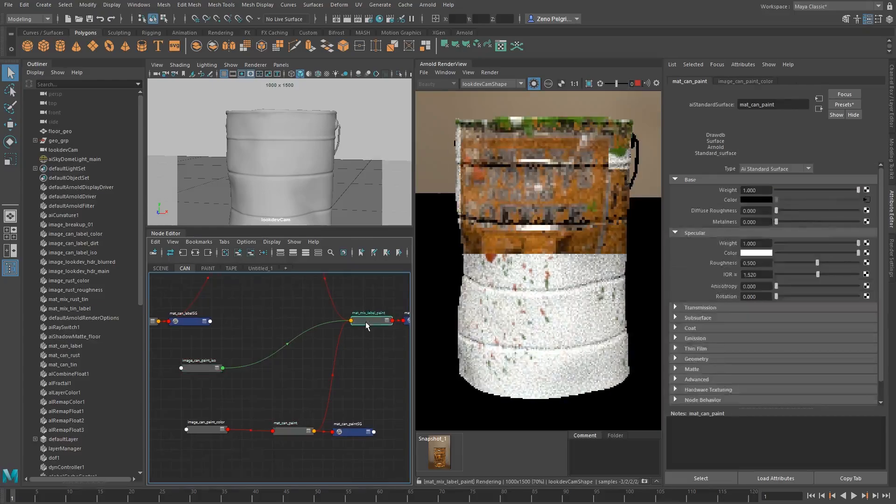
# Inspect the paint along the can's upper rim with a render region, and return to the full-frame beauty render
pyautogui.moveTo(483, 104); pyautogui.dragTo(573, 143)
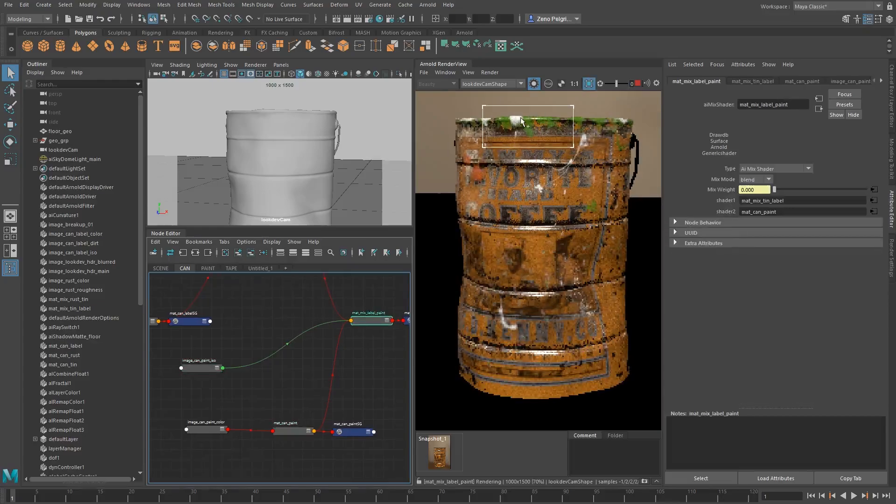
pyautogui.scroll(3, 521, 120)
pyautogui.scroll(-2, 561, 214)
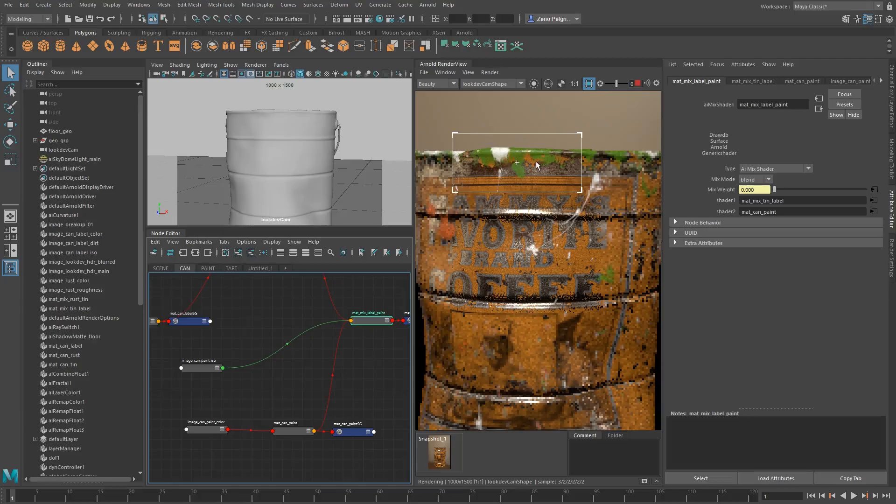
pyautogui.scroll(-1, 536, 166)
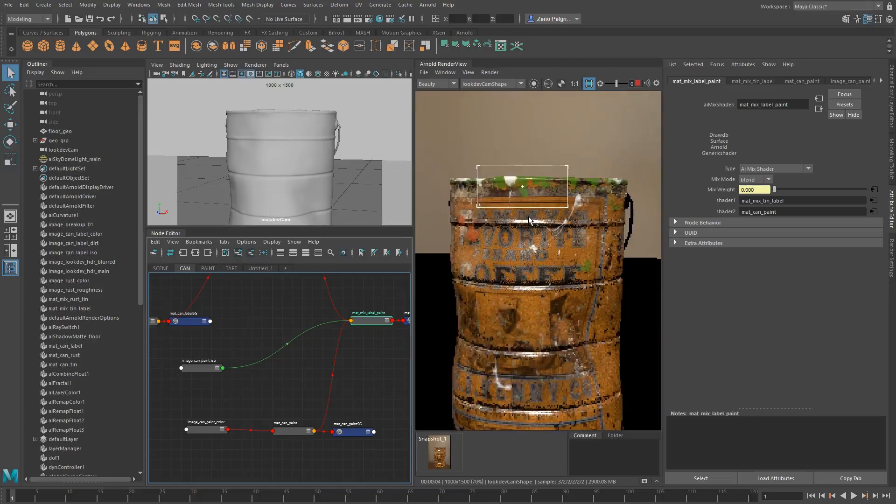
pyautogui.moveTo(530, 241); pyautogui.dragTo(537, 178, button='middle')
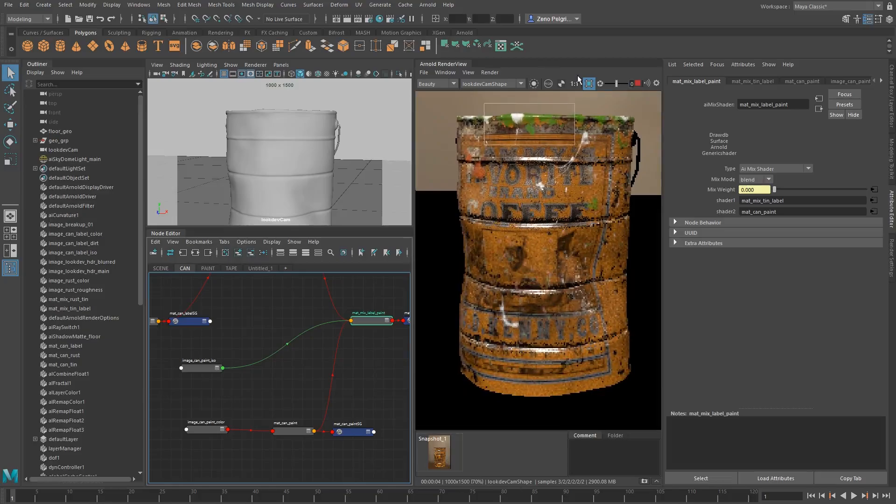
pyautogui.click(321, 356)
pyautogui.click(589, 84)
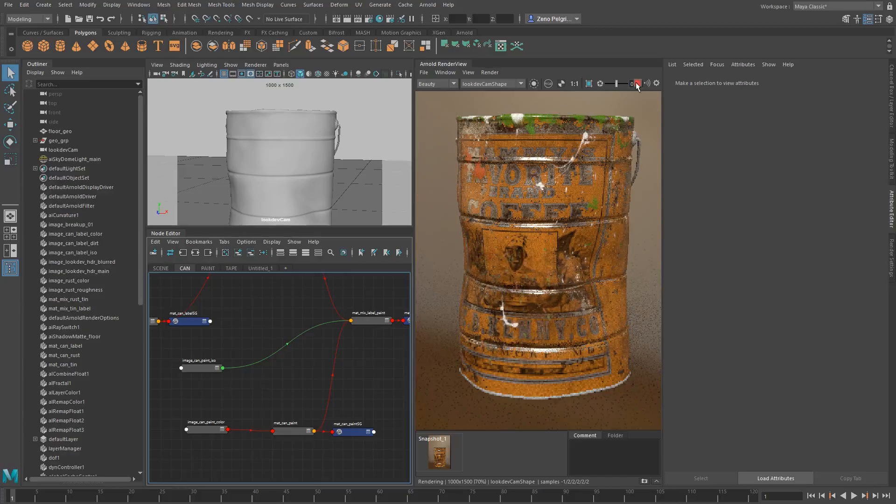
# Create another aiImage node and place it on the input side of image_can_paint_iso and image_can_paint_color
pyautogui.keyDown('alt'); pyautogui.moveTo(252, 439); pyautogui.dragTo(306, 397, button='middle'); pyautogui.keyUp('alt')
pyautogui.moveTo(258, 329); pyautogui.dragTo(260, 332)
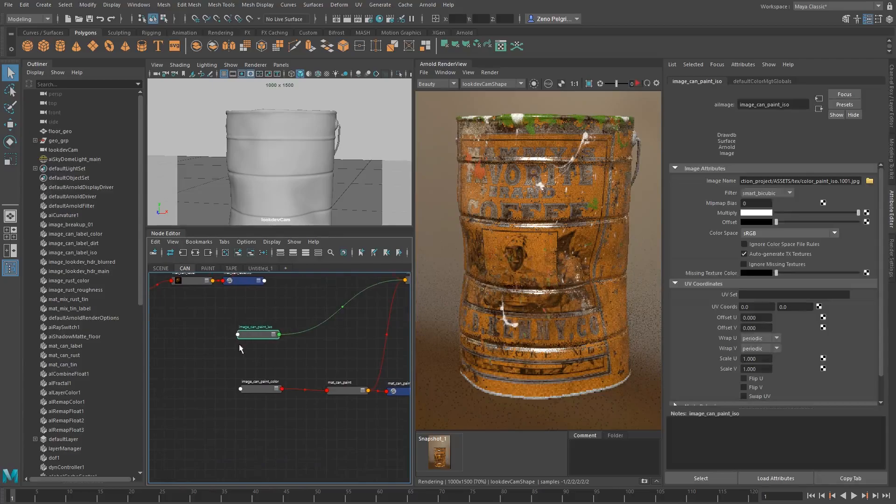
pyautogui.keyDown('alt'); pyautogui.moveTo(239, 347); pyautogui.dragTo(239, 312, button='middle'); pyautogui.keyUp('alt')
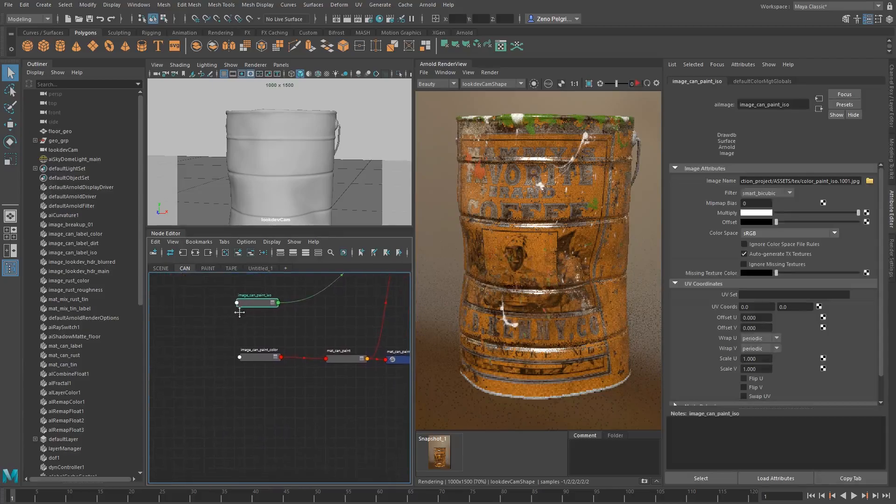
pyautogui.click(184, 341)
pyautogui.press('Tab')
pyautogui.write('aiimage')
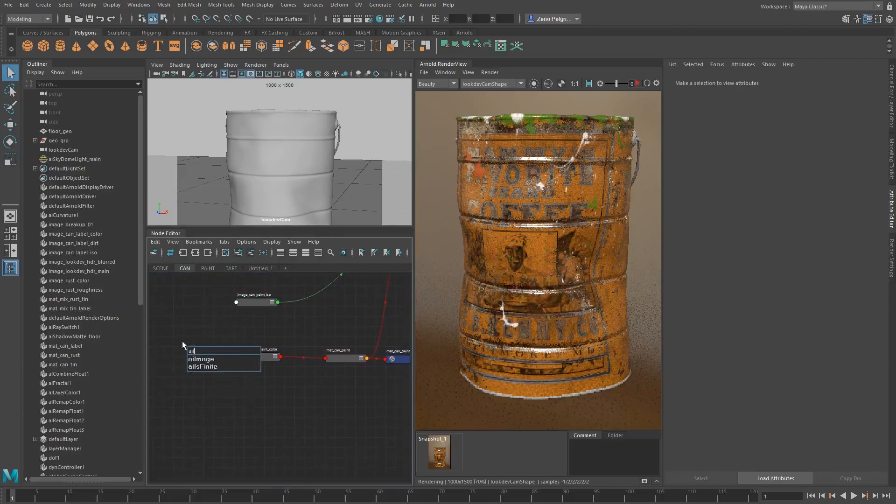
pyautogui.press('Down')
pyautogui.press('Return')
pyautogui.moveTo(188, 346); pyautogui.dragTo(182, 322)
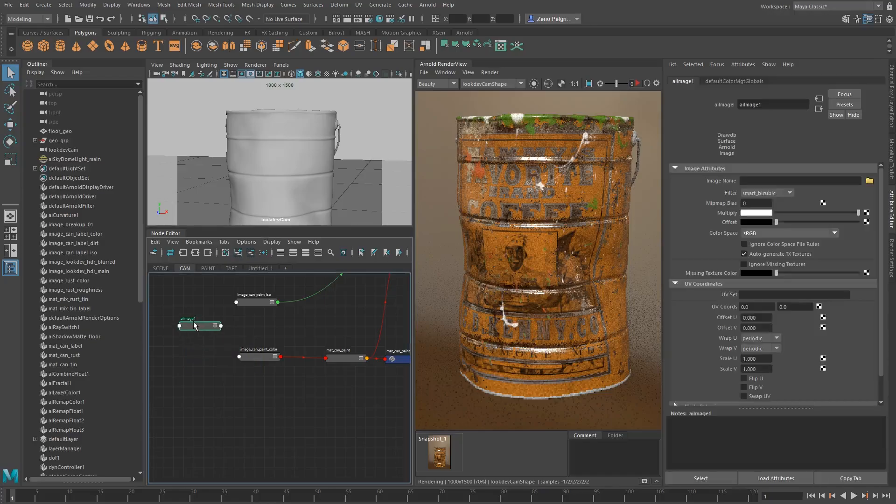
# Load color_paint_iso_blurred.tif into the new aiImage node and place the node between image_can_paint_iso and image_can_paint_color
pyautogui.click(870, 180)
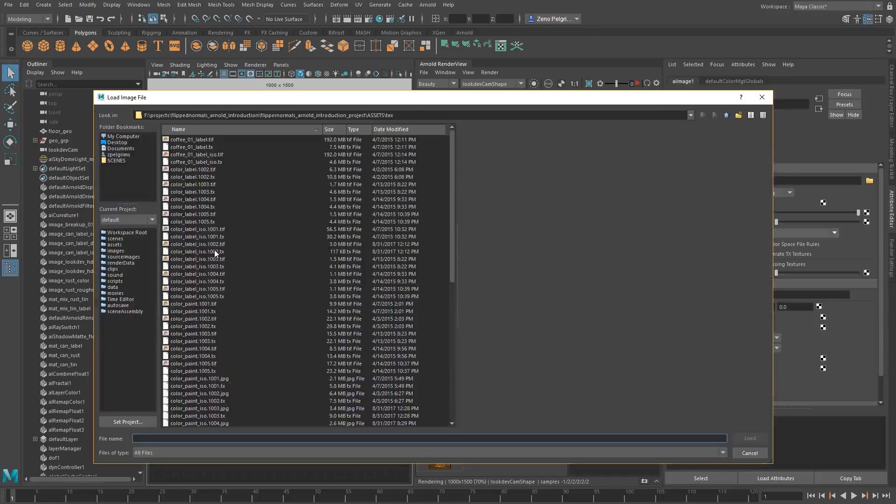
pyautogui.scroll(-5, 220, 284)
pyautogui.click(203, 341)
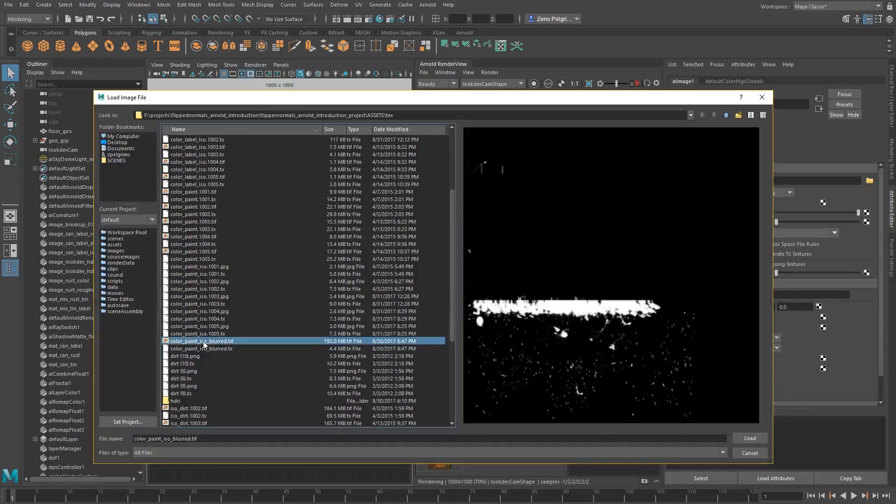
pyautogui.doubleClick(204, 343)
pyautogui.moveTo(197, 323); pyautogui.dragTo(250, 329)
# Create an alCombineFloat node on the output side of the two paint mask image nodes
pyautogui.click(304, 321)
pyautogui.press('Tab')
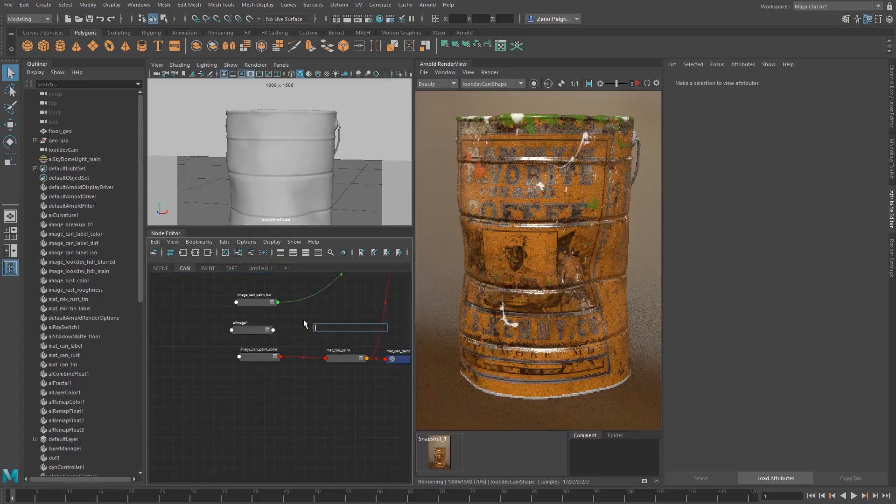
pyautogui.write('alcom')
pyautogui.press('Down')
pyautogui.press('Down')
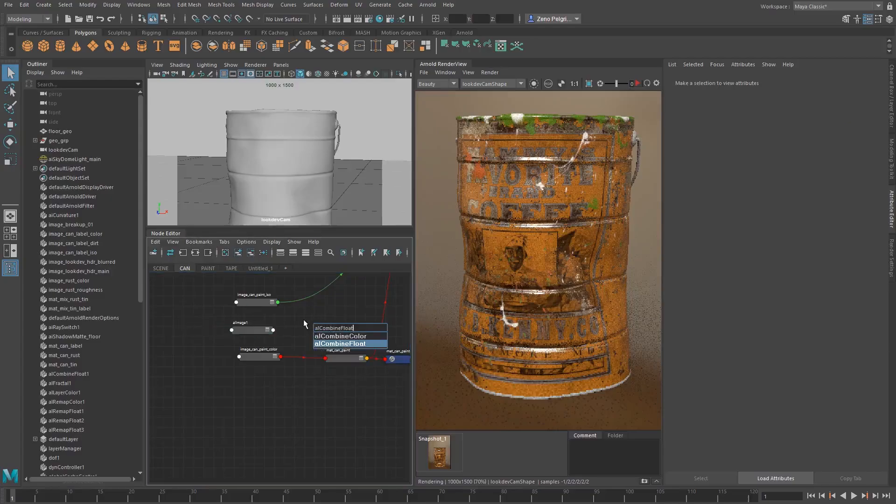
pyautogui.press('Return')
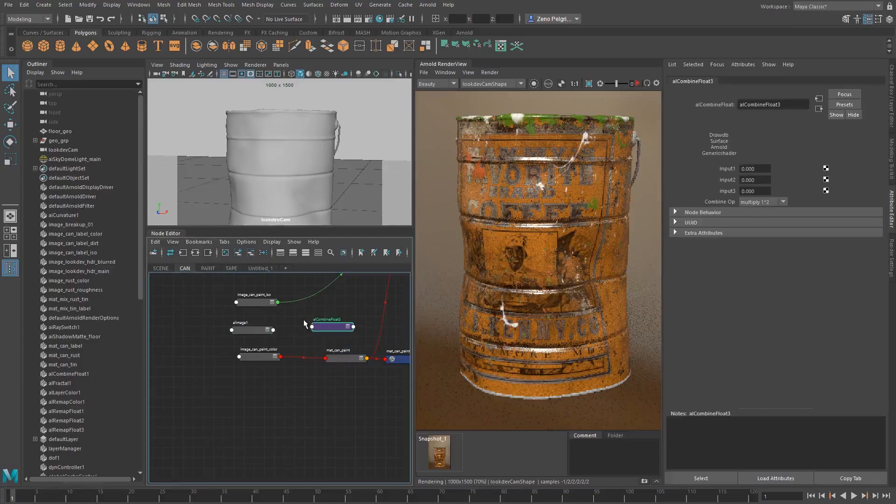
# Connect the outColorR of image_can_paint_iso to input1 of the new alCombineFloat node
pyautogui.moveTo(732, 179); pyautogui.dragTo(731, 180, button='middle')
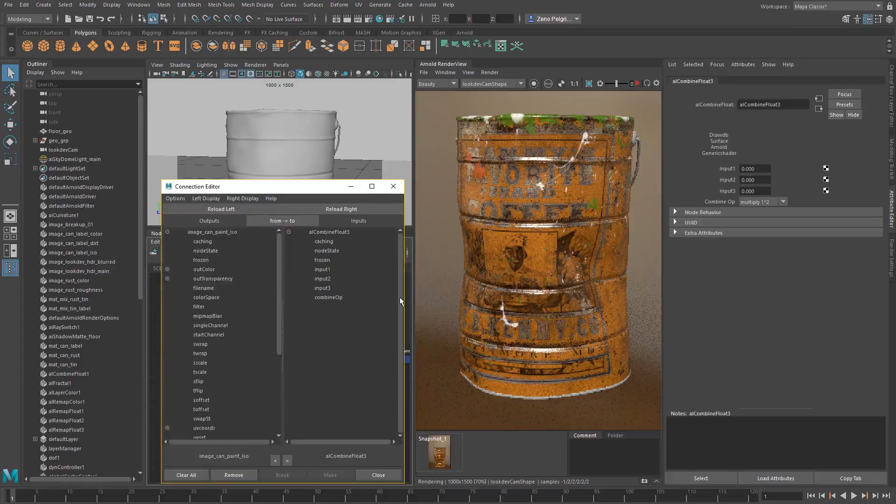
pyautogui.click(168, 270)
pyautogui.click(253, 279)
pyautogui.click(327, 270)
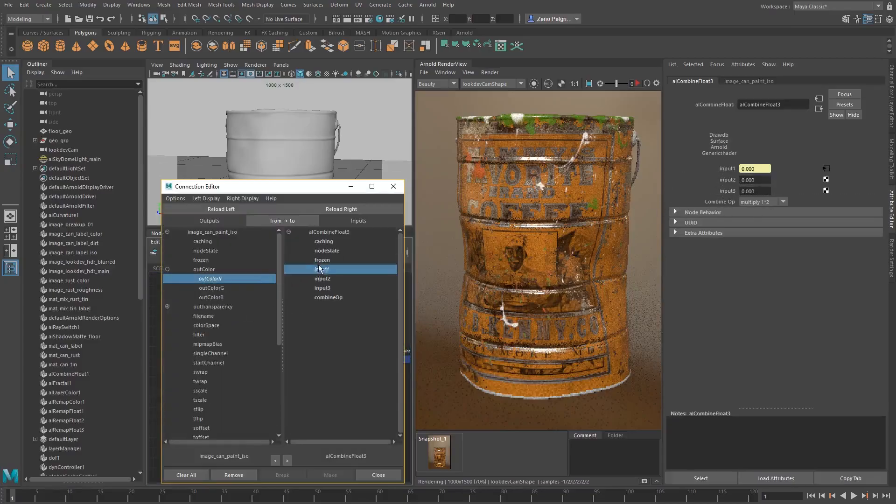
pyautogui.click(393, 186)
# Connect the outColorR of the blurred mask's aiImage node to input2 of the new alCombineFloat node
pyautogui.moveTo(256, 330); pyautogui.dragTo(729, 182, button='middle')
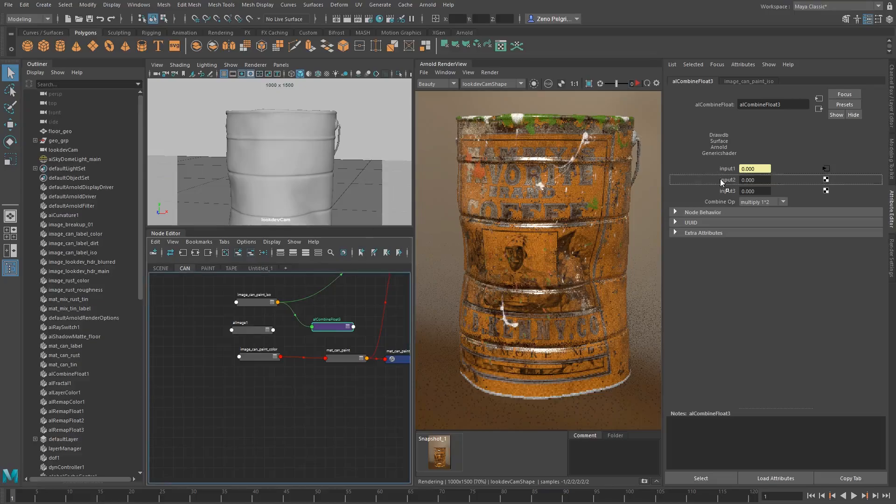
pyautogui.click(167, 269)
pyautogui.click(219, 278)
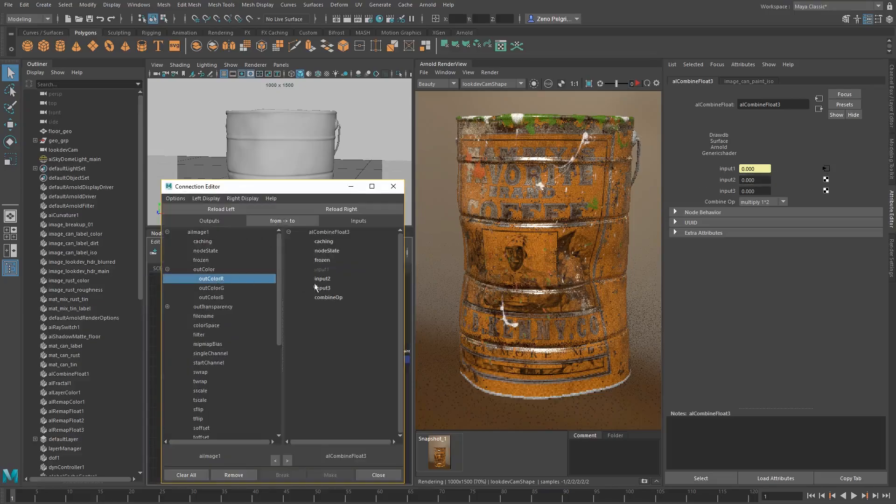
pyautogui.click(322, 278)
pyautogui.click(394, 186)
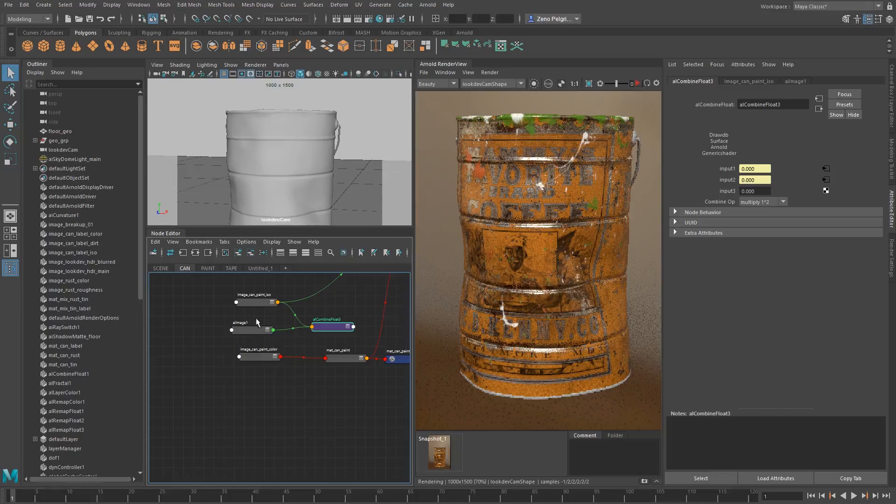
# Space out the two paint mask nodes and rename the blurred mask's image node as image_can_paint_iso_blurred
pyautogui.moveTo(258, 301); pyautogui.dragTo(249, 299)
pyautogui.moveTo(252, 330); pyautogui.dragTo(246, 331)
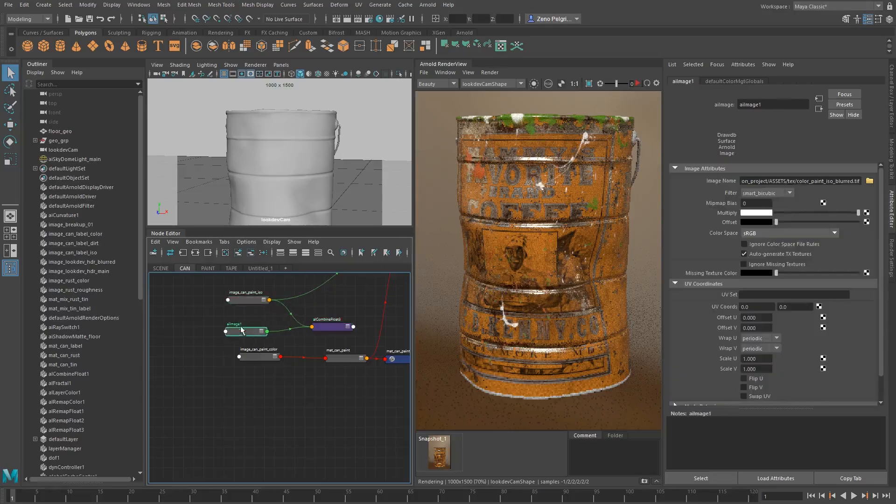
pyautogui.doubleClick(234, 324)
pyautogui.write('image_can_paint_iso_')
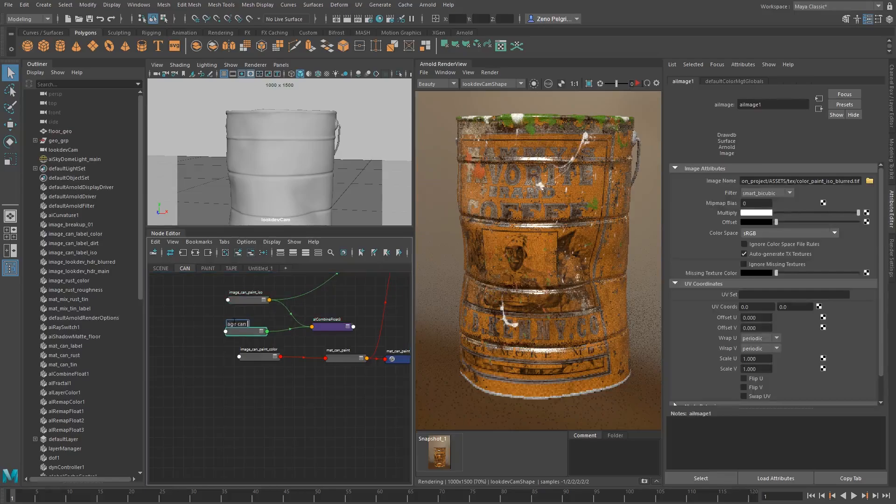
pyautogui.write('blurred')
pyautogui.press('Return')
# Tidy the paint network by centring the alCombineFloat node beside its two masks and moving the mat_can_paint node row further down
pyautogui.scroll(-3, 237, 321)
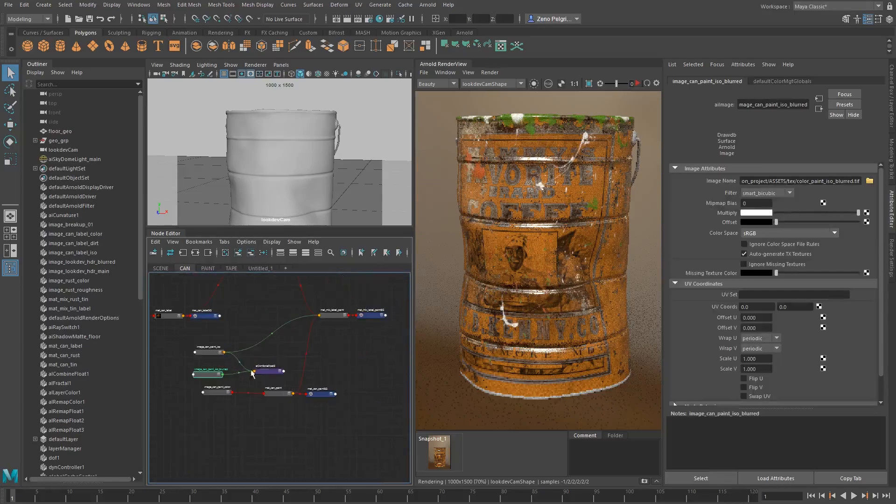
pyautogui.click(259, 361)
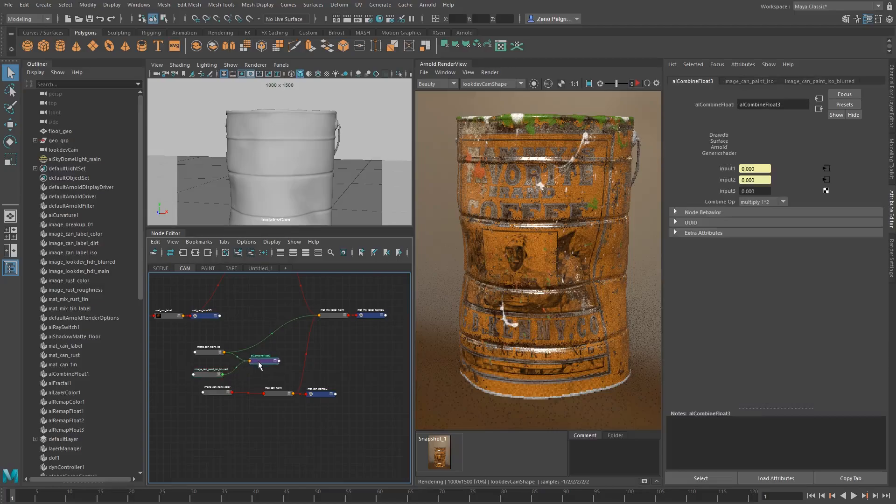
pyautogui.moveTo(178, 384); pyautogui.dragTo(360, 417)
pyautogui.moveTo(318, 393); pyautogui.dragTo(318, 419)
pyautogui.click(189, 369)
pyautogui.keyDown('alt'); pyautogui.moveTo(212, 366); pyautogui.dragTo(251, 368, button='right'); pyautogui.keyUp('alt')
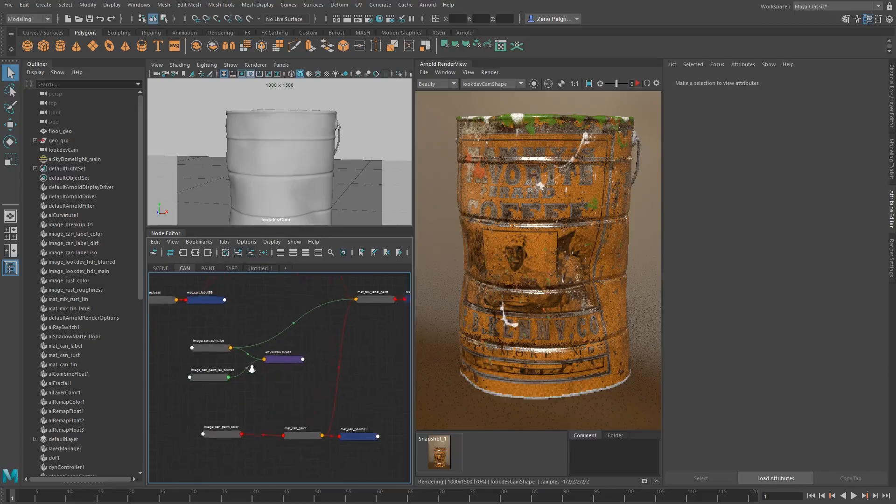
pyautogui.keyDown('alt'); pyautogui.moveTo(253, 368); pyautogui.dragTo(261, 360, button='middle'); pyautogui.keyUp('alt')
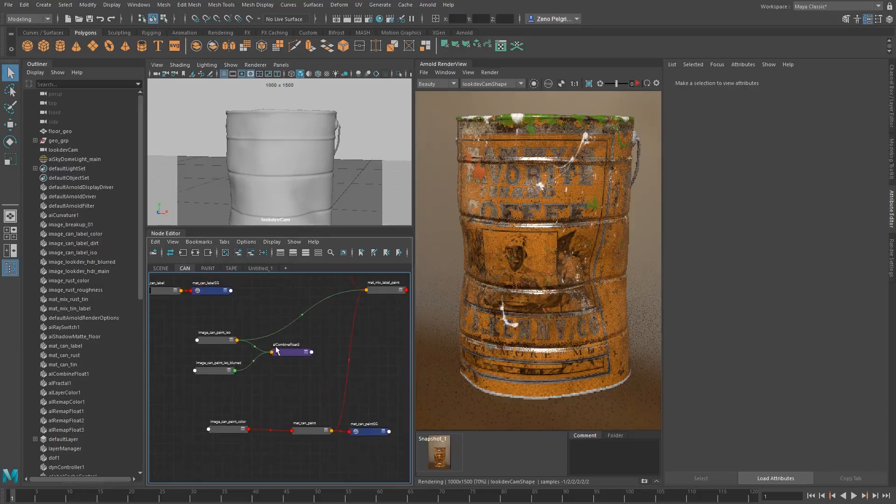
pyautogui.moveTo(288, 353); pyautogui.dragTo(291, 359)
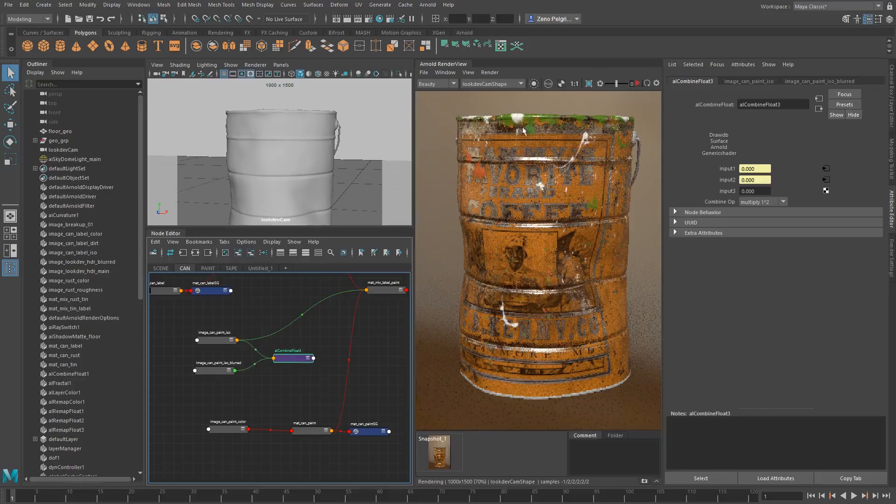
pyautogui.keyDown('alt'); pyautogui.moveTo(382, 305); pyautogui.dragTo(335, 319, button='middle'); pyautogui.keyUp('alt')
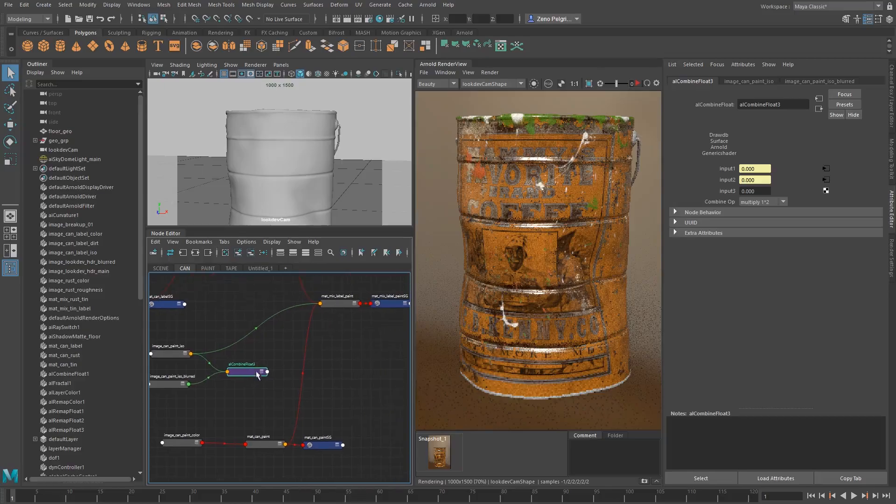
pyautogui.keyDown('alt'); pyautogui.moveTo(256, 372); pyautogui.dragTo(285, 340, button='middle'); pyautogui.keyUp('alt')
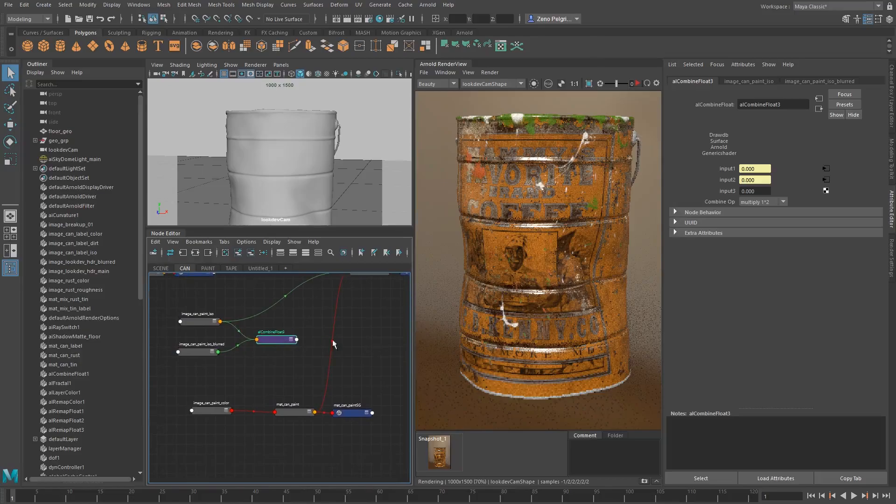
pyautogui.keyDown('alt'); pyautogui.moveTo(339, 377); pyautogui.dragTo(303, 432, button='middle'); pyautogui.keyUp('alt')
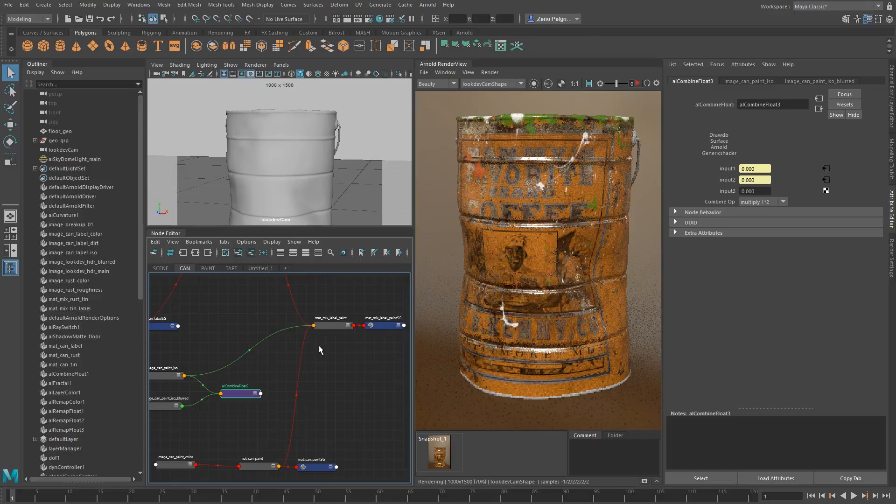
# Set the coffee can mesh's Arnold subdivision iterations to 3 and open its displacement attributes to examine Auto Bump
pyautogui.click(531, 184)
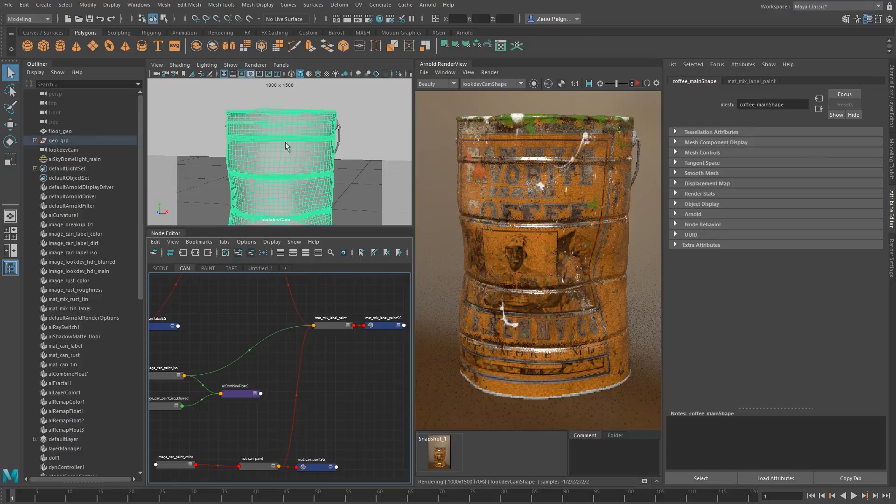
pyautogui.click(694, 214)
pyautogui.scroll(-5, 707, 241)
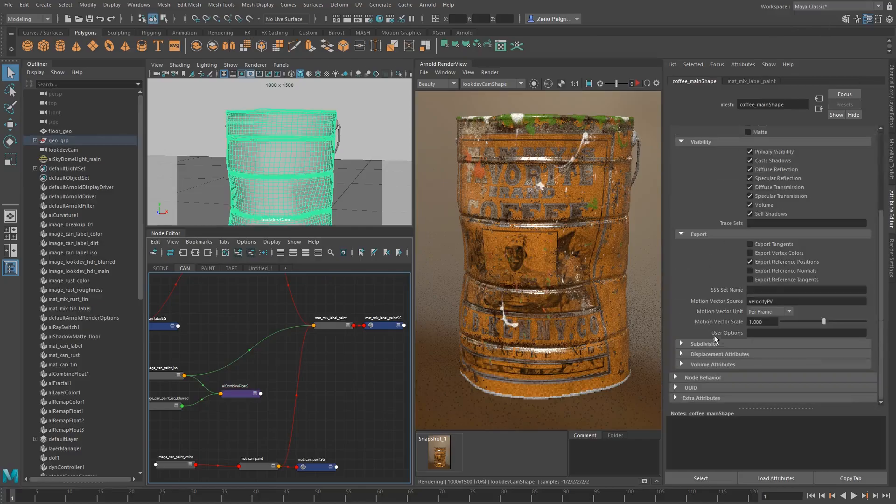
pyautogui.click(705, 344)
pyautogui.scroll(-3, 711, 308)
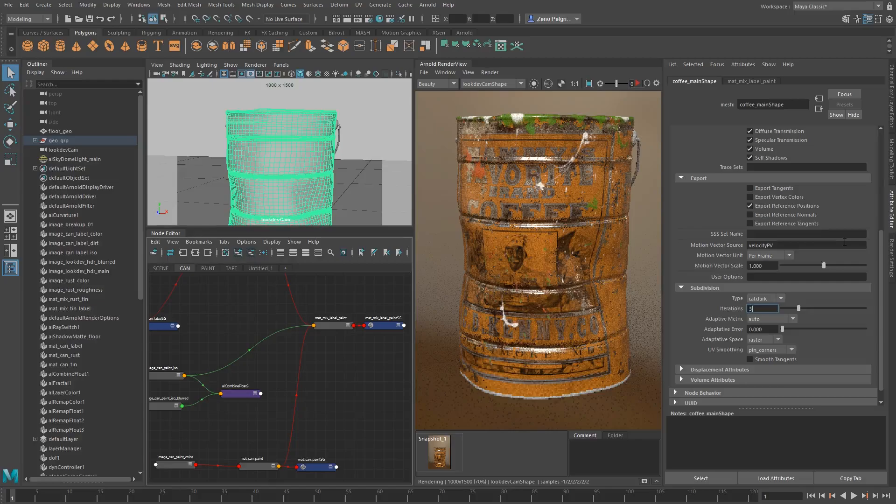
pyautogui.press('Return')
pyautogui.scroll(-1, 727, 313)
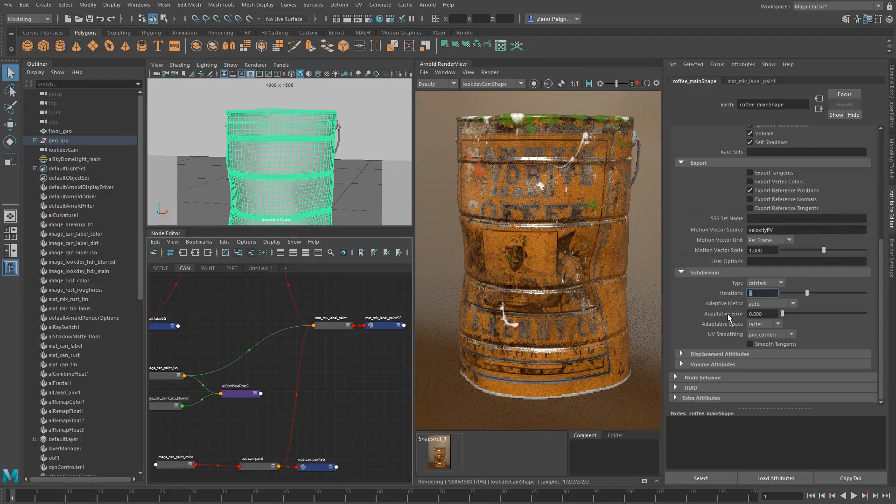
pyautogui.click(717, 355)
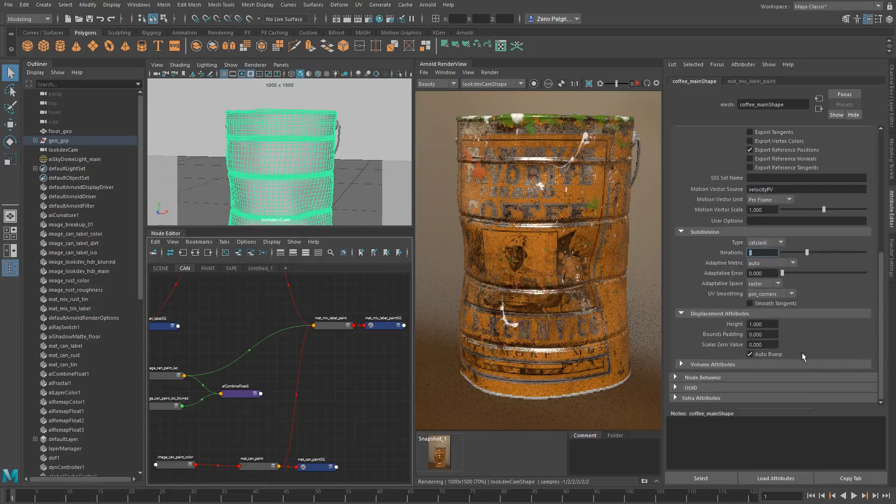
pyautogui.click(774, 354)
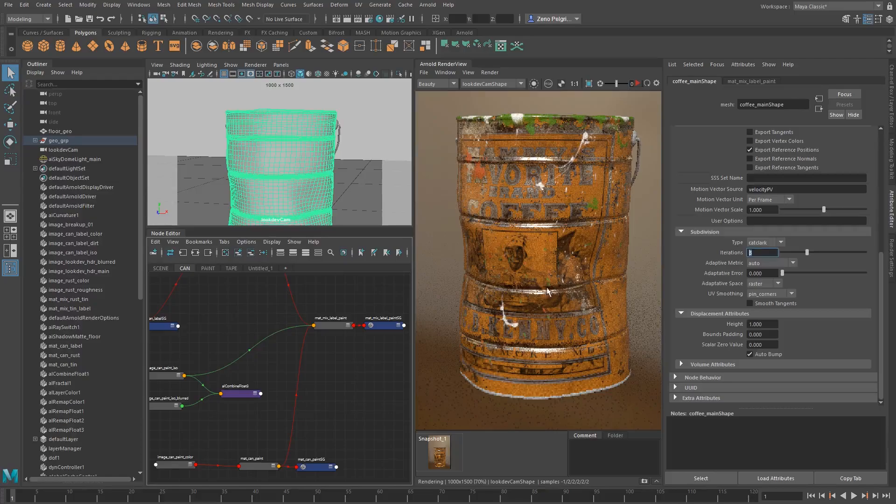
# Open the attributes of the mat_mix_label_paintSG shading group and expand its Arnold section
pyautogui.moveTo(547, 303); pyautogui.dragTo(546, 276, button='middle')
pyautogui.moveTo(255, 443); pyautogui.dragTo(285, 424, button='middle')
pyautogui.click(180, 383)
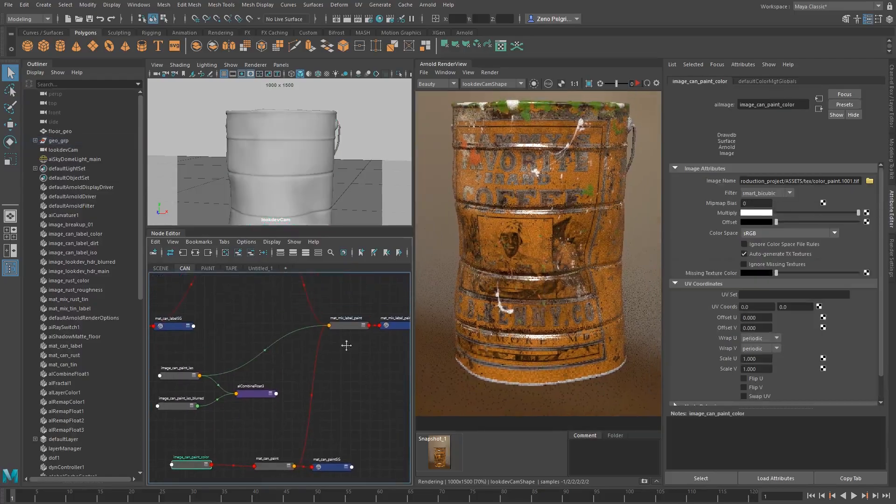
pyautogui.keyDown('alt'); pyautogui.moveTo(343, 340); pyautogui.dragTo(320, 321, button='middle'); pyautogui.keyUp('alt')
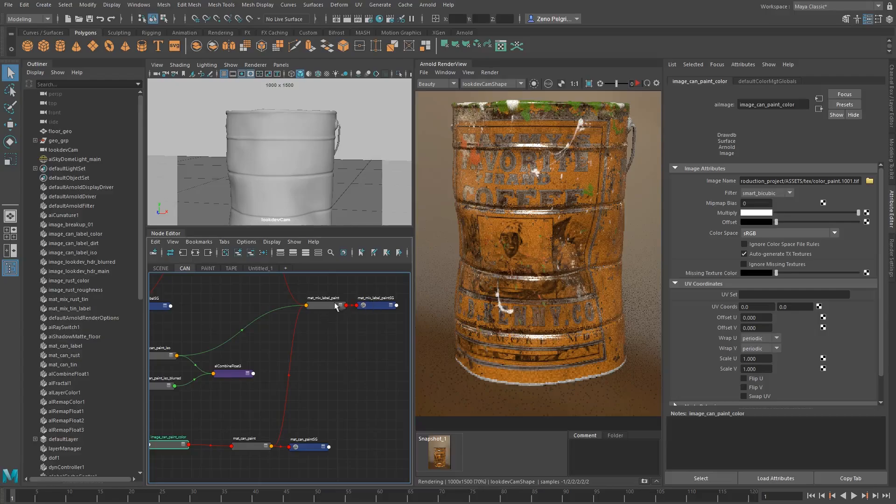
pyautogui.click(376, 304)
pyautogui.keyDown('alt'); pyautogui.moveTo(318, 330); pyautogui.dragTo(313, 358, button='middle'); pyautogui.keyUp('alt')
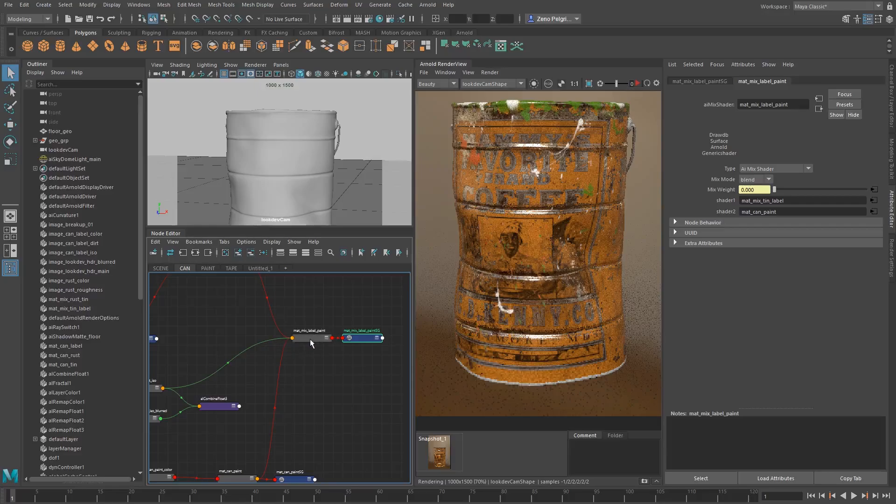
pyautogui.click(702, 81)
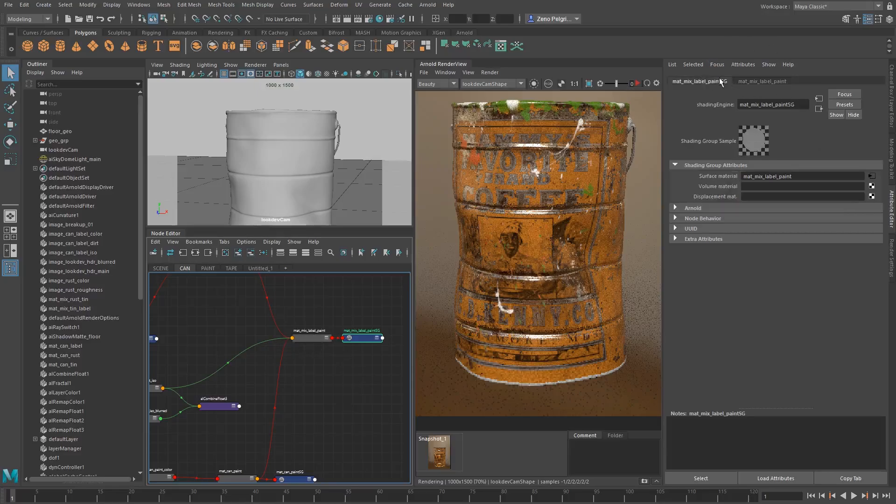
pyautogui.click(693, 209)
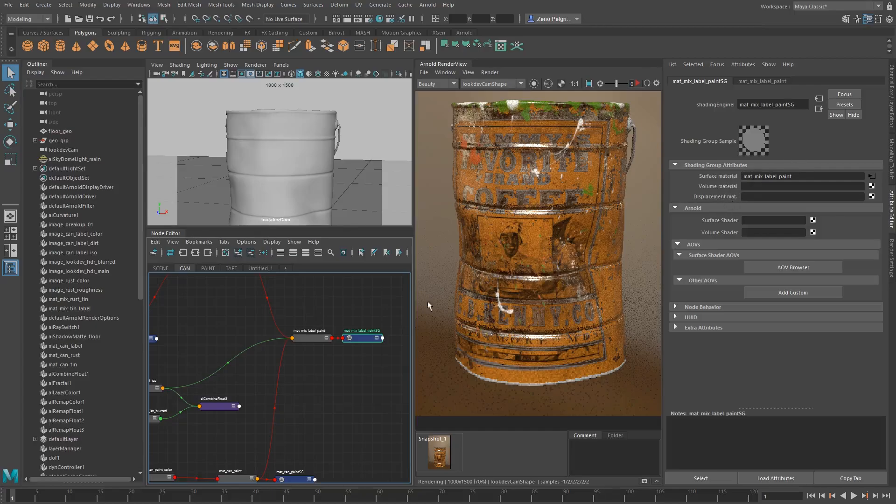
# Connect the outValue of the alCombineFloat node to the displacementShader input of mat_mix_label_paintSG
pyautogui.moveTo(707, 200); pyautogui.dragTo(710, 197, button='middle')
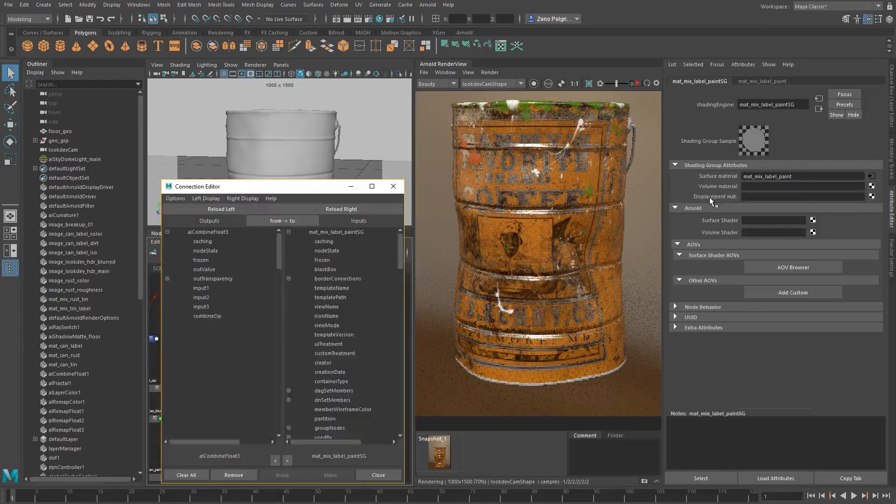
pyautogui.click(201, 270)
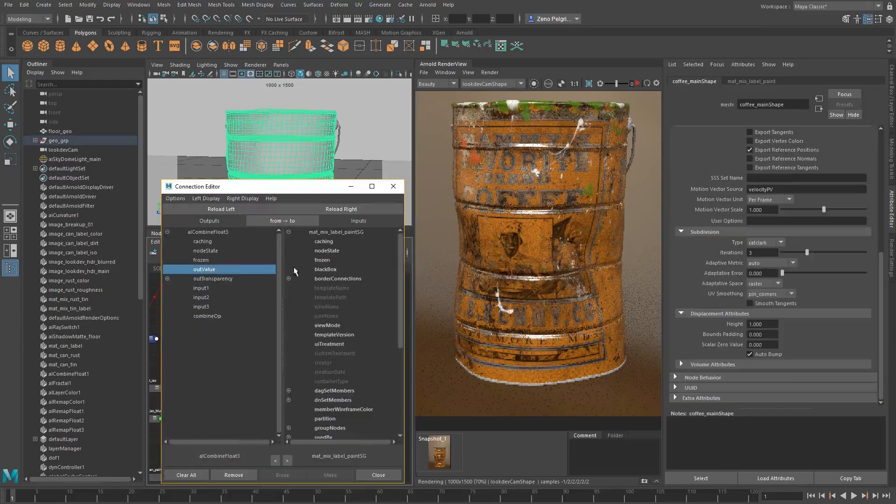
pyautogui.scroll(-5, 336, 324)
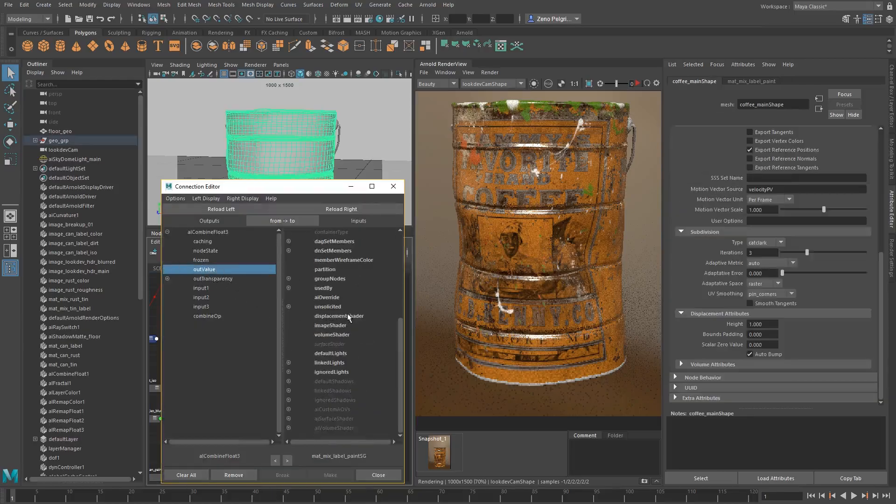
pyautogui.click(348, 316)
pyautogui.click(391, 187)
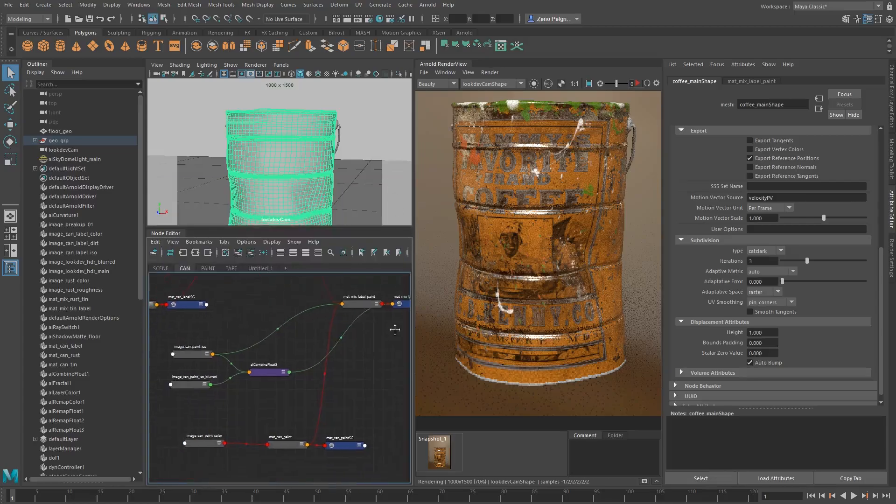
# Frame the paint network around its shading group and store a snapshot of the current can render
pyautogui.keyDown('alt'); pyautogui.moveTo(343, 341); pyautogui.dragTo(279, 335, button='middle'); pyautogui.keyUp('alt')
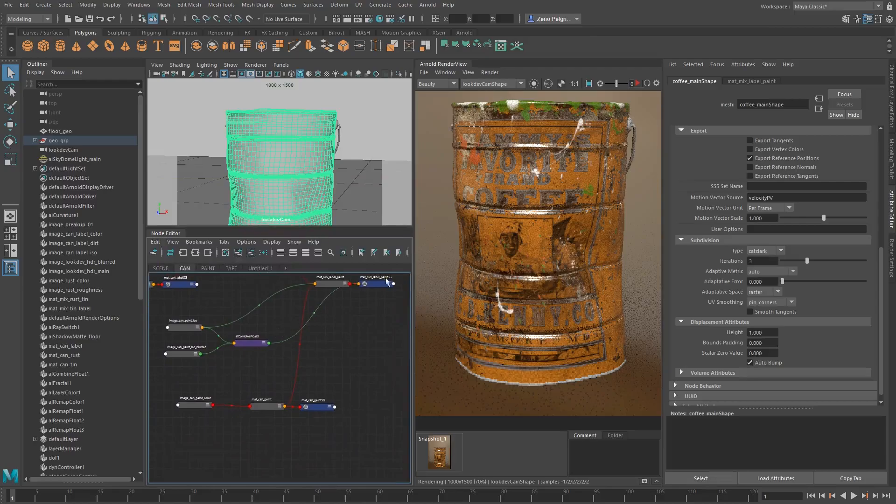
pyautogui.scroll(-2, 561, 205)
pyautogui.scroll(3, 497, 255)
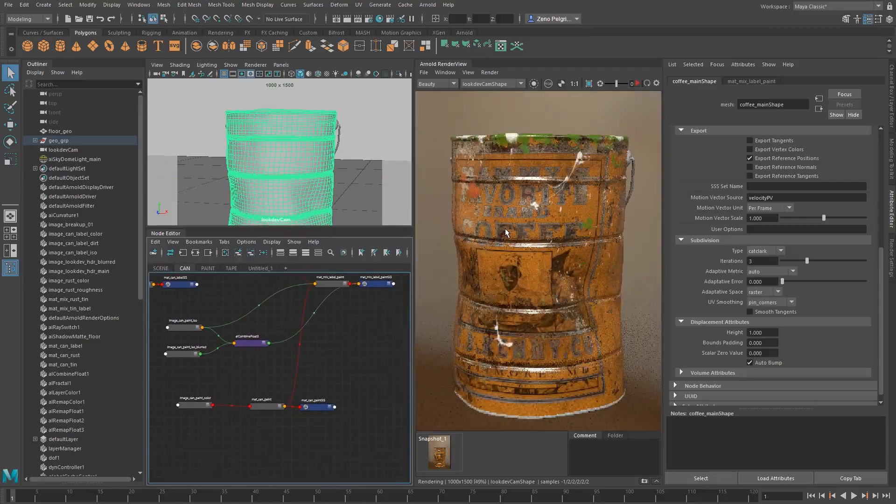
pyautogui.click(645, 483)
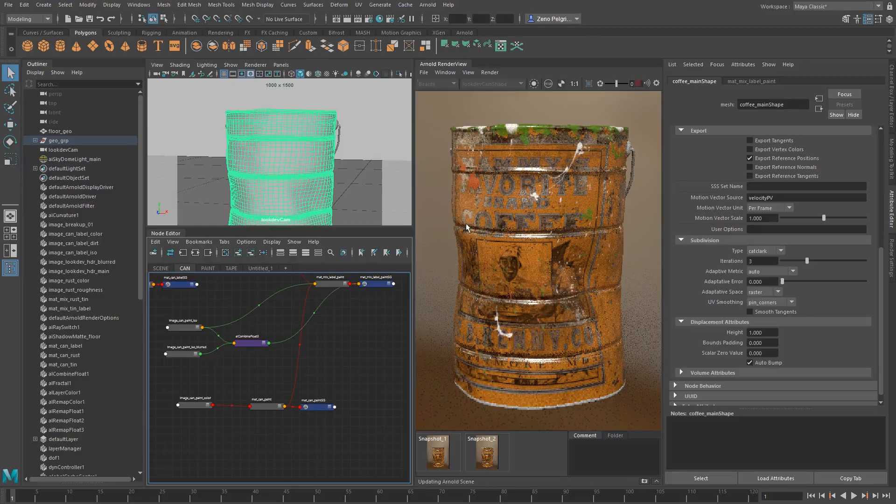
# Examine the displaced paint in the render and limit rendering to a region around the red paint blobs
pyautogui.scroll(-2, 517, 198)
pyautogui.moveTo(539, 189); pyautogui.dragTo(538, 217, button='middle')
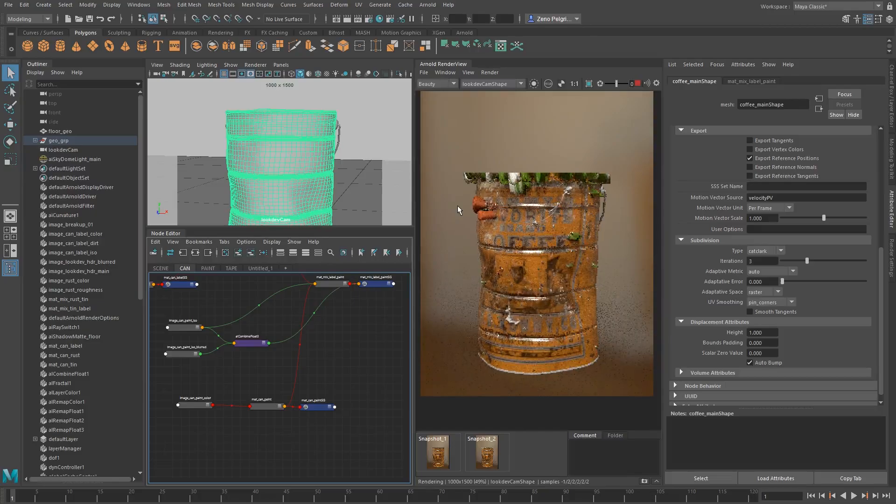
pyautogui.scroll(3, 469, 195)
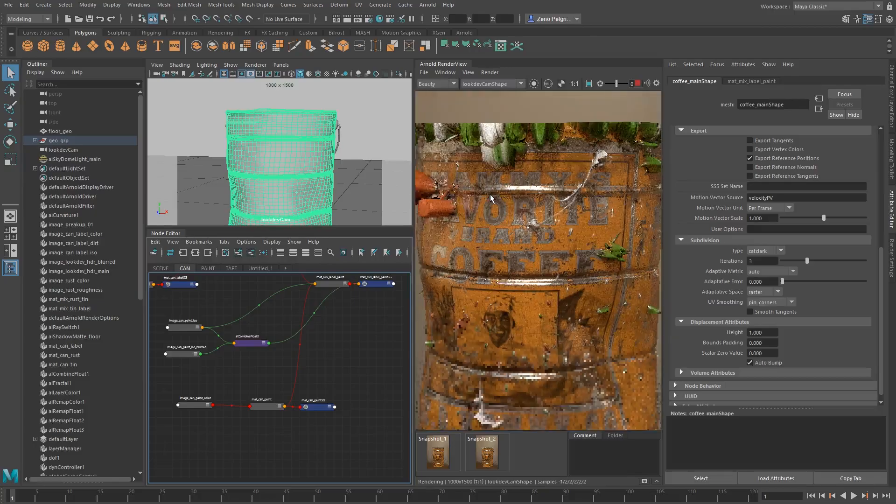
pyautogui.moveTo(475, 199); pyautogui.dragTo(521, 228, button='middle')
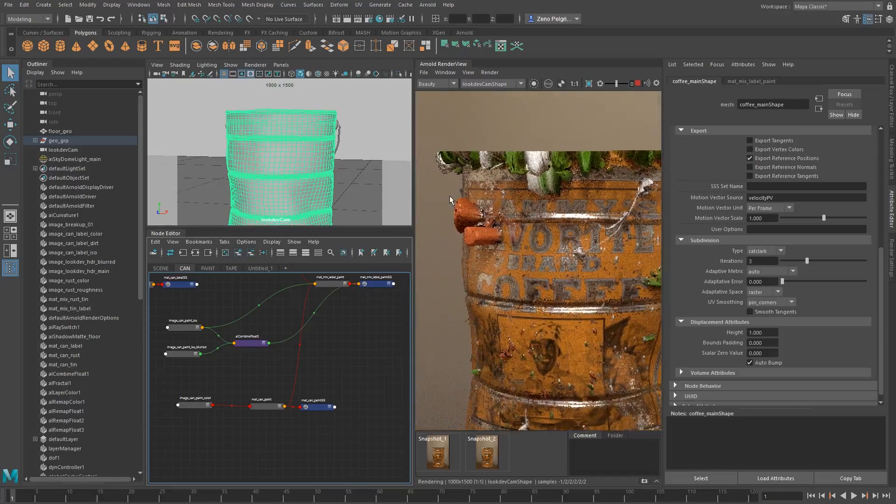
pyautogui.keyDown('shift'); pyautogui.moveTo(432, 186); pyautogui.dragTo(509, 253); pyautogui.keyUp('shift')
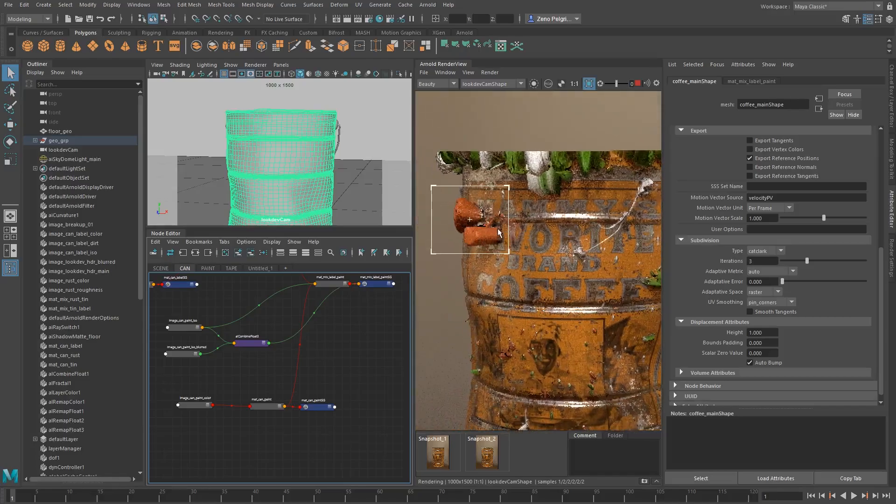
pyautogui.moveTo(540, 199); pyautogui.dragTo(538, 204, button='middle')
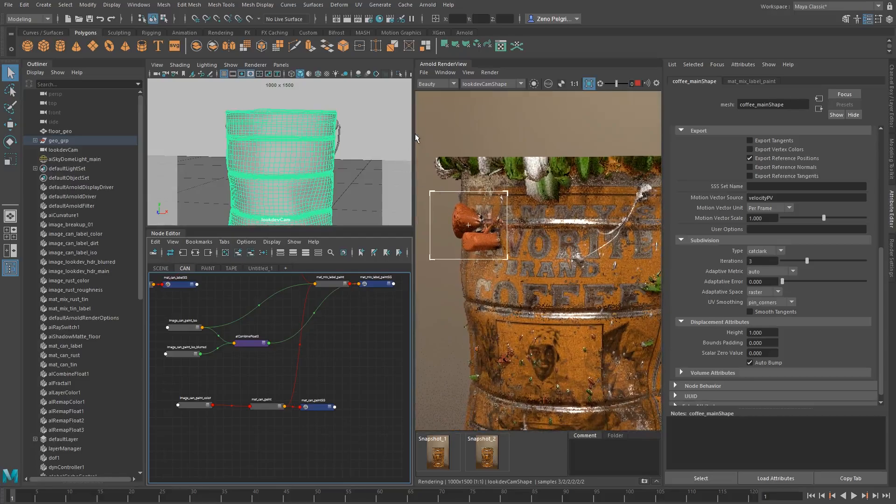
# Redraw the render region over the left part of the can's upper rim, where the green and white paint protrudes
pyautogui.keyDown('shift'); pyautogui.moveTo(420, 136); pyautogui.dragTo(534, 185); pyautogui.keyUp('shift')
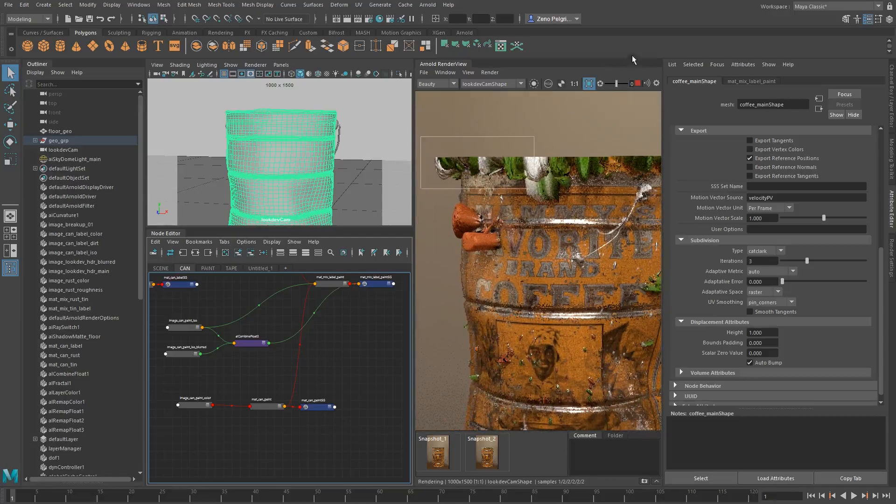
pyautogui.moveTo(568, 313); pyautogui.dragTo(502, 199, button='middle')
pyautogui.moveTo(561, 155); pyautogui.dragTo(586, 149, button='middle')
pyautogui.scroll(-3, 561, 158)
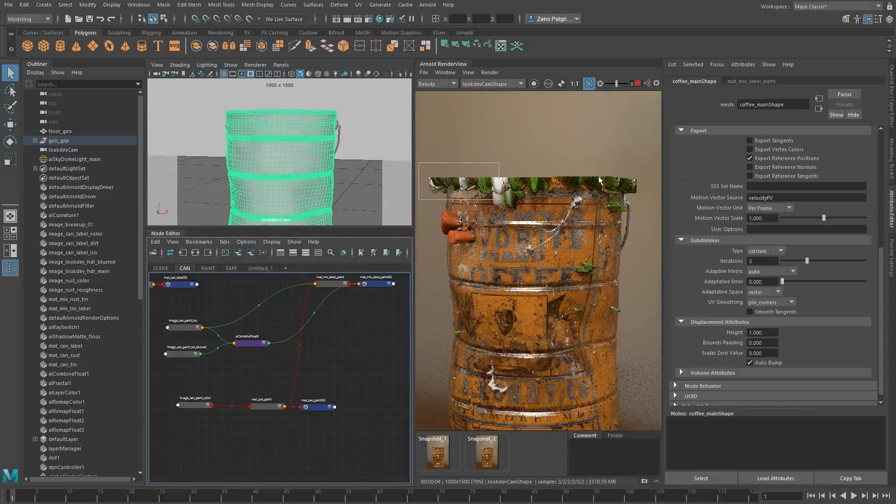
# Stop the render and set the coffee can mesh's displacement Bounds Padding to 0.1
pyautogui.click(638, 84)
pyautogui.click(771, 342)
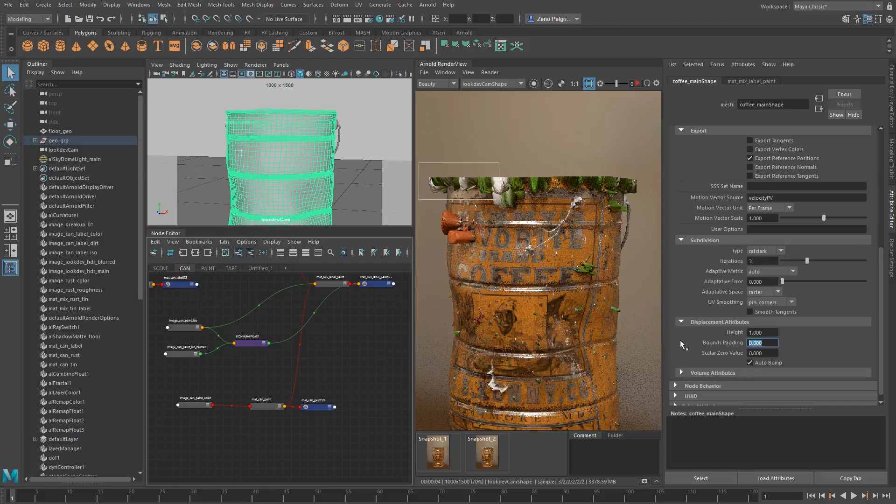
pyautogui.write('0.1')
pyautogui.press('Return')
# Create an alRemapFloat node beside the paint masks' alCombineFloat node and connect the alCombineFloat output to its Input
pyautogui.keyDown('alt'); pyautogui.moveTo(273, 369); pyautogui.dragTo(280, 397, button='middle'); pyautogui.keyUp('alt')
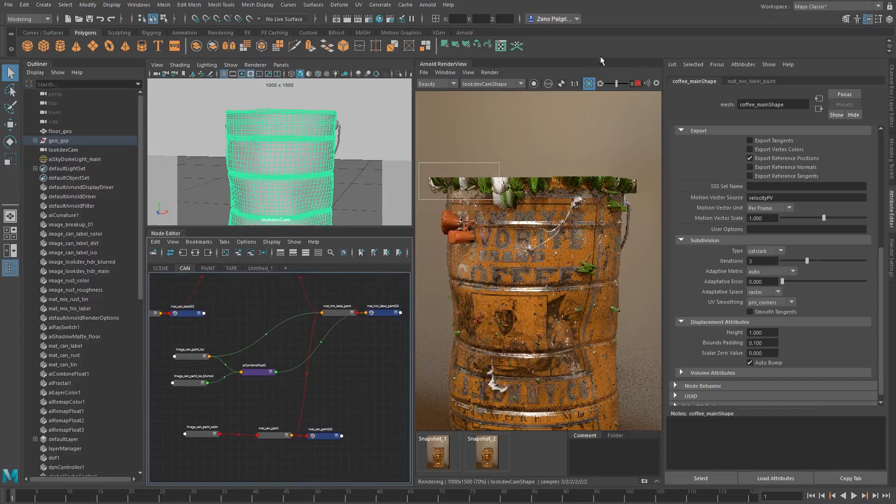
pyautogui.keyDown('alt'); pyautogui.moveTo(266, 396); pyautogui.dragTo(269, 379, button='middle'); pyautogui.keyUp('alt')
pyautogui.press('Tab')
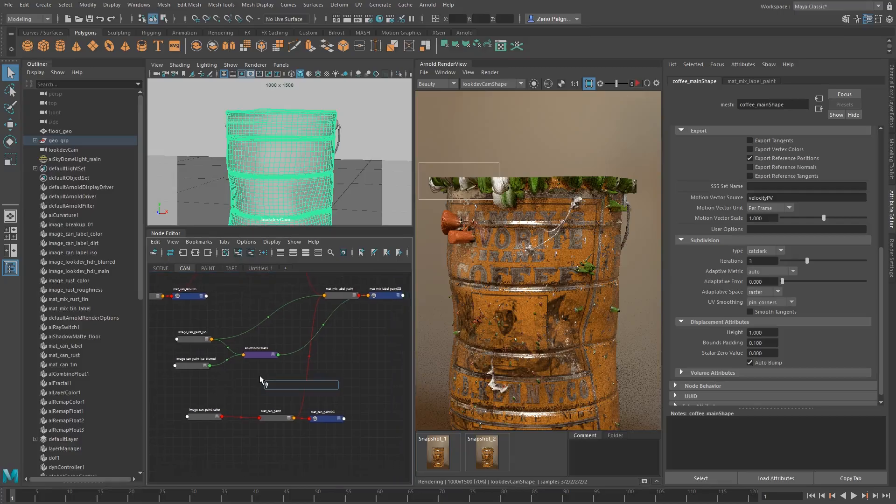
pyautogui.write('alRemapFloat')
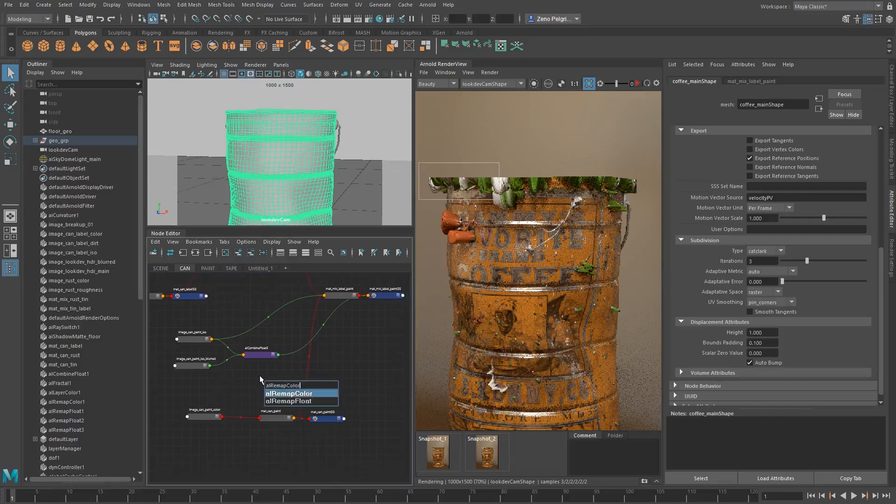
pyautogui.press('Return')
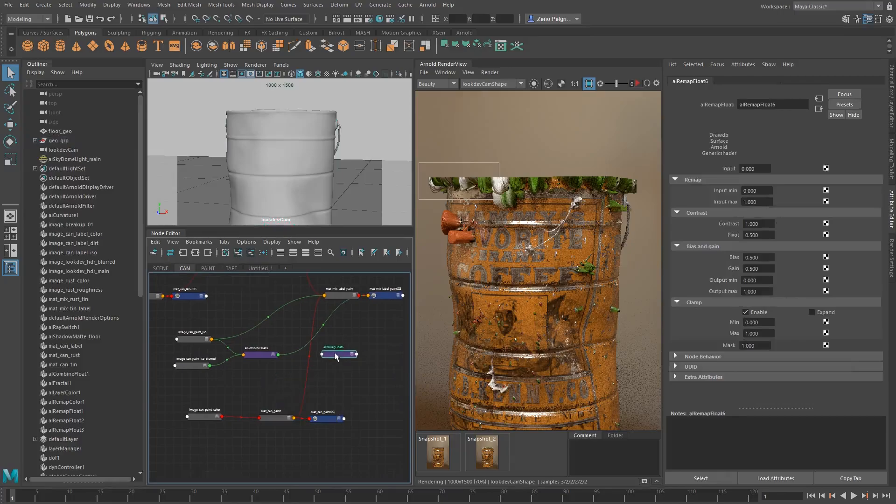
pyautogui.moveTo(335, 352); pyautogui.dragTo(332, 349)
pyautogui.moveTo(250, 354); pyautogui.dragTo(716, 170, button='middle')
pyautogui.press('f')
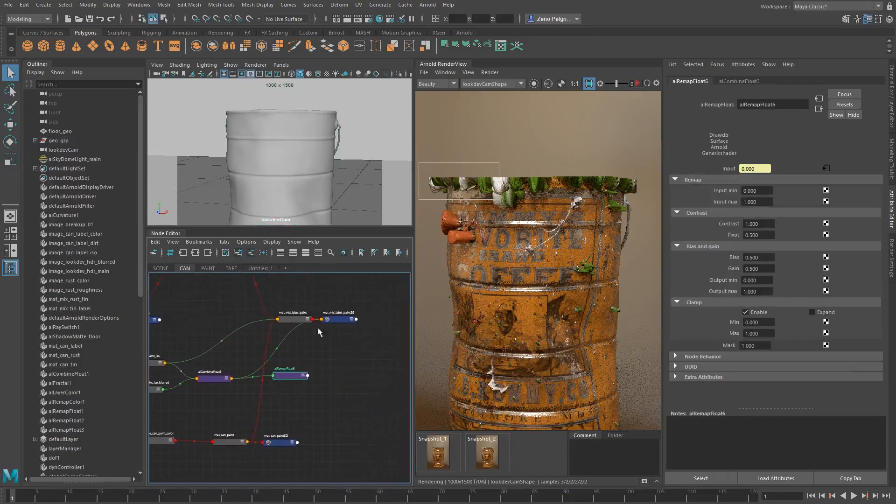
# Connect the alRemapFloat's Out Value to the displacement of mat_mix_label_paintSG in place of alCombineFloat, and line the node up beside alCombineFloat
pyautogui.click(329, 319)
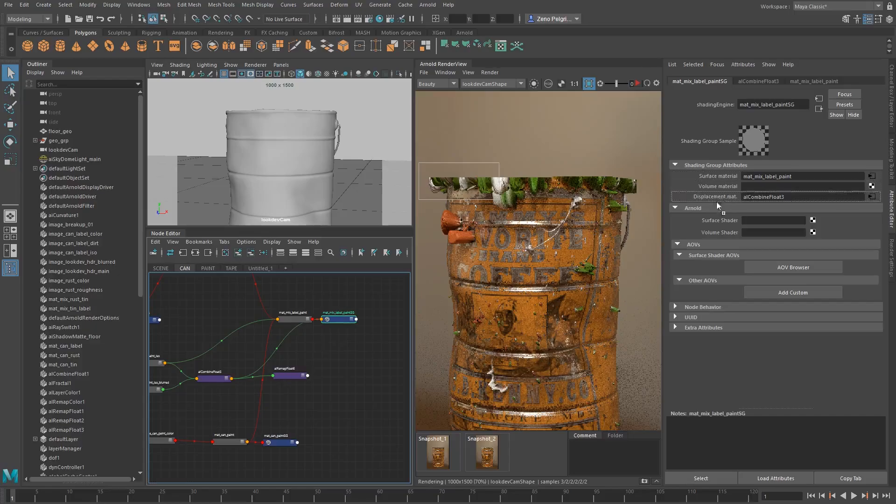
pyautogui.scroll(3, 284, 380)
pyautogui.click(314, 386)
pyautogui.click(320, 380)
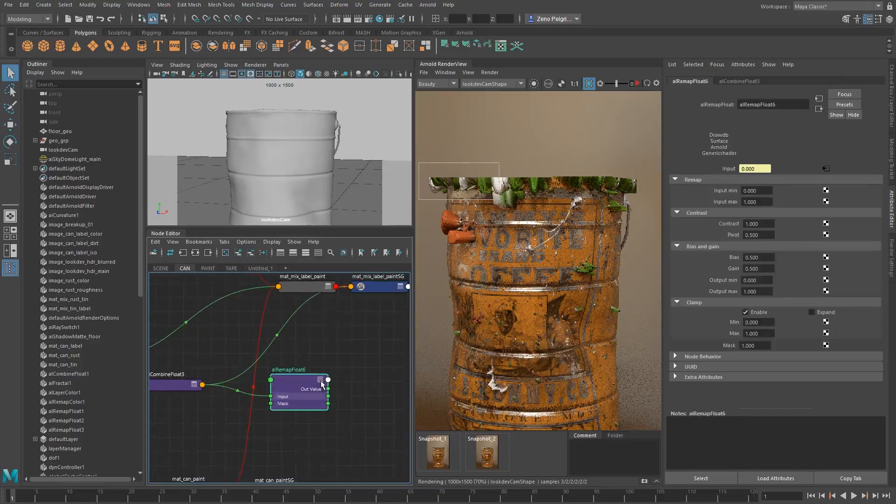
pyautogui.moveTo(228, 385); pyautogui.dragTo(328, 389)
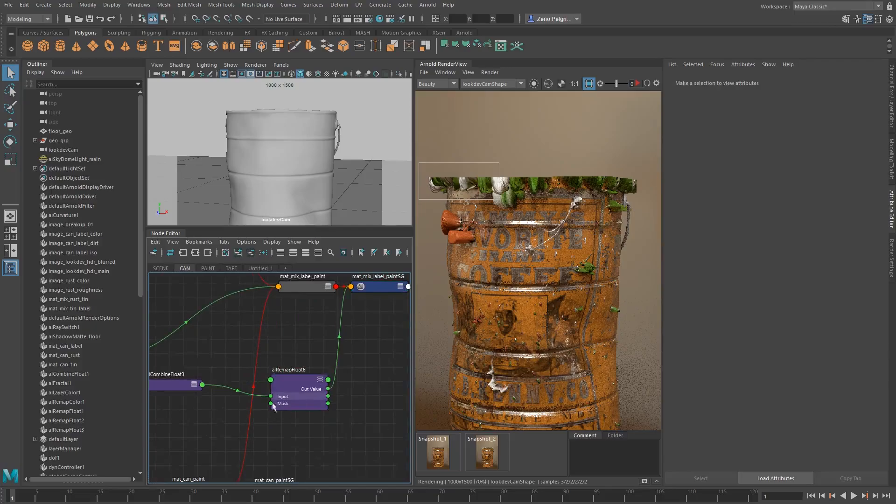
pyautogui.scroll(-2, 300, 375)
pyautogui.keyDown('alt'); pyautogui.moveTo(247, 399); pyautogui.dragTo(276, 410, button='middle'); pyautogui.keyUp('alt')
pyautogui.moveTo(328, 387); pyautogui.dragTo(327, 380)
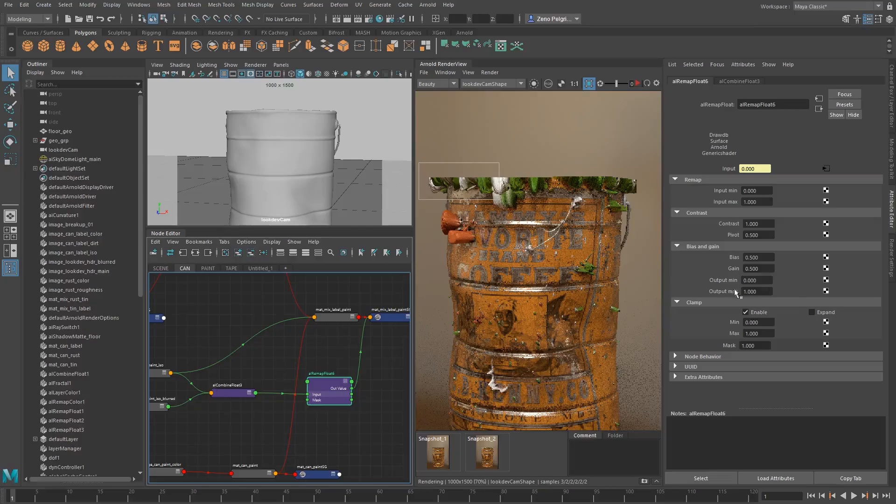
pyautogui.hotkey('alt', 'space')
pyautogui.click(326, 356)
pyautogui.keyDown('alt'); pyautogui.moveTo(326, 356); pyautogui.dragTo(310, 345, button='middle'); pyautogui.keyUp('alt')
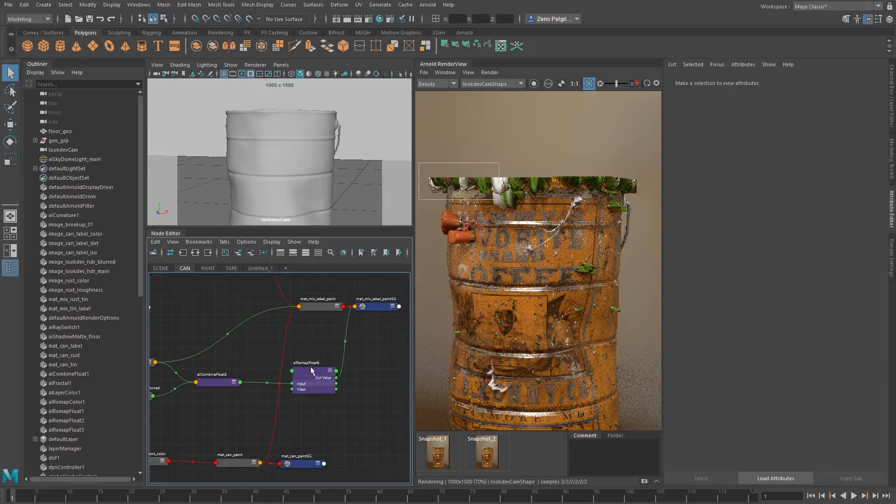
pyautogui.click(309, 369)
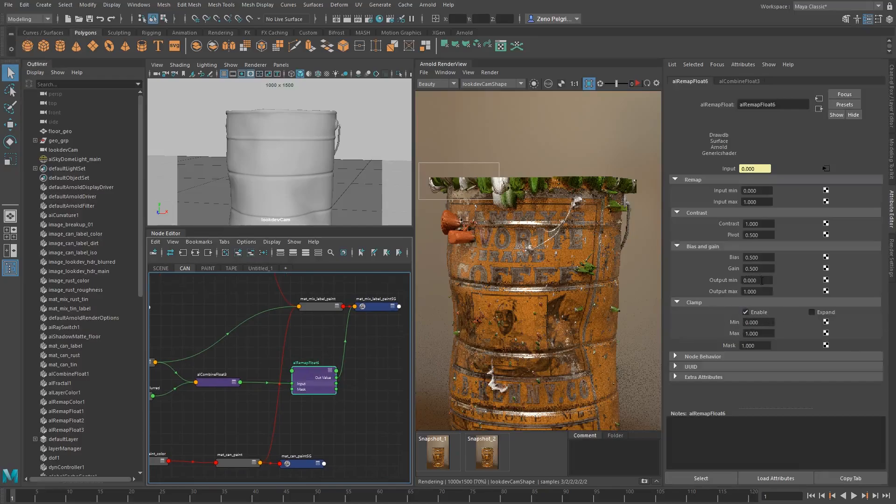
pyautogui.keyDown('ctrl'); pyautogui.moveTo(763, 281); pyautogui.dragTo(731, 282); pyautogui.keyUp('ctrl')
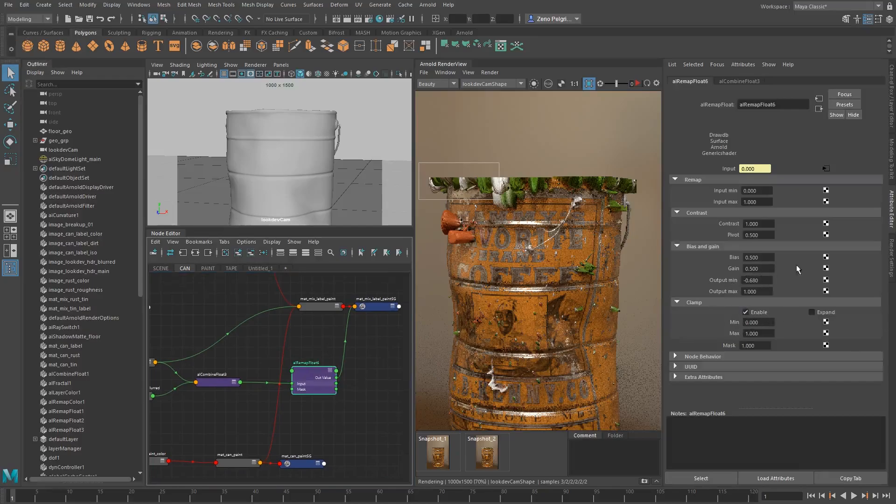
pyautogui.hotkey('ctrl', 'z')
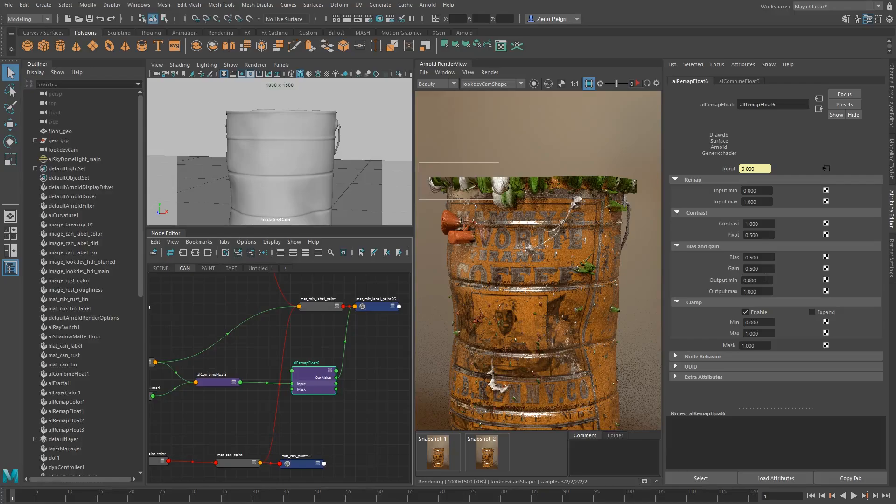
# Disable clamping on the alRemapFloat node and set its Output max to 0.1
pyautogui.click(756, 315)
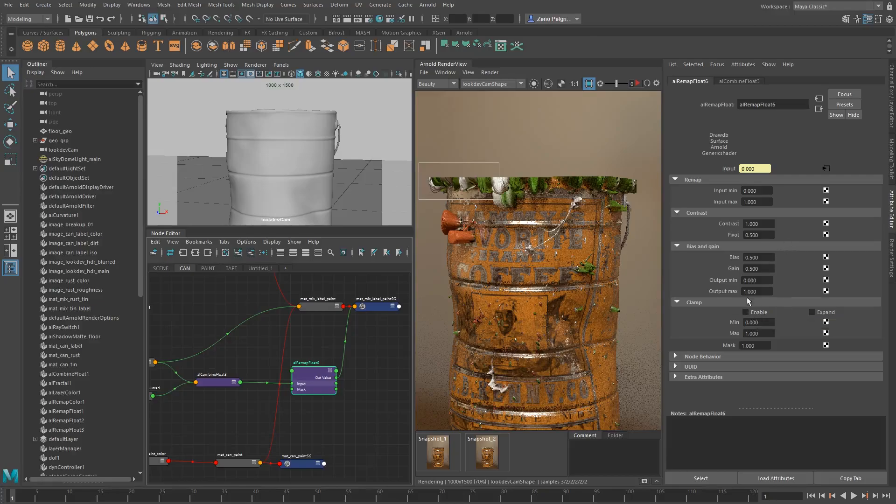
pyautogui.click(758, 293)
pyautogui.write('0.1')
pyautogui.press('Return')
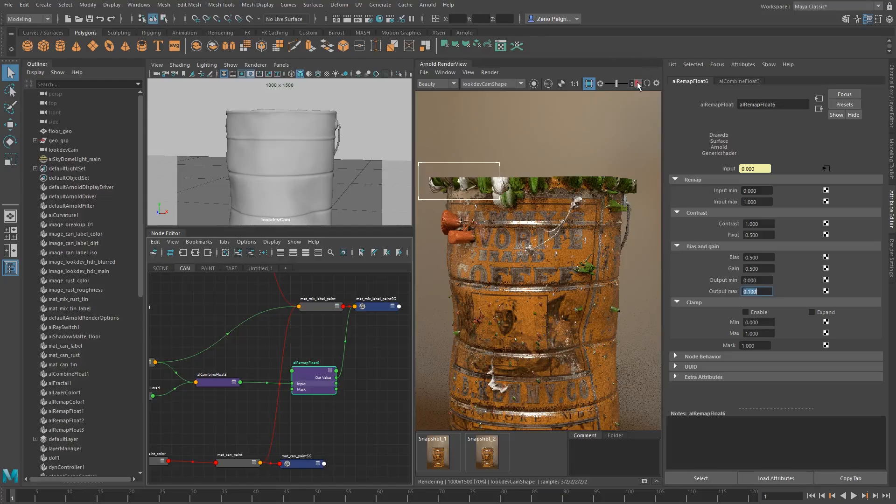
# Restart the Arnold render on the full frame and inspect the paint displacement across the can and its rim
pyautogui.click(536, 216)
pyautogui.click(637, 83)
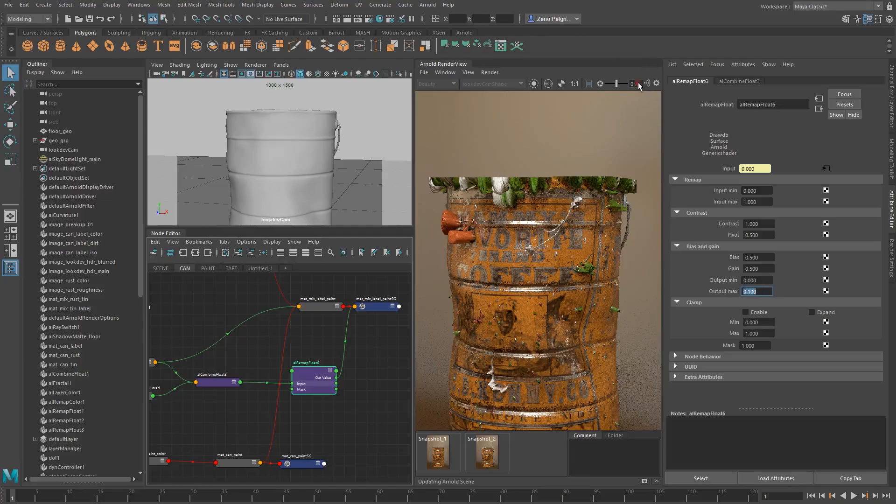
pyautogui.scroll(-1, 548, 162)
pyautogui.moveTo(553, 222); pyautogui.dragTo(554, 177, button='middle')
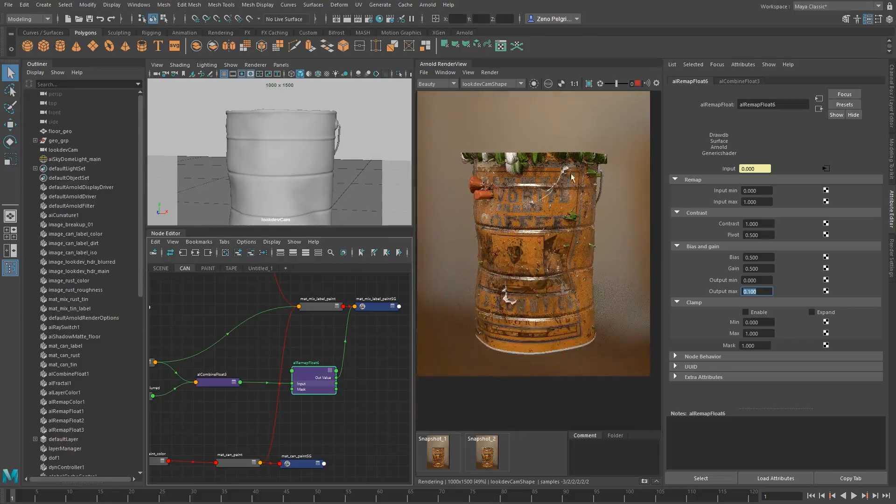
pyautogui.scroll(2, 537, 268)
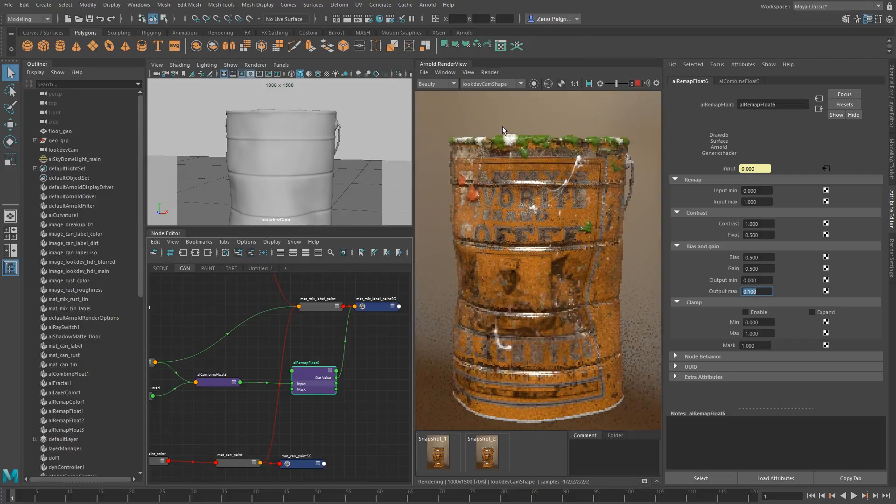
pyautogui.scroll(2, 504, 127)
pyautogui.moveTo(513, 127); pyautogui.dragTo(521, 174, button='middle')
# Render a crop region over the can's upper rim and compare the displaced paint there with Snapshot_2
pyautogui.keyDown('shift'); pyautogui.moveTo(464, 137); pyautogui.dragTo(577, 182); pyautogui.keyUp('shift')
pyautogui.click(497, 451)
pyautogui.click(497, 452)
pyautogui.click(497, 451)
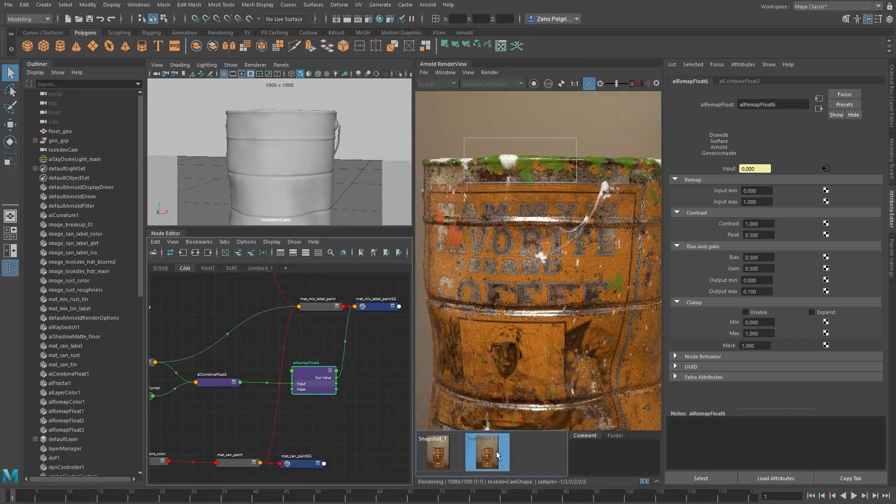
pyautogui.click(497, 451)
pyautogui.click(497, 451)
pyautogui.click(497, 451)
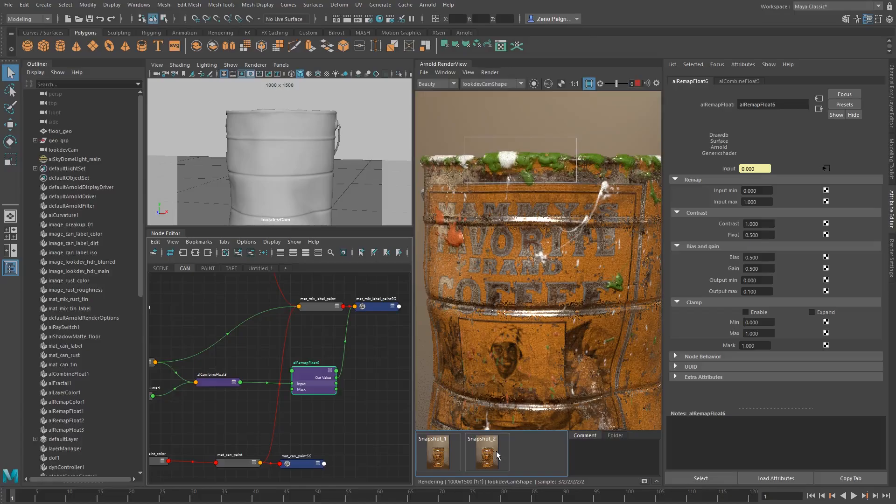
# Render crop regions over the red paint blob and the green splat by the COFFEE lettering, and compare with Snapshot_2
pyautogui.keyDown('shift'); pyautogui.moveTo(420, 197); pyautogui.dragTo(478, 258); pyautogui.keyUp('shift')
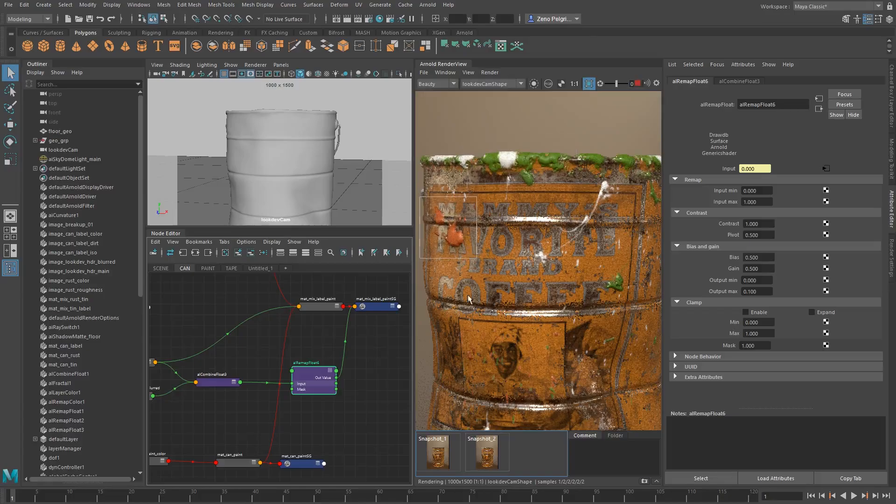
pyautogui.moveTo(584, 261); pyautogui.dragTo(642, 314)
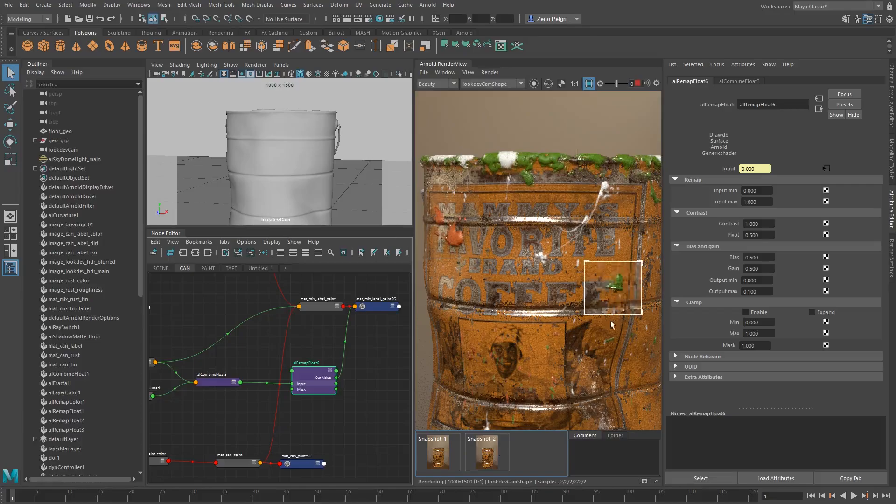
pyautogui.click(498, 445)
pyautogui.click(499, 445)
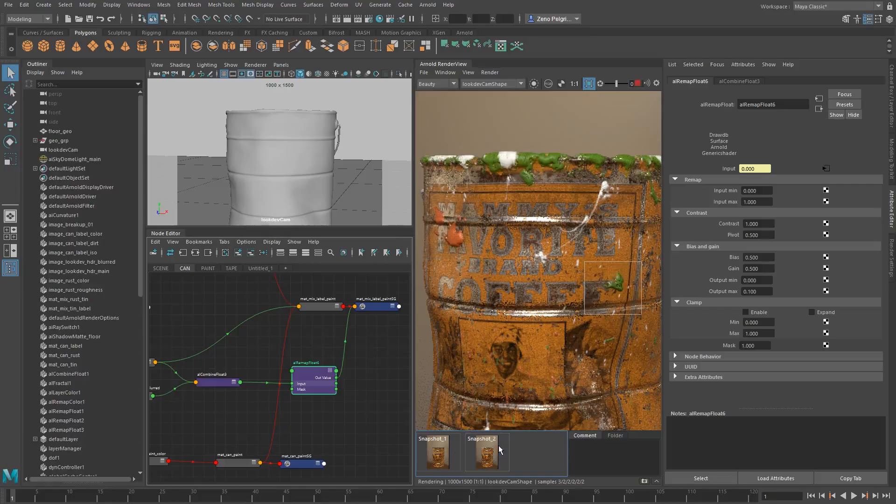
pyautogui.click(499, 446)
pyautogui.click(498, 446)
pyautogui.click(498, 445)
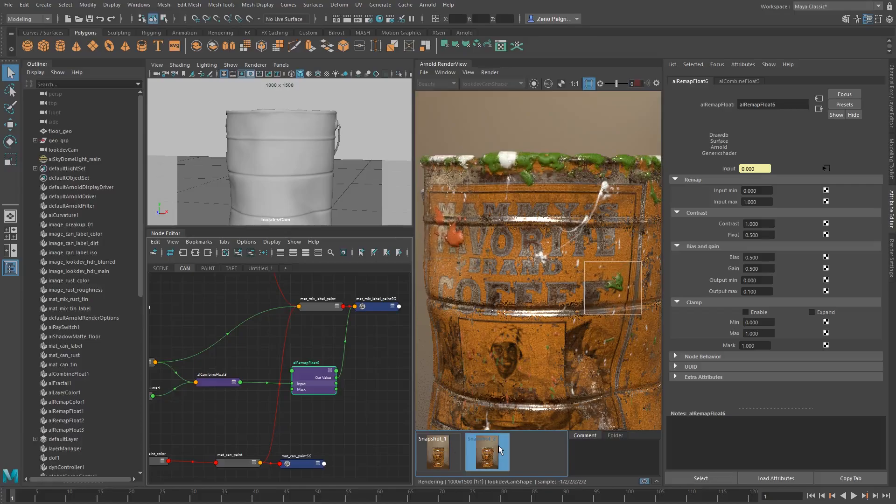
pyautogui.click(499, 446)
# Clear the crop region and review the paint displacement over the whole can in the render
pyautogui.scroll(-1, 562, 179)
pyautogui.moveTo(565, 255); pyautogui.dragTo(563, 218, button='middle')
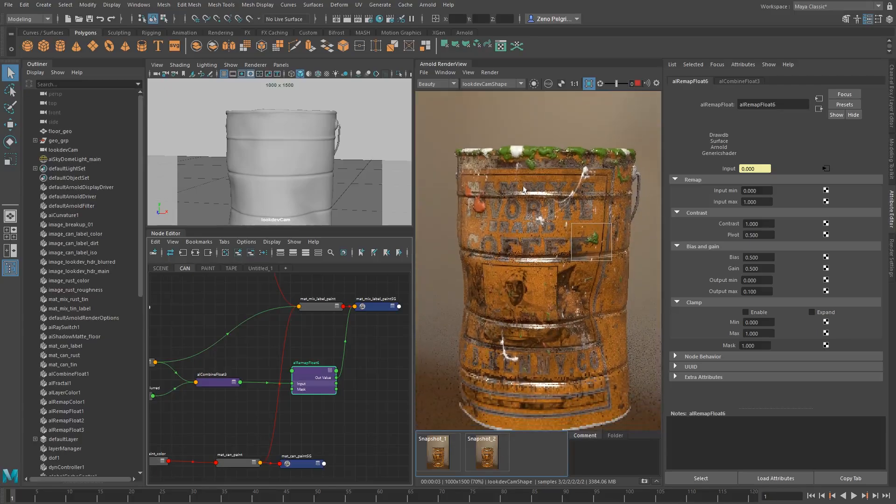
pyautogui.scroll(1, 504, 160)
pyautogui.moveTo(505, 184); pyautogui.dragTo(509, 212, button='middle')
pyautogui.keyDown('shift'); pyautogui.click(584, 229); pyautogui.keyUp('shift')
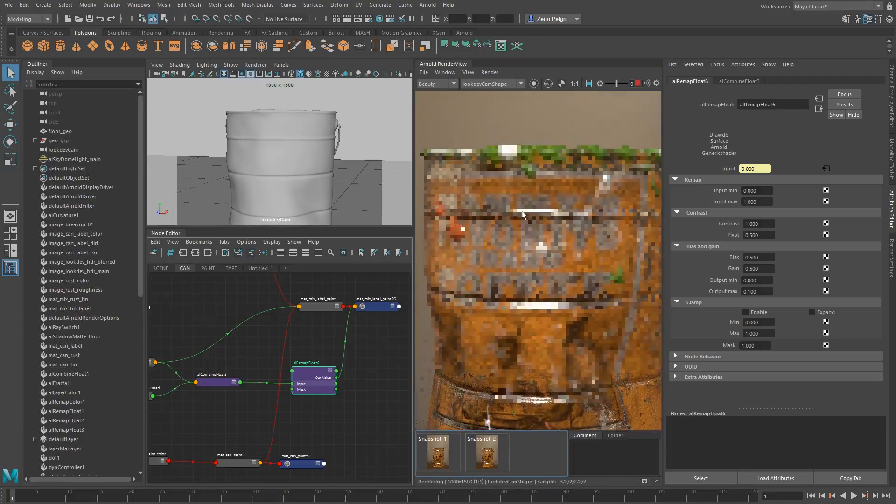
pyautogui.moveTo(558, 242); pyautogui.dragTo(558, 189, button='middle')
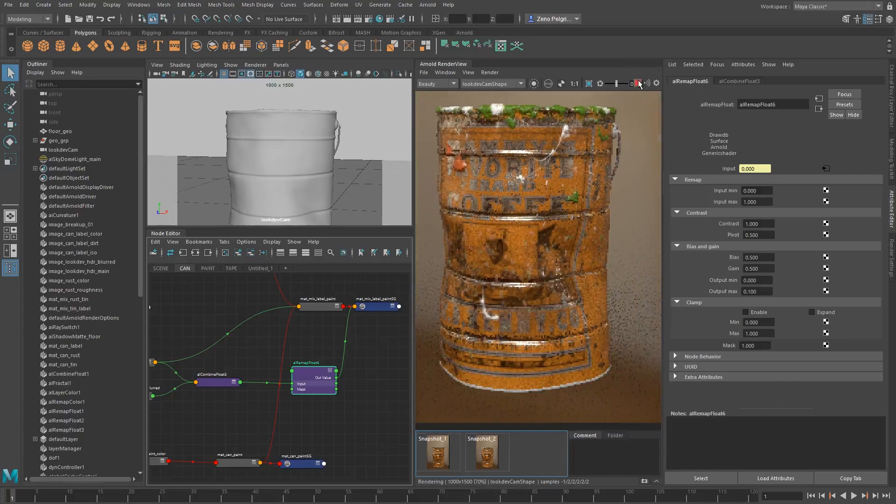
# Set the alRemapFloat's Output max to 0.075 and update the full scene in the Arnold render
pyautogui.click(746, 292)
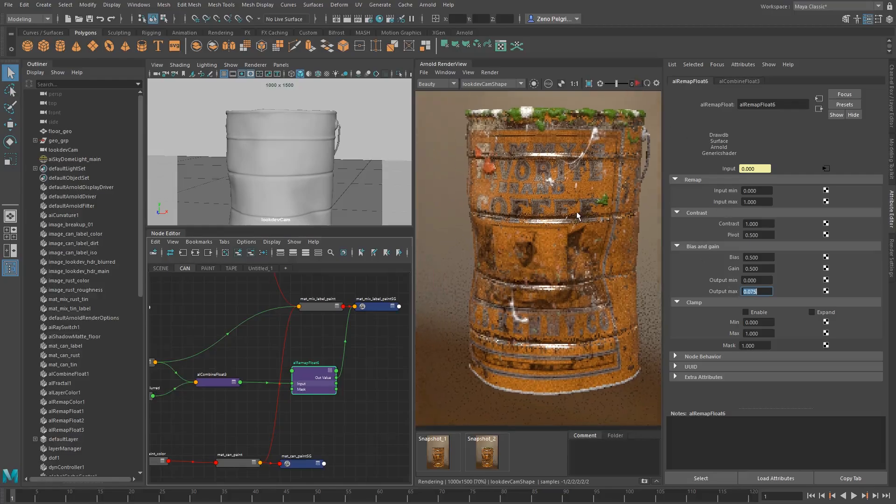
pyautogui.click(316, 378)
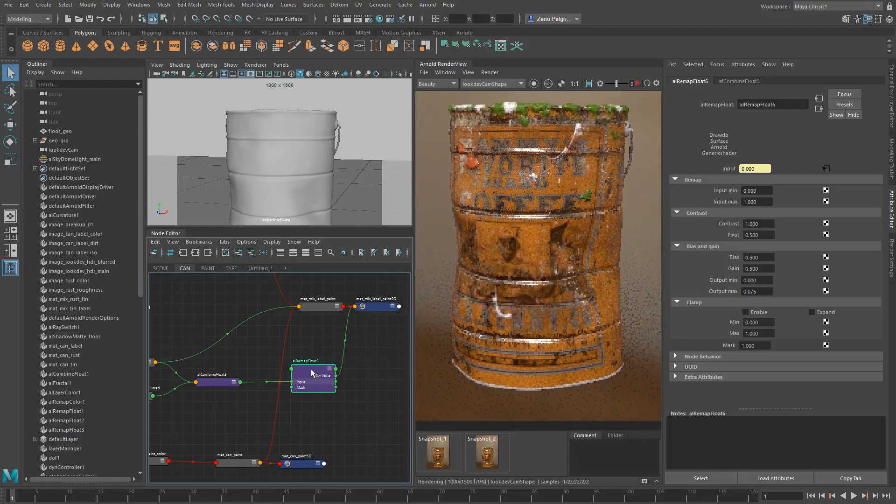
pyautogui.click(491, 72)
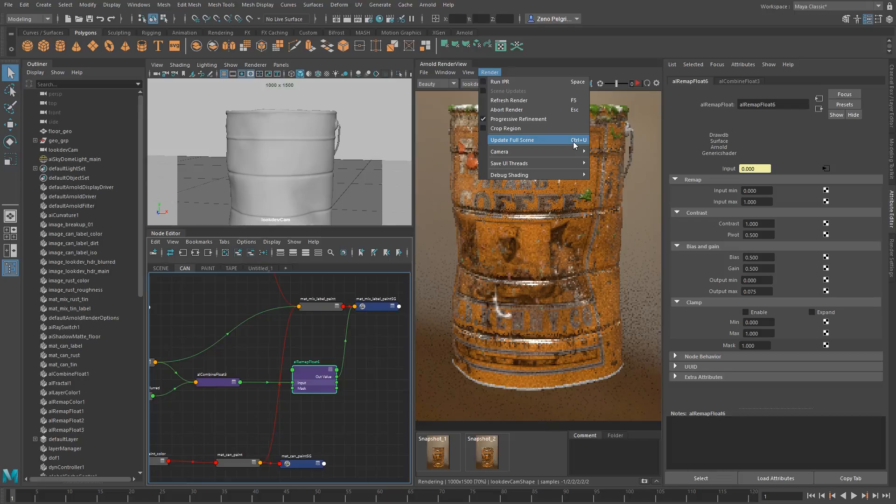
pyautogui.click(575, 145)
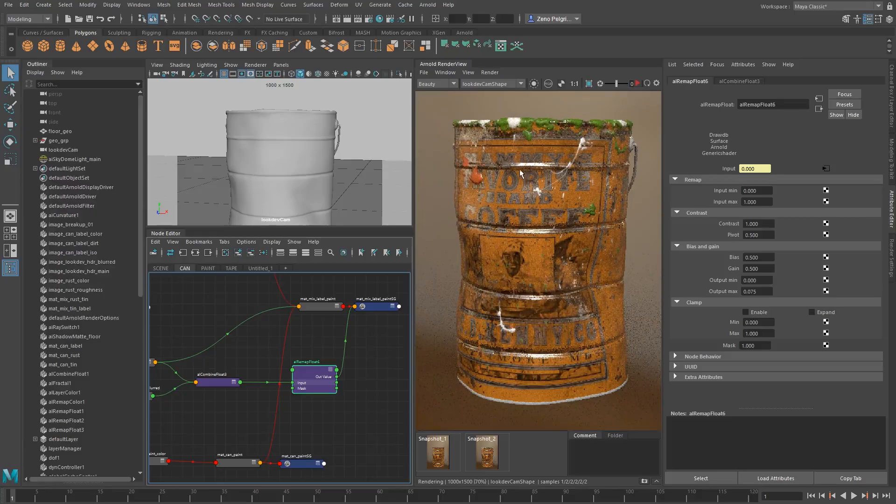
# Compare the can's upper half, rendered with the 0.075 displacement maximum, against Snapshot_2
pyautogui.scroll(1, 528, 169)
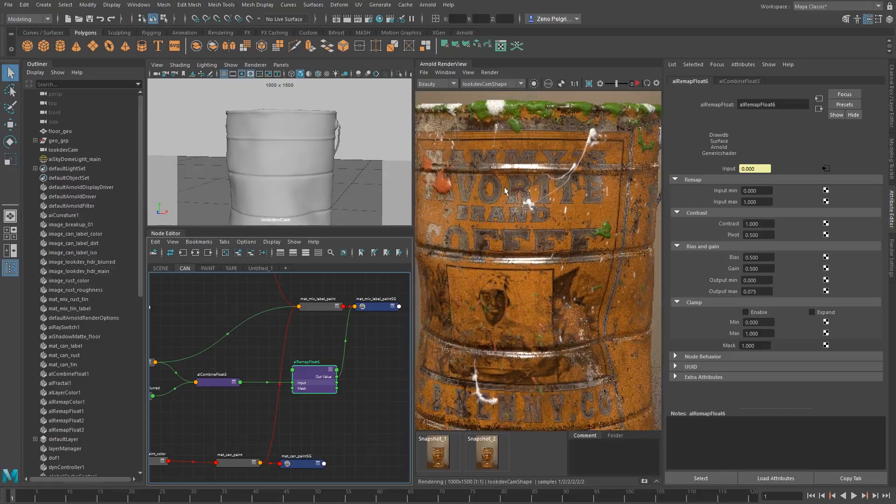
pyautogui.moveTo(506, 191); pyautogui.dragTo(520, 208, button='middle')
pyautogui.click(484, 452)
pyautogui.click(484, 452)
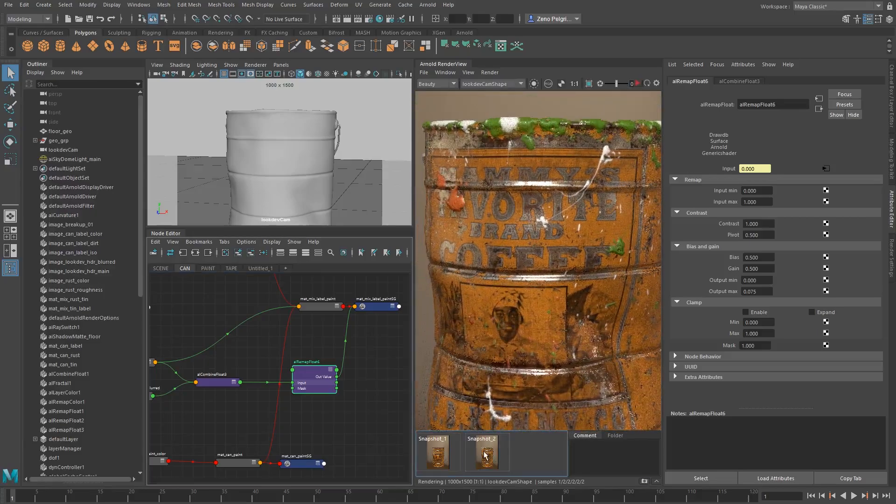
pyautogui.click(484, 452)
pyautogui.click(484, 452)
pyautogui.click(484, 455)
pyautogui.click(485, 455)
pyautogui.click(485, 455)
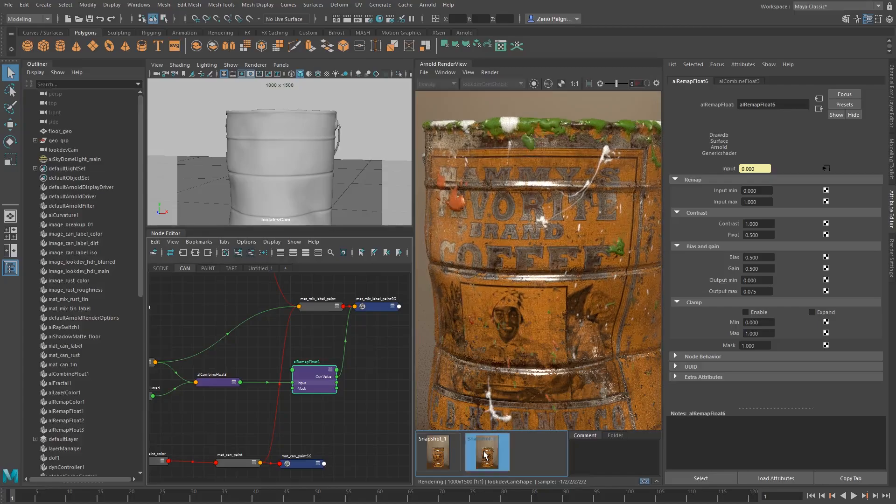
pyautogui.click(484, 455)
# Set the alRemapFloat's Output max to 0.05 and re-render the can with the weaker paint displacement
pyautogui.click(755, 291)
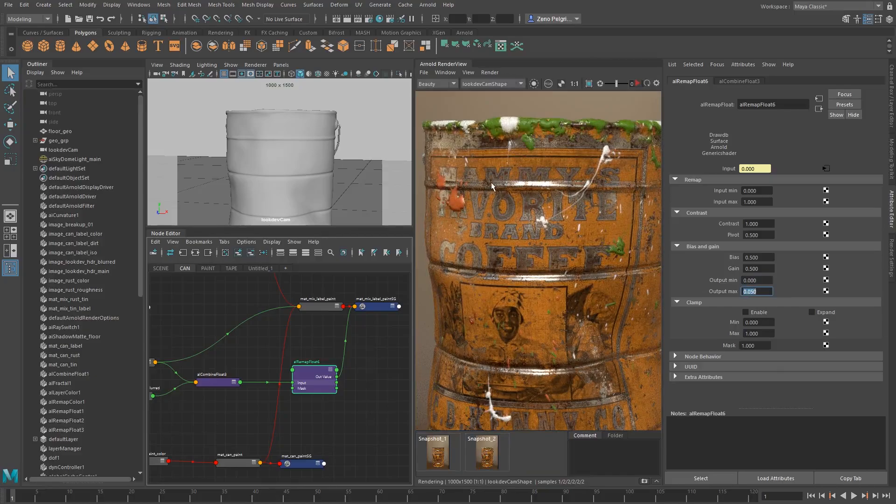
pyautogui.scroll(-3, 491, 186)
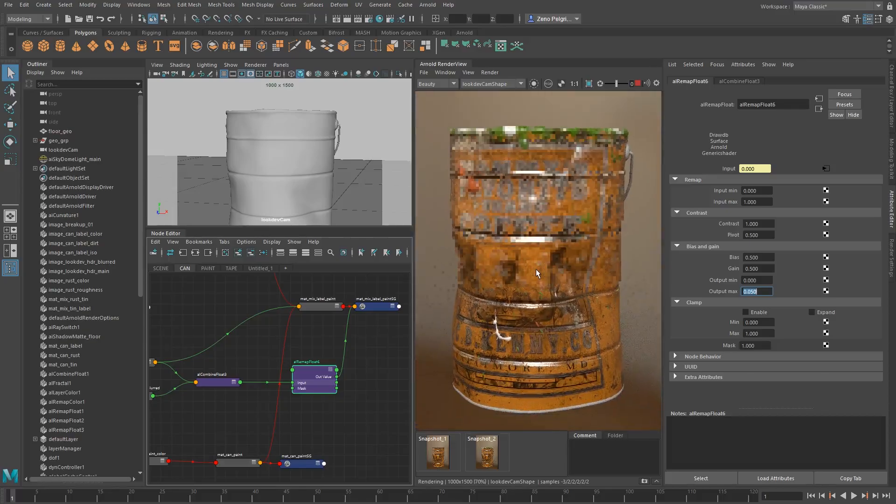
pyautogui.scroll(2, 509, 133)
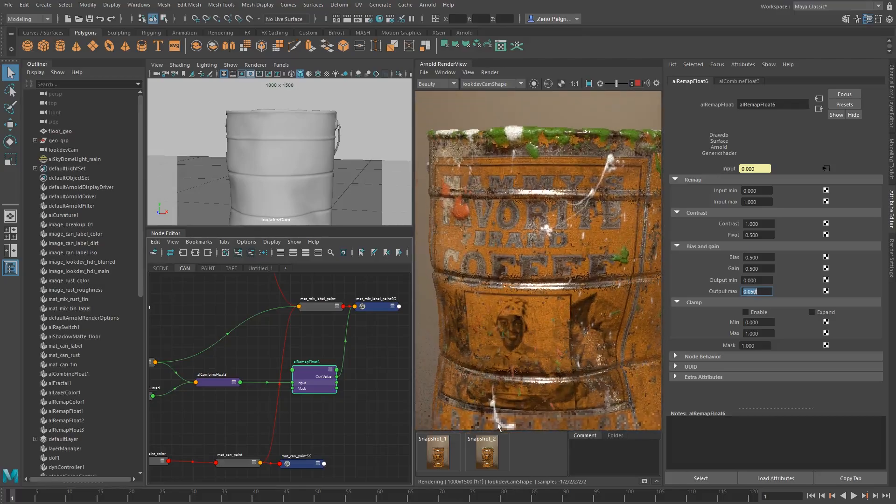
pyautogui.click(490, 73)
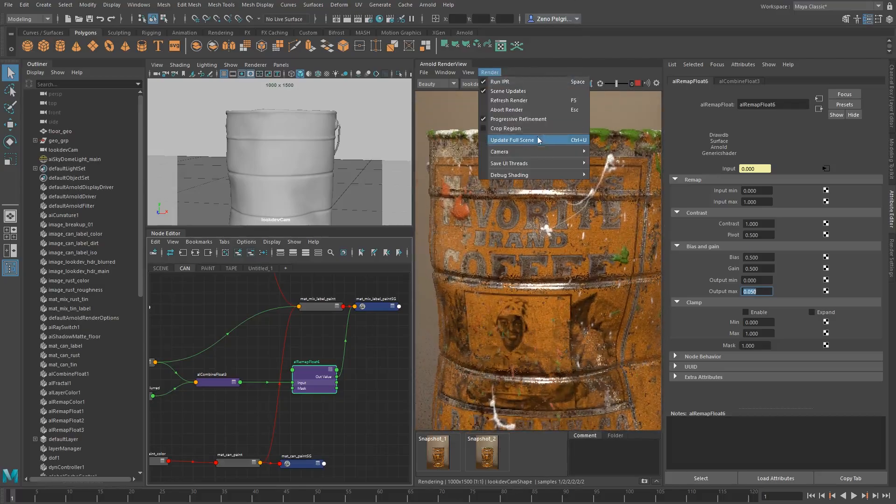
pyautogui.click(567, 71)
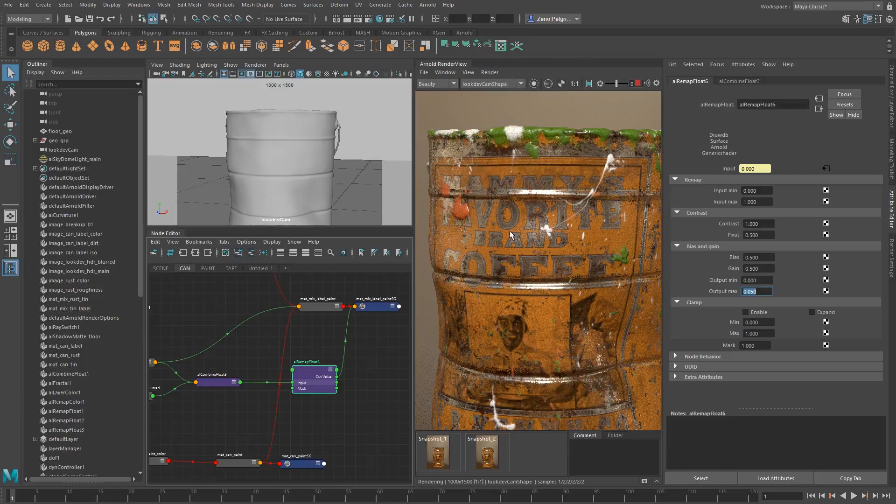
# Compare the render using the 0.05 displacement maximum with Snapshot_2, checking the paint on the rim and label
pyautogui.click(490, 455)
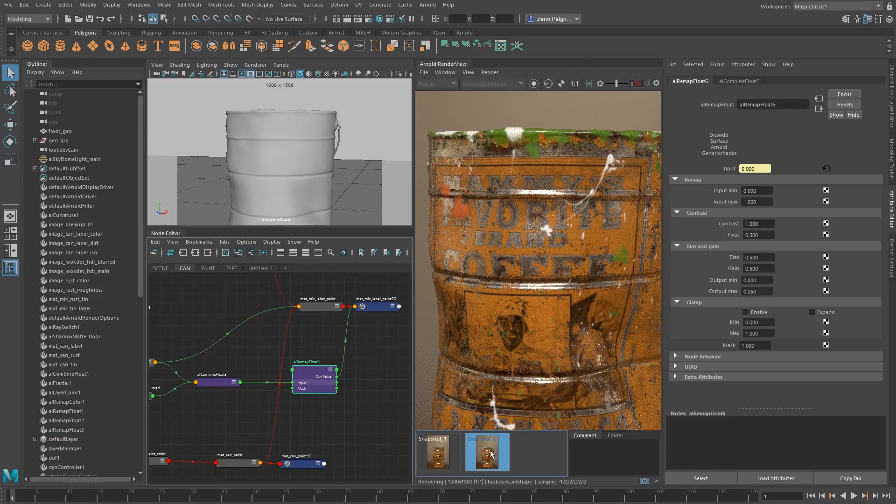
pyautogui.click(490, 453)
pyautogui.click(490, 452)
pyautogui.click(490, 452)
pyautogui.click(490, 451)
pyautogui.click(490, 451)
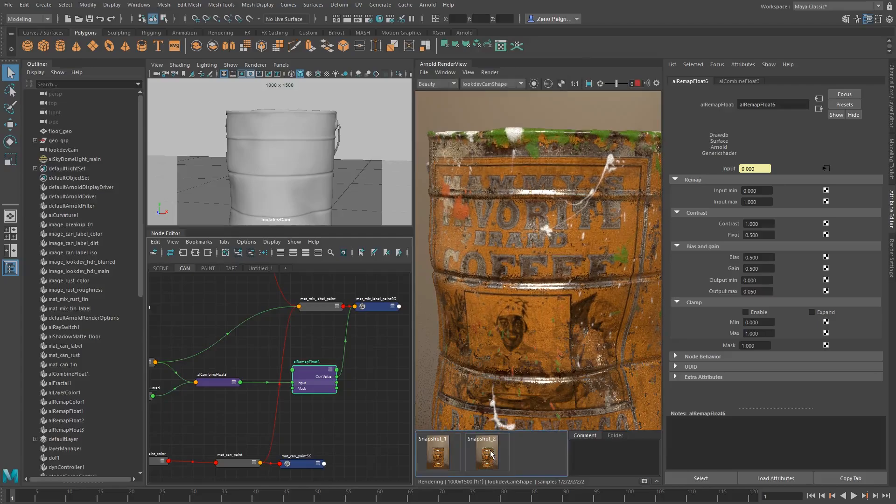
pyautogui.click(490, 451)
pyautogui.click(491, 450)
pyautogui.scroll(-2, 531, 280)
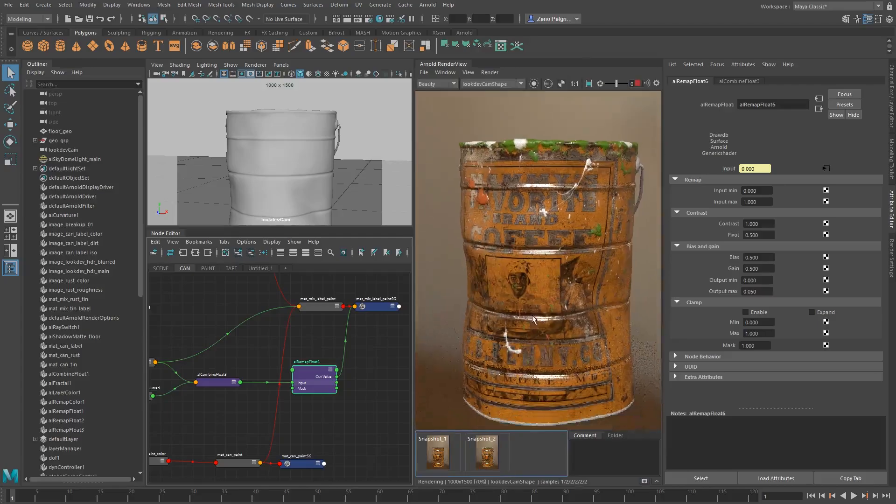
# Isolate the selected node's output in the render and examine the alCombineFloat mask against the scaled-down alRemapFloat result
pyautogui.click(534, 83)
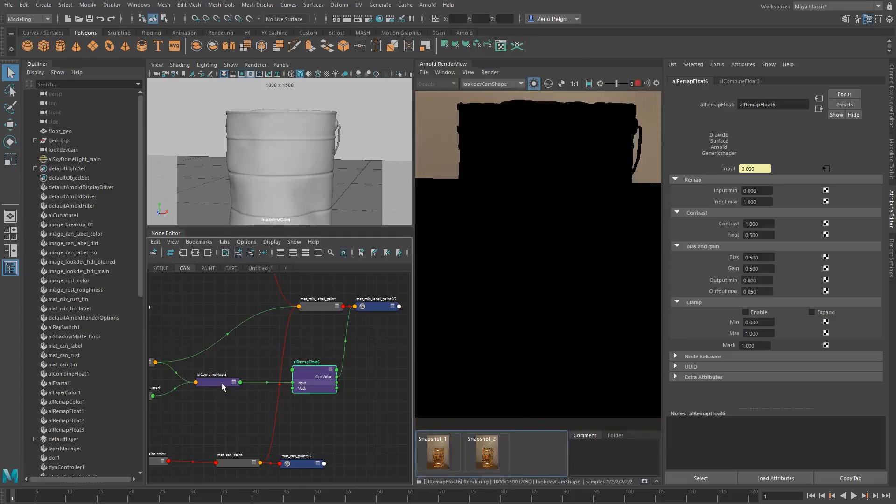
pyautogui.click(222, 383)
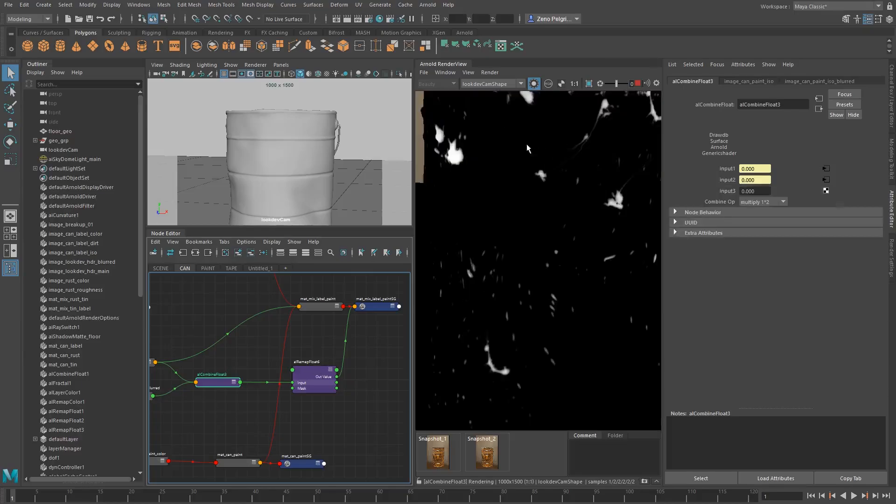
pyautogui.scroll(2, 513, 212)
pyautogui.moveTo(433, 254); pyautogui.dragTo(448, 229, button='middle')
pyautogui.click(319, 373)
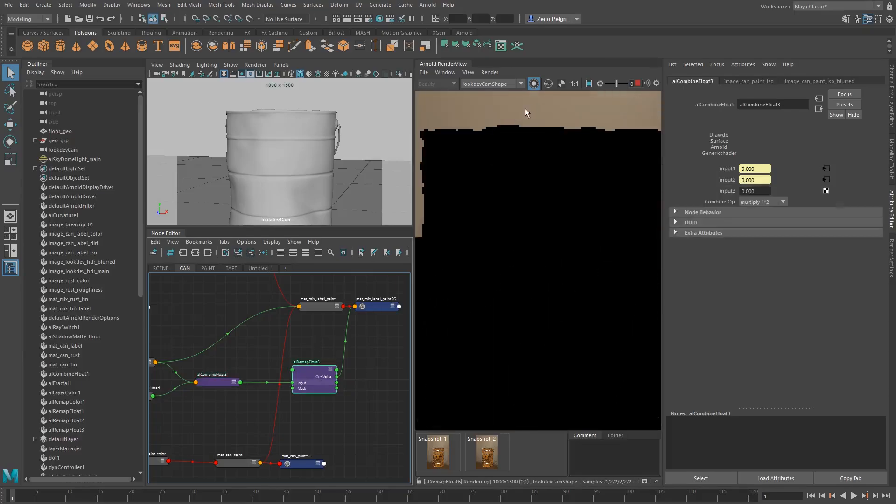
pyautogui.scroll(1, 517, 125)
pyautogui.moveTo(518, 125); pyautogui.dragTo(558, 230, button='middle')
pyautogui.scroll(1, 505, 204)
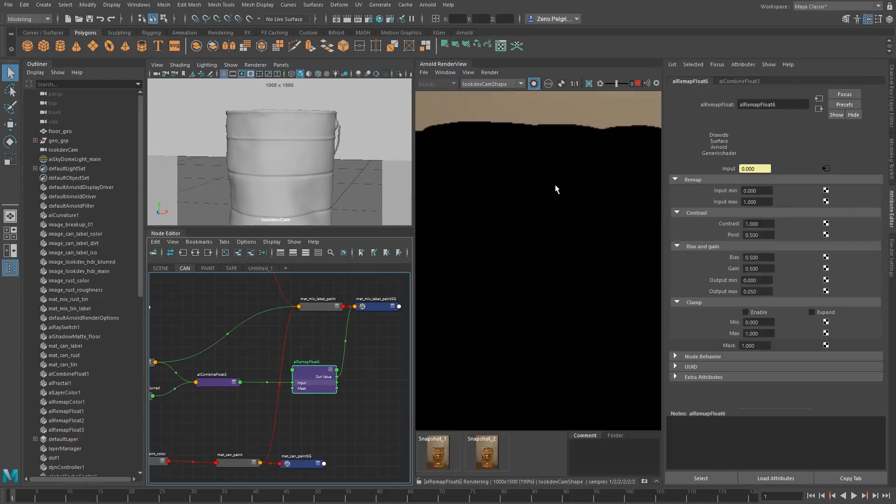
pyautogui.scroll(-4, 545, 207)
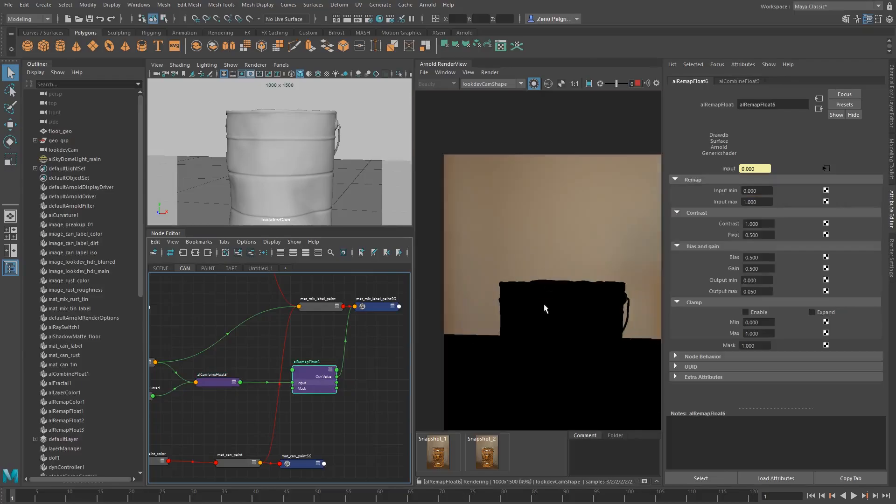
# Turn off the isolated node preview and check the can's fully shaded render up close and as a whole
pyautogui.click(534, 84)
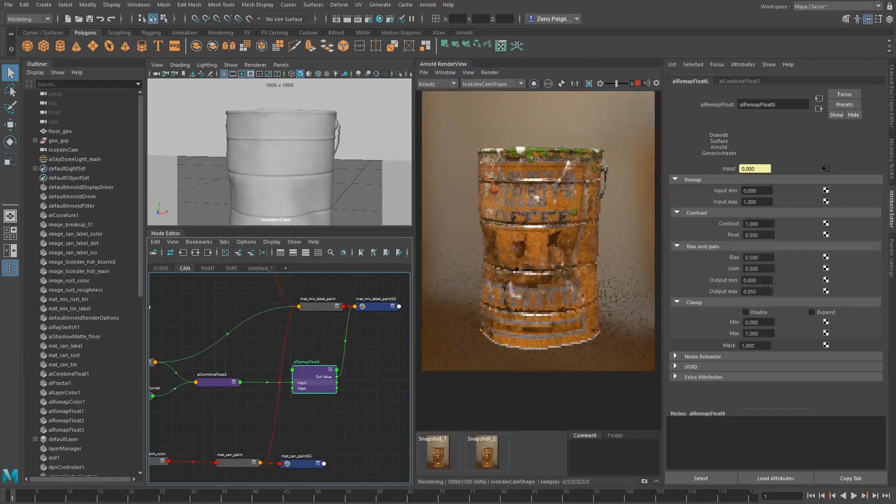
pyautogui.scroll(3, 607, 182)
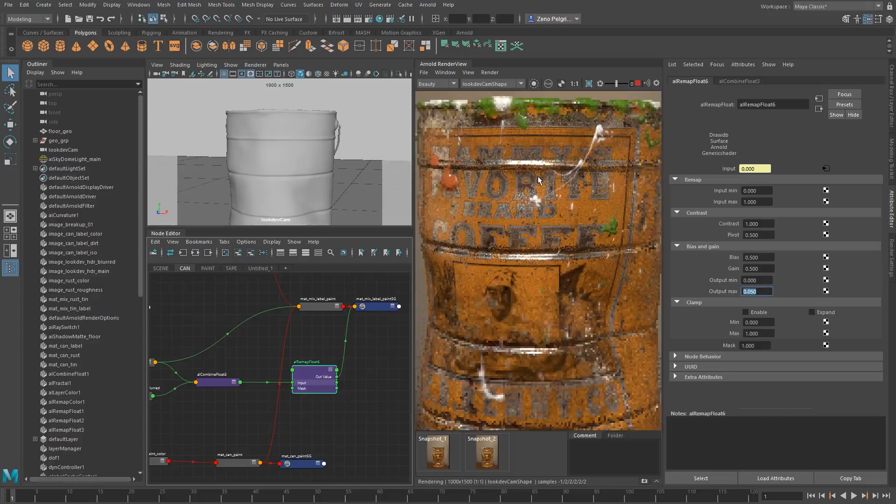
pyautogui.scroll(-1, 587, 123)
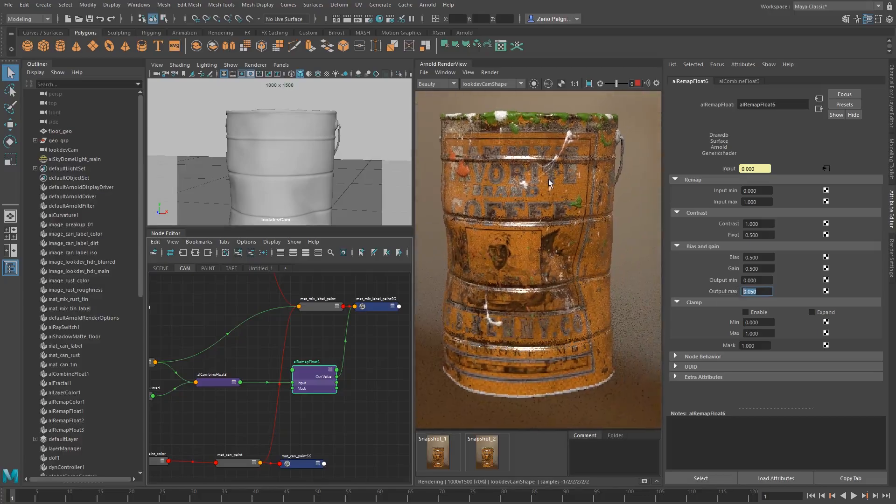
# Set mat_can_paint's specular Weight to 0.5 and check the less reflective paint in the re-rendered can
pyautogui.keyDown('alt'); pyautogui.moveTo(551, 180); pyautogui.dragTo(554, 179, button='middle'); pyautogui.keyUp('alt')
pyautogui.keyDown('alt'); pyautogui.moveTo(302, 384); pyautogui.dragTo(339, 346, button='middle'); pyautogui.keyUp('alt')
pyautogui.click(269, 423)
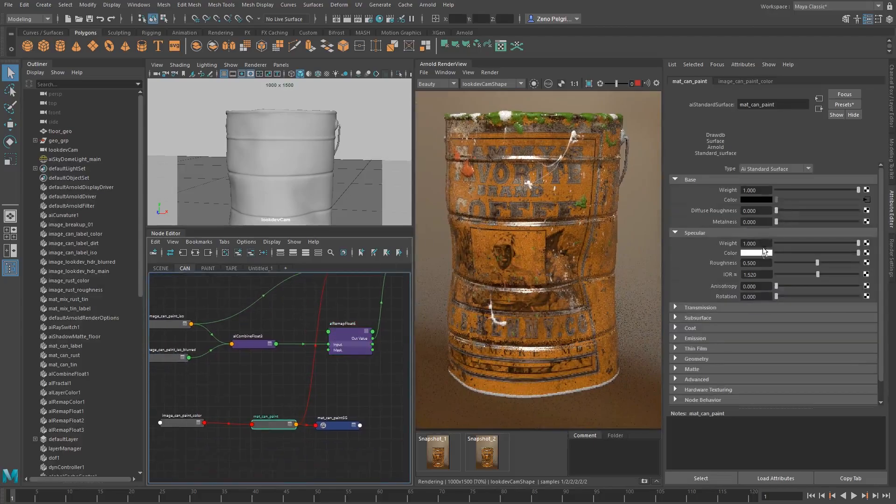
pyautogui.scroll(1, 558, 203)
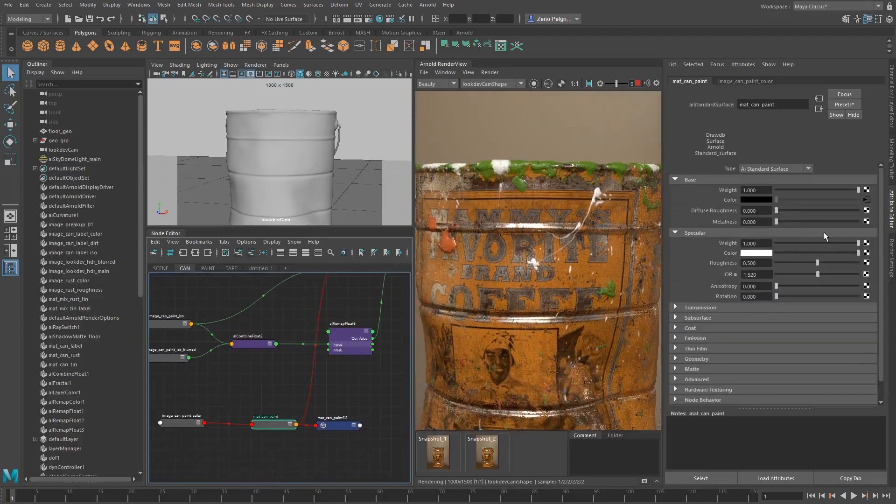
pyautogui.moveTo(858, 243); pyautogui.dragTo(559, 214)
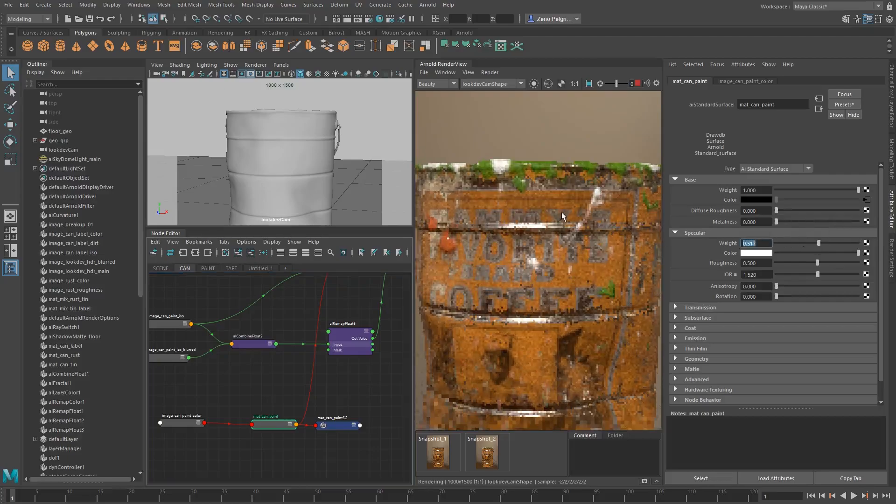
pyautogui.write('.5')
pyautogui.press('Return')
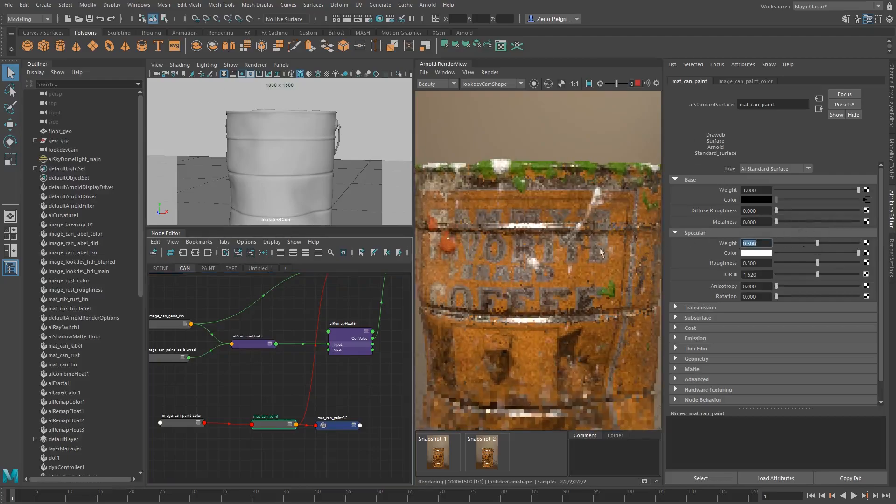
pyautogui.scroll(-2, 561, 287)
pyautogui.moveTo(561, 287); pyautogui.dragTo(568, 240, button='middle')
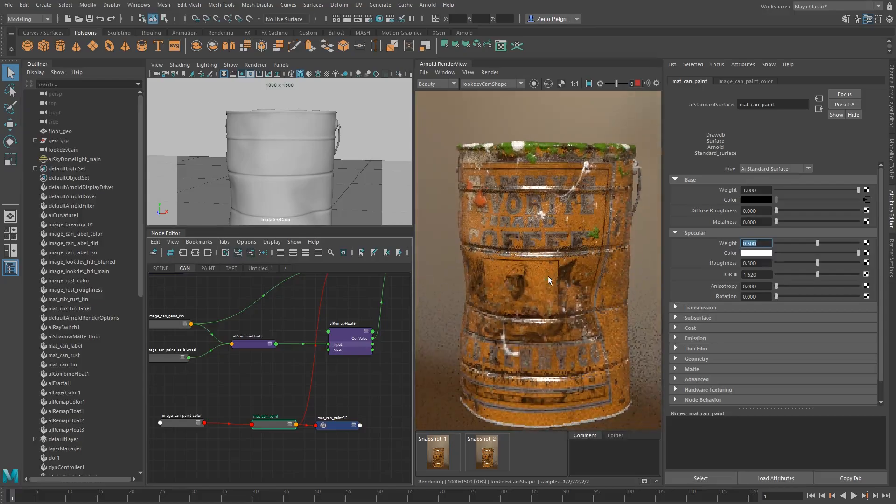
pyautogui.moveTo(548, 276); pyautogui.dragTo(548, 256, button='middle')
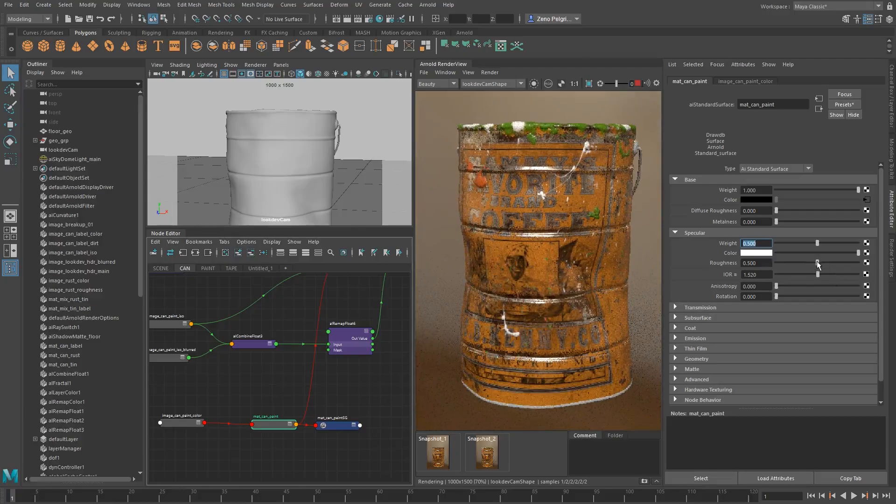
# Try a specular Roughness of 0.517 on mat_can_paint and restore it to 0.5
pyautogui.moveTo(817, 263)
pyautogui.mouseDown()
pyautogui.moveTo(839, 263)
pyautogui.moveTo(803, 265)
pyautogui.moveTo(819, 264)
pyautogui.mouseUp()
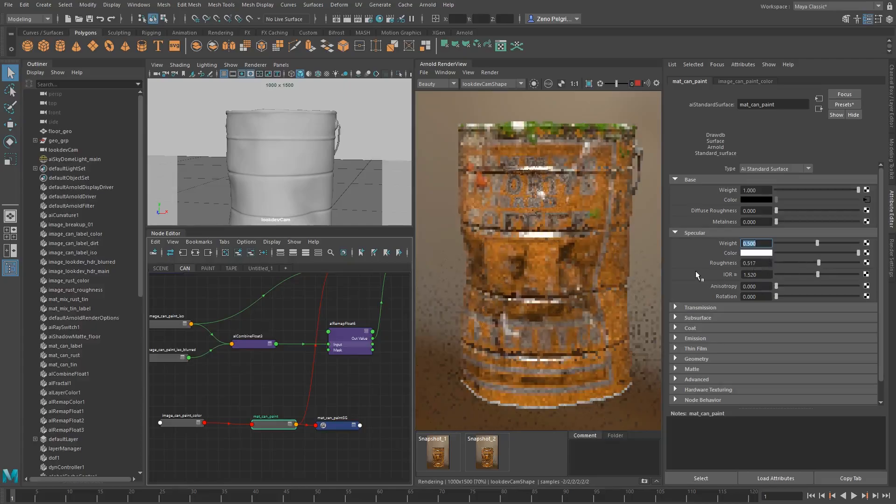
pyautogui.moveTo(762, 265); pyautogui.dragTo(715, 262)
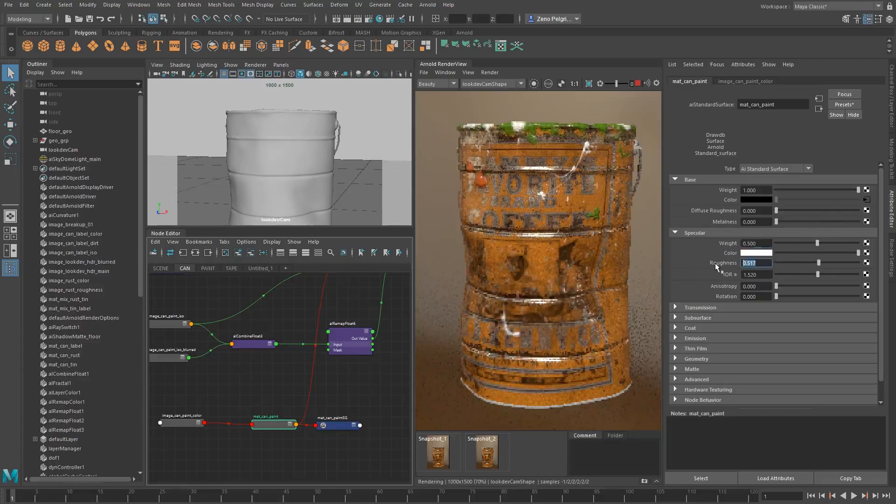
pyautogui.write('0.5')
pyautogui.press('Return')
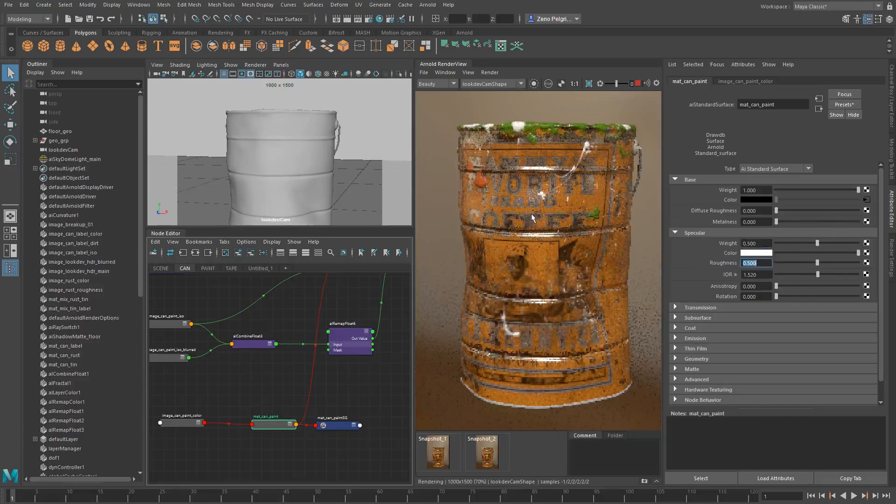
# Look over the can's whole node network and examine the paint and label in the render up close
pyautogui.scroll(-3, 318, 306)
pyautogui.keyDown('alt'); pyautogui.moveTo(343, 296); pyautogui.dragTo(344, 359, button='middle'); pyautogui.keyUp('alt')
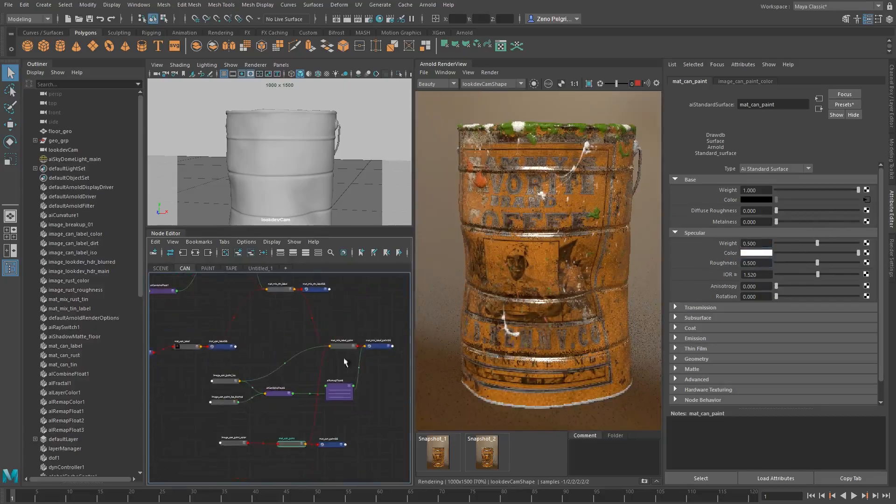
pyautogui.scroll(-3, 346, 363)
pyautogui.keyDown('alt'); pyautogui.moveTo(290, 350); pyautogui.dragTo(276, 333, button='middle'); pyautogui.keyUp('alt')
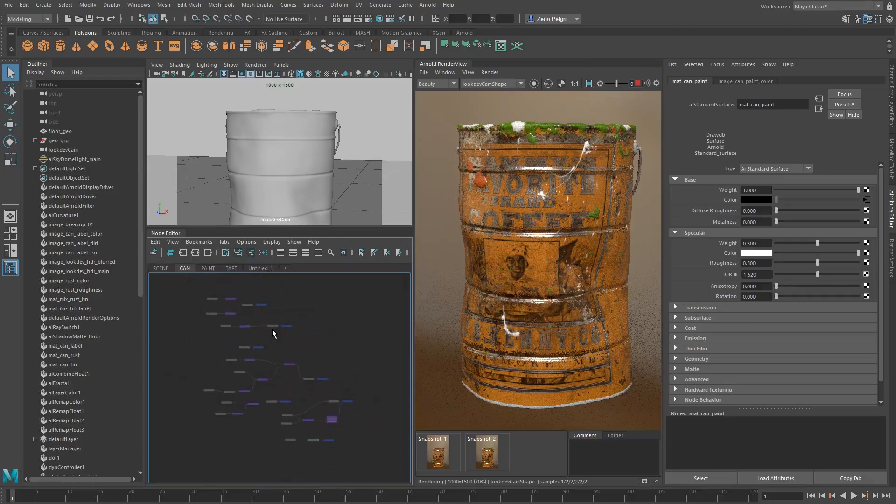
pyautogui.scroll(4, 565, 180)
pyautogui.scroll(-2, 565, 180)
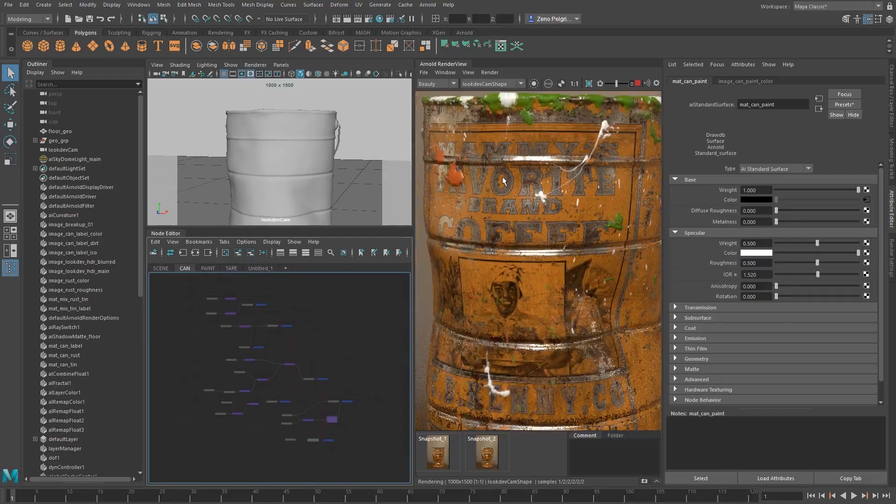
pyautogui.scroll(1, 503, 180)
pyautogui.scroll(-1, 532, 172)
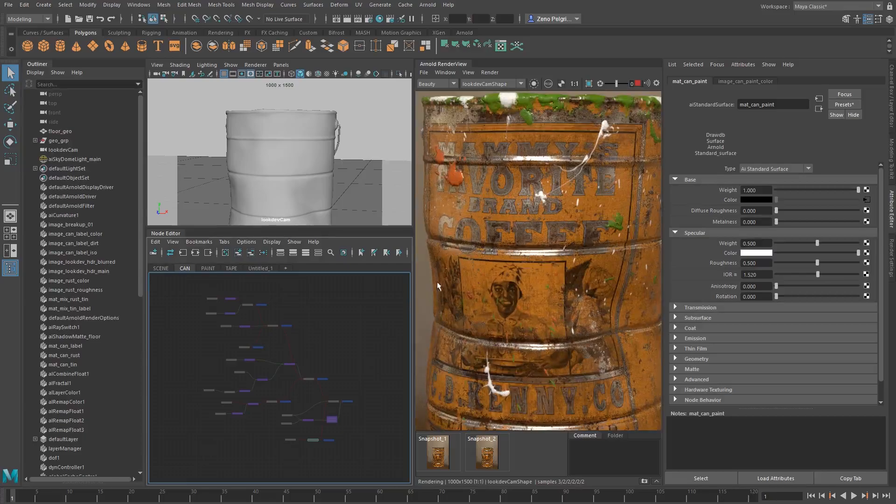
# Isolate the mat_mix_rust_tin shader in the render to examine the rust and tin blend by itself
pyautogui.scroll(5, 290, 414)
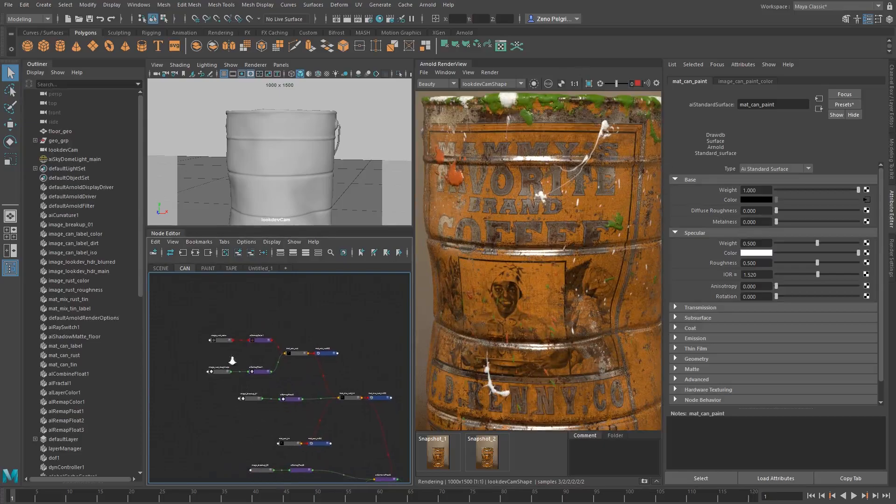
pyautogui.scroll(4, 232, 360)
pyautogui.click(379, 359)
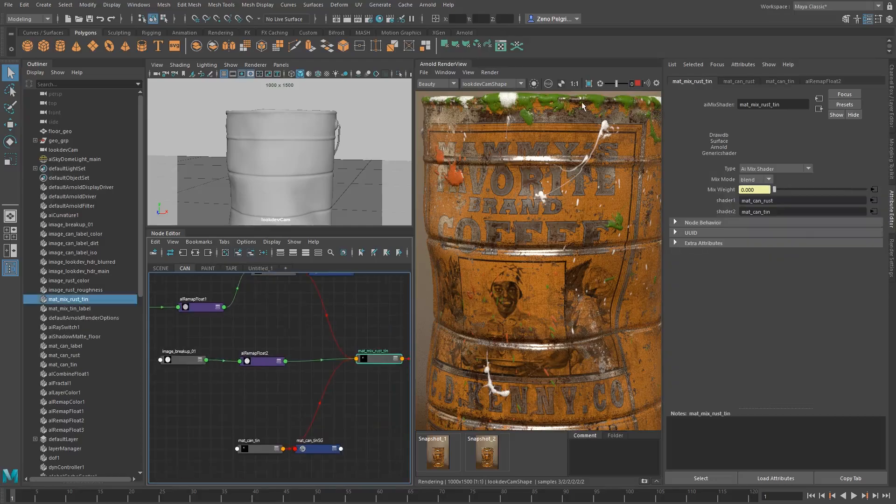
pyautogui.click(534, 84)
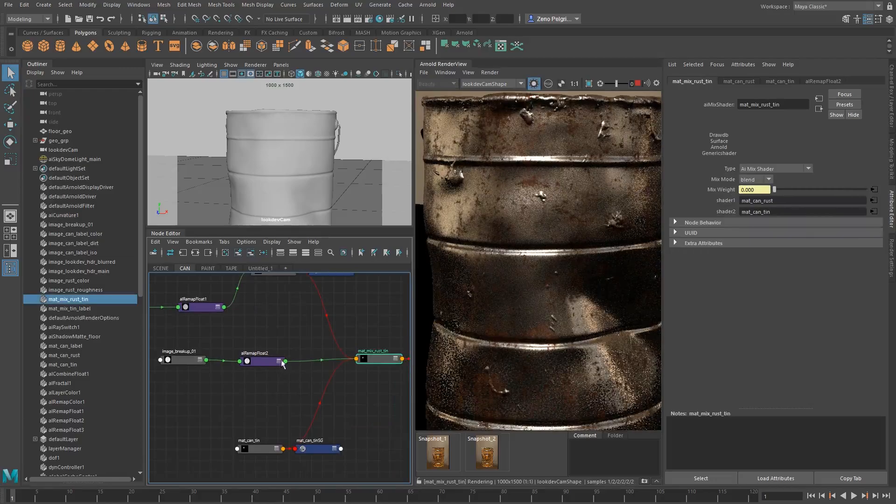
# Preview alRemapFloat2's breakup mask and set its Input min to 0.59 and Input max to 0.72
pyautogui.keyDown('alt'); pyautogui.moveTo(282, 361); pyautogui.dragTo(293, 338, button='middle'); pyautogui.keyUp('alt')
pyautogui.keyDown('alt'); pyautogui.moveTo(321, 397); pyautogui.dragTo(298, 373, button='middle'); pyautogui.keyUp('alt')
pyautogui.click(248, 313)
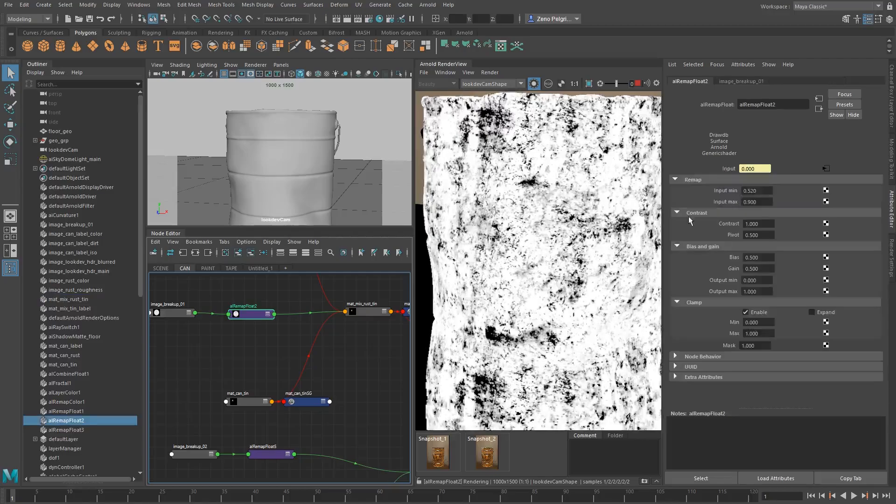
pyautogui.keyDown('ctrl'); pyautogui.moveTo(753, 189); pyautogui.dragTo(754, 203); pyautogui.keyUp('ctrl')
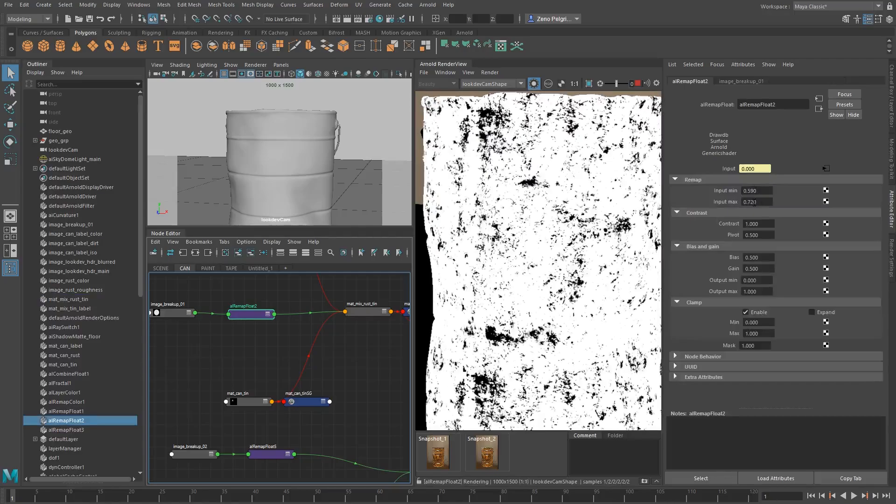
# Turn off the isolated preview and check the adjusted rust and tin breakup on the can, up close and as a whole
pyautogui.click(534, 85)
pyautogui.click(534, 85)
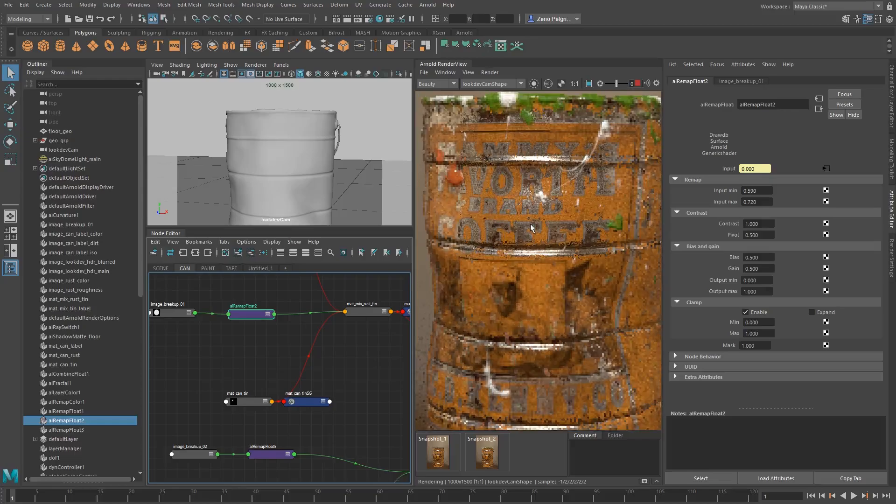
pyautogui.scroll(1, 531, 229)
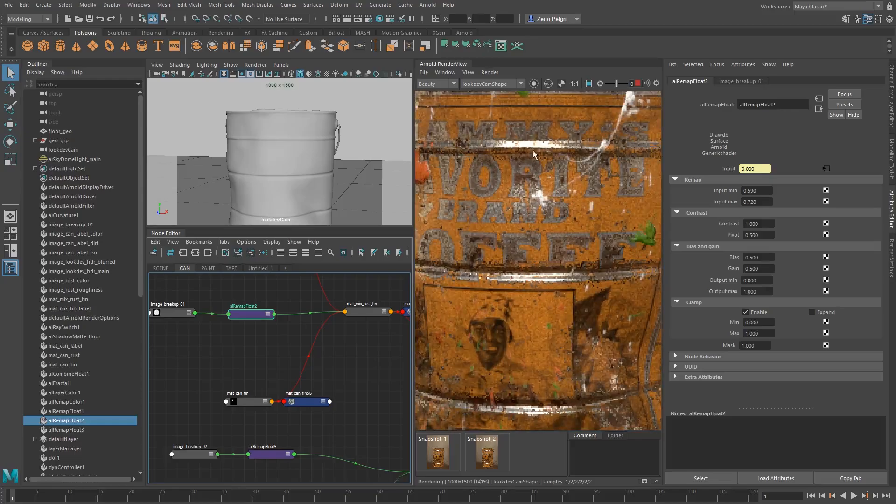
pyautogui.moveTo(540, 154); pyautogui.dragTo(558, 171, button='middle')
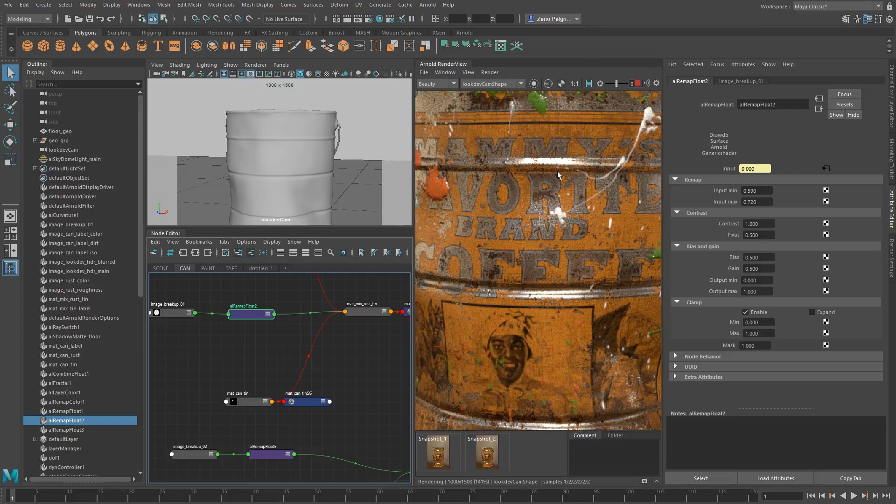
pyautogui.scroll(-3, 556, 172)
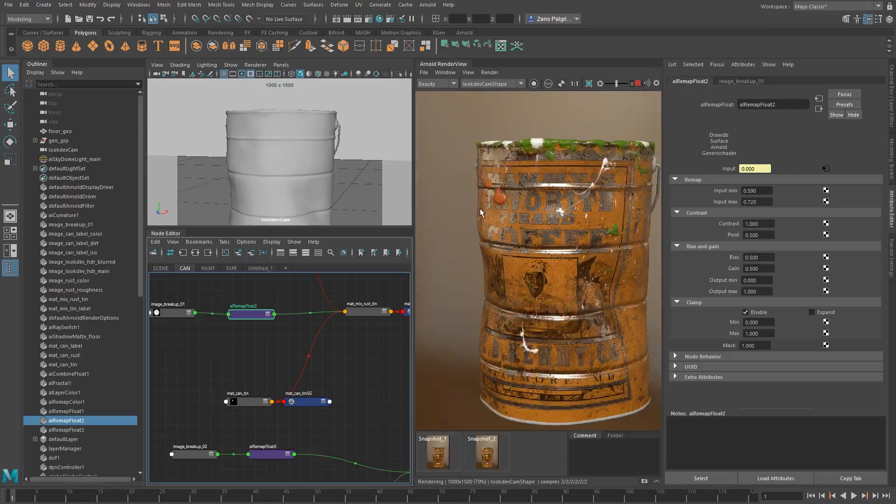
pyautogui.scroll(2, 569, 244)
pyautogui.scroll(-2, 554, 235)
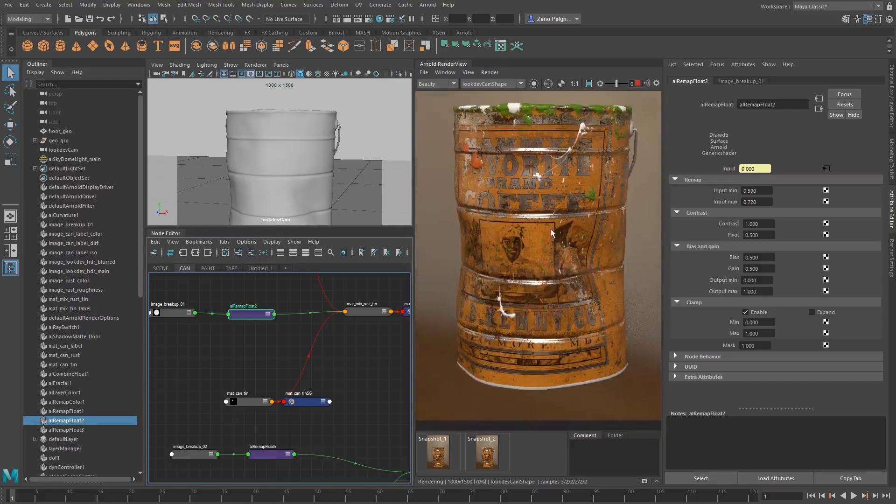
# Orbit and pull back lookdevCam to frame the can from a slightly different angle, and select the can mesh
pyautogui.click(301, 369)
pyautogui.keyDown('alt'); pyautogui.moveTo(305, 169); pyautogui.dragTo(297, 163); pyautogui.keyUp('alt')
pyautogui.keyDown('alt'); pyautogui.moveTo(297, 163); pyautogui.dragTo(236, 172, button='right'); pyautogui.keyUp('alt')
pyautogui.keyDown('alt'); pyautogui.moveTo(270, 172); pyautogui.dragTo(275, 185); pyautogui.keyUp('alt')
pyautogui.keyDown('alt'); pyautogui.moveTo(280, 183); pyautogui.dragTo(347, 180, button='right'); pyautogui.keyUp('alt')
pyautogui.moveTo(280, 181)
pyautogui.keyDown('alt'); pyautogui.mouseDown()
pyautogui.moveTo(276, 168)
pyautogui.moveTo(289, 167)
pyautogui.mouseUp(); pyautogui.keyUp('alt')
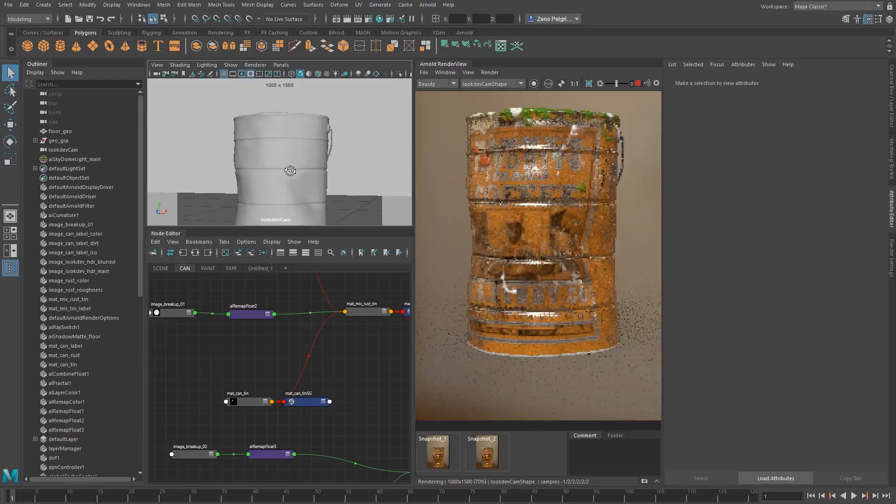
pyautogui.keyDown('alt'); pyautogui.moveTo(456, 204); pyautogui.dragTo(475, 262); pyautogui.keyUp('alt')
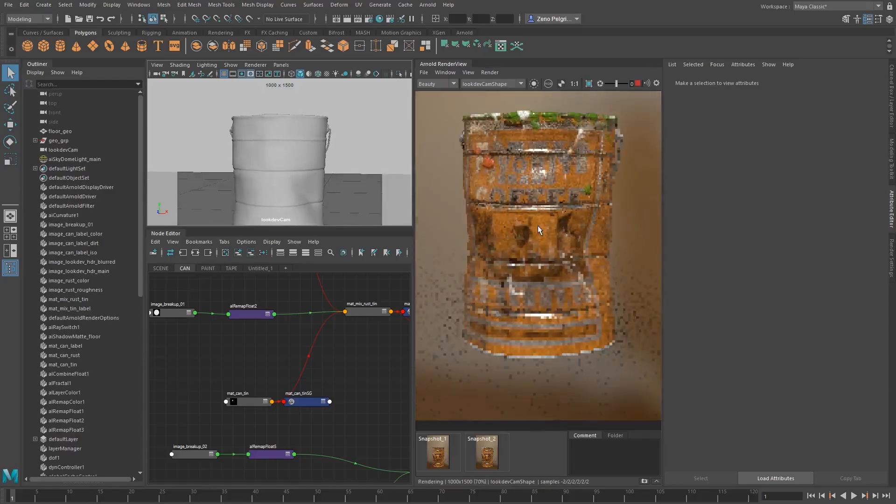
pyautogui.click(286, 187)
# Check the re-framed can's label up close and select the mat_mix_tin_label shader in the can's node network
pyautogui.keyDown('alt'); pyautogui.moveTo(342, 371); pyautogui.dragTo(290, 385, button='middle'); pyautogui.keyUp('alt')
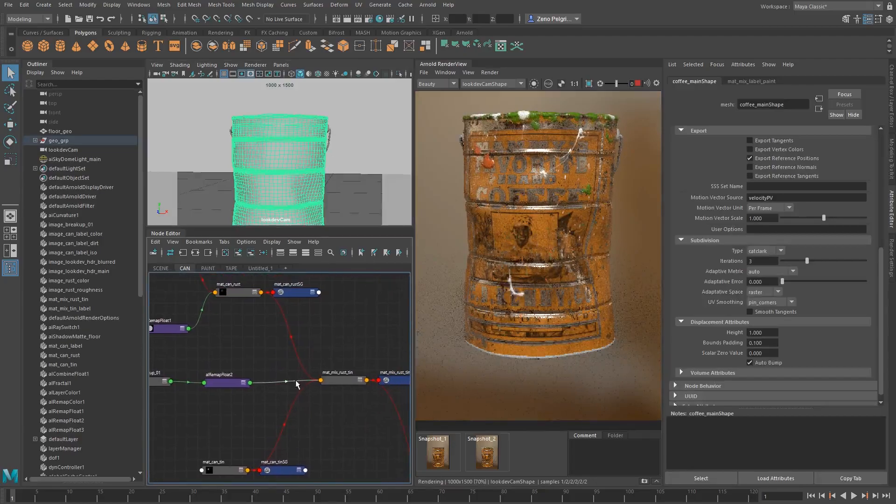
pyautogui.scroll(1, 565, 164)
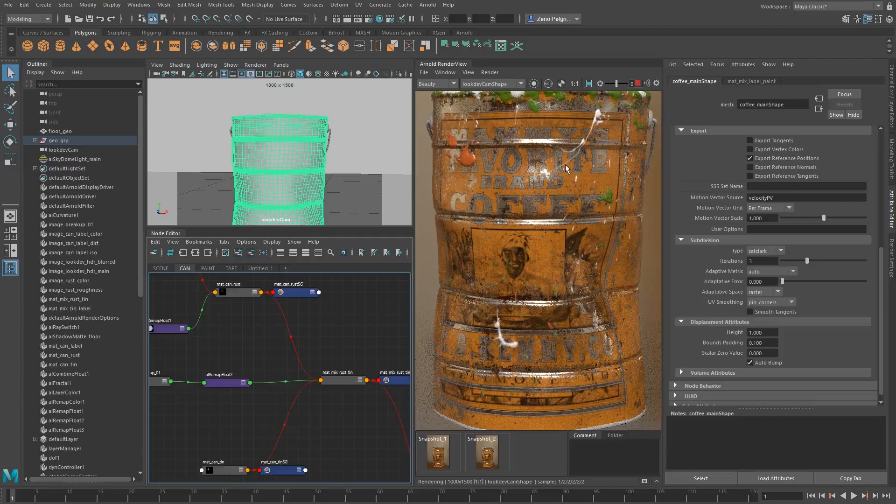
pyautogui.scroll(-1, 565, 164)
pyautogui.keyDown('alt'); pyautogui.moveTo(251, 413); pyautogui.dragTo(326, 315, button='middle'); pyautogui.keyUp('alt')
pyautogui.moveTo(405, 440)
pyautogui.keyDown('alt'); pyautogui.mouseDown(button='middle')
pyautogui.moveTo(326, 382)
pyautogui.moveTo(346, 310)
pyautogui.moveTo(254, 340)
pyautogui.moveTo(280, 303)
pyautogui.moveTo(240, 344)
pyautogui.moveTo(199, 312)
pyautogui.mouseUp(button='middle'); pyautogui.keyUp('alt')
pyautogui.click(289, 372)
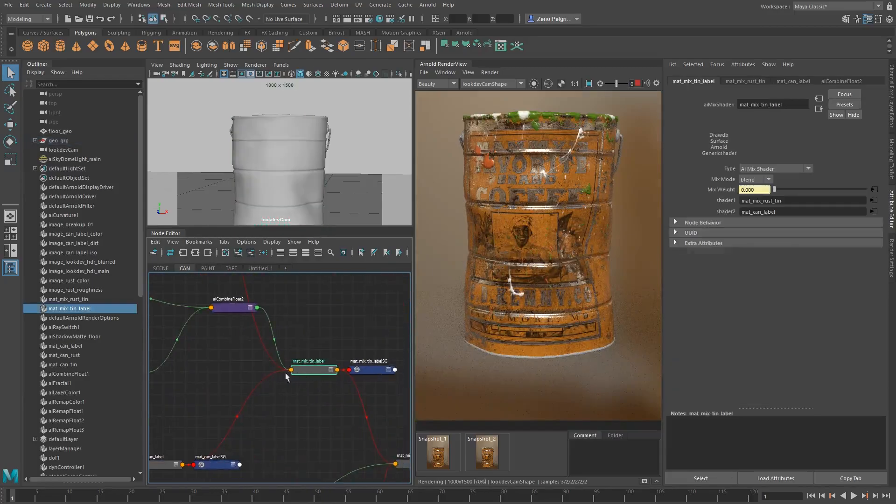
# Trace the mask nodes feeding mat_mix_tin_label and isolate that shader in the render to examine the label wear
pyautogui.moveTo(265, 368)
pyautogui.keyDown('alt'); pyautogui.mouseDown(button='middle')
pyautogui.moveTo(370, 310)
pyautogui.moveTo(306, 314)
pyautogui.moveTo(334, 370)
pyautogui.moveTo(346, 342)
pyautogui.moveTo(314, 330)
pyautogui.moveTo(328, 317)
pyautogui.moveTo(356, 340)
pyautogui.mouseUp(button='middle'); pyautogui.keyUp('alt')
pyautogui.scroll(3, 305, 365)
pyautogui.scroll(-1, 315, 342)
pyautogui.scroll(-1, 332, 346)
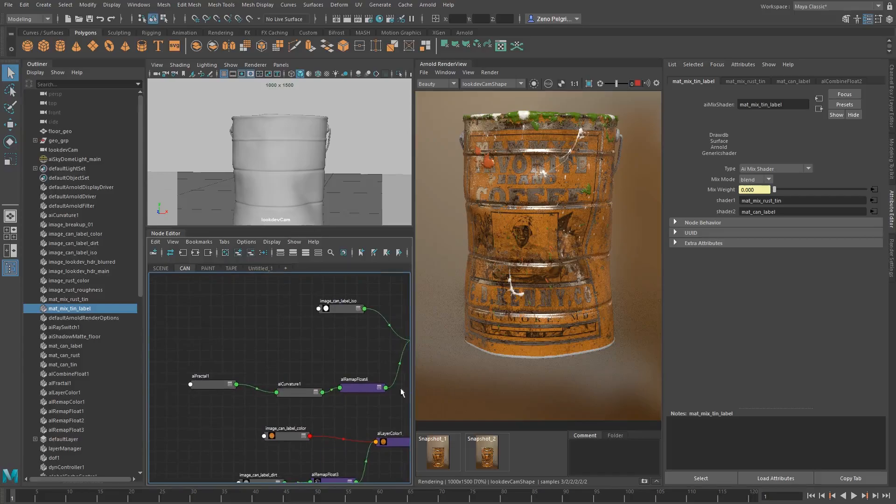
pyautogui.keyDown('alt'); pyautogui.moveTo(357, 394); pyautogui.dragTo(147, 405, button='middle'); pyautogui.keyUp('alt')
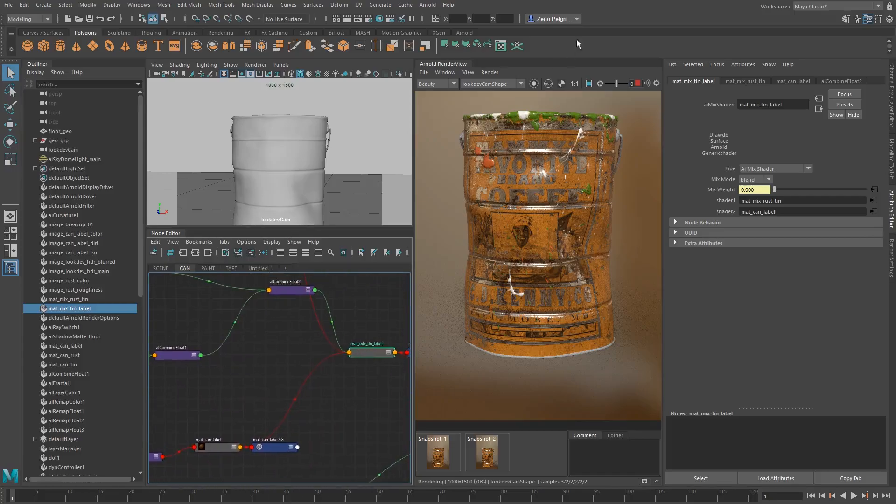
pyautogui.click(534, 84)
pyautogui.scroll(2, 511, 180)
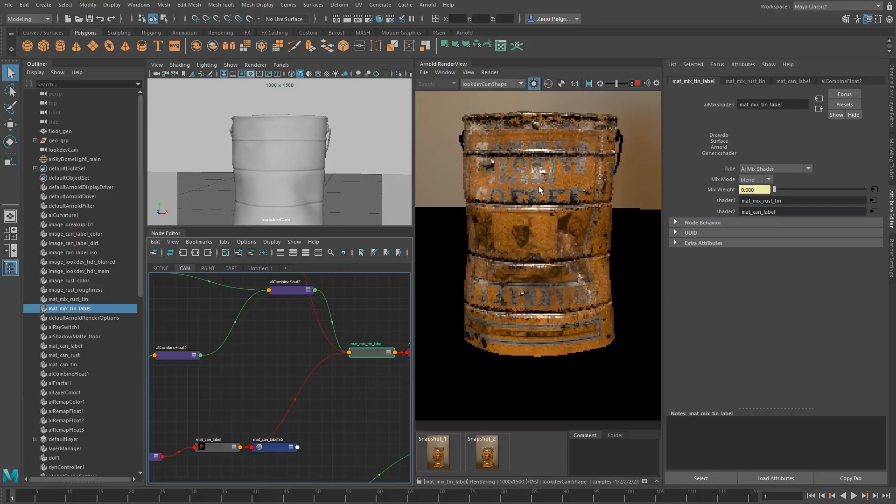
pyautogui.scroll(2, 539, 186)
# Preview the image_breakup_02 mask and set alRemapFloat5's Input min to 0.73 and Input max to 0.85
pyautogui.keyDown('alt'); pyautogui.moveTo(316, 368); pyautogui.dragTo(322, 418, button='middle'); pyautogui.keyUp('alt')
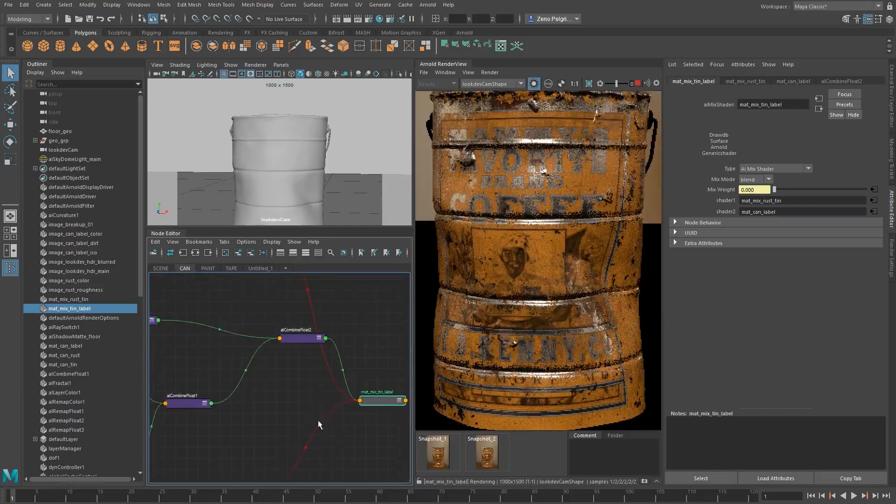
pyautogui.scroll(-3, 303, 413)
pyautogui.keyDown('alt'); pyautogui.moveTo(257, 397); pyautogui.dragTo(309, 394, button='middle'); pyautogui.keyUp('alt')
pyautogui.click(189, 349)
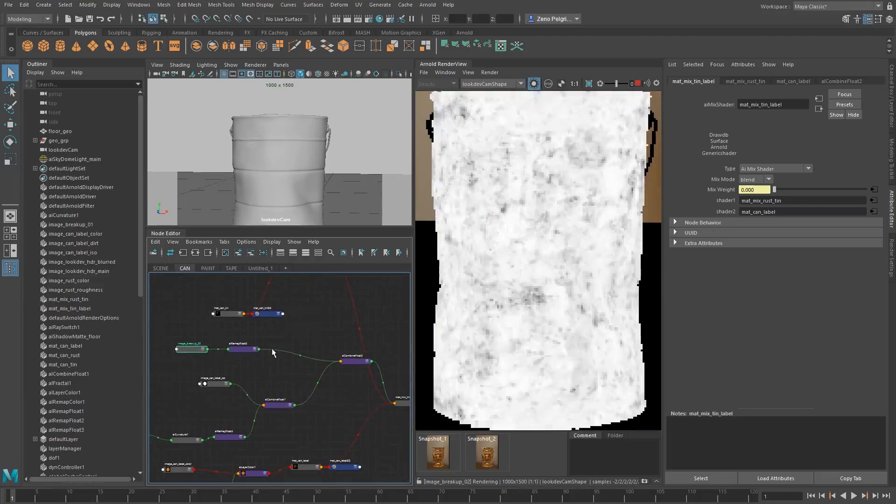
pyautogui.click(247, 350)
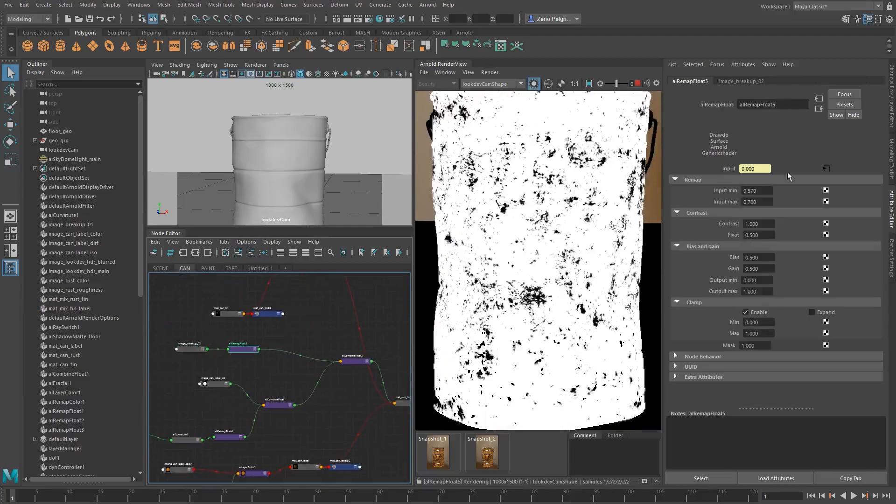
pyautogui.keyDown('ctrl'); pyautogui.moveTo(763, 202); pyautogui.dragTo(763, 191); pyautogui.keyUp('ctrl')
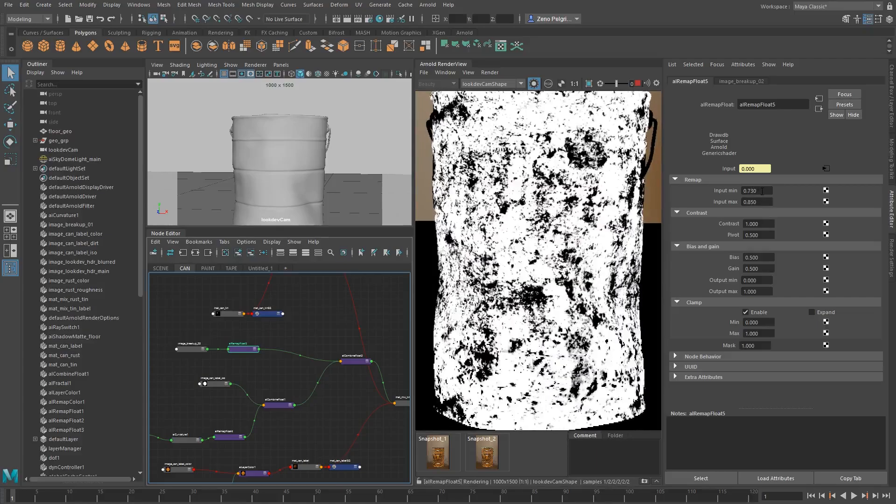
# Return the render from the isolated remap node to the full beauty image and inspect the label wear up close
pyautogui.click(534, 84)
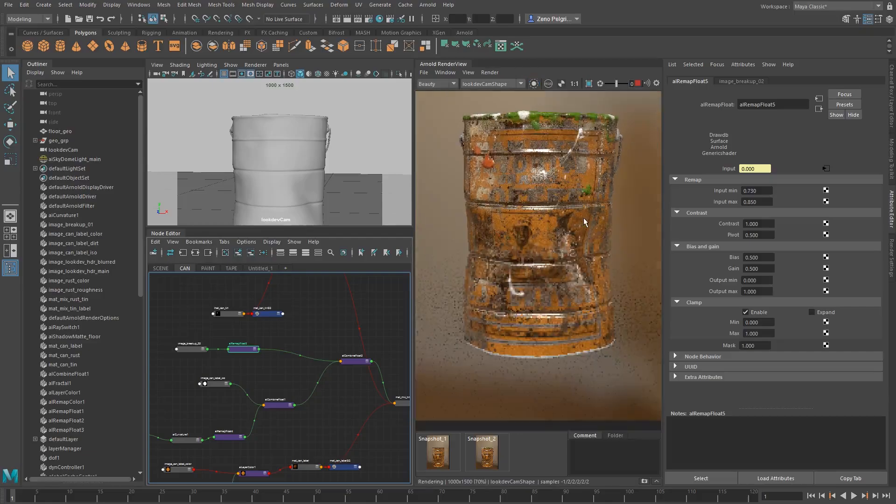
pyautogui.scroll(1, 583, 219)
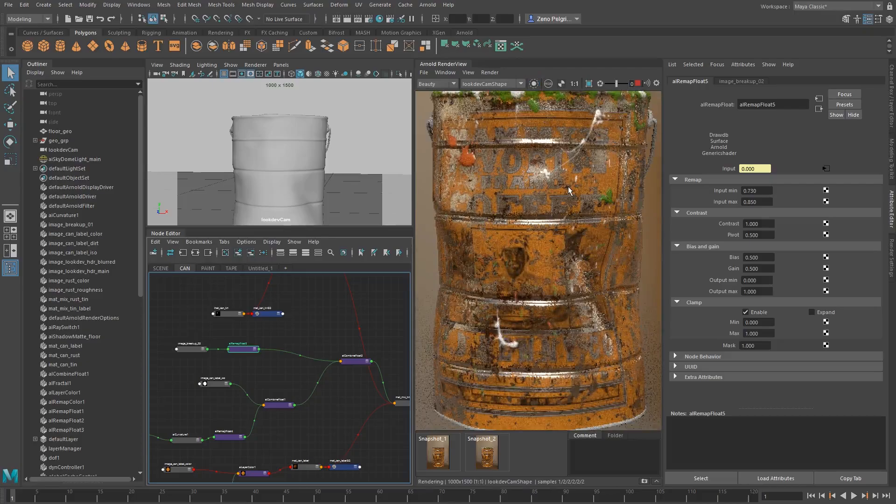
pyautogui.scroll(1, 510, 173)
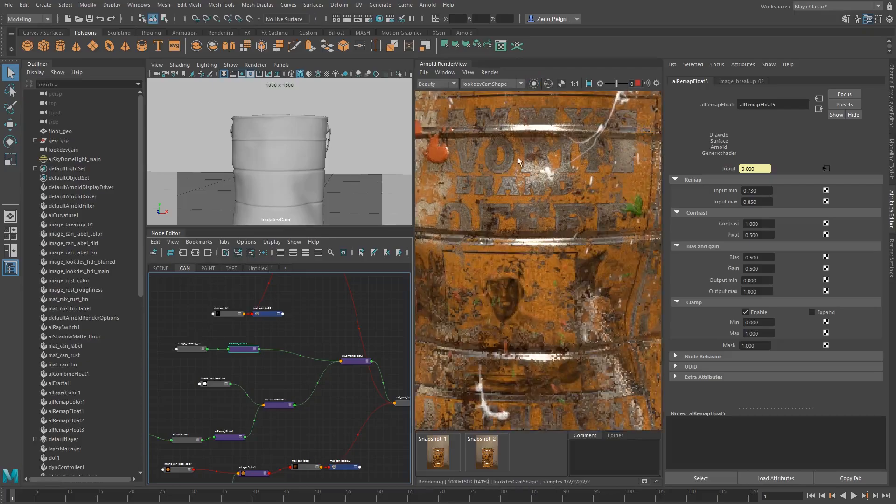
pyautogui.scroll(-1, 518, 161)
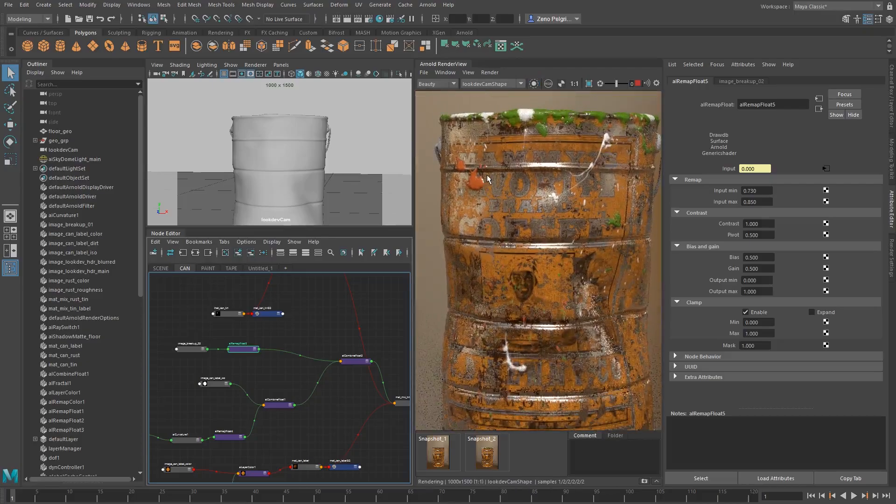
pyautogui.scroll(-1, 545, 203)
pyautogui.moveTo(546, 203); pyautogui.dragTo(537, 207, button='middle')
pyautogui.scroll(1, 539, 228)
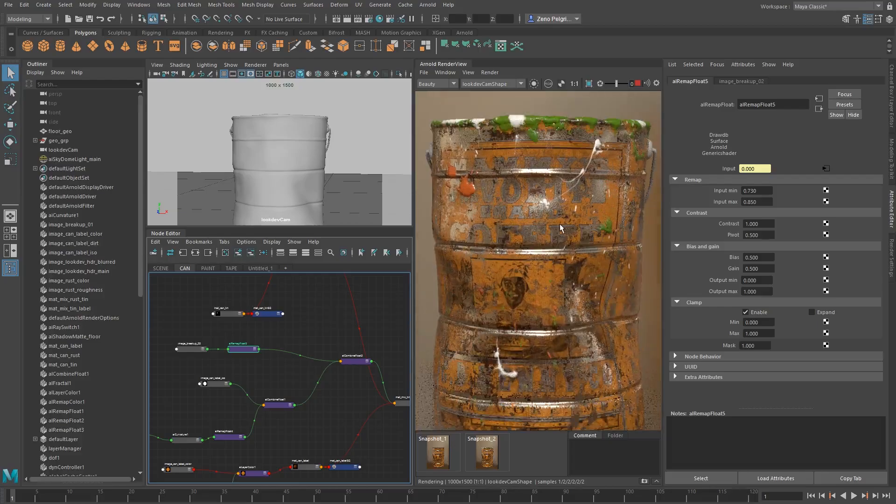
pyautogui.scroll(-1, 551, 242)
# Find mat_can_tin in the can network and give its base color a warmer, darker tone, raising the saturation to 0.622
pyautogui.keyDown('alt'); pyautogui.moveTo(276, 174); pyautogui.dragTo(278, 172); pyautogui.keyUp('alt')
pyautogui.keyDown('alt'); pyautogui.moveTo(290, 342); pyautogui.dragTo(281, 439, button='middle'); pyautogui.keyUp('alt')
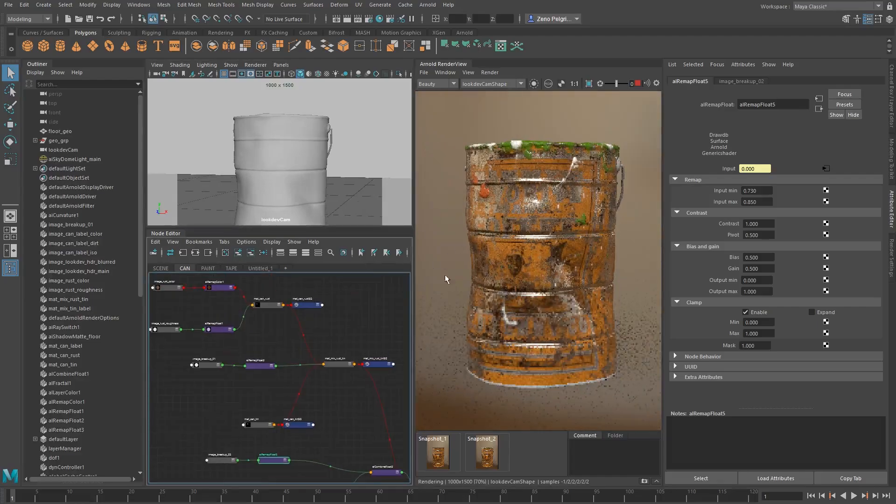
pyautogui.keyDown('alt'); pyautogui.moveTo(274, 340); pyautogui.dragTo(293, 345, button='middle'); pyautogui.keyUp('alt')
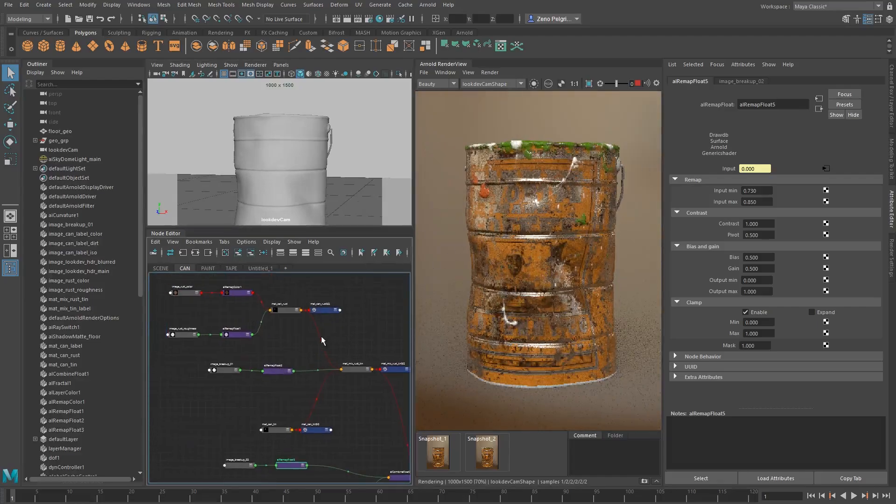
pyautogui.keyDown('alt'); pyautogui.moveTo(304, 430); pyautogui.dragTo(312, 398, button='middle'); pyautogui.keyUp('alt')
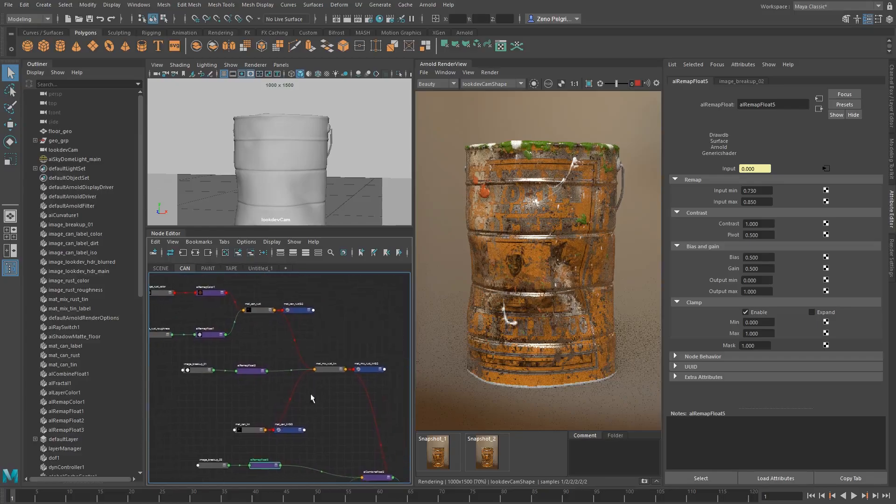
pyautogui.click(250, 429)
pyautogui.click(763, 200)
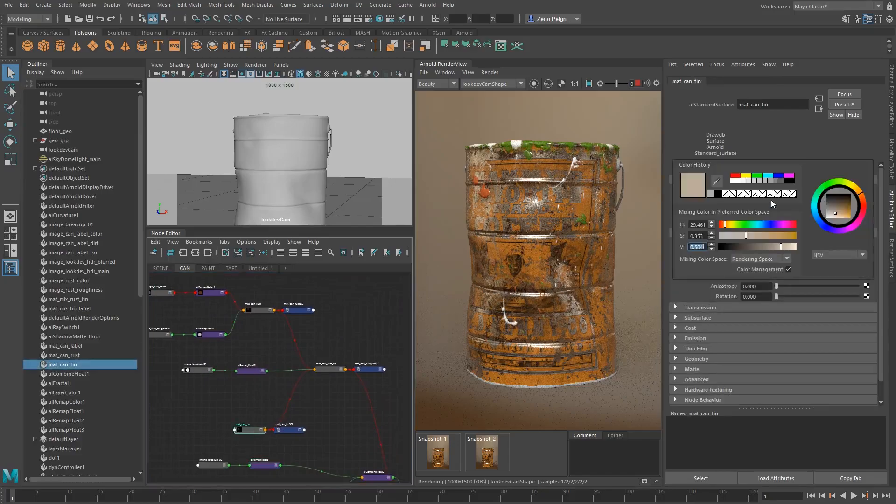
pyautogui.moveTo(753, 236); pyautogui.dragTo(767, 236)
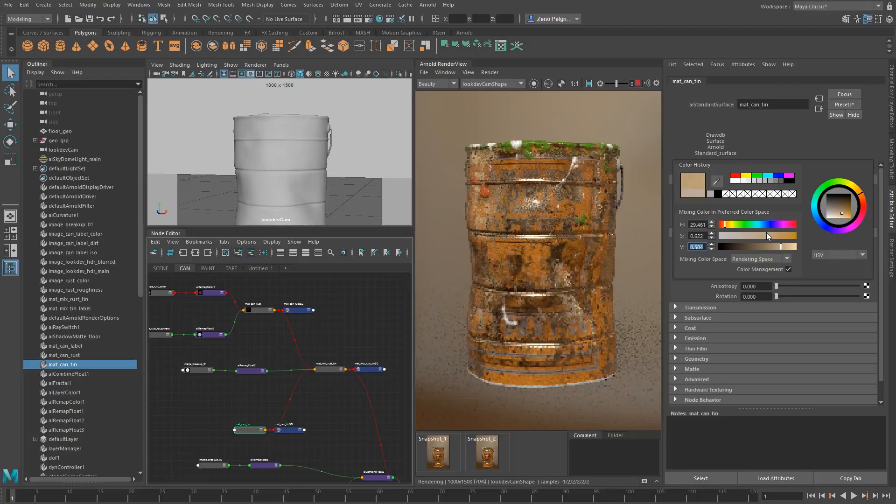
pyautogui.moveTo(767, 235)
pyautogui.mouseDown()
pyautogui.moveTo(780, 248)
pyautogui.moveTo(773, 249)
pyautogui.mouseUp()
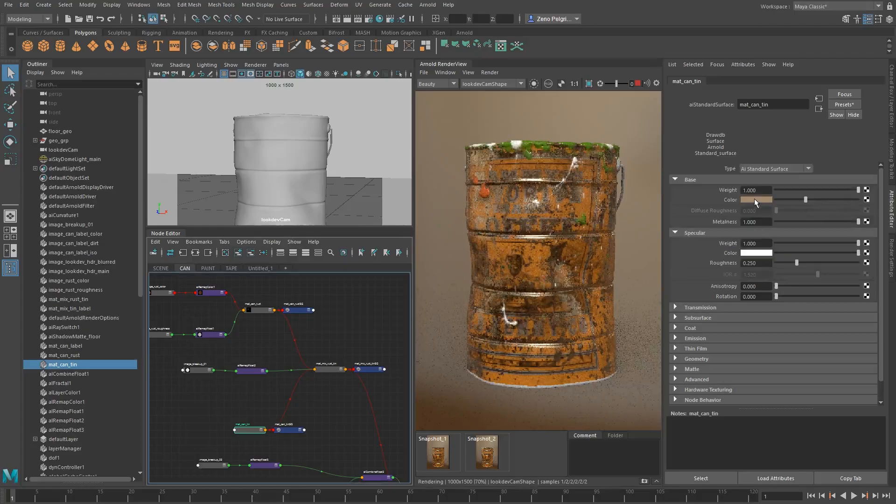
# Refine mat_can_tin's base color to hue 22.778, saturation 0.622 and value 0.420
pyautogui.click(754, 200)
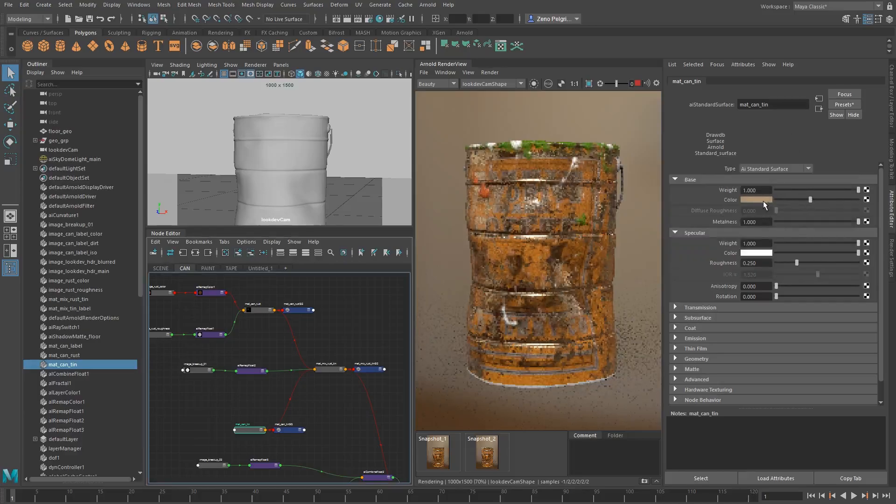
pyautogui.click(763, 201)
pyautogui.click(800, 241)
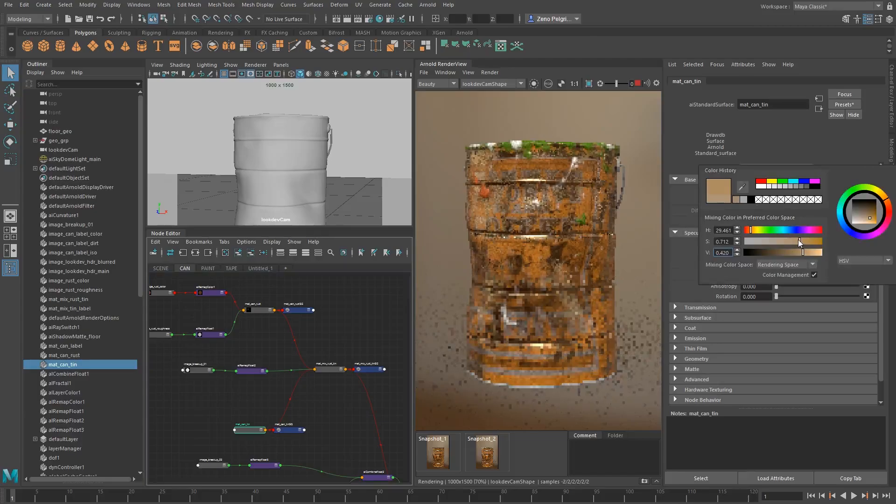
pyautogui.moveTo(796, 240); pyautogui.dragTo(792, 240)
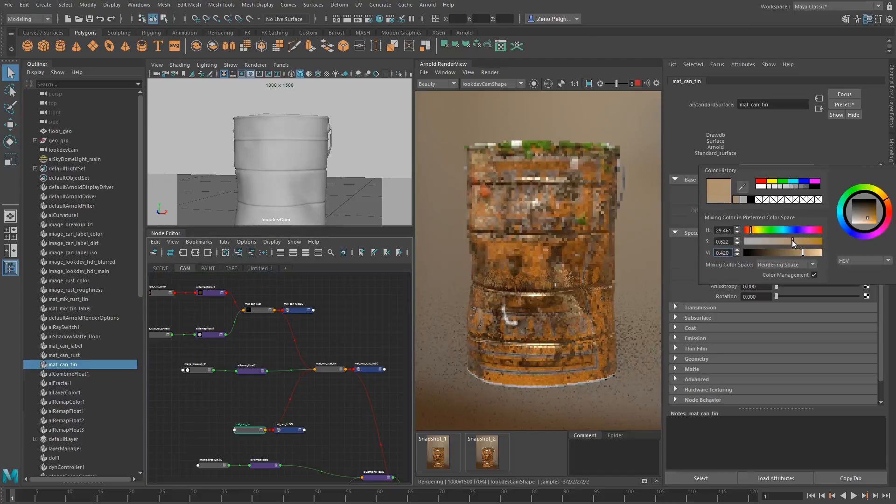
pyautogui.click(890, 205)
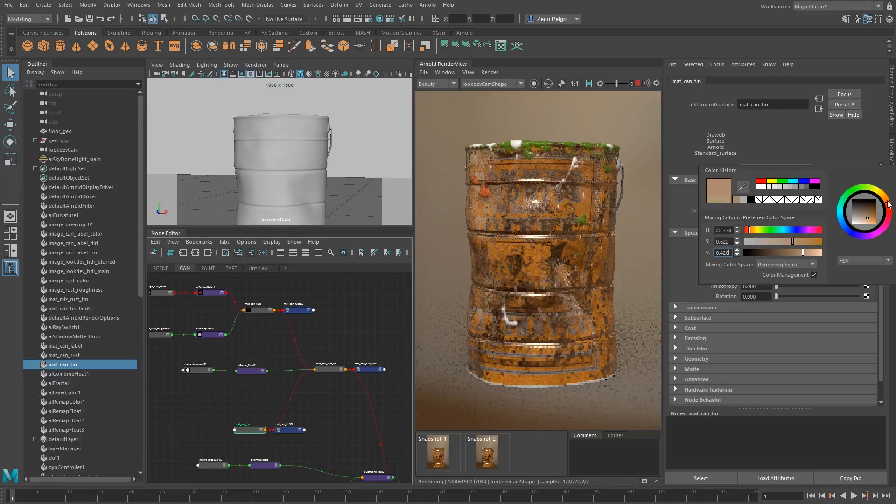
# Isolate mat_can_tin in the render and compare the bare tin with the complete can material
pyautogui.click(535, 84)
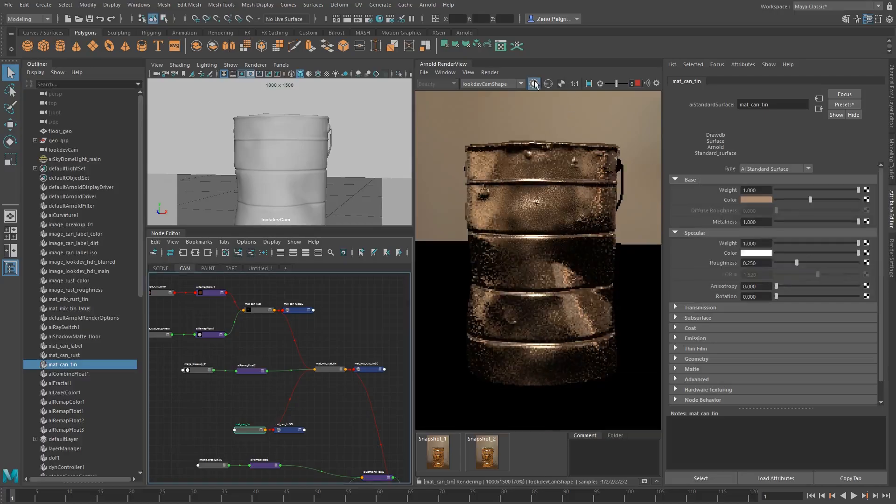
pyautogui.click(534, 84)
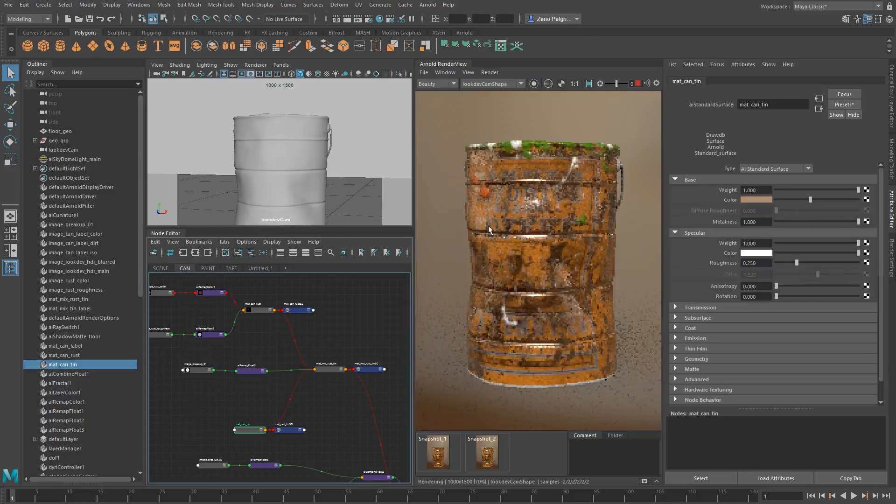
pyautogui.scroll(2, 490, 224)
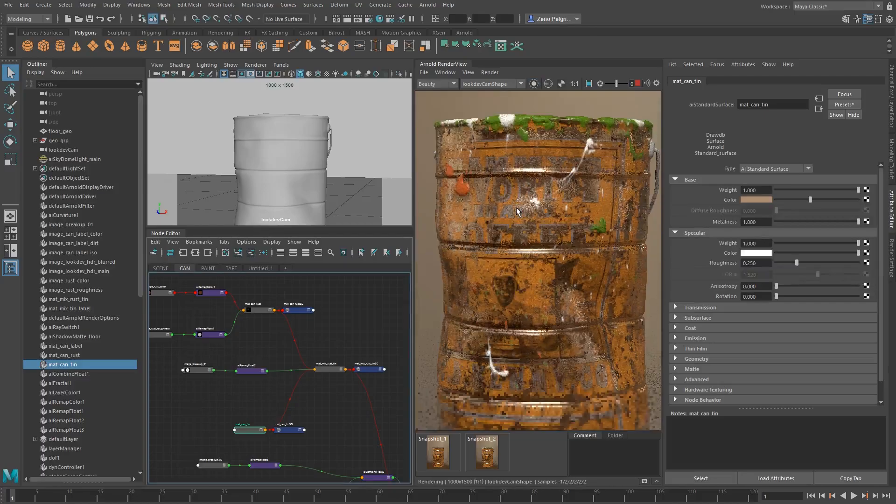
pyautogui.scroll(-2, 523, 209)
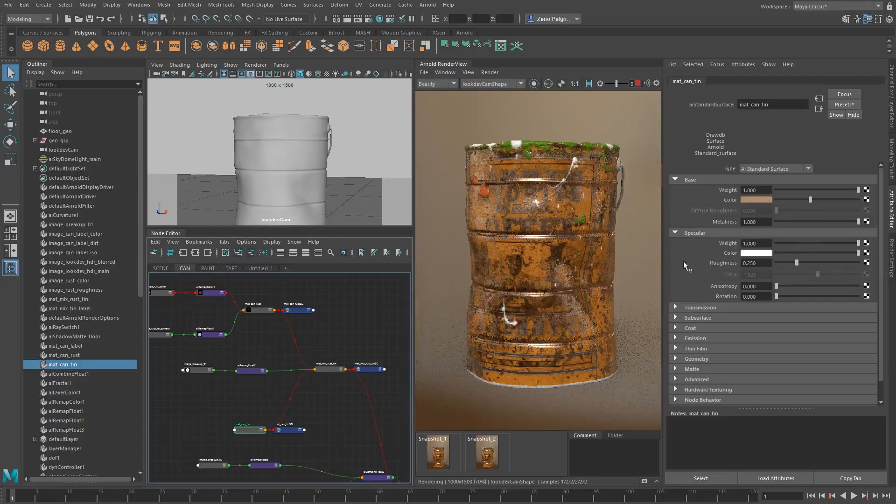
pyautogui.scroll(2, 513, 223)
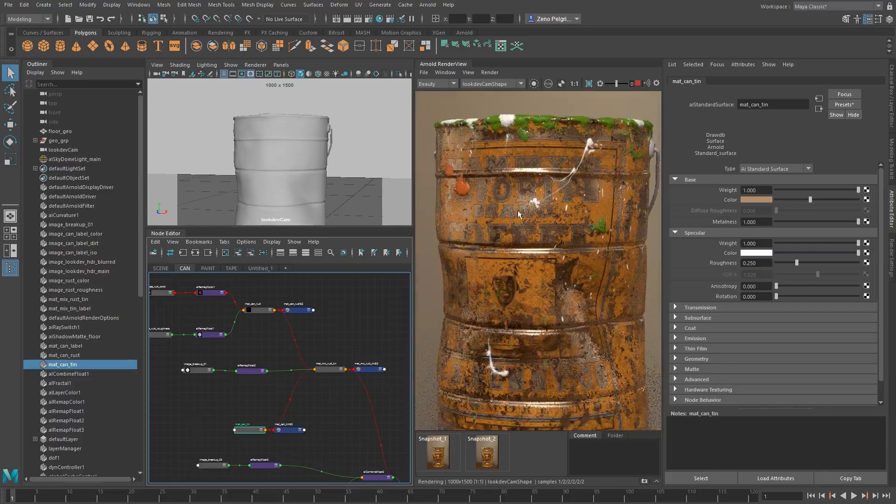
# Isolate mat_mix_rust_tin to examine the rust and tin blend, and restore the full render to check the lettering
pyautogui.click(534, 84)
pyautogui.click(330, 370)
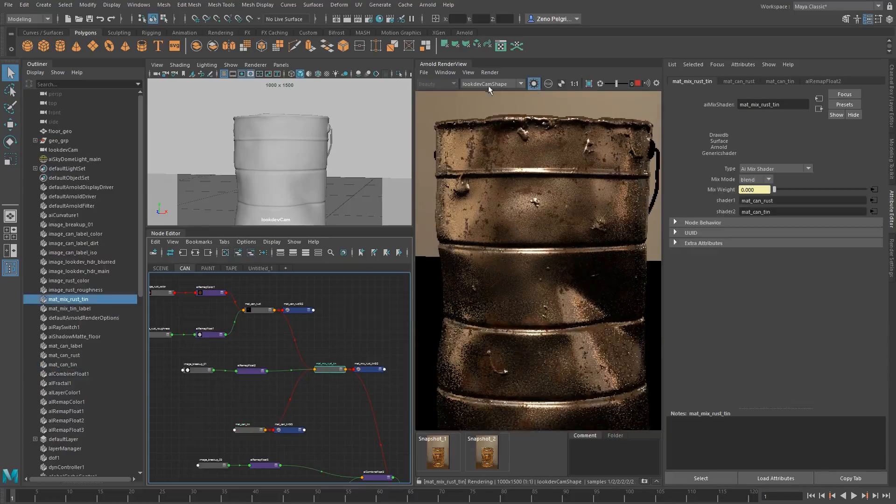
pyautogui.scroll(1, 523, 214)
pyautogui.scroll(-1, 523, 215)
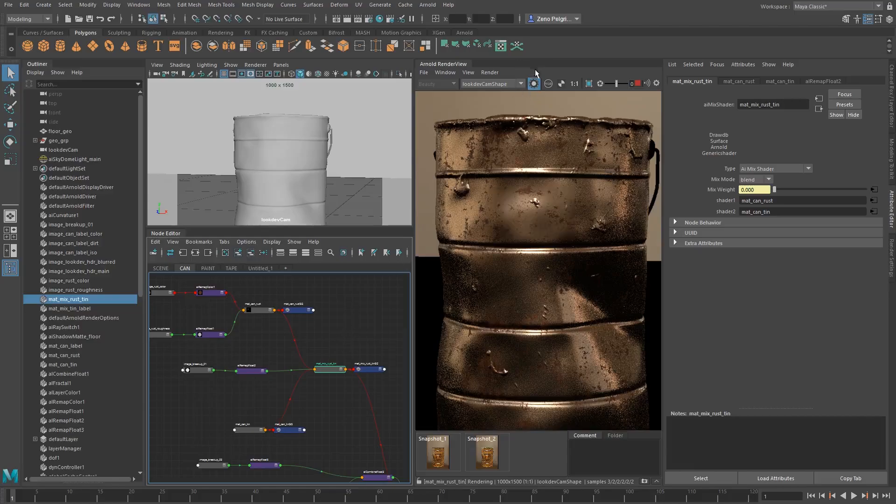
pyautogui.click(534, 84)
pyautogui.scroll(2, 540, 207)
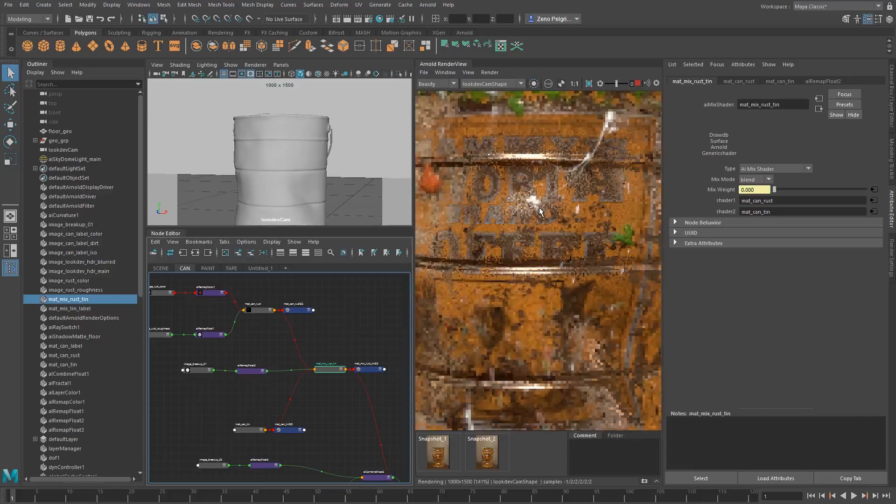
pyautogui.scroll(-2, 535, 202)
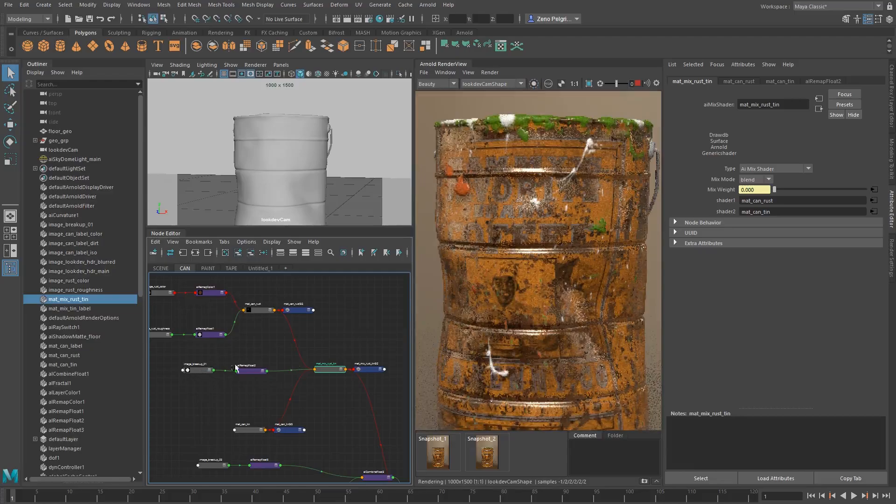
# Set mat_can_tin's specular roughness to 0.325
pyautogui.click(247, 428)
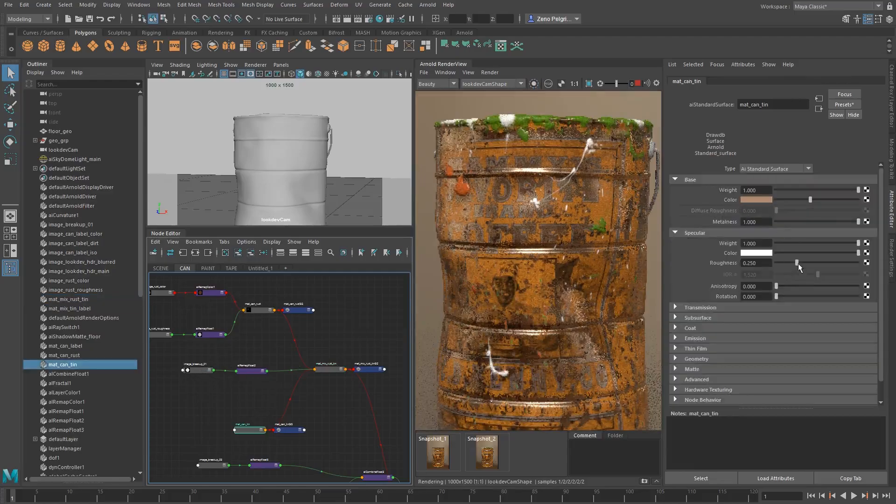
pyautogui.moveTo(797, 263)
pyautogui.mouseDown()
pyautogui.moveTo(818, 263)
pyautogui.moveTo(801, 263)
pyautogui.mouseUp()
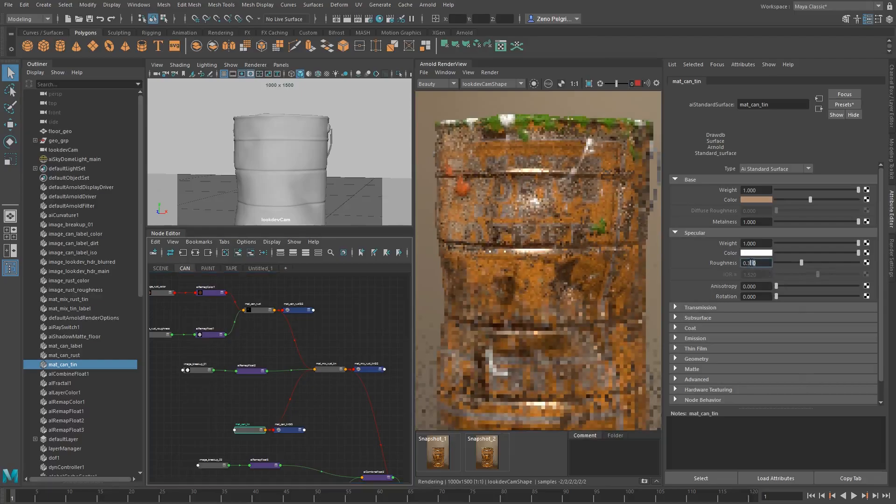
pyautogui.click(752, 263)
pyautogui.write('0.325')
pyautogui.press('Return')
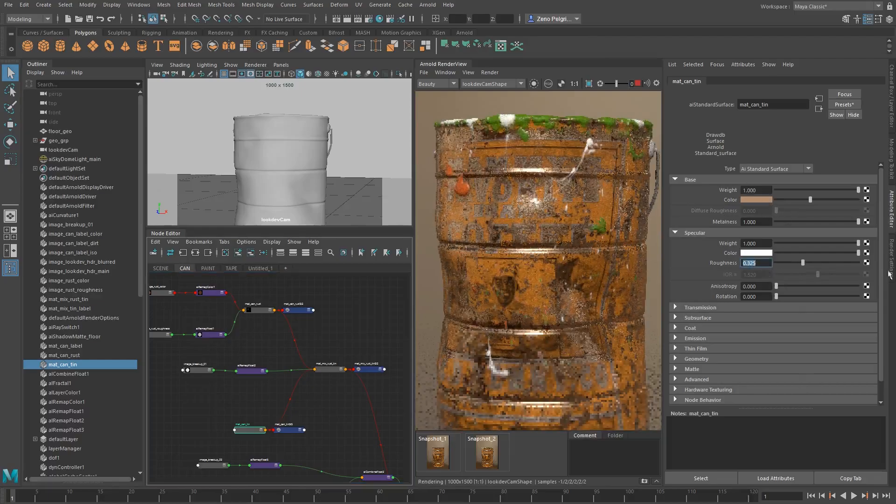
# Examine the rougher tin by rendering small crop regions over the can's label lettering, and clear the crop region
pyautogui.scroll(-1, 561, 229)
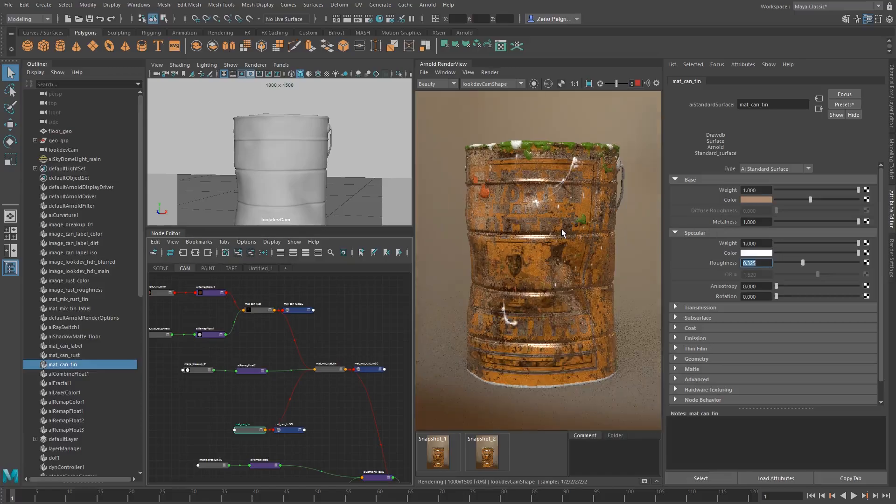
pyautogui.scroll(4, 553, 229)
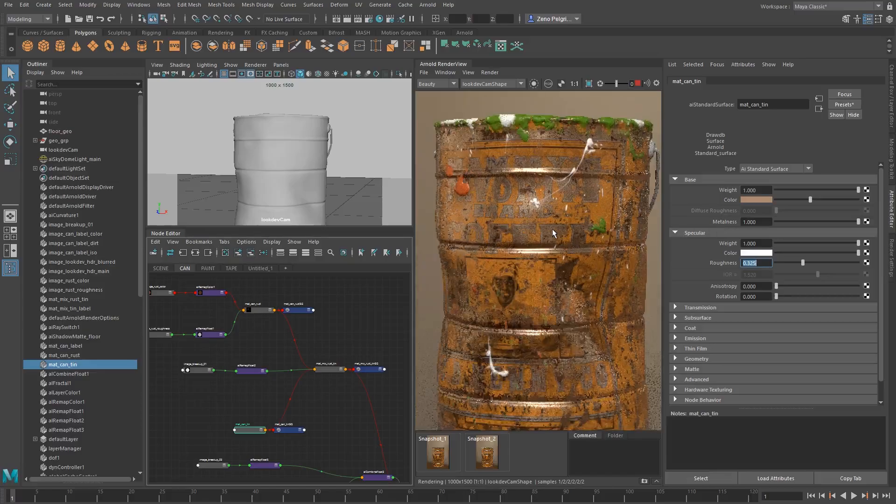
pyautogui.moveTo(497, 178); pyautogui.dragTo(557, 234)
pyautogui.scroll(2, 535, 203)
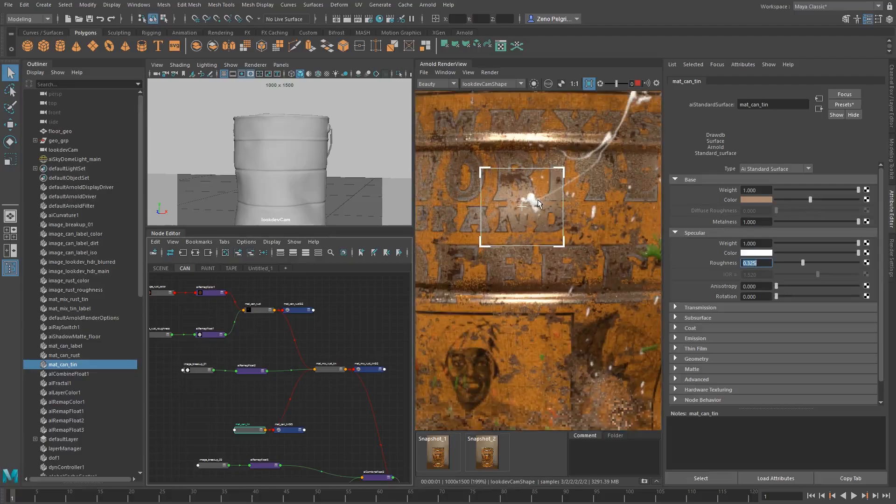
pyautogui.scroll(-2, 538, 203)
pyautogui.moveTo(451, 177); pyautogui.dragTo(516, 219)
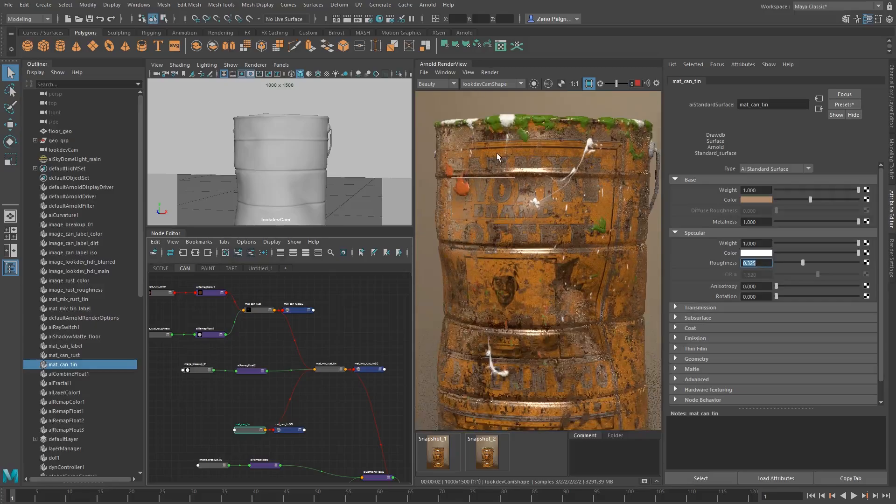
pyautogui.click(527, 198)
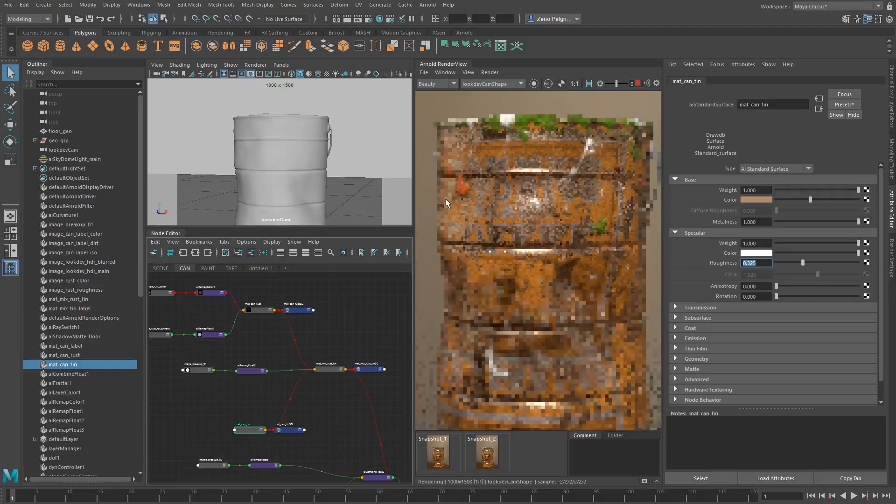
# Pull lookdevCam back to frame the whole can smaller and brighten mat_can_tin's base color
pyautogui.keyDown('alt'); pyautogui.moveTo(304, 163); pyautogui.dragTo(277, 174); pyautogui.keyUp('alt')
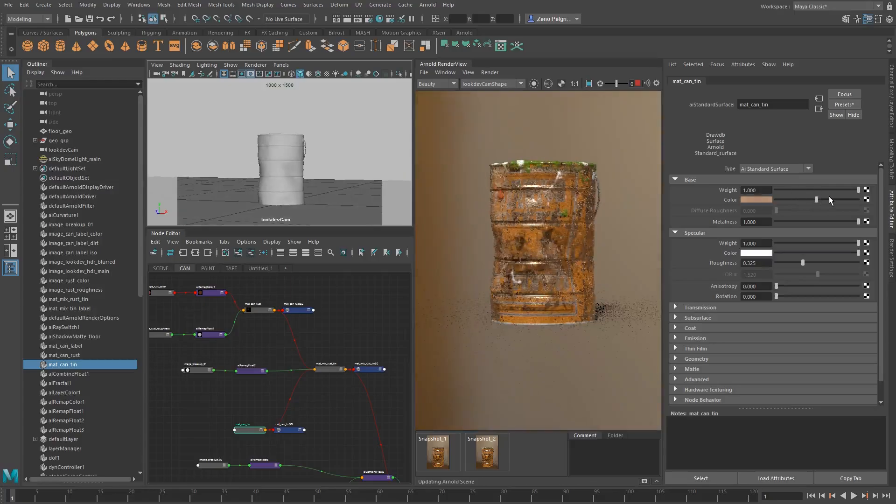
pyautogui.click(829, 199)
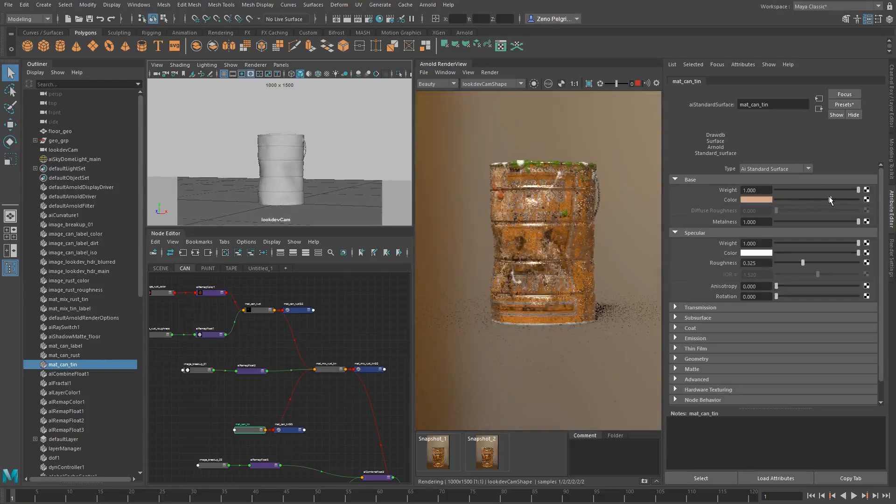
pyautogui.moveTo(830, 199); pyautogui.dragTo(831, 200)
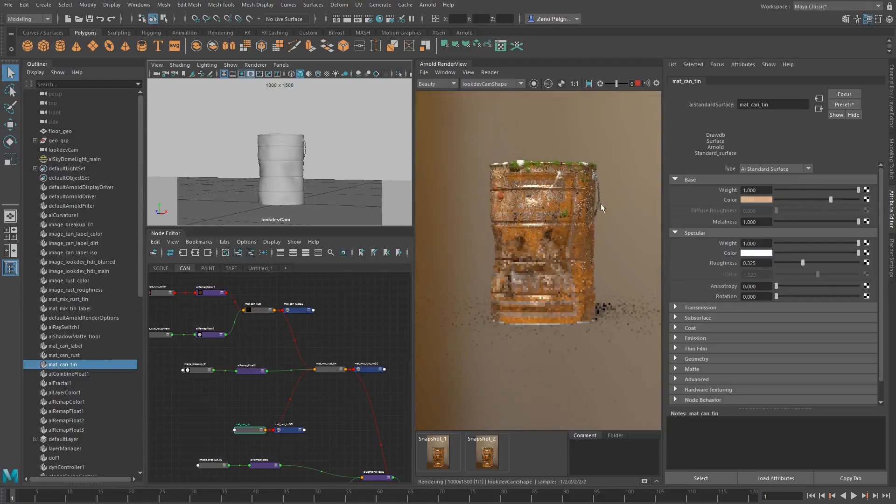
# Move lookdevCam closer to the can and re-center it so the can fills more of the render
pyautogui.scroll(2, 552, 199)
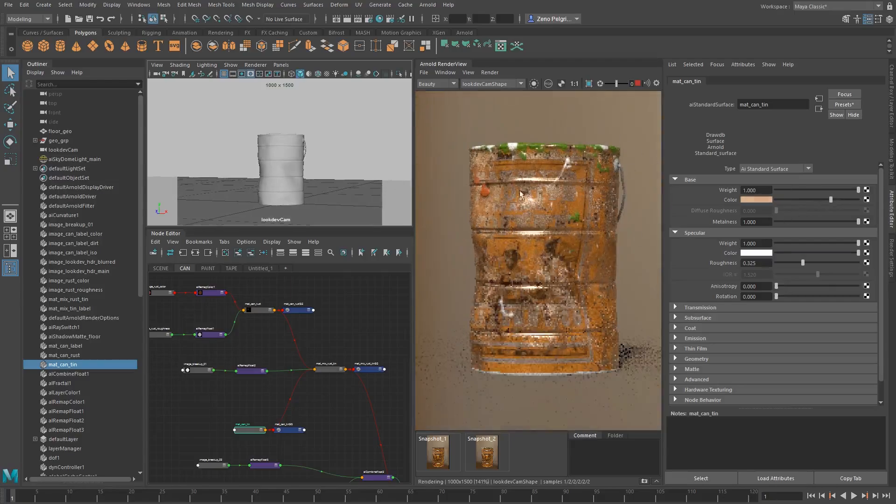
pyautogui.scroll(2, 472, 242)
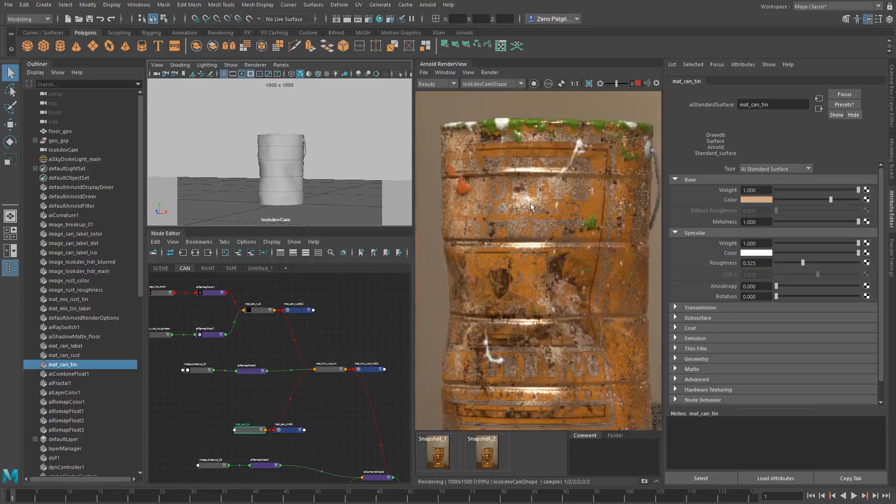
pyautogui.scroll(-4, 530, 202)
pyautogui.keyDown('alt'); pyautogui.moveTo(203, 151); pyautogui.dragTo(326, 148, button='right'); pyautogui.keyUp('alt')
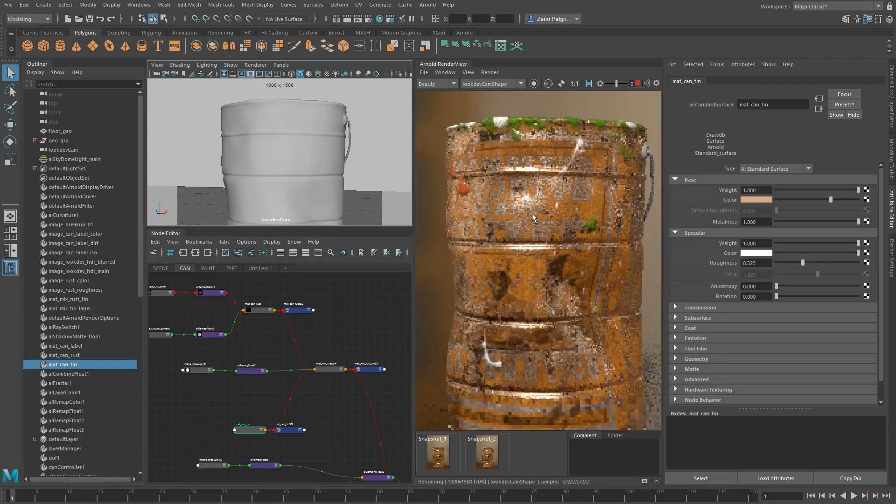
pyautogui.scroll(-1, 534, 222)
pyautogui.keyDown('alt'); pyautogui.moveTo(293, 172); pyautogui.dragTo(296, 140, button='right'); pyautogui.keyUp('alt')
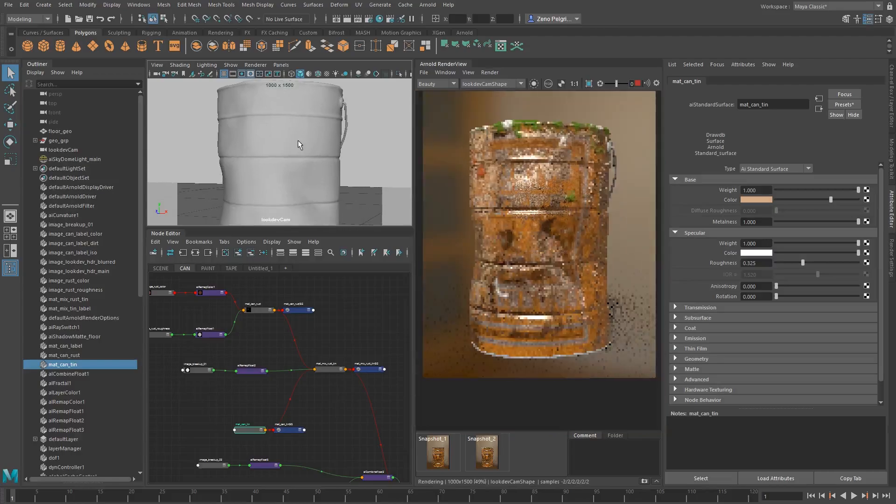
# Render a small crop region over the can's label lettering to examine the tin showing through
pyautogui.scroll(3, 540, 174)
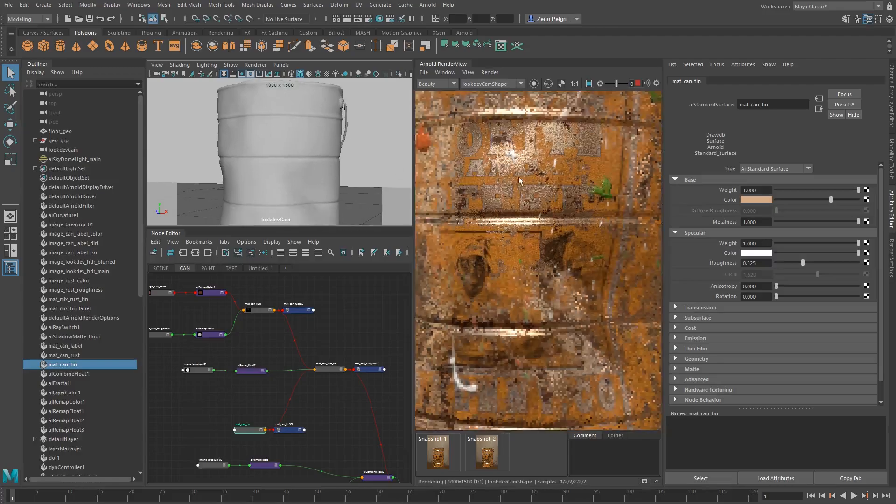
pyautogui.moveTo(476, 171); pyautogui.dragTo(507, 159, button='middle')
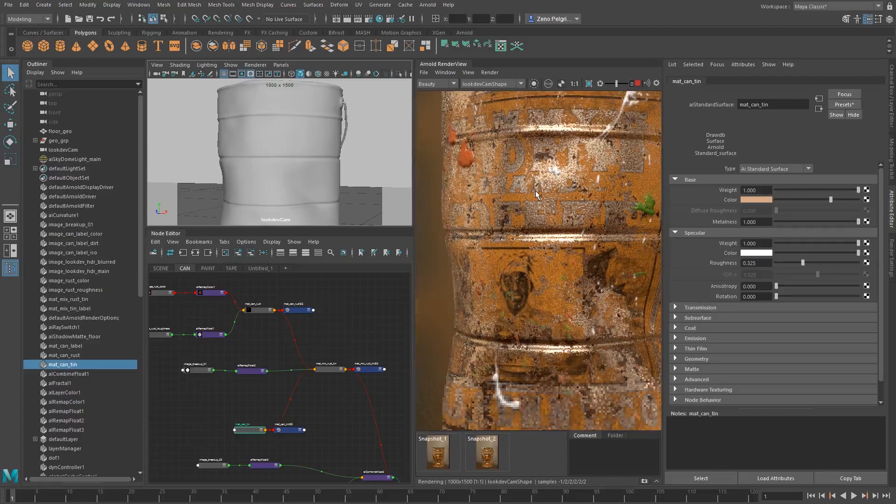
pyautogui.keyDown('shift'); pyautogui.moveTo(459, 196); pyautogui.dragTo(541, 264); pyautogui.keyUp('shift')
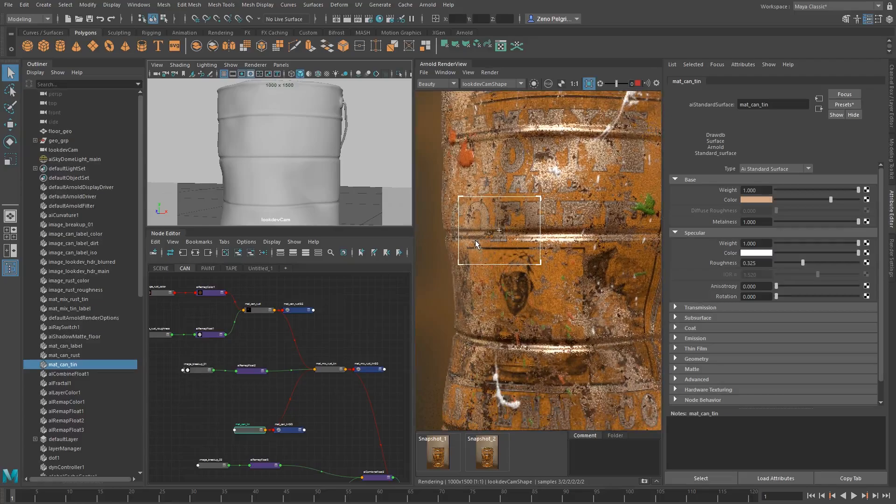
pyautogui.moveTo(558, 264); pyautogui.dragTo(552, 220, button='middle')
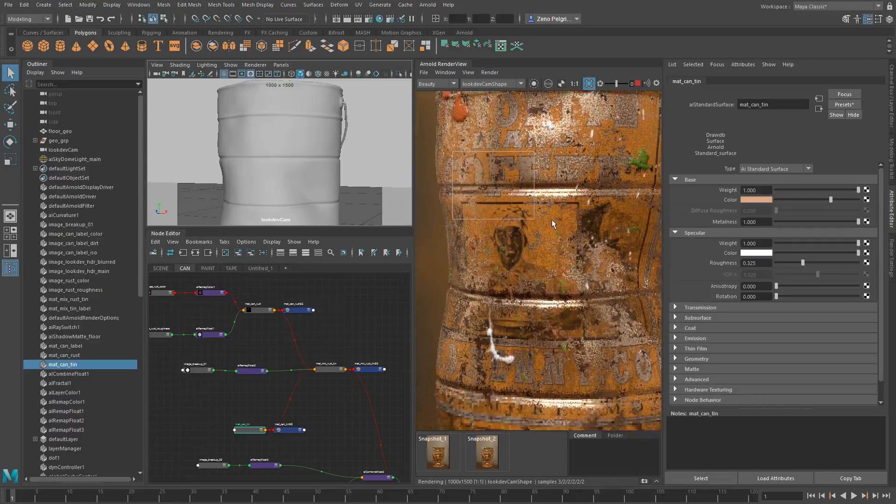
pyautogui.scroll(-3, 552, 220)
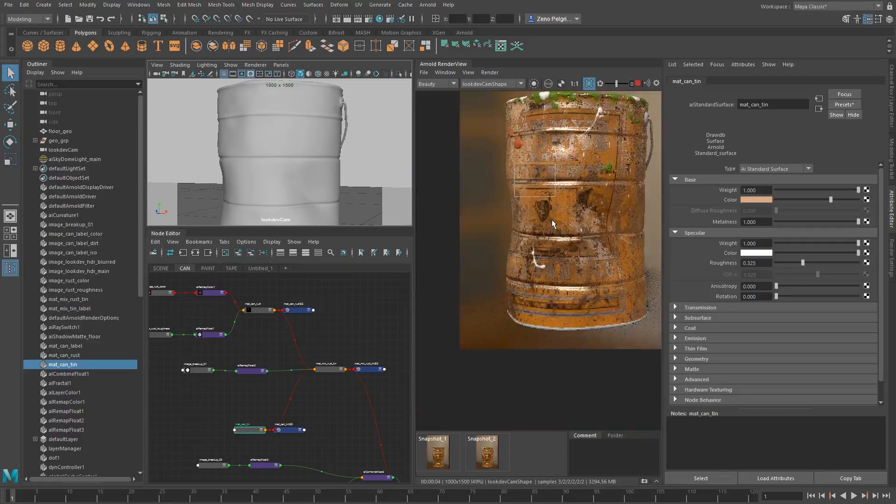
pyautogui.moveTo(551, 219); pyautogui.dragTo(530, 274, button='middle')
# Try a specular roughness of 0.144 on mat_can_tin, compare the lettering with Snapshot_2, and clear the crop region
pyautogui.moveTo(804, 263); pyautogui.dragTo(794, 264)
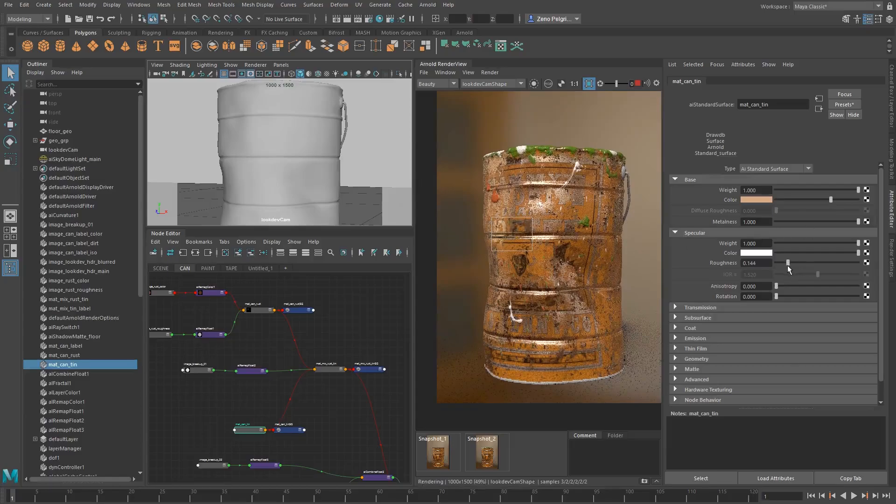
pyautogui.scroll(3, 498, 210)
pyautogui.moveTo(503, 209); pyautogui.dragTo(567, 219, button='middle')
pyautogui.click(489, 448)
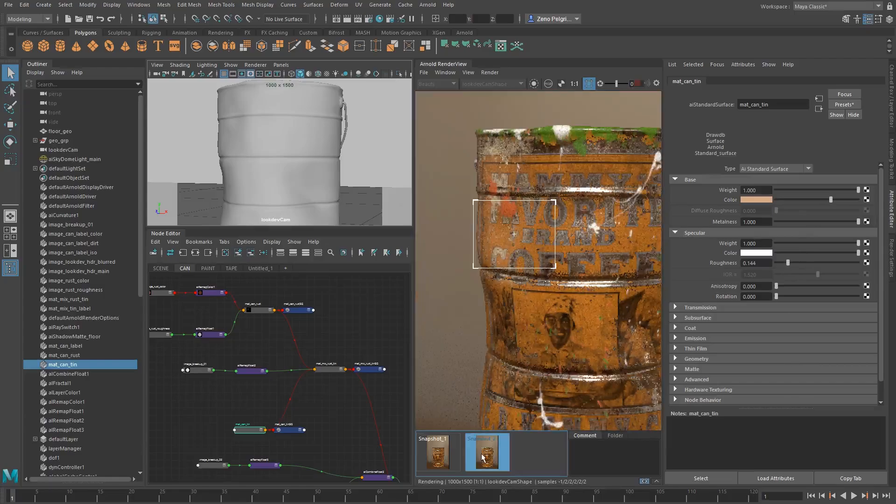
pyautogui.click(489, 448)
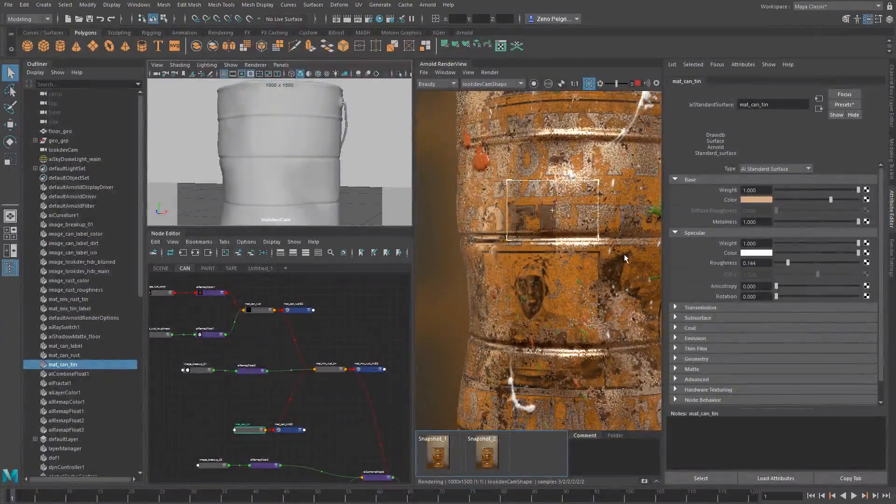
pyautogui.scroll(-3, 603, 260)
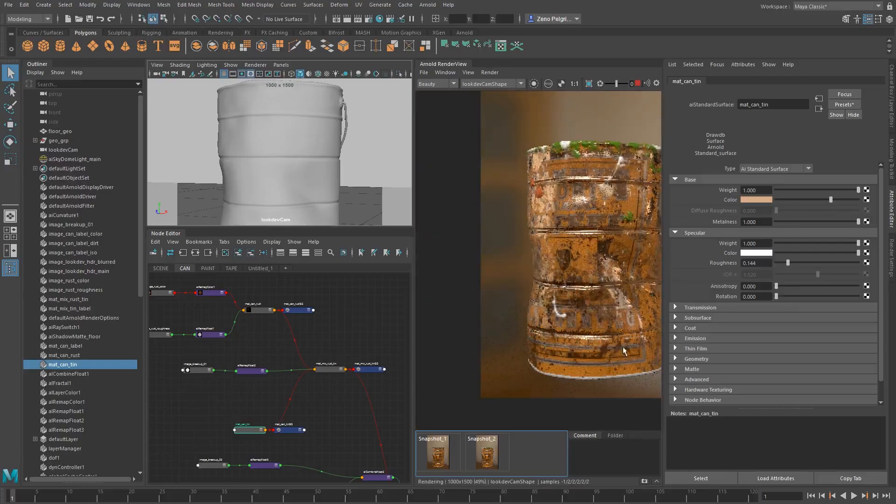
pyautogui.moveTo(612, 237); pyautogui.dragTo(555, 217, button='middle')
pyautogui.scroll(2, 500, 219)
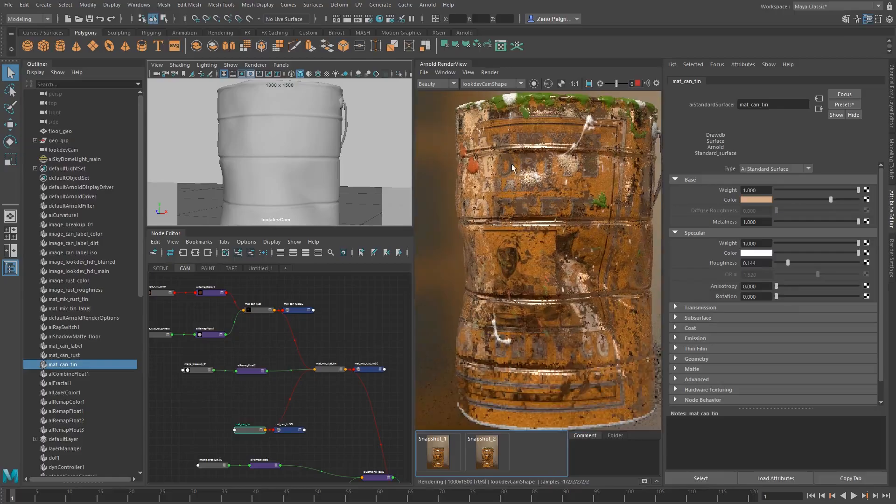
pyautogui.scroll(-2, 544, 220)
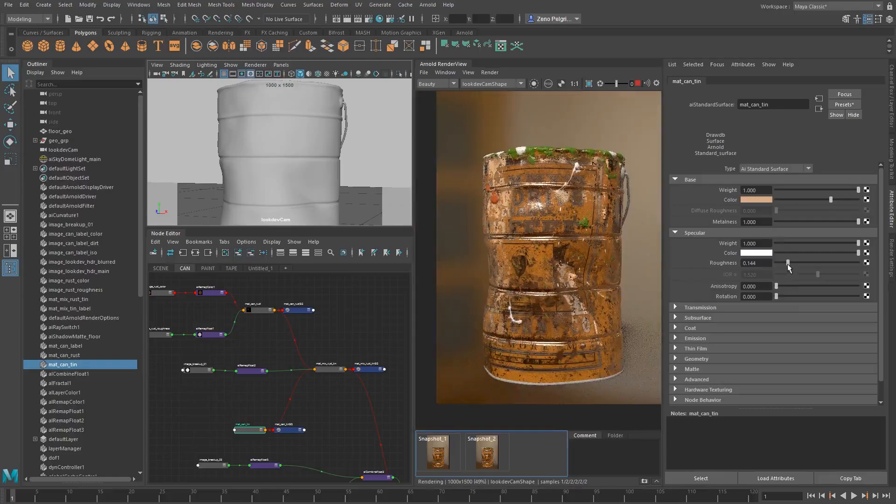
# Set mat_can_tin's specular roughness to 0.236 and check the can's surface in the full render
pyautogui.moveTo(789, 265); pyautogui.dragTo(794, 264)
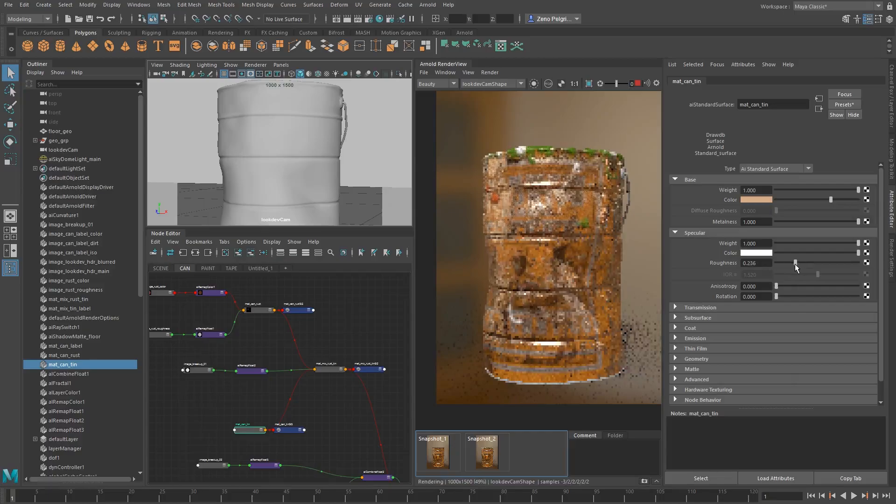
pyautogui.scroll(3, 629, 235)
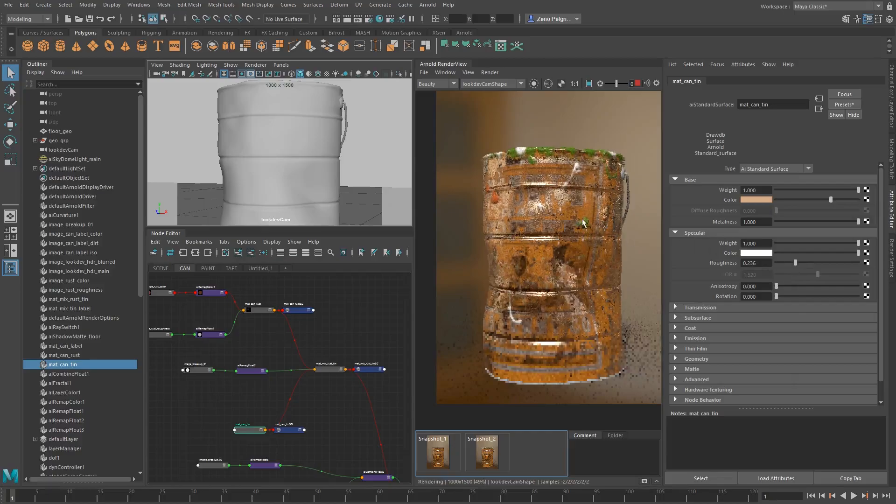
pyautogui.moveTo(582, 208); pyautogui.dragTo(561, 158, button='middle')
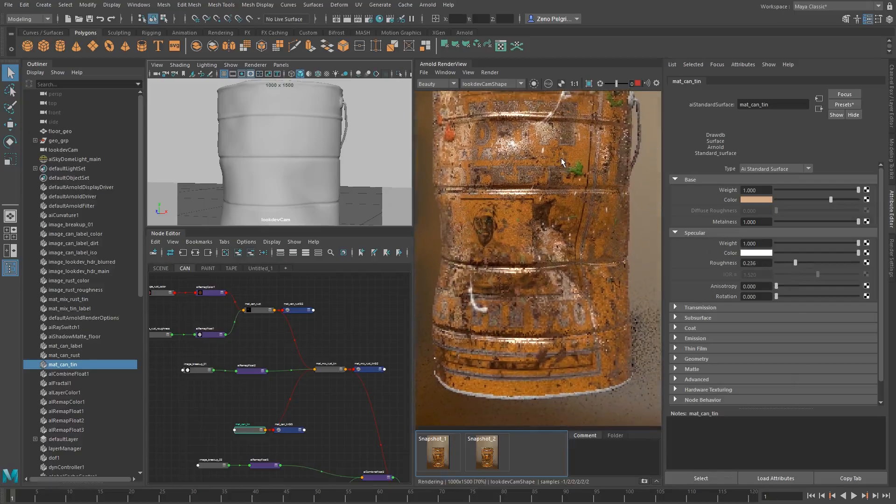
pyautogui.moveTo(554, 198); pyautogui.dragTo(553, 226, button='middle')
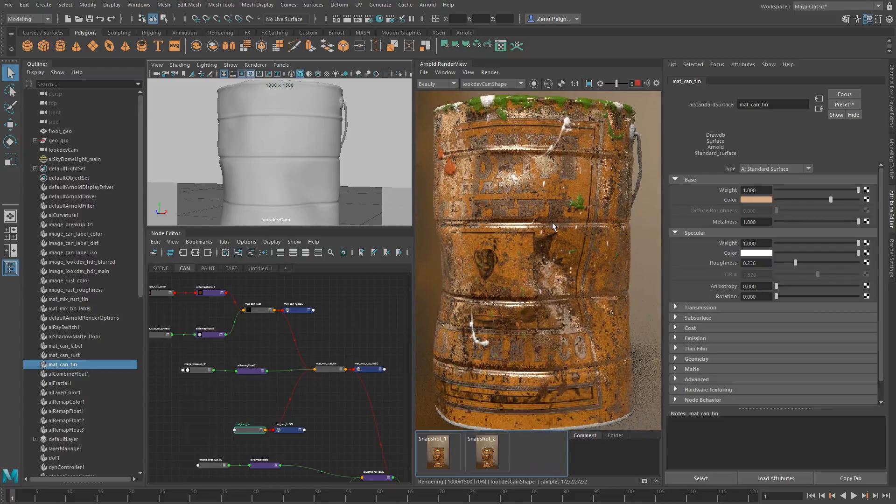
pyautogui.scroll(-2, 552, 222)
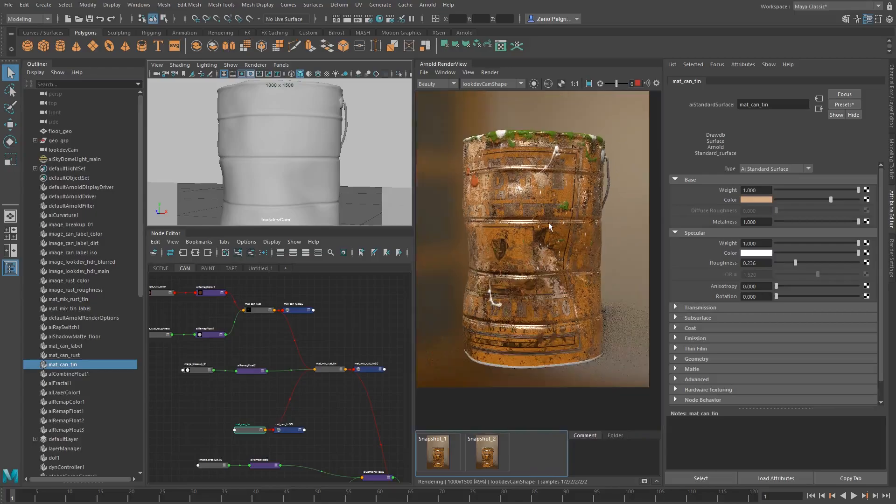
# Examine the label lettering, dents and worn metal in the render, both close up and as a whole can
pyautogui.scroll(-4, 313, 339)
pyautogui.keyDown('alt'); pyautogui.moveTo(342, 396); pyautogui.dragTo(306, 393, button='middle'); pyautogui.keyUp('alt')
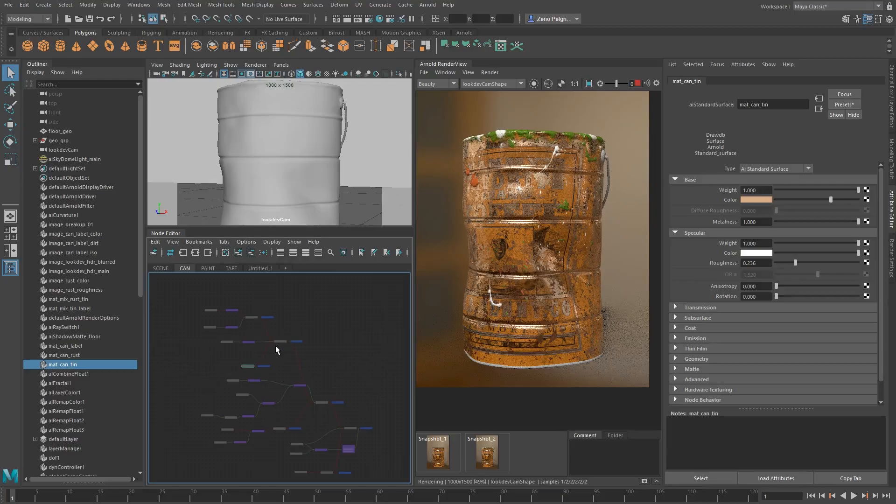
pyautogui.scroll(4, 526, 220)
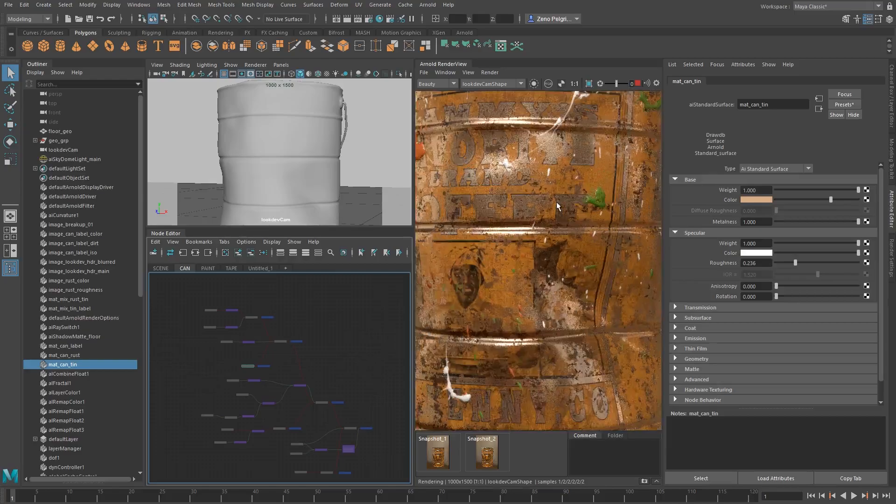
pyautogui.scroll(-3, 504, 253)
pyautogui.scroll(3, 535, 268)
pyautogui.scroll(-1, 544, 145)
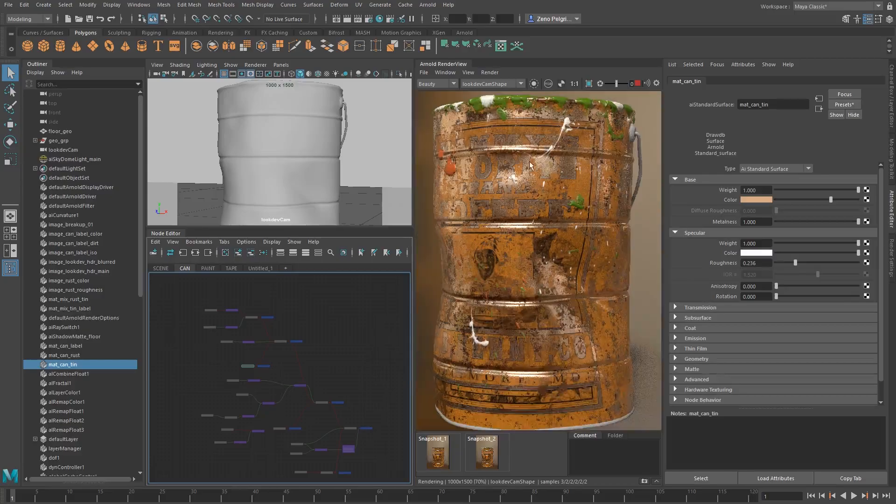
pyautogui.moveTo(534, 193); pyautogui.dragTo(540, 166, button='middle')
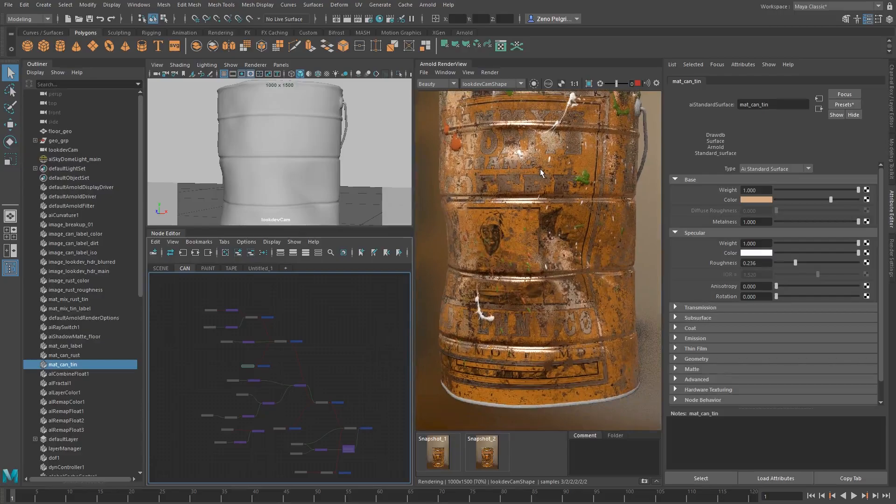
pyautogui.scroll(-1, 550, 153)
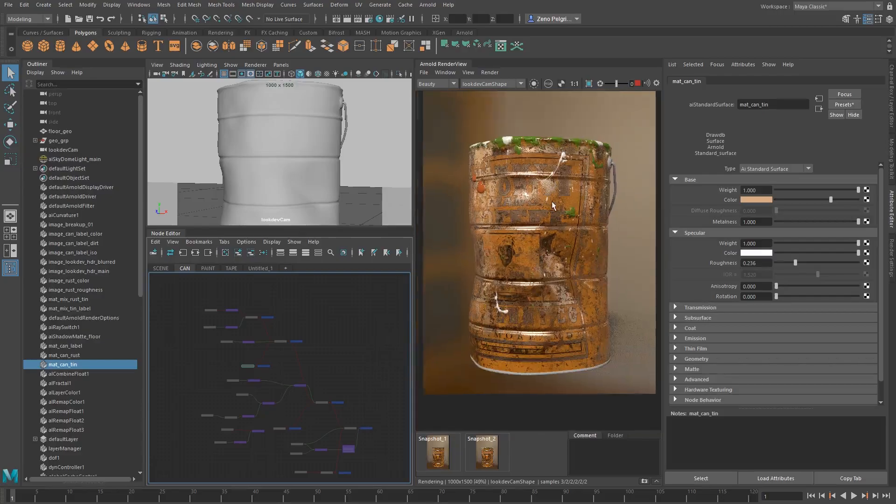
# Locate mat_can_label in the CAN node graph and set its metalness to 0.35
pyautogui.click(539, 255)
pyautogui.keyDown('alt'); pyautogui.moveTo(269, 446); pyautogui.dragTo(251, 383, button='middle'); pyautogui.keyUp('alt')
pyautogui.scroll(5, 238, 371)
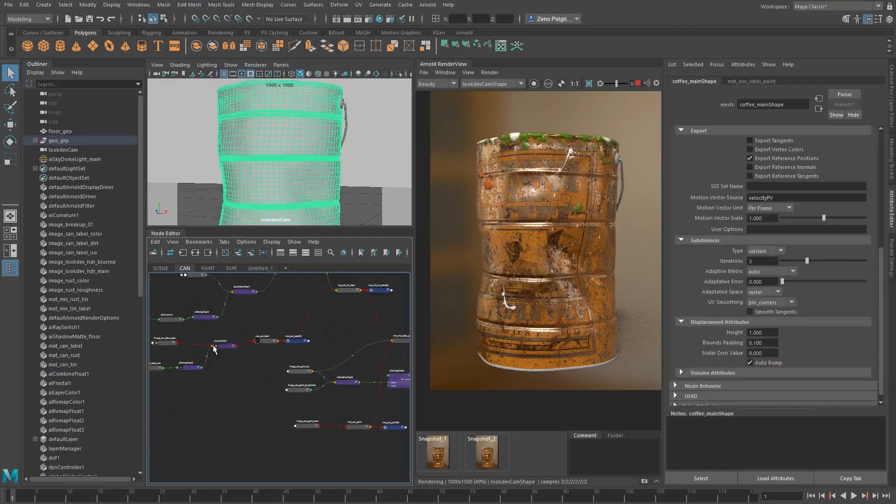
pyautogui.keyDown('alt'); pyautogui.moveTo(257, 346); pyautogui.dragTo(272, 441, button='middle'); pyautogui.keyUp('alt')
pyautogui.scroll(1, 308, 413)
pyautogui.keyDown('alt'); pyautogui.moveTo(308, 413); pyautogui.dragTo(306, 378, button='middle'); pyautogui.keyUp('alt')
pyautogui.click(238, 417)
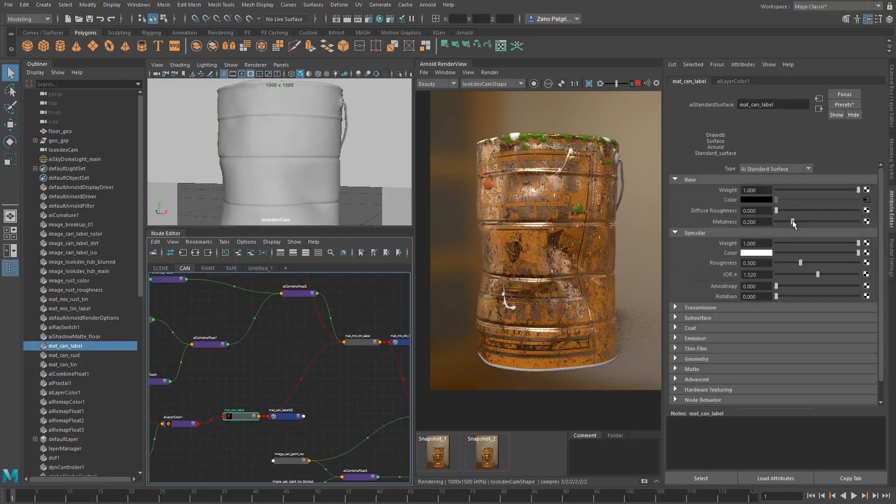
pyautogui.moveTo(793, 223); pyautogui.dragTo(808, 223)
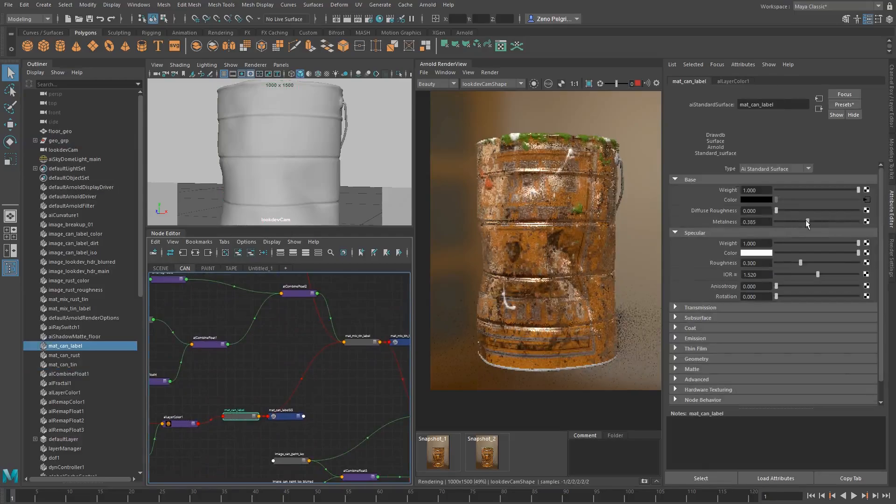
pyautogui.moveTo(807, 222); pyautogui.dragTo(684, 223)
pyautogui.write('.')
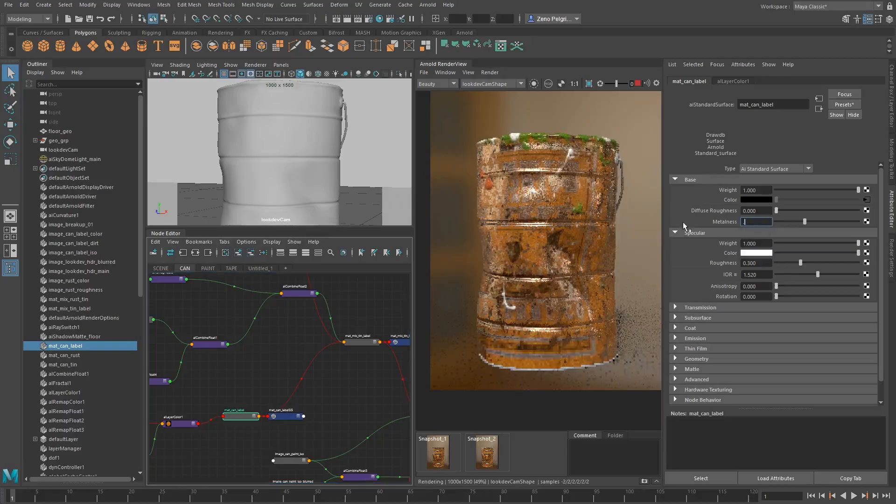
pyautogui.write('35')
pyautogui.press('Return')
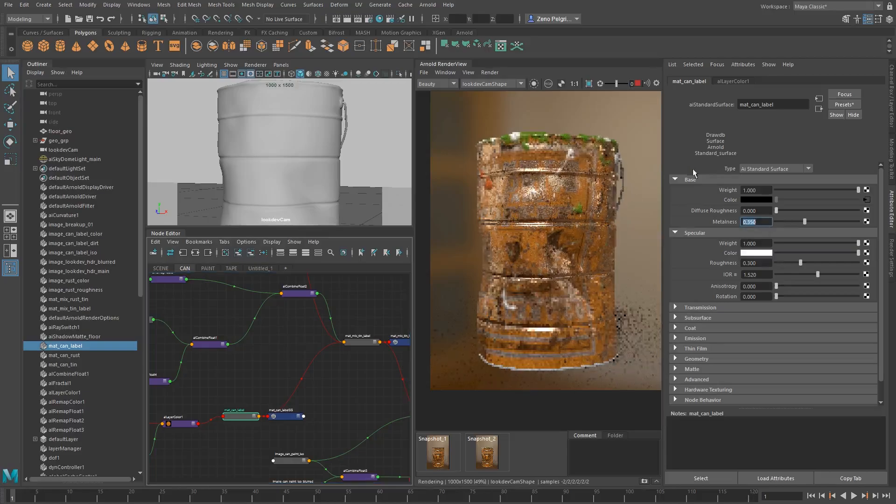
# Try a specular roughness of 0.322 on mat_can_label and return it to 0.3
pyautogui.moveTo(801, 262)
pyautogui.mouseDown()
pyautogui.moveTo(809, 264)
pyautogui.moveTo(802, 267)
pyautogui.mouseUp()
pyautogui.click(766, 263)
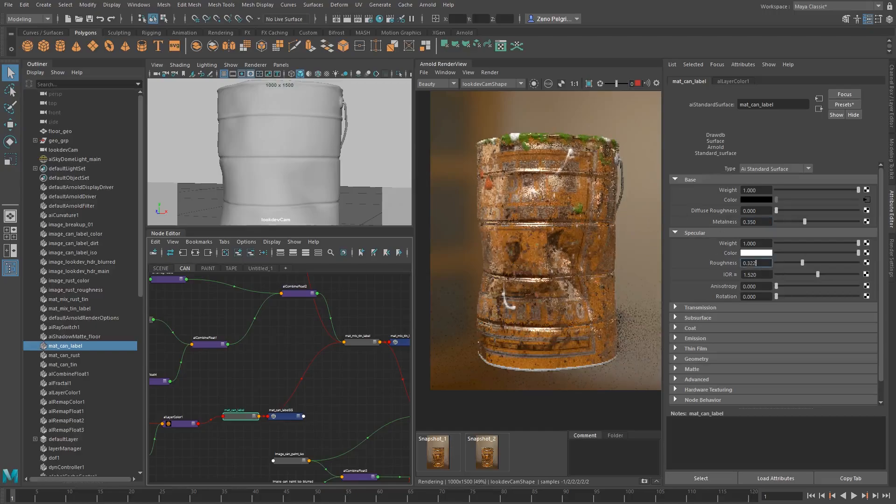
pyautogui.press('BackSpace')
pyautogui.press('BackSpace')
pyautogui.press('Return')
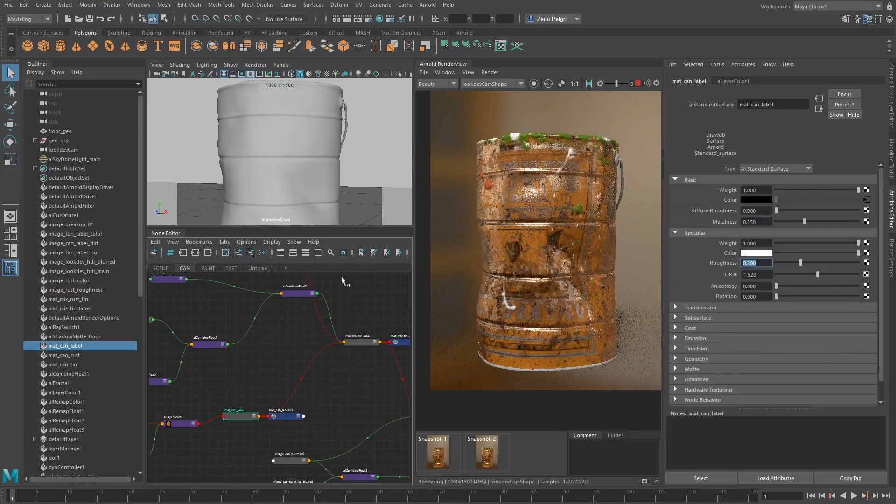
# Assign the mat_mix_rust_tin material to the can's bottom piece, wire handle and both handle mounts
pyautogui.click(521, 371)
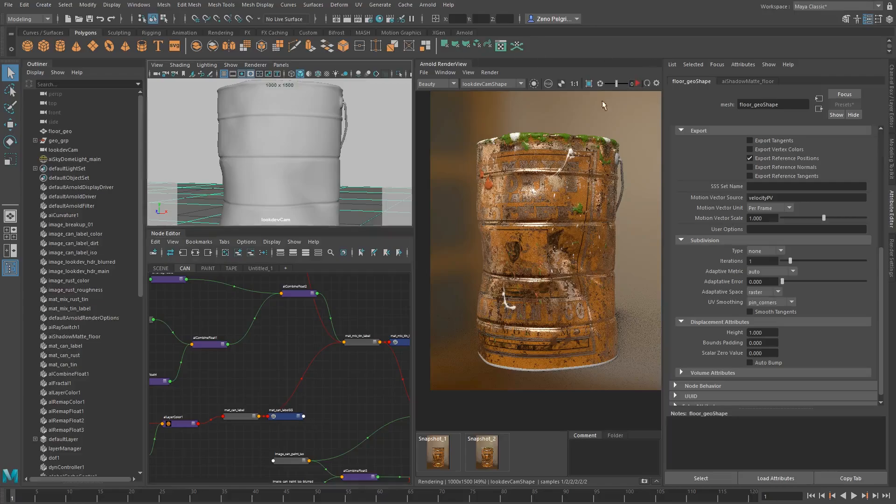
pyautogui.keyDown('alt'); pyautogui.moveTo(237, 193); pyautogui.dragTo(248, 109, button='middle'); pyautogui.keyUp('alt')
pyautogui.click(275, 199)
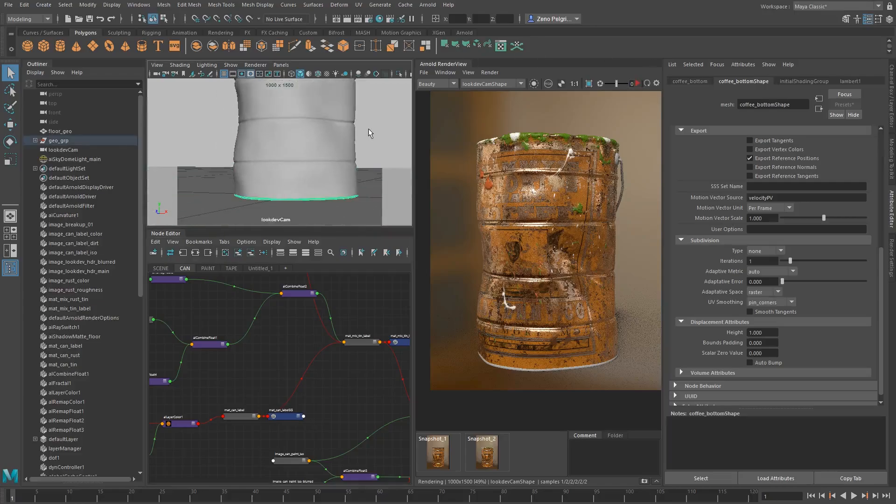
pyautogui.keyDown('alt'); pyautogui.moveTo(337, 99); pyautogui.dragTo(332, 229, button='middle'); pyautogui.keyUp('alt')
pyautogui.keyDown('alt'); pyautogui.moveTo(311, 136); pyautogui.dragTo(257, 161); pyautogui.keyUp('alt')
pyautogui.keyDown('alt'); pyautogui.moveTo(257, 178); pyautogui.dragTo(288, 190, button='right'); pyautogui.keyUp('alt')
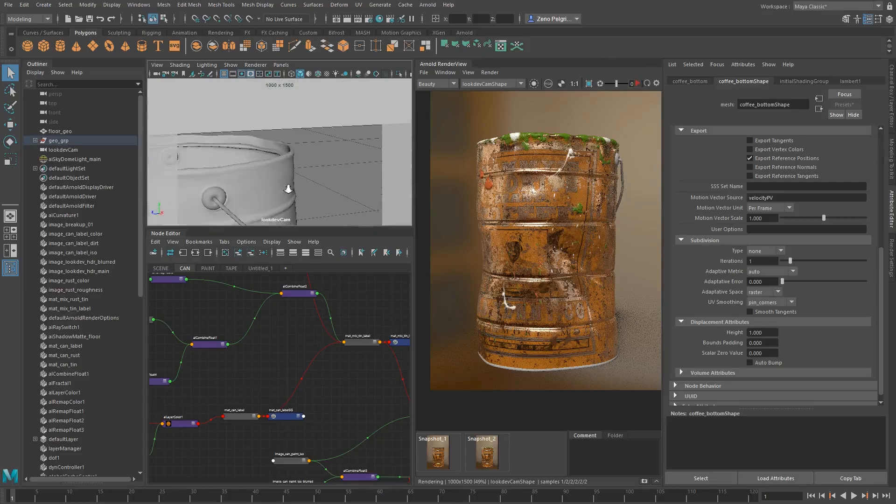
pyautogui.click(218, 204)
pyautogui.keyDown('shift'); pyautogui.click(215, 193); pyautogui.keyUp('shift')
pyautogui.keyDown('alt'); pyautogui.moveTo(239, 156); pyautogui.dragTo(314, 190); pyautogui.keyUp('alt')
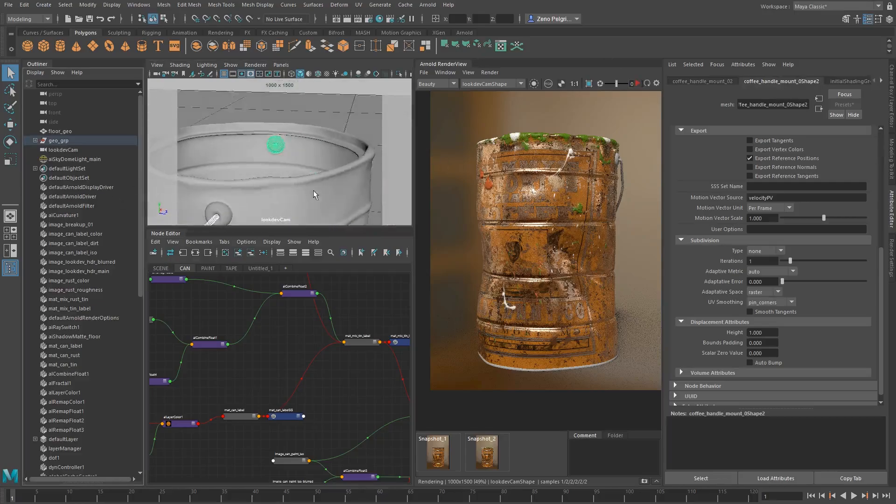
pyautogui.keyDown('alt'); pyautogui.moveTo(284, 193); pyautogui.dragTo(349, 157, button='middle'); pyautogui.keyUp('alt')
pyautogui.keyDown('shift'); pyautogui.click(317, 169); pyautogui.keyUp('shift')
pyautogui.keyDown('alt'); pyautogui.moveTo(358, 179); pyautogui.dragTo(271, 217, button='right'); pyautogui.keyUp('alt')
pyautogui.keyDown('alt'); pyautogui.moveTo(363, 314); pyautogui.dragTo(292, 437, button='middle'); pyautogui.keyUp('alt')
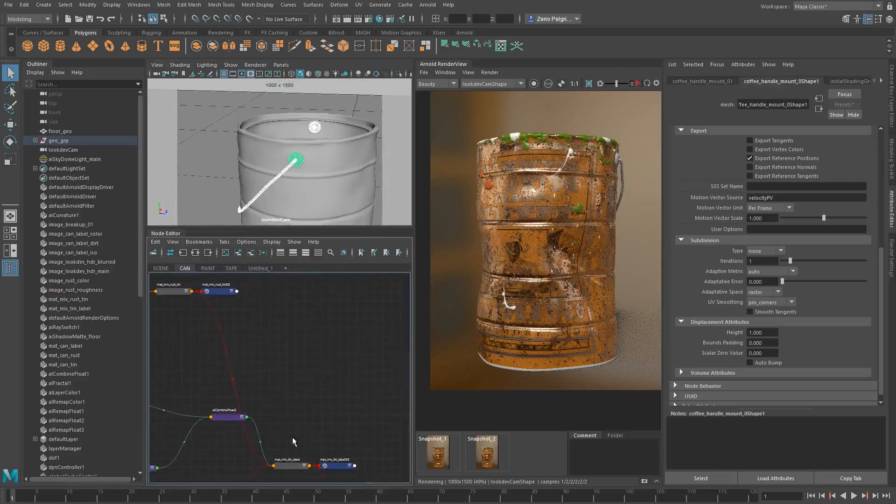
pyautogui.keyDown('alt'); pyautogui.moveTo(292, 437); pyautogui.dragTo(290, 457, button='right'); pyautogui.keyUp('alt')
pyautogui.keyDown('alt'); pyautogui.moveTo(295, 397); pyautogui.dragTo(385, 432, button='right'); pyautogui.keyUp('alt')
pyautogui.keyDown('alt'); pyautogui.moveTo(394, 435); pyautogui.dragTo(352, 390, button='middle'); pyautogui.keyUp('alt')
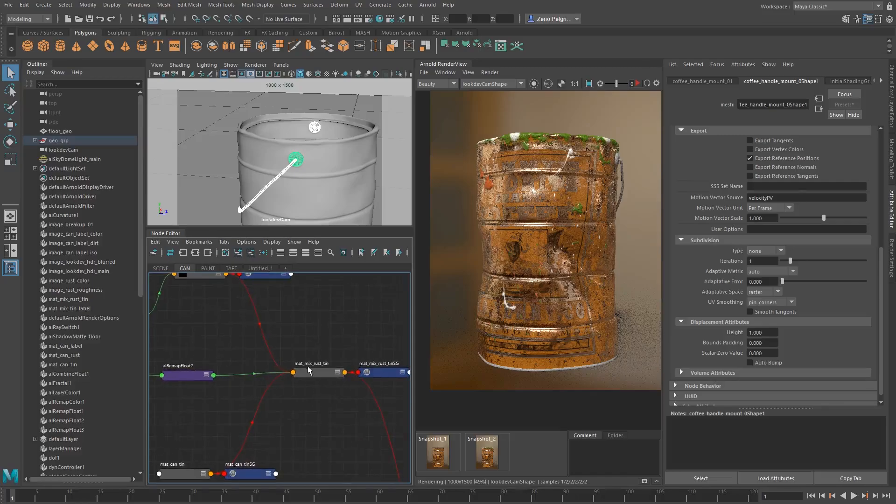
pyautogui.moveTo(308, 371); pyautogui.dragTo(284, 396, button='right')
pyautogui.keyDown('alt'); pyautogui.moveTo(284, 397); pyautogui.dragTo(227, 325, button='middle'); pyautogui.keyUp('alt')
pyautogui.keyDown('alt'); pyautogui.moveTo(355, 336); pyautogui.dragTo(317, 397, button='right'); pyautogui.keyUp('alt')
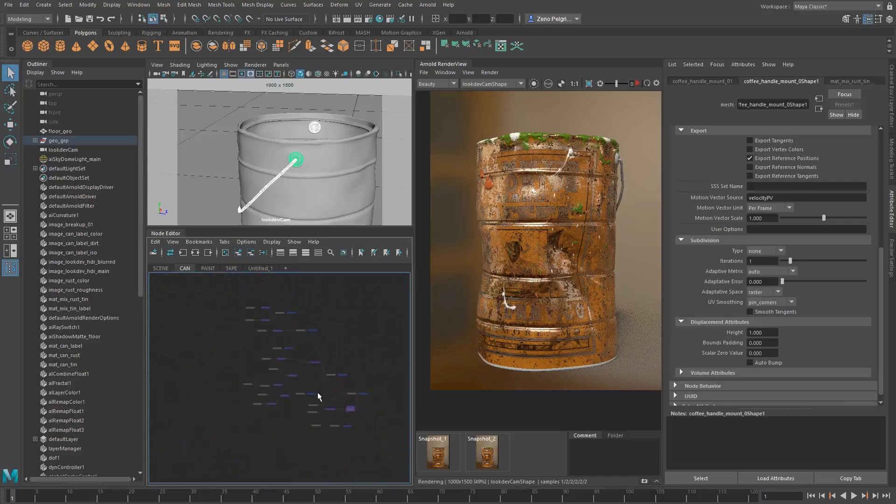
pyautogui.keyDown('alt'); pyautogui.moveTo(317, 397); pyautogui.dragTo(297, 404, button='middle'); pyautogui.keyUp('alt')
# Run the Arnold render and inspect the handle mount and wire handle close up with small render regions
pyautogui.click(639, 83)
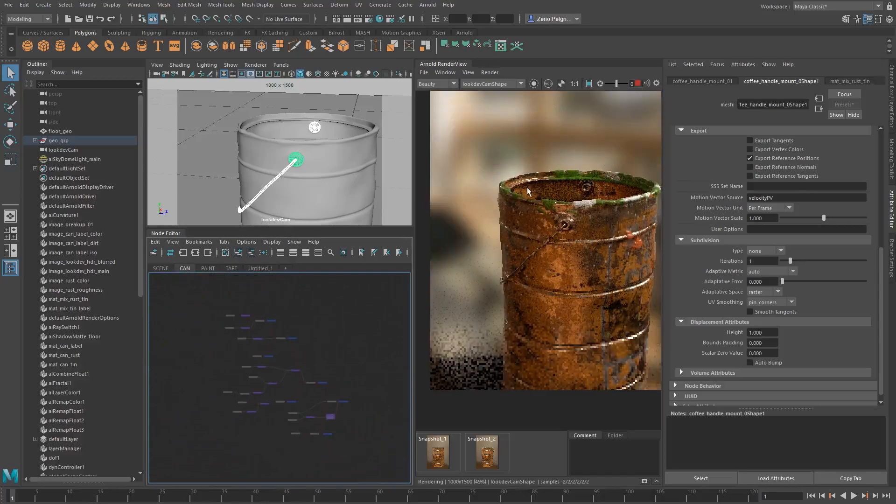
pyautogui.scroll(2, 582, 231)
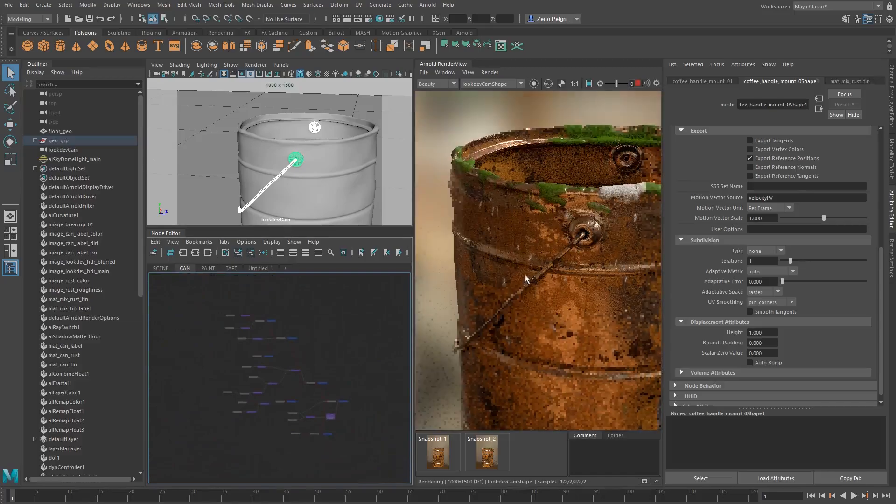
pyautogui.keyDown('shift'); pyautogui.moveTo(557, 209); pyautogui.dragTo(616, 257); pyautogui.keyUp('shift')
pyautogui.scroll(1, 593, 235)
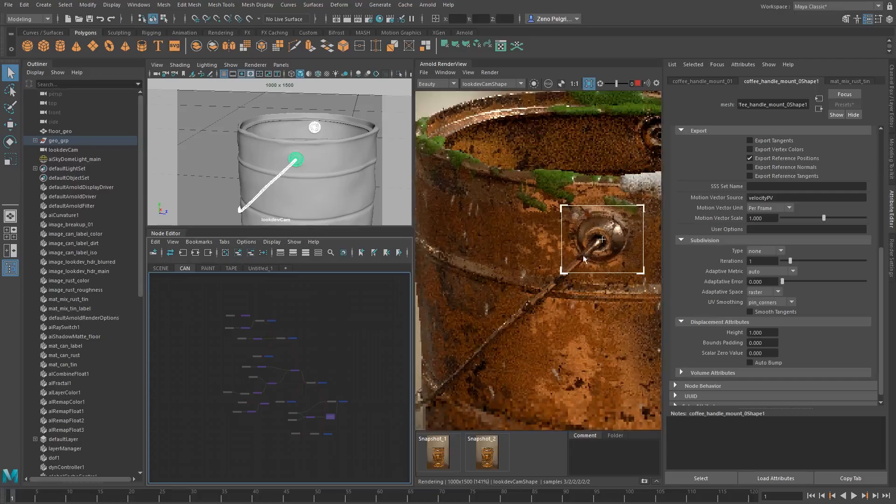
pyautogui.moveTo(584, 254); pyautogui.dragTo(571, 184, button='middle')
pyautogui.keyDown('shift'); pyautogui.moveTo(481, 216); pyautogui.dragTo(547, 268); pyautogui.keyUp('shift')
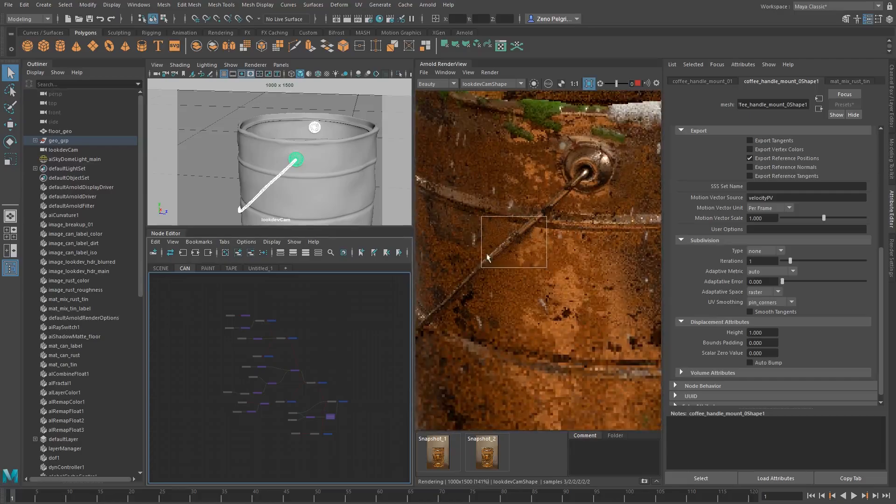
pyautogui.scroll(-3, 568, 178)
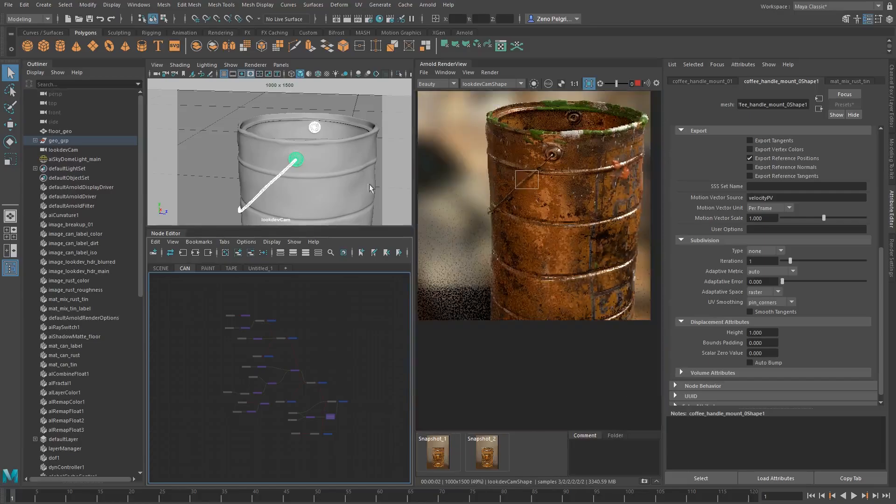
# Clear the render region and reframe the lookdev camera on the label front of the can
pyautogui.keyDown('alt'); pyautogui.moveTo(303, 152); pyautogui.dragTo(252, 162); pyautogui.keyUp('alt')
pyautogui.scroll(-3, 252, 162)
pyautogui.keyDown('shift'); pyautogui.click(623, 182); pyautogui.keyUp('shift')
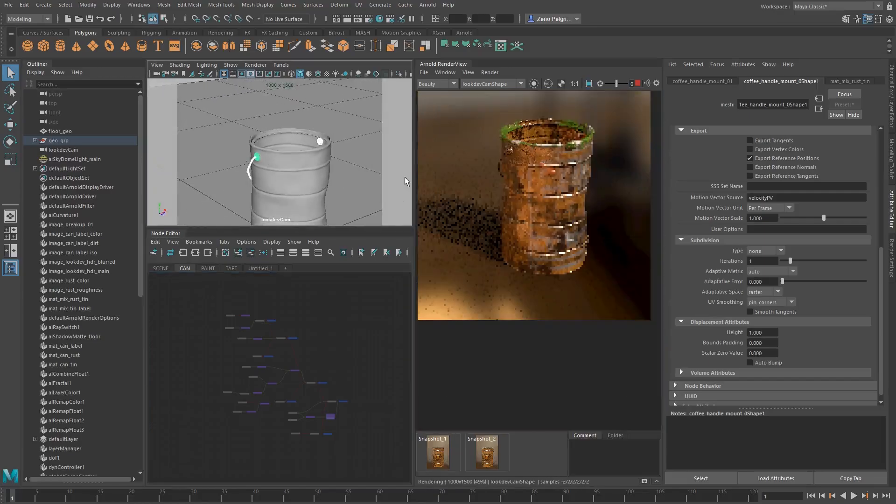
pyautogui.keyDown('alt'); pyautogui.moveTo(315, 167); pyautogui.dragTo(262, 153); pyautogui.keyUp('alt')
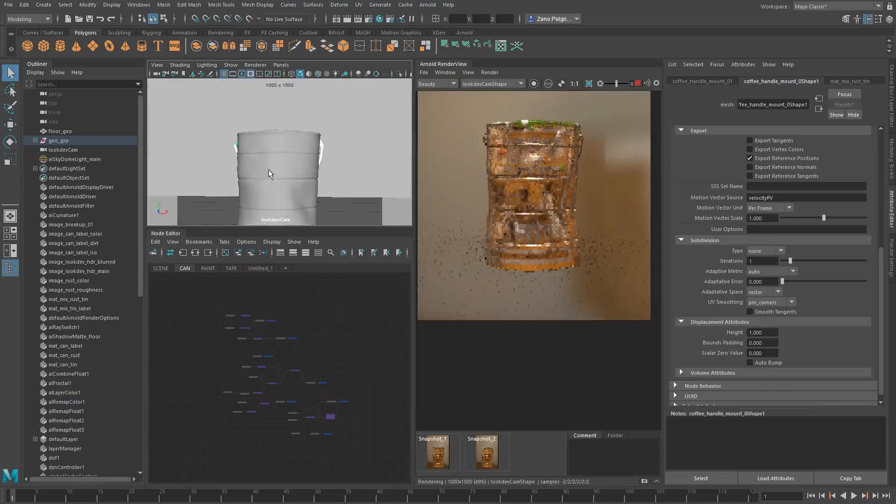
pyautogui.keyDown('alt'); pyautogui.moveTo(271, 175); pyautogui.dragTo(293, 177, button='right'); pyautogui.keyUp('alt')
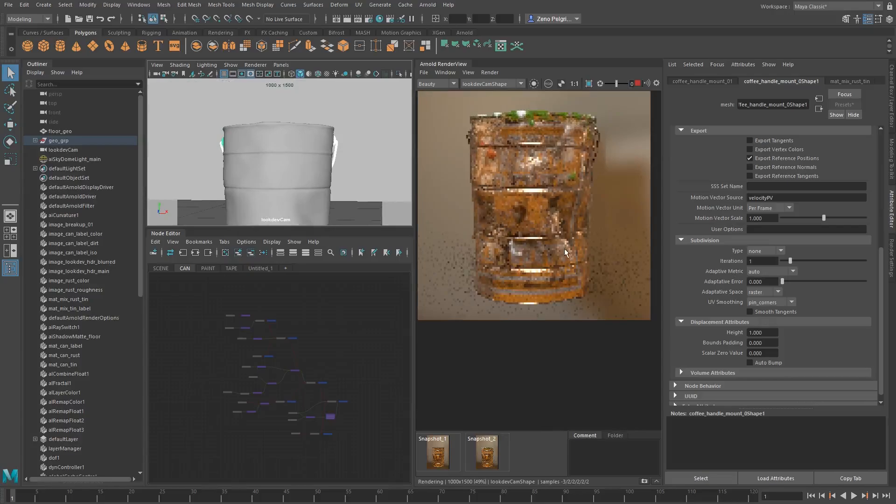
pyautogui.moveTo(554, 171); pyautogui.dragTo(569, 256, button='middle')
pyautogui.scroll(-2, 560, 250)
pyautogui.keyDown('alt'); pyautogui.moveTo(238, 148); pyautogui.dragTo(241, 114, button='middle'); pyautogui.keyUp('alt')
pyautogui.keyDown('alt'); pyautogui.moveTo(250, 150); pyautogui.dragTo(273, 153, button='right'); pyautogui.keyUp('alt')
pyautogui.keyDown('alt'); pyautogui.moveTo(272, 152); pyautogui.dragTo(269, 148, button='middle'); pyautogui.keyUp('alt')
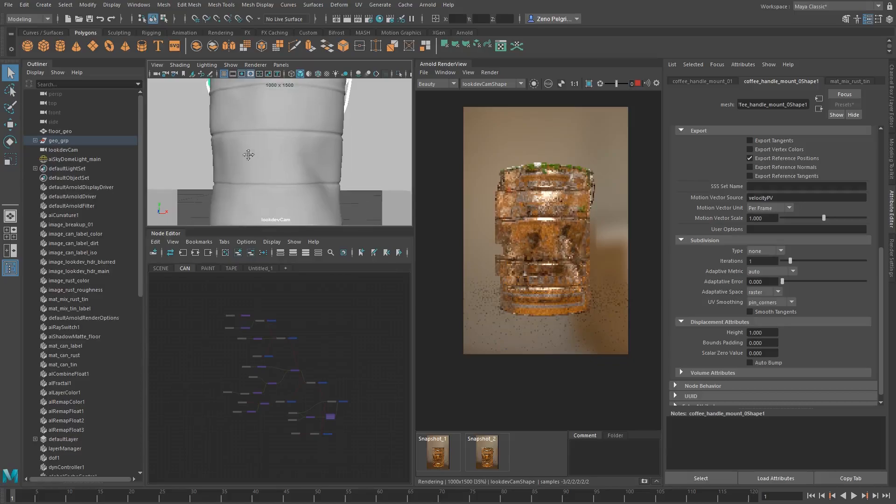
# Rotate aiSkyDomeLight_main to 64.788 on the Y axis to relight the can
pyautogui.click(63, 159)
pyautogui.press('e')
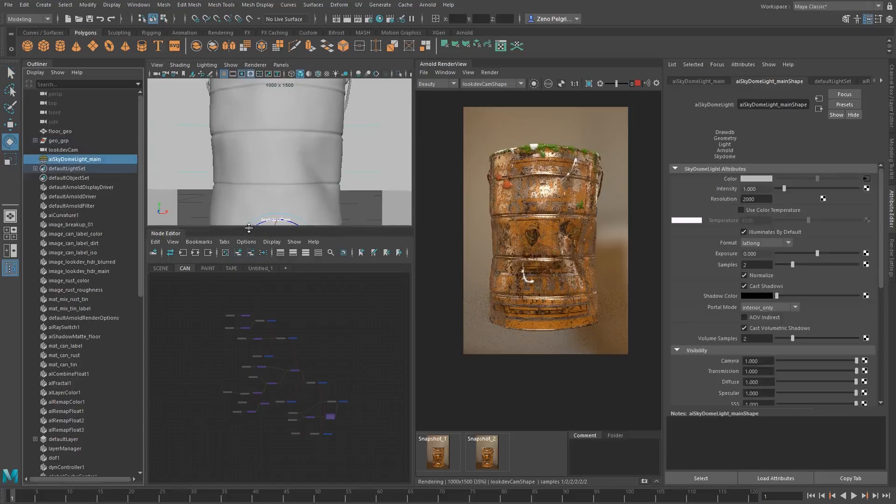
pyautogui.moveTo(246, 227); pyautogui.dragTo(245, 316)
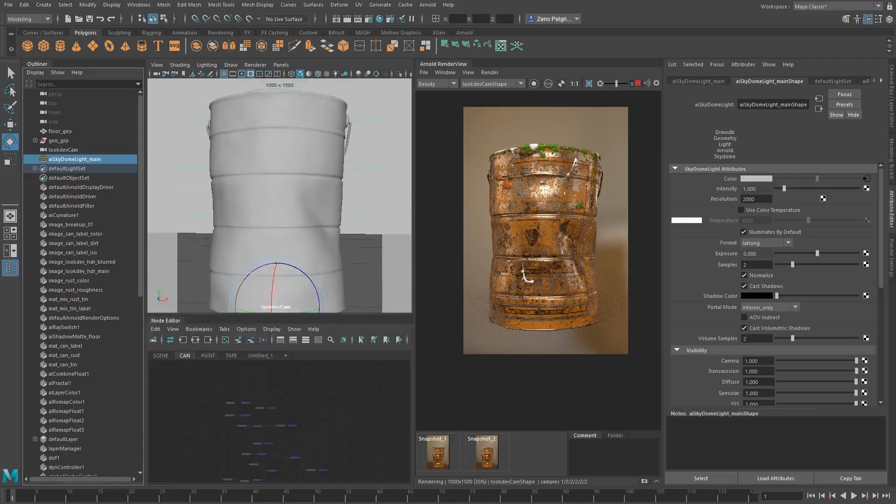
pyautogui.click(892, 71)
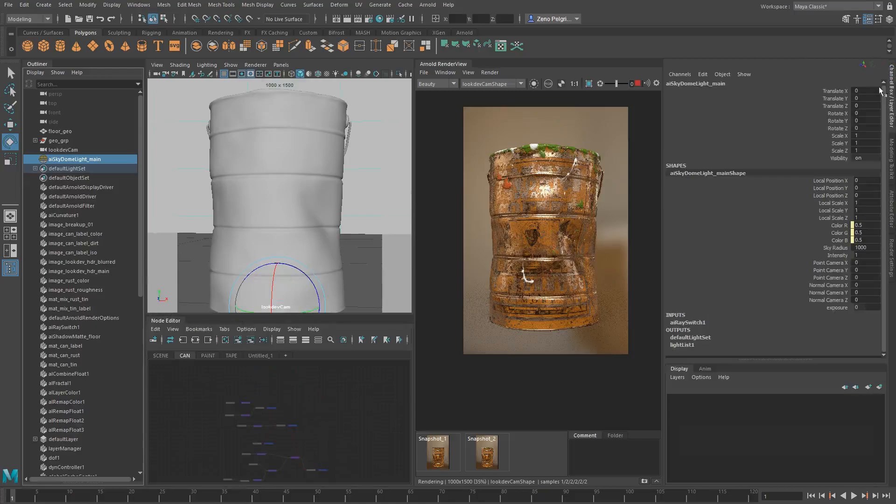
pyautogui.click(844, 115)
pyautogui.click(844, 121)
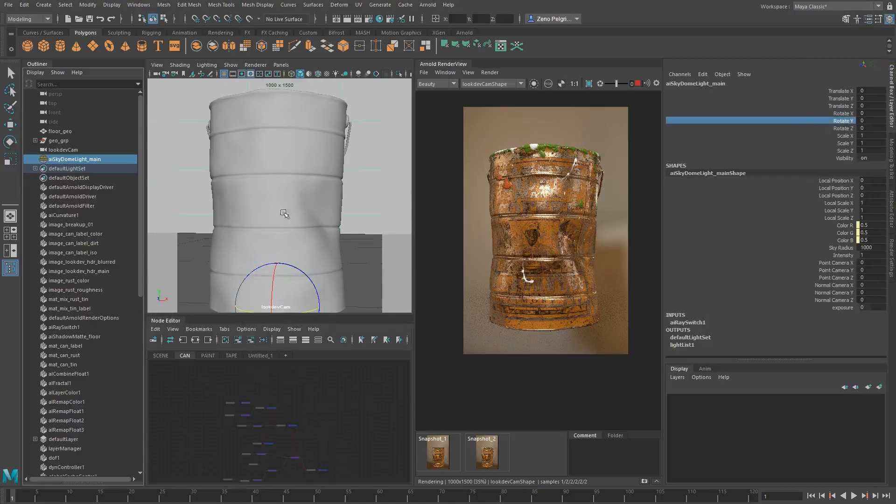
pyautogui.moveTo(248, 217); pyautogui.dragTo(315, 216, button='middle')
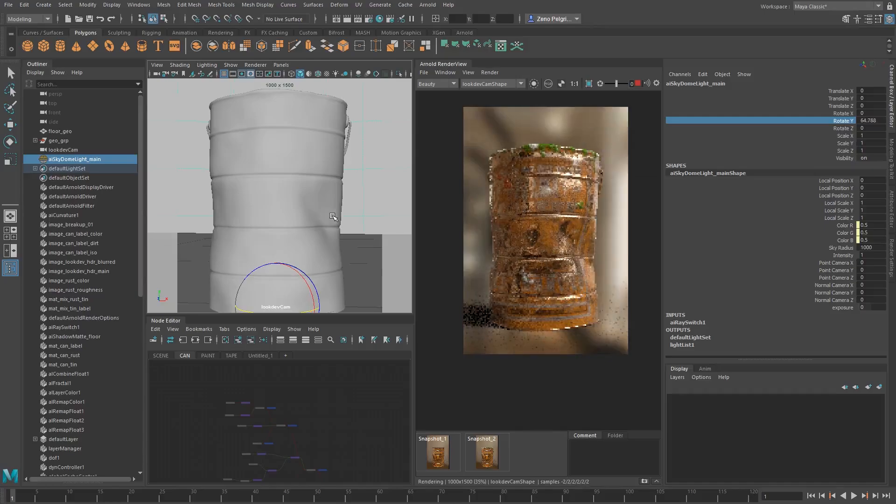
# Examine the can's lettering, mossy rim and metal ridges under the rotated light, both close up and as a whole
pyautogui.scroll(2, 551, 193)
pyautogui.moveTo(551, 190); pyautogui.dragTo(555, 223, button='middle')
pyautogui.scroll(-1, 555, 221)
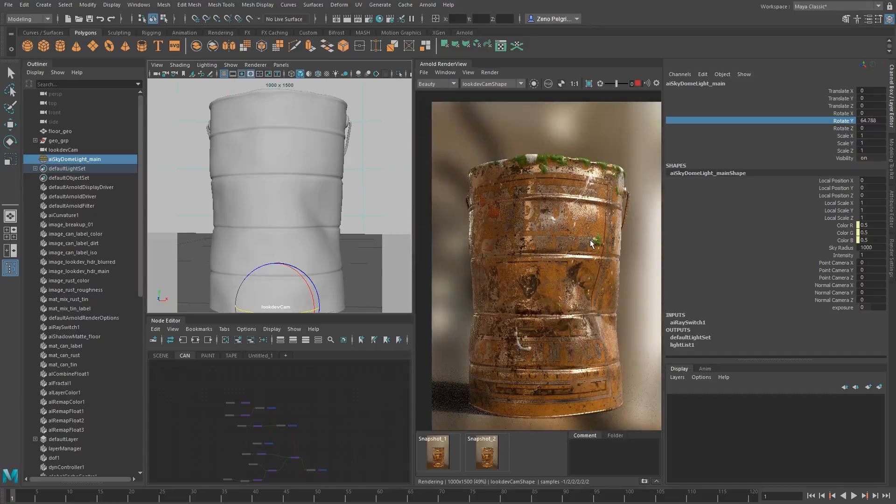
pyautogui.scroll(1, 581, 248)
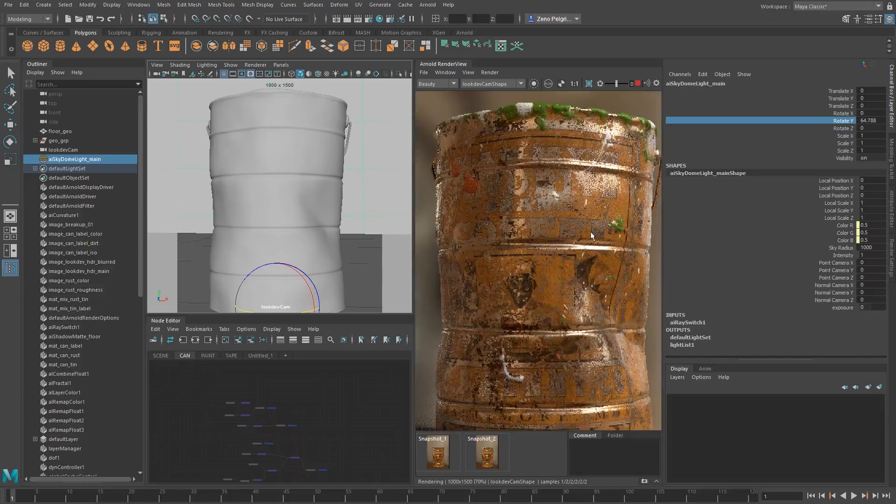
pyautogui.scroll(1, 590, 232)
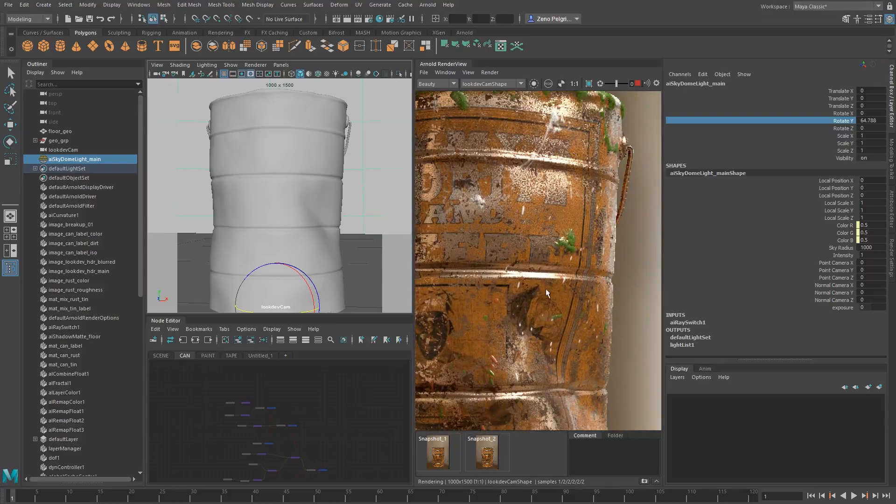
pyautogui.moveTo(483, 241); pyautogui.dragTo(575, 238, button='middle')
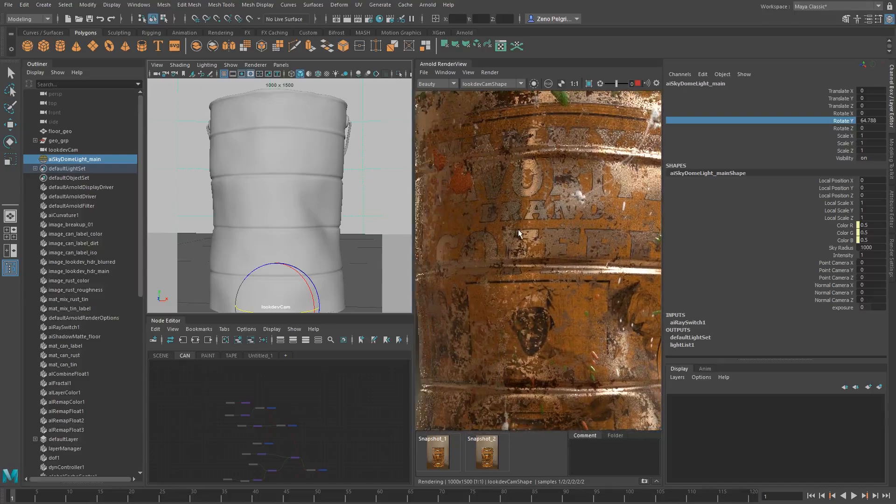
pyautogui.moveTo(646, 240); pyautogui.dragTo(522, 250, button='middle')
pyautogui.moveTo(559, 220); pyautogui.dragTo(576, 268, button='middle')
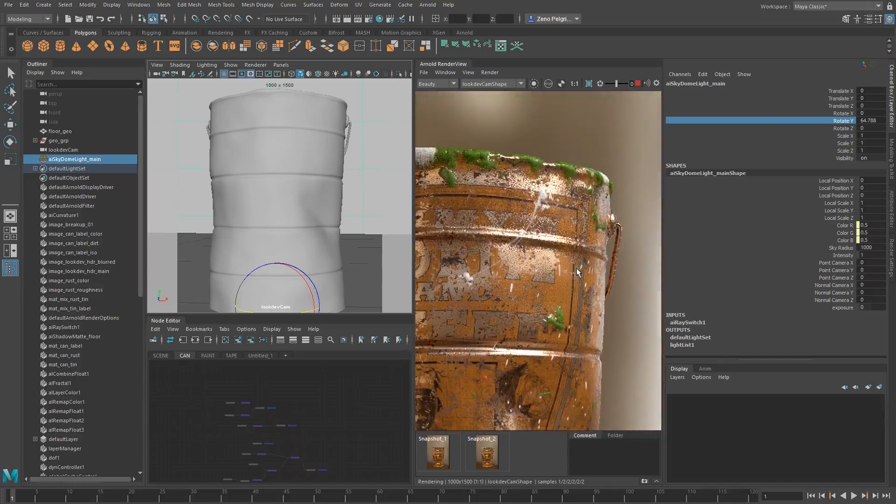
pyautogui.moveTo(509, 207); pyautogui.dragTo(582, 151, button='middle')
pyautogui.scroll(-1, 582, 151)
pyautogui.moveTo(582, 151); pyautogui.dragTo(591, 206, button='middle')
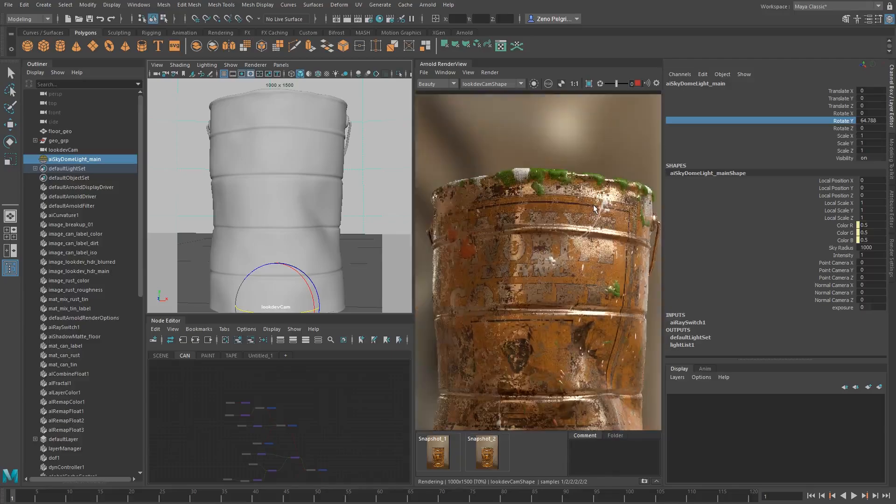
pyautogui.moveTo(573, 245); pyautogui.dragTo(586, 151, button='middle')
pyautogui.moveTo(561, 207); pyautogui.dragTo(536, 226, button='middle')
pyautogui.scroll(-1, 558, 182)
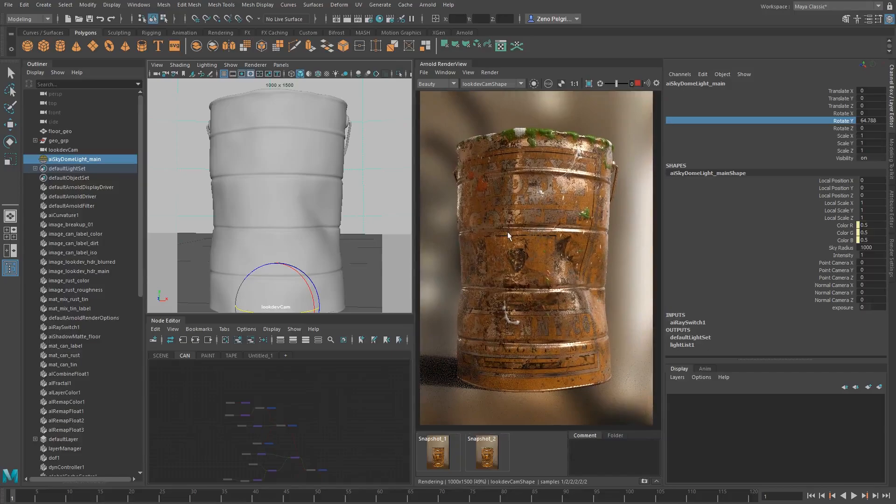
# Inspect the label portrait, lower lettering and side edge of the can in the render, ending on the full can
pyautogui.scroll(1, 507, 232)
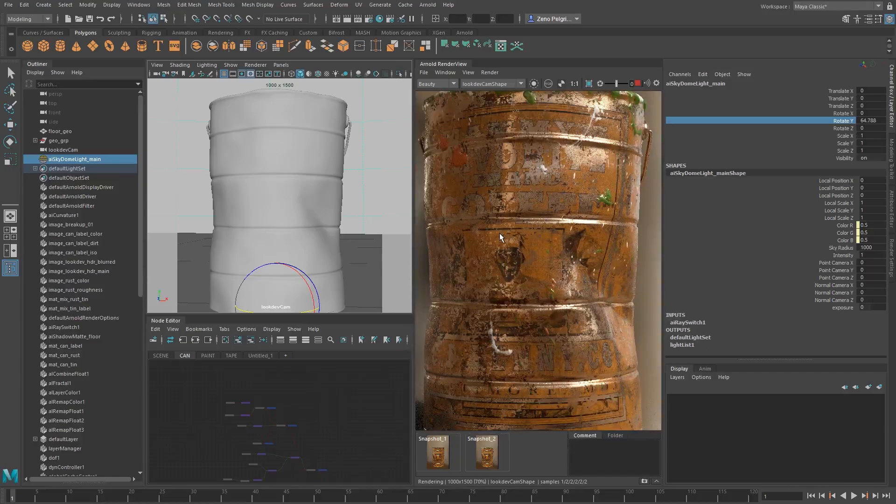
pyautogui.scroll(1, 499, 233)
pyautogui.moveTo(495, 196); pyautogui.dragTo(543, 187, button='middle')
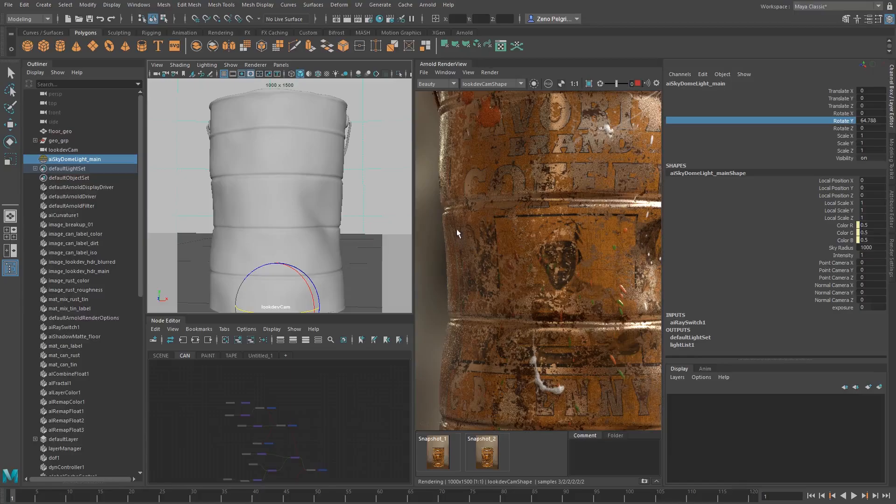
pyautogui.scroll(-1, 592, 186)
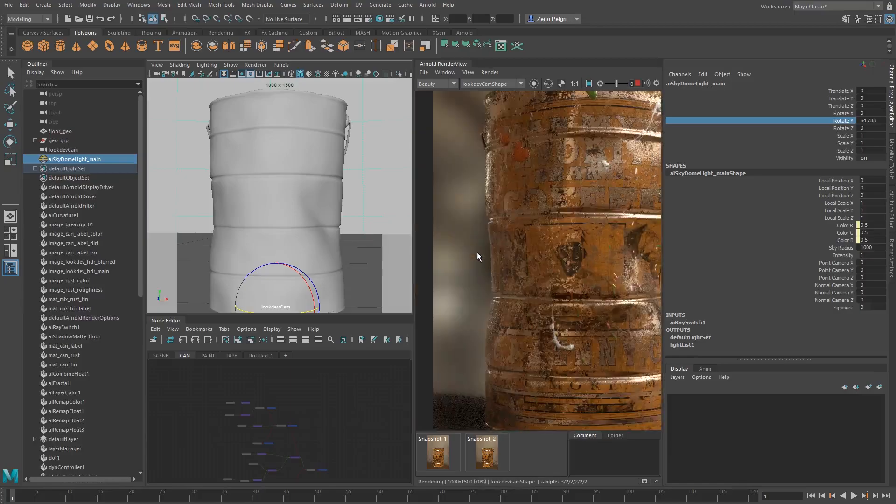
pyautogui.scroll(-1, 484, 251)
pyautogui.moveTo(547, 215)
pyautogui.mouseDown(button='middle')
pyautogui.moveTo(500, 206)
pyautogui.moveTo(534, 215)
pyautogui.mouseUp(button='middle')
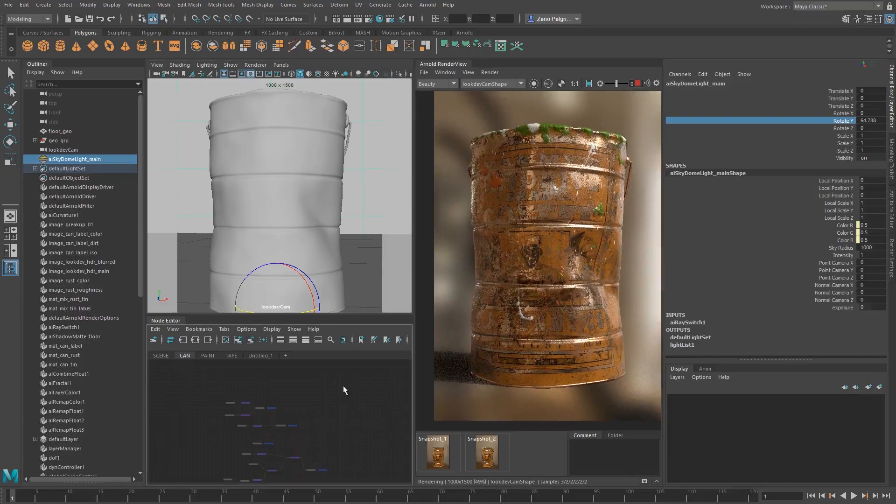
# Locate mat_mix_tin_label in the CAN node graph and isolate that shader in the Arnold render
pyautogui.keyDown('alt'); pyautogui.moveTo(337, 427); pyautogui.dragTo(320, 397, button='middle'); pyautogui.keyUp('alt')
pyautogui.keyDown('alt'); pyautogui.moveTo(251, 431); pyautogui.dragTo(320, 453, button='right'); pyautogui.keyUp('alt')
pyautogui.keyDown('alt'); pyautogui.moveTo(319, 453); pyautogui.dragTo(324, 417, button='middle'); pyautogui.keyUp('alt')
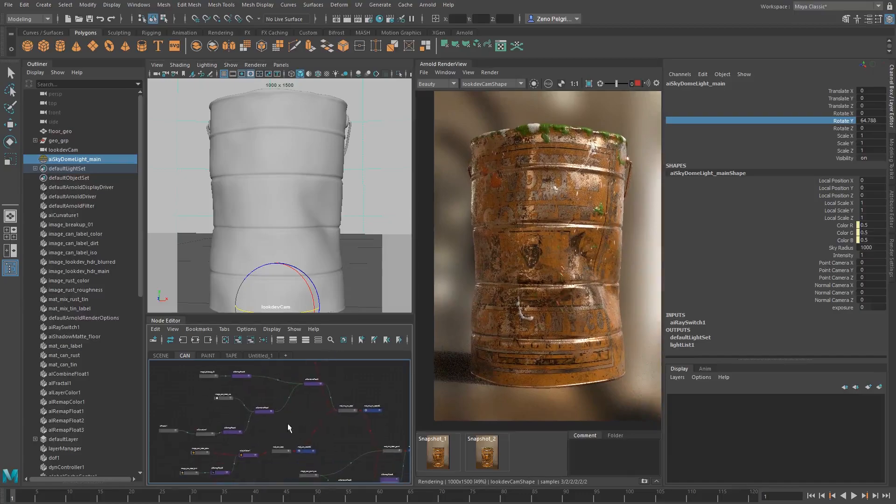
pyautogui.keyDown('alt'); pyautogui.moveTo(356, 435); pyautogui.dragTo(400, 427, button='right'); pyautogui.keyUp('alt')
pyautogui.click(339, 401)
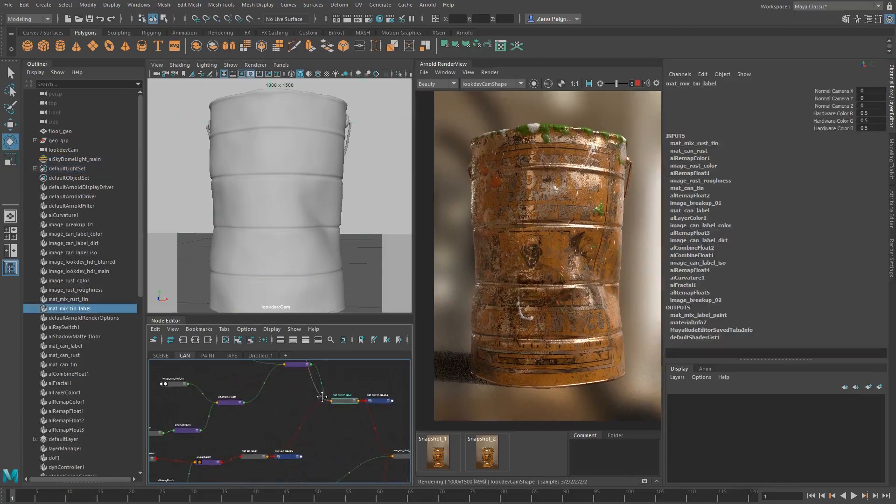
pyautogui.moveTo(317, 399)
pyautogui.keyDown('alt'); pyautogui.mouseDown(button='middle')
pyautogui.moveTo(327, 383)
pyautogui.moveTo(317, 399)
pyautogui.moveTo(334, 427)
pyautogui.moveTo(329, 407)
pyautogui.mouseUp(button='middle'); pyautogui.keyUp('alt')
pyautogui.click(535, 84)
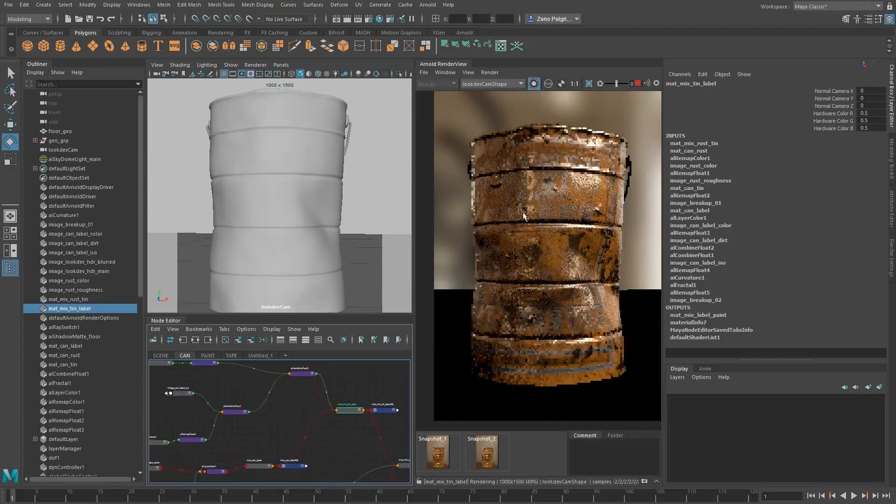
# Isolate the label mask's aiRemapFloat5 node in the Arnold render and set its input min to 0.560 and input max to 0.670
pyautogui.click(299, 373)
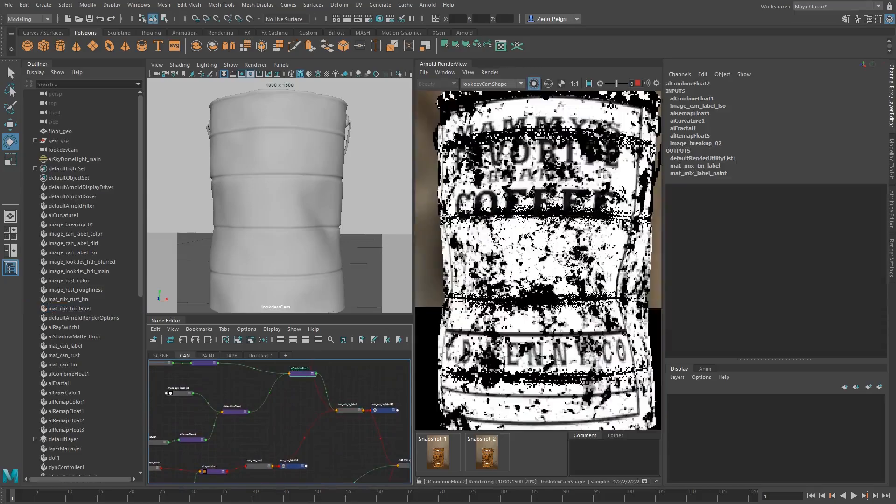
pyautogui.keyDown('alt'); pyautogui.moveTo(274, 421); pyautogui.dragTo(330, 442, button='middle'); pyautogui.keyUp('alt')
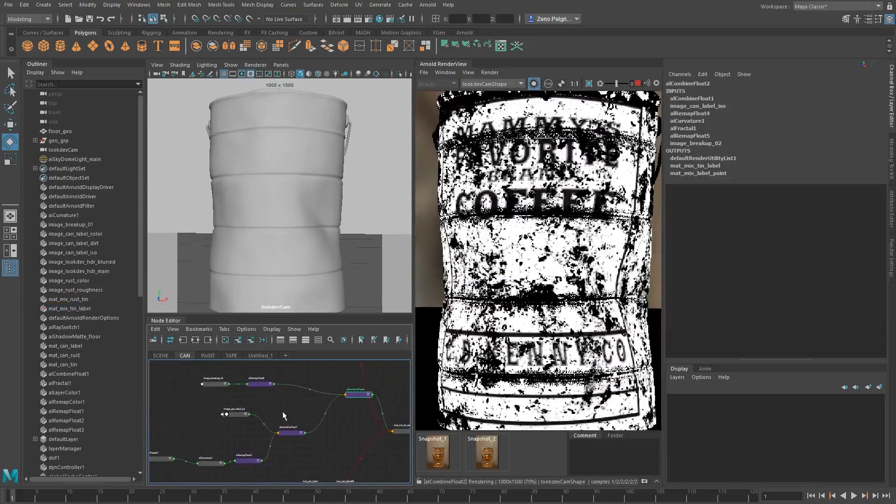
pyautogui.click(261, 384)
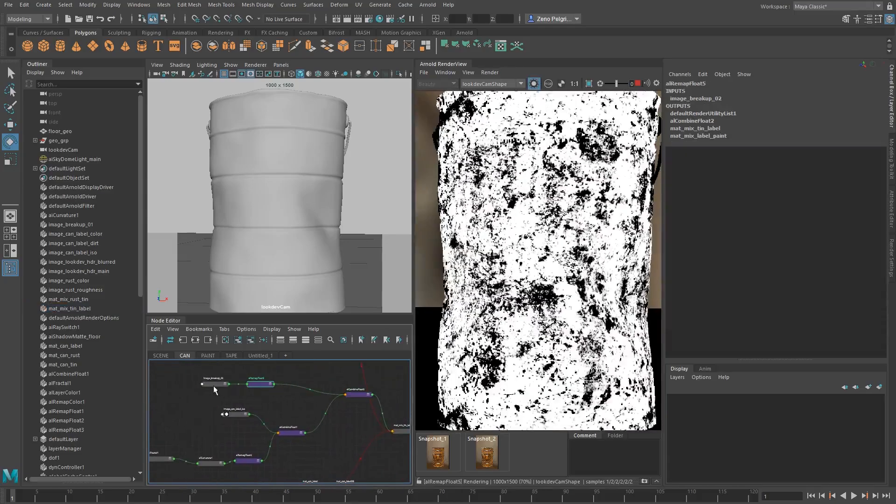
pyautogui.click(216, 384)
pyautogui.click(264, 384)
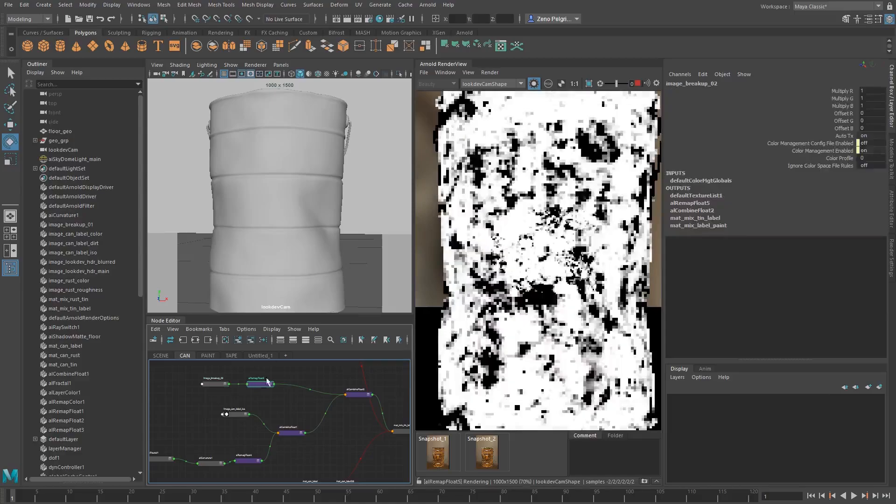
pyautogui.click(892, 208)
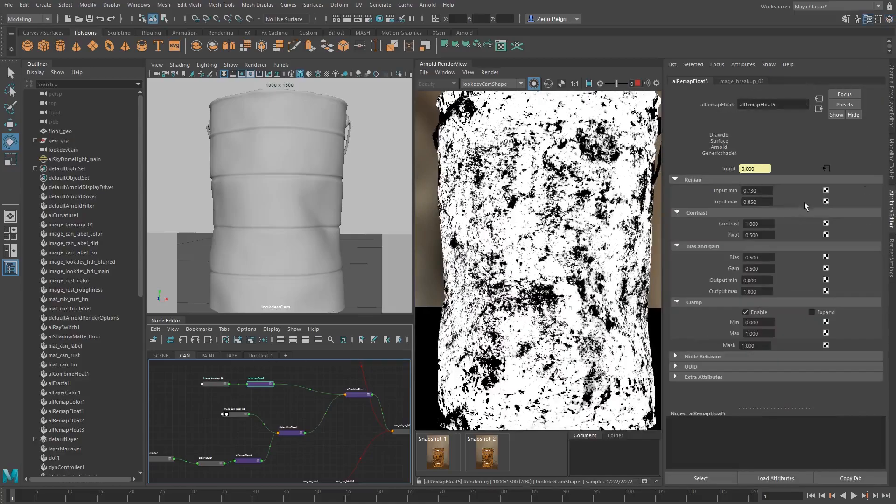
pyautogui.moveTo(762, 191)
pyautogui.keyDown('ctrl'); pyautogui.mouseDown()
pyautogui.moveTo(753, 191)
pyautogui.moveTo(755, 201)
pyautogui.mouseUp(); pyautogui.keyUp('ctrl')
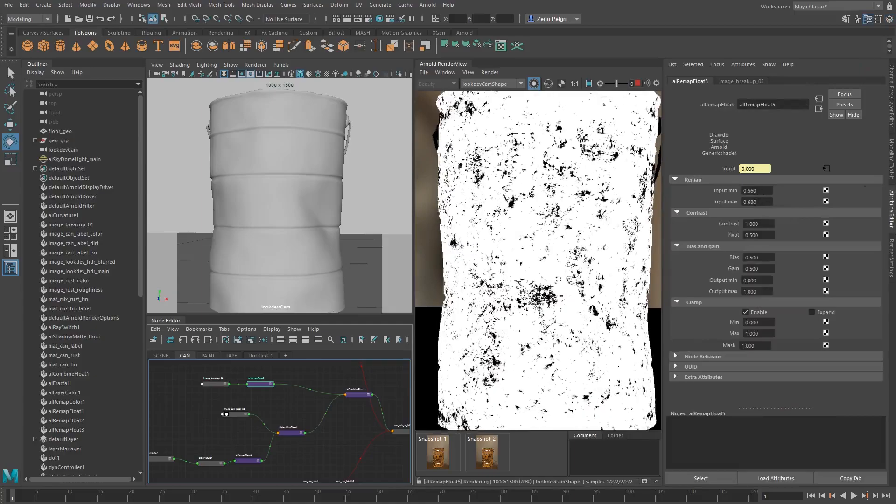
pyautogui.keyDown('ctrl'); pyautogui.moveTo(755, 202); pyautogui.dragTo(753, 202); pyautogui.keyUp('ctrl')
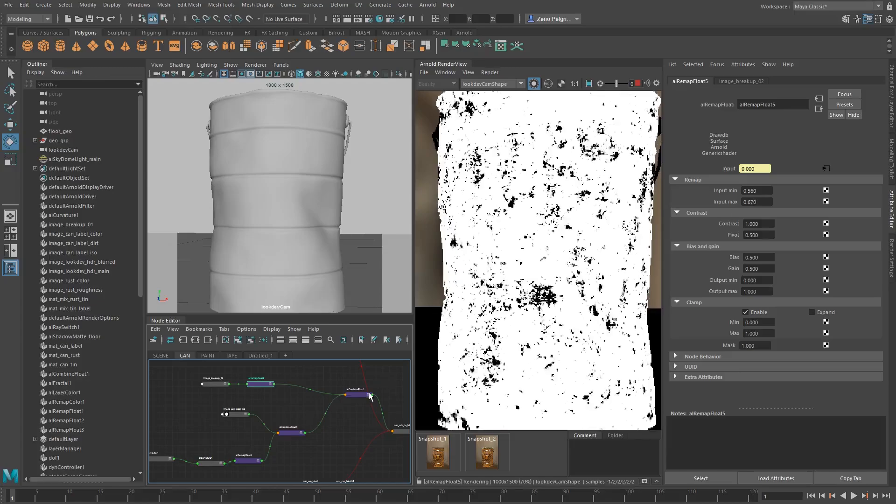
# Select mat_mix_tin_label, restore the full beauty render, and examine the can's label wear both close up and as a whole
pyautogui.moveTo(290, 396)
pyautogui.keyDown('alt'); pyautogui.mouseDown(button='middle')
pyautogui.moveTo(135, 378)
pyautogui.moveTo(295, 391)
pyautogui.mouseUp(button='middle'); pyautogui.keyUp('alt')
pyautogui.click(274, 413)
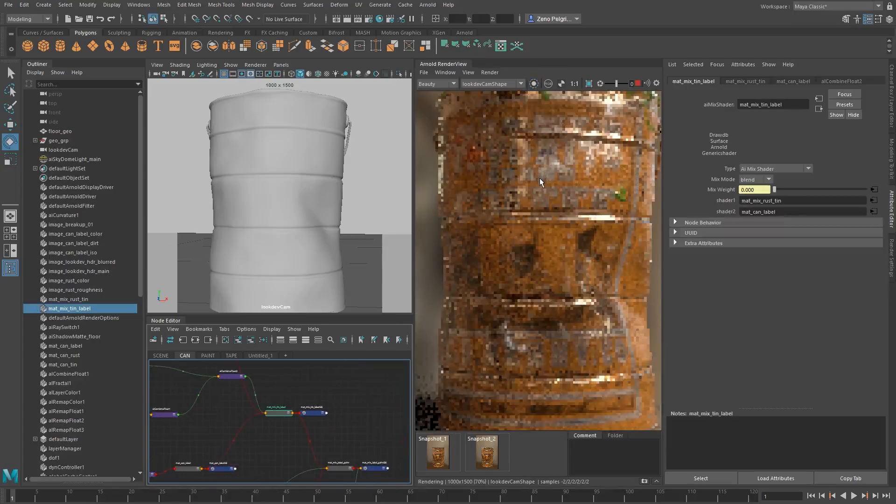
pyautogui.press('f')
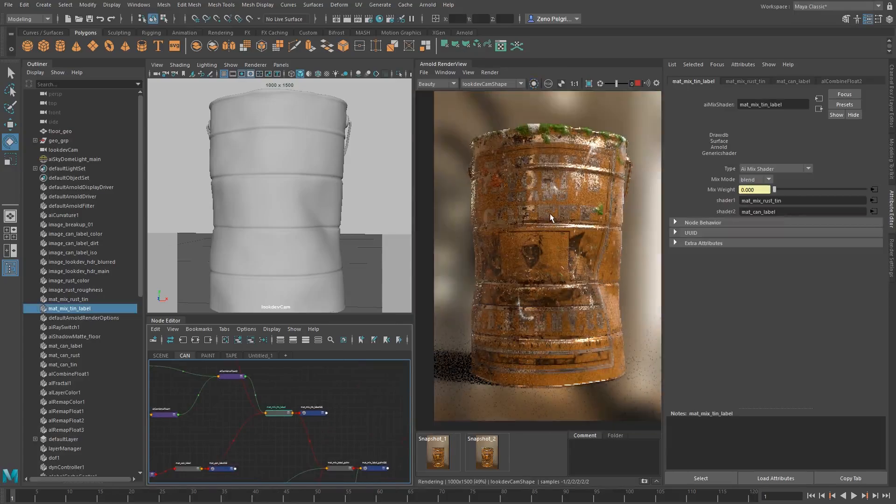
pyautogui.scroll(2, 549, 214)
pyautogui.scroll(-2, 548, 214)
pyautogui.scroll(2, 544, 213)
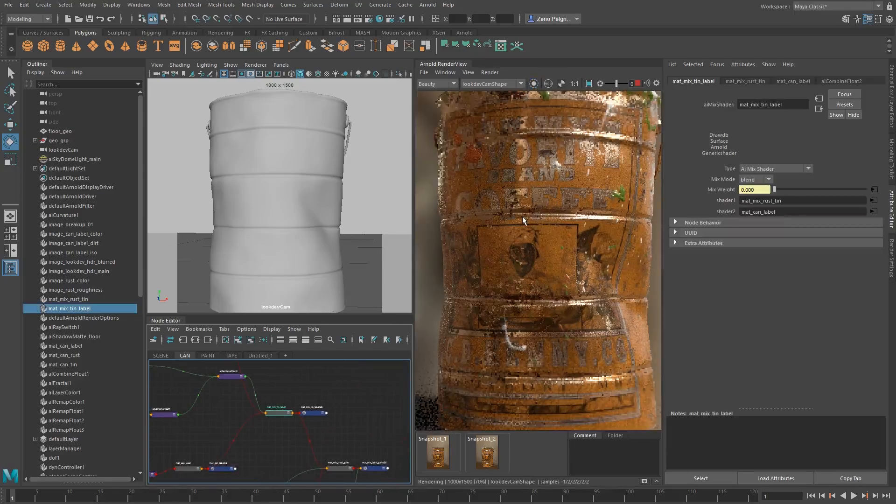
pyautogui.press('f')
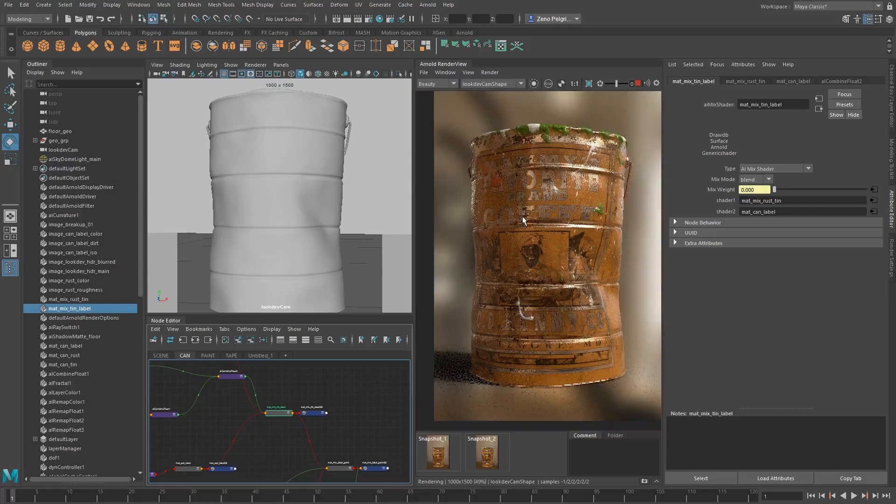
pyautogui.scroll(2, 528, 222)
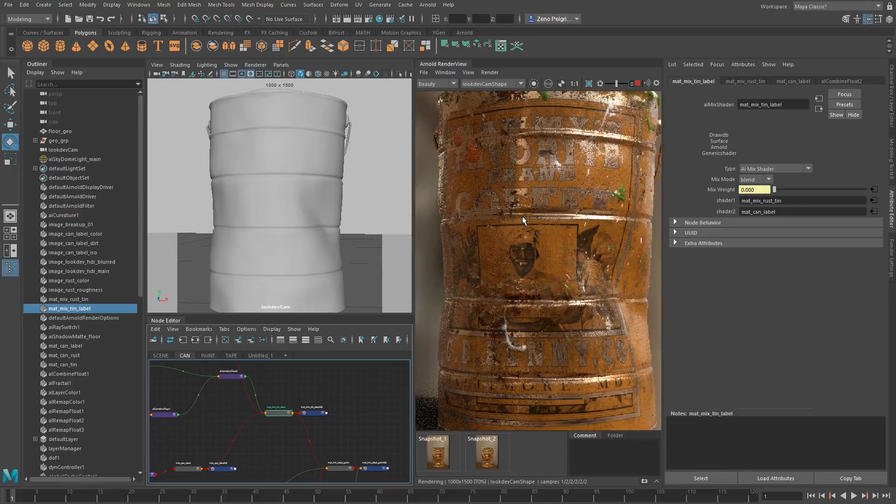
pyautogui.scroll(-2, 542, 225)
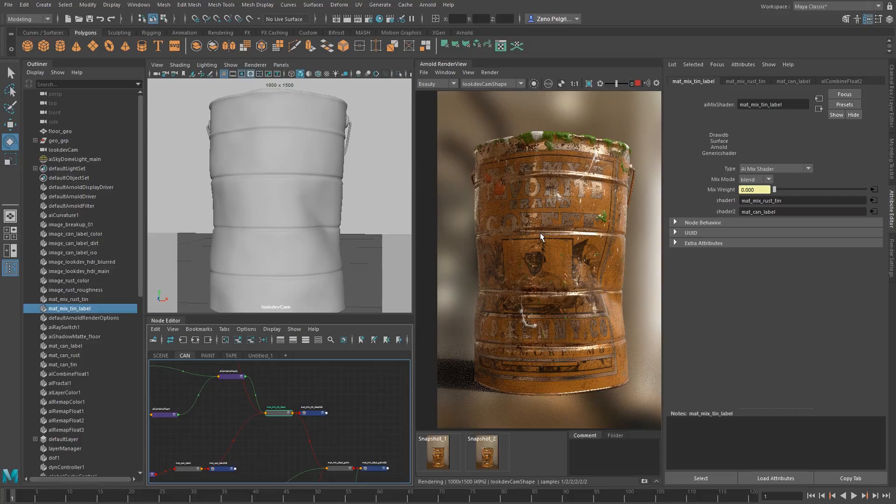
pyautogui.moveTo(561, 200)
pyautogui.mouseDown(button='middle')
pyautogui.moveTo(565, 222)
pyautogui.moveTo(549, 205)
pyautogui.moveTo(533, 206)
pyautogui.moveTo(545, 205)
pyautogui.mouseUp(button='middle')
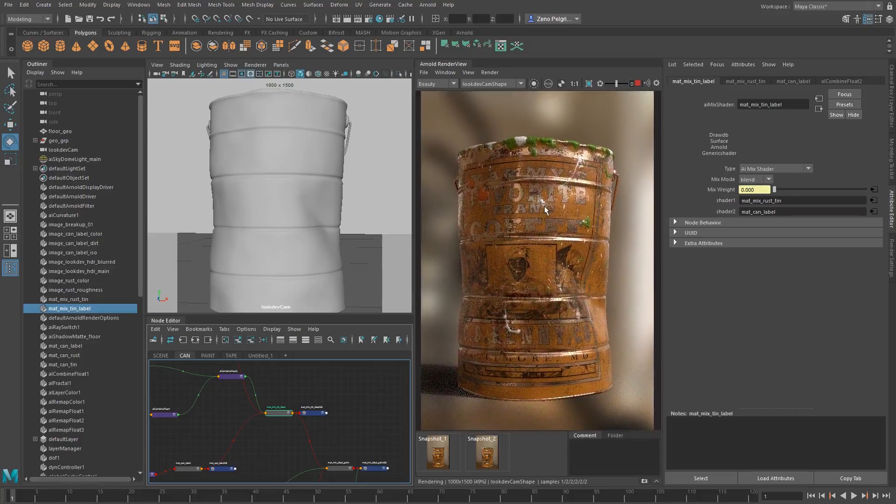